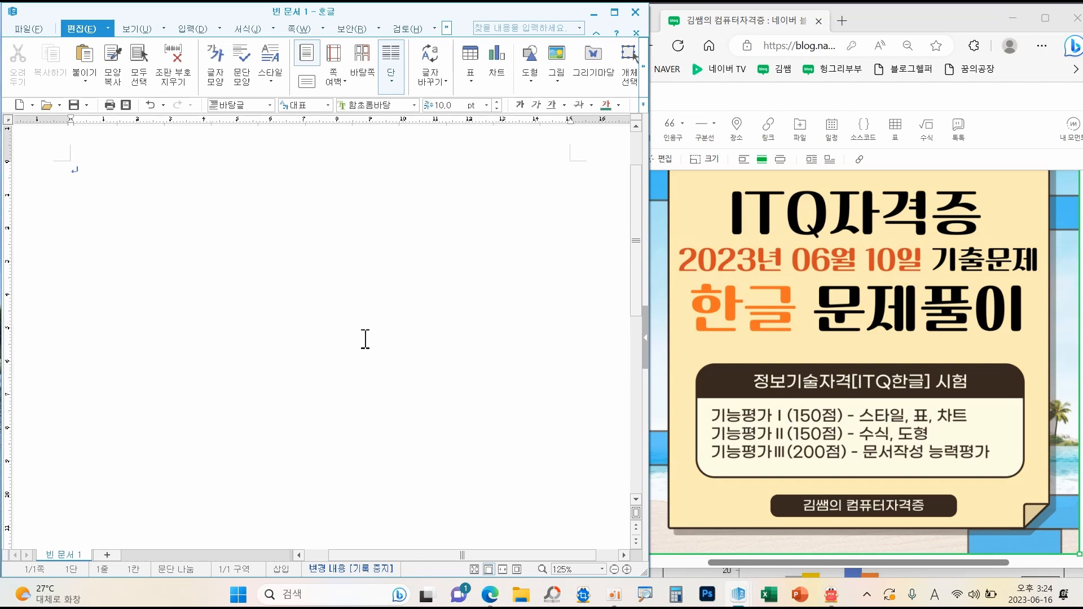
Switch to the exam PDF in ALPDF and review the common formatting rules, page division and first task's conditions
click(829, 596)
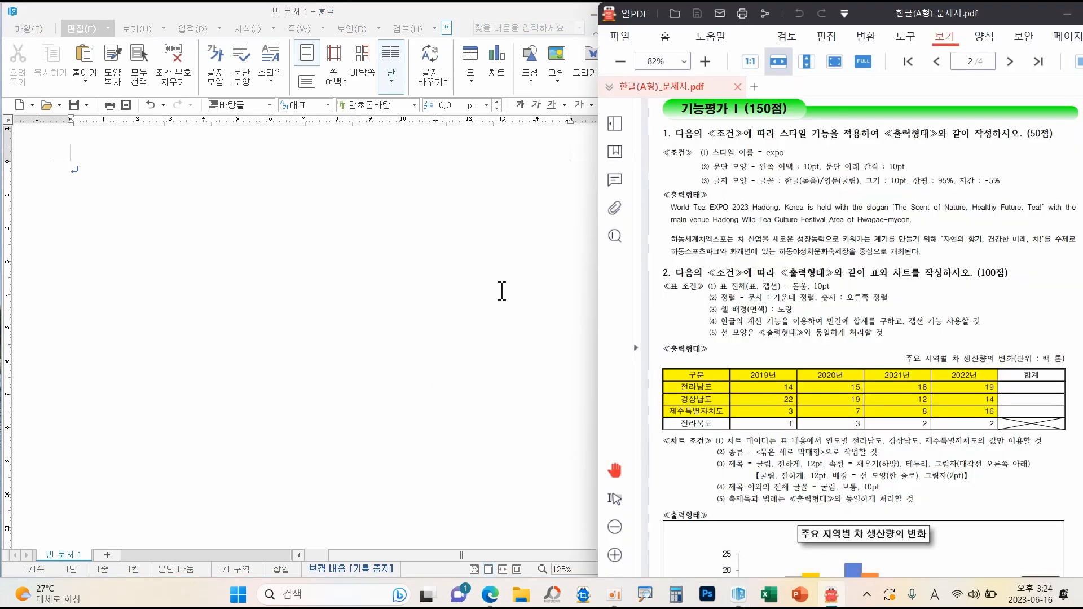
scroll(816, 313, up, 3)
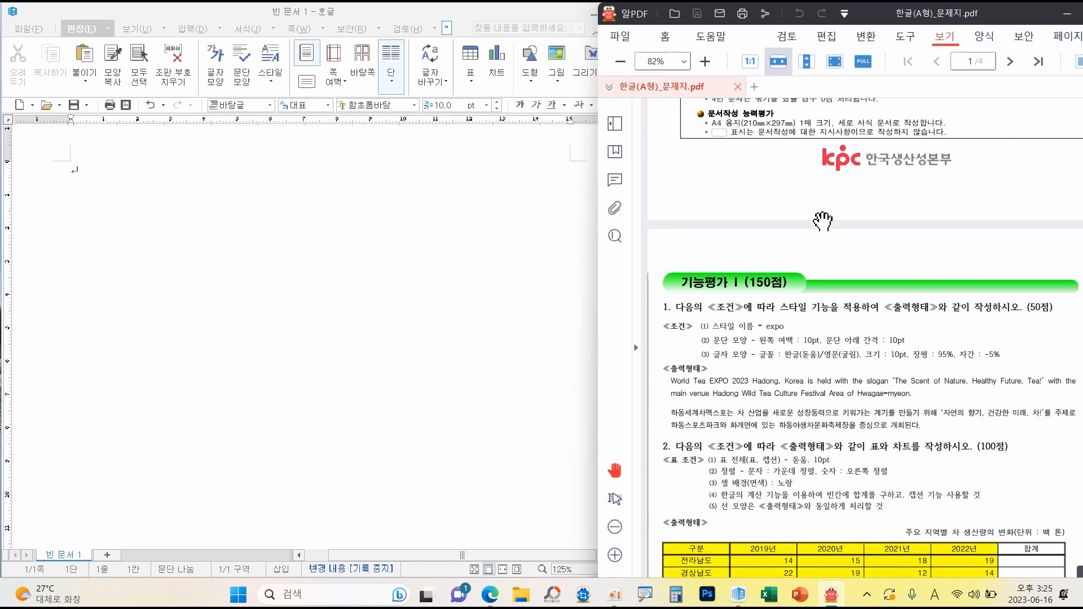
drag(823, 221, 822, 449)
drag(822, 285, 812, 331)
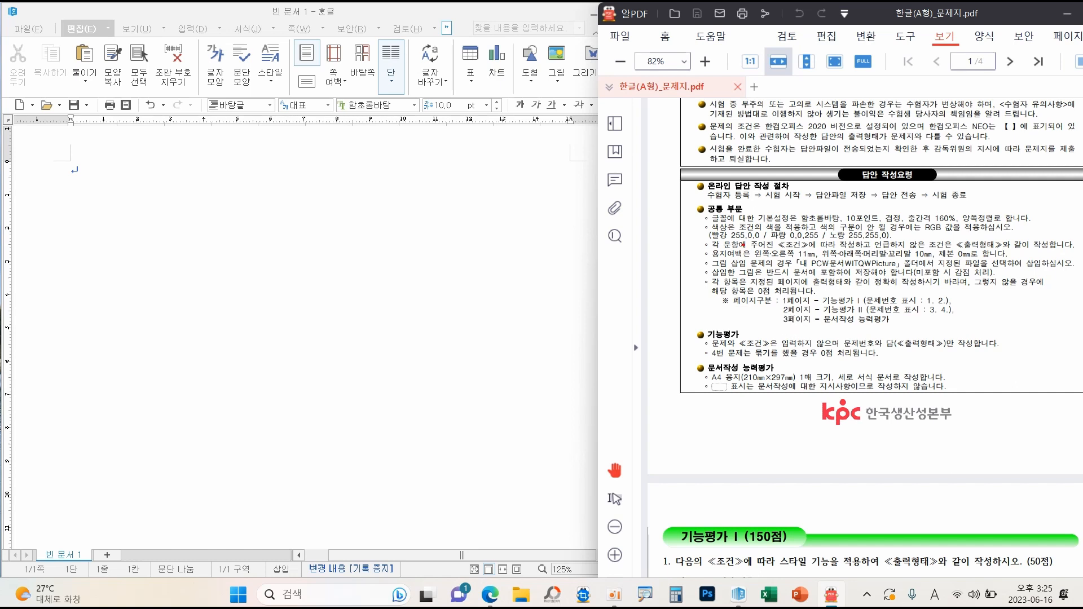
mouse_move(697, 212)
mouse_down()
mouse_move(847, 227)
mouse_move(1005, 223)
mouse_up()
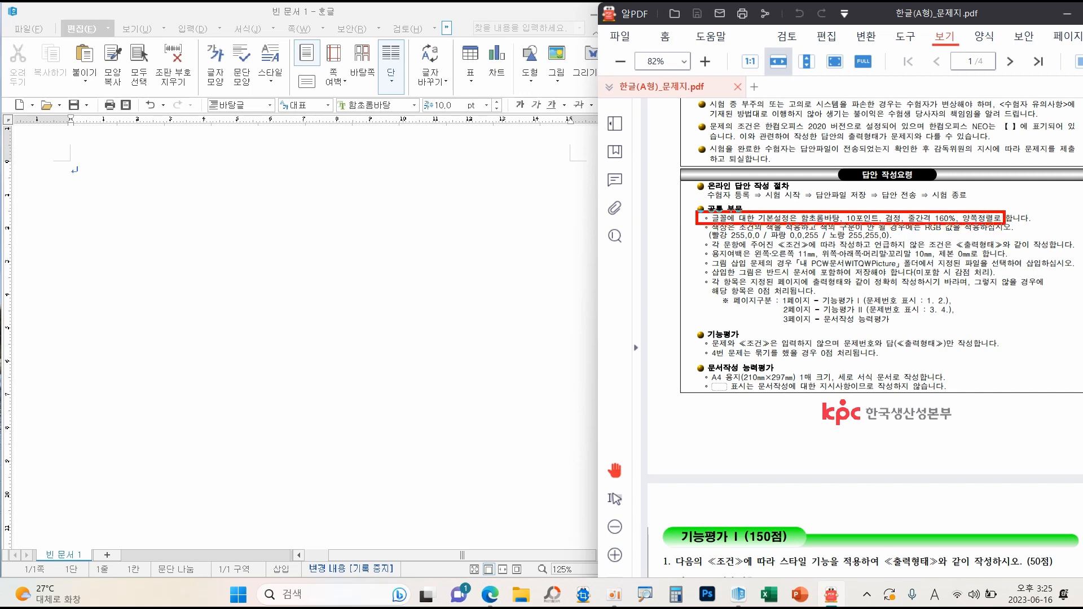
drag(1005, 223, 1005, 223)
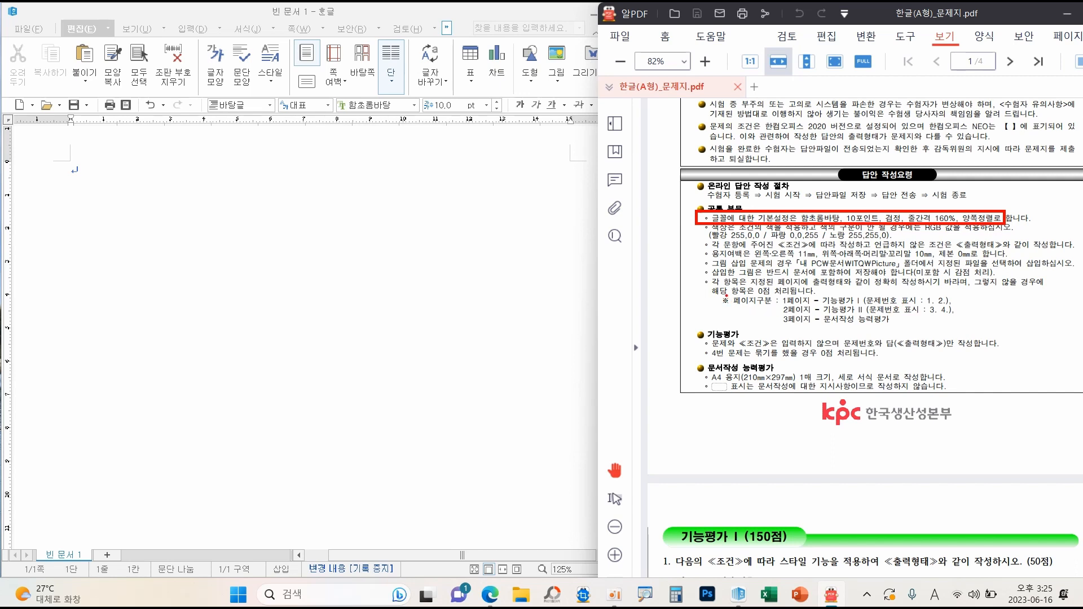
mouse_move(729, 296)
mouse_down()
mouse_move(855, 324)
mouse_move(970, 321)
mouse_up()
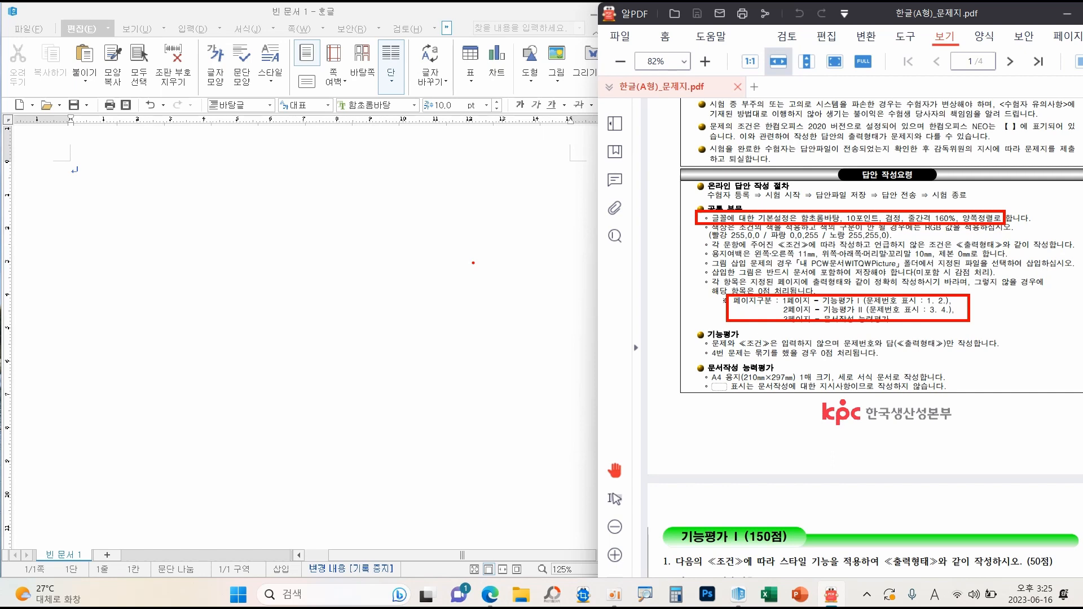
scroll(770, 312, down, 1)
scroll(771, 312, down, 12)
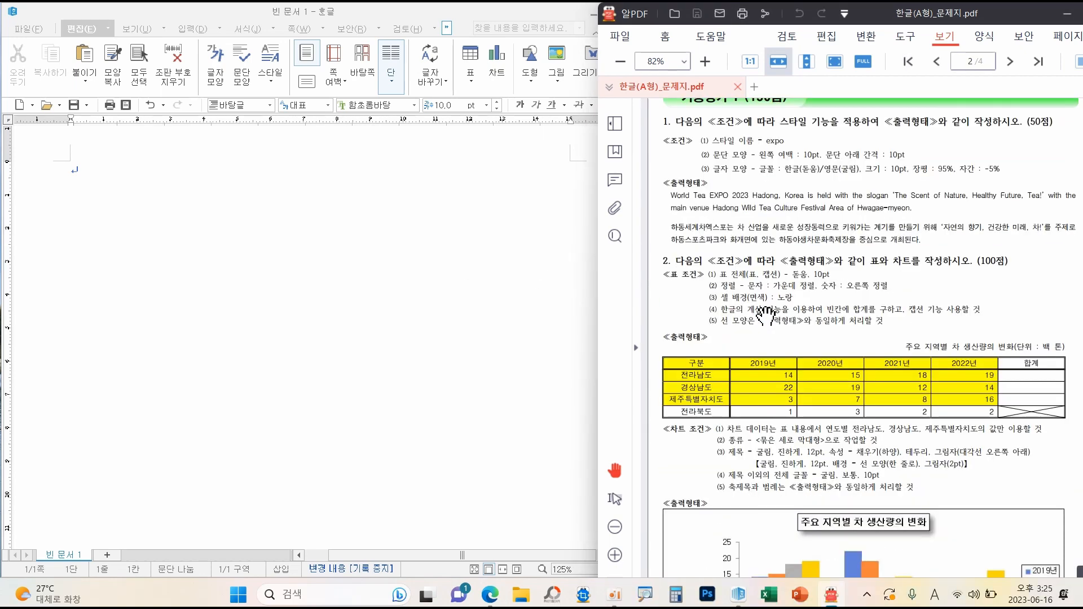
Switch back to the blank document in Hangul and open its page setup settings
click(483, 322)
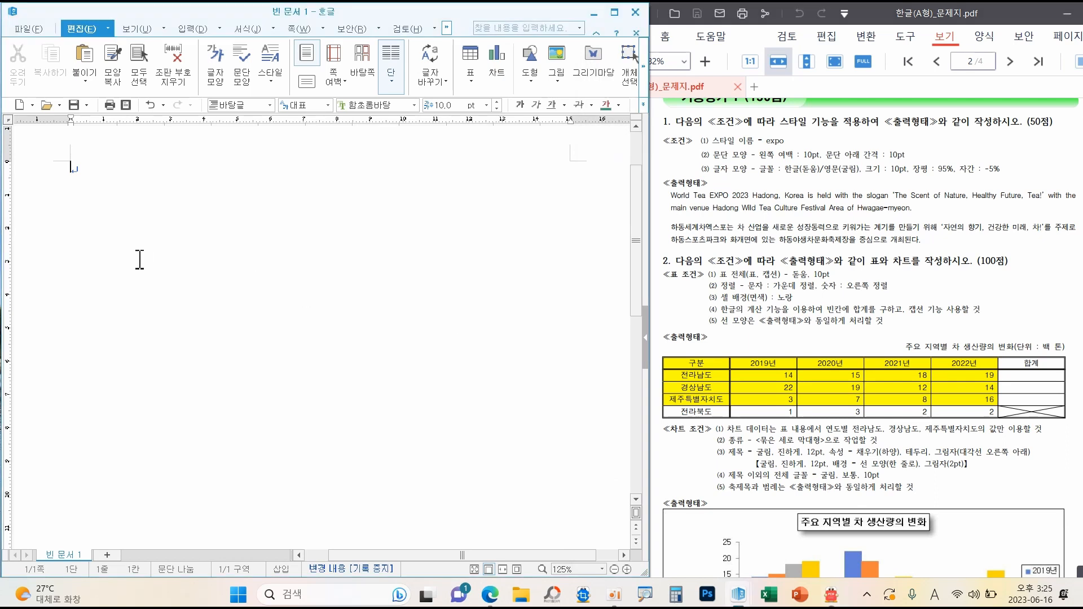
mouse_move(178, 248)
mouse_down()
mouse_move(170, 318)
mouse_move(210, 251)
mouse_up()
mouse_move(176, 284)
mouse_down()
mouse_move(215, 265)
mouse_move(209, 285)
mouse_move(242, 304)
mouse_up()
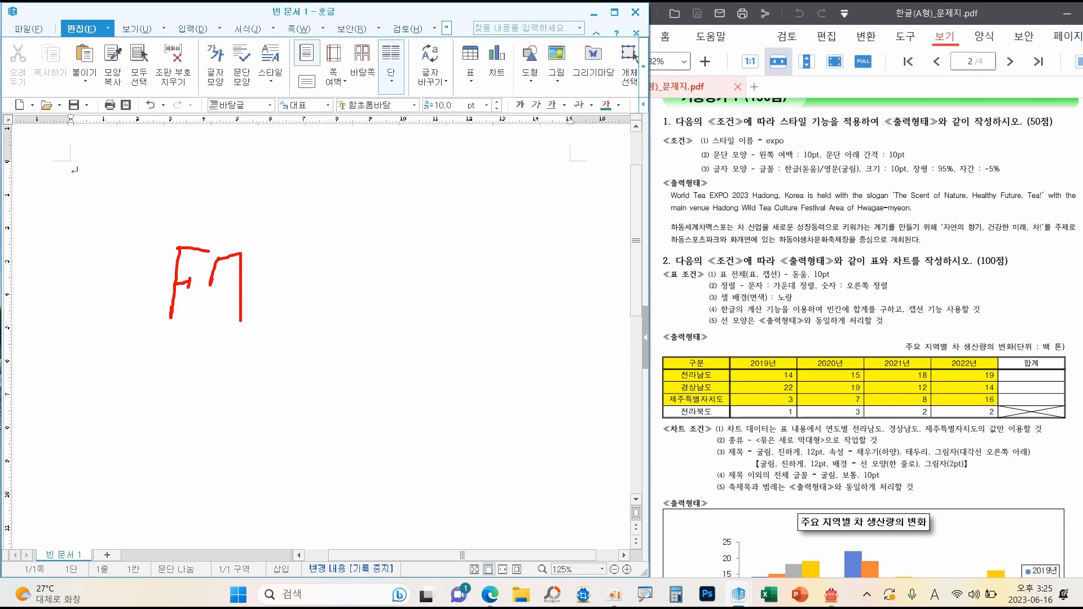
key(Escape)
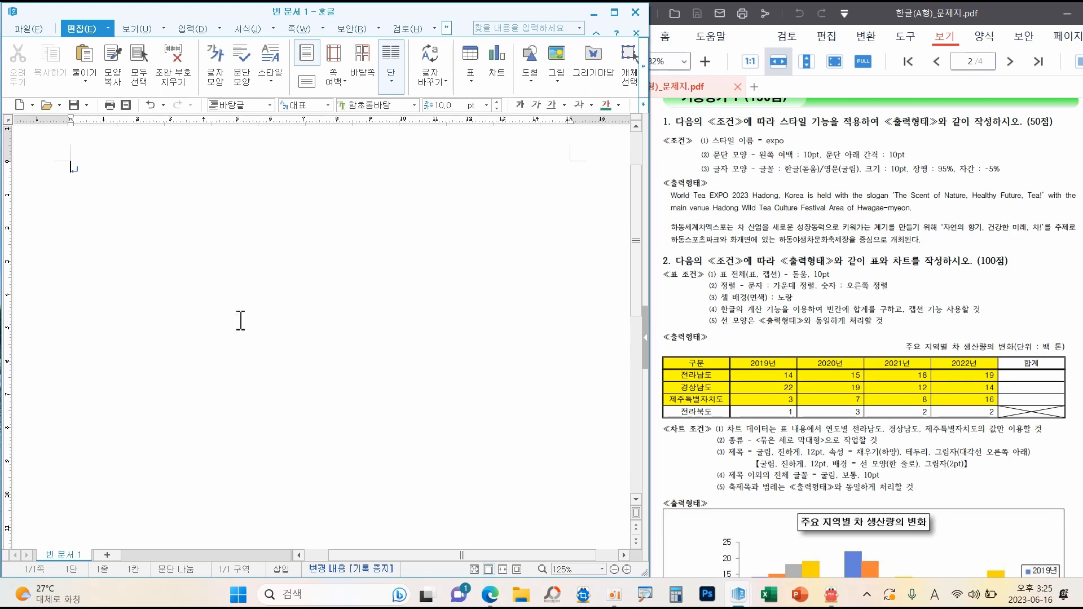
key(F7)
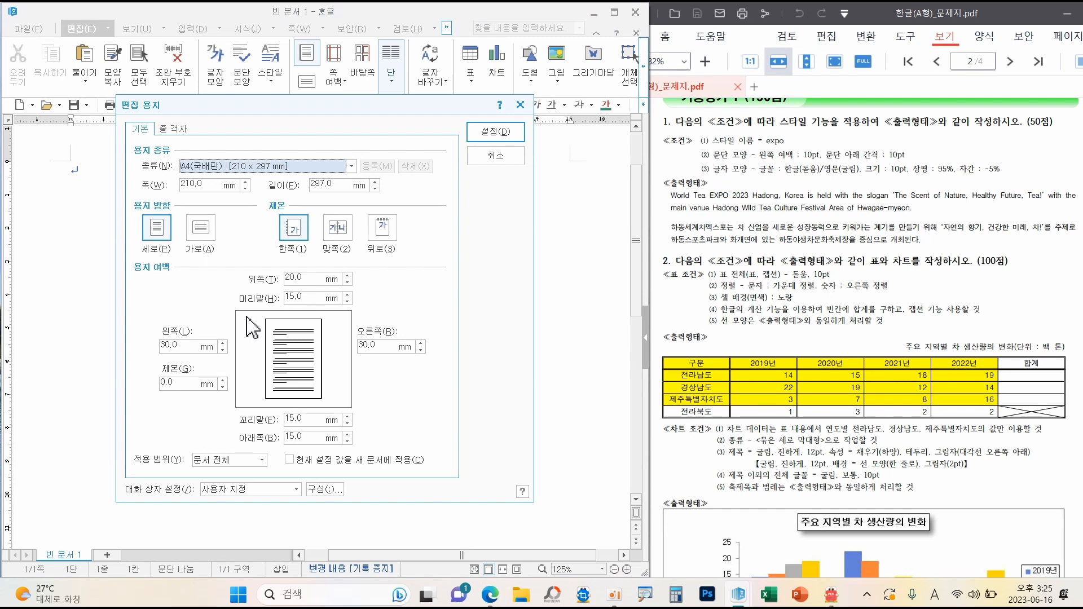
mouse_move(132, 263)
mouse_down()
mouse_move(278, 308)
mouse_move(463, 451)
mouse_up()
drag(181, 155, 202, 142)
mouse_move(131, 216)
mouse_down()
mouse_move(148, 234)
mouse_move(169, 199)
mouse_up()
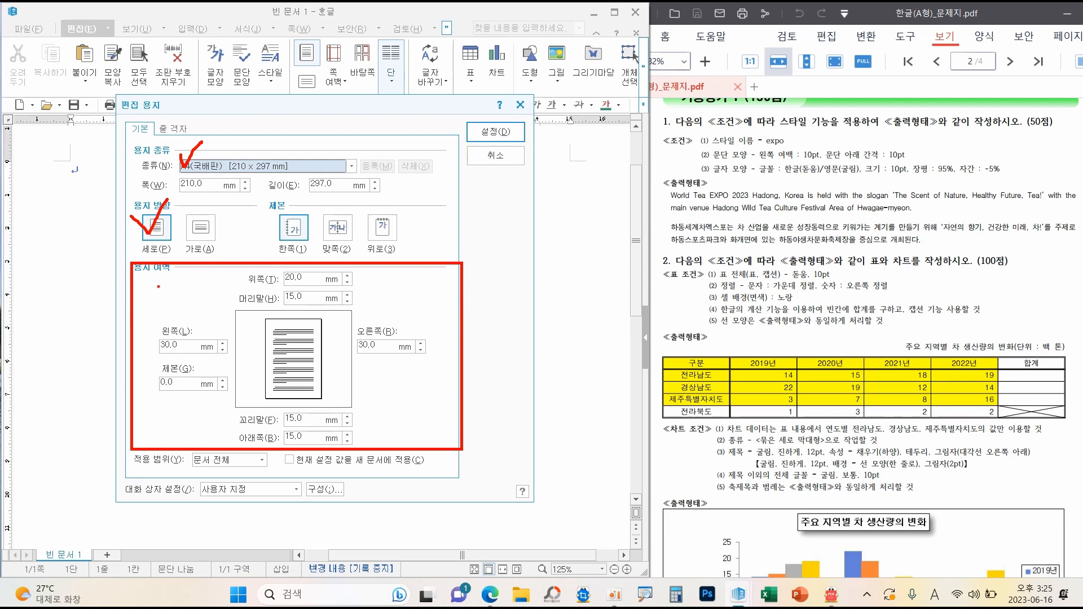
mouse_move(295, 268)
mouse_down()
mouse_move(287, 284)
mouse_move(307, 272)
mouse_up()
mouse_move(297, 391)
mouse_down()
mouse_move(291, 441)
mouse_move(336, 405)
mouse_move(314, 392)
mouse_up()
mouse_move(179, 327)
mouse_down()
mouse_move(166, 360)
mouse_move(175, 363)
mouse_up()
mouse_move(383, 335)
mouse_down()
mouse_move(373, 356)
mouse_move(386, 357)
mouse_up()
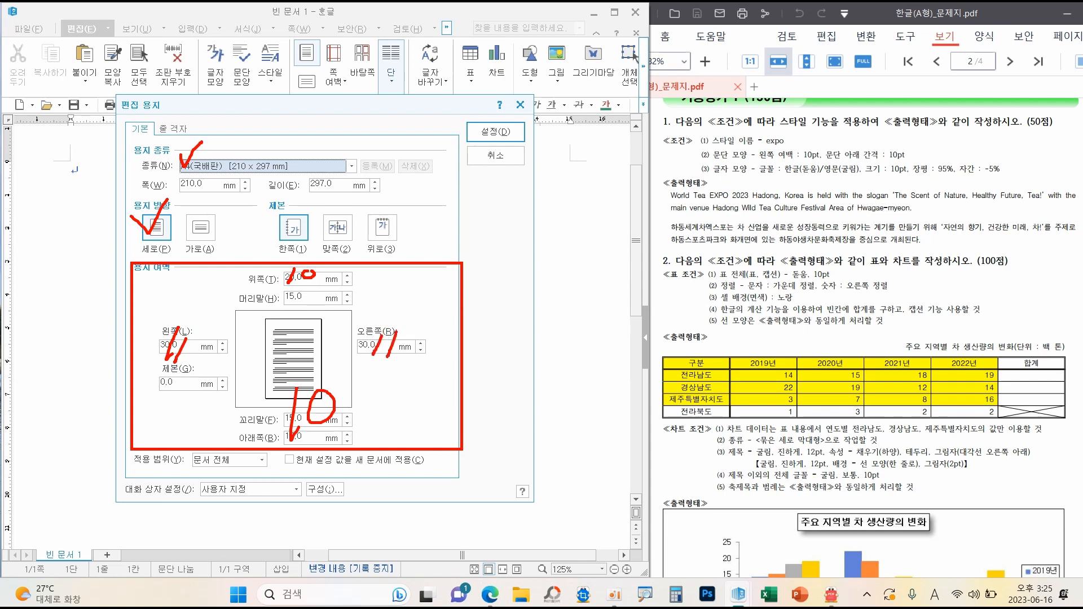
key(Escape)
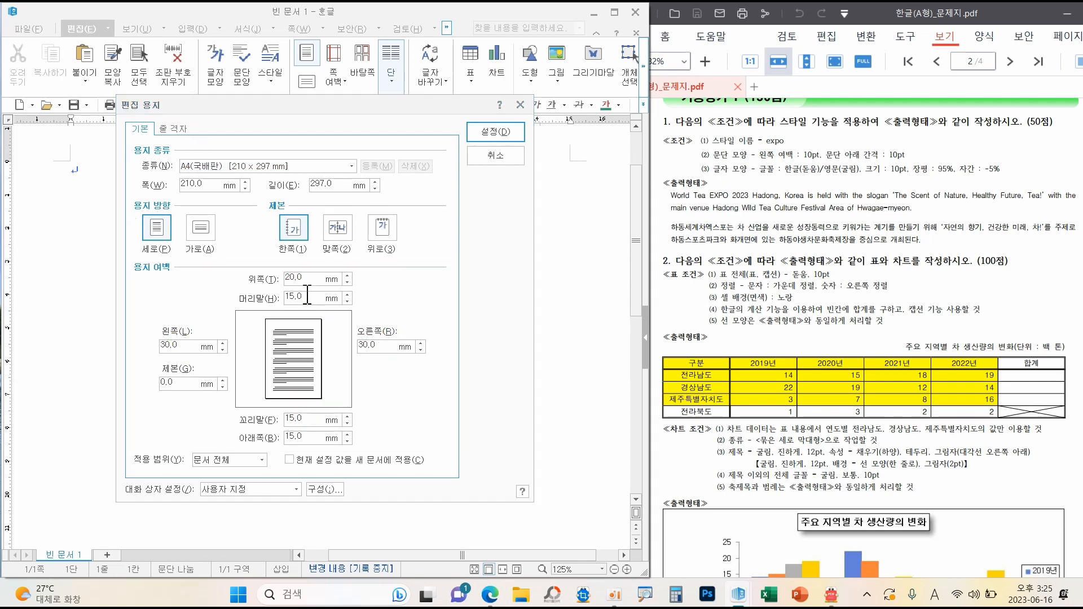
Set the page's top, header, footer and bottom margins to 10 mm each
click(306, 278)
text(10)
click(313, 297)
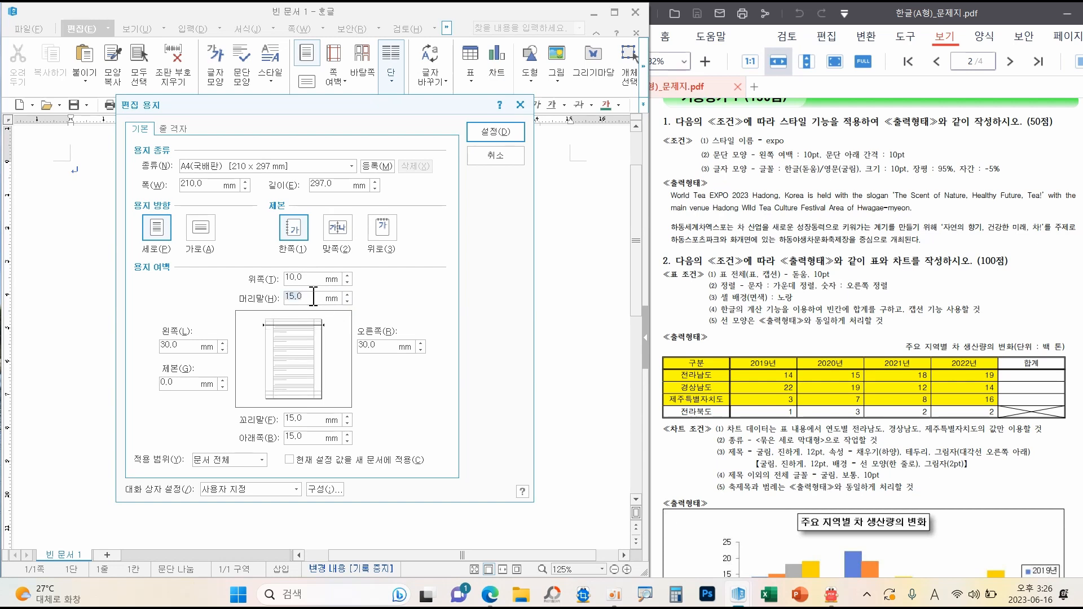
text(10)
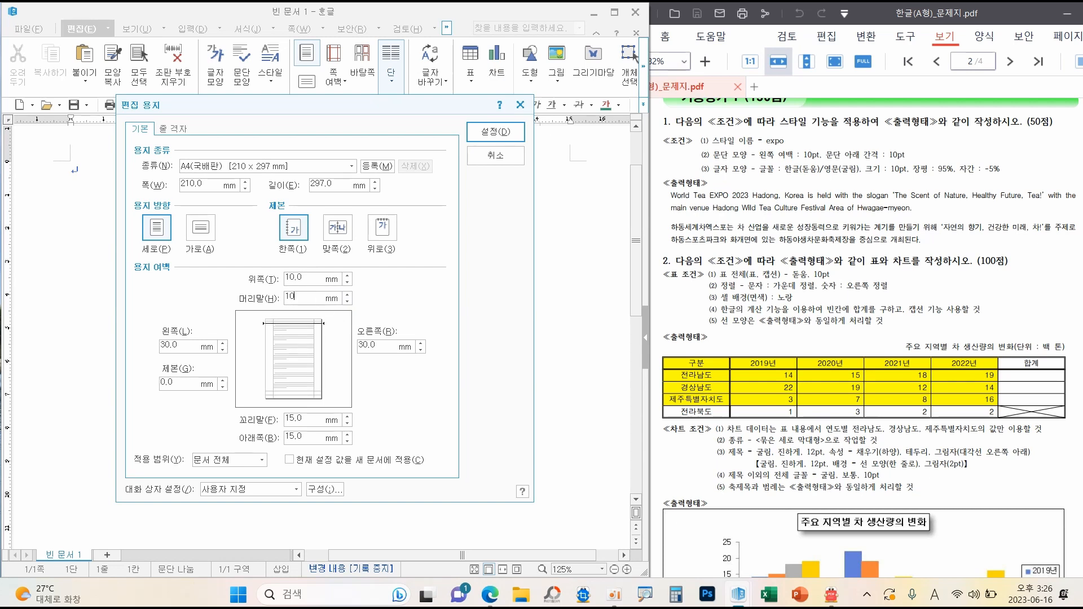
click(292, 418)
text(10)
click(295, 438)
text(10)
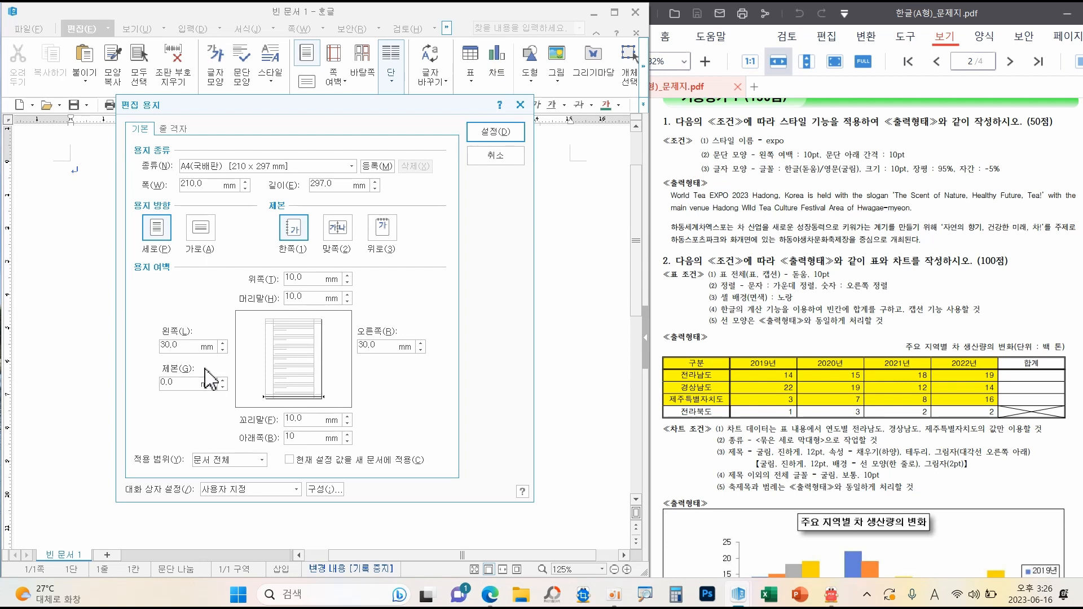
Set the left and right page margins to 11 mm each and apply the page setup
click(167, 345)
double_click(168, 344)
text(11)
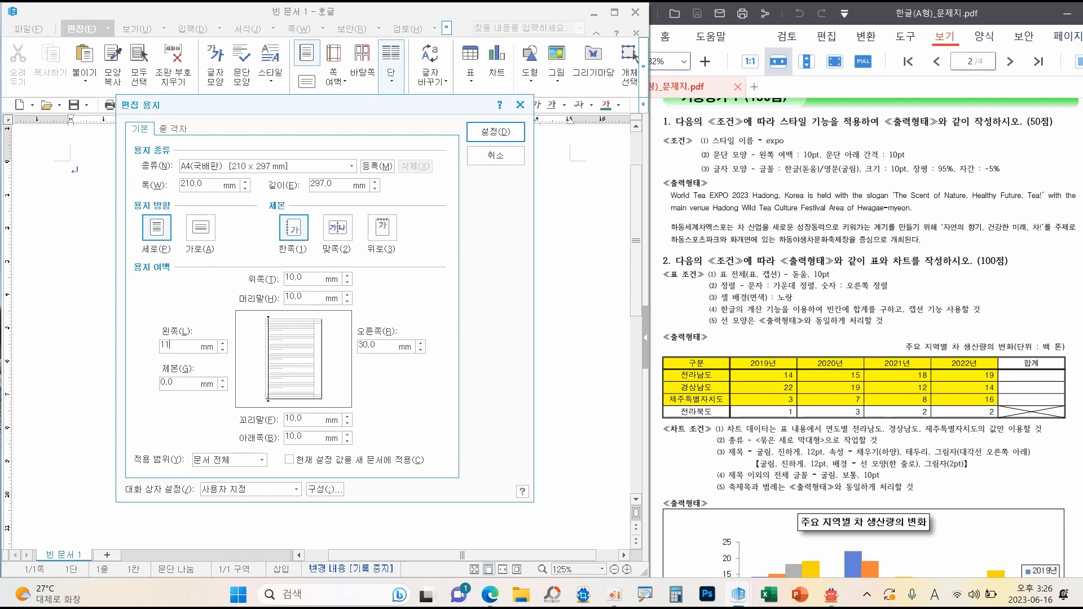
double_click(365, 345)
text(11)
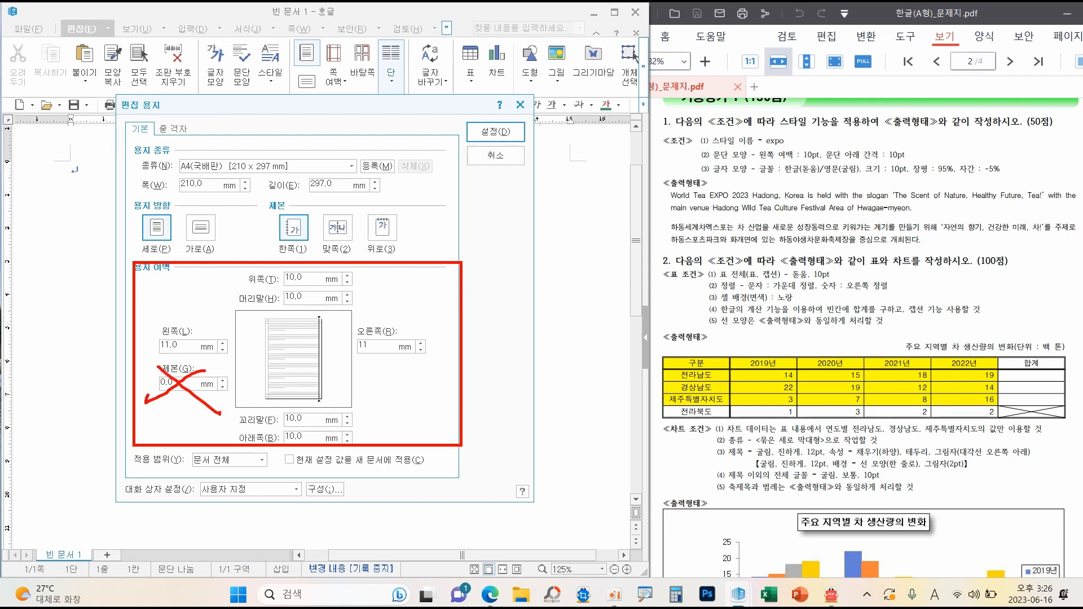
click(504, 139)
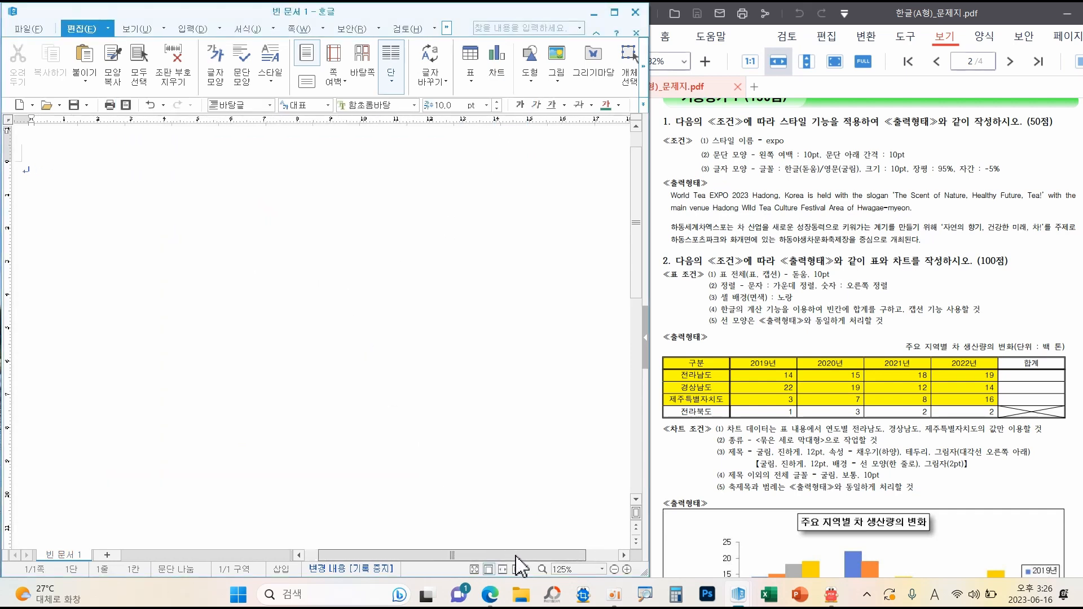
Start saving the document under a new name and go to the ITQ folder inside Documents
click(489, 570)
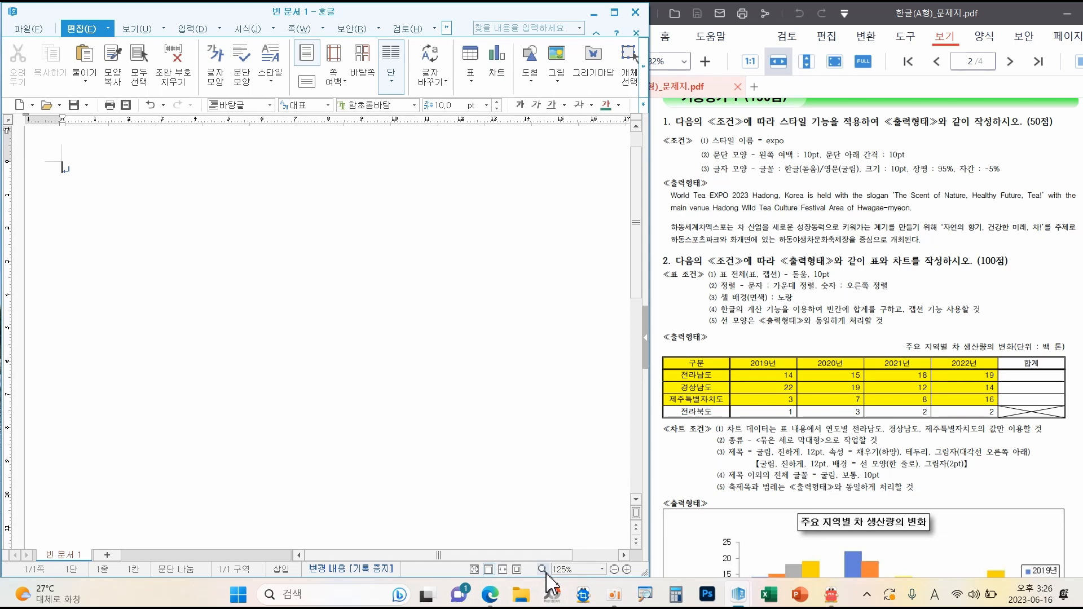
click(614, 569)
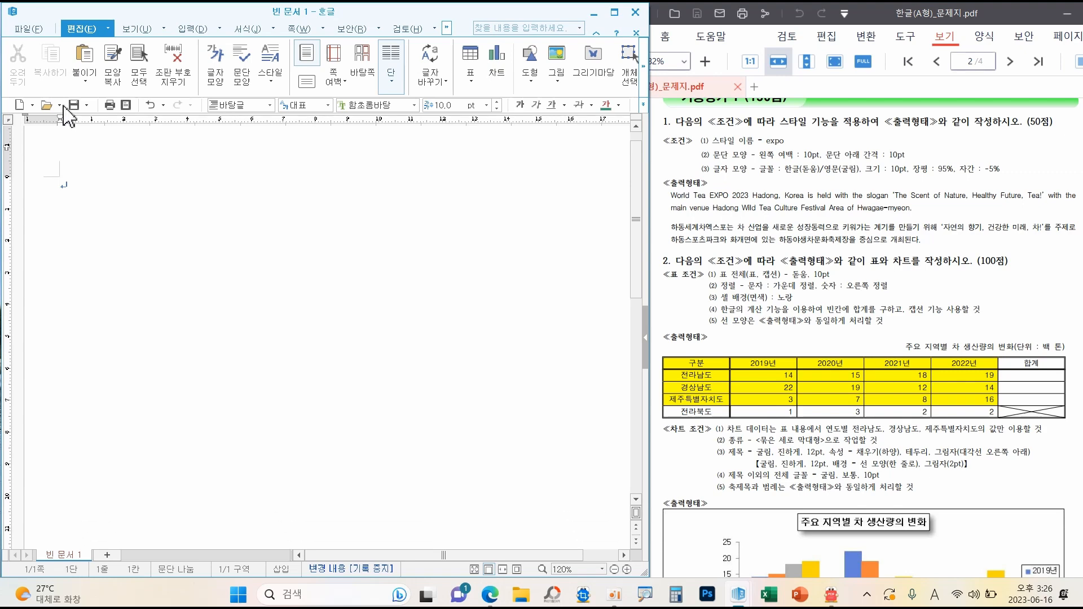
click(33, 29)
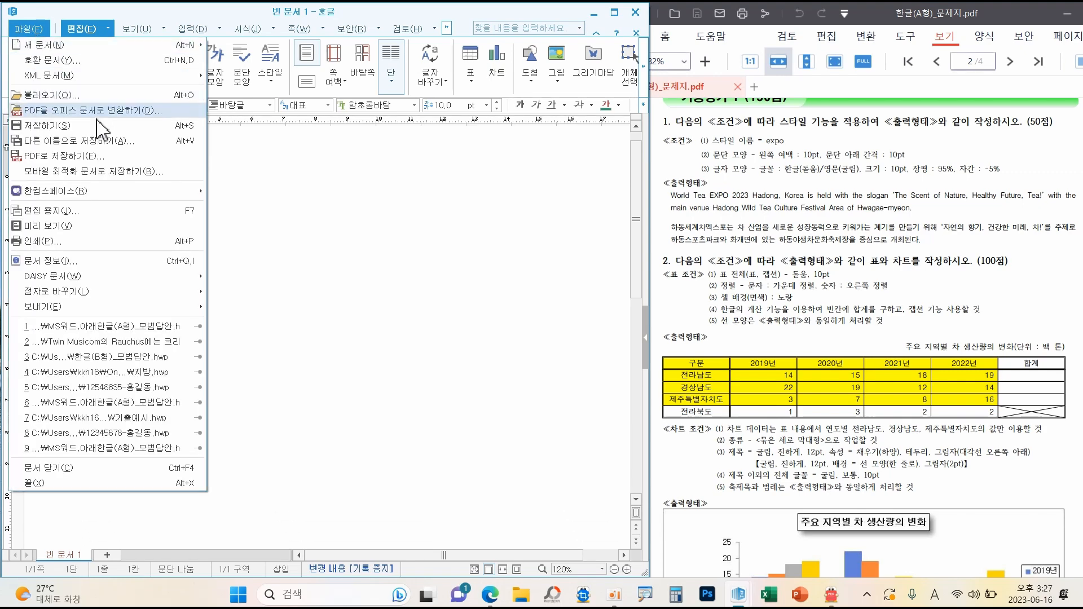
click(83, 141)
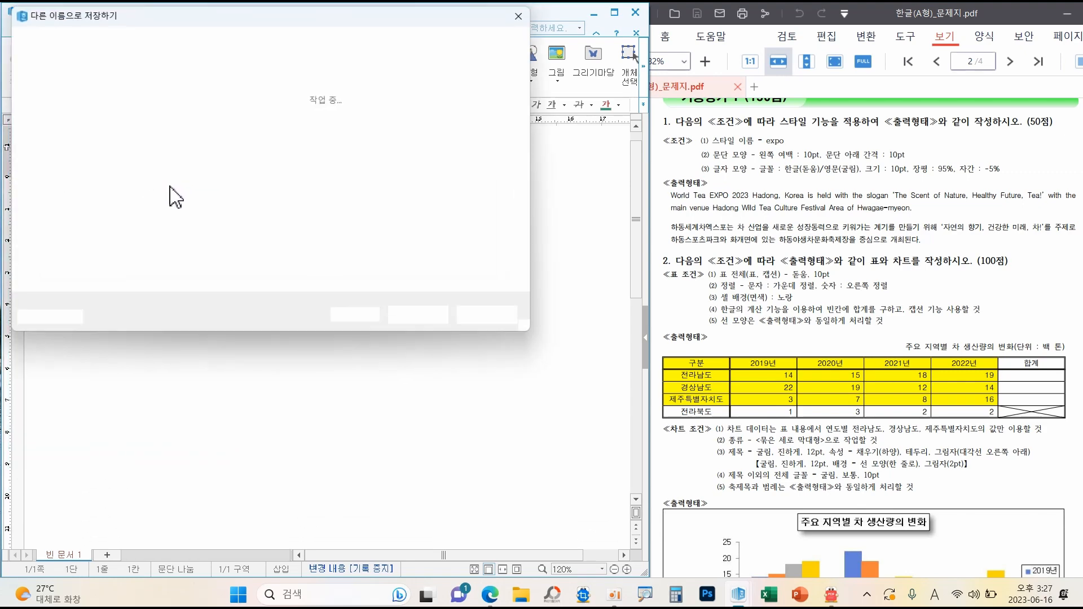
drag(190, 32, 219, 84)
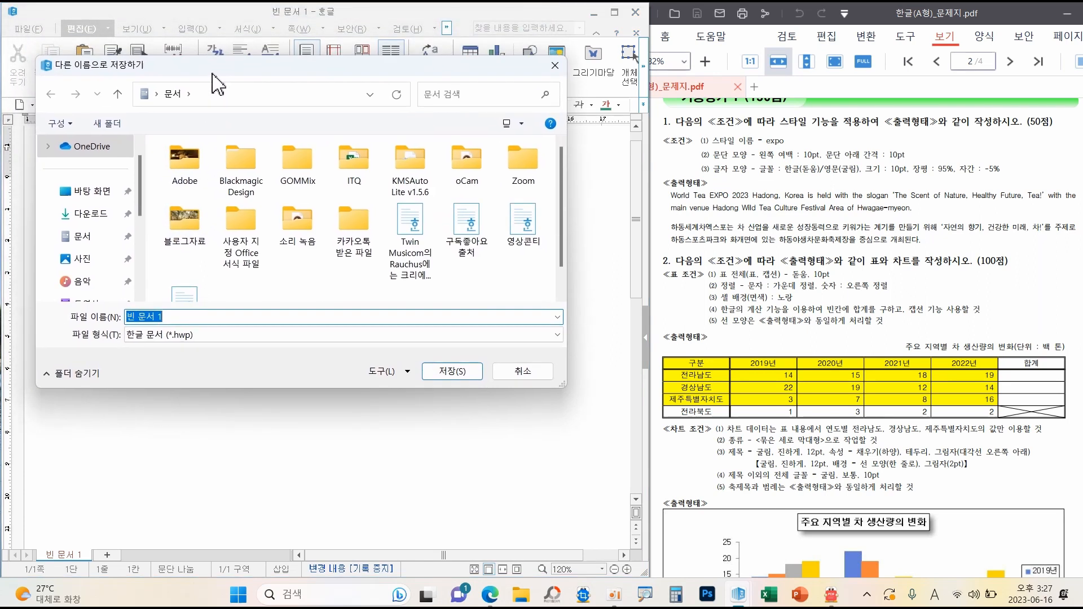
drag(321, 139, 381, 195)
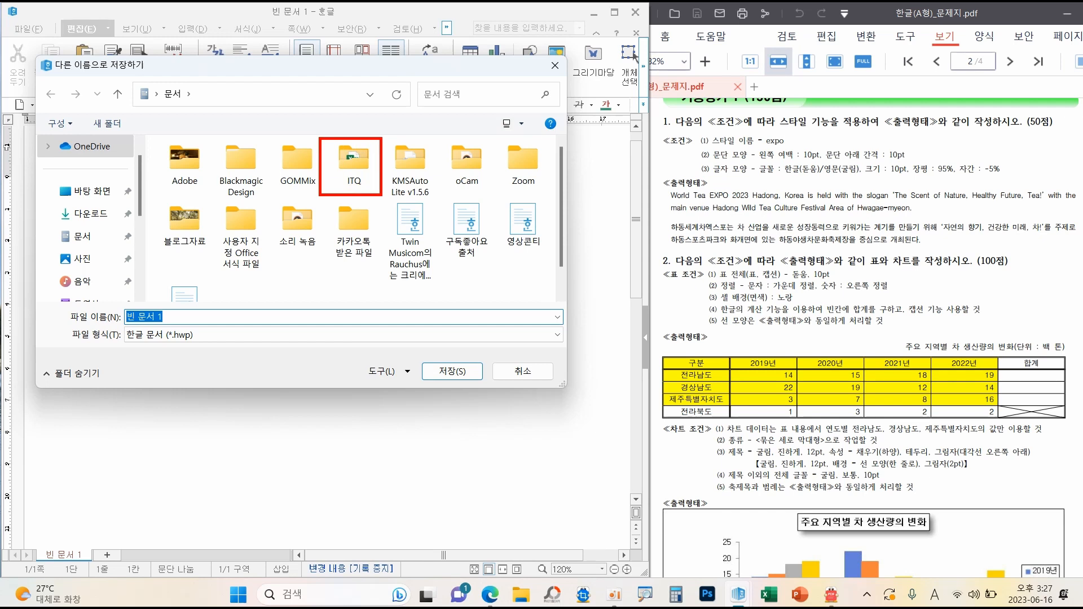
mouse_move(154, 80)
mouse_down()
mouse_move(228, 127)
mouse_move(262, 102)
mouse_move(332, 145)
mouse_move(342, 122)
mouse_up()
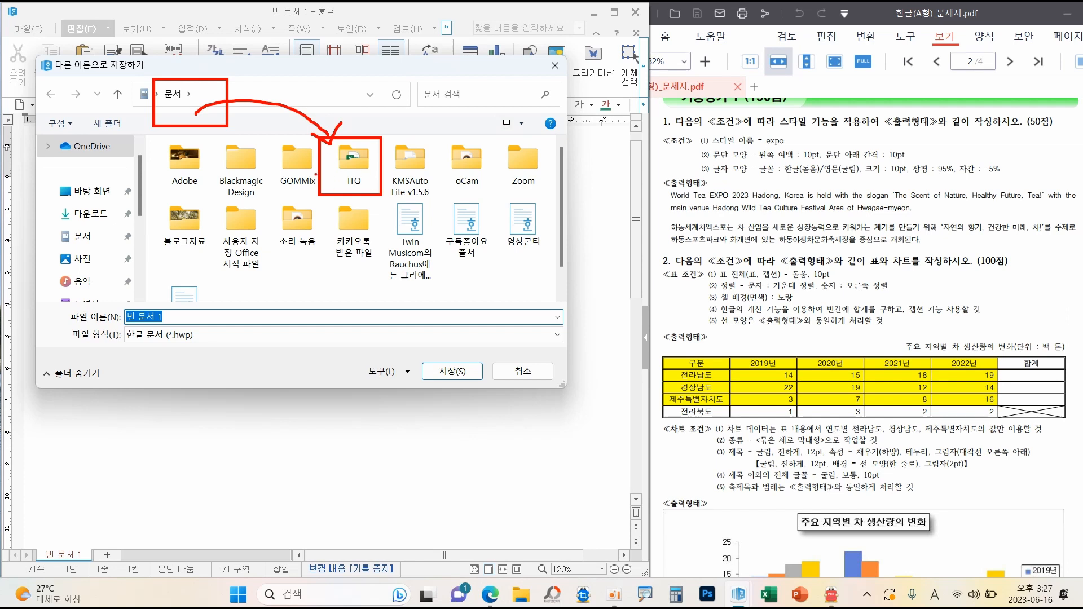
double_click(353, 163)
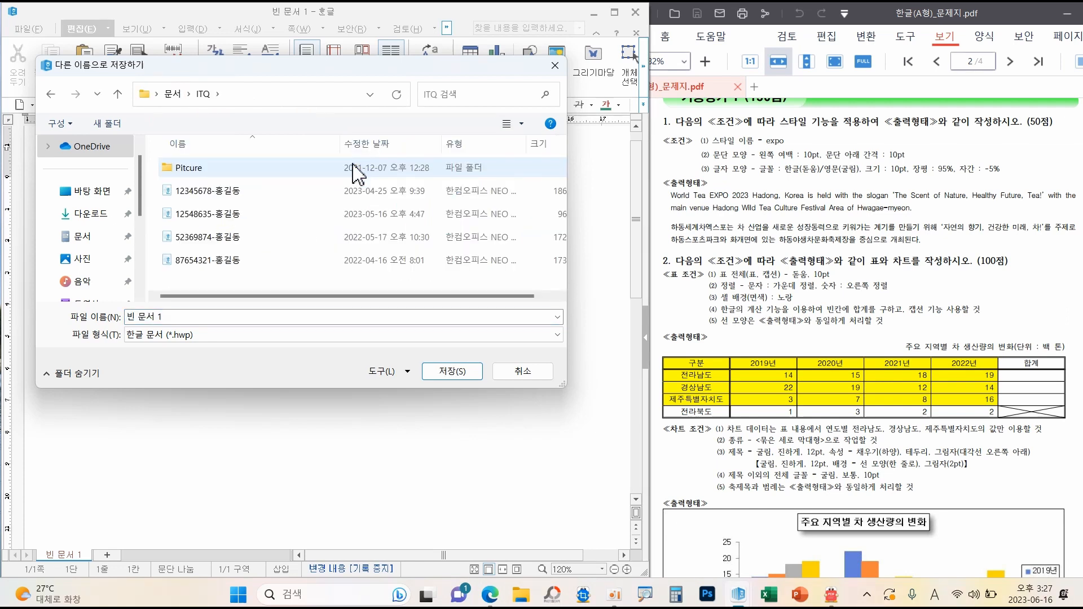
Save the document under the first existing file's examinee-number-and-name file name, replacing that file
click(150, 320)
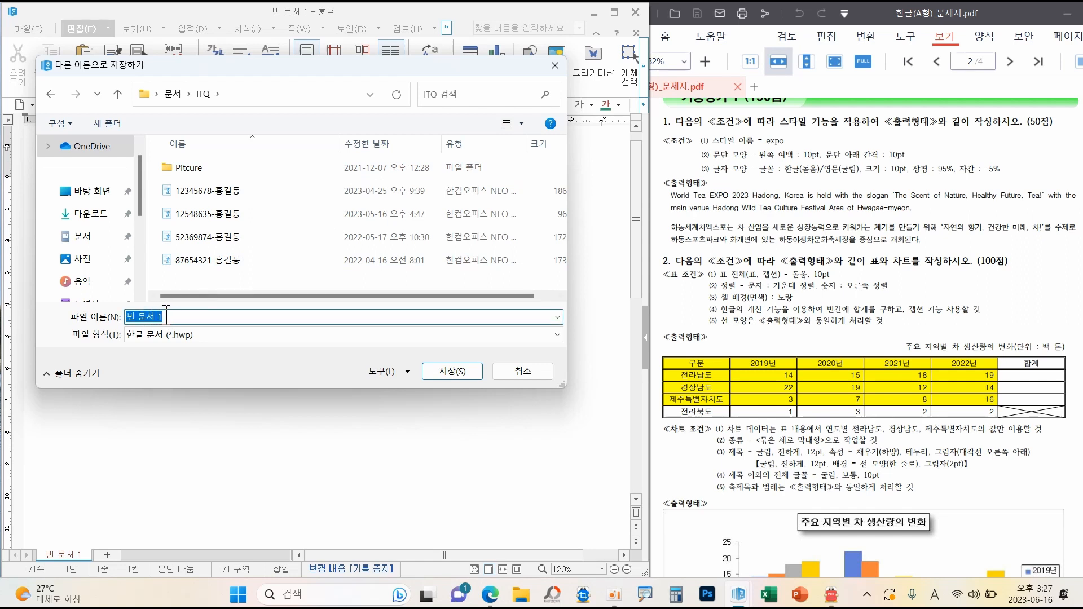
click(207, 195)
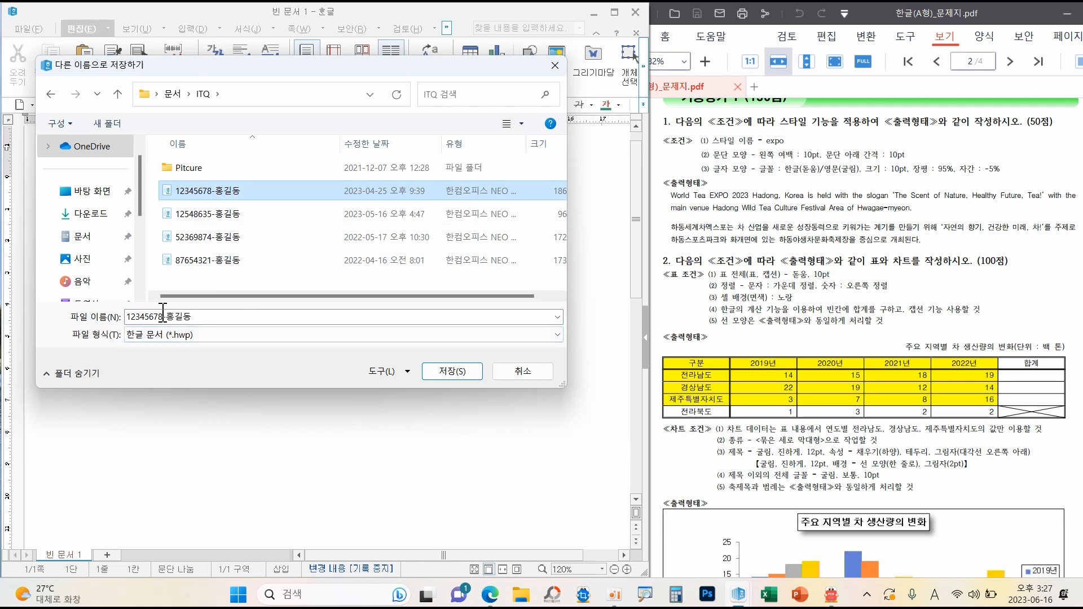
click(451, 373)
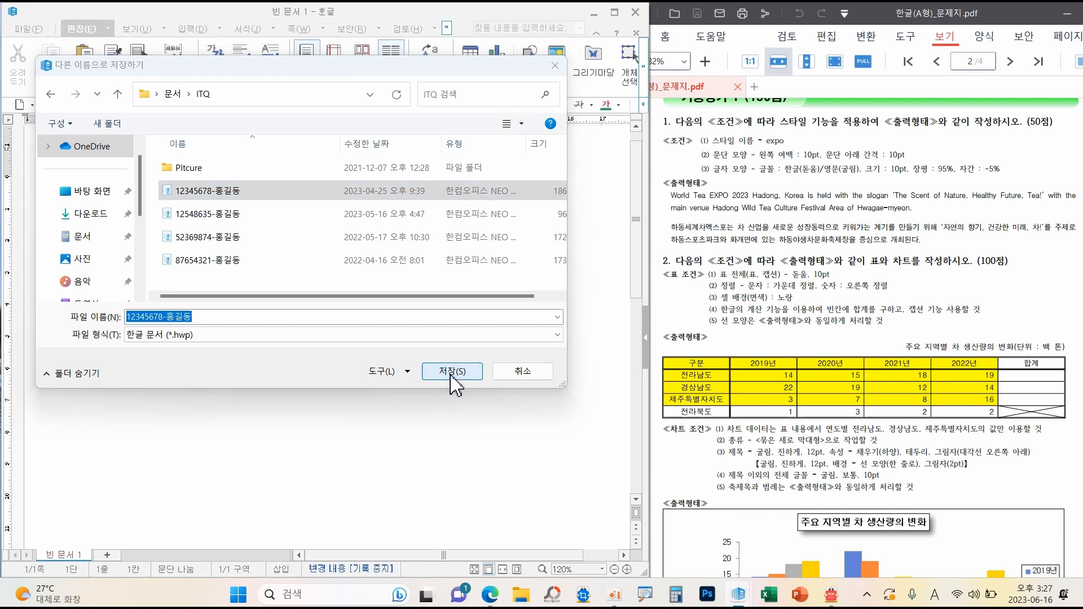
click(564, 299)
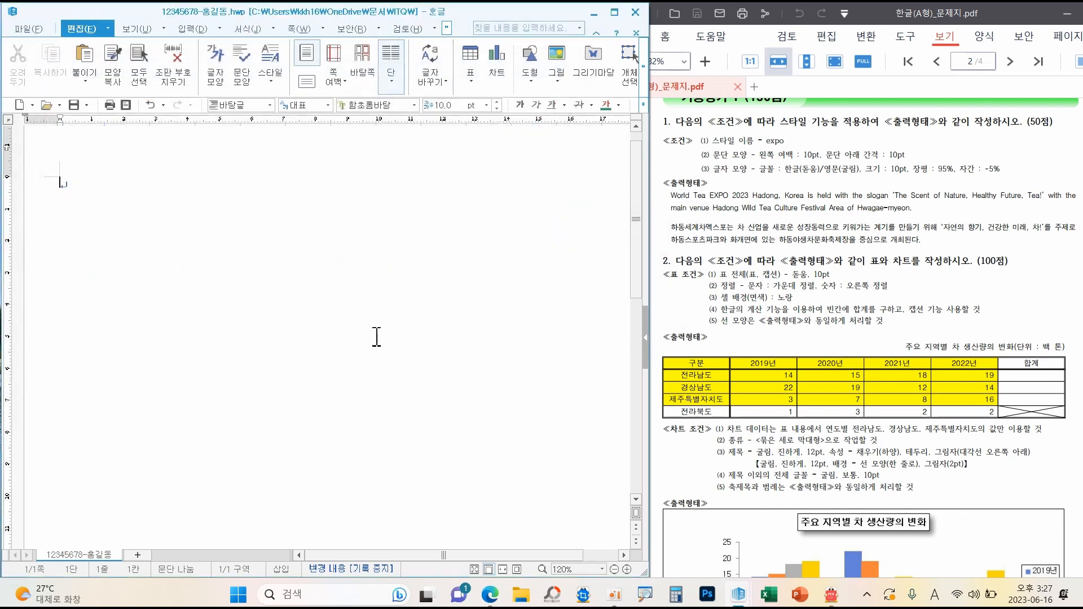
key(ctrl+2)
drag(152, 3, 247, 22)
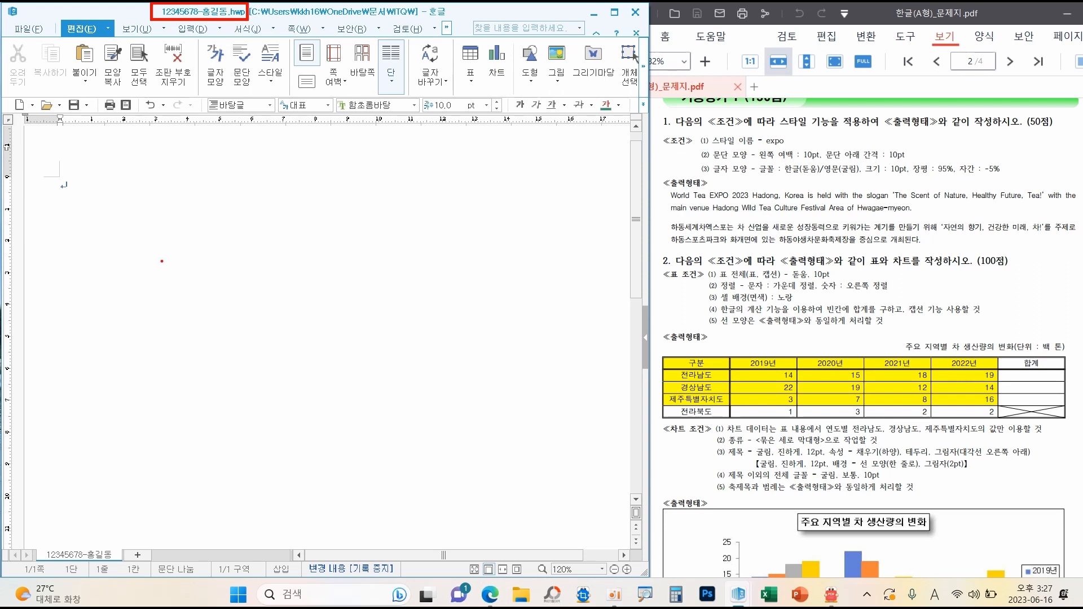
key(Escape)
key(ctrl+2)
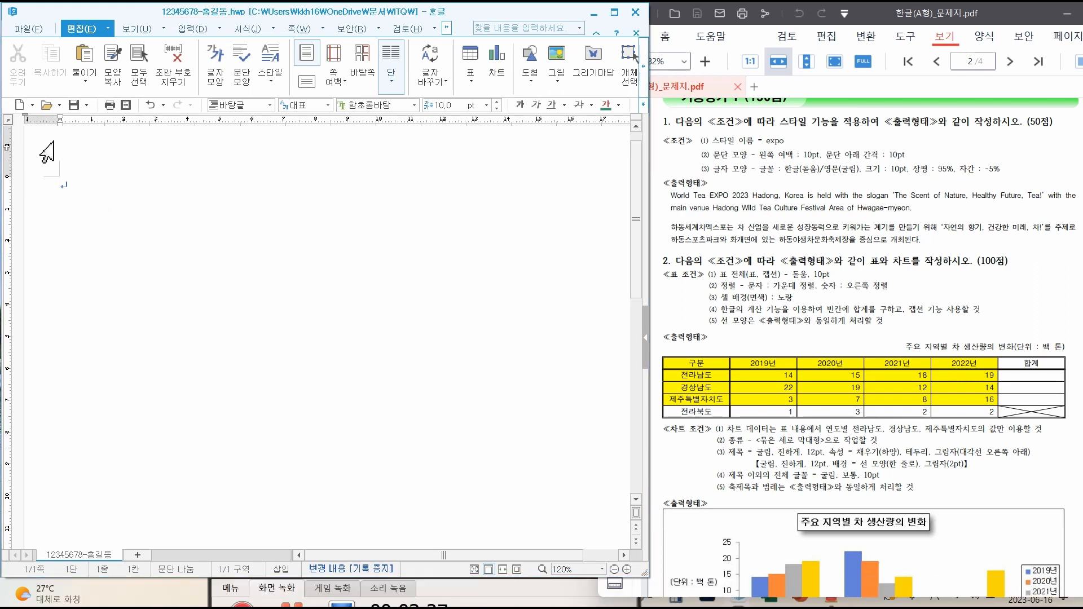
drag(57, 91, 100, 127)
drag(108, 170, 81, 134)
drag(74, 117, 103, 126)
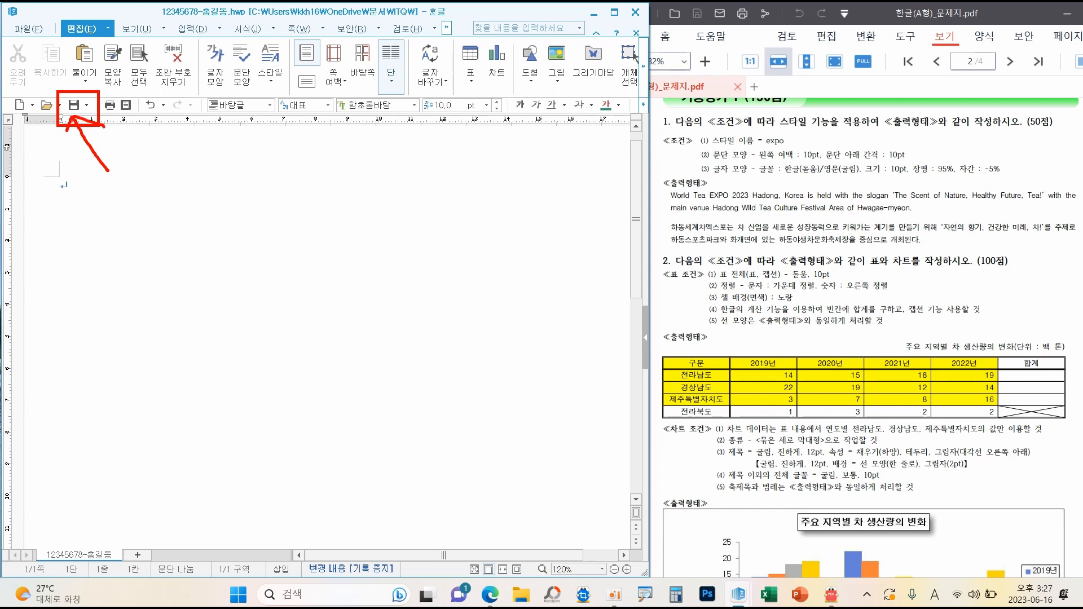
Enter the item numbers 1. and 2. on separate lines, leaving blank lines between them for the first answer
key(Escape)
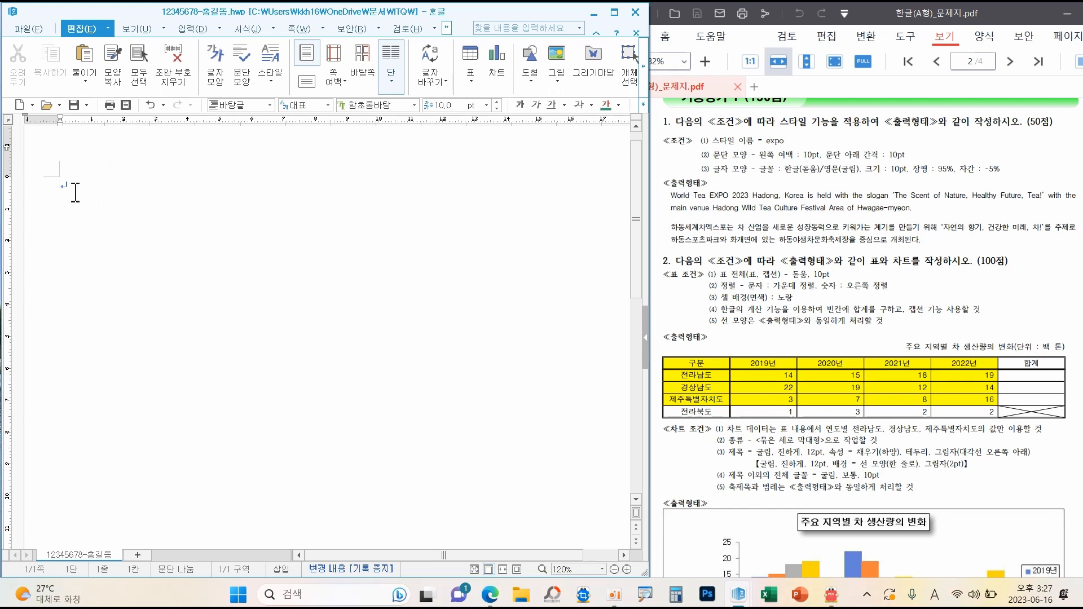
text(1.)
key(Return)
key(Return)
key(Return)
text(2.)
key(Return)
drag(668, 190, 1082, 249)
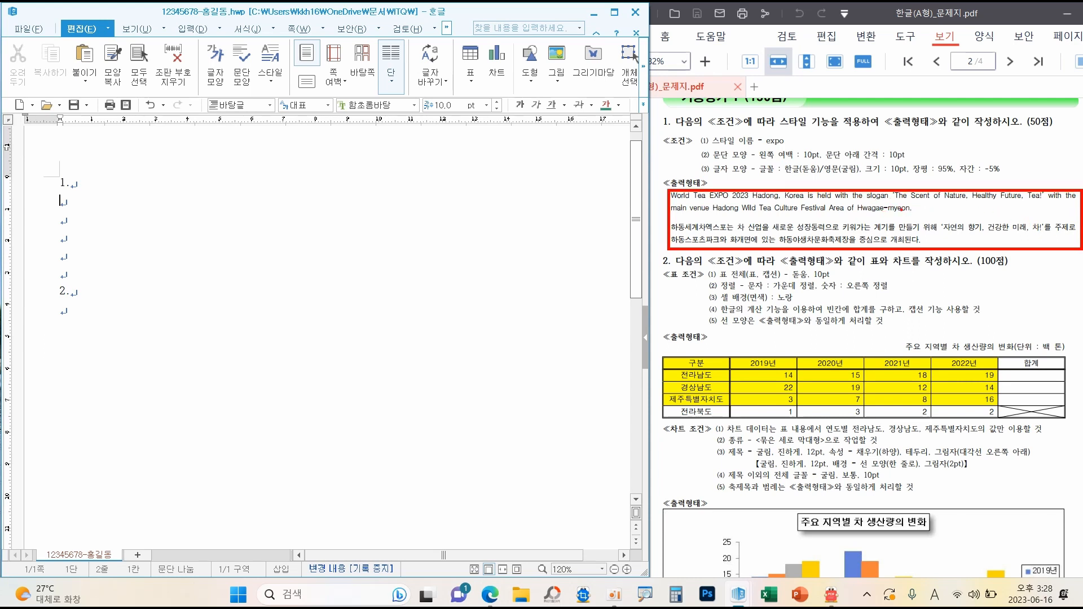
mouse_move(920, 206)
mouse_down()
mouse_move(897, 217)
mouse_move(911, 224)
mouse_up()
key(Escape)
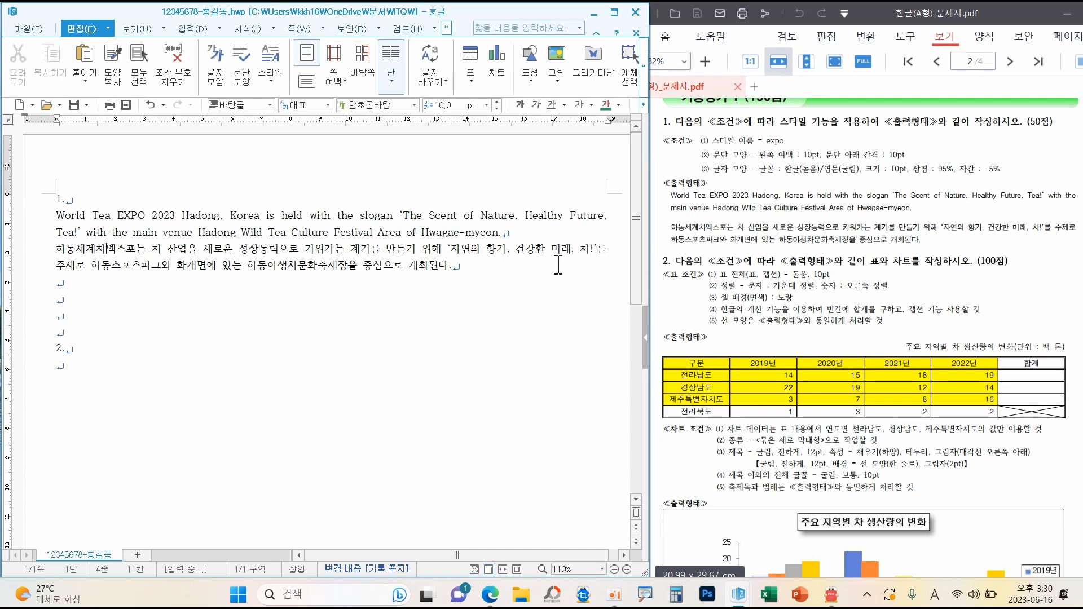
text(@)
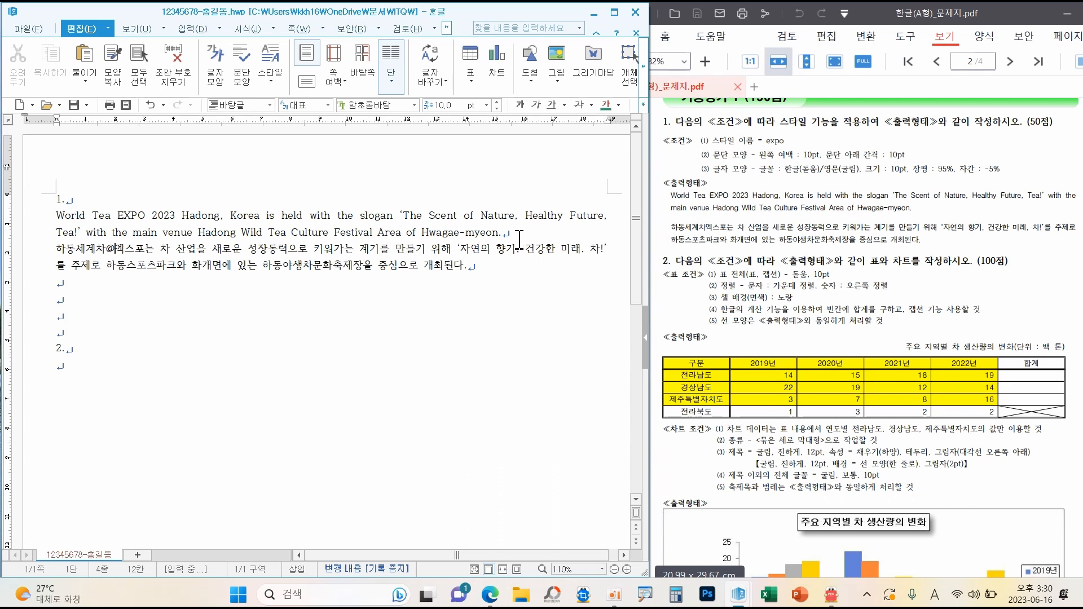
key(BackSpace)
mouse_move(520, 224)
mouse_down()
mouse_move(520, 234)
mouse_move(485, 233)
mouse_move(501, 244)
mouse_up()
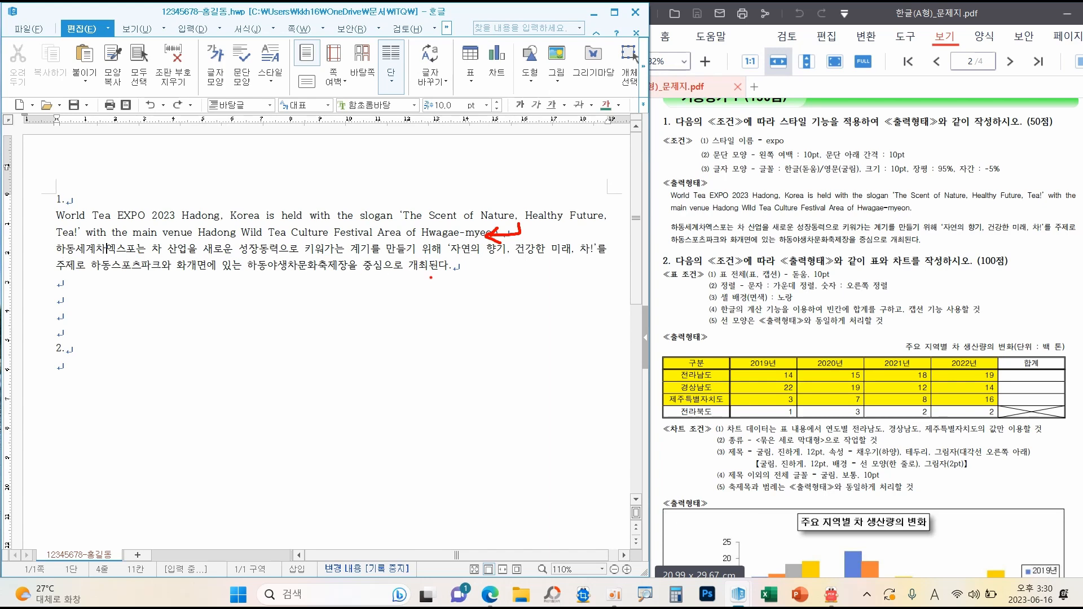
key(Escape)
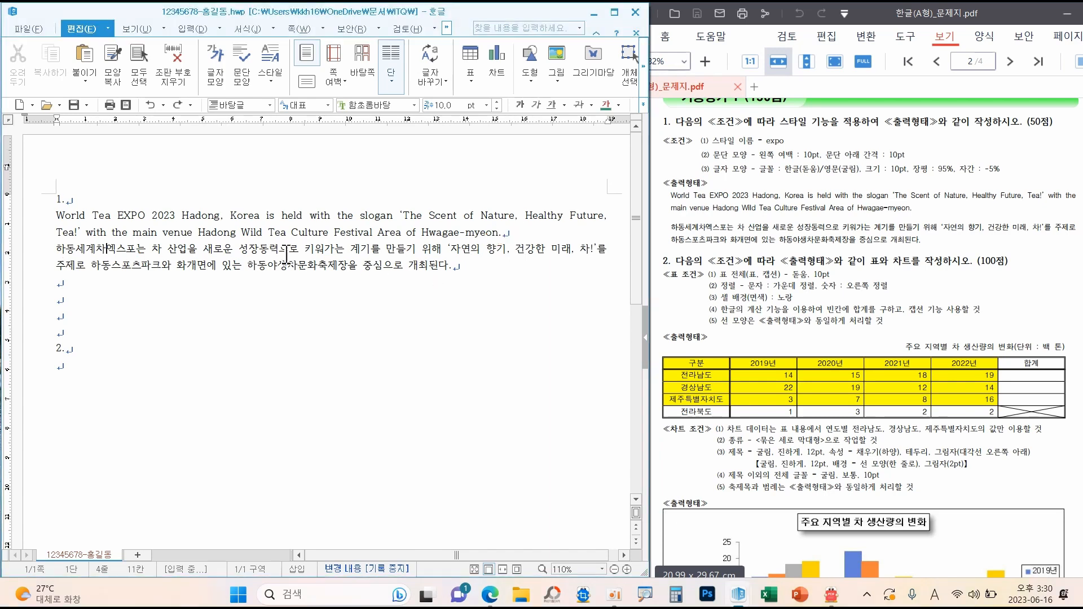
Select the English and Korean paragraphs under item 1 and start adding a new paragraph style named expo
click(56, 215)
drag(56, 215, 492, 276)
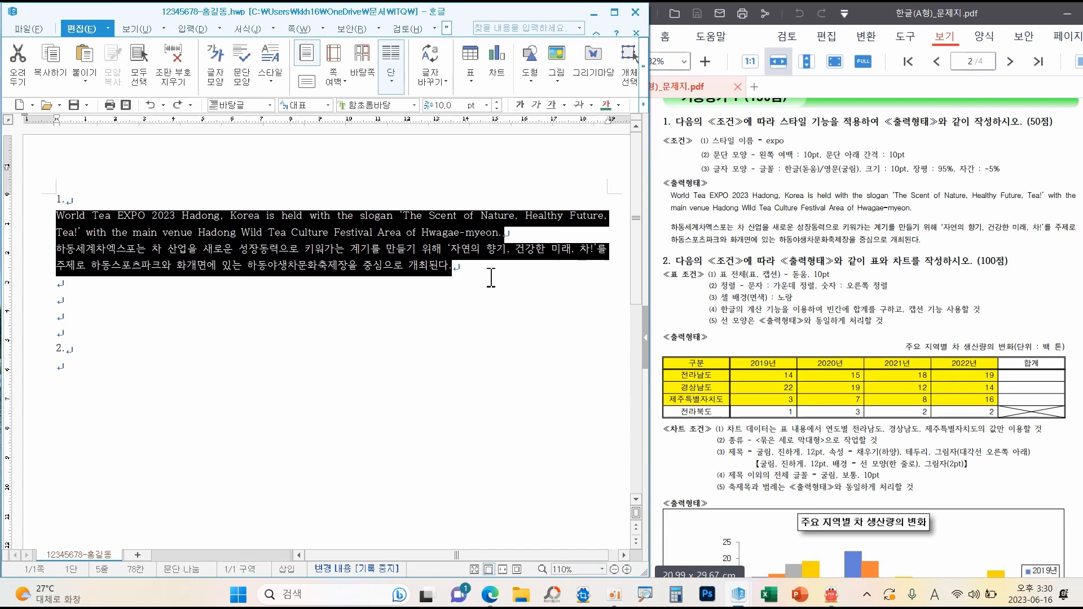
drag(301, 327, 300, 364)
mouse_move(301, 326)
mouse_down()
mouse_move(338, 326)
mouse_move(326, 347)
mouse_move(347, 331)
mouse_move(374, 346)
mouse_move(367, 323)
mouse_up()
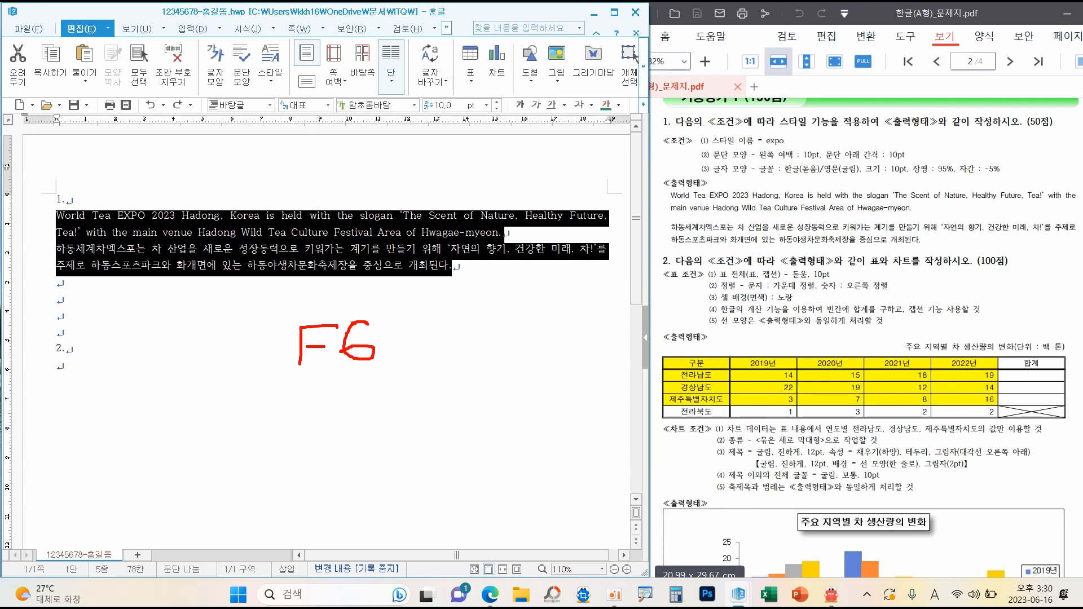
key(F6)
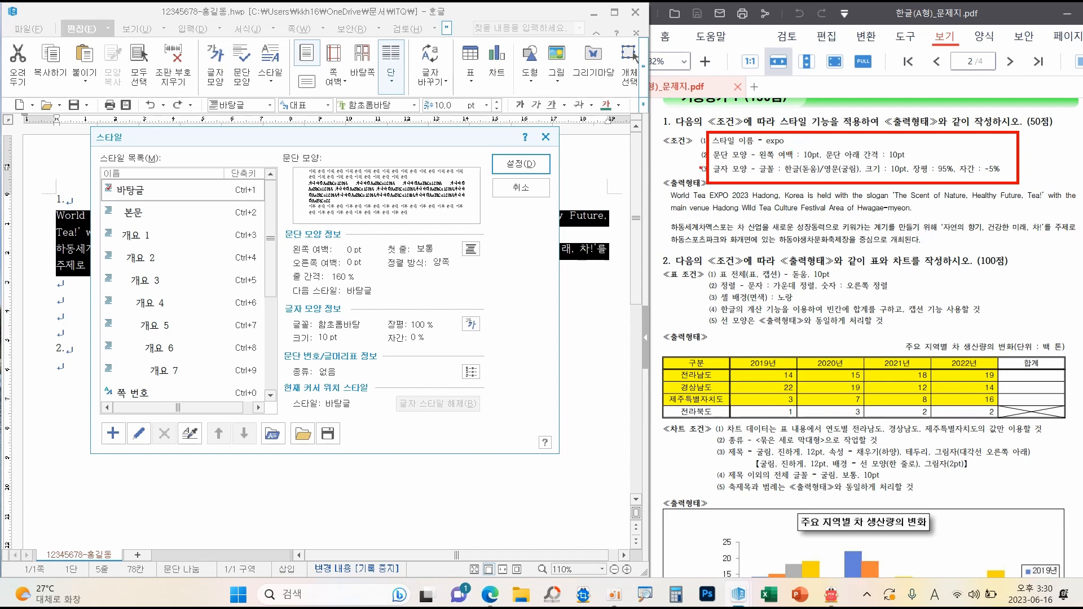
mouse_move(107, 419)
mouse_down()
mouse_move(119, 424)
mouse_move(137, 399)
mouse_up()
mouse_move(134, 423)
mouse_down()
mouse_move(137, 434)
mouse_move(159, 404)
mouse_up()
mouse_move(159, 415)
mouse_down()
mouse_move(163, 436)
mouse_move(193, 401)
mouse_up()
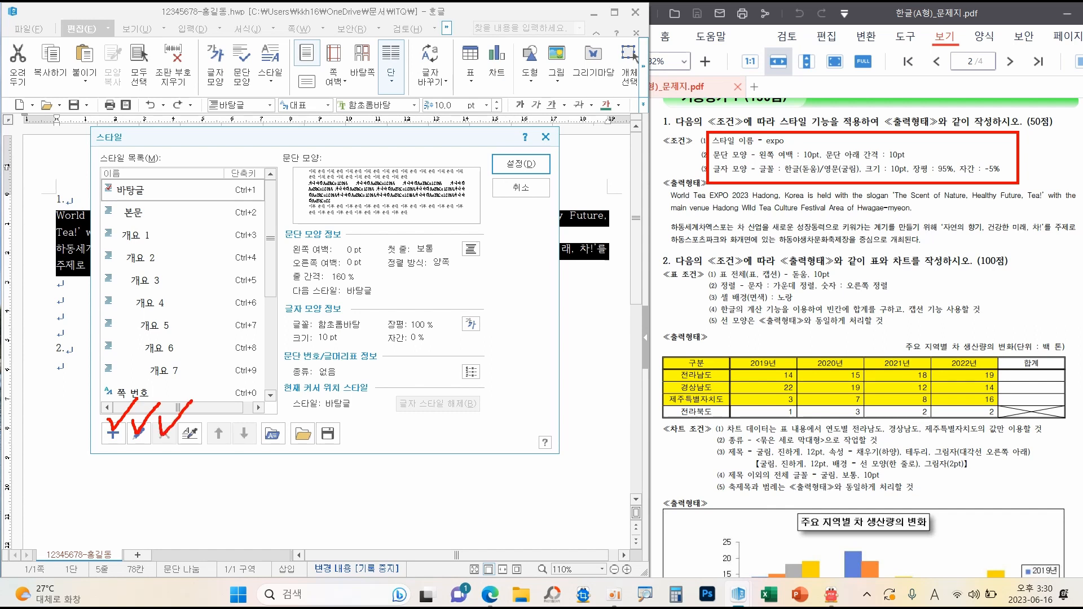
key(Escape)
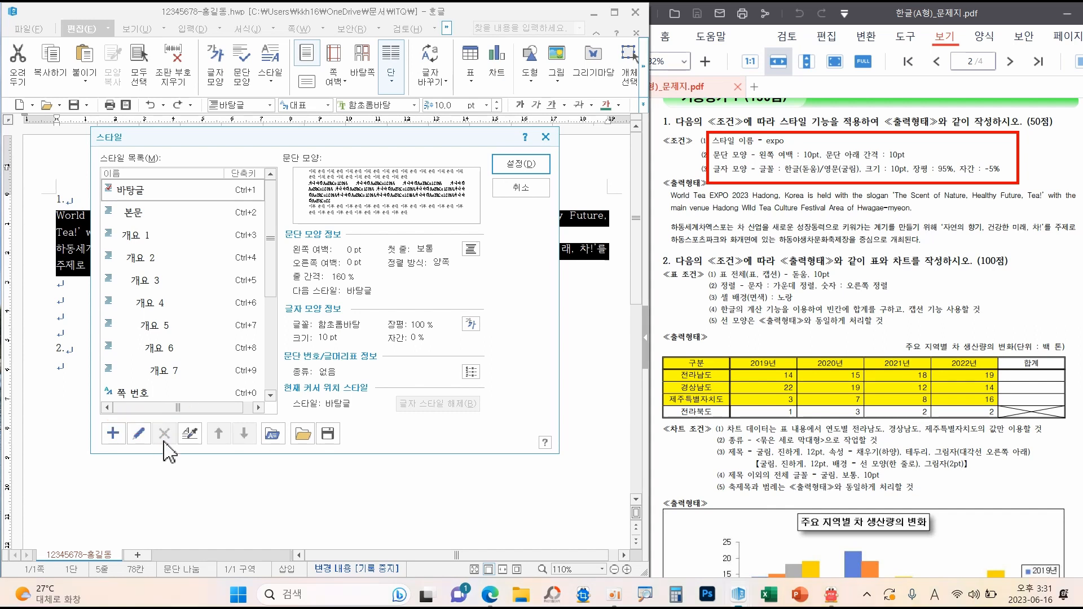
click(114, 434)
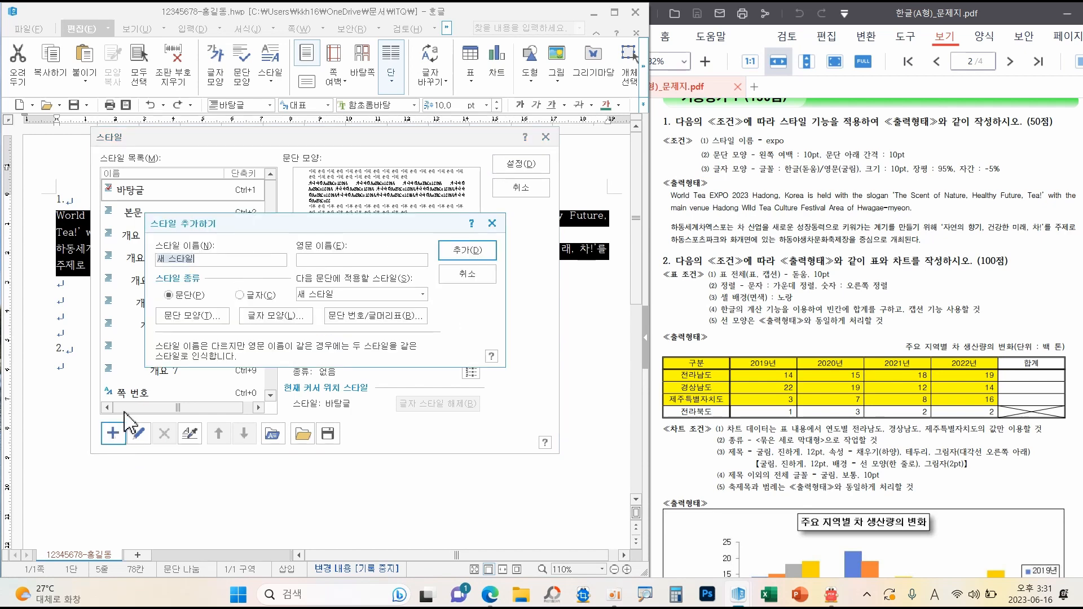
key(BackSpace)
text(expo)
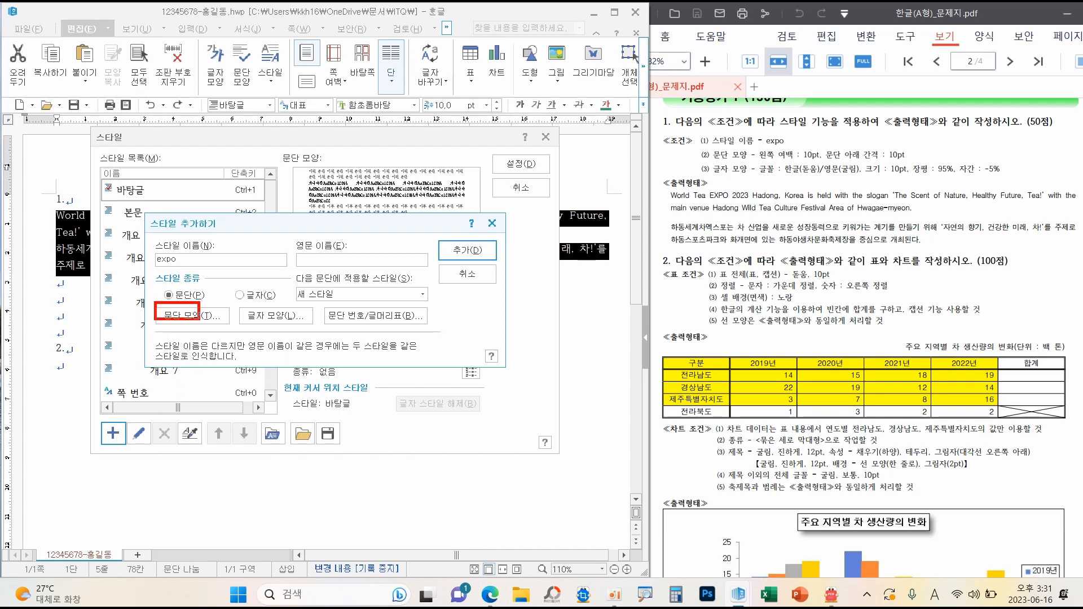
Set the expo style's left paragraph margin to 10 pt and its spacing below the paragraph to 10 pt
drag(195, 334, 193, 365)
click(192, 317)
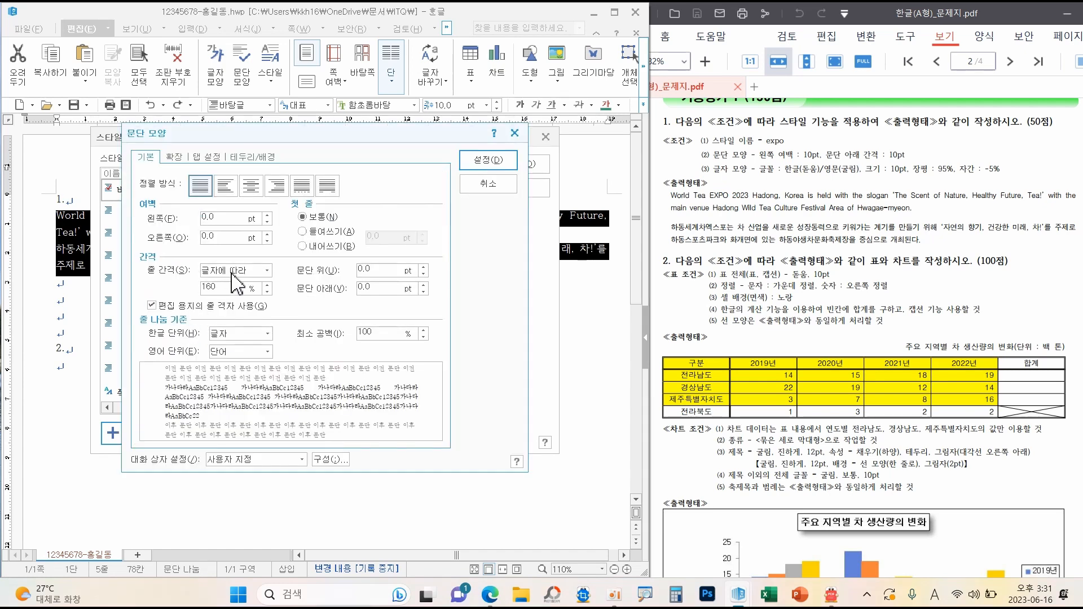
drag(219, 218, 190, 215)
text(10)
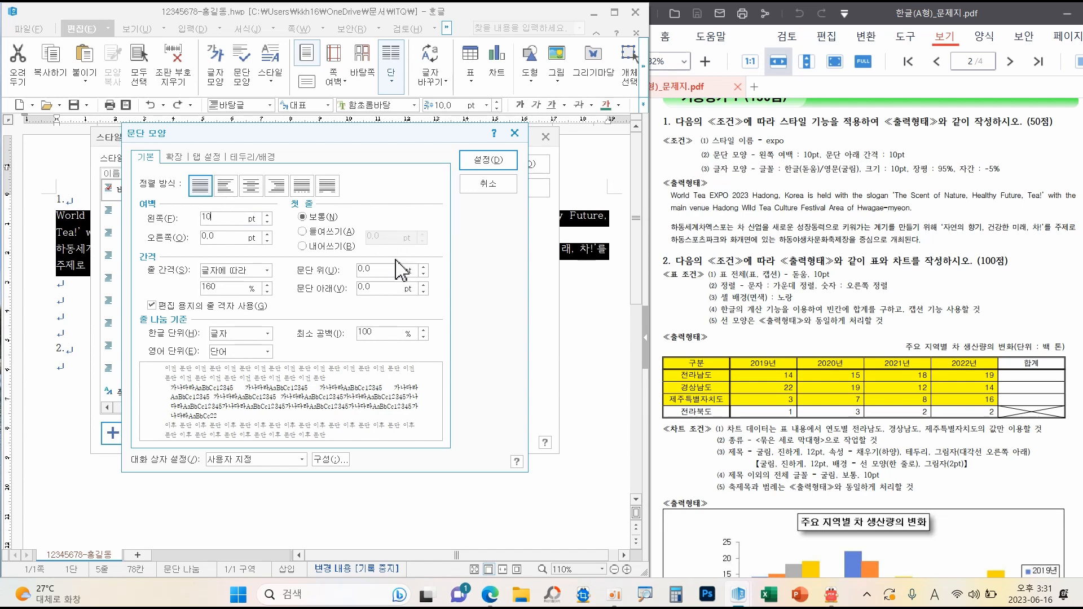
drag(378, 287, 346, 286)
text(10)
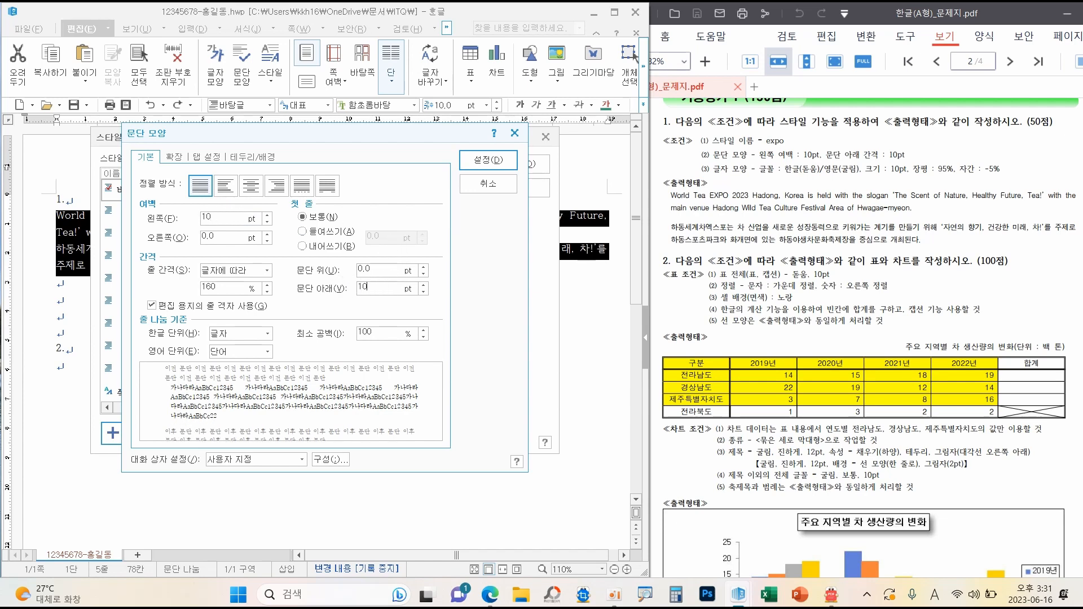
mouse_move(675, 212)
mouse_down()
mouse_move(693, 219)
mouse_move(668, 223)
mouse_up()
mouse_move(411, 296)
mouse_down()
mouse_move(309, 285)
mouse_move(391, 293)
mouse_up()
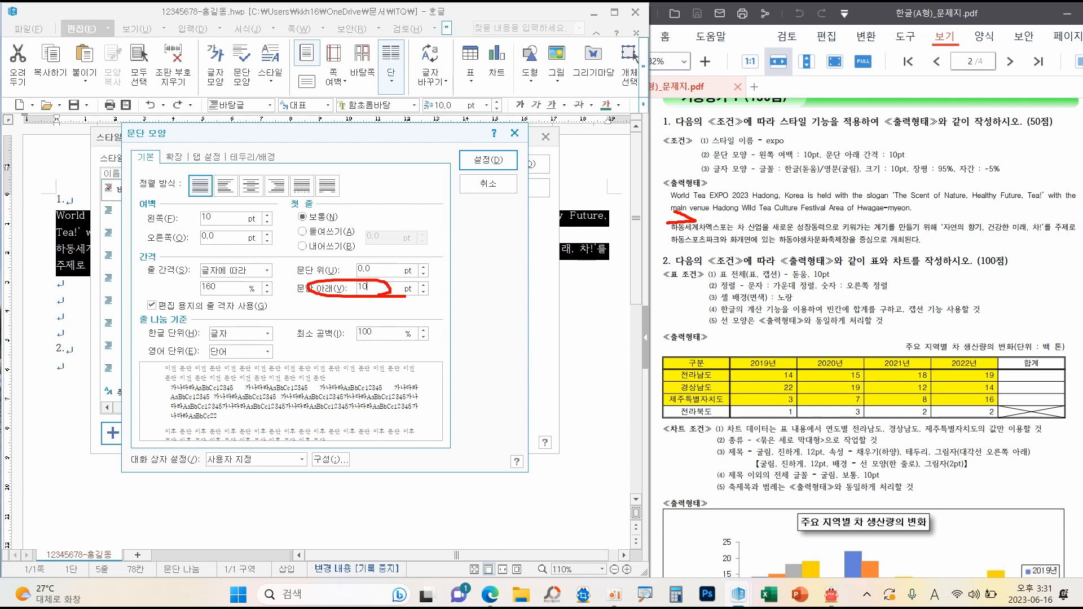
click(488, 160)
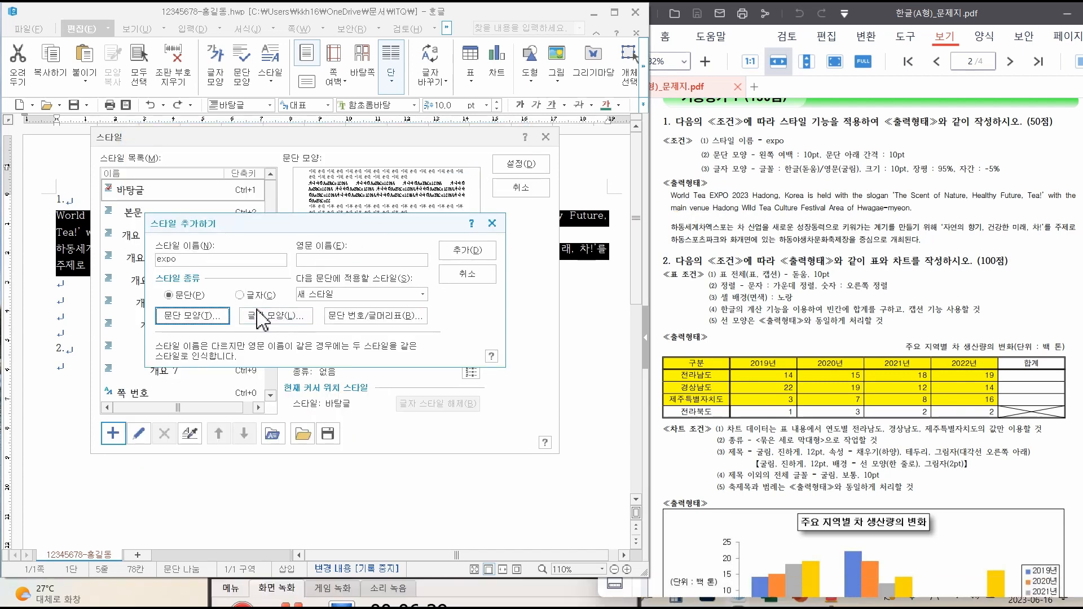
In the expo style's character shape, set the character width (장평) to 95% and the letter spacing (자간) to -5%
mouse_move(233, 303)
mouse_down()
mouse_move(320, 331)
mouse_move(233, 331)
mouse_up()
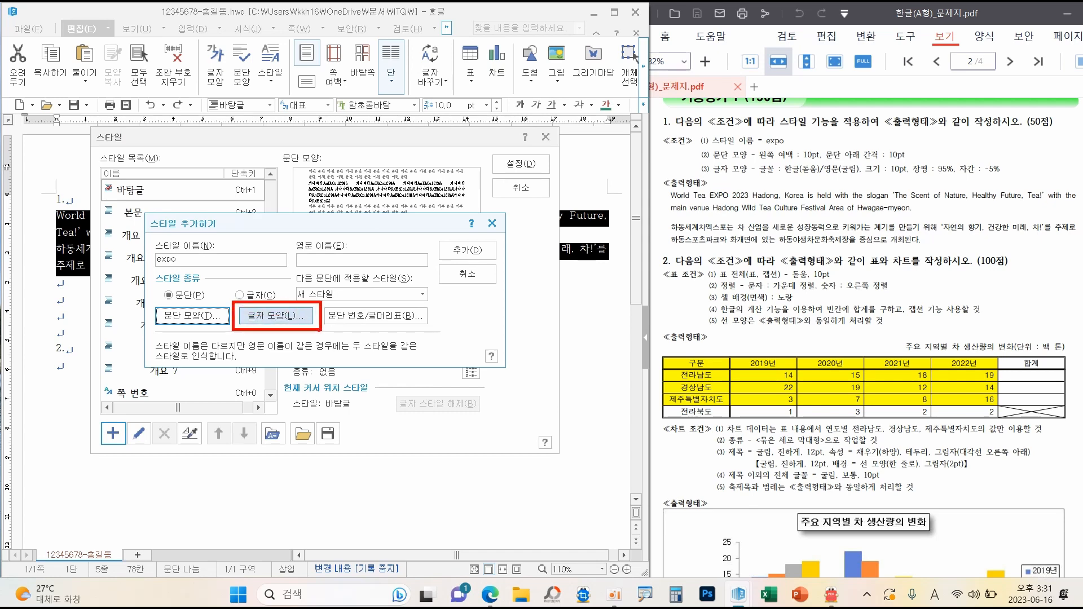
click(278, 316)
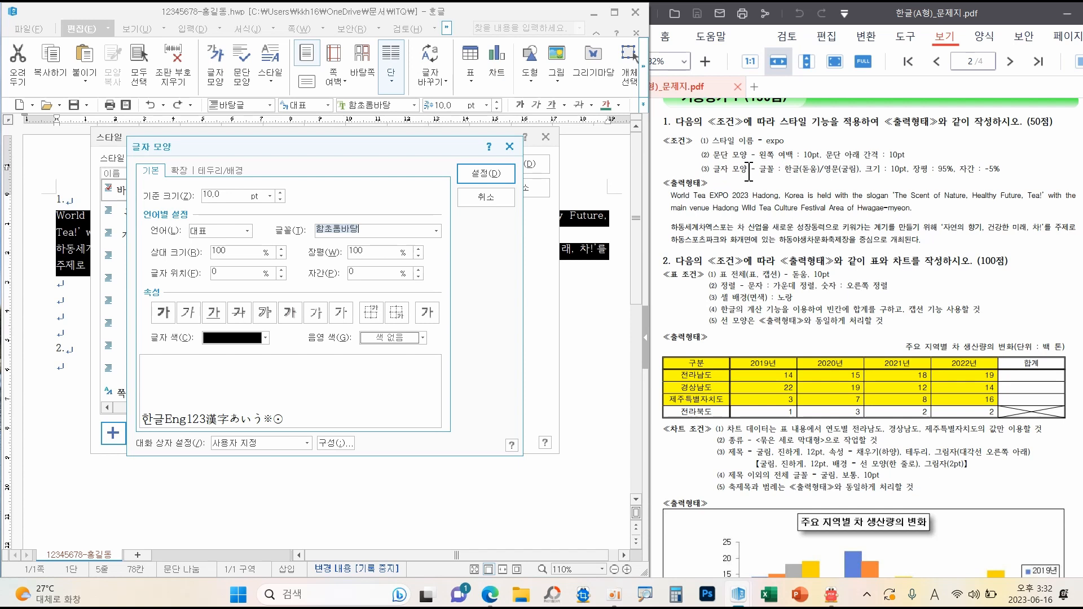
drag(756, 162, 870, 178)
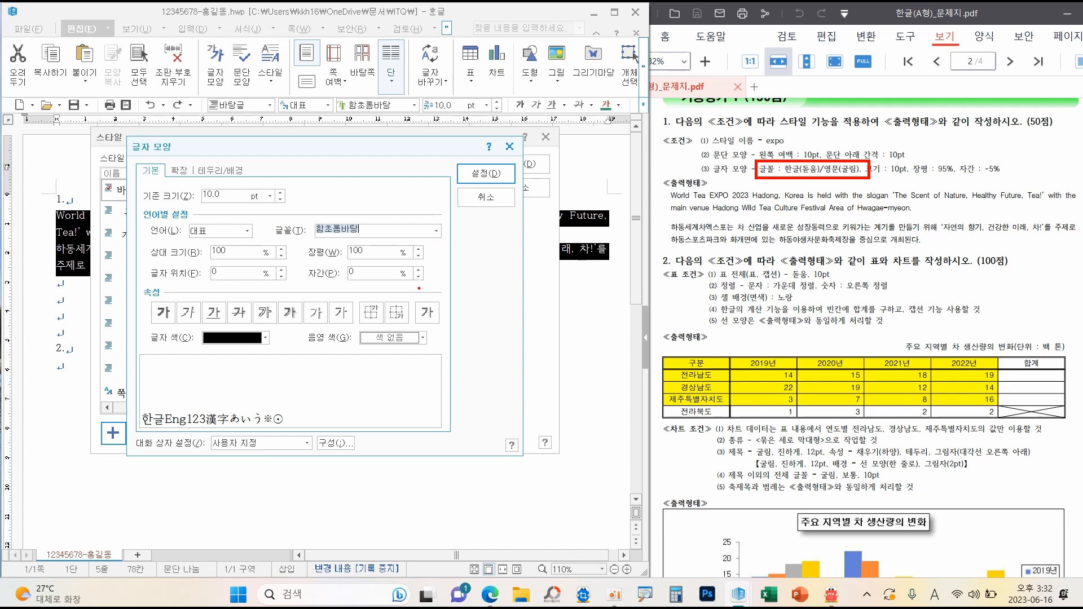
double_click(364, 252)
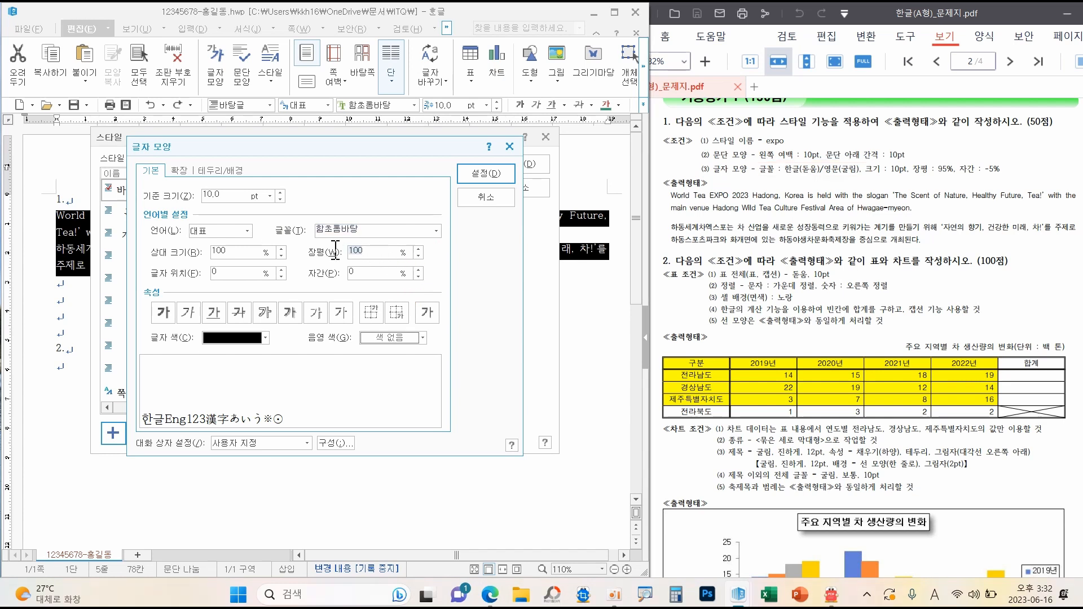
text(95)
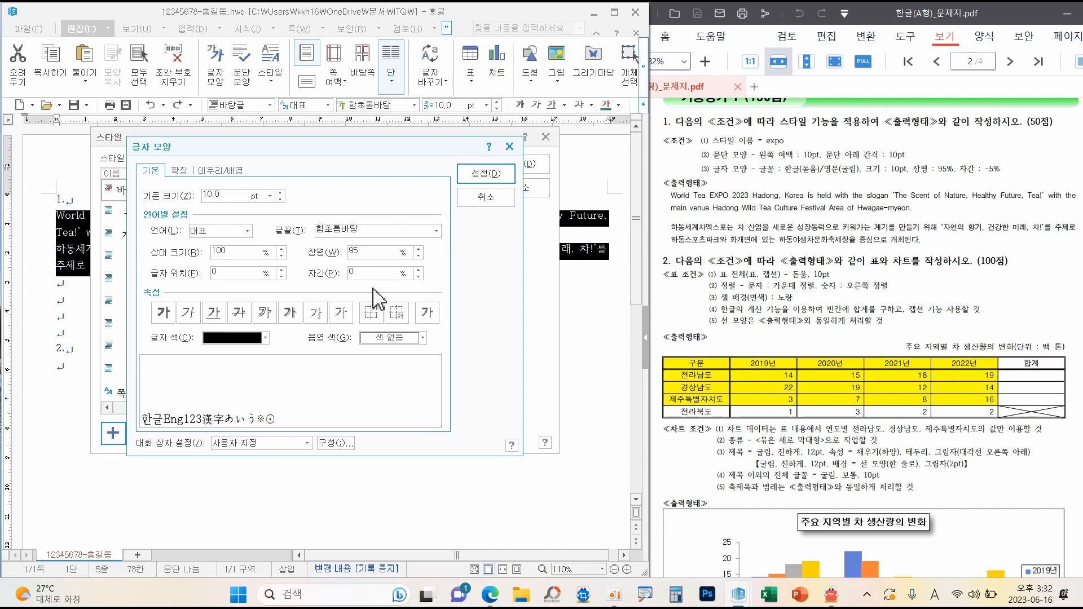
click(418, 276)
click(418, 277)
click(418, 277)
click(418, 276)
click(418, 276)
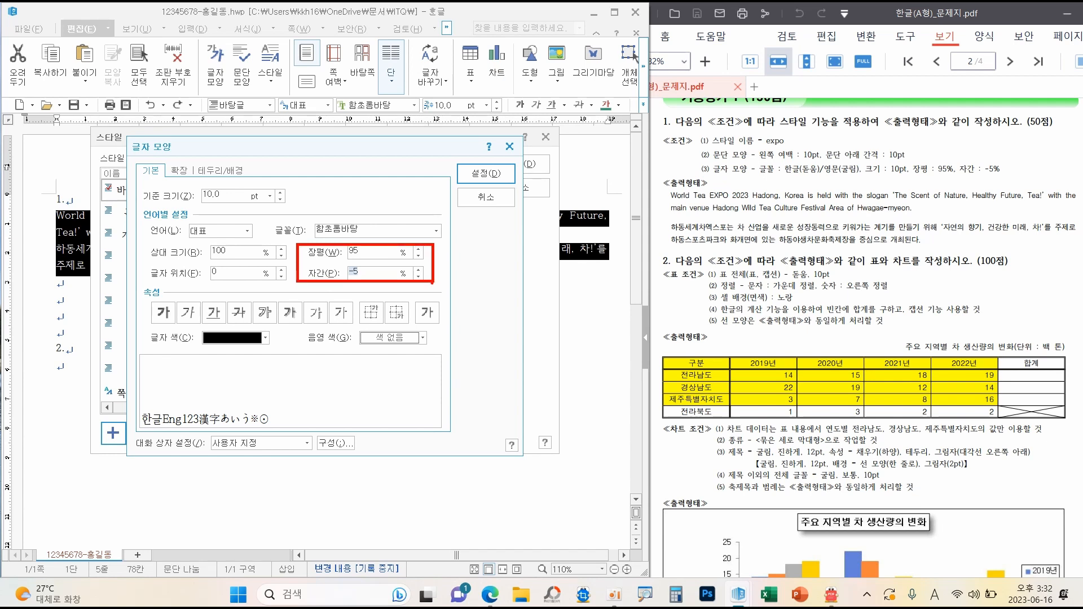
Set the expo style's font for Korean (한글) text to 돋움
click(247, 231)
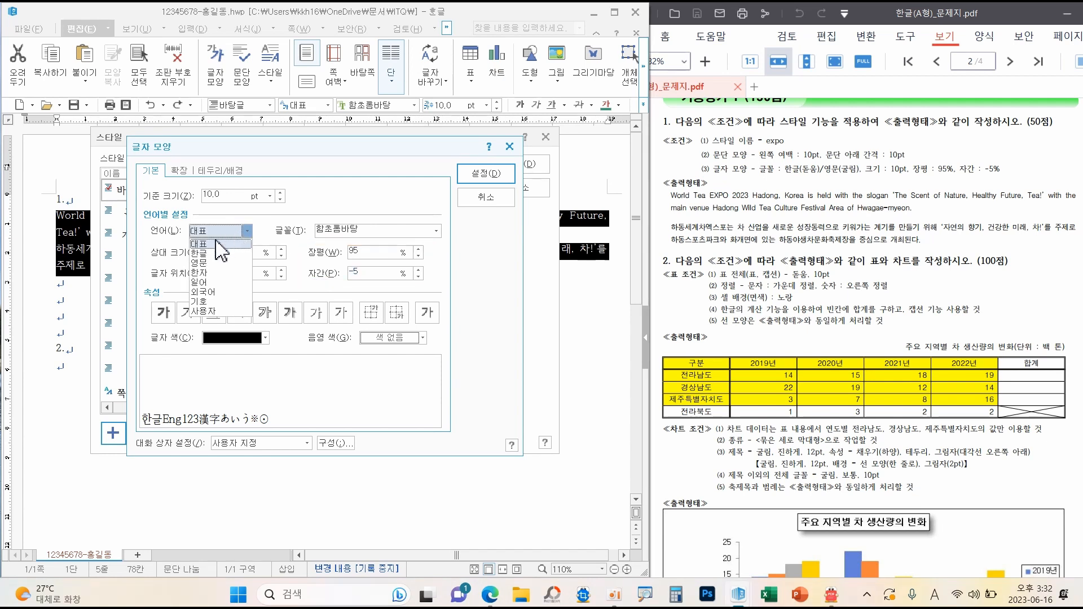
click(206, 254)
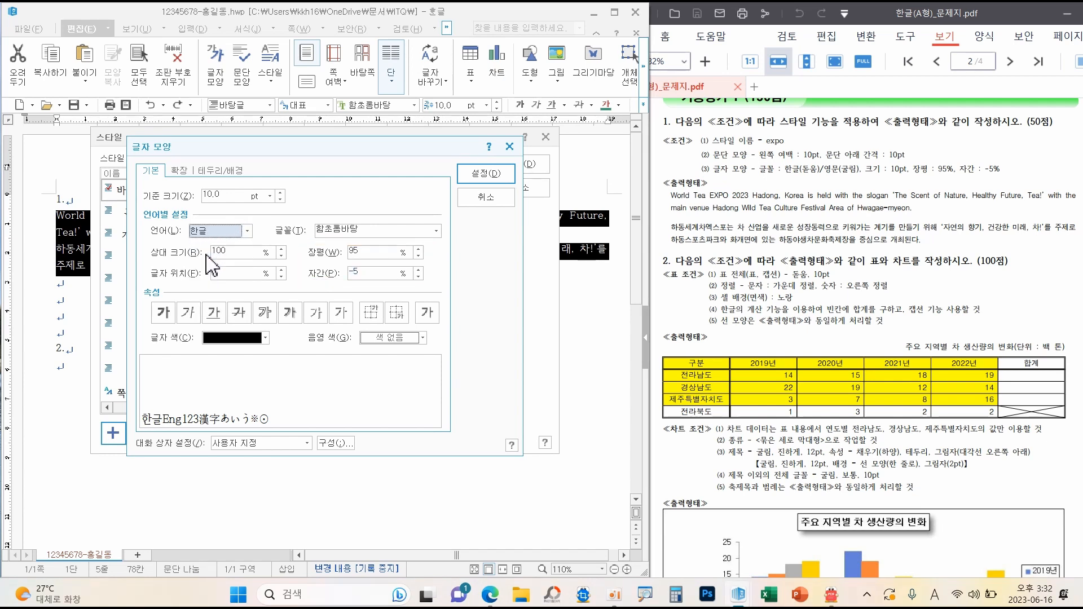
click(436, 230)
drag(435, 279, 434, 245)
click(357, 374)
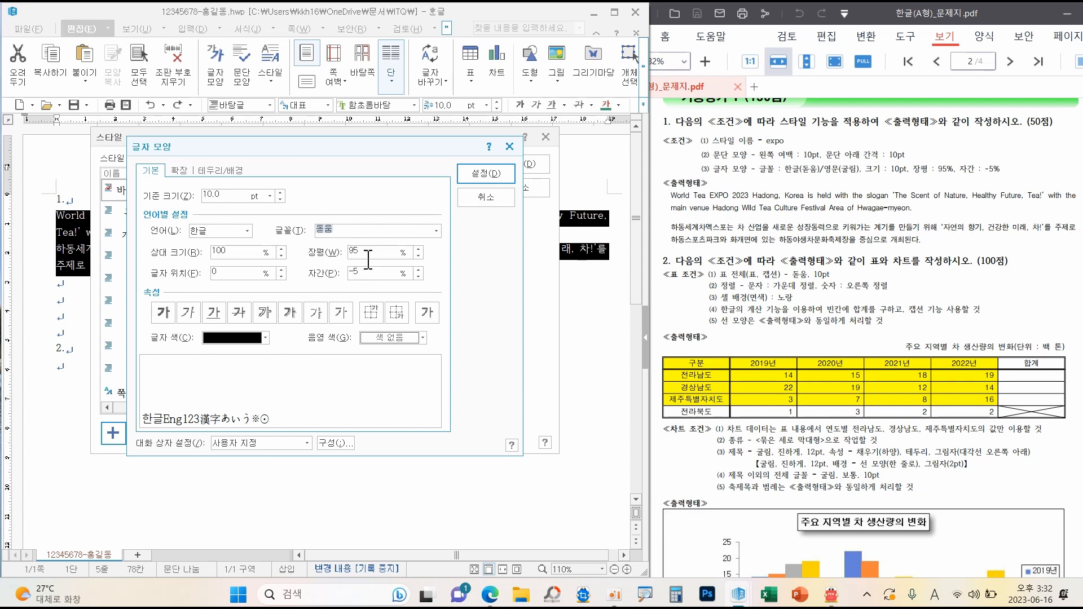
Set the expo style's font for English (영문) text to 굴림 and confirm the character shape settings
click(247, 231)
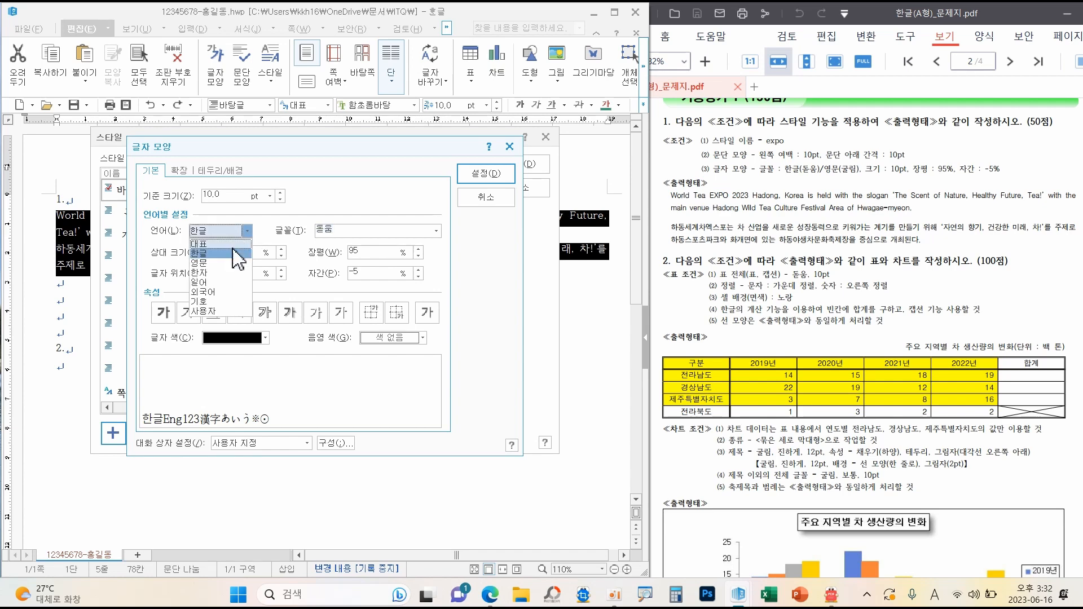
click(216, 263)
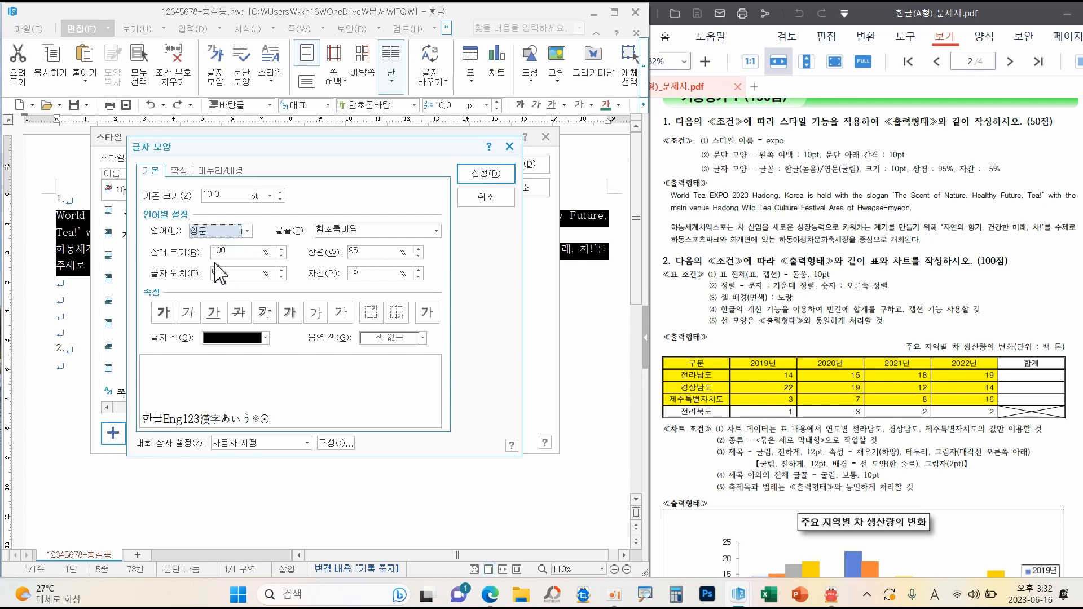
click(437, 231)
drag(434, 271, 434, 237)
click(358, 320)
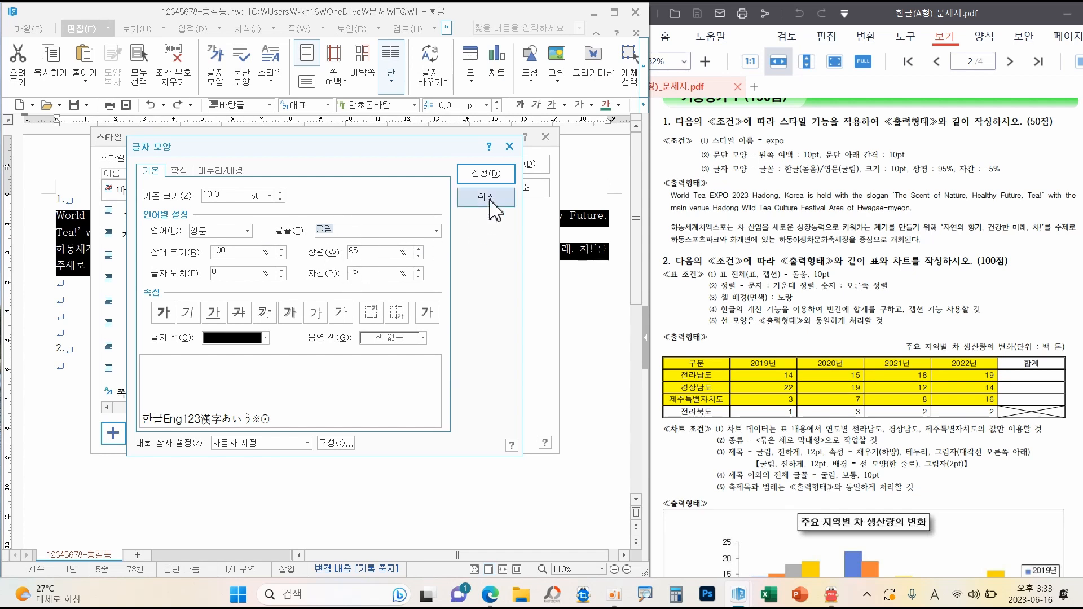
click(483, 180)
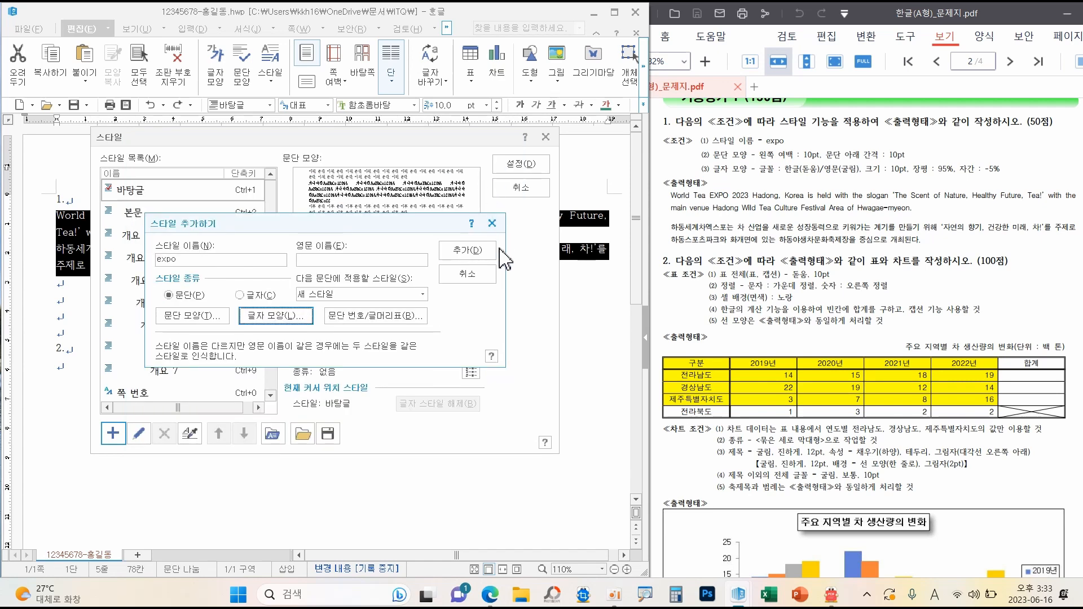
Add the expo style to the style list and apply it to the selected English and Korean paragraphs
click(481, 252)
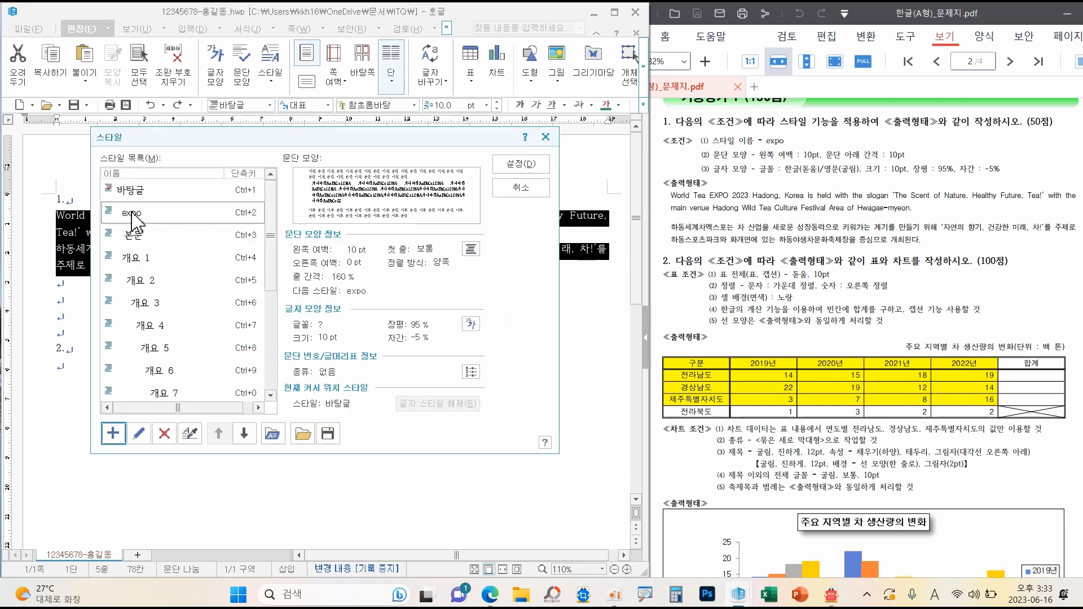
drag(102, 198, 176, 224)
click(513, 166)
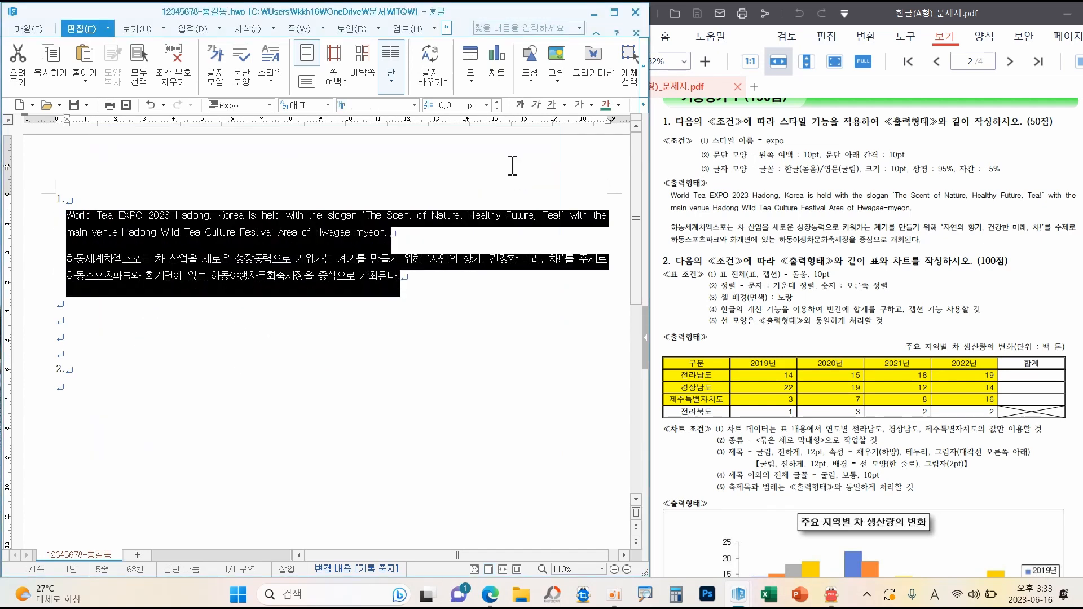
click(518, 251)
mouse_move(607, 201)
mouse_down()
mouse_move(579, 223)
mouse_move(615, 242)
mouse_move(608, 203)
mouse_up()
mouse_move(1080, 189)
mouse_down()
mouse_move(1048, 210)
mouse_move(1080, 210)
mouse_move(1079, 192)
mouse_up()
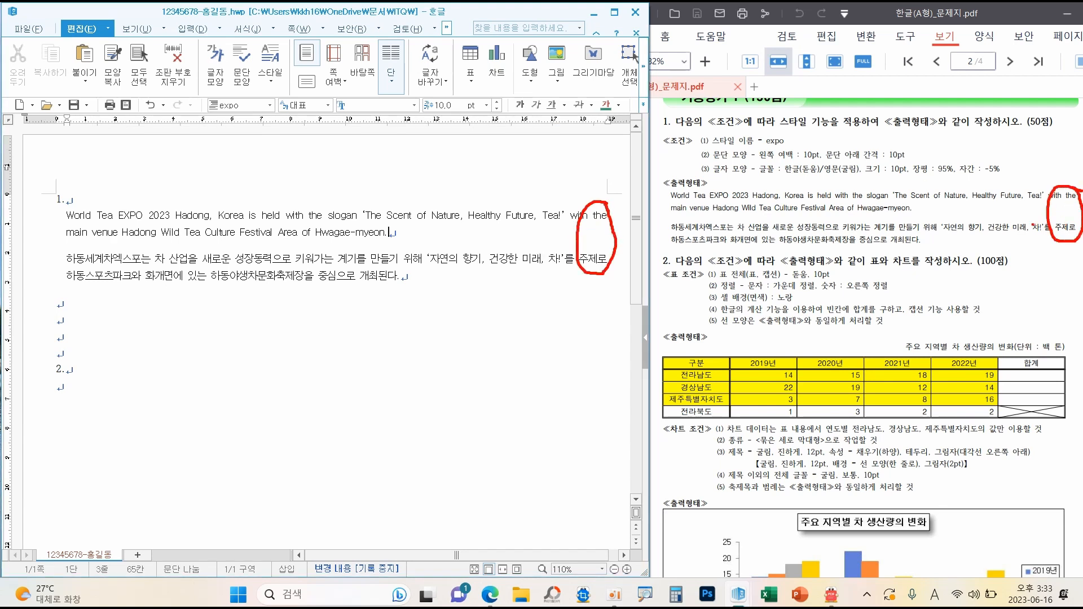
mouse_move(793, 180)
mouse_down()
mouse_move(749, 169)
mouse_move(789, 135)
mouse_move(816, 167)
mouse_move(788, 179)
mouse_up()
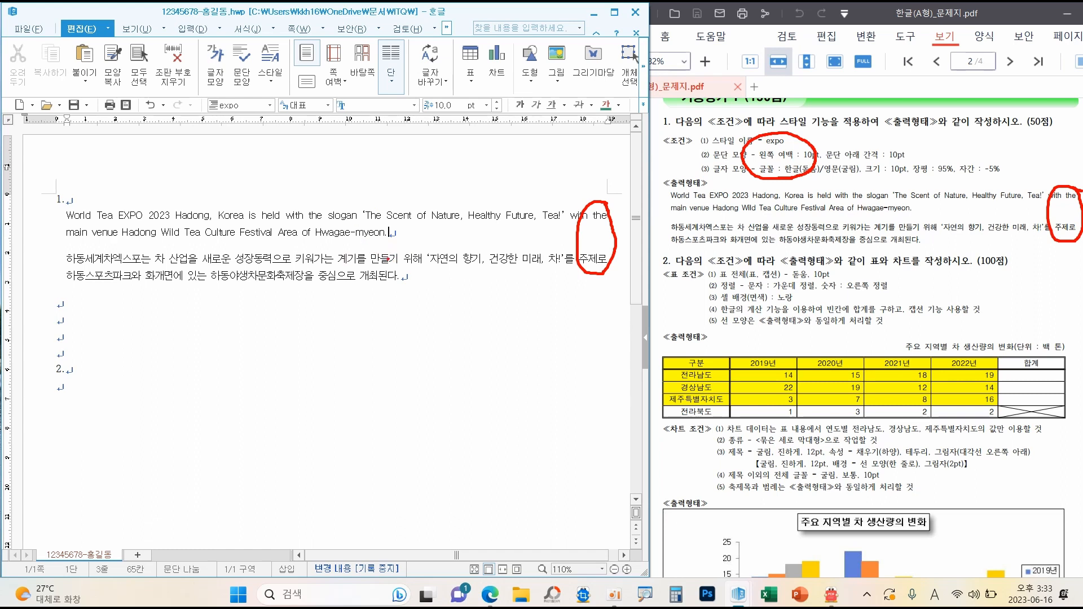
key(Escape)
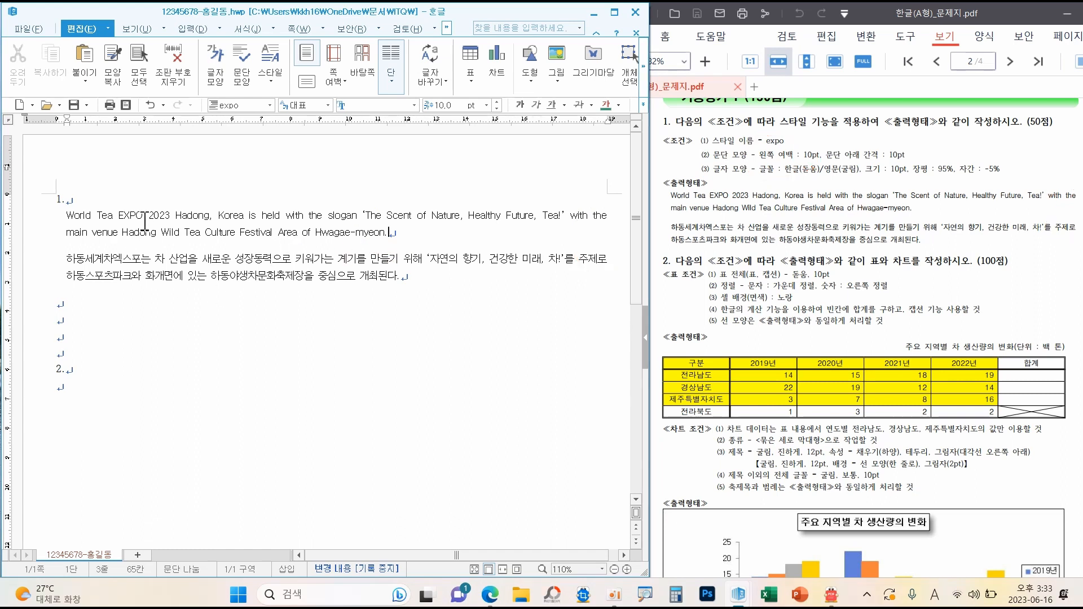
key(ctrl+2)
mouse_move(86, 119)
mouse_down()
mouse_move(66, 89)
mouse_move(85, 113)
mouse_up()
key(Escape)
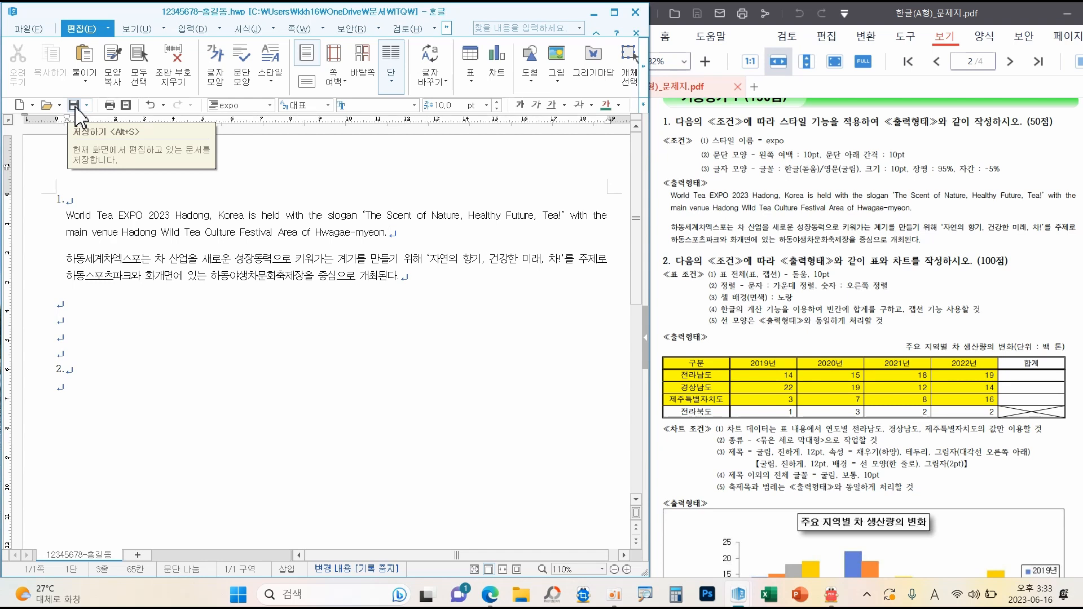
Insert a table with 5 rows and 6 columns, treated as a character (글자처럼 취급), on the line below number 2
click(59, 389)
scroll(826, 370, down, 2)
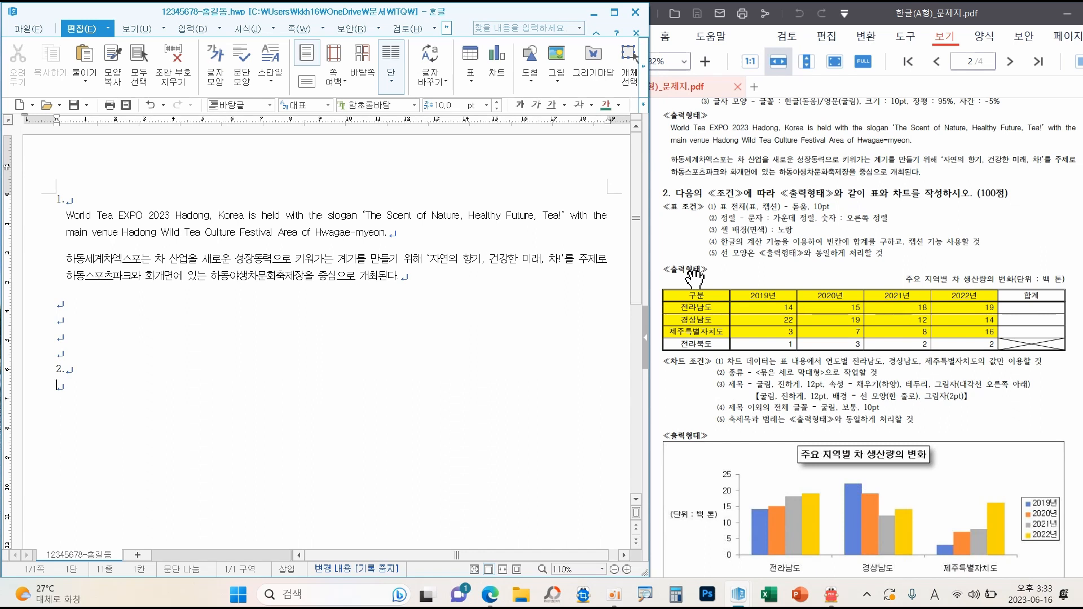
drag(691, 280, 708, 303)
drag(1033, 272, 1041, 294)
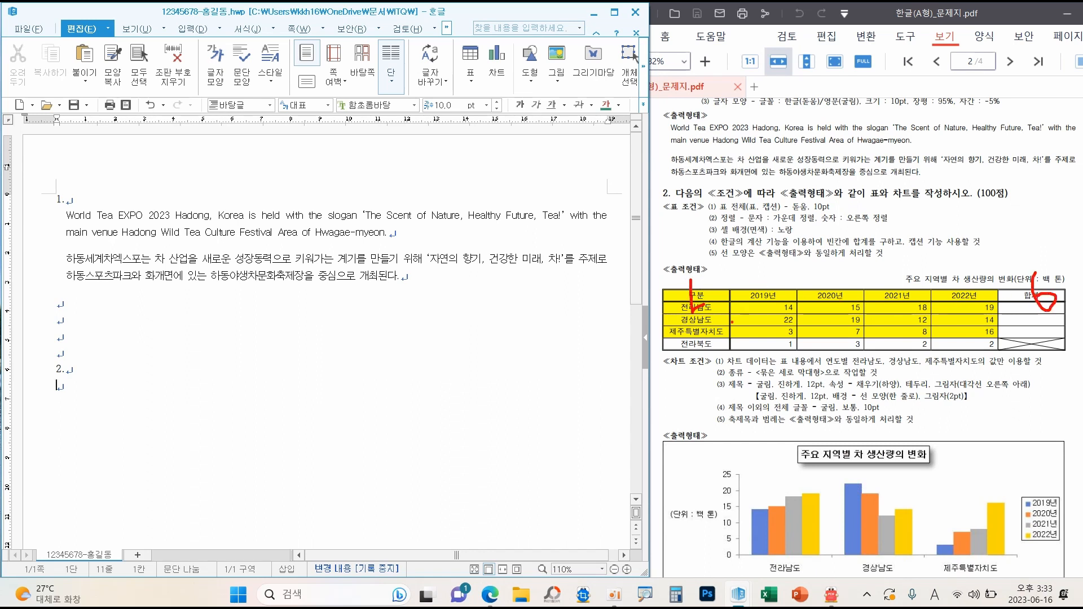
mouse_move(634, 298)
mouse_down()
mouse_move(670, 295)
mouse_move(667, 364)
mouse_move(697, 343)
mouse_up()
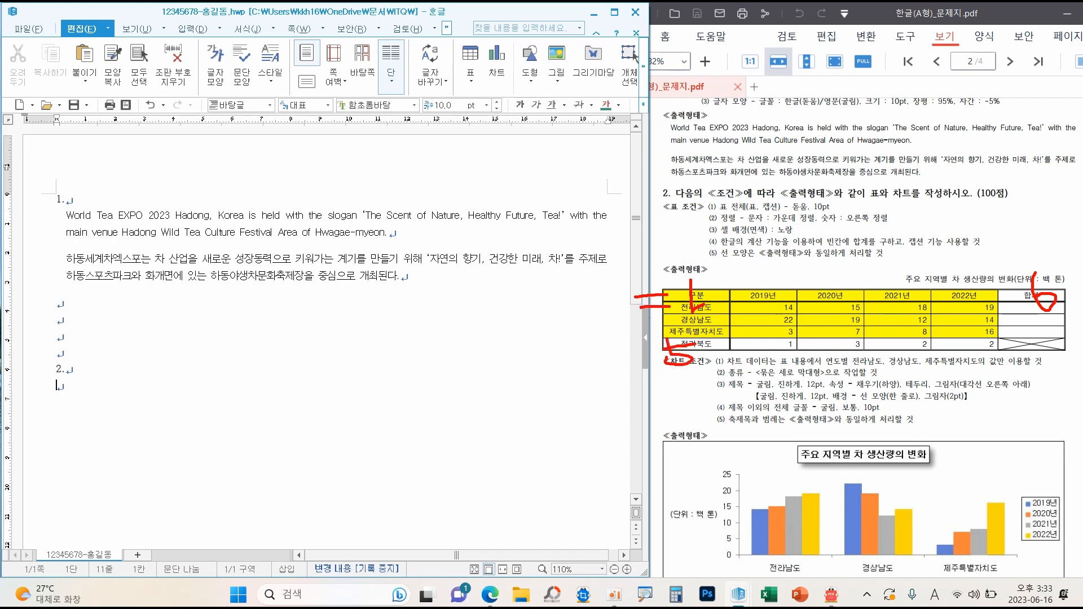
key(Escape)
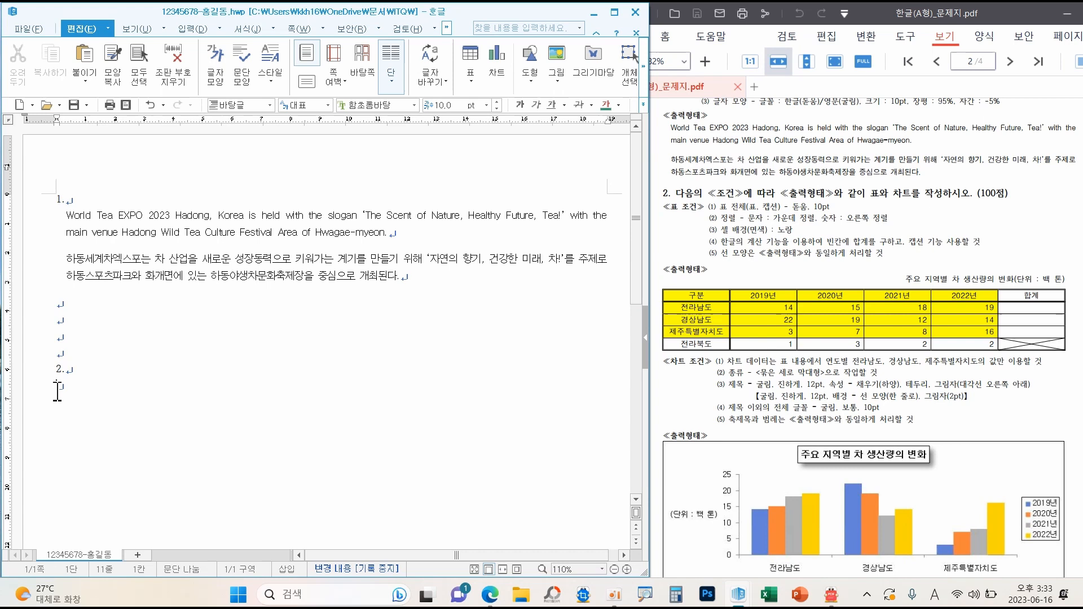
click(193, 28)
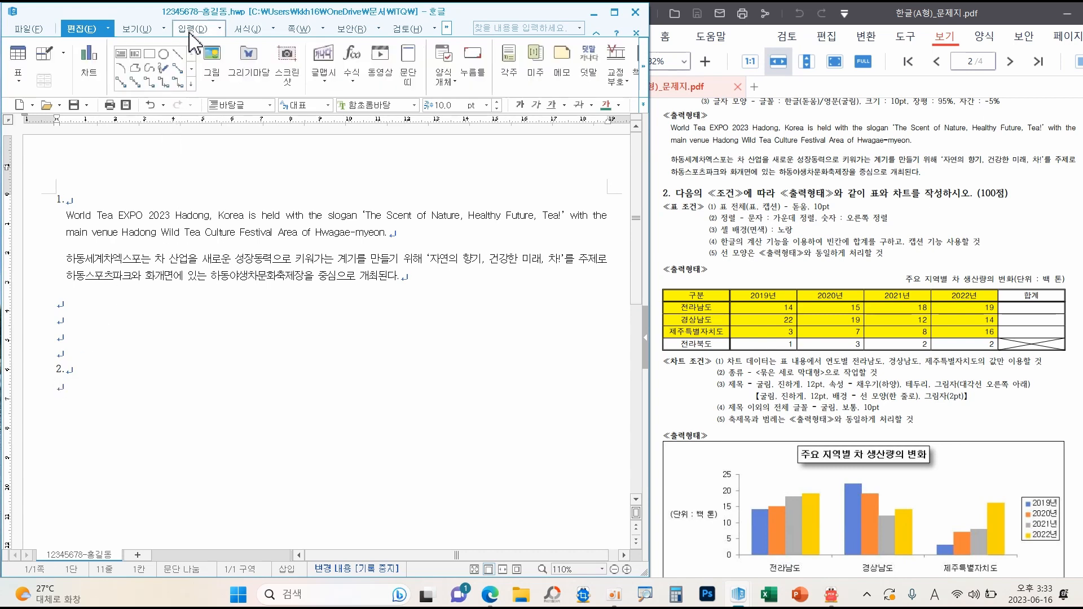
click(24, 56)
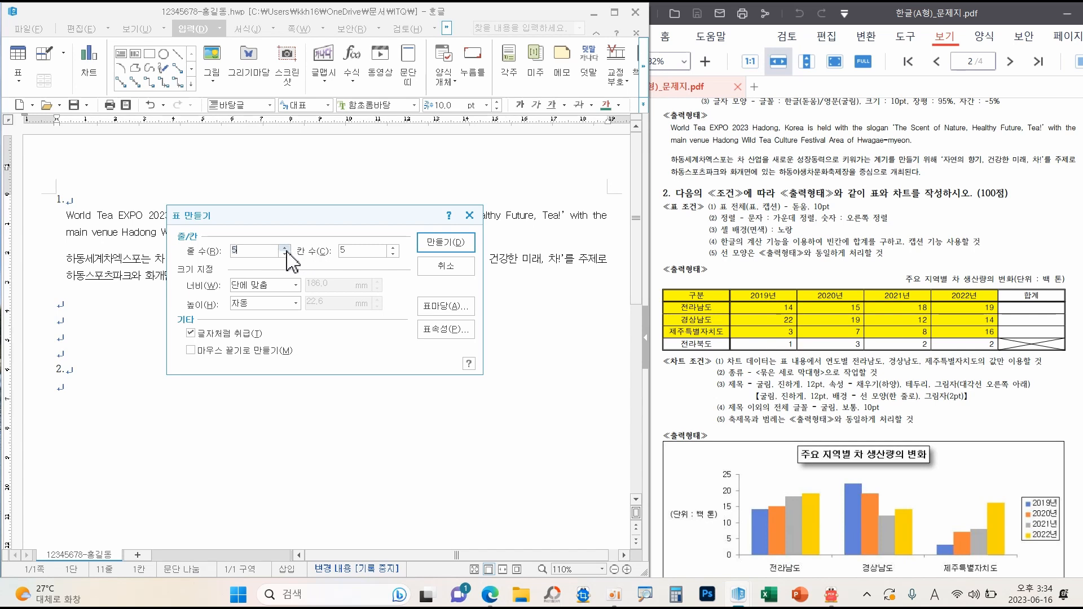
click(393, 247)
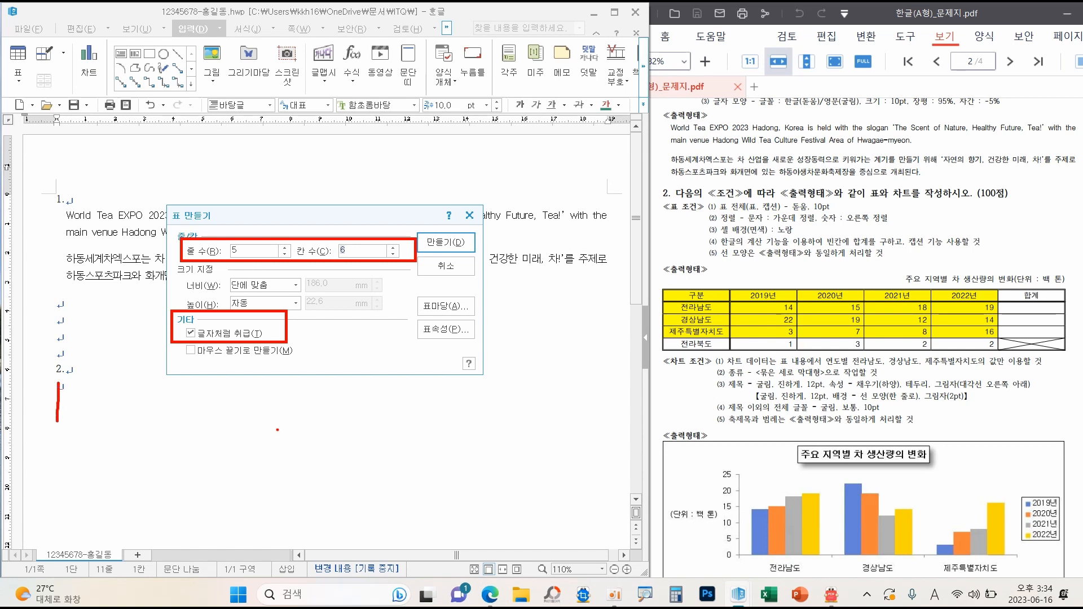
drag(604, 371, 610, 420)
click(445, 244)
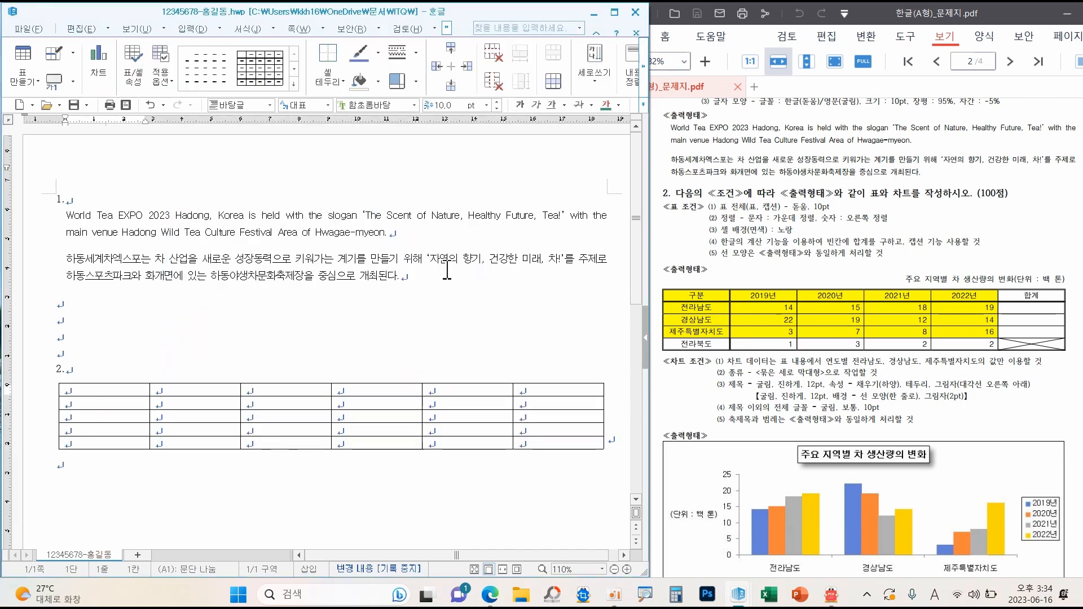
Select all cells of the new table and increase the row heights by two increments
scroll(199, 418, down, 5)
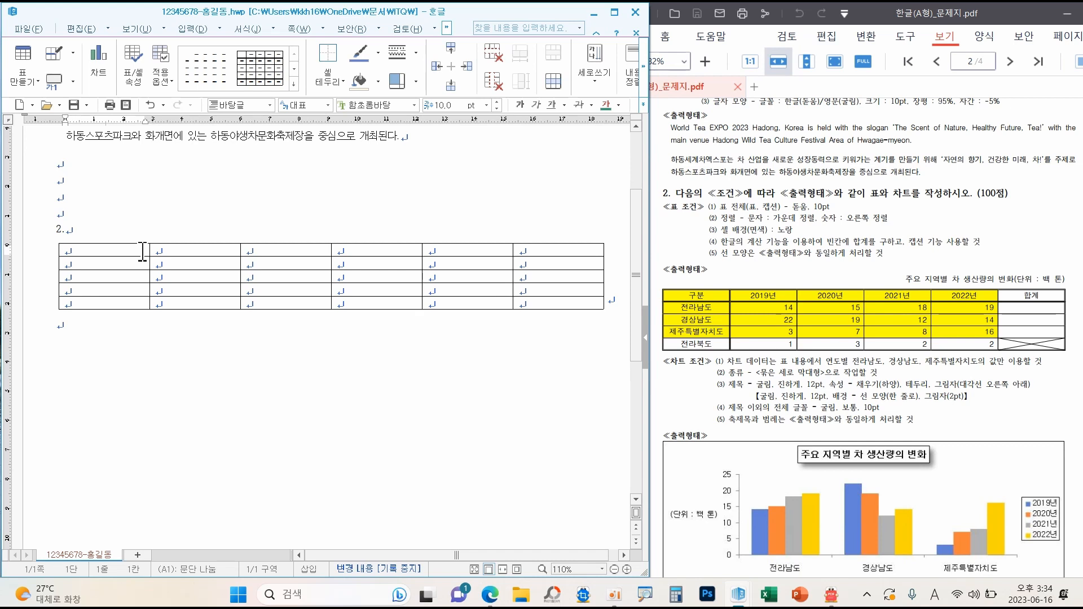
key(F5)
key(F5)
key(F5)
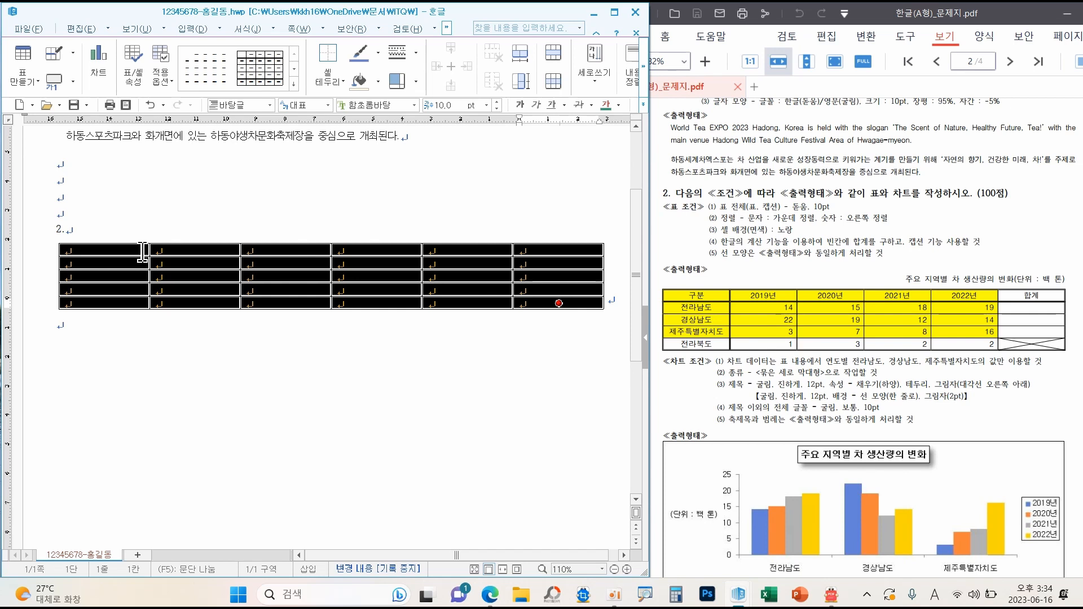
key(ctrl+Down)
key(ctrl+Down)
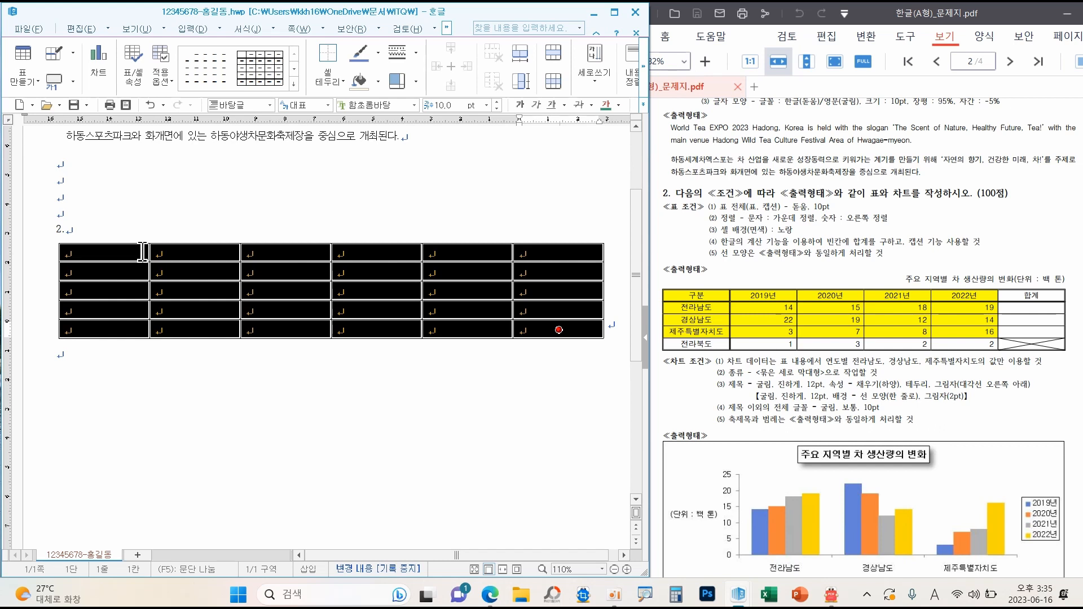
Set the font of all table cells to 돋움 and center-align them
drag(704, 199, 909, 226)
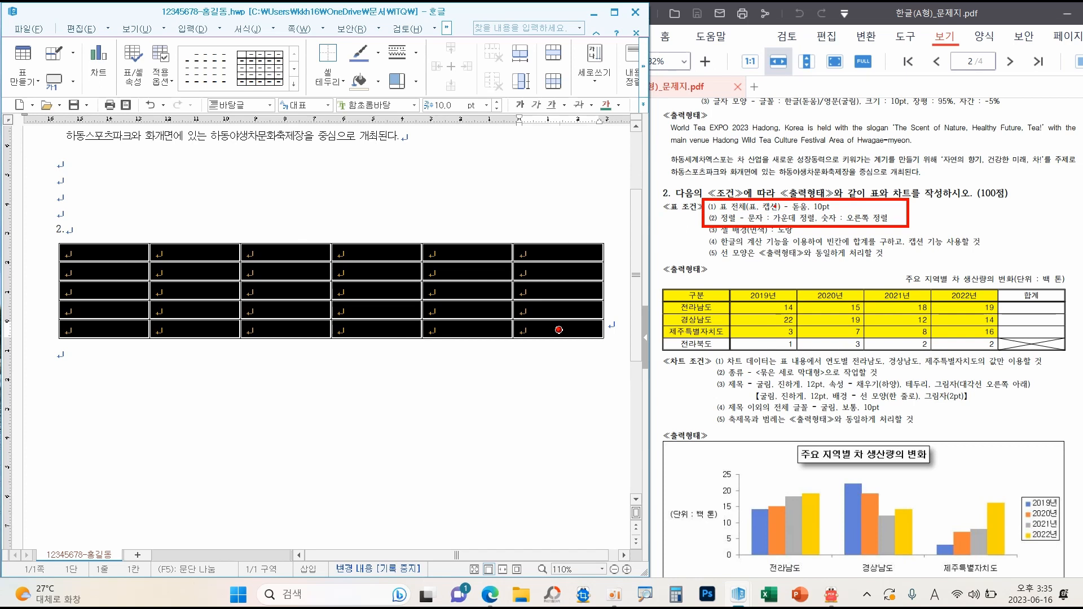
mouse_move(772, 207)
mouse_down()
mouse_move(901, 242)
mouse_move(959, 273)
mouse_move(963, 257)
mouse_up()
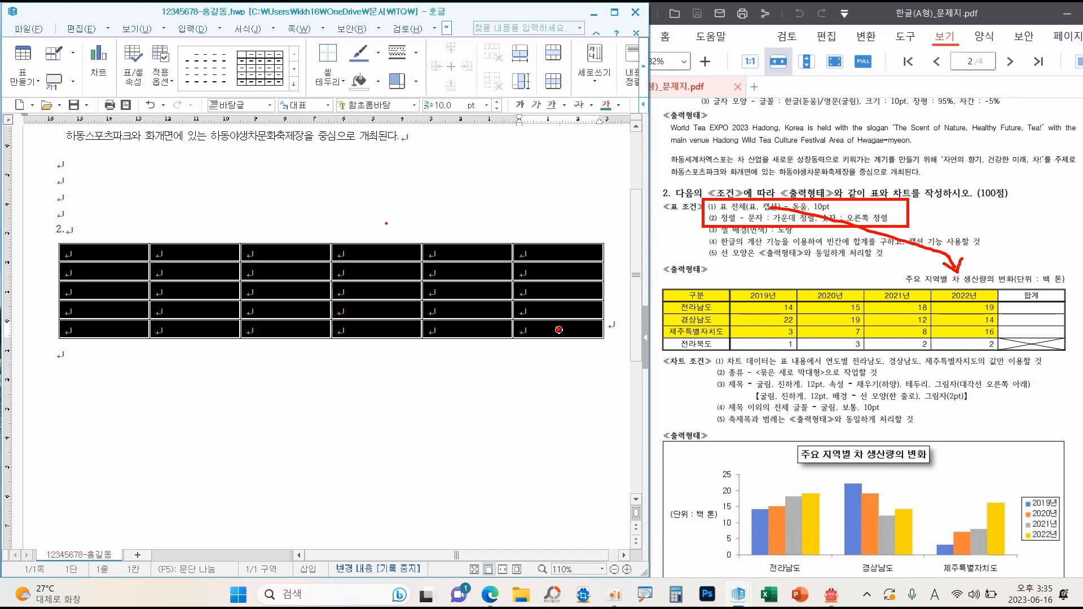
click(415, 105)
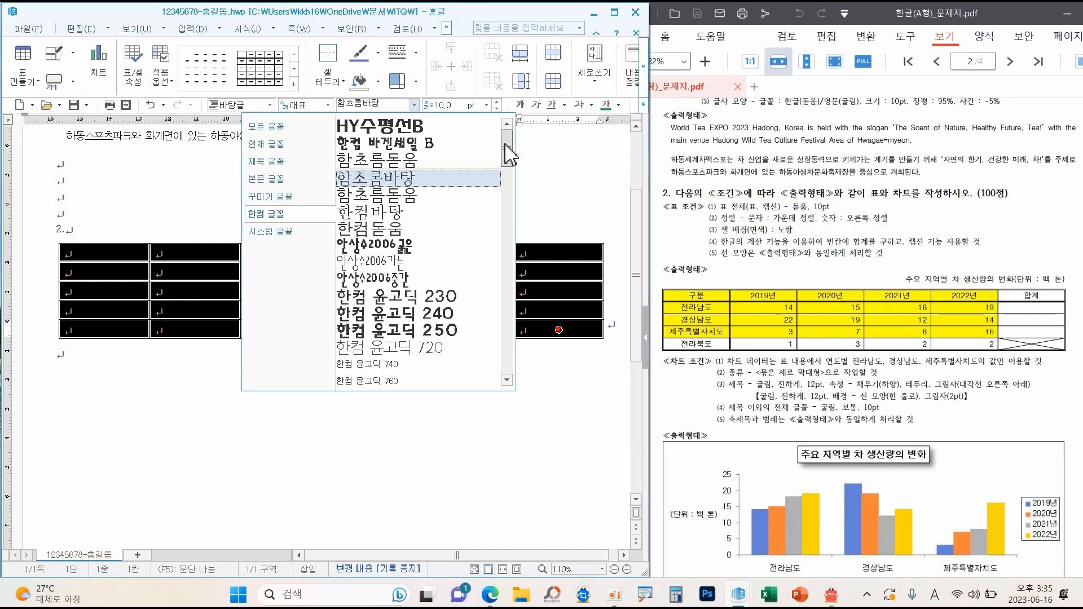
click(299, 135)
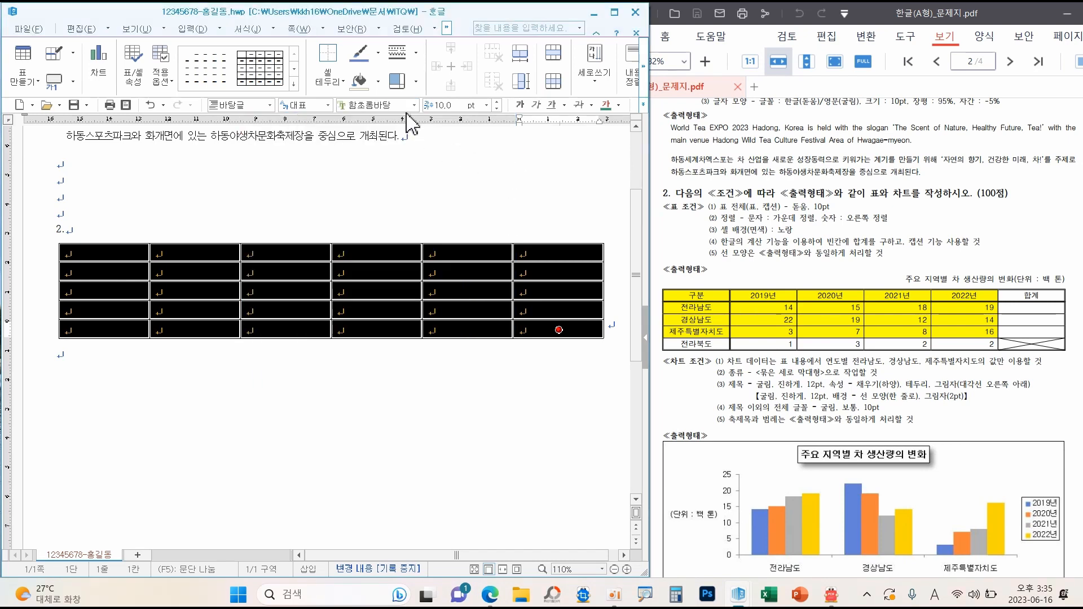
click(414, 105)
drag(506, 231, 508, 112)
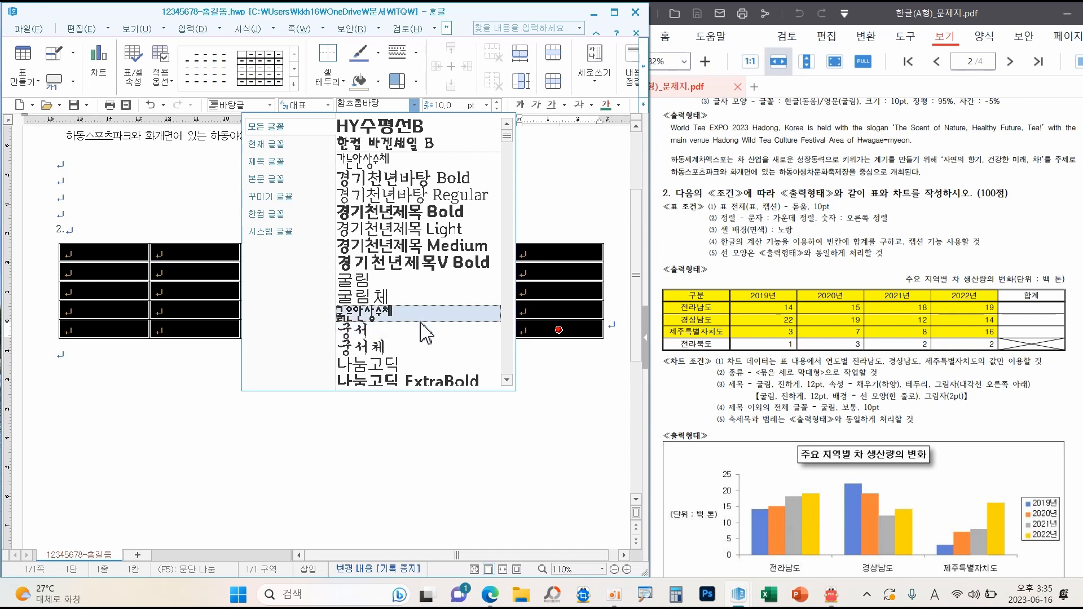
scroll(410, 328, down, 10)
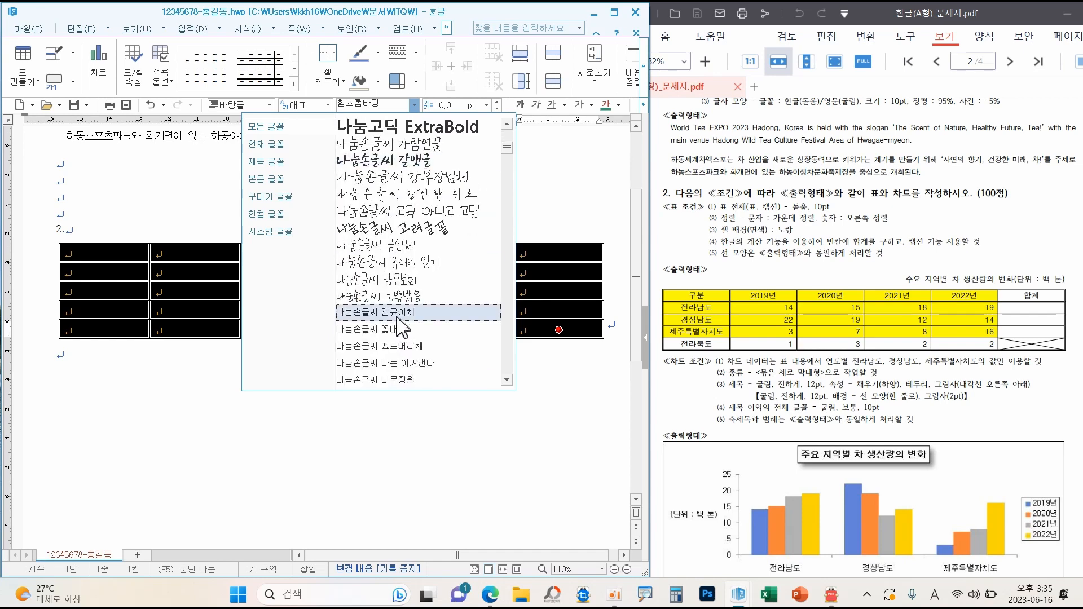
click(361, 329)
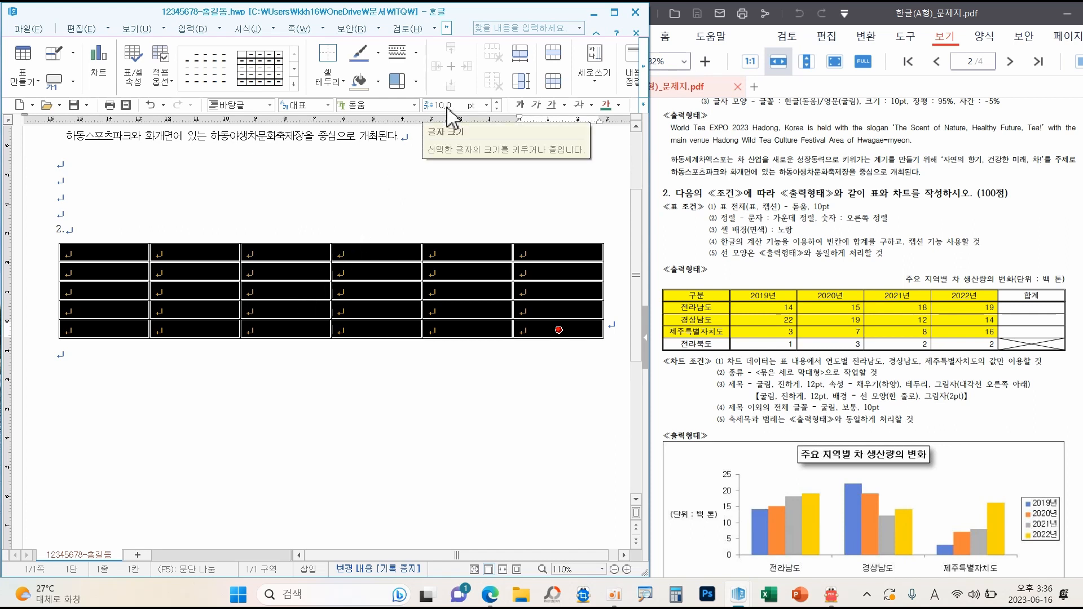
click(644, 105)
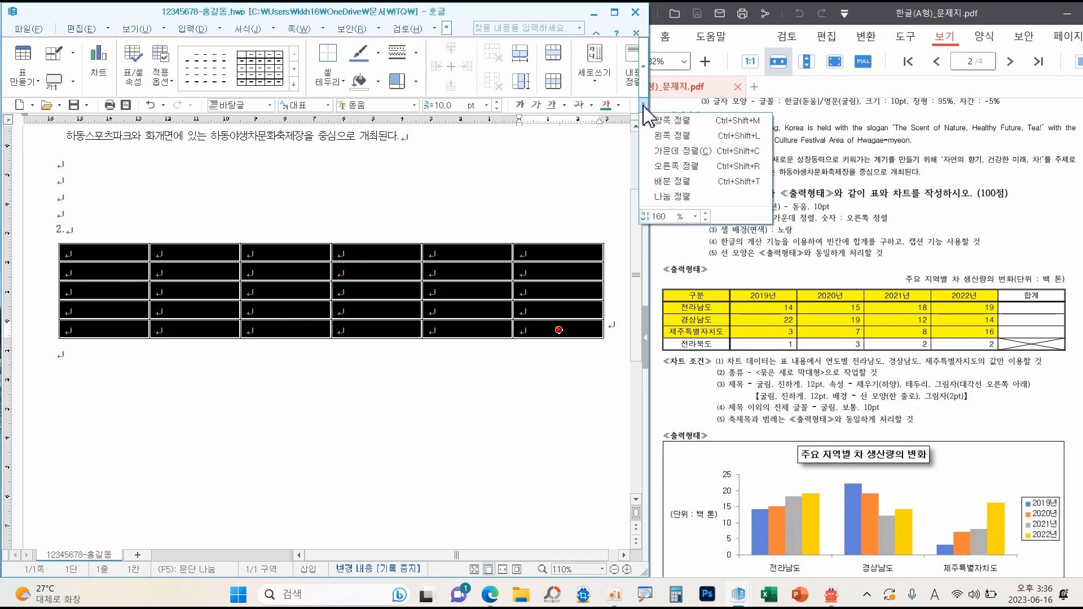
click(674, 151)
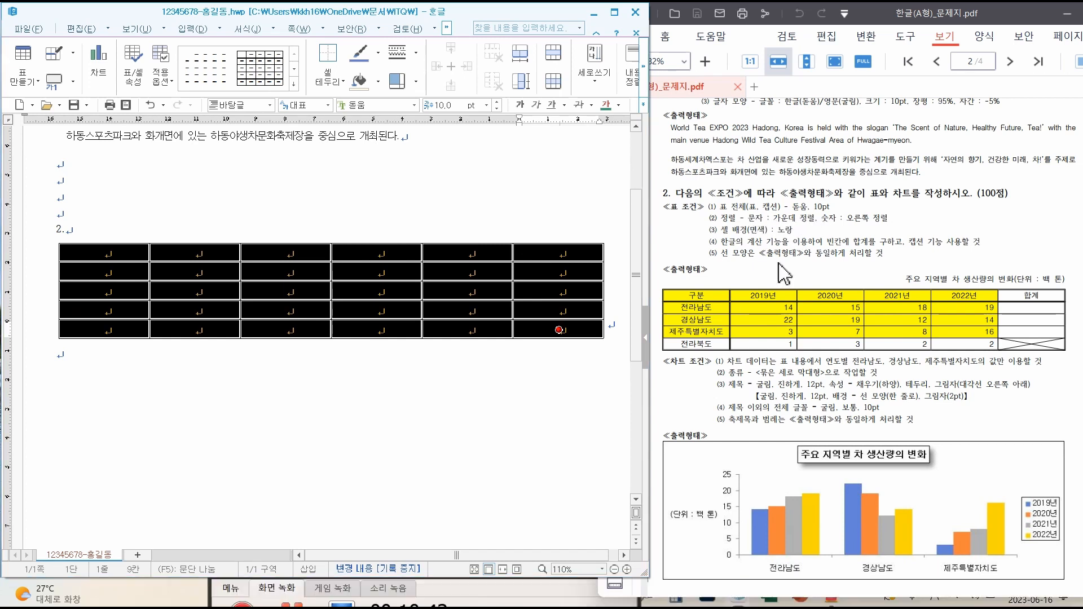
Right-align the number cells of the table, from the second row and second column through the last cell
drag(732, 302, 1066, 354)
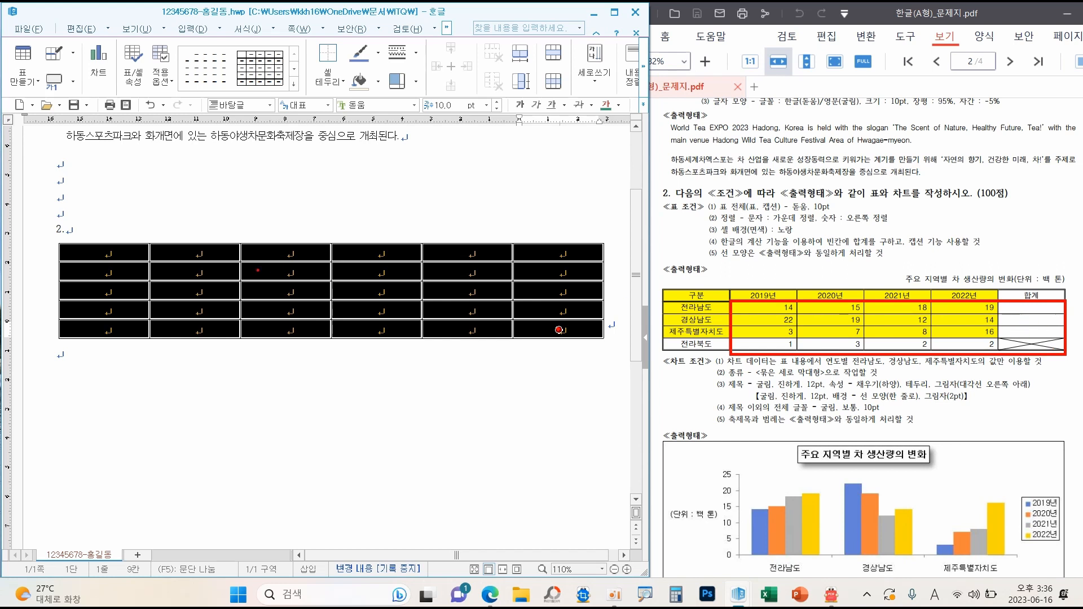
click(187, 272)
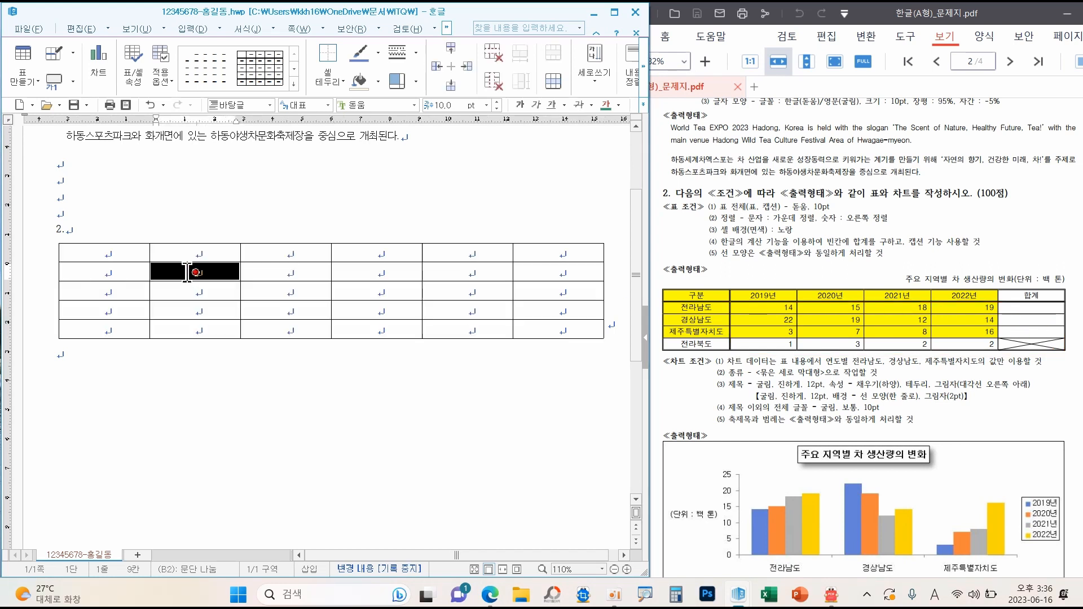
drag(187, 272, 556, 332)
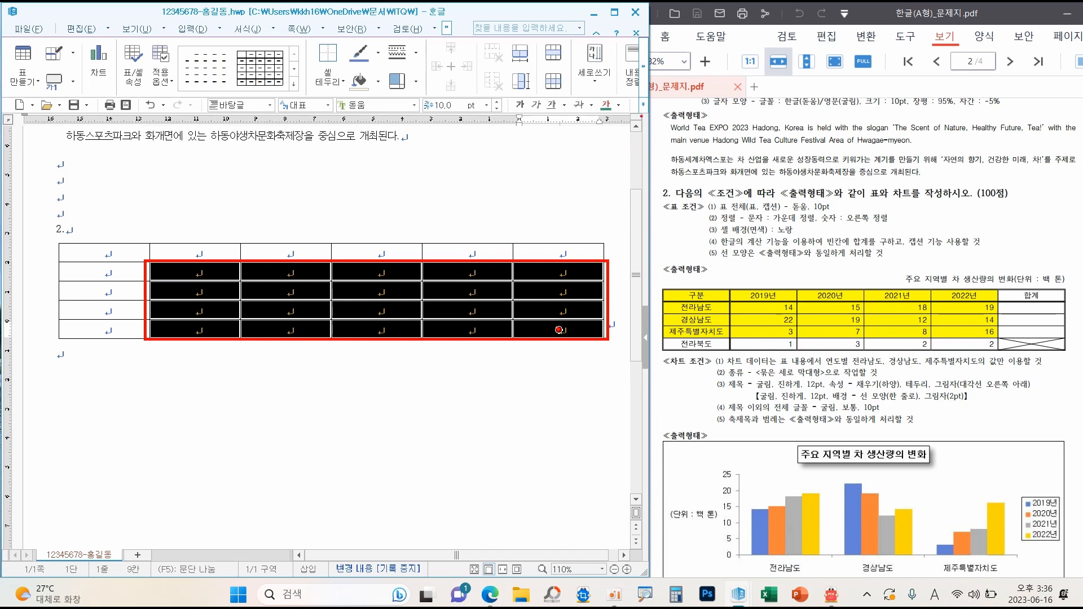
click(644, 105)
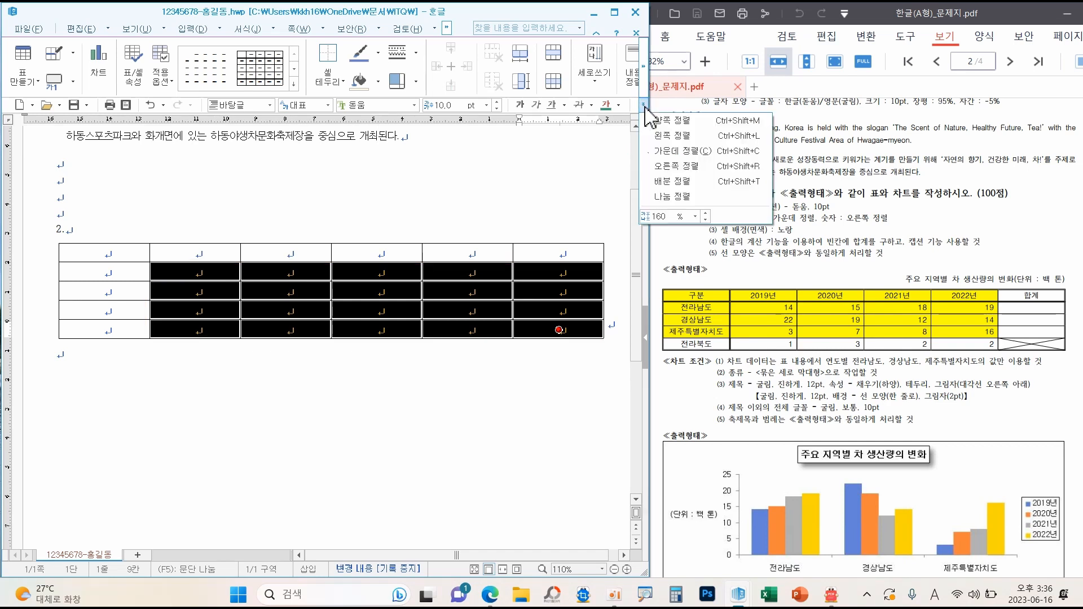
click(680, 167)
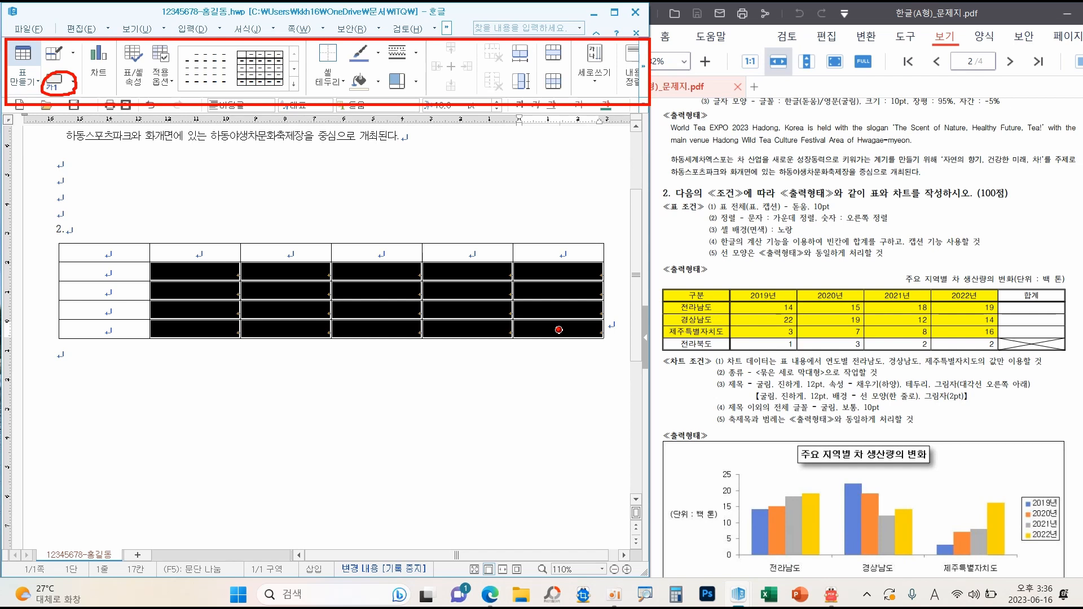
Add a caption above the table and replace its default label with "주요 지역별 차 생산량의 변화(단위 : 백 톤)"
click(74, 84)
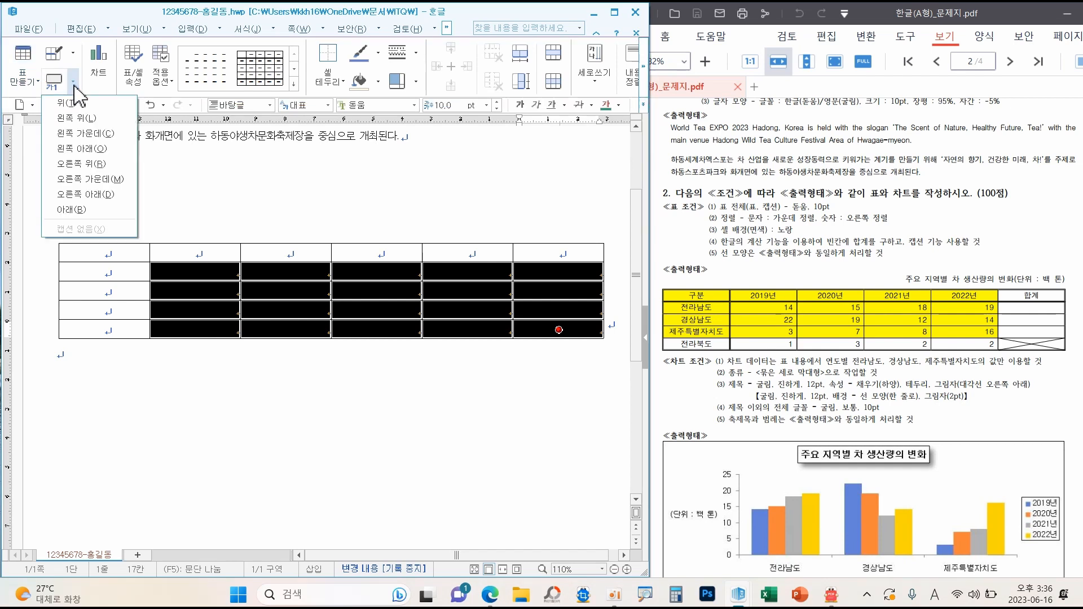
click(71, 104)
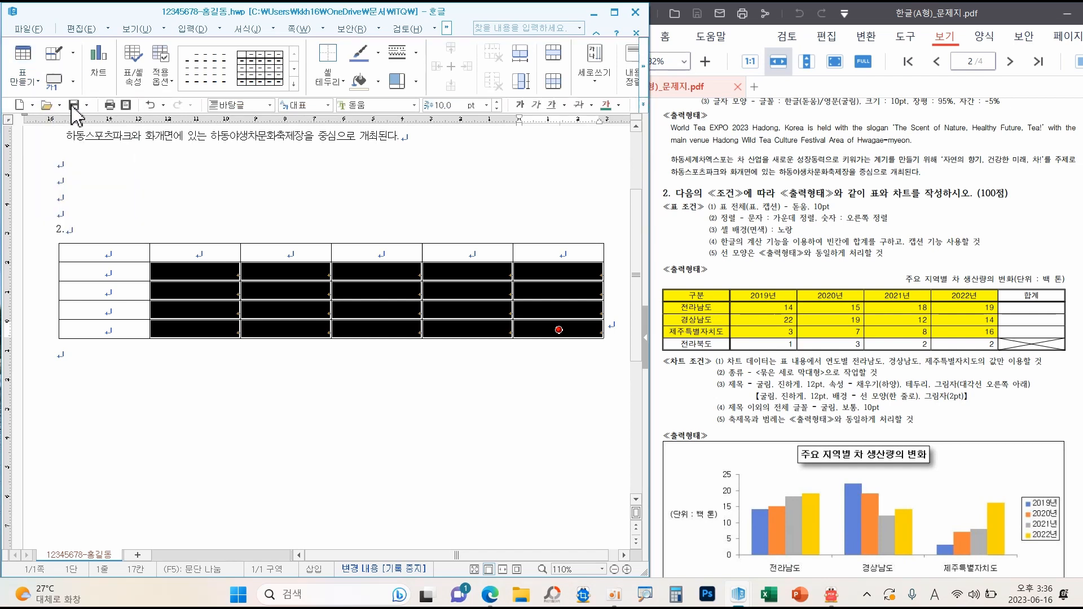
drag(92, 252, 49, 249)
key(F9)
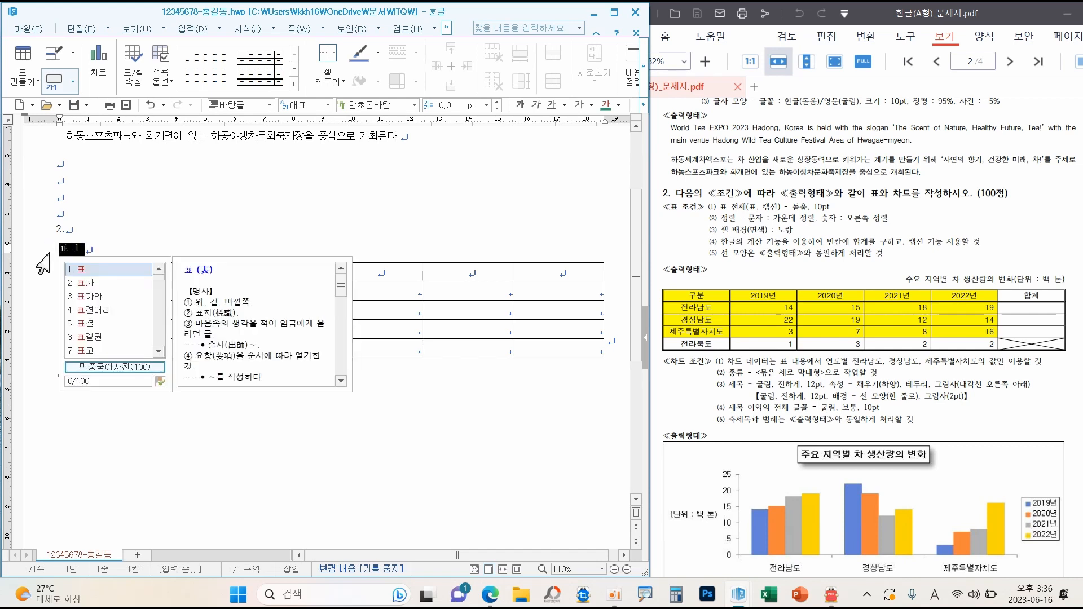
key(Escape)
text(wn)
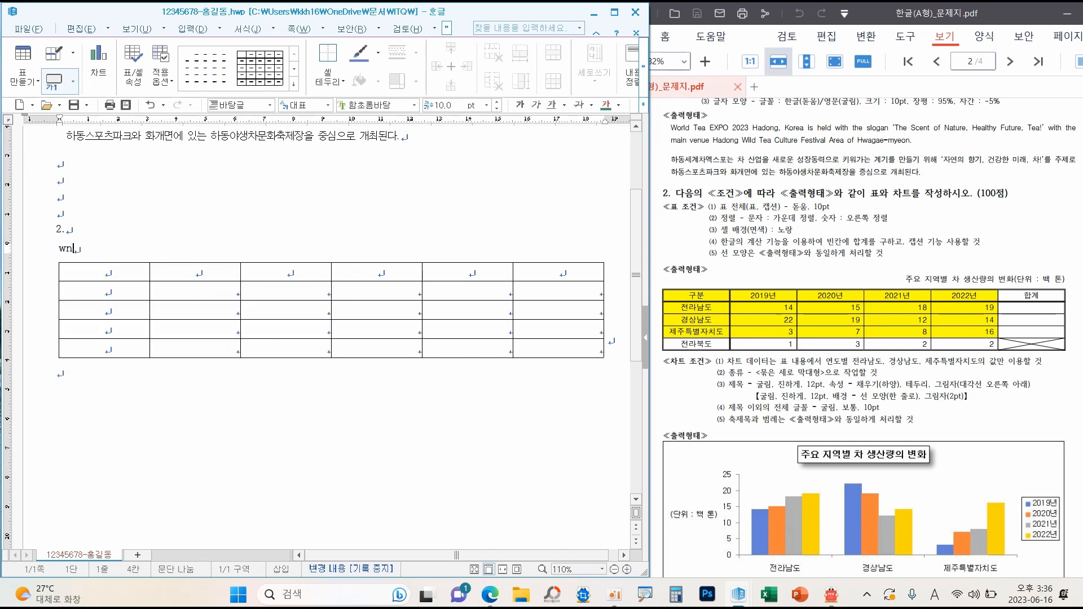
text(wndy)
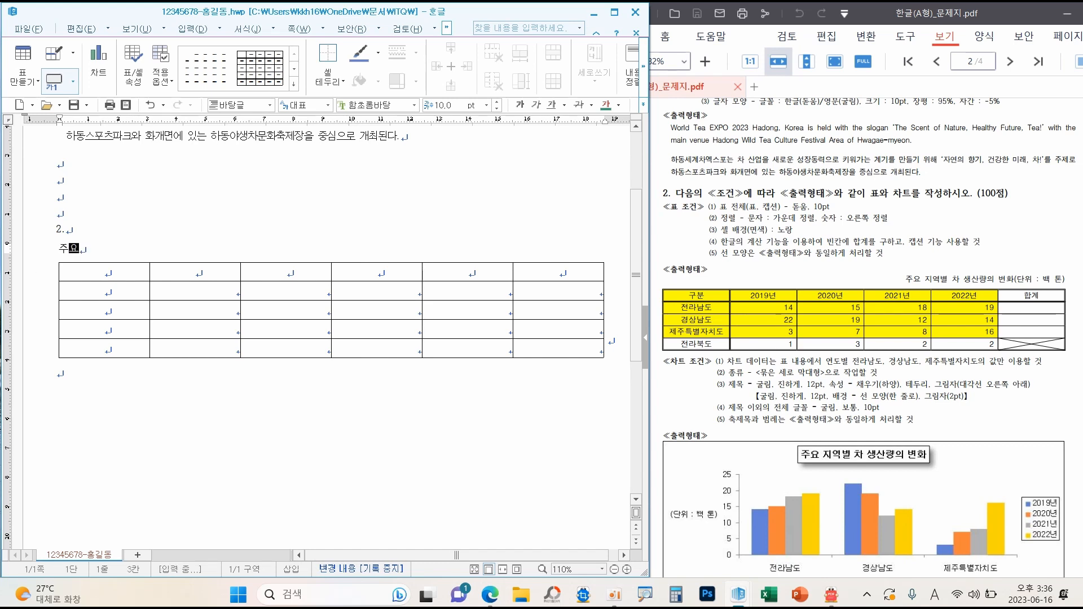
text( wldurquf ck)
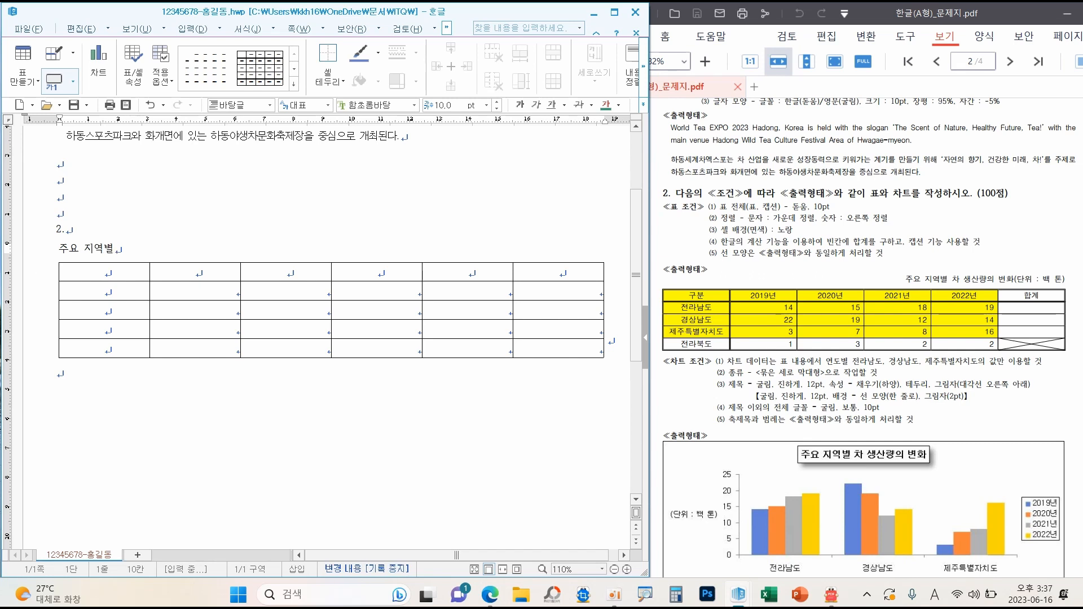
text( todtksfiddml qjsghk)
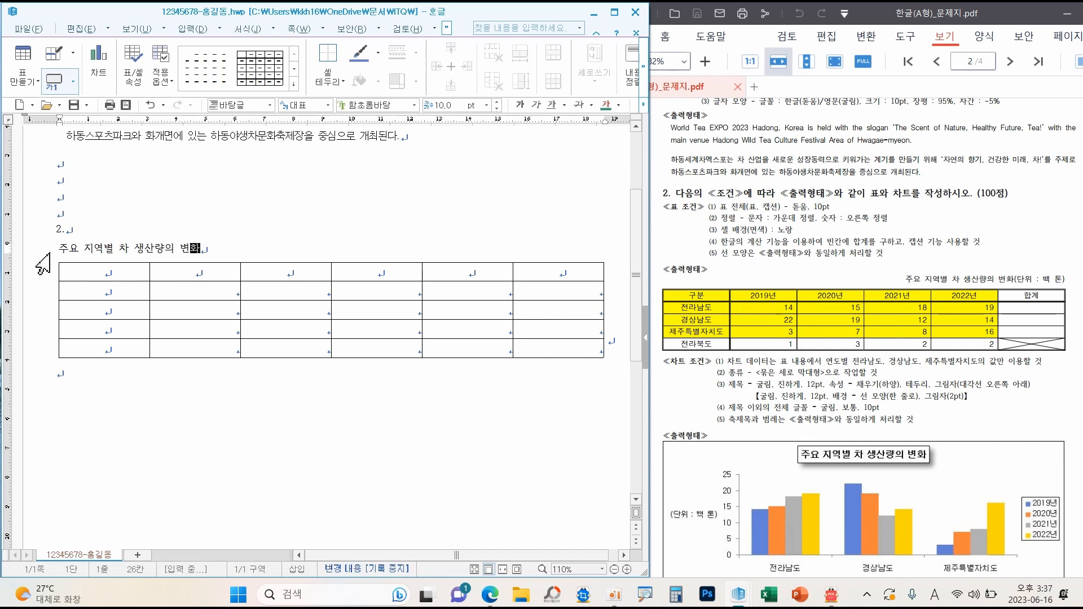
text((eksdnl )
text(: q)
text(or xhs)
text())
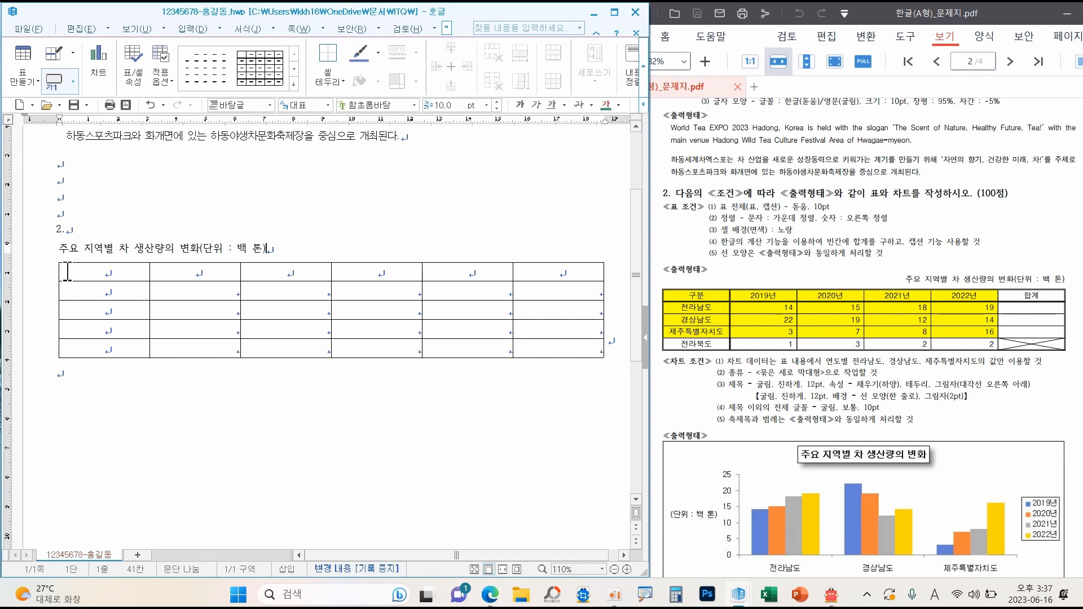
Set the font of the table's caption text to 돋움
click(58, 250)
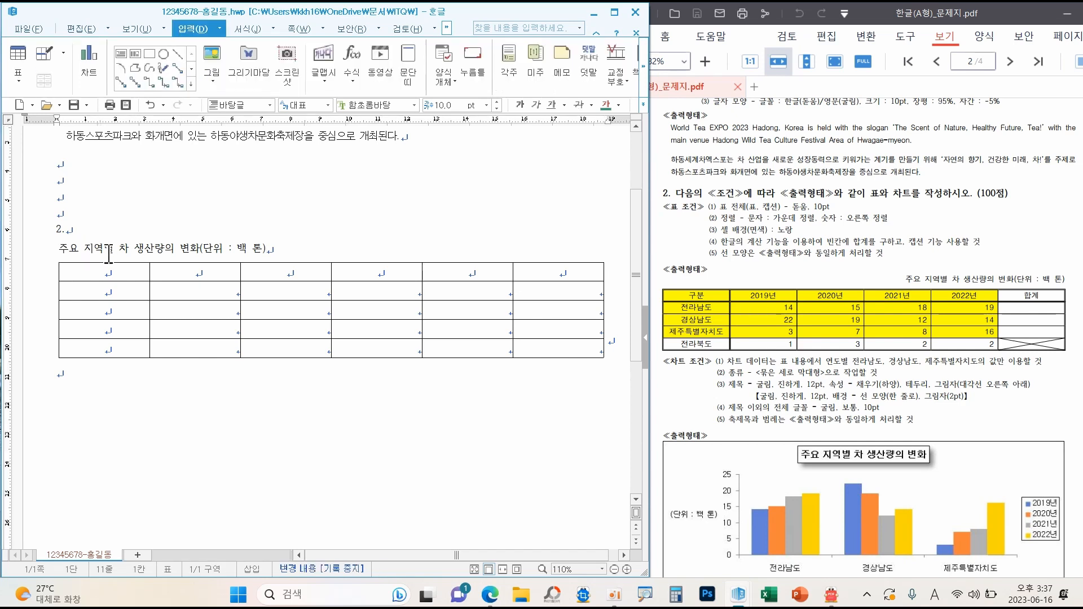
drag(63, 250, 280, 250)
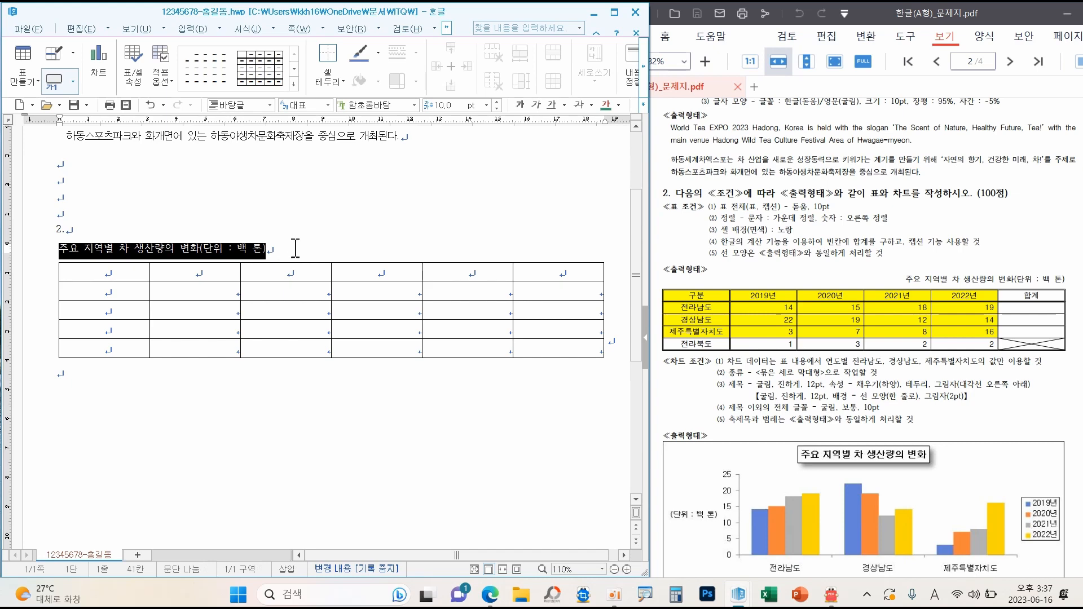
click(414, 105)
drag(507, 230, 507, 123)
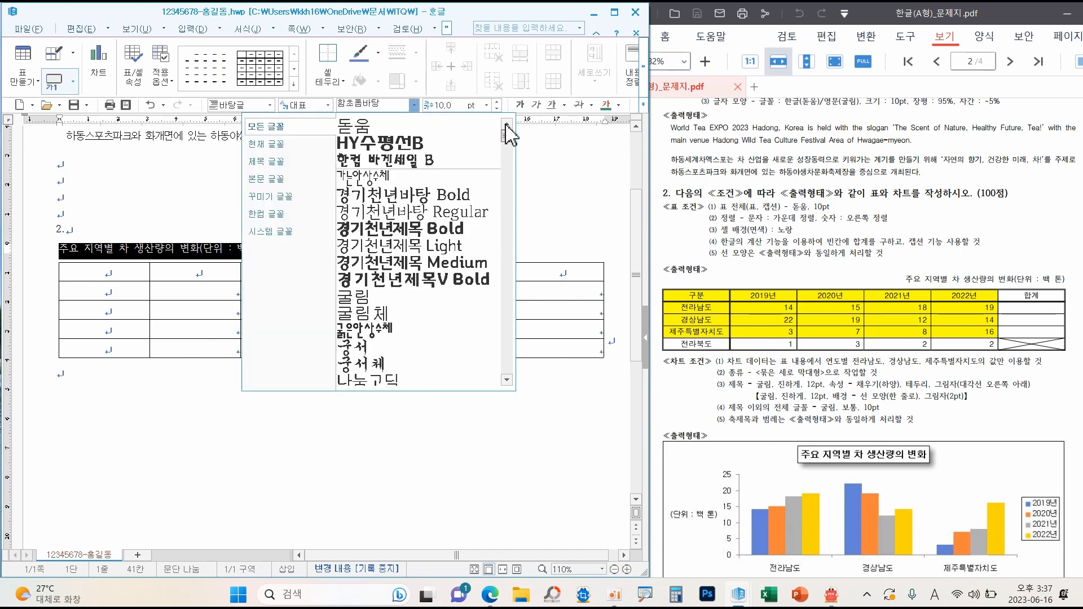
click(401, 128)
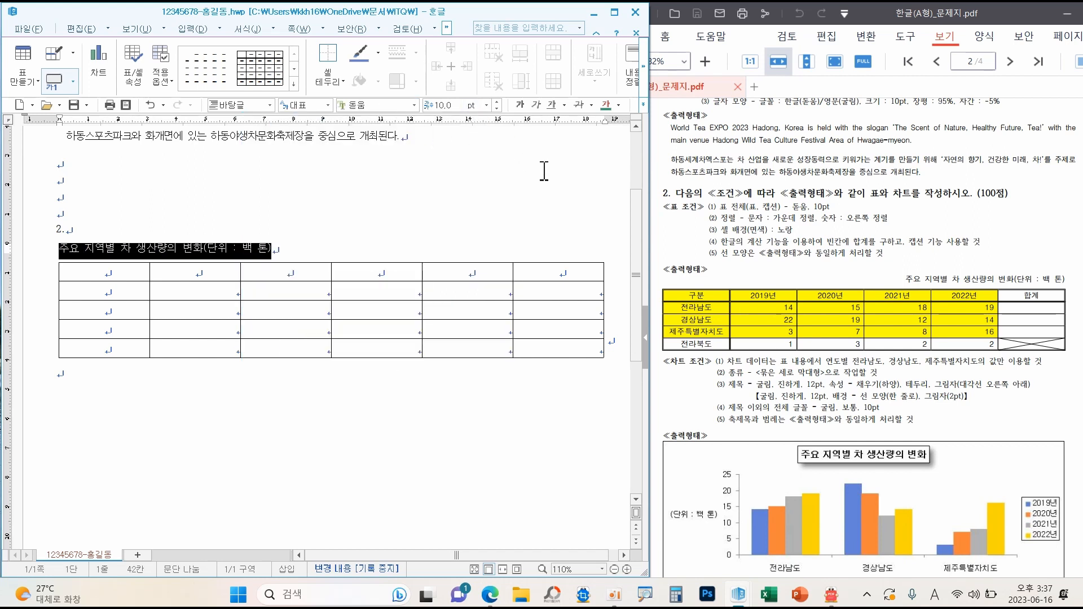
Right-align the table's caption
mouse_move(1059, 268)
mouse_down()
mouse_move(891, 277)
mouse_move(1079, 263)
mouse_up()
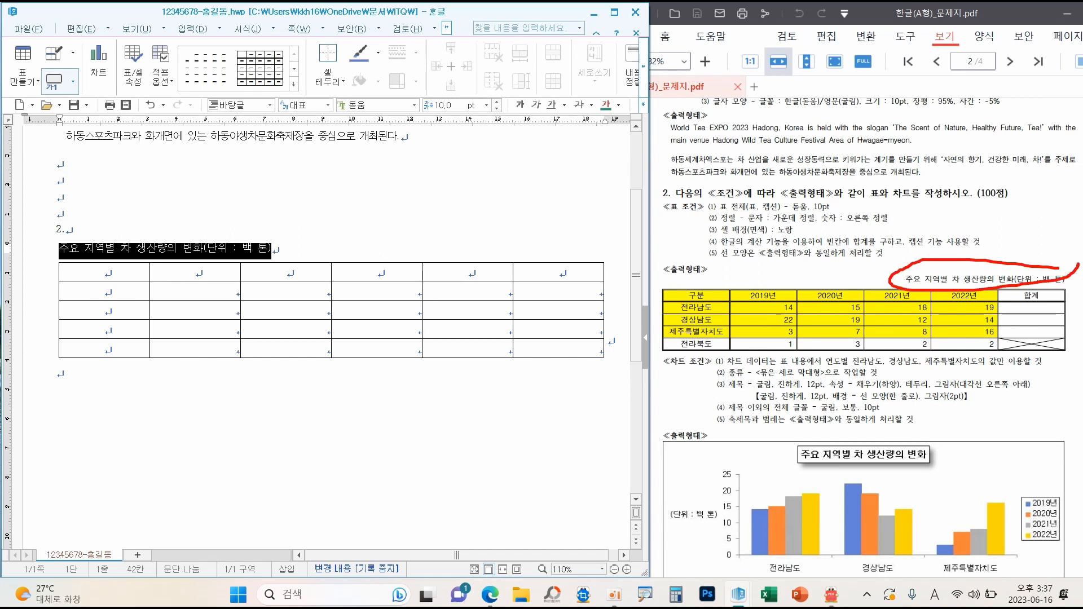
click(644, 106)
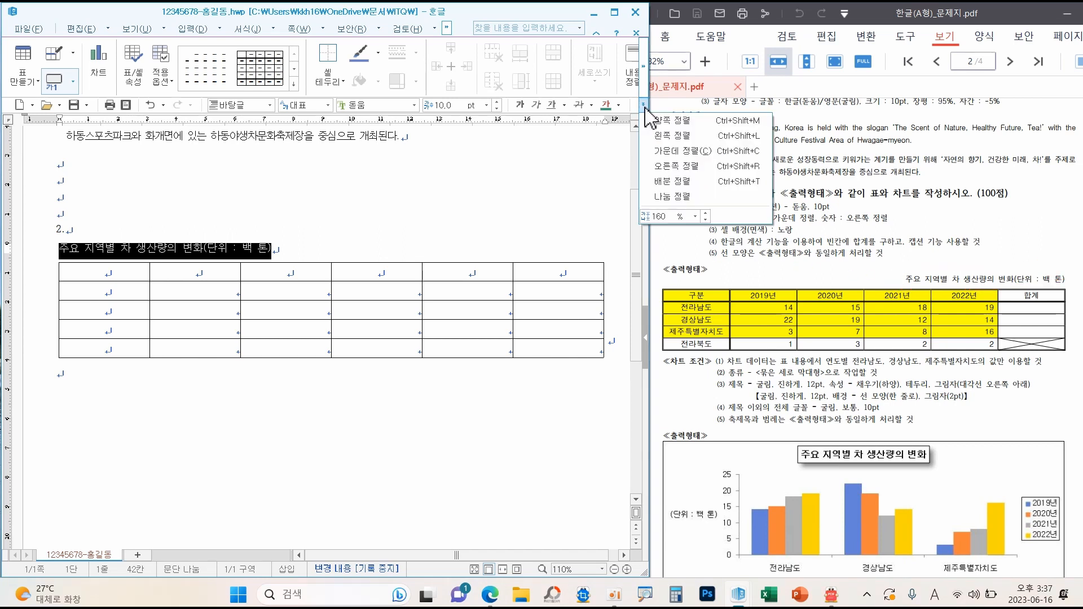
click(675, 166)
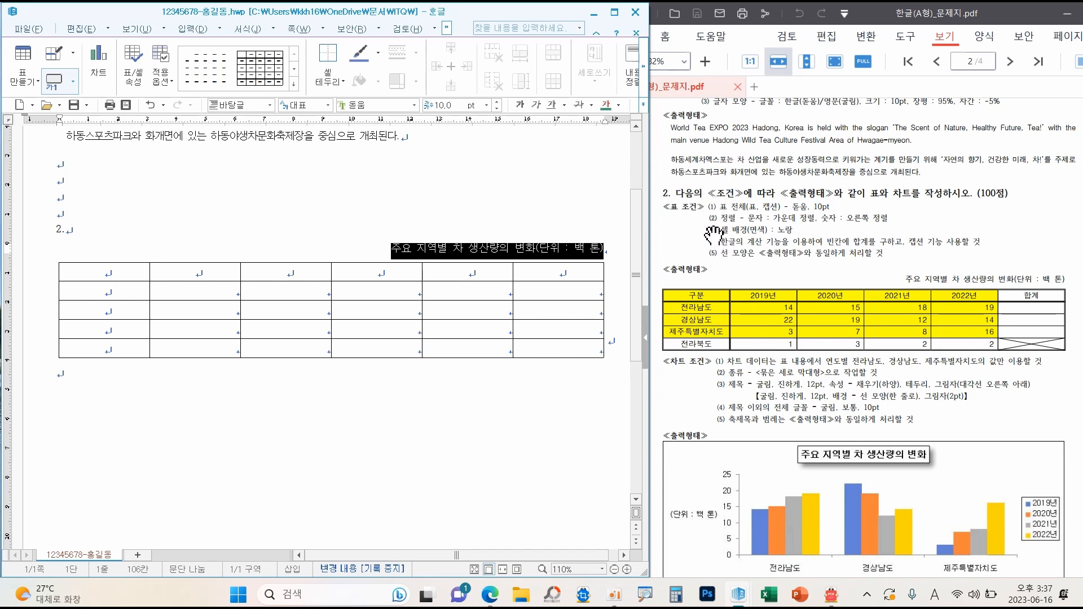
Select the first four rows across the first five columns of the table and enable a solid color background for these cells
drag(704, 219, 801, 238)
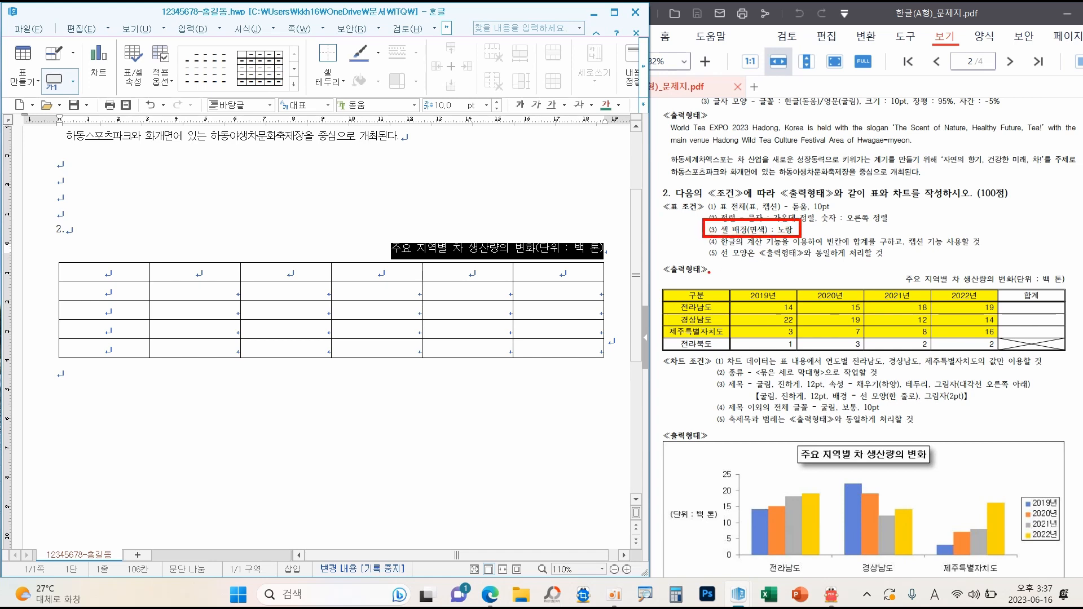
mouse_move(664, 286)
mouse_down()
mouse_move(938, 348)
mouse_move(1000, 341)
mouse_up()
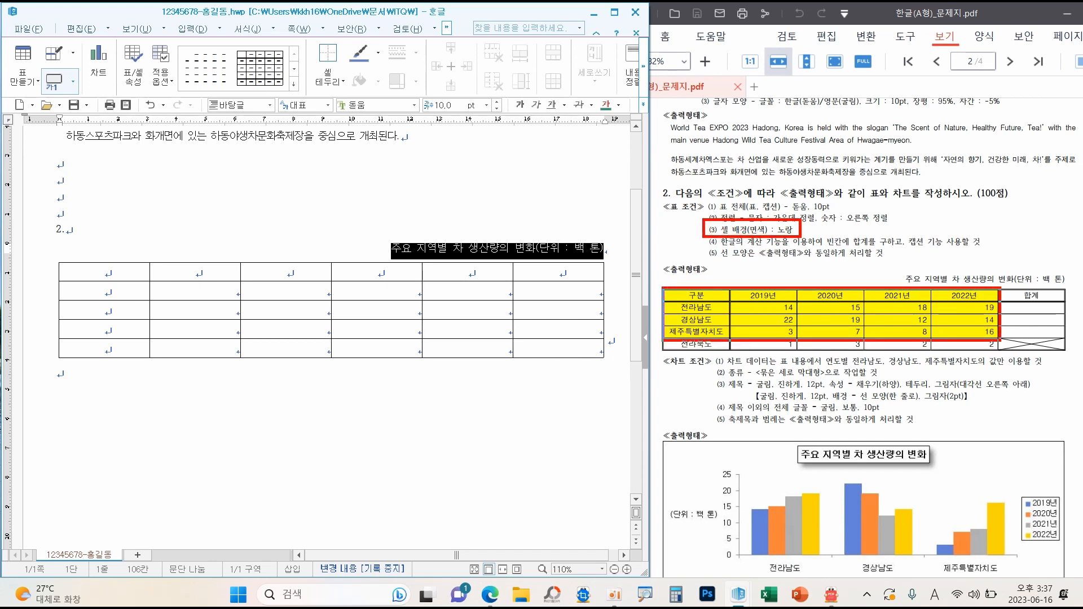
click(133, 273)
drag(133, 272, 494, 326)
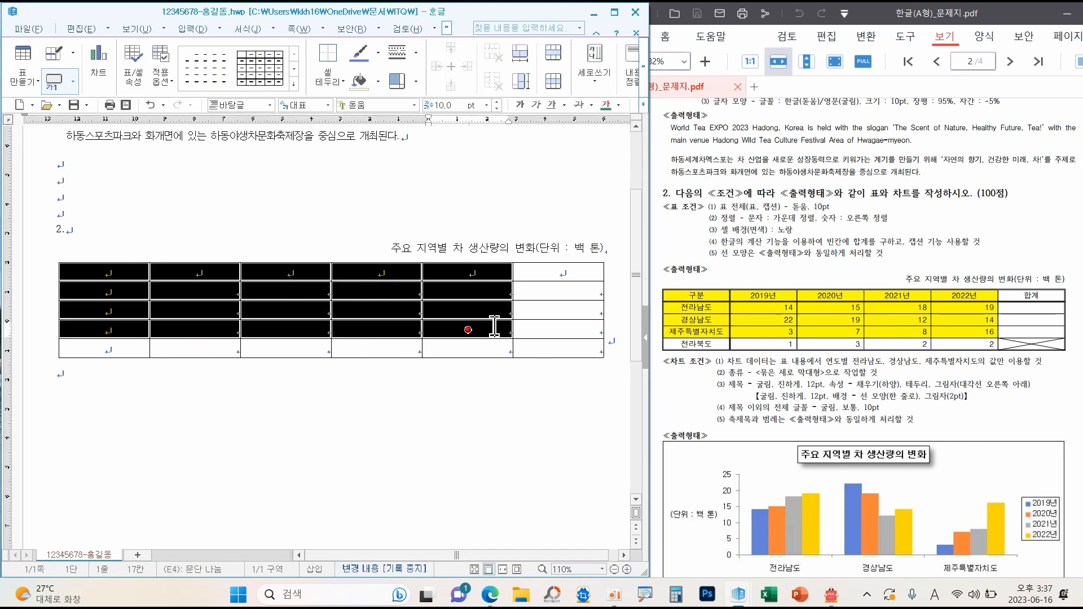
mouse_move(396, 396)
mouse_down()
mouse_move(345, 391)
mouse_move(418, 466)
mouse_up()
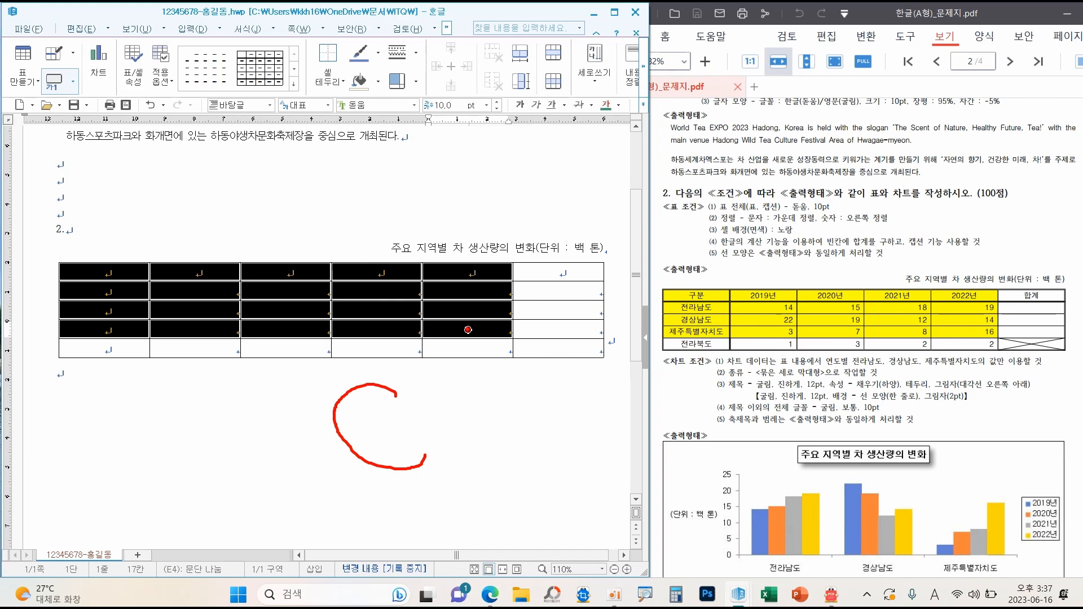
key(l)
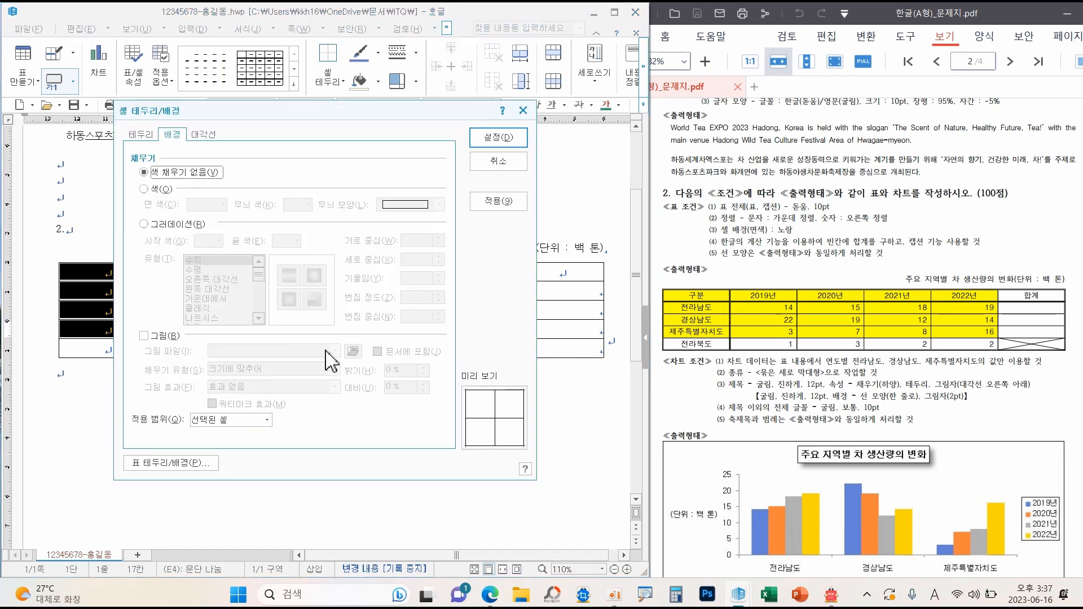
click(159, 190)
click(198, 207)
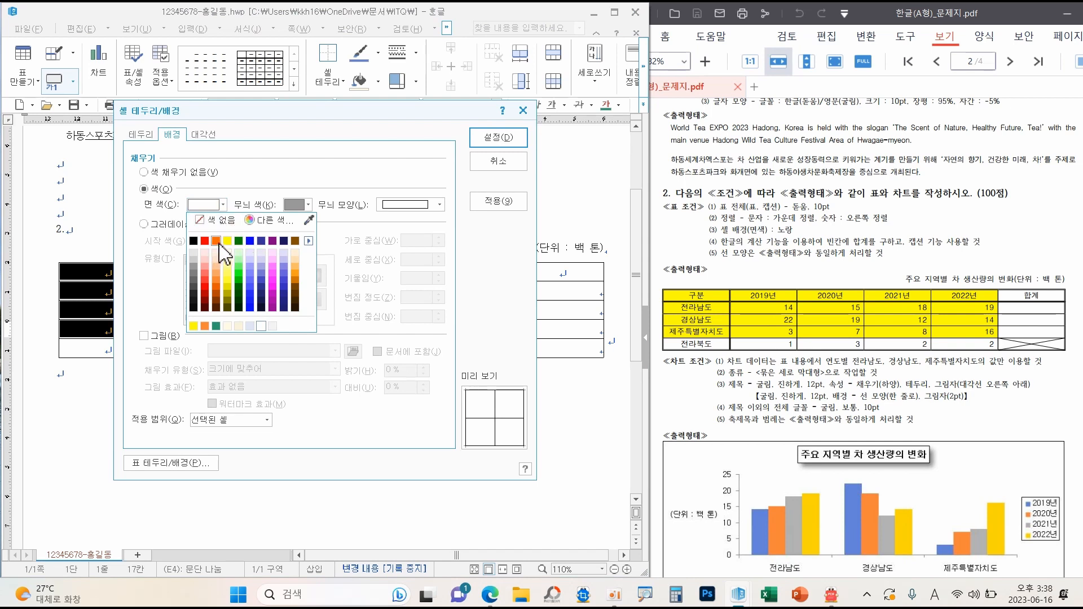
key(ctrl+2)
drag(182, 232, 304, 248)
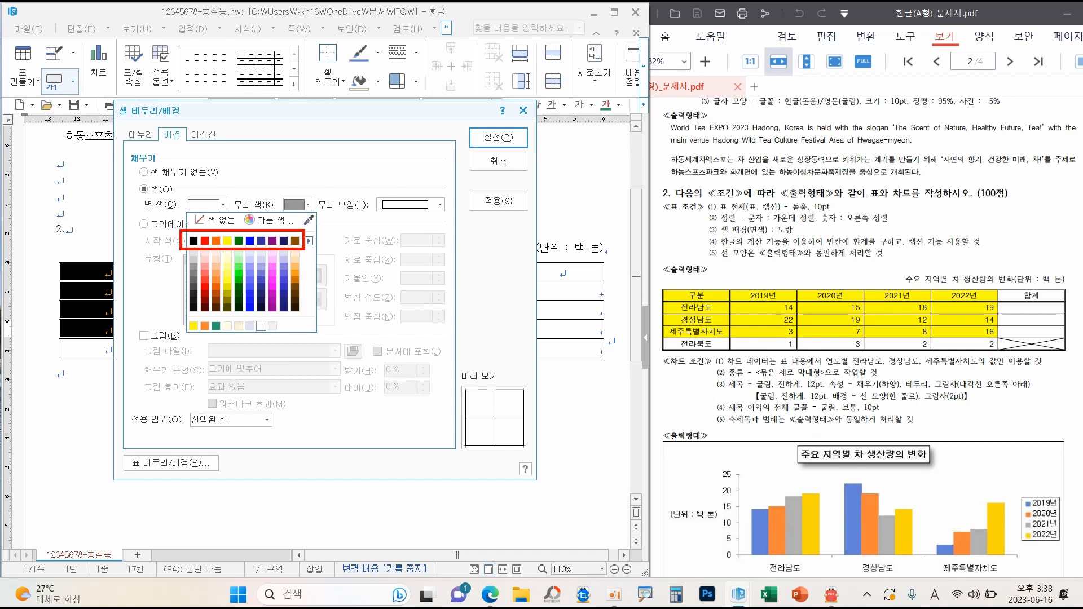
key(Escape)
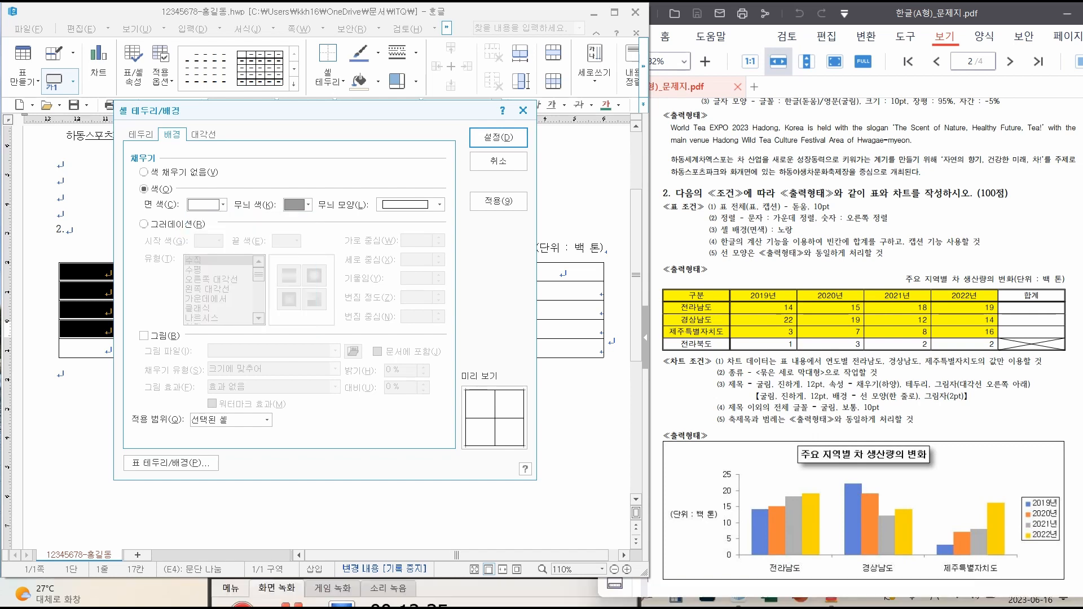
Switch the face color palette to the 기본 theme and back to the 오피스 theme
click(223, 206)
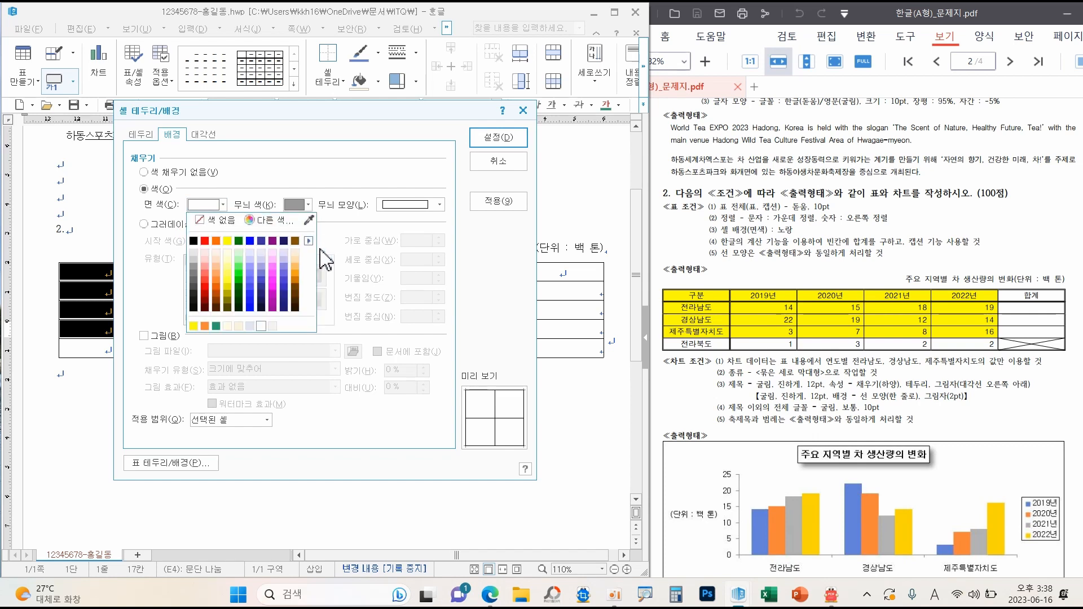
key(ctrl+2)
key(Escape)
click(223, 206)
click(308, 241)
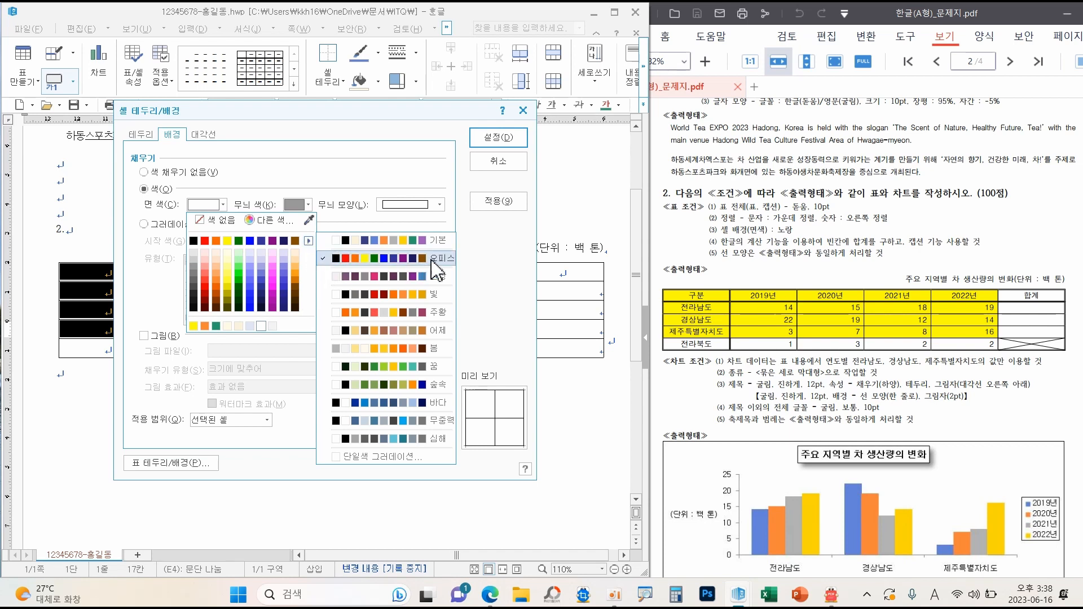
click(438, 241)
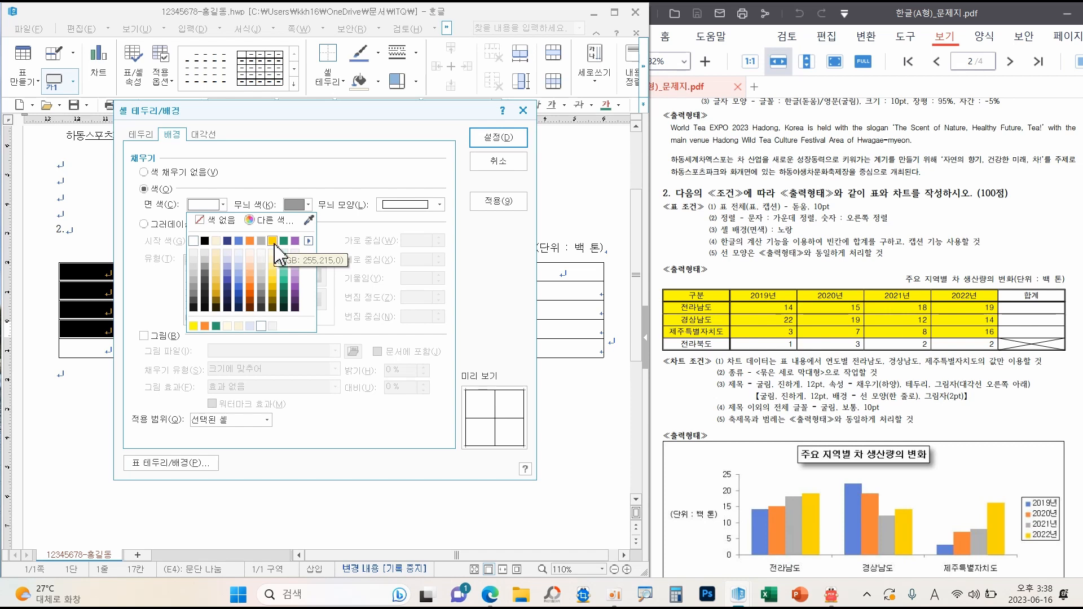
click(309, 241)
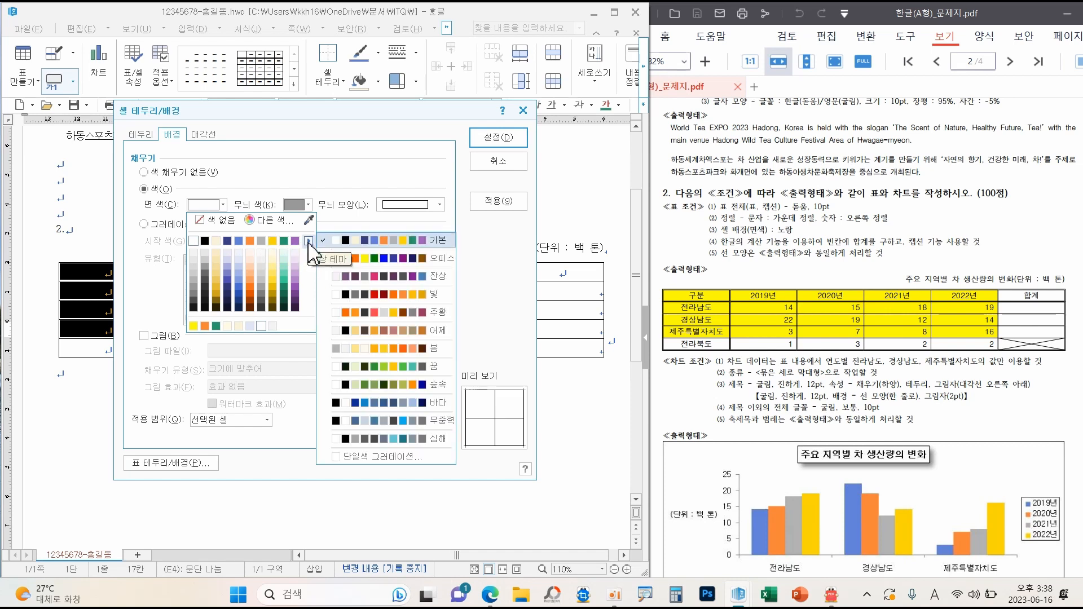
click(350, 258)
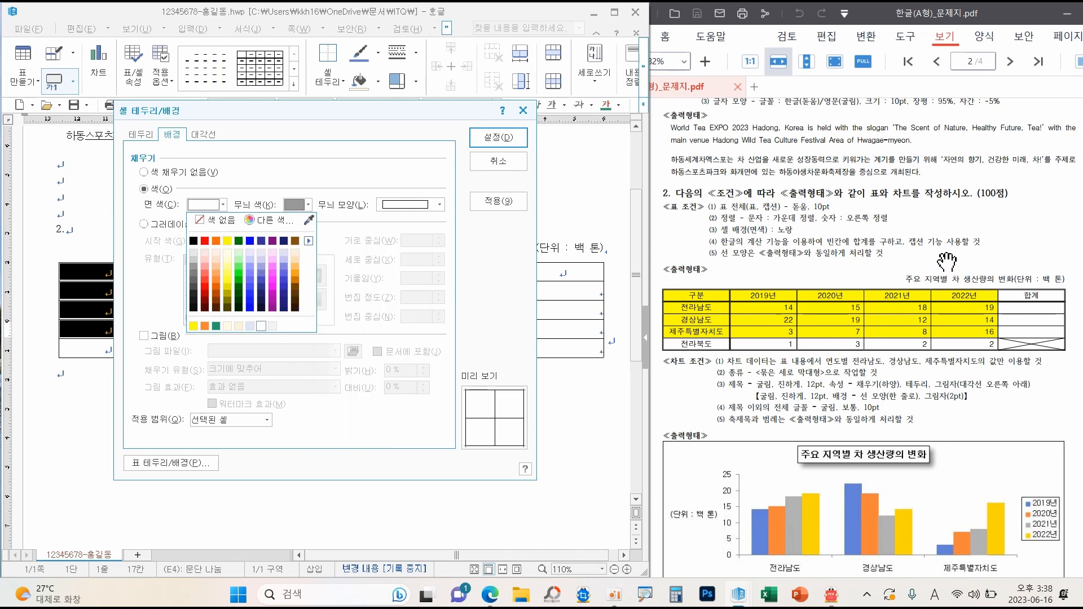
Check the exam's required RGB value for yellow and fill the selected cells with yellow (255,255,0)
scroll(937, 272, up, 3)
scroll(937, 272, up, 3)
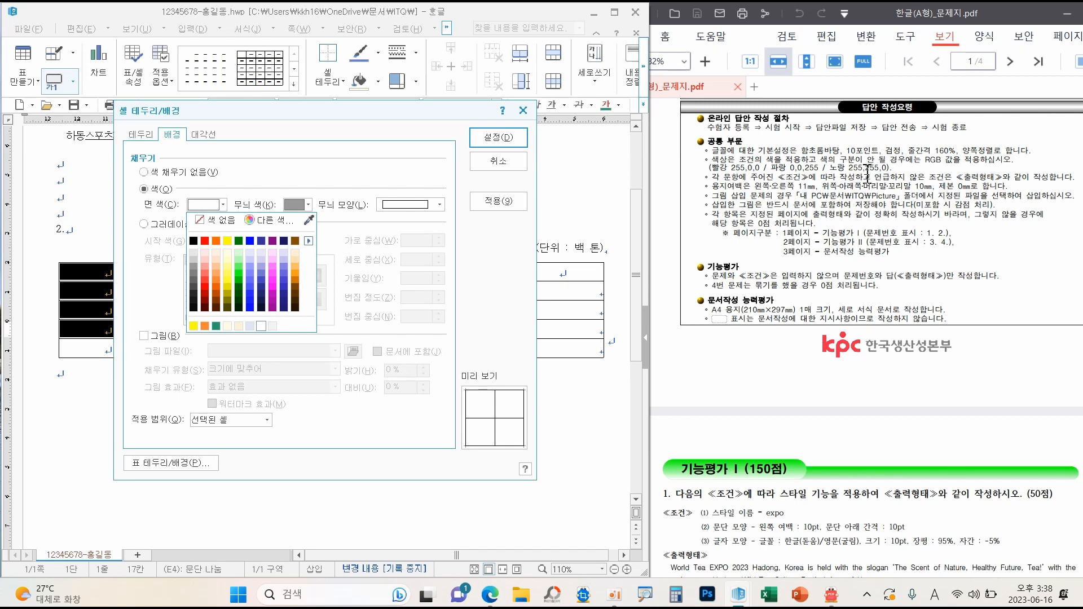
scroll(868, 169, down, 6)
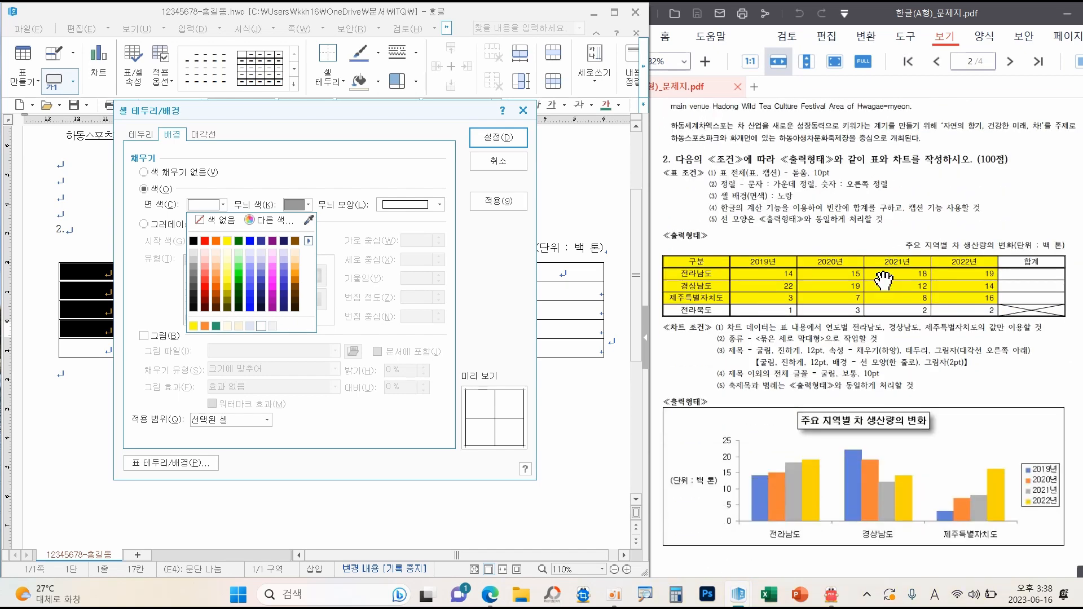
scroll(884, 281, down, 1)
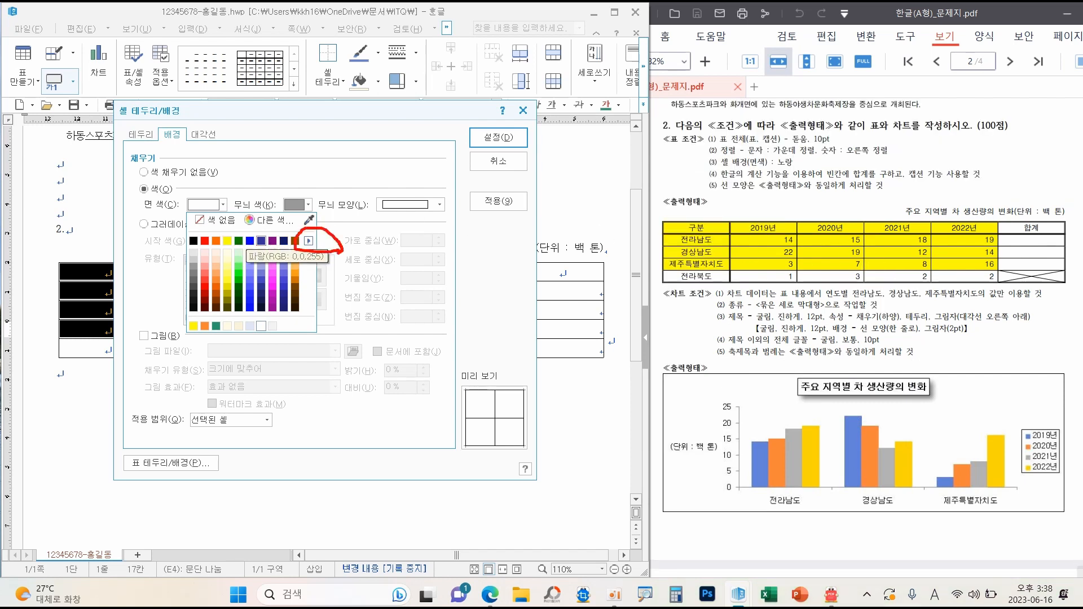
click(224, 204)
click(223, 205)
click(228, 241)
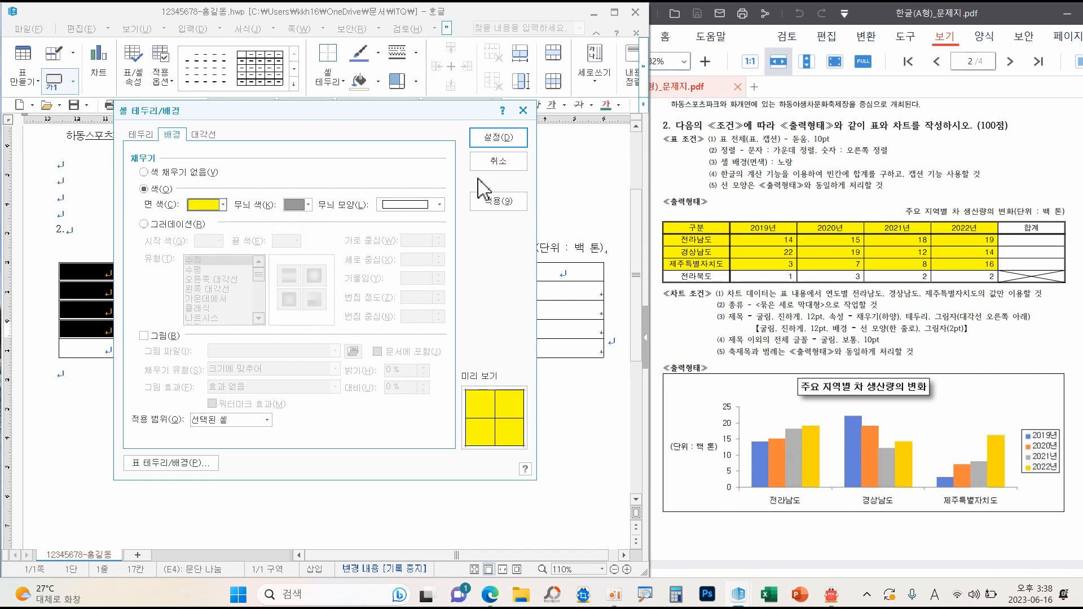
click(497, 137)
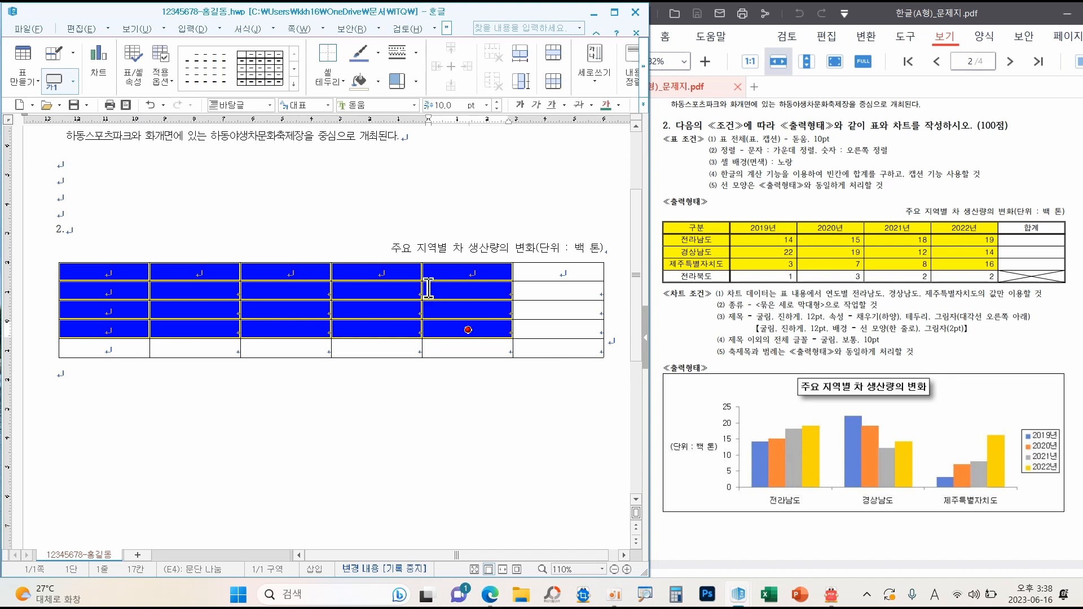
drag(377, 291, 404, 291)
click(403, 291)
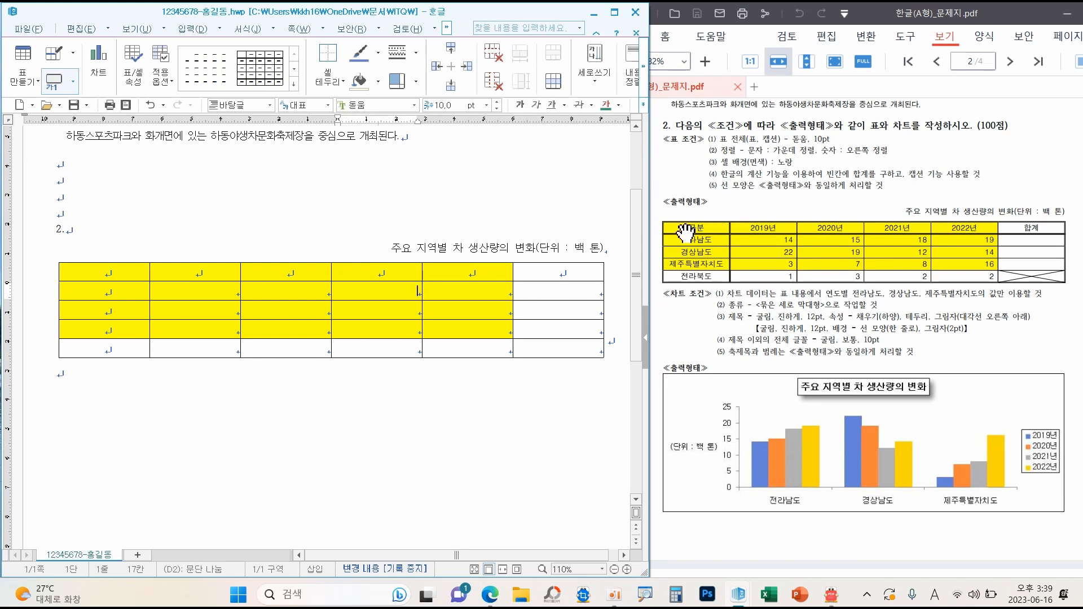
click(120, 274)
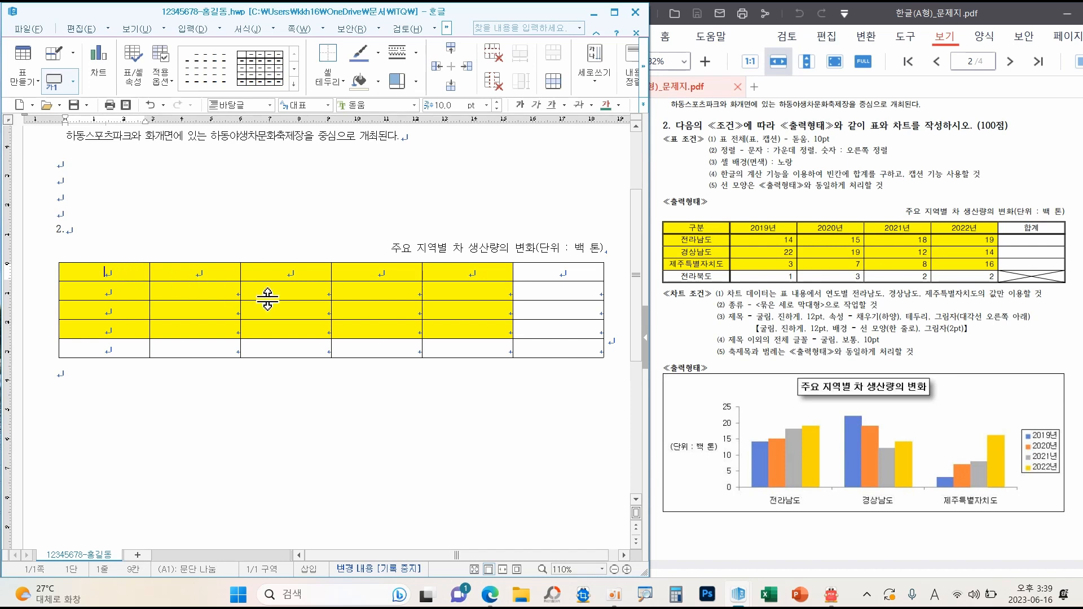
key(F5)
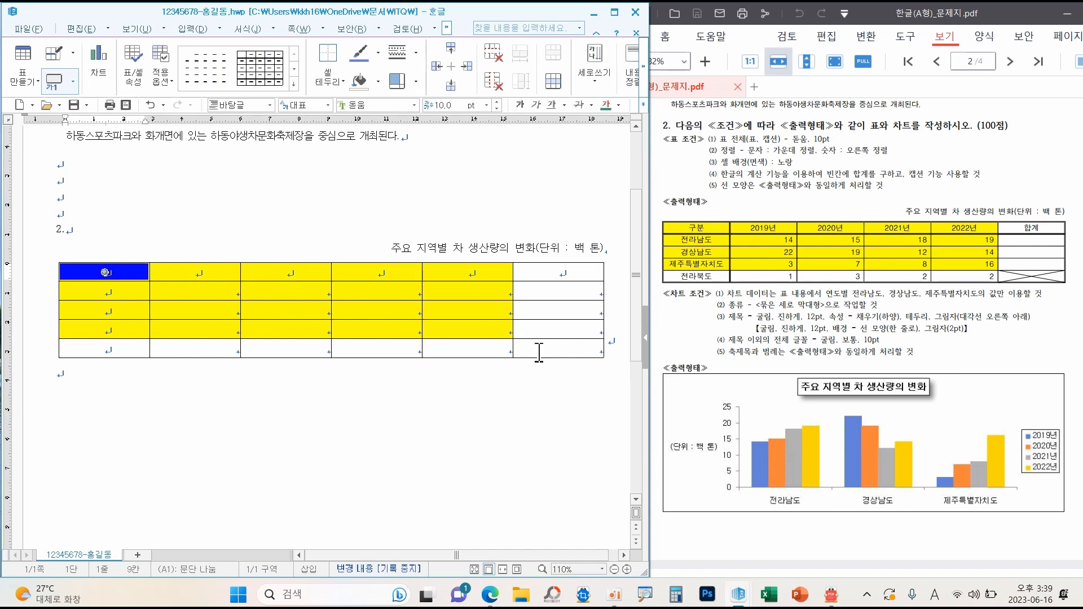
shift+click(539, 353)
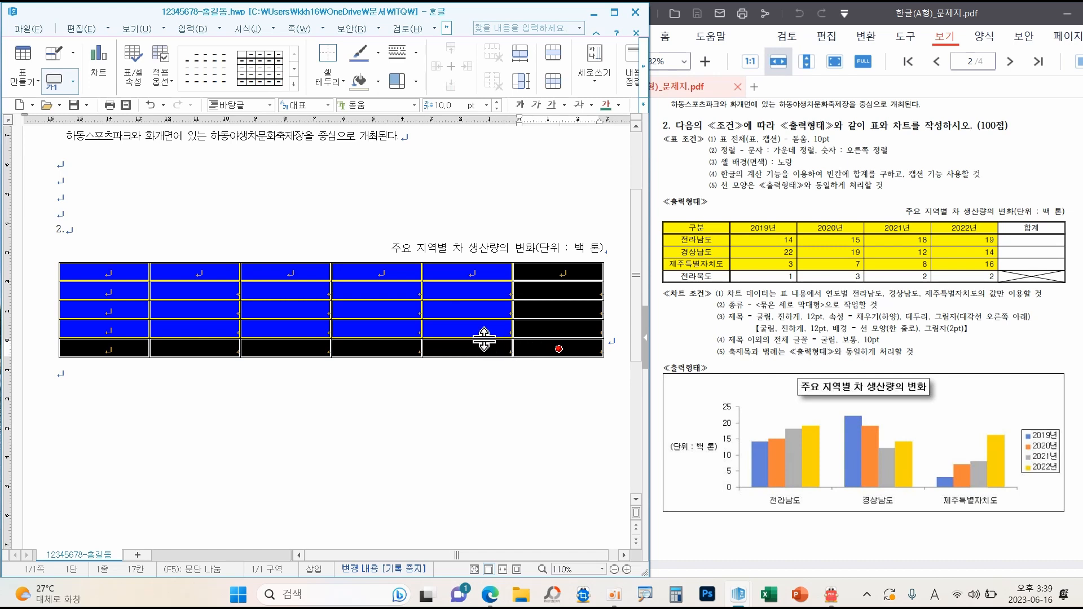
click(306, 276)
click(309, 275)
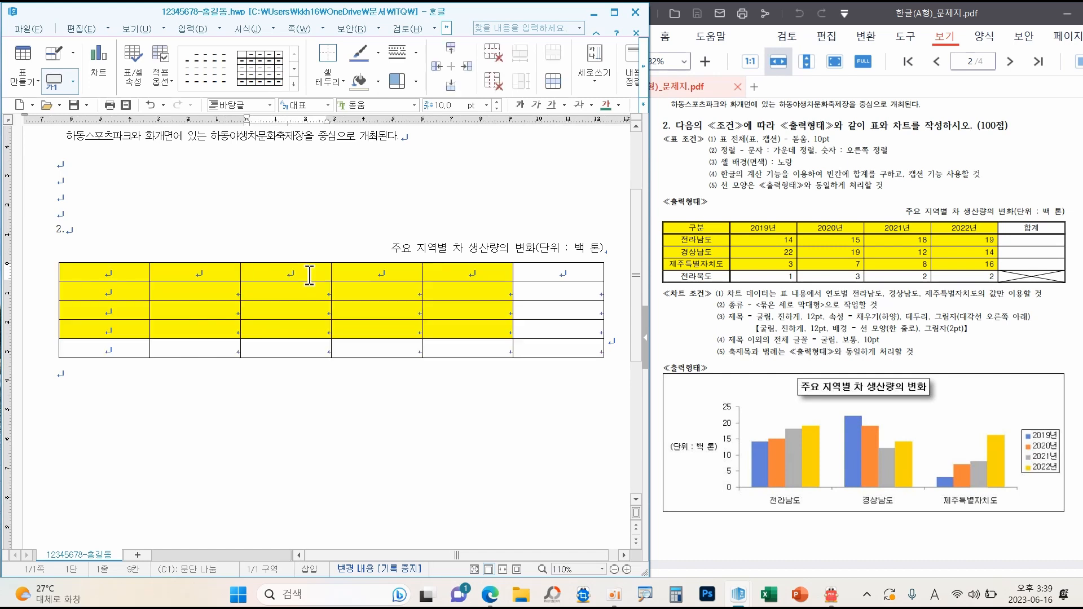
key(F5)
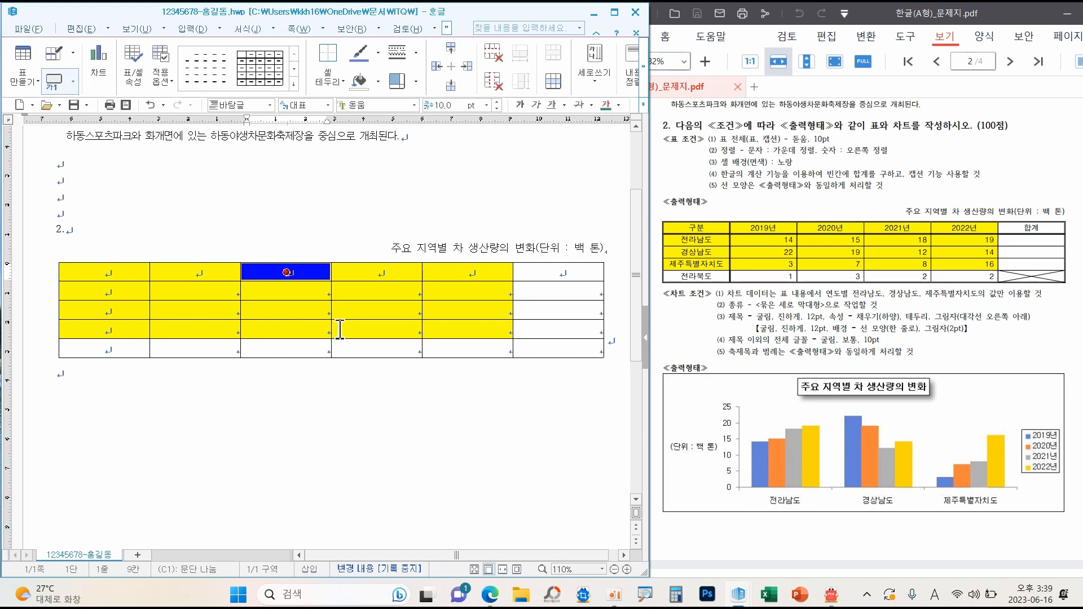
key(Down)
key(Down)
key(Down)
key(Down)
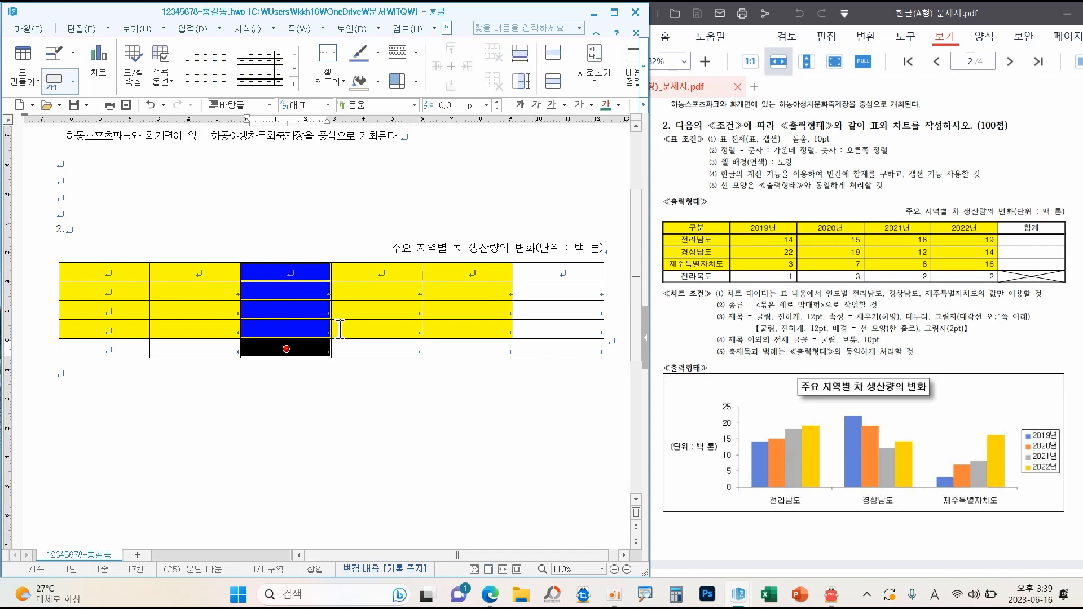
Select the whole table and apply a 0.5 mm double-line border to its outer edges
key(F5)
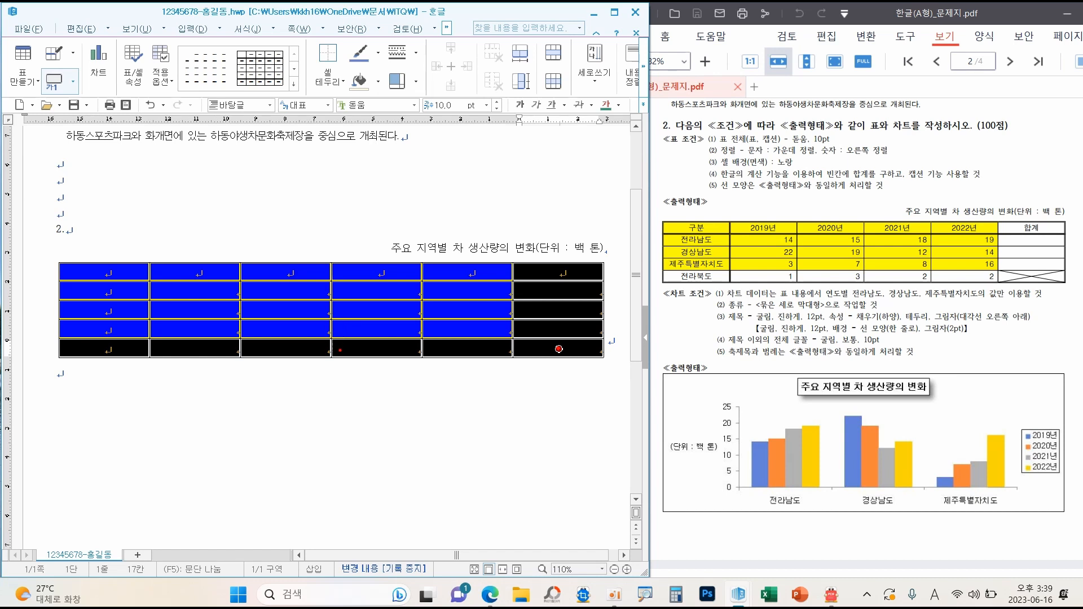
mouse_move(269, 391)
mouse_down()
mouse_move(265, 464)
mouse_move(341, 474)
mouse_up()
key(l)
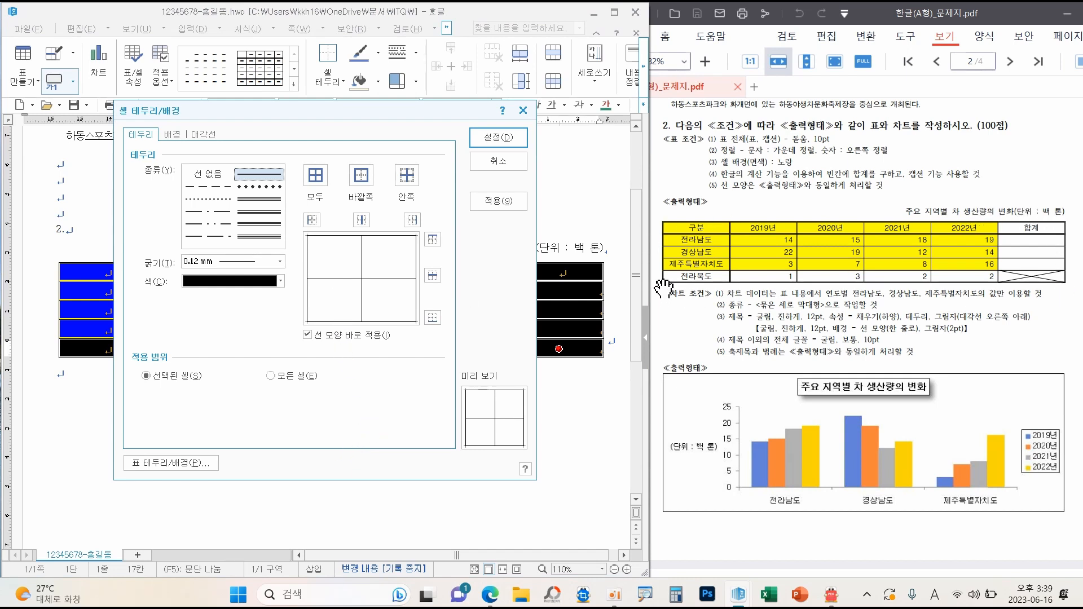
mouse_move(655, 217)
mouse_down()
mouse_move(1075, 218)
mouse_move(1075, 289)
mouse_up()
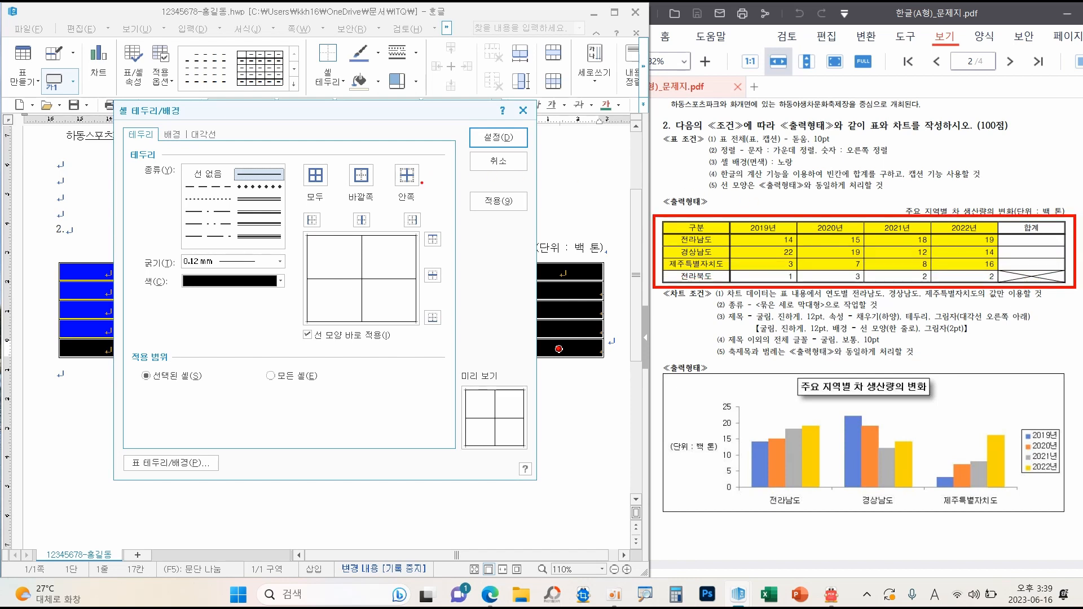
click(259, 198)
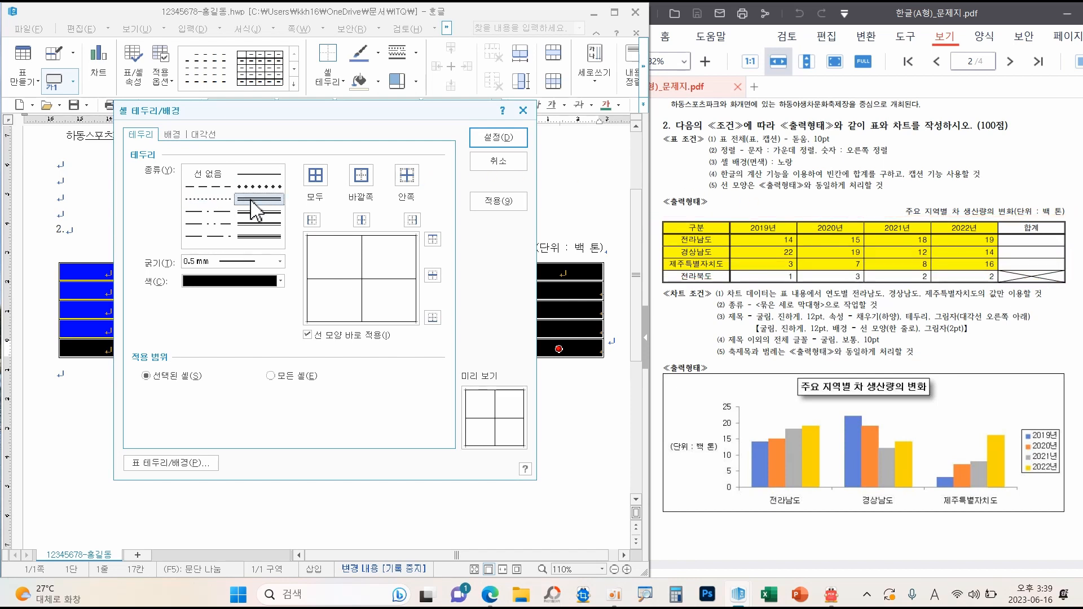
click(364, 182)
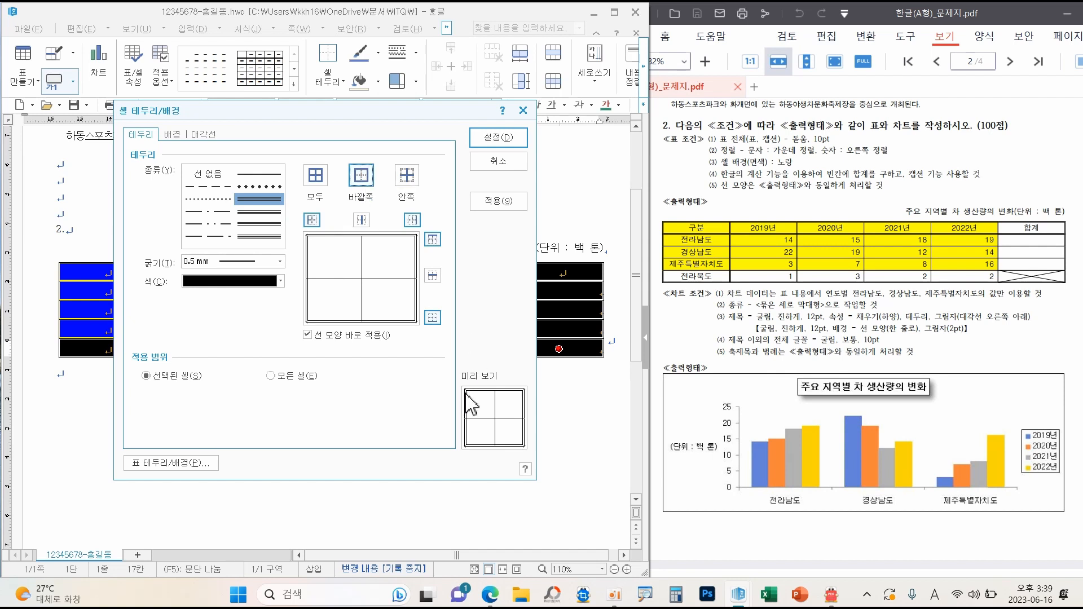
mouse_move(464, 378)
mouse_down()
mouse_move(528, 417)
mouse_move(532, 452)
mouse_up()
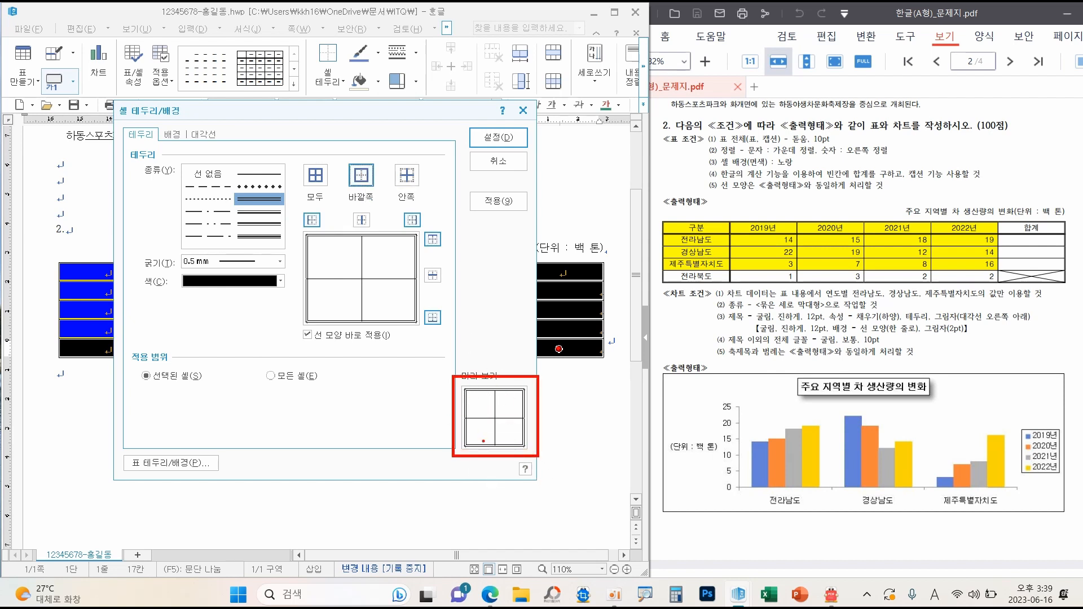
click(499, 137)
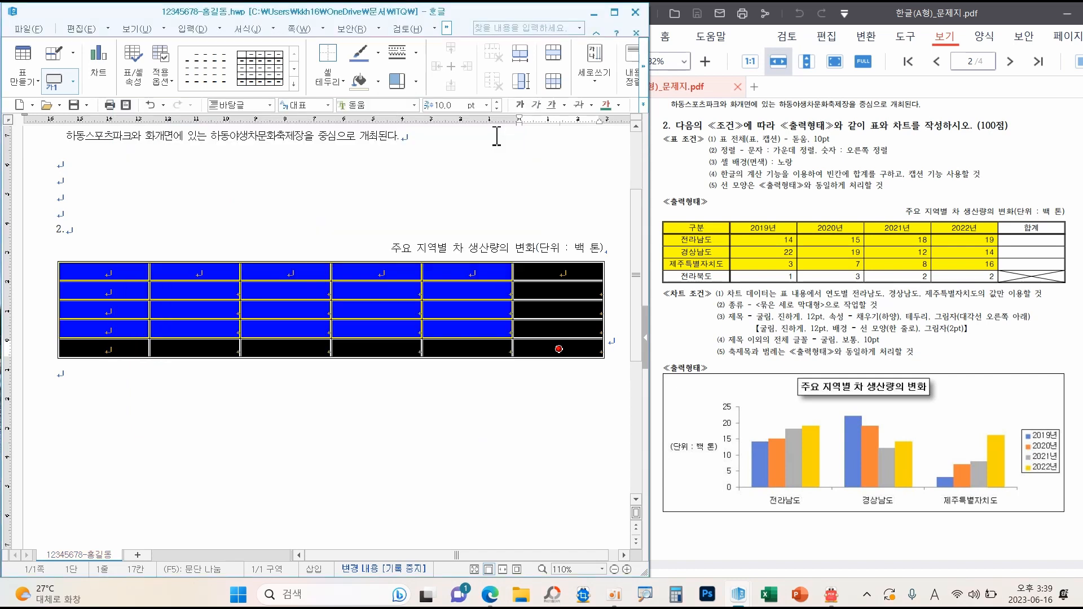
Apply a 0.5 mm double line to the bottom border of the table's first row
drag(137, 275, 557, 273)
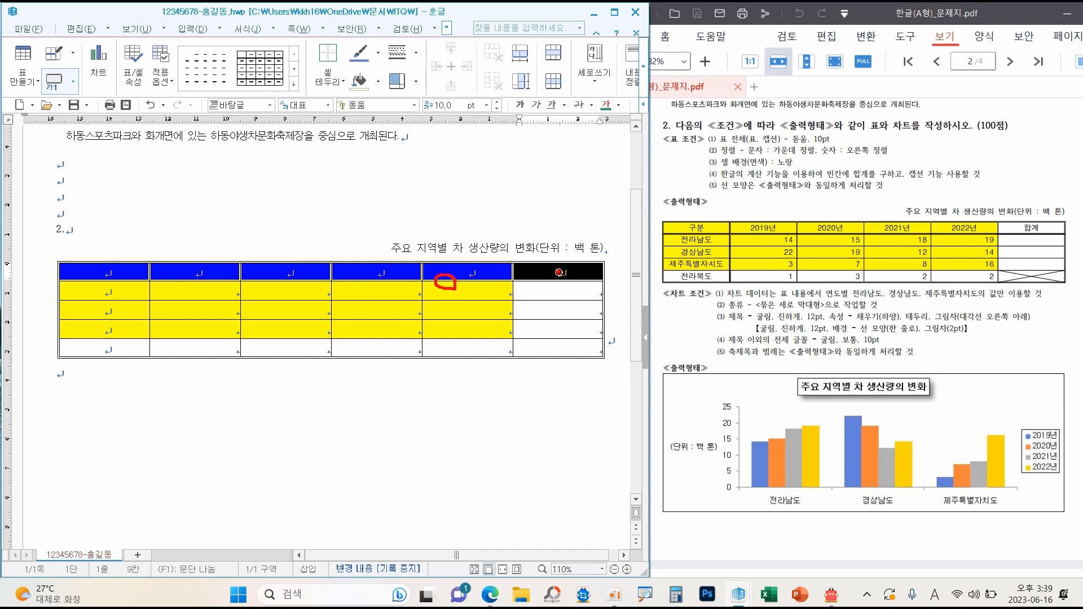
key(l)
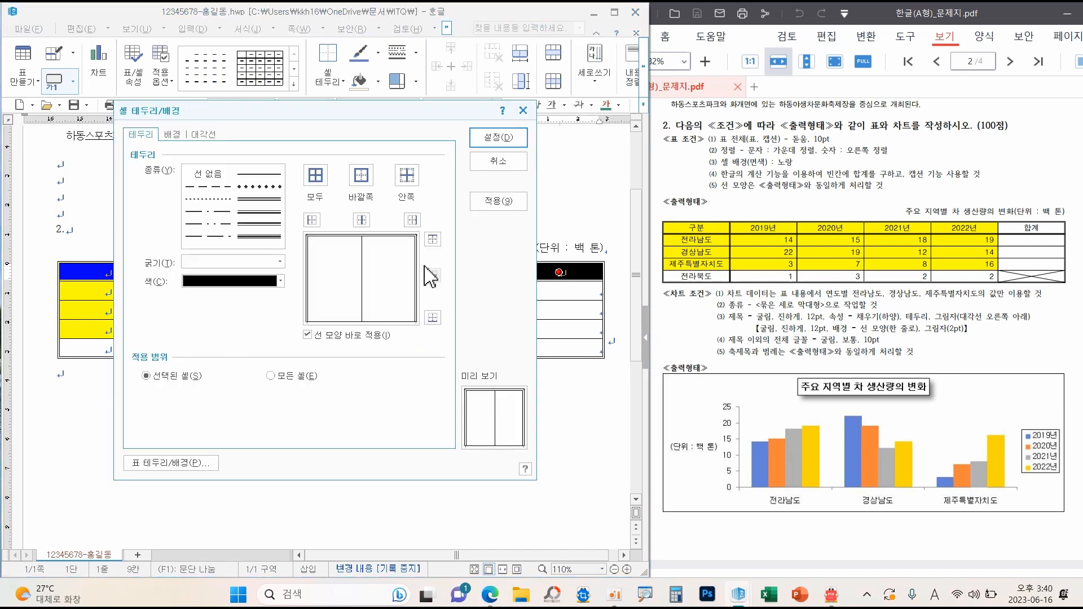
click(271, 203)
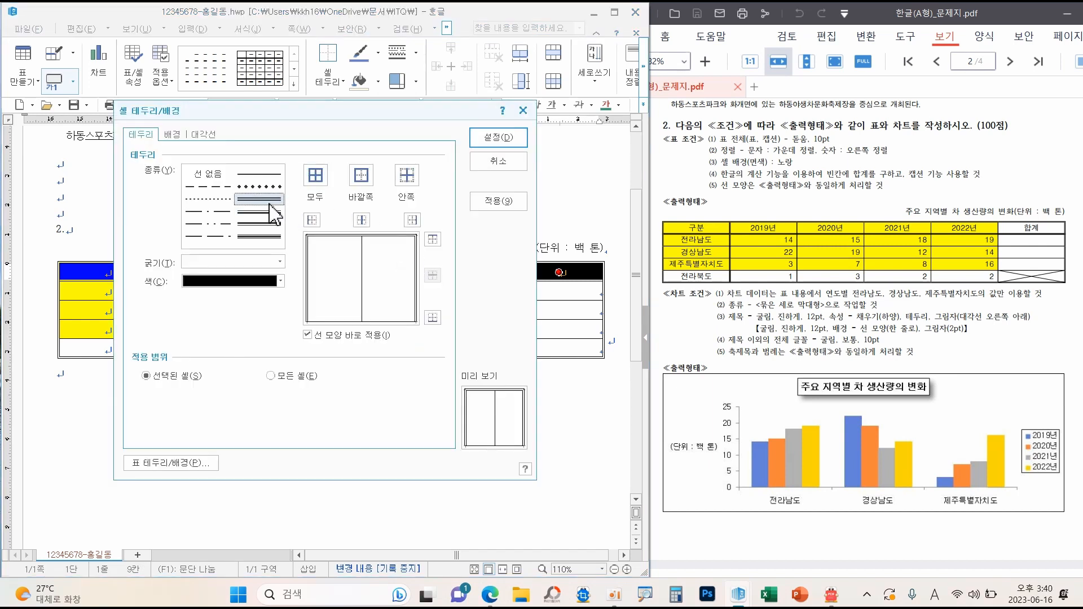
click(433, 318)
drag(422, 306, 443, 310)
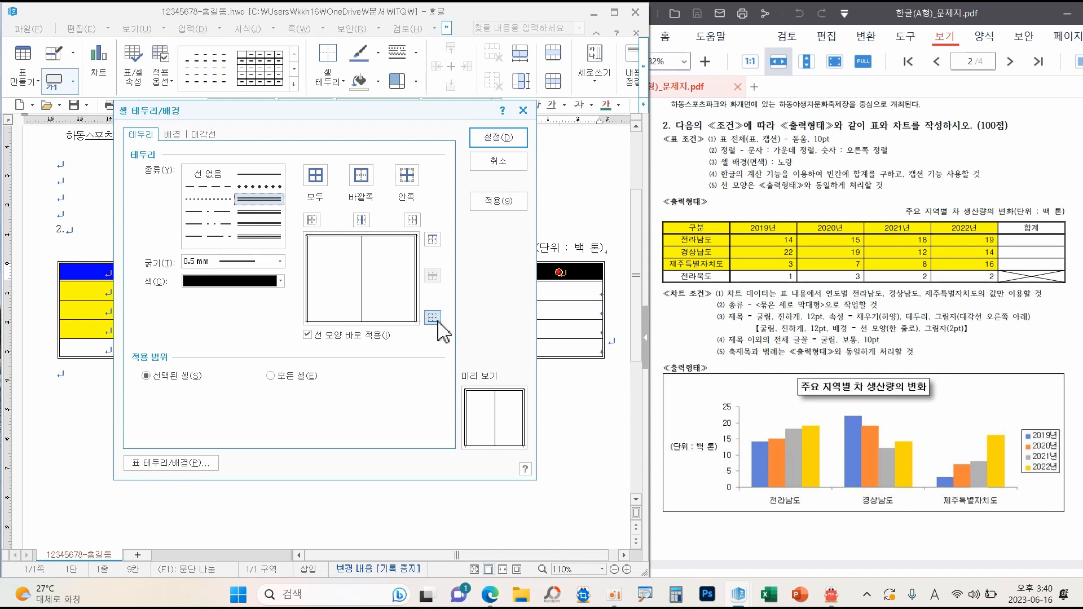
click(500, 137)
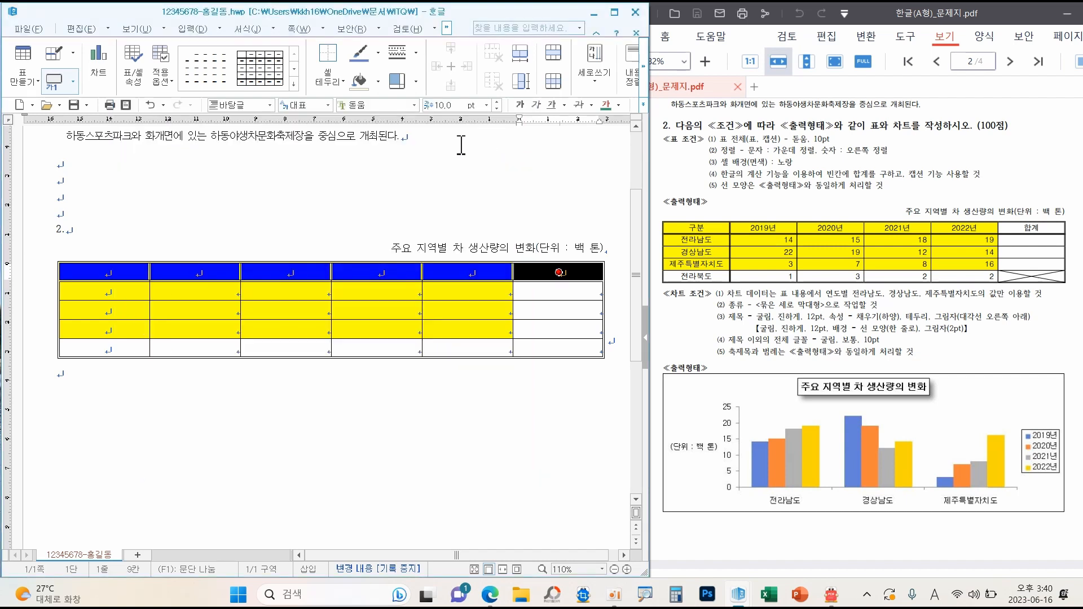
Apply a 0.5 mm double line to the right border of the table's first column
drag(124, 274, 115, 348)
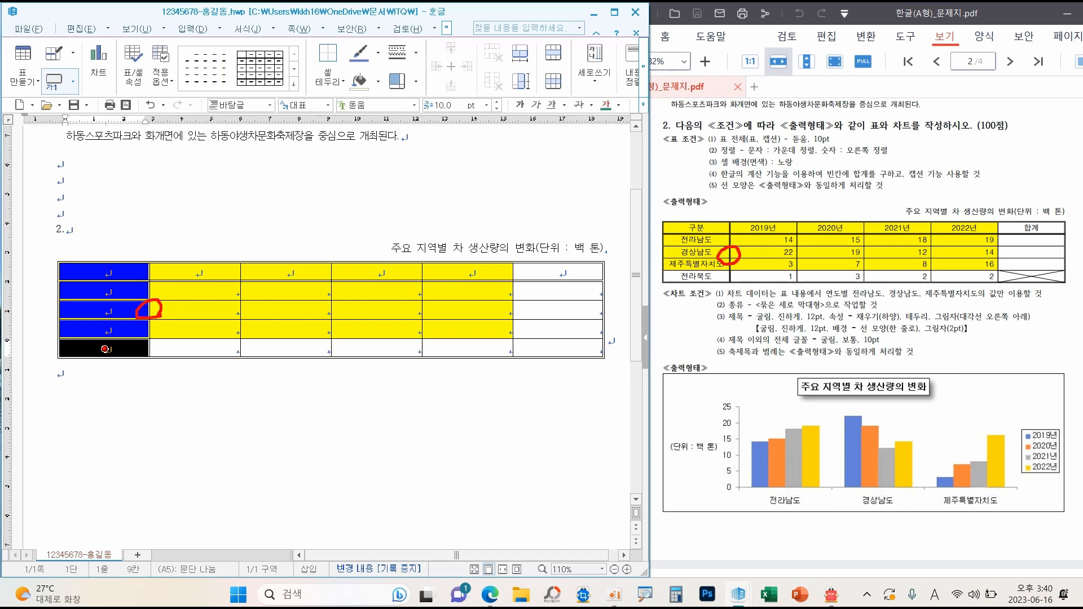
key(Escape)
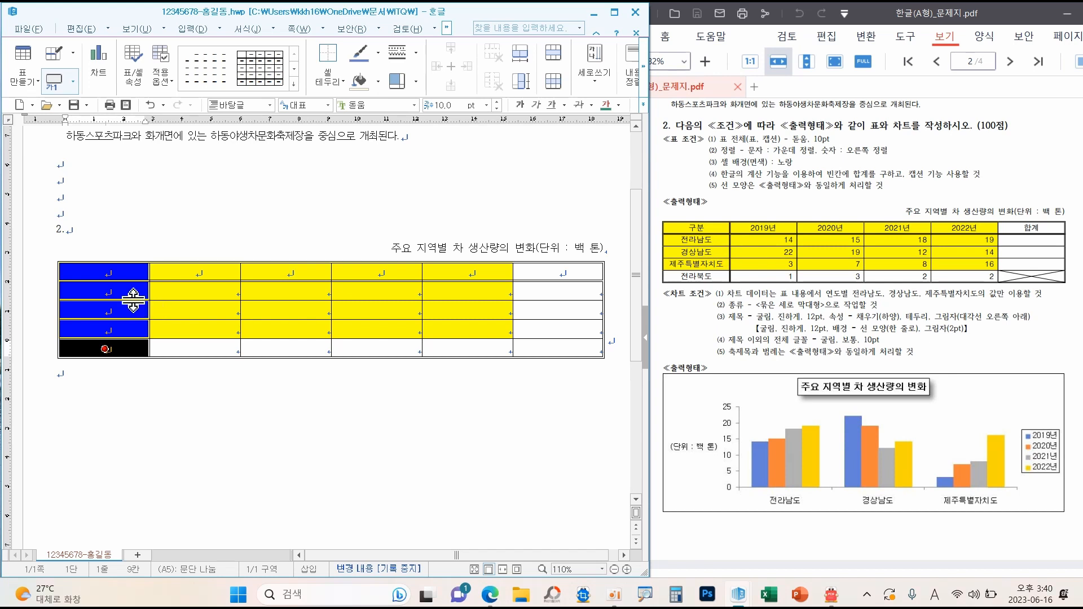
key(l)
click(259, 200)
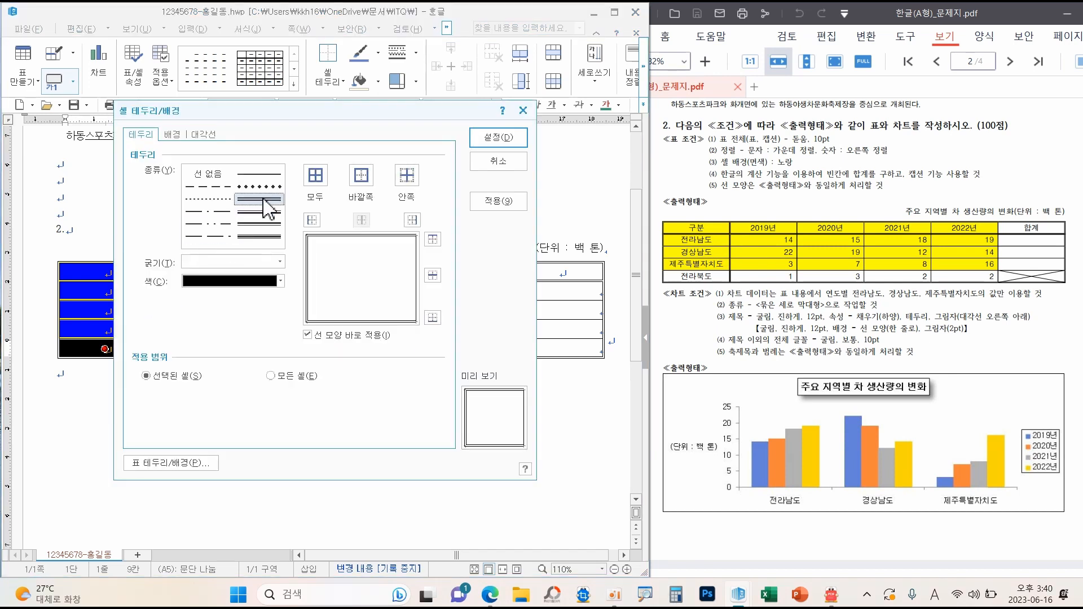
click(414, 220)
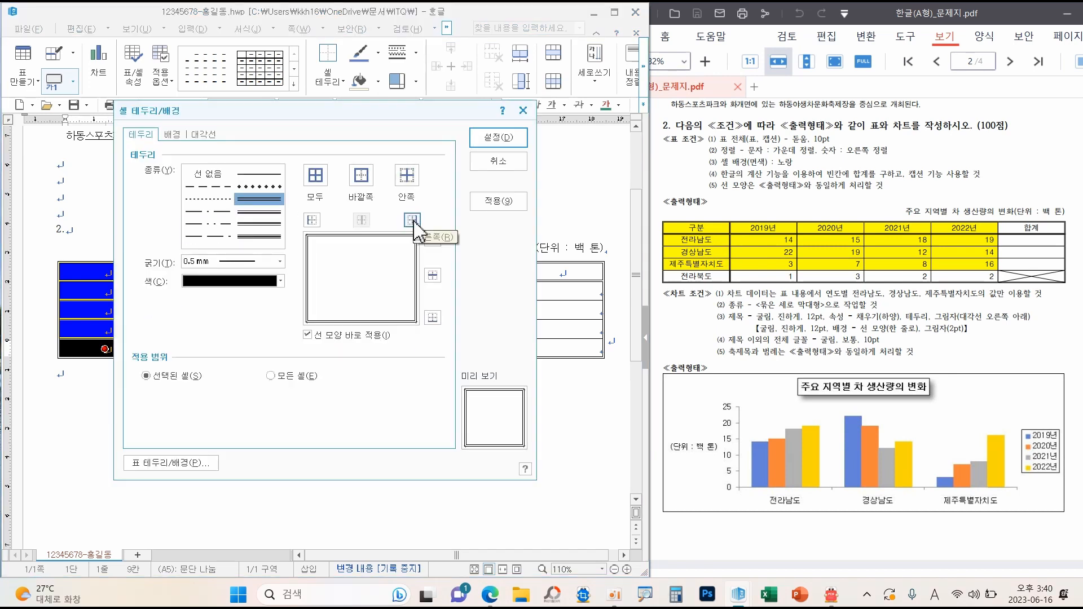
click(500, 139)
Add both diagonal lines to the last cell of the table's bottom row so they form an X
click(552, 350)
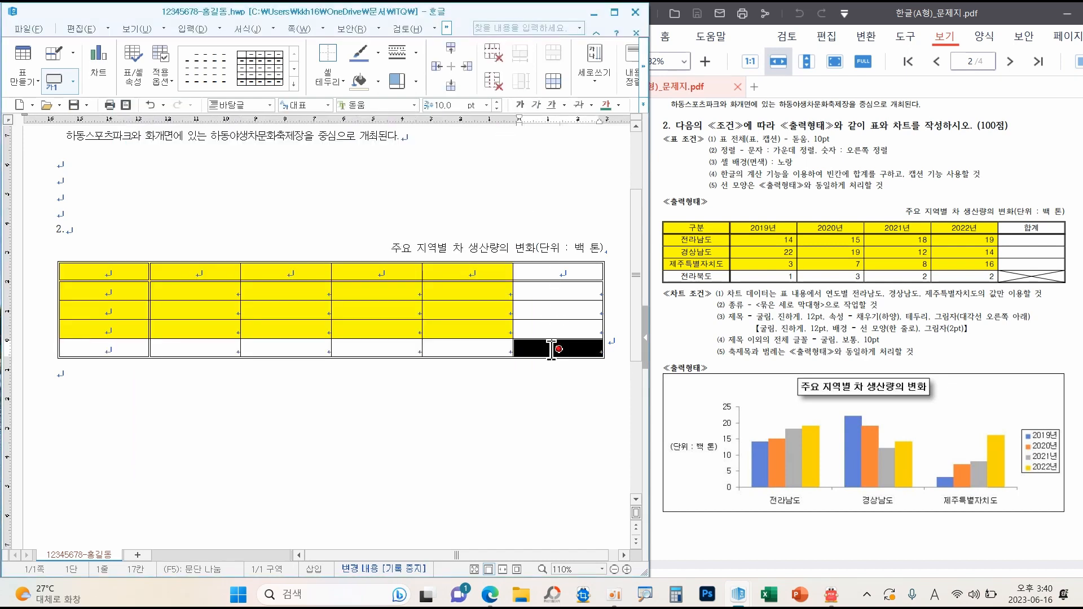
mouse_move(1066, 283)
mouse_down()
mouse_move(1000, 268)
mouse_move(1064, 282)
mouse_up()
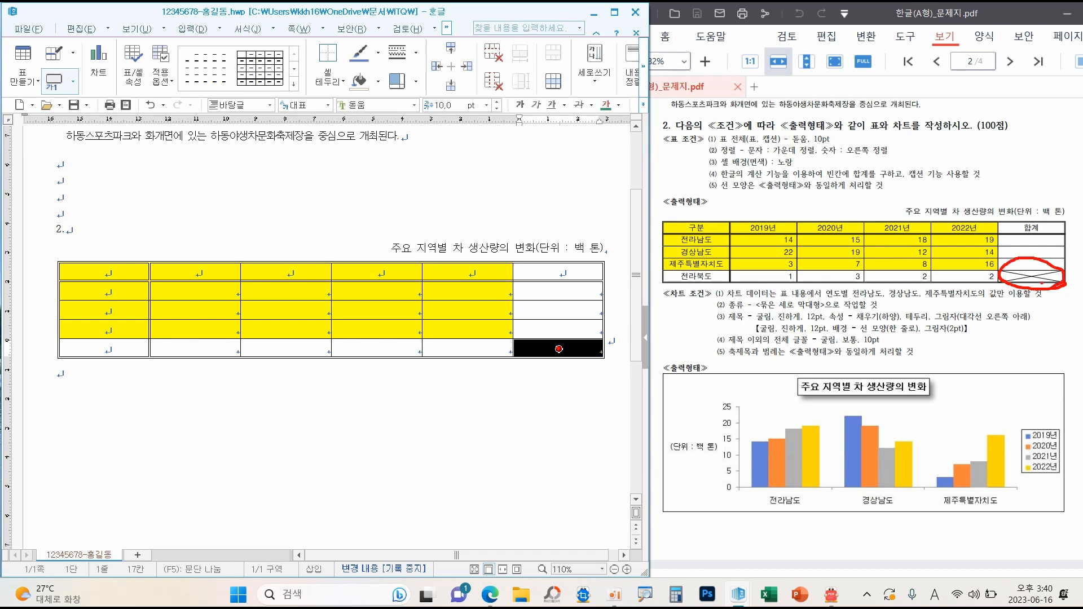
key(Escape)
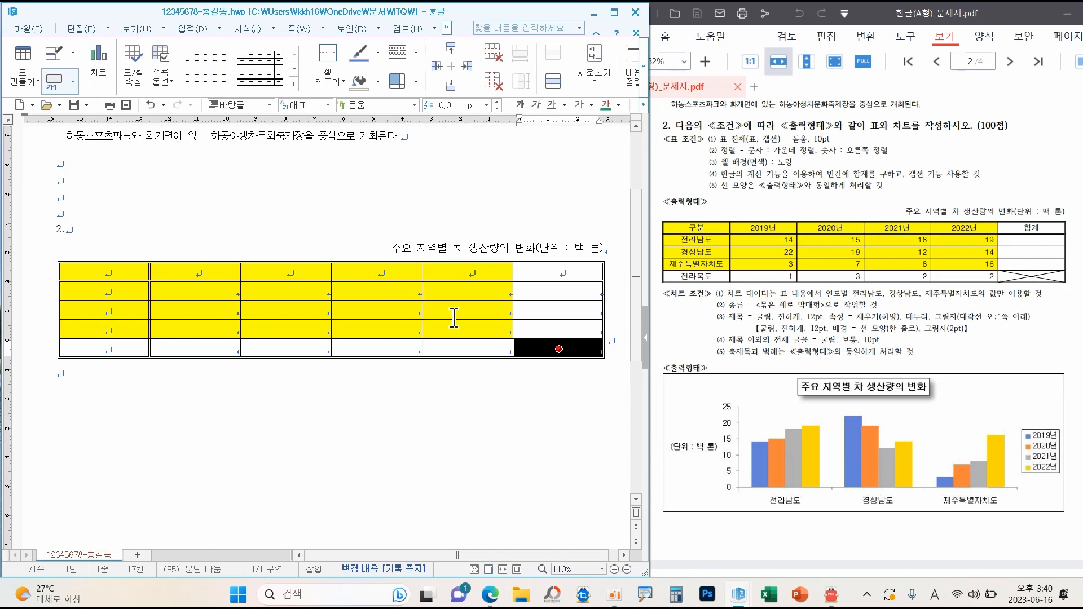
key(l)
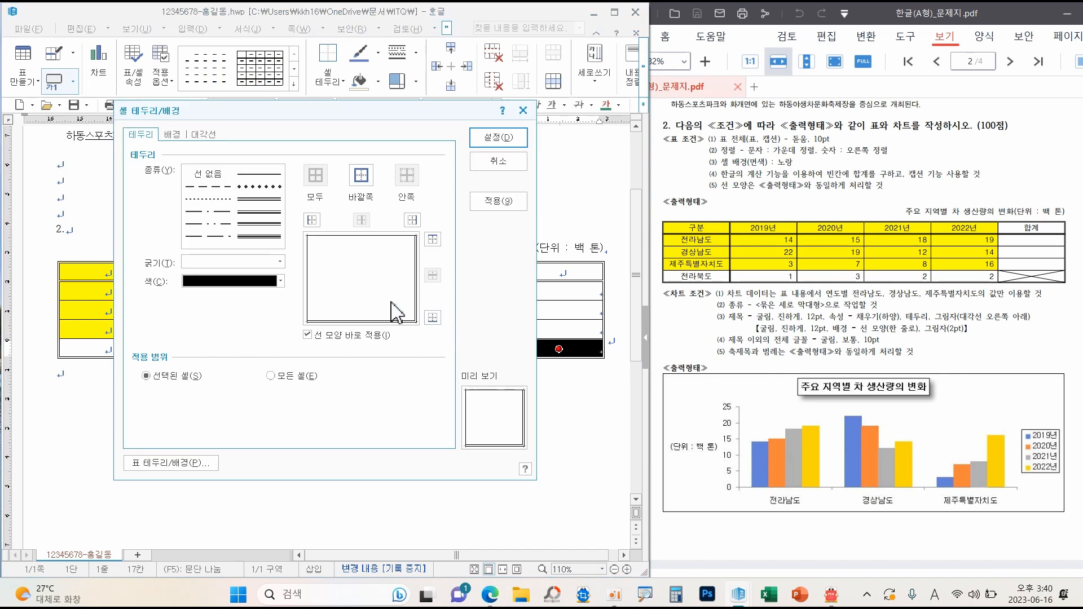
click(259, 237)
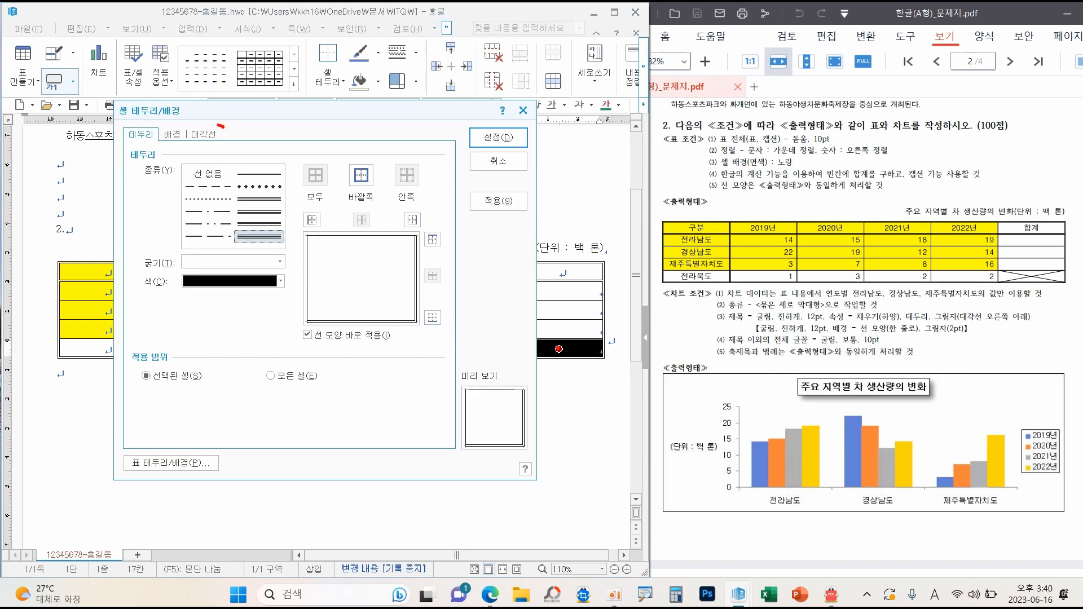
key(Escape)
click(204, 134)
click(172, 322)
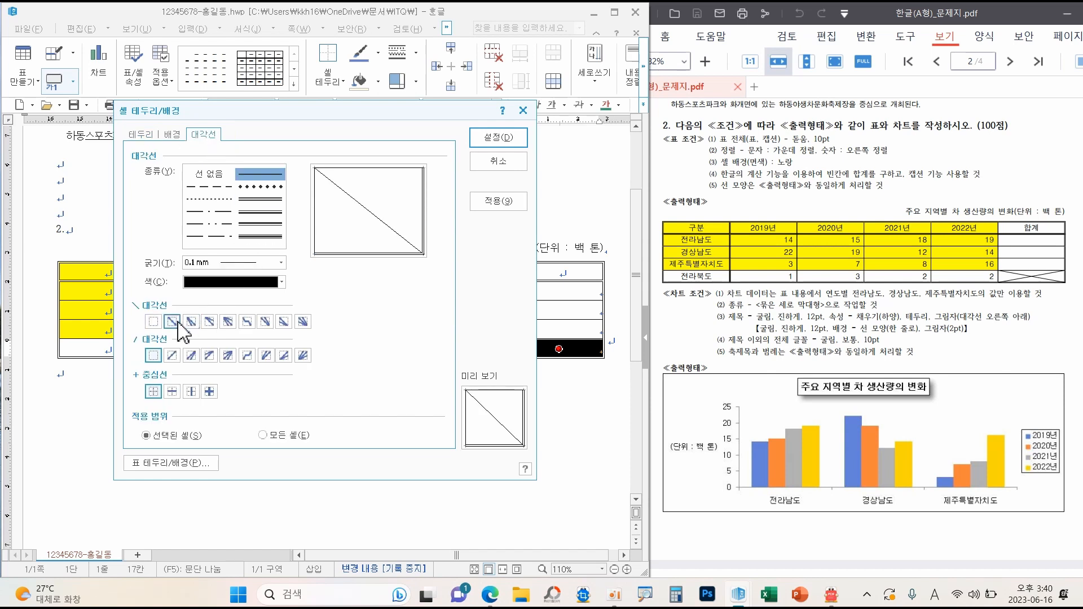
click(172, 356)
click(497, 137)
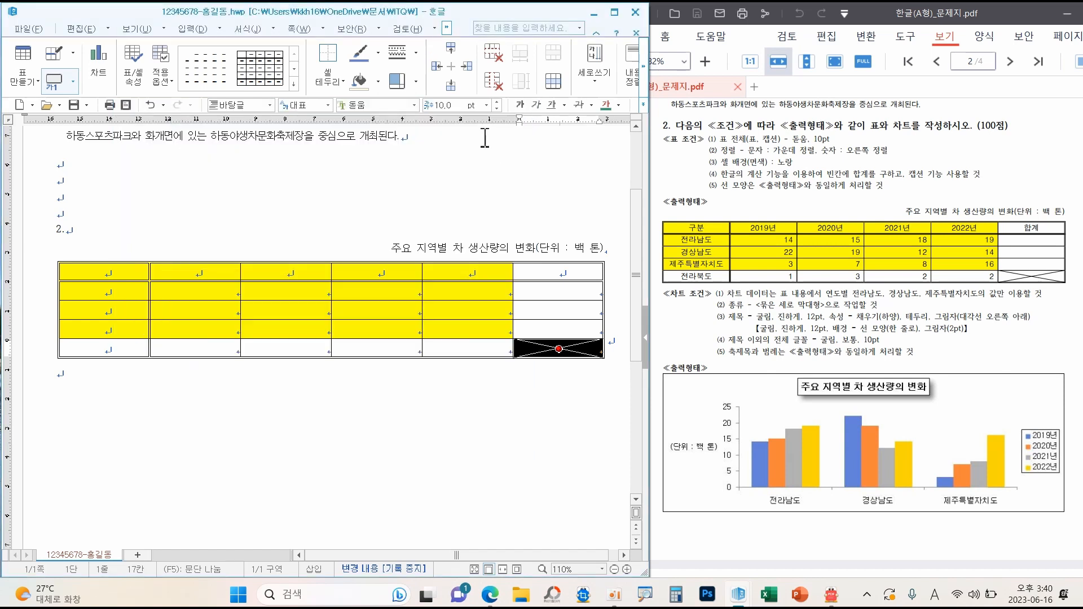
click(389, 395)
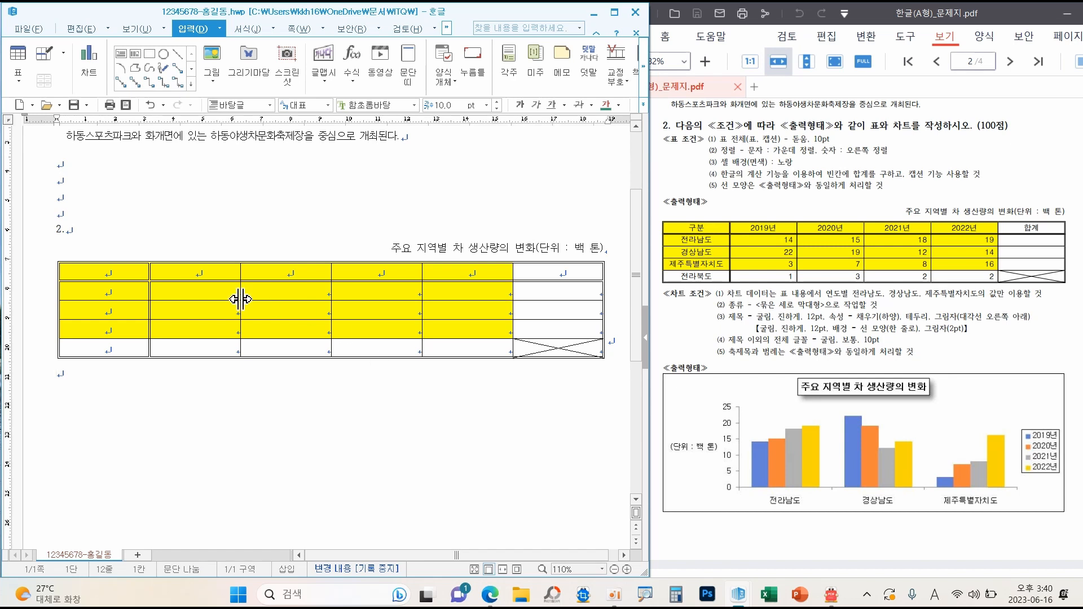
Enter the headers 구분, 2019년 to 2022년 and 합계, plus the 전라남도, 경상남도, 제주특별자치도 and 전라북도 figures from the exam sheet
click(113, 274)
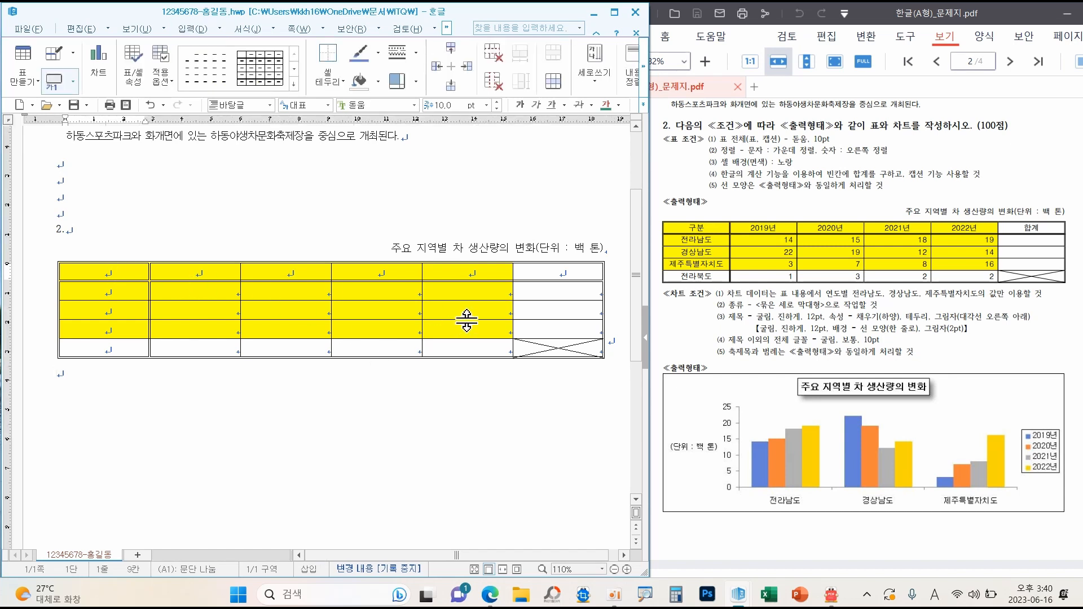
text(구분	2019년	2020년	2021년	2022년 전라남도	14	15	18	19 경상남도	22	19	12	14 제주특별자치도	3	7	8	16 전라북도	1	3	2	2)
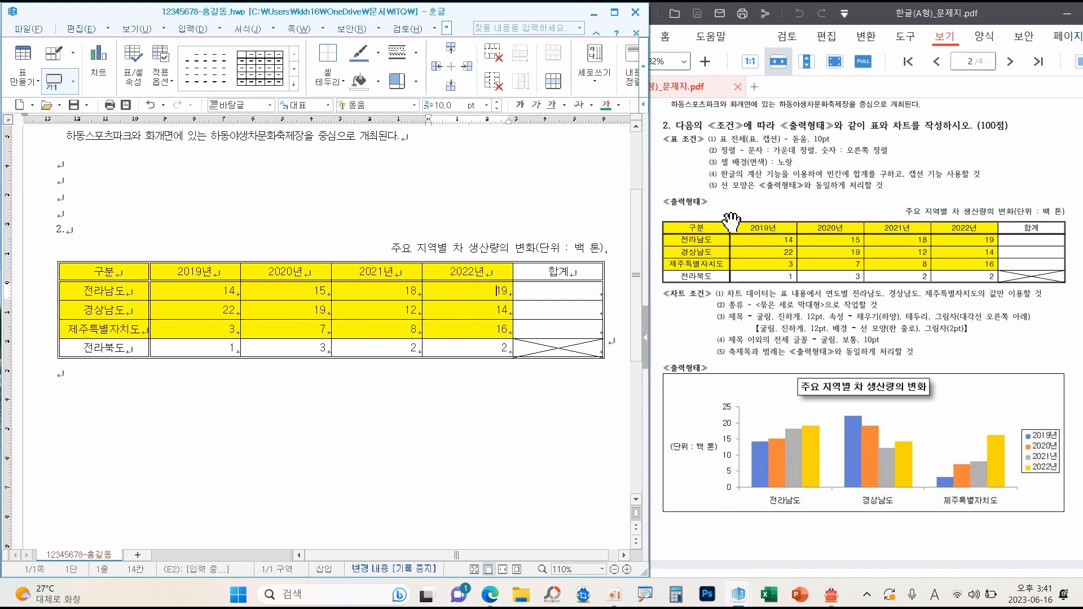
Calculate the 합계 cells for 전라남도, 경상남도 and 제주특별자치도 with the block sum (블록 합계) over their yearly figures
drag(838, 178, 875, 178)
drag(223, 291, 540, 332)
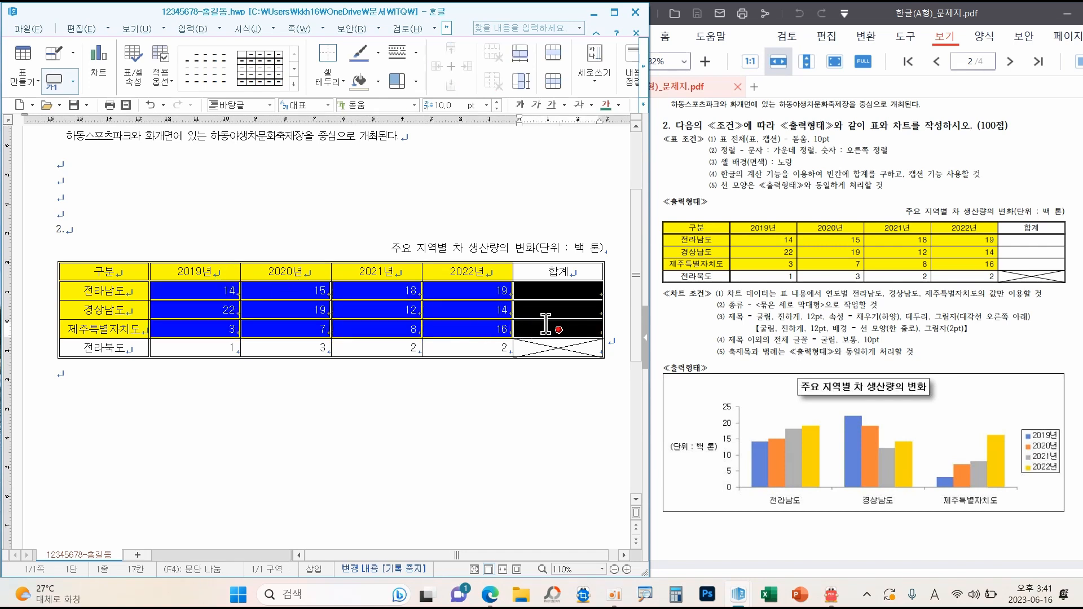
right_click(397, 307)
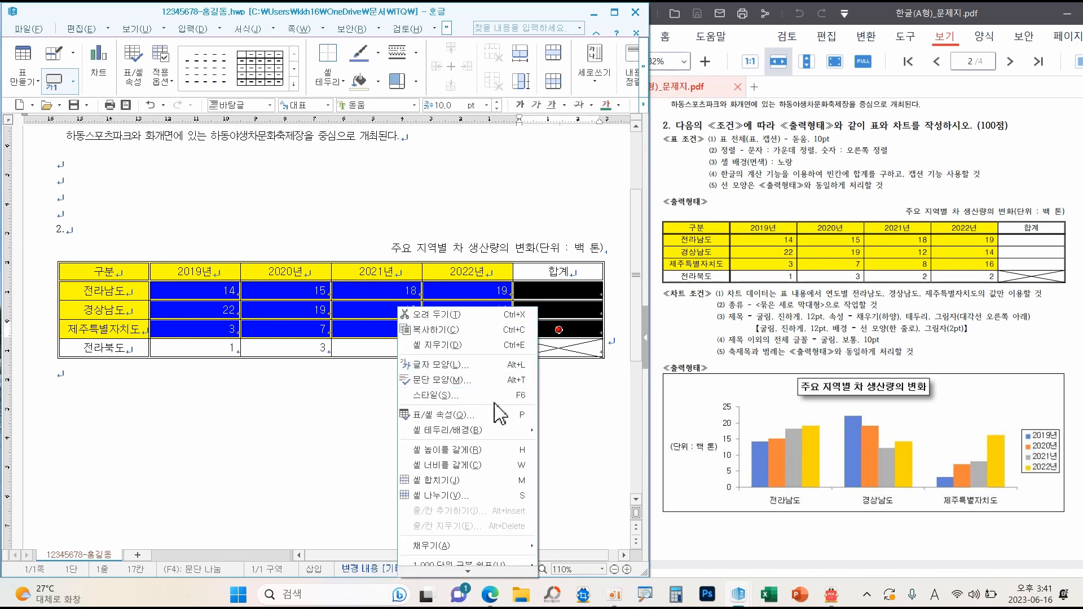
mouse_move(458, 573)
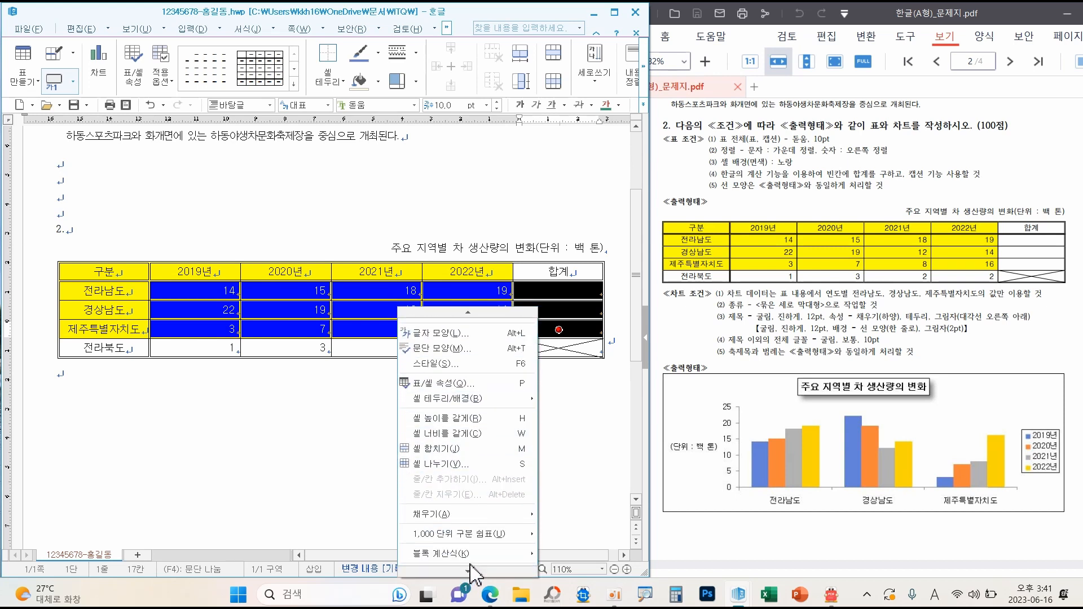
mouse_move(445, 556)
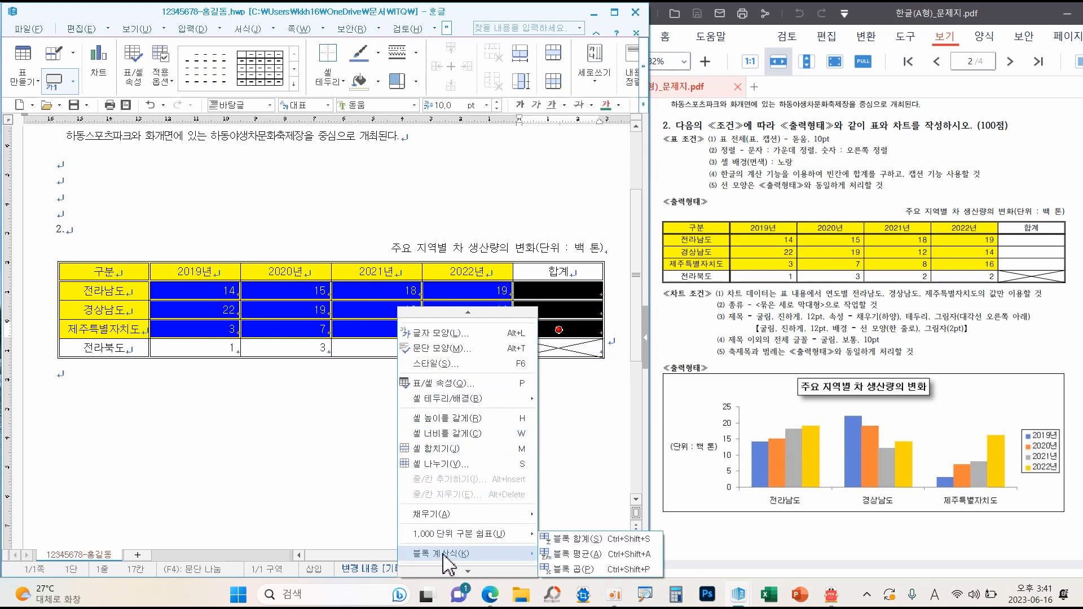
click(575, 539)
click(338, 422)
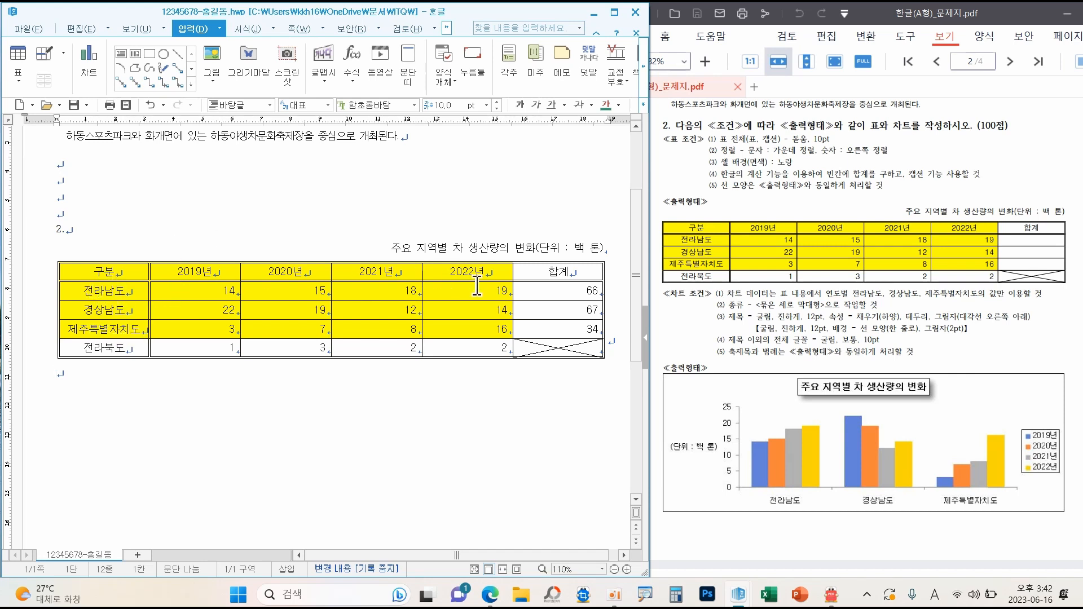
Create a chart from the yellow table cells, covering 구분 through 제주특별자치도 for 2019년 to 2022년
click(121, 270)
drag(120, 270, 463, 330)
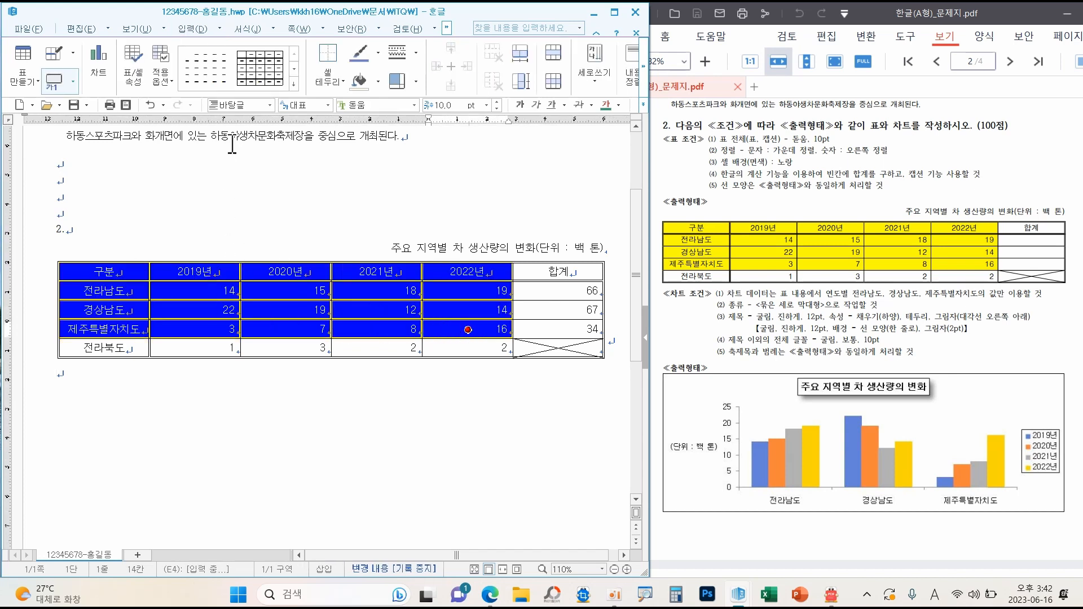
click(192, 31)
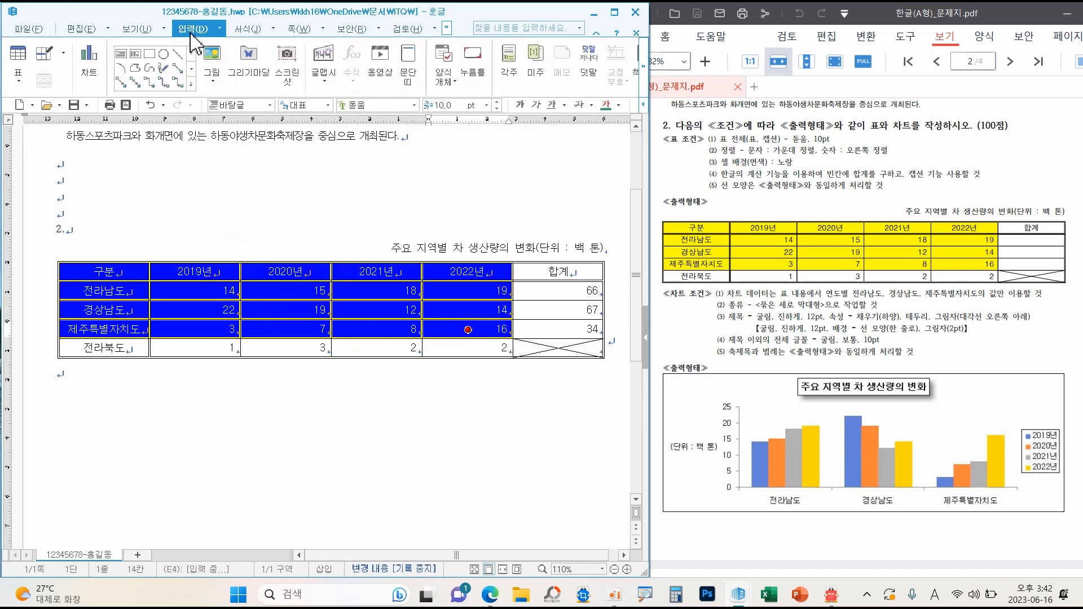
click(87, 80)
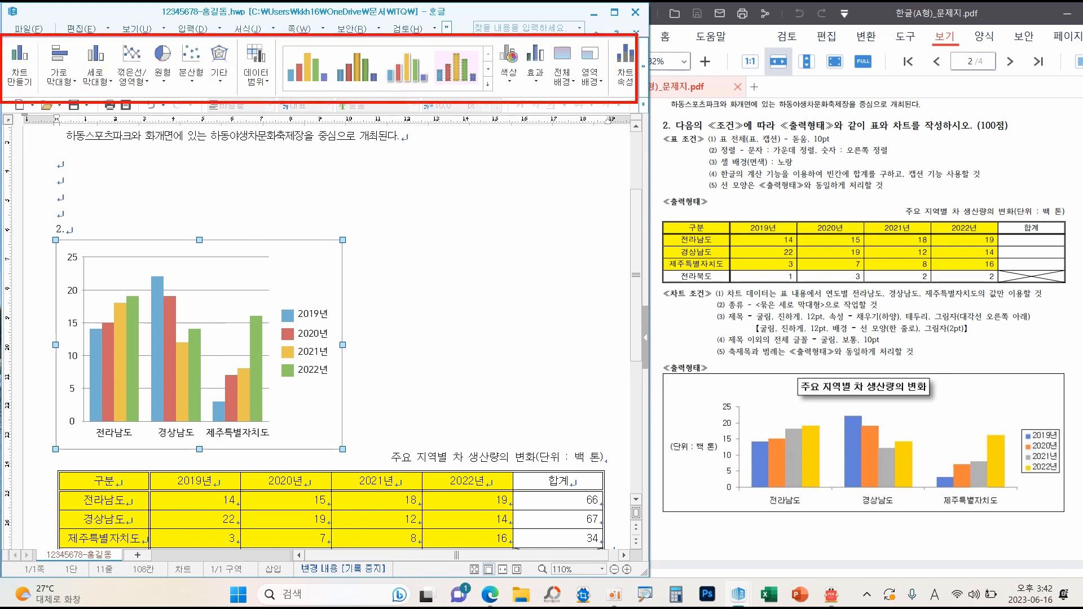
Set the new chart to be treated as a character (글자처럼 취급) so it flows with the text
click(644, 79)
click(645, 82)
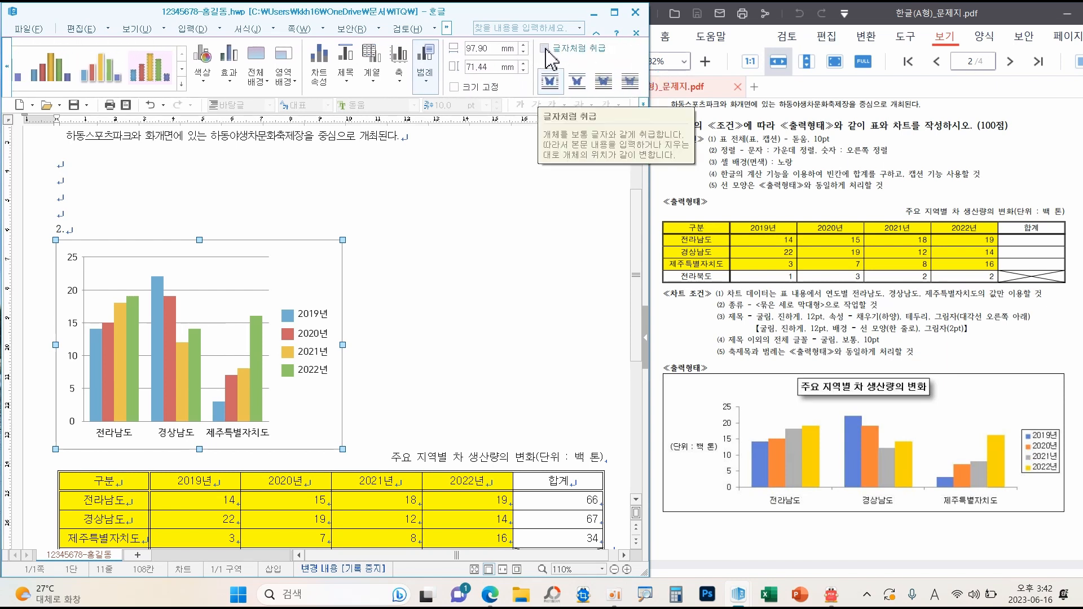
click(446, 27)
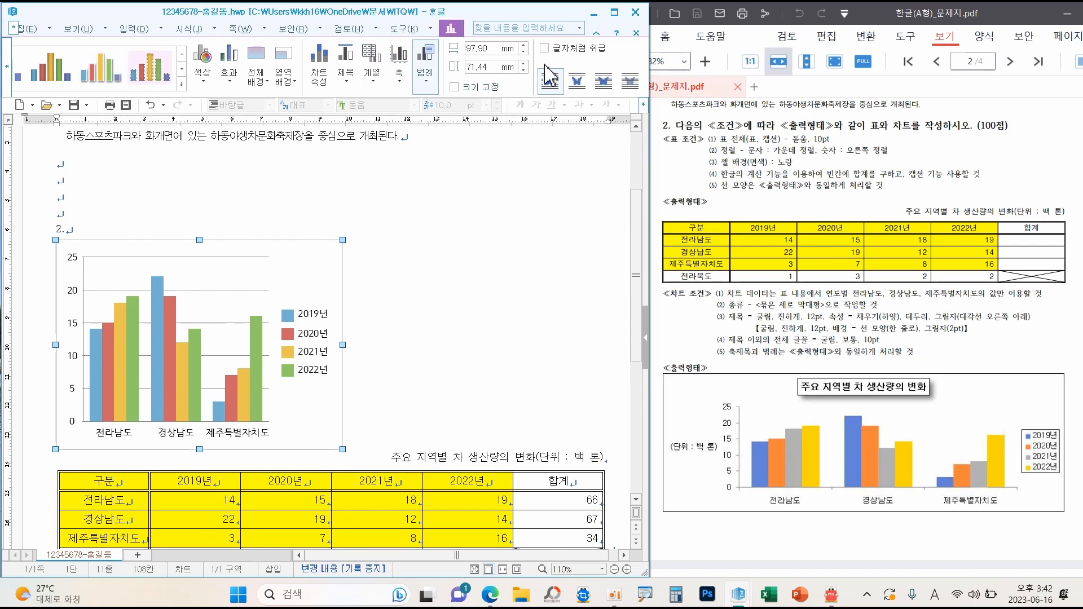
click(132, 34)
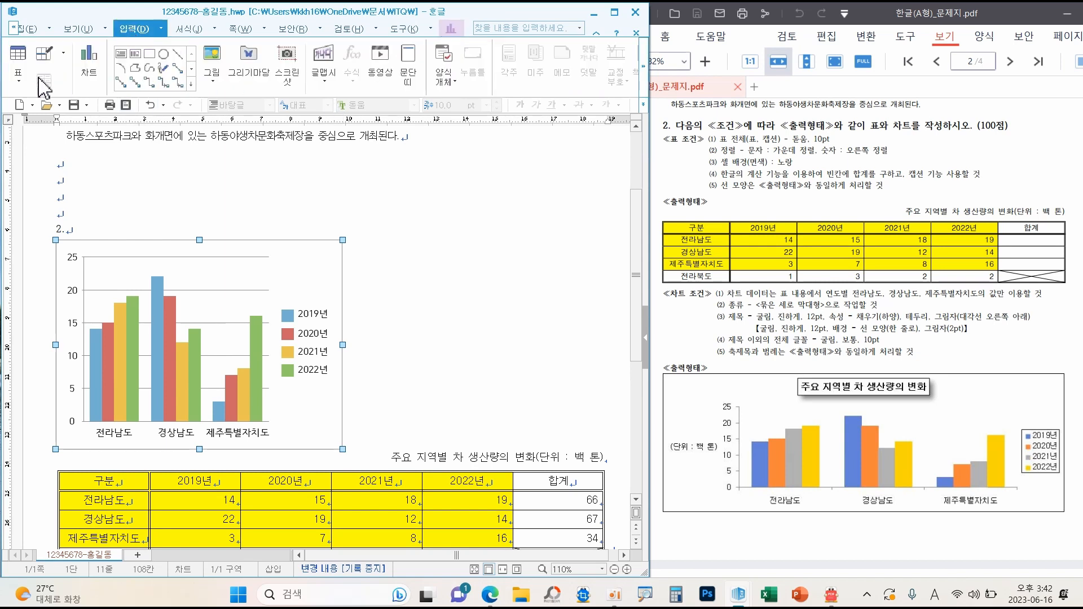
click(452, 32)
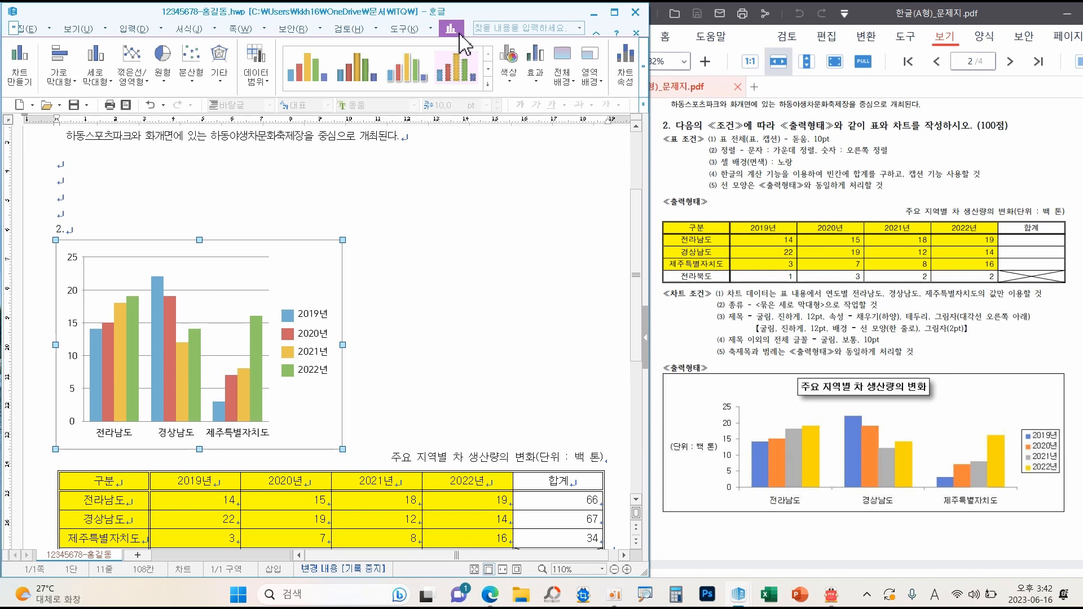
drag(460, 37, 468, 23)
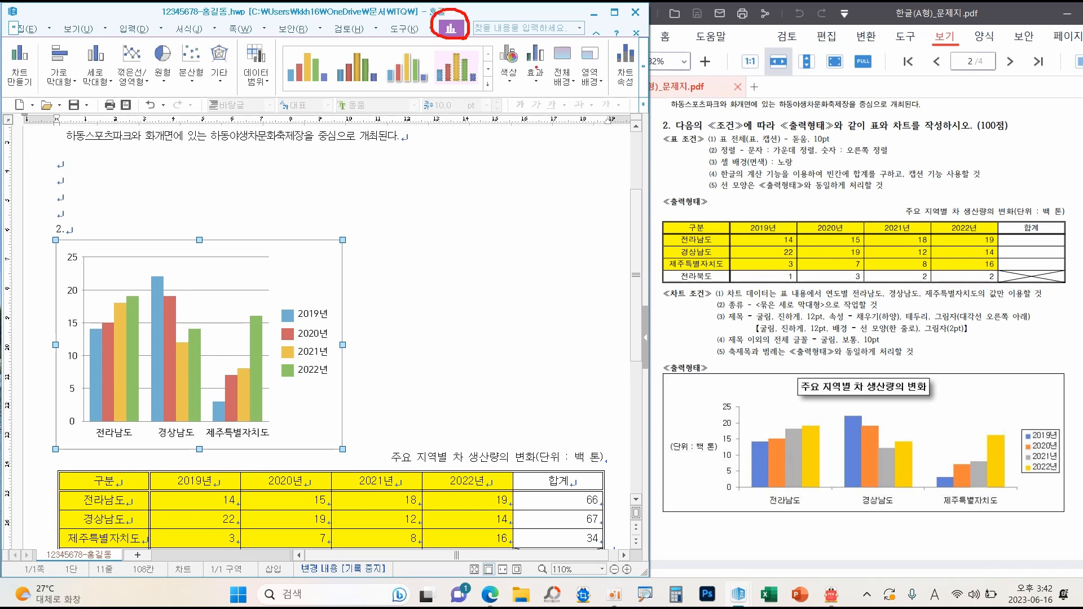
click(644, 90)
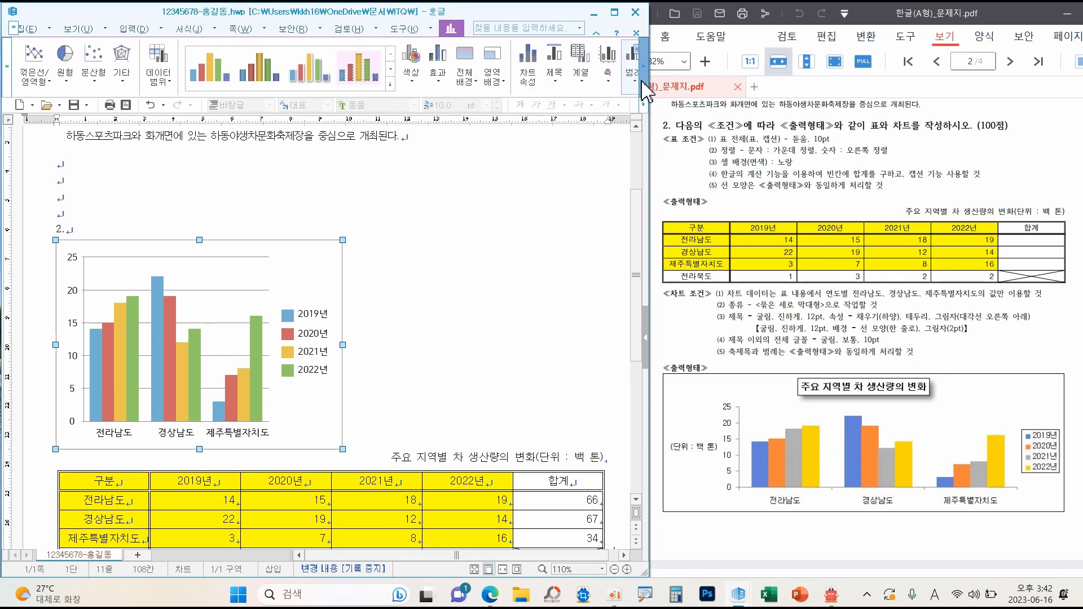
click(644, 91)
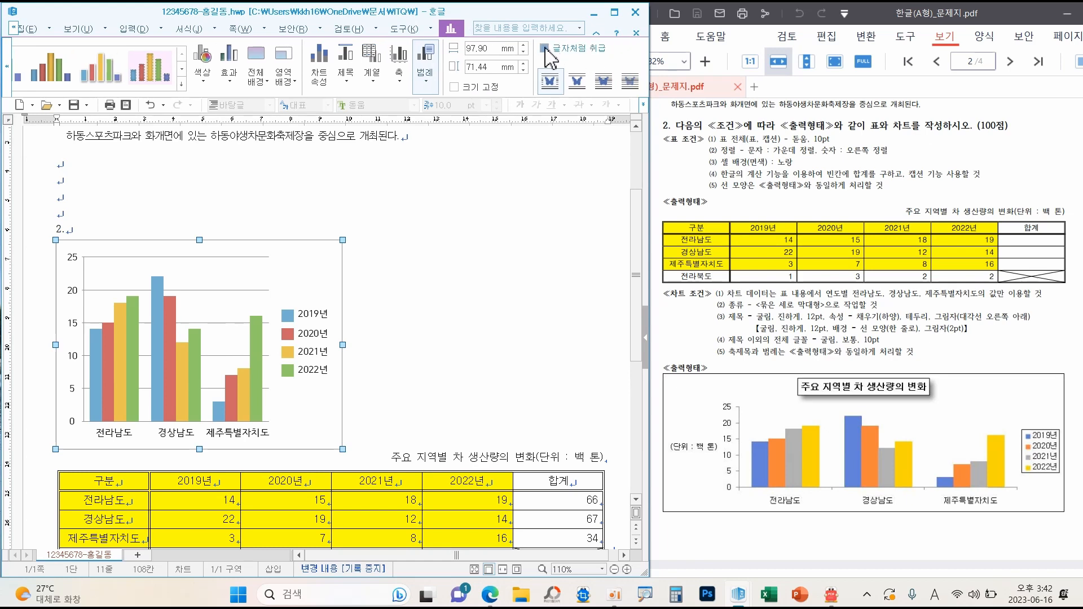
click(544, 49)
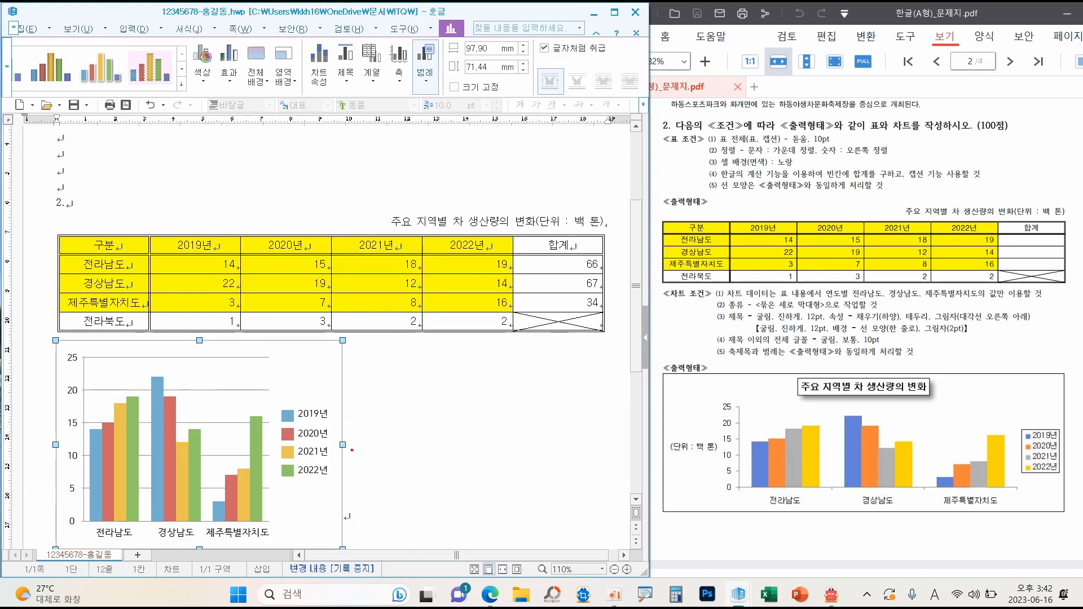
Widen the chart to about 187 mm so it matches the table's width
drag(330, 445, 602, 450)
key(Escape)
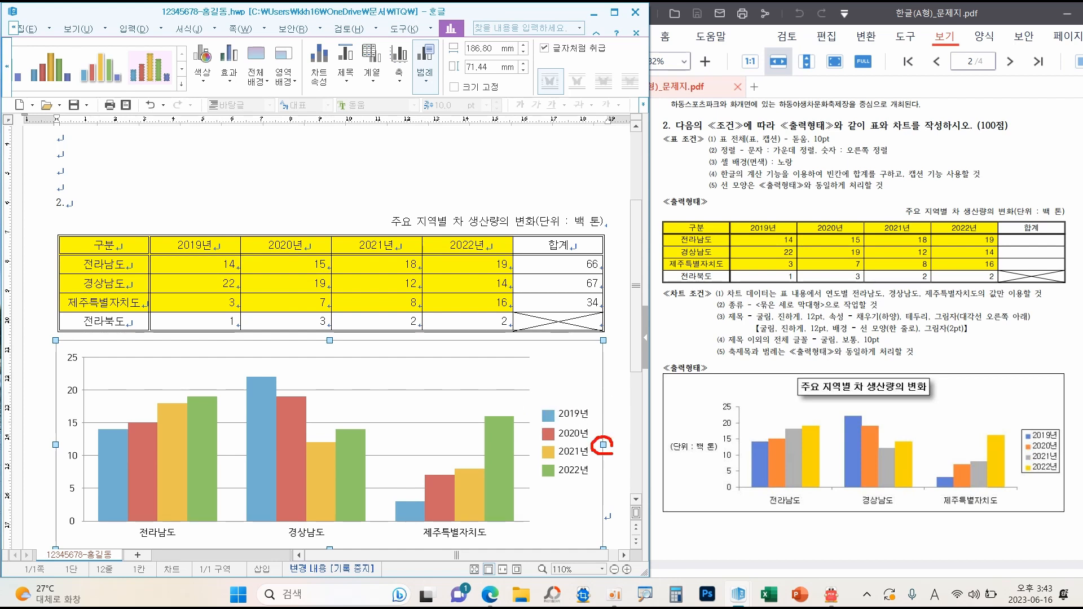
right_click(561, 367)
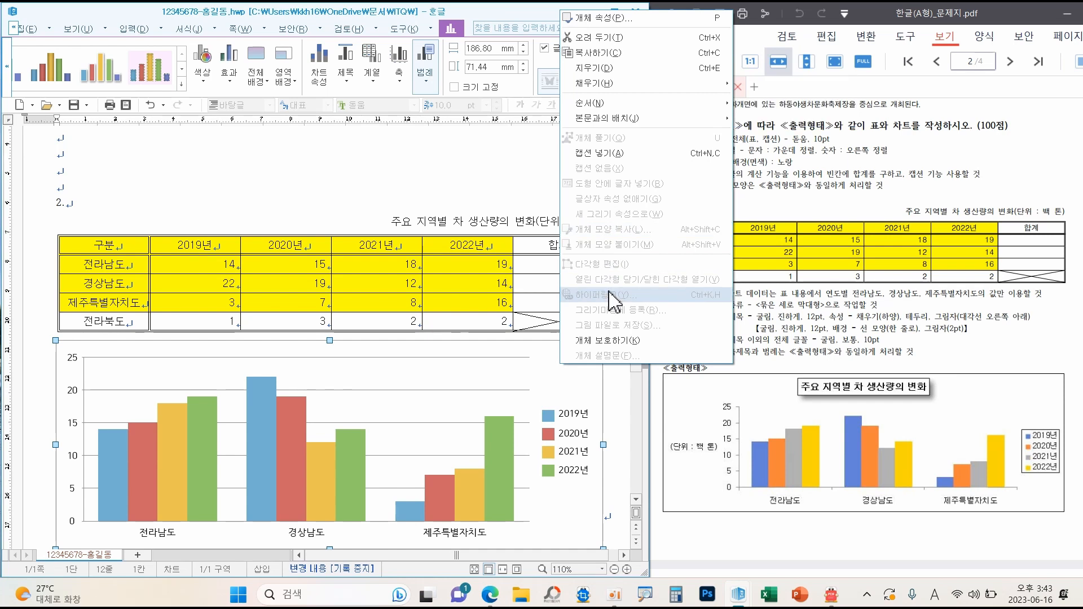
key(Escape)
right_click(561, 373)
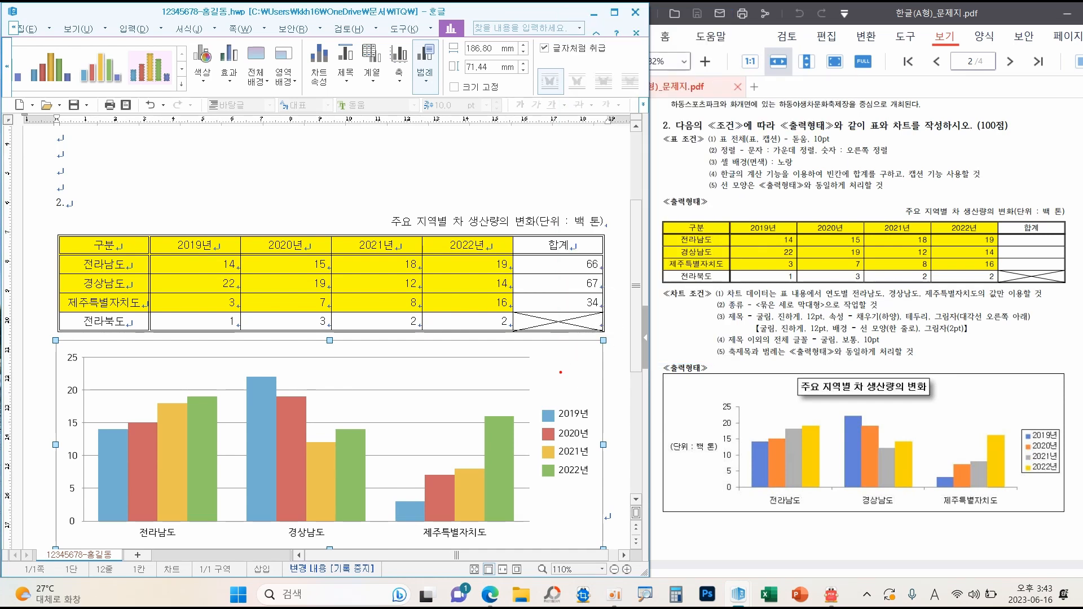
drag(562, 379, 578, 350)
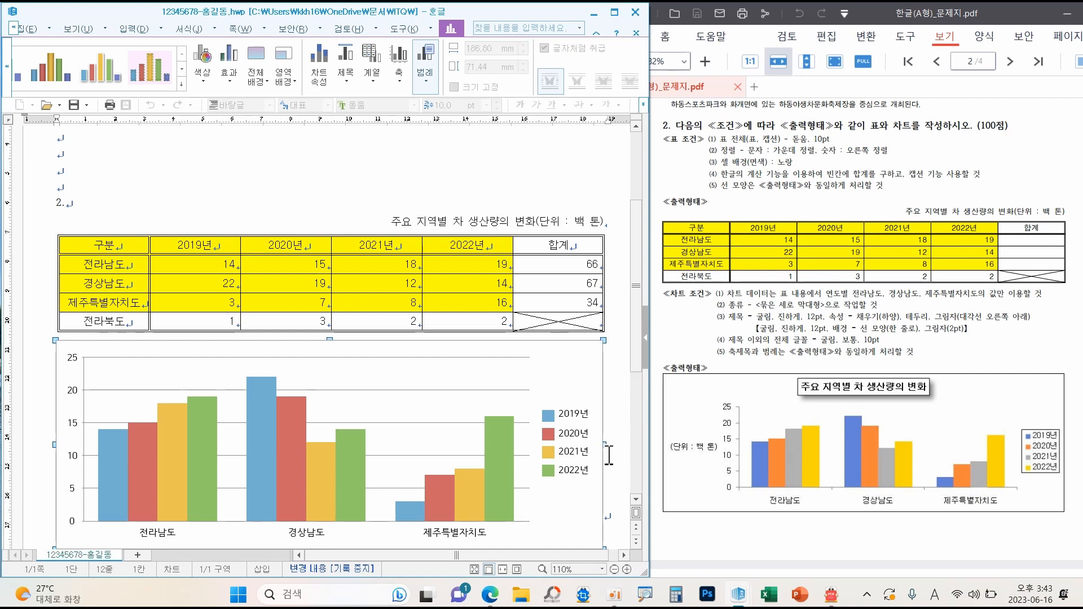
mouse_move(607, 459)
mouse_down()
mouse_move(619, 442)
mouse_move(612, 461)
mouse_up()
scroll(598, 389, down, 1)
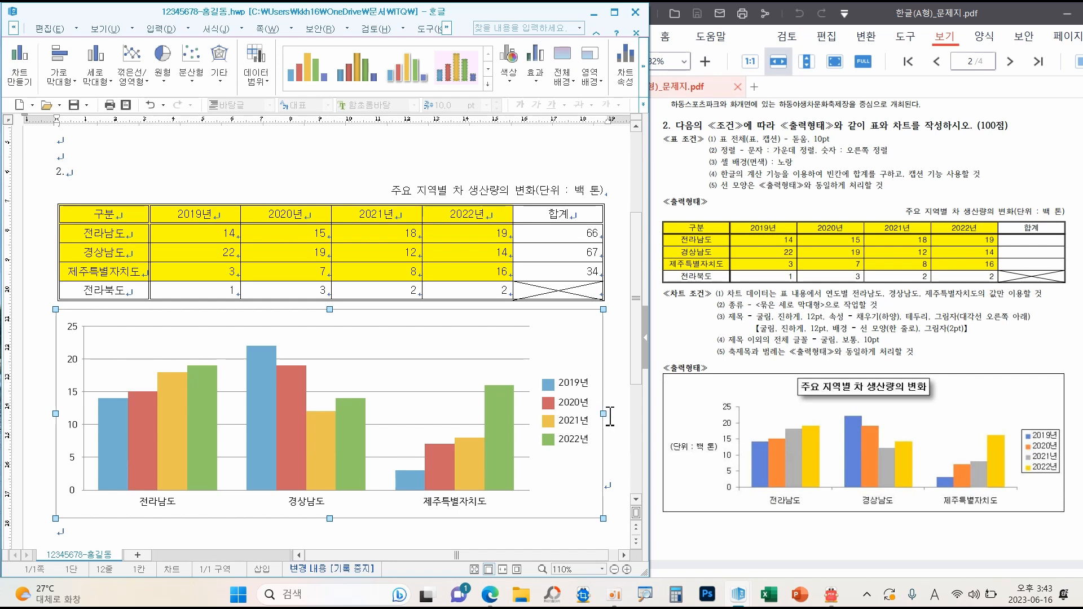
Start the chart wizard in chart editing mode, keep the clustered vertical bar type (묶은 세로 막대형), and set the data direction to 열
double_click(569, 351)
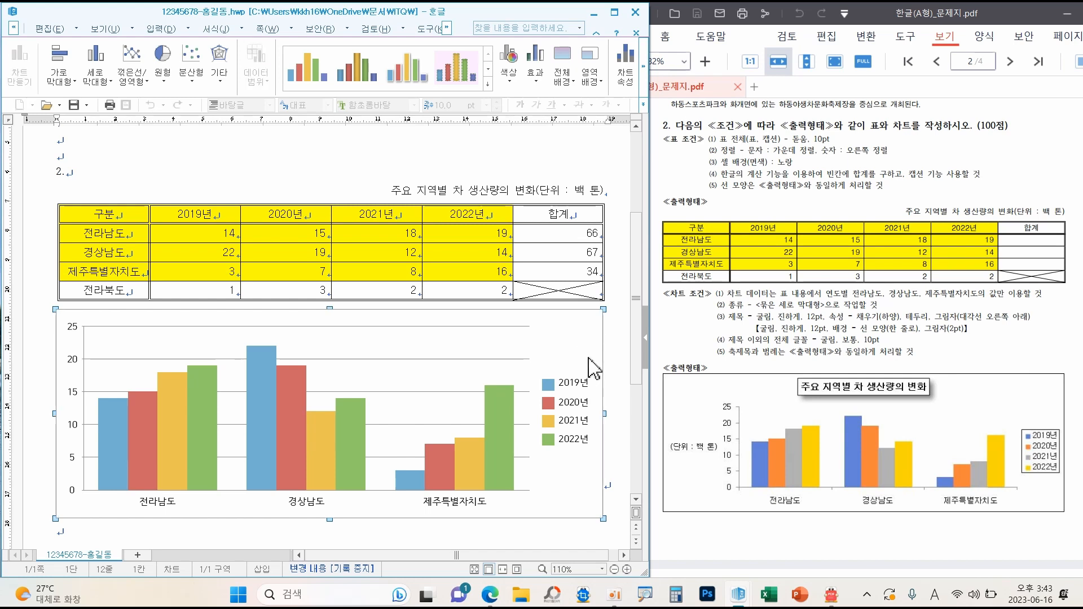
right_click(558, 332)
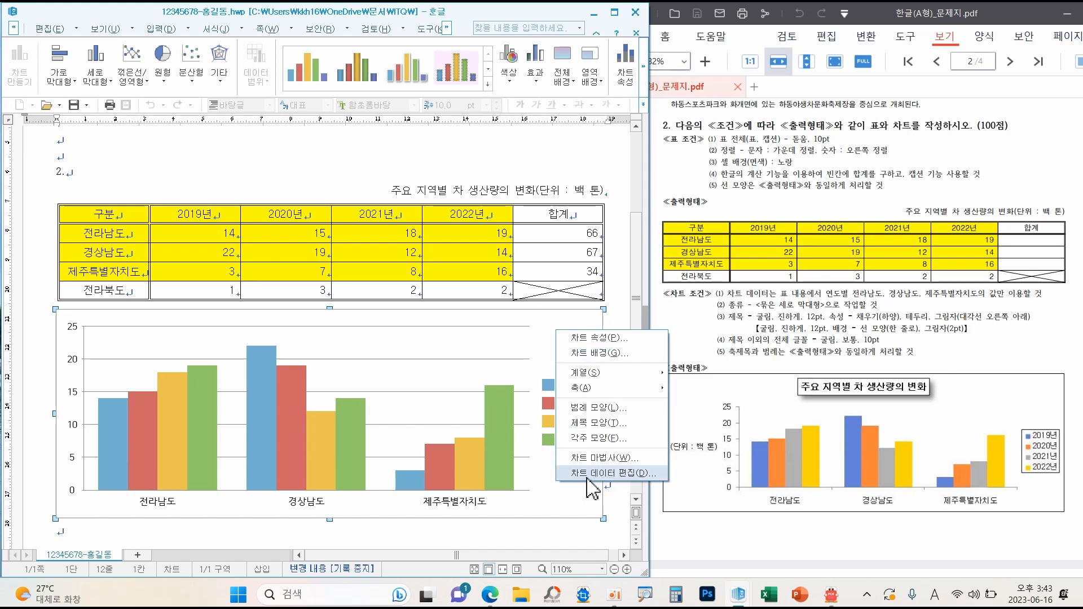
click(604, 458)
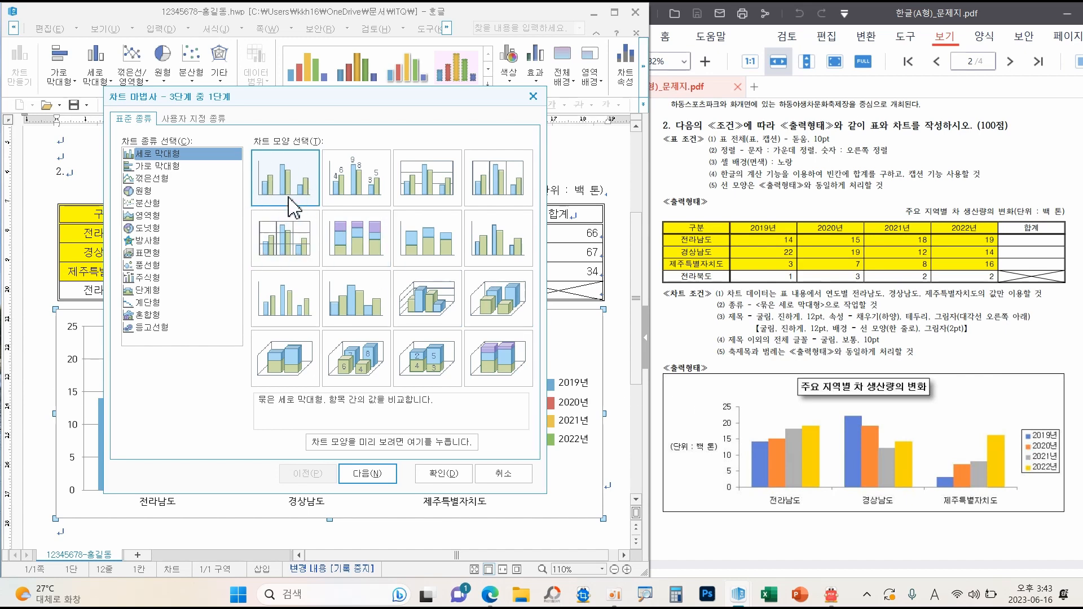
click(368, 474)
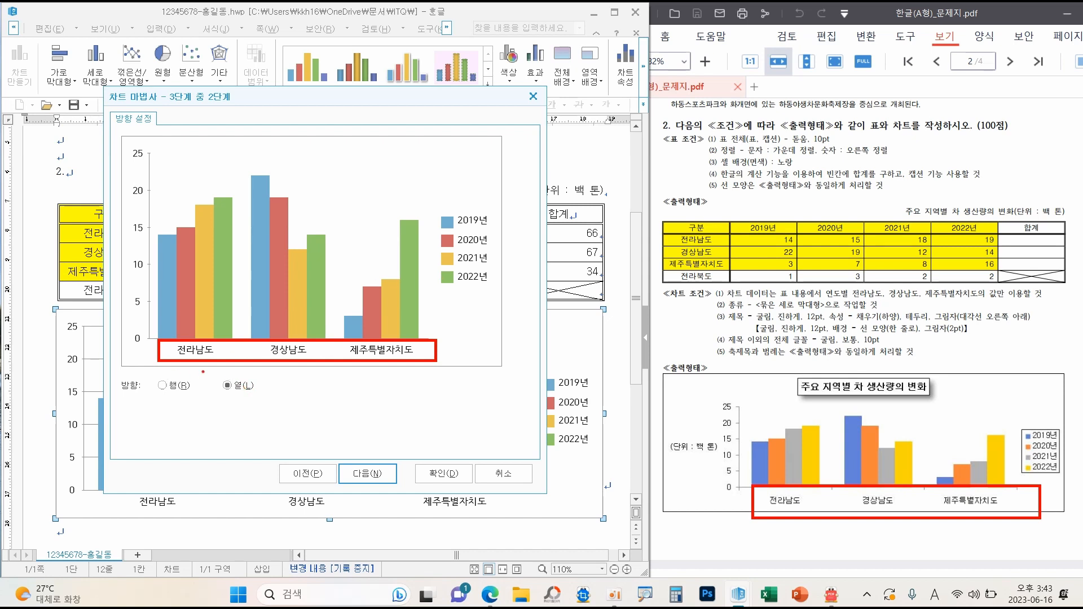
click(163, 386)
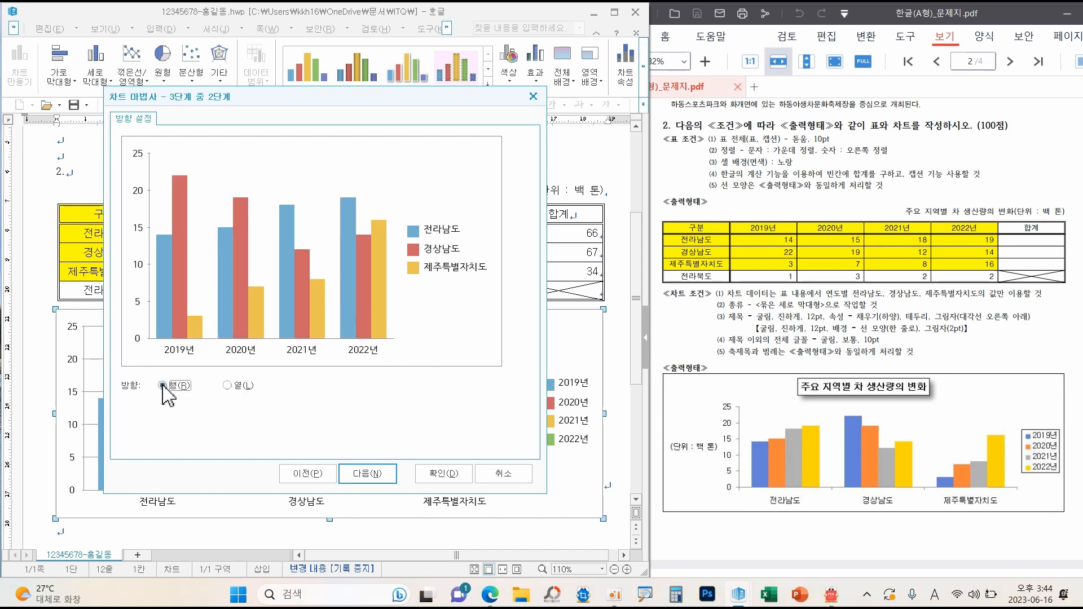
click(246, 387)
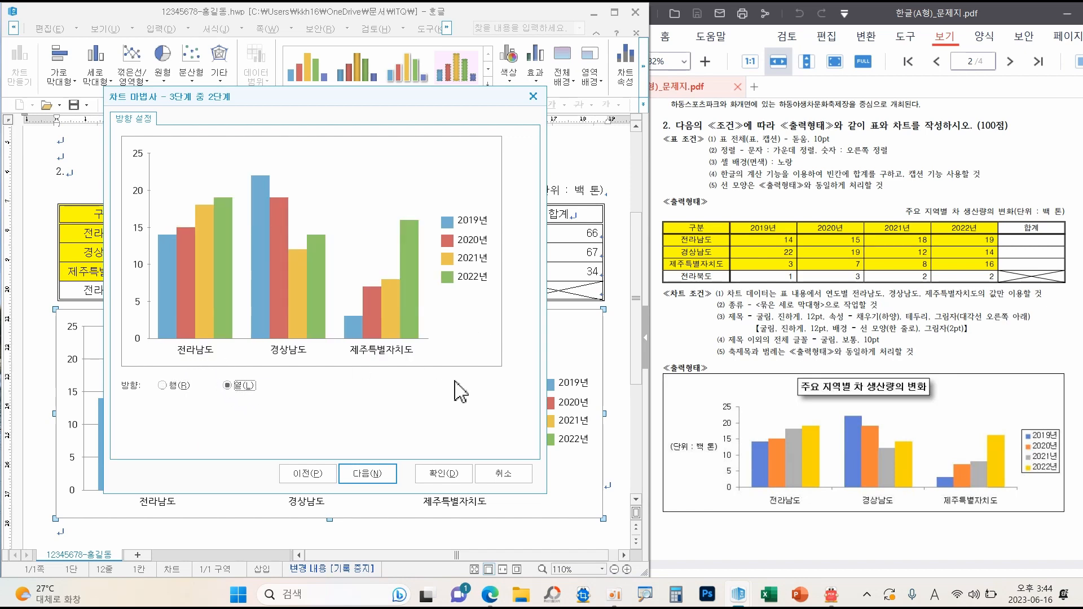
Give the chart the title 주요 지역별 차 생산량의 변화 and the Y axis title (단위 : 백 톤), keeping the legend on the right (오른쪽)
click(375, 474)
click(206, 152)
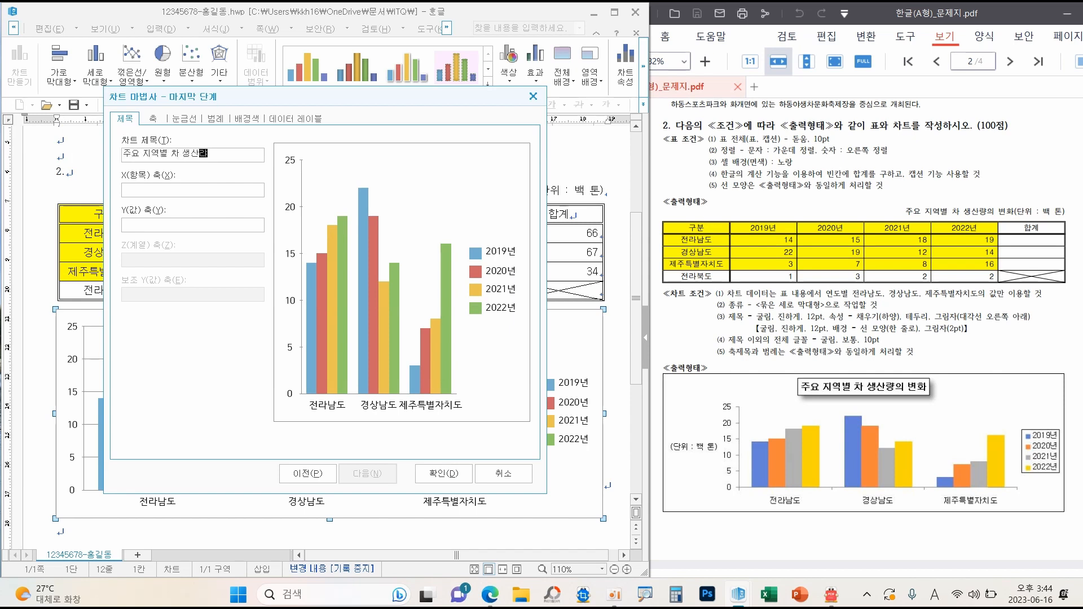
key(Tab)
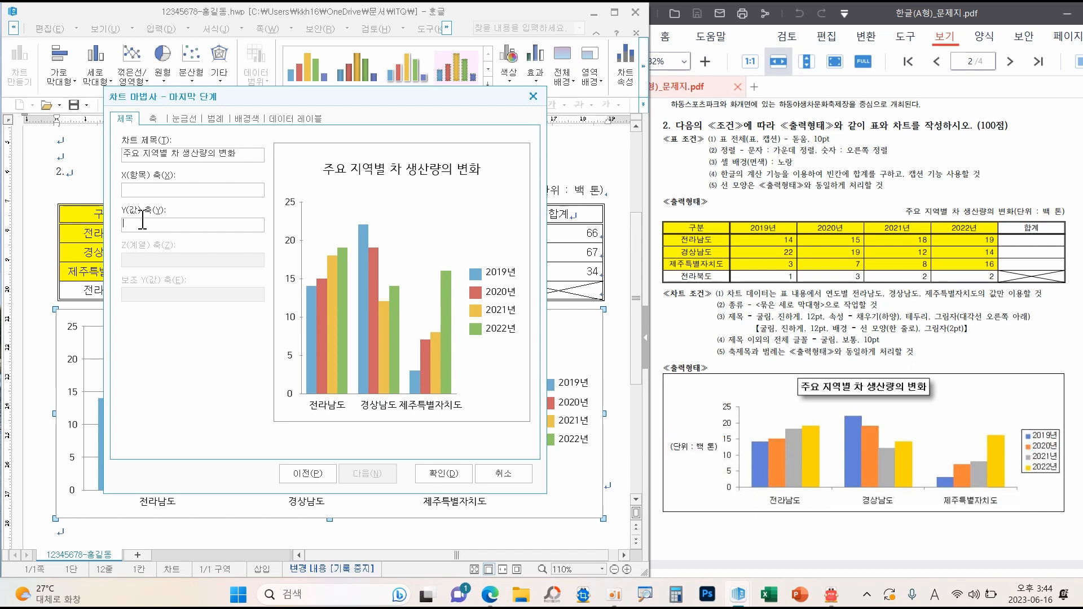
text(ㅏㄴㅇㅜ)
click(216, 120)
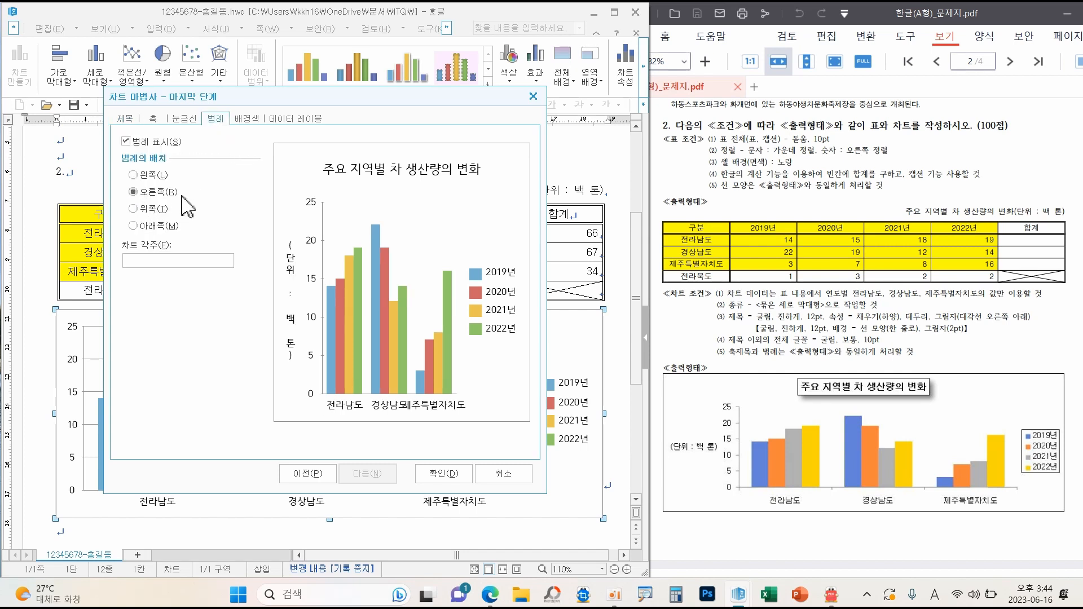
click(444, 474)
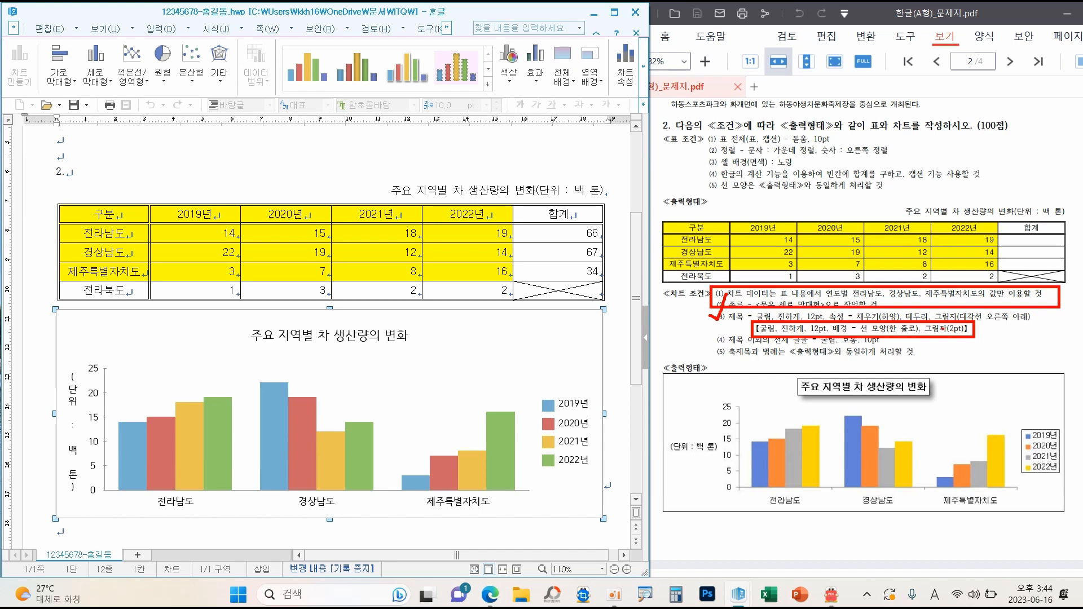
Give the chart title a single-line border (한 줄로) and a 2 pt shadow, as the exam sheet requires
click(375, 345)
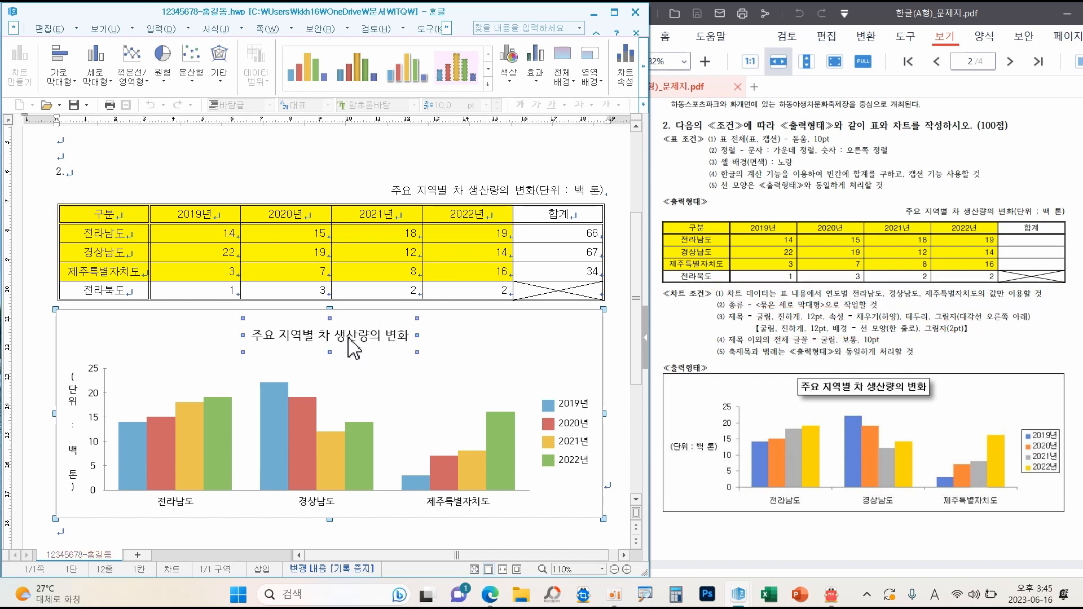
double_click(354, 349)
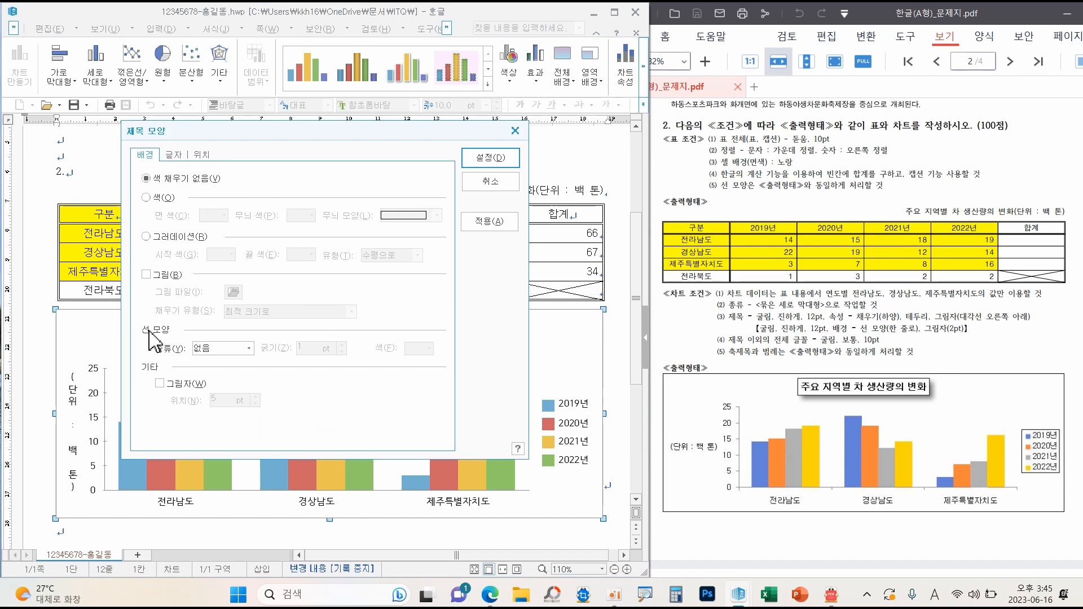
key(ctrl+2)
drag(136, 319, 268, 364)
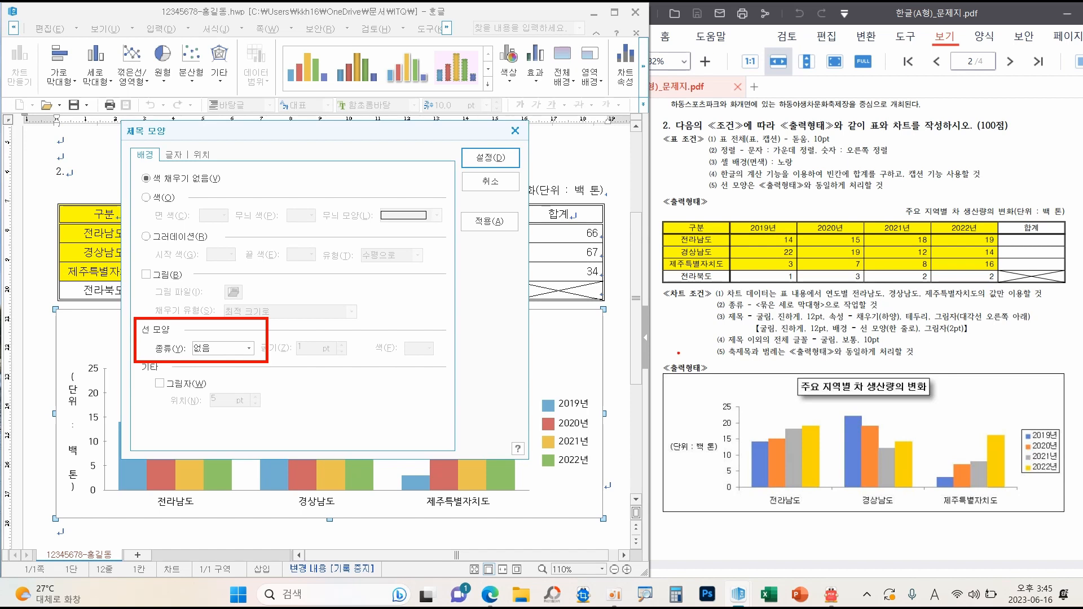
drag(937, 335, 965, 333)
drag(158, 394, 215, 391)
key(Escape)
click(249, 348)
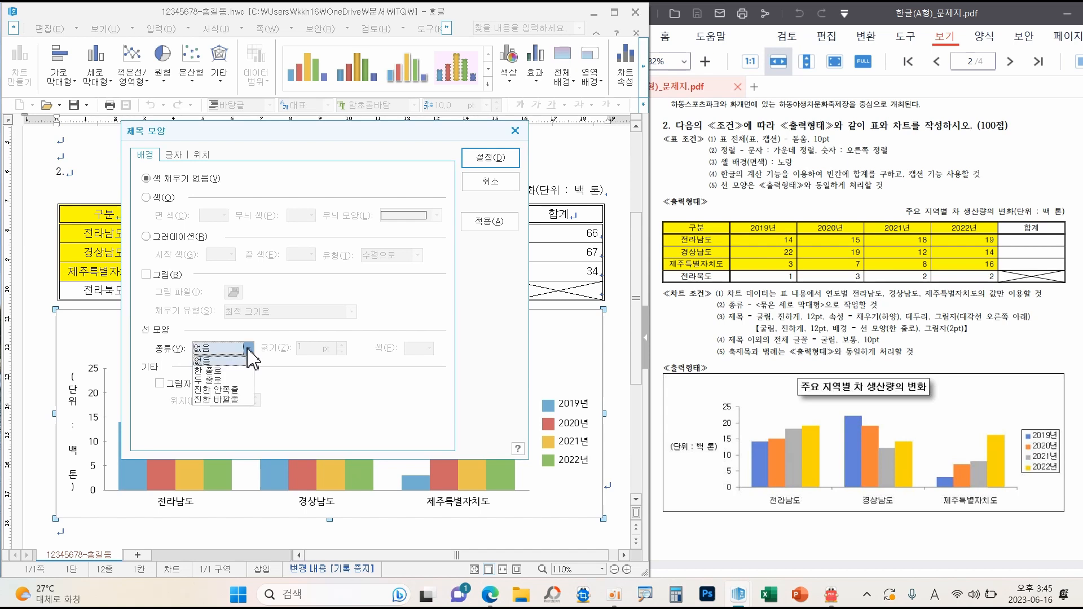
click(208, 370)
click(190, 385)
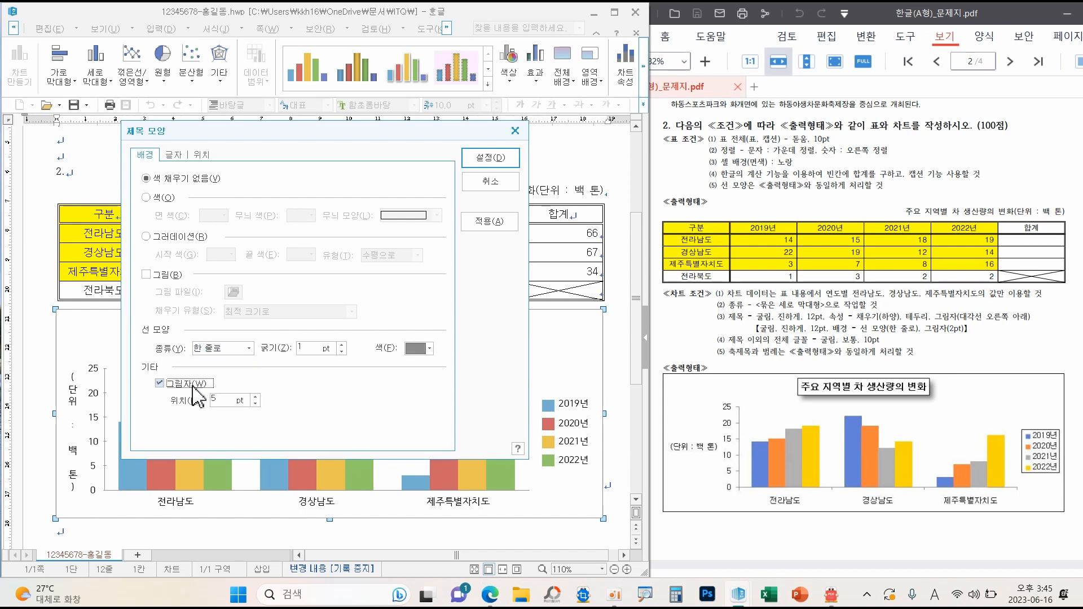
double_click(256, 404)
Set the chart title's font to 굴림
click(173, 156)
click(292, 353)
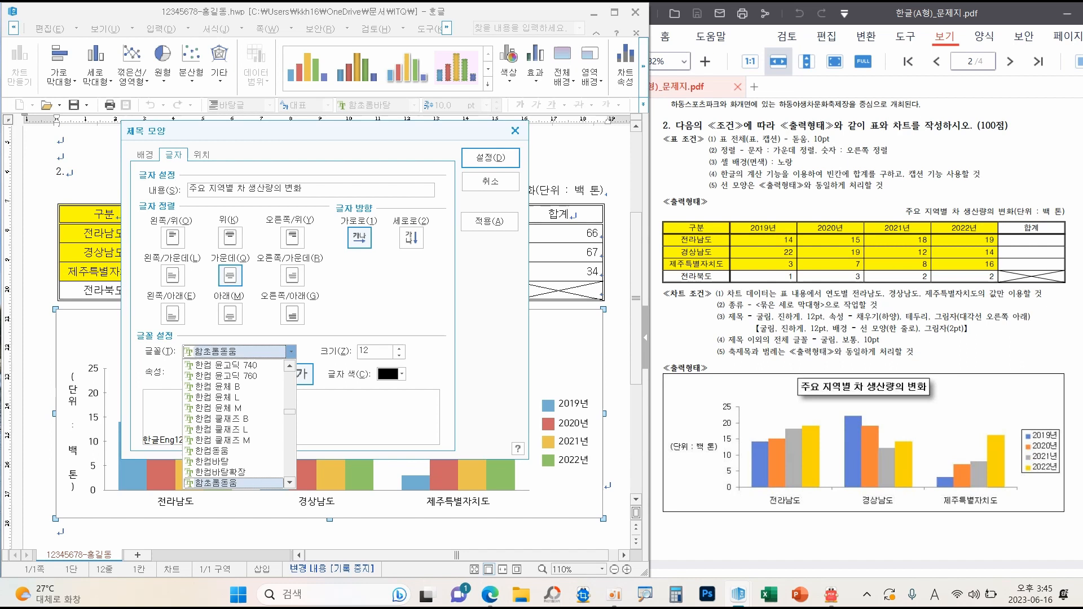
scroll(237, 429, up, 10)
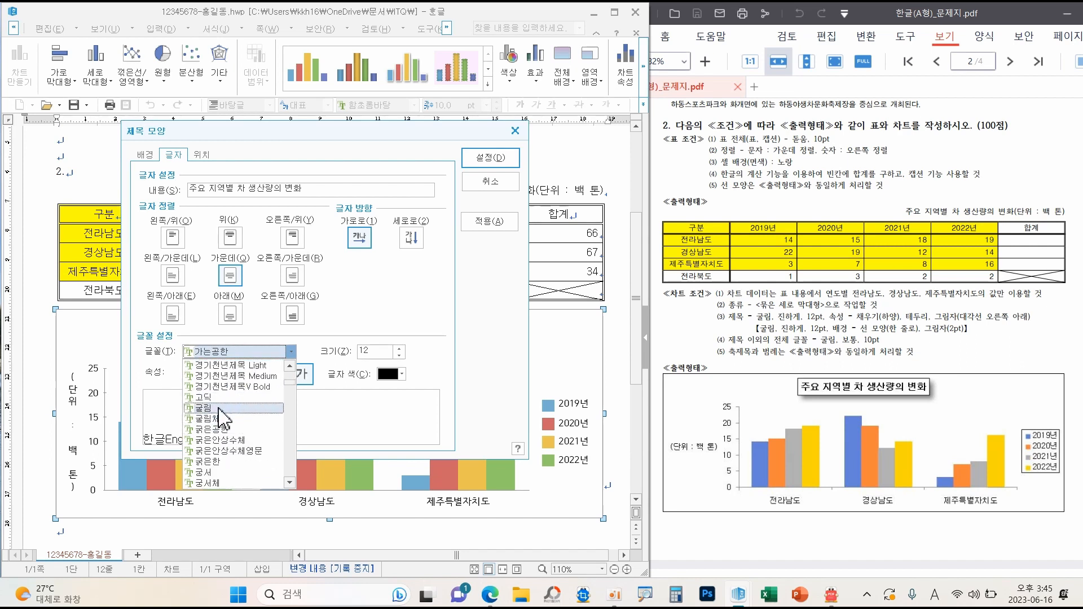
click(210, 409)
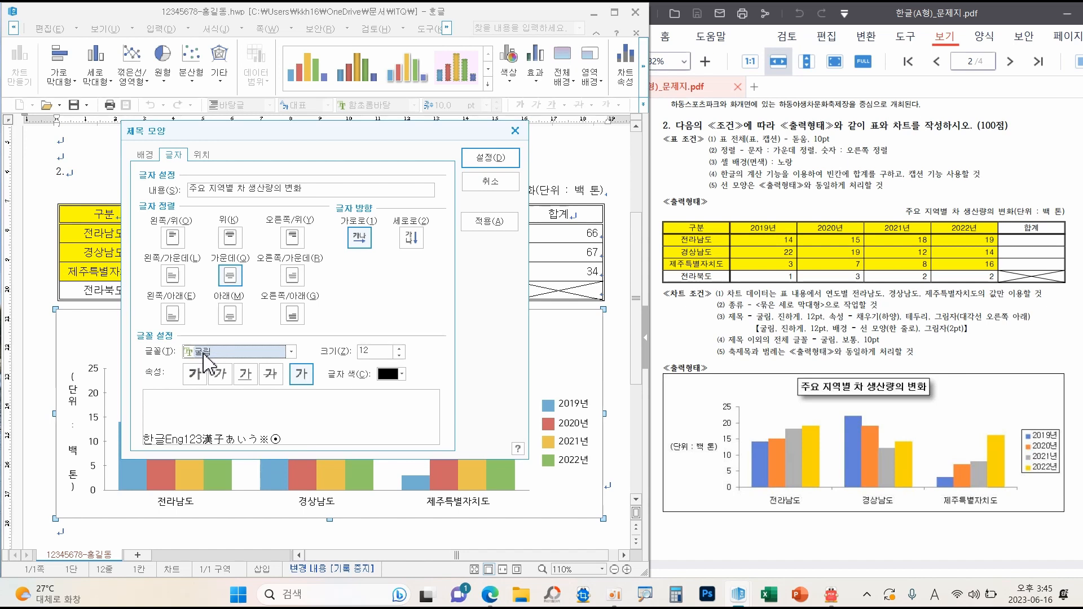
Try jumping through the title's font list by letter, and pick 굴림 again
click(226, 354)
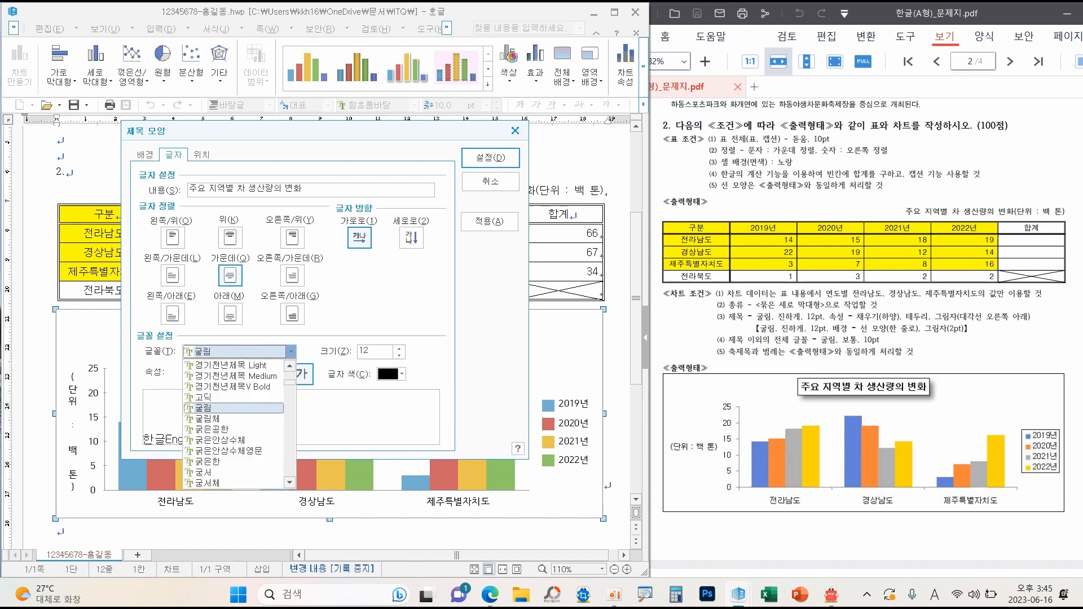
key(e)
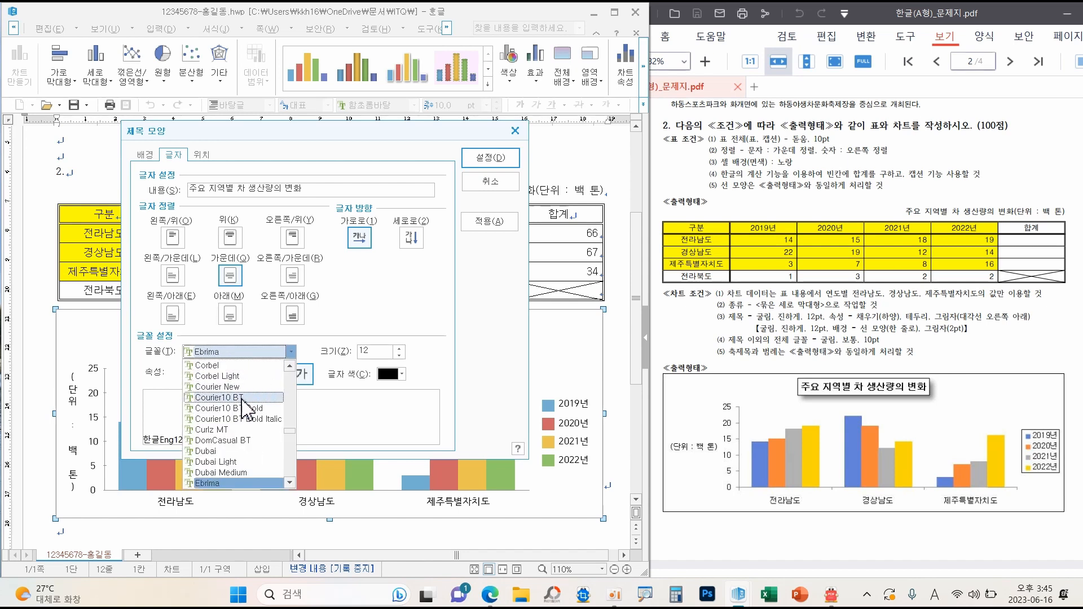
drag(291, 431, 294, 386)
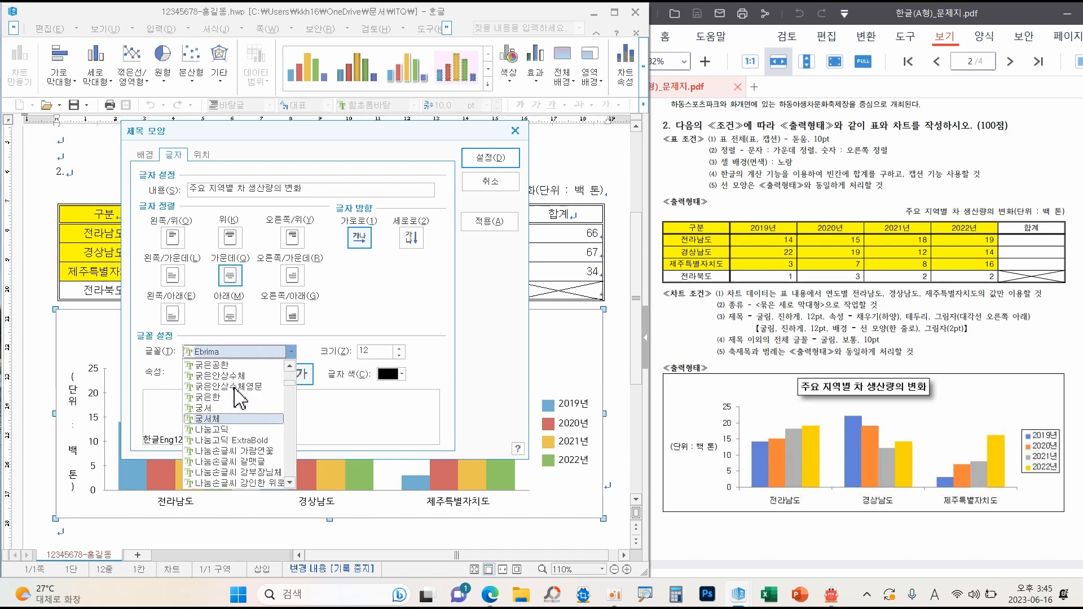
scroll(229, 408, up, 2)
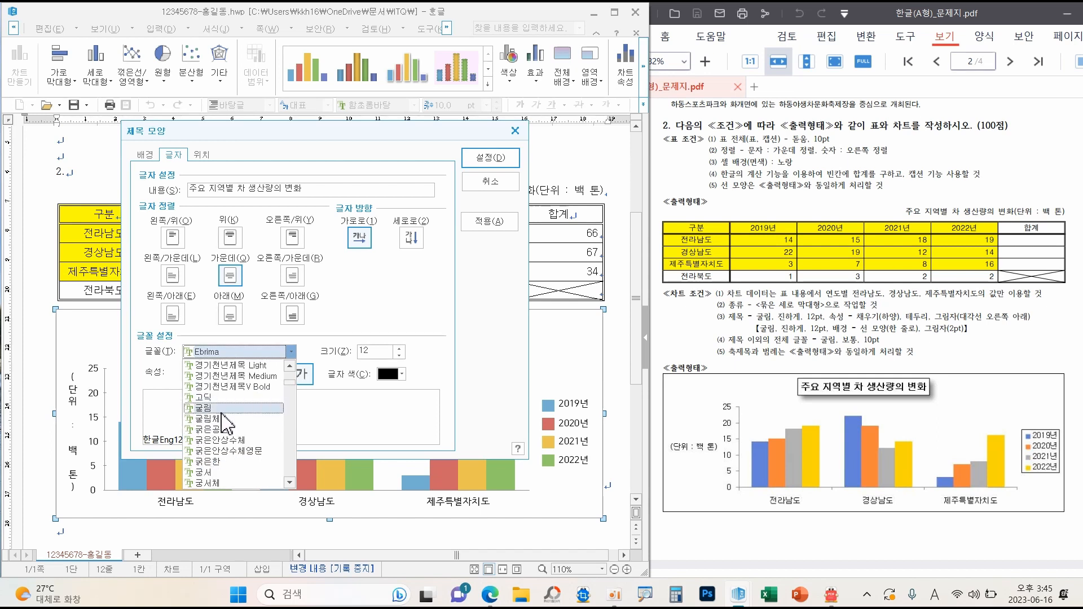
click(210, 407)
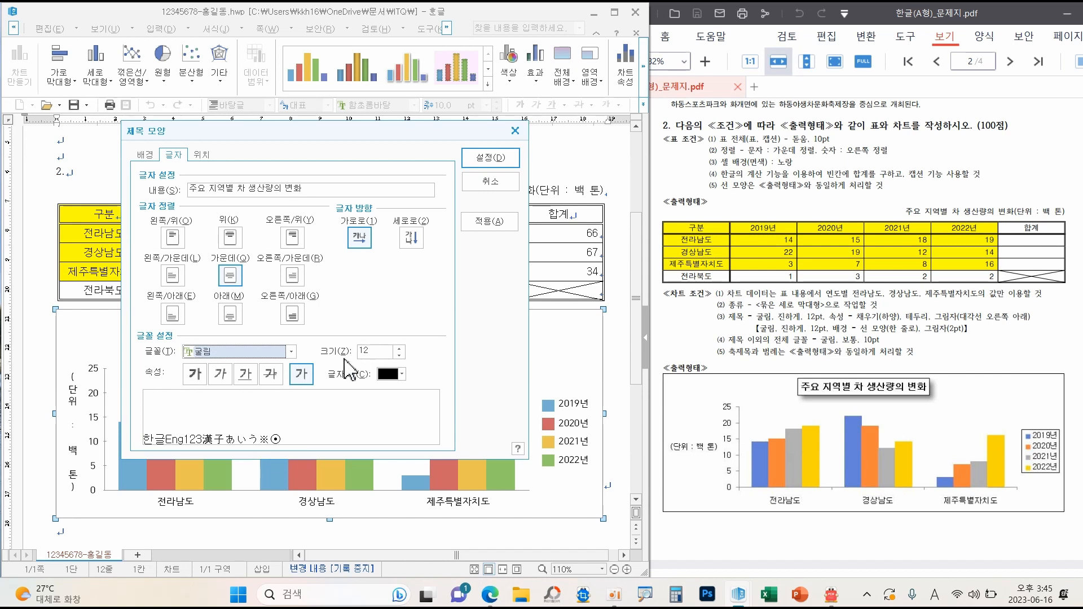
Make the chart title bold and apply the title formatting
click(204, 382)
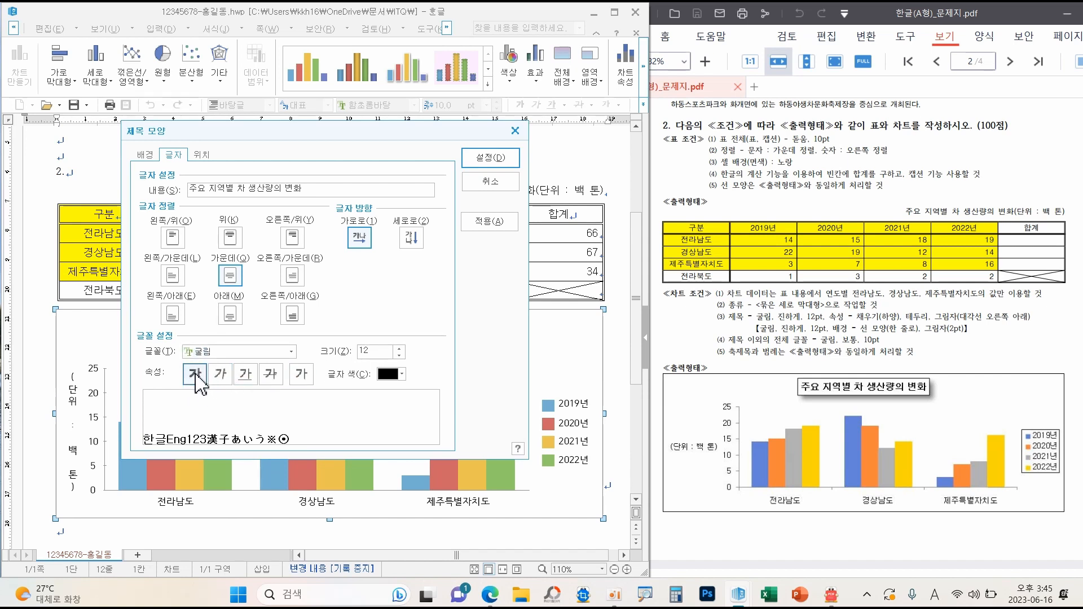
drag(189, 366, 217, 344)
click(490, 158)
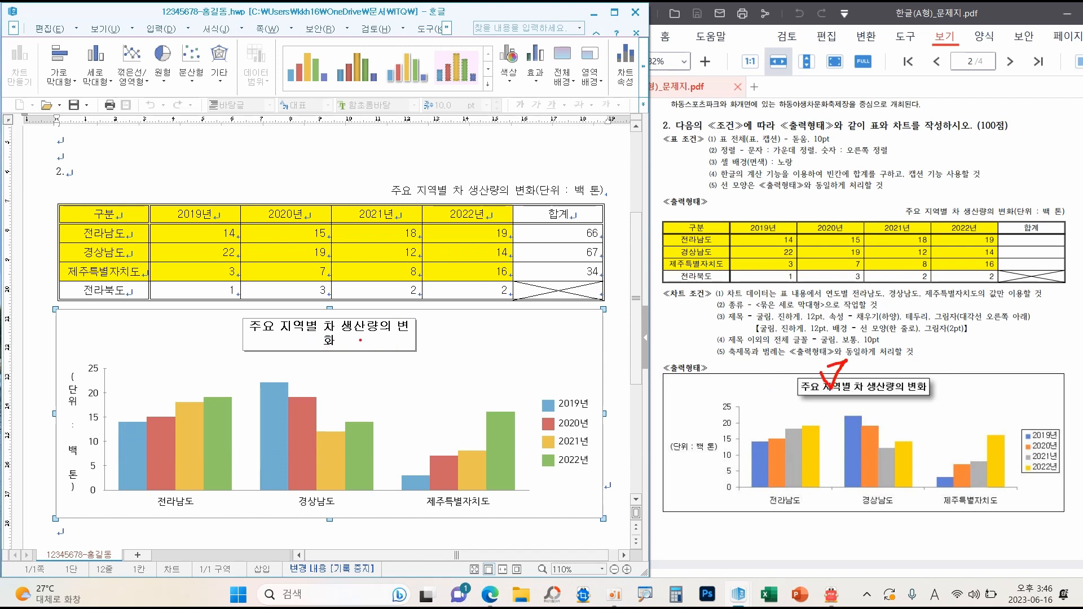
Set the chart title's position to 위 so the title fits on one line
click(387, 349)
double_click(361, 342)
click(203, 159)
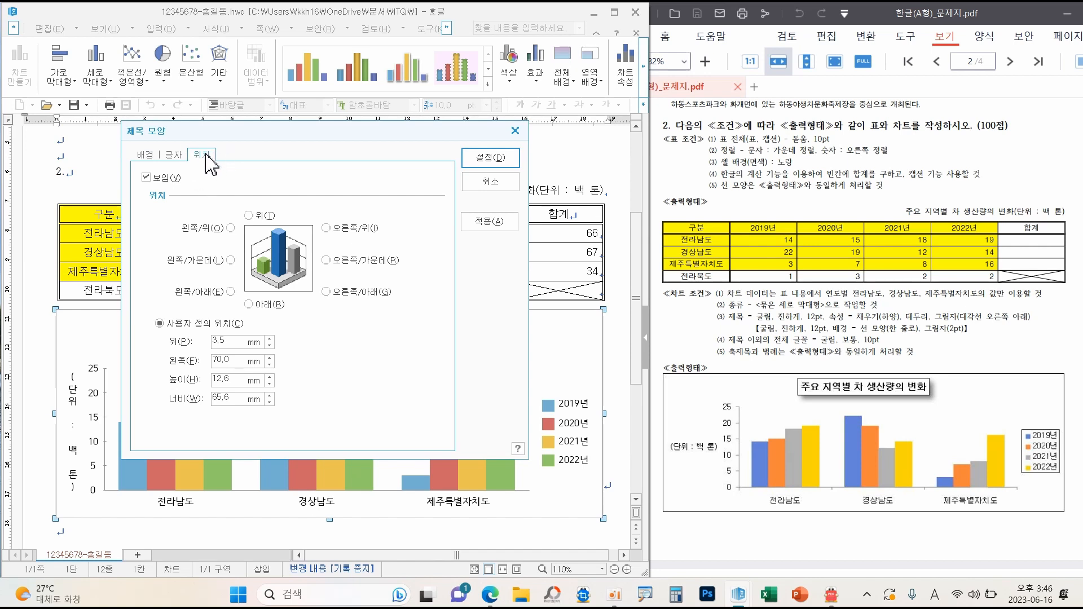
mouse_move(275, 227)
mouse_down()
mouse_move(243, 196)
mouse_move(287, 221)
mouse_up()
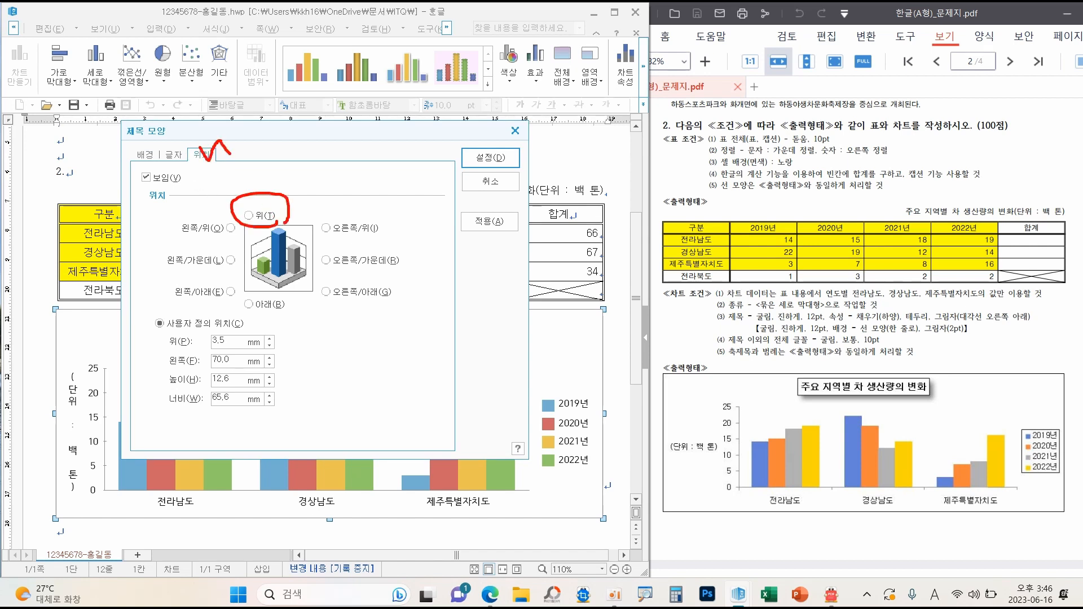
click(249, 216)
click(482, 158)
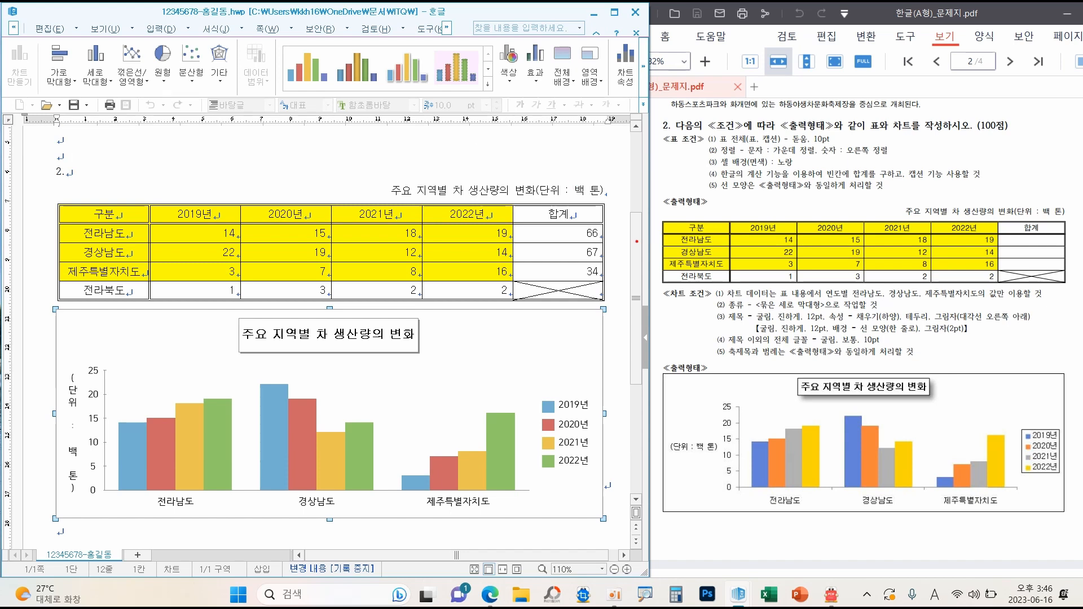
Set the Y axis title (단위 : 백 톤) to horizontal text (가로로) in 굴림, 10 pt
mouse_move(704, 327)
mouse_down()
mouse_move(897, 368)
mouse_move(932, 363)
mouse_up()
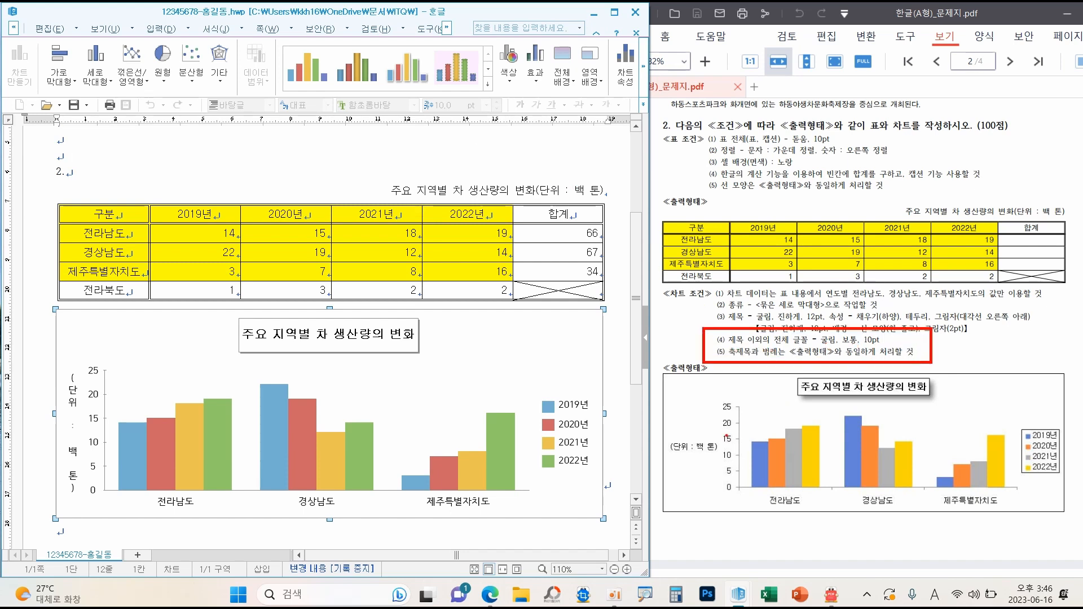
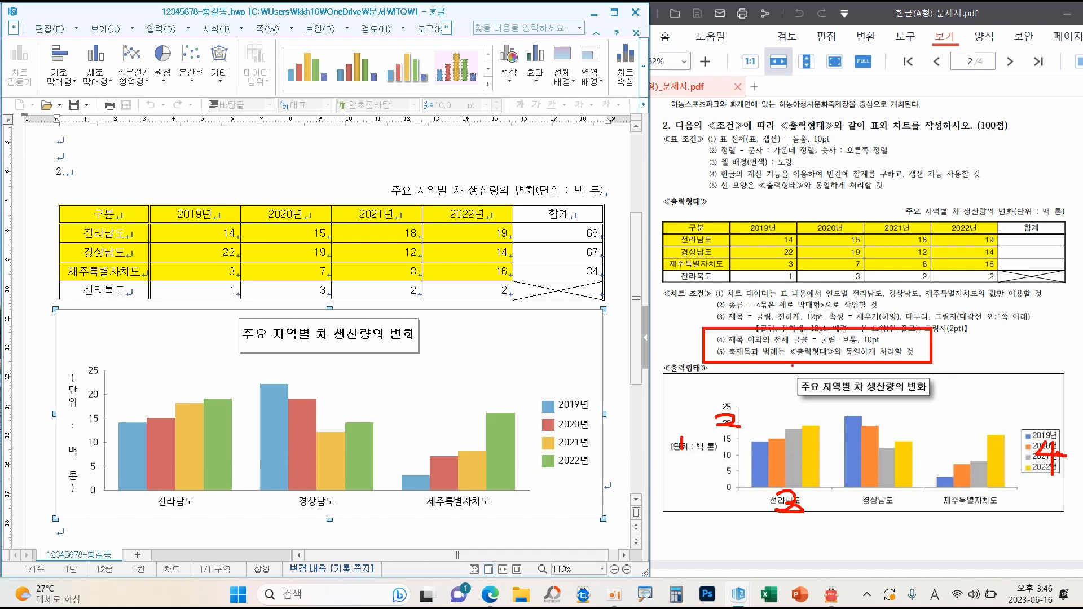
double_click(75, 418)
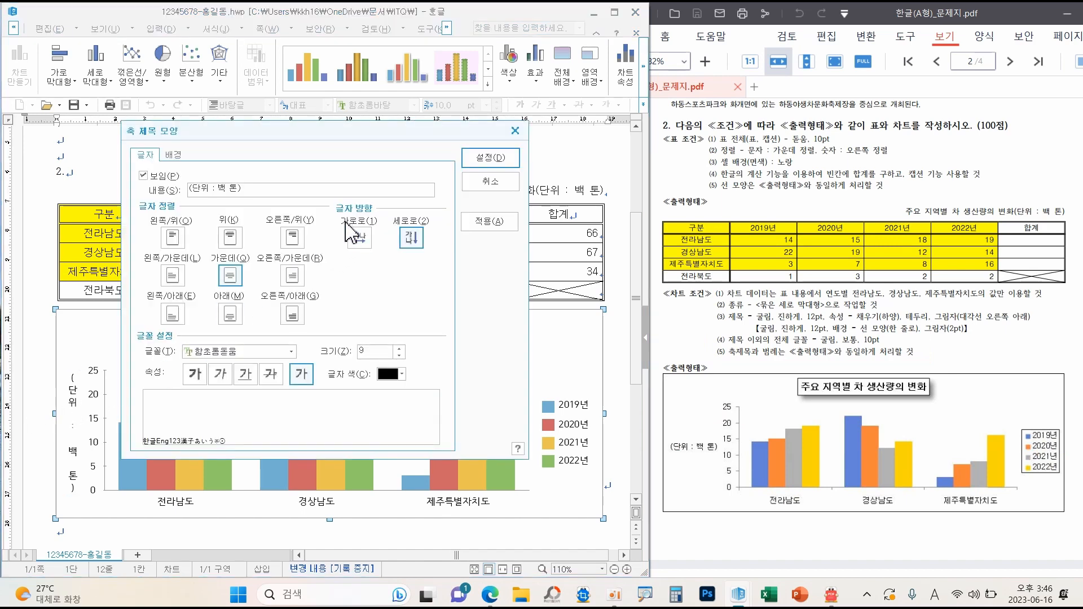
mouse_move(373, 260)
mouse_down()
mouse_move(325, 205)
mouse_move(366, 270)
mouse_up()
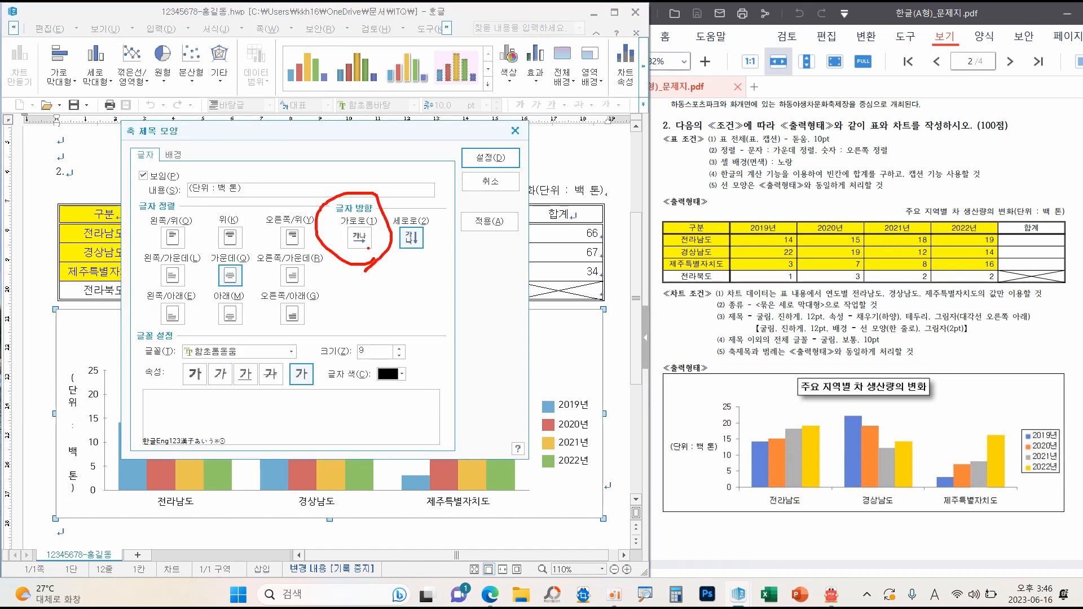
click(360, 237)
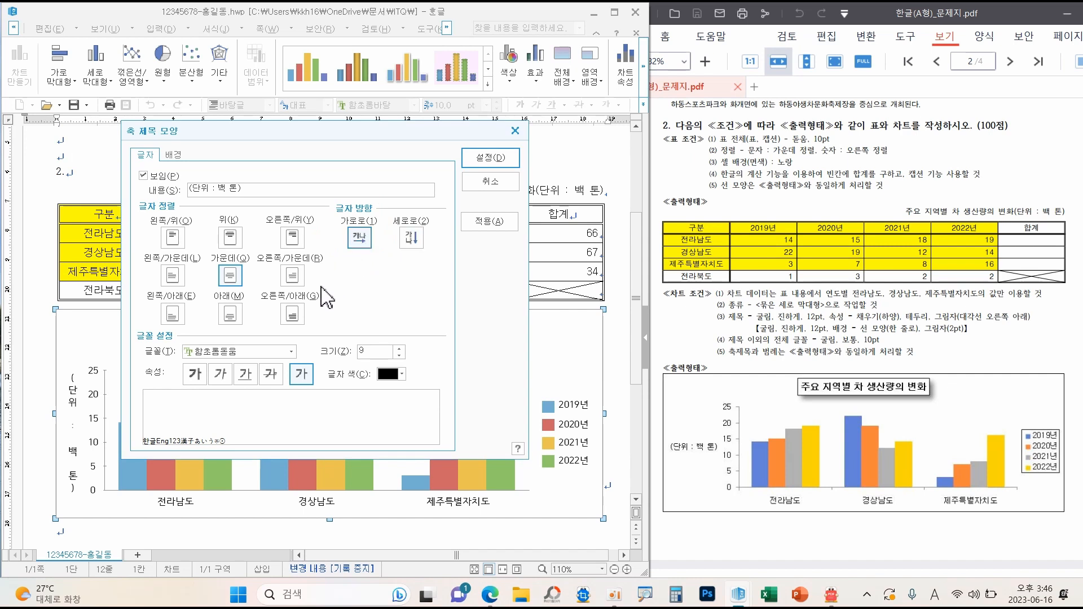
click(292, 351)
key(Home)
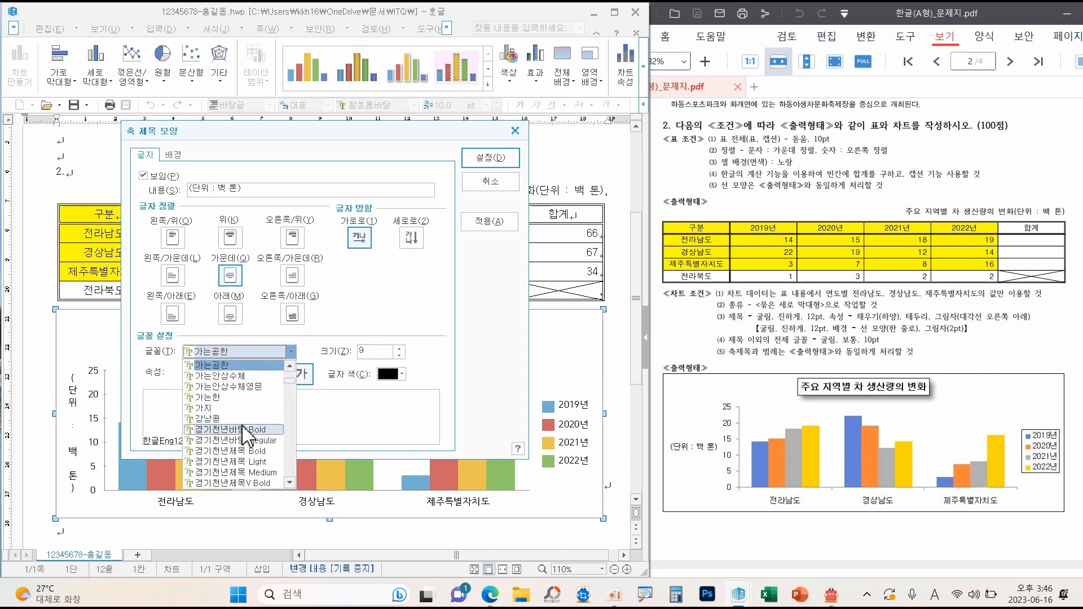
scroll(242, 438, down, 1)
click(206, 474)
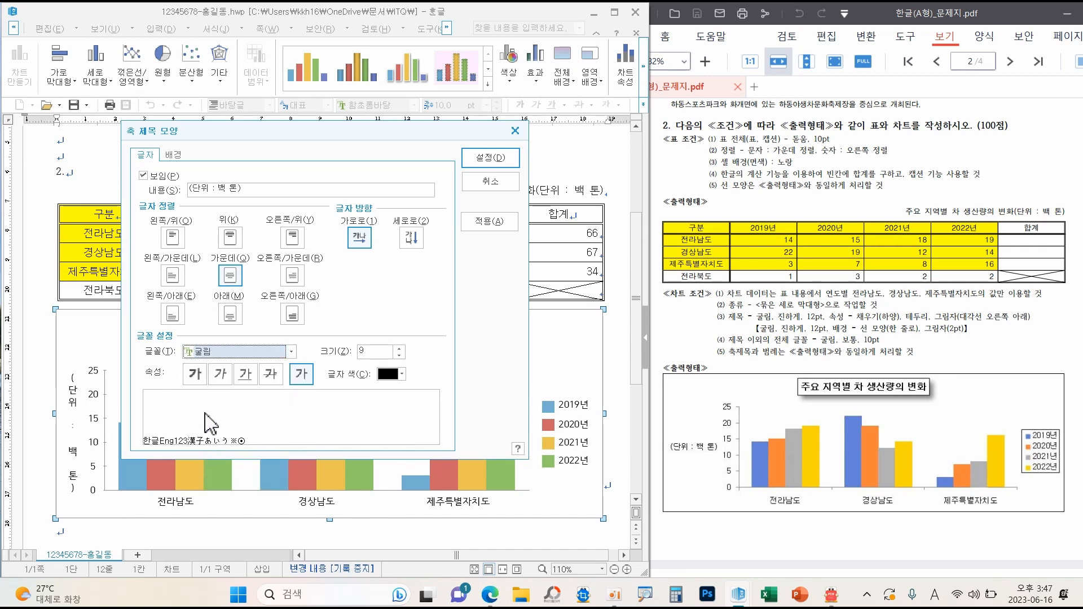
click(401, 349)
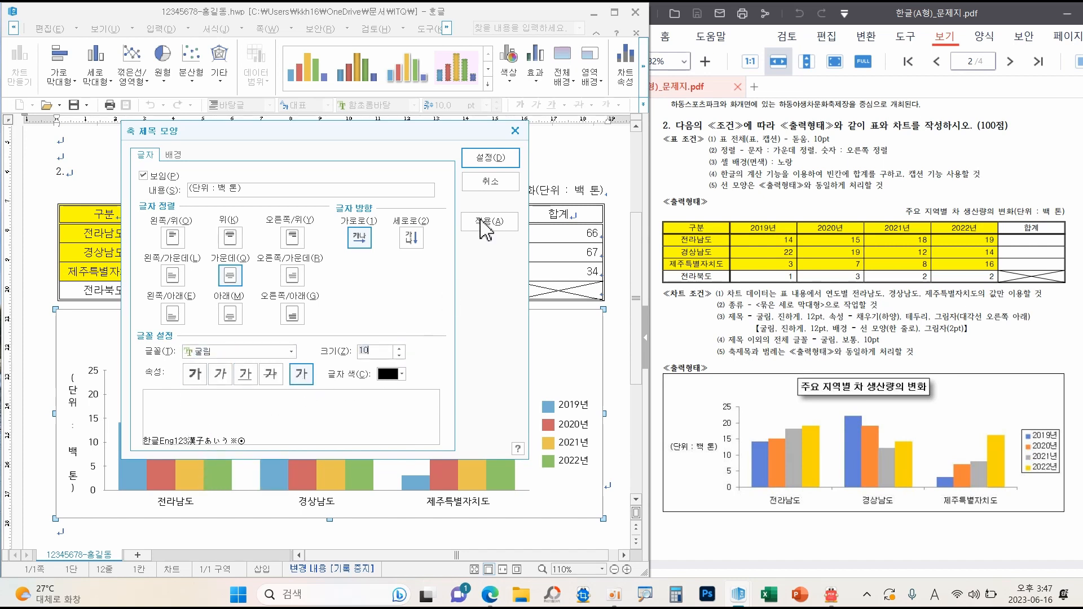
click(488, 158)
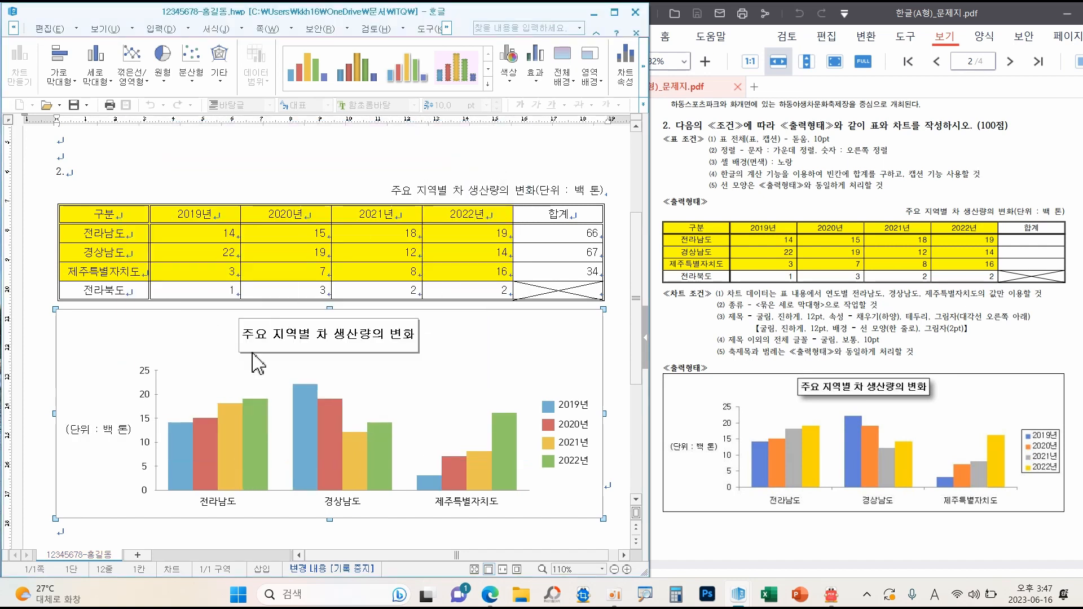
Format the value axis labels in 굴림, 10 pt
double_click(150, 425)
click(179, 158)
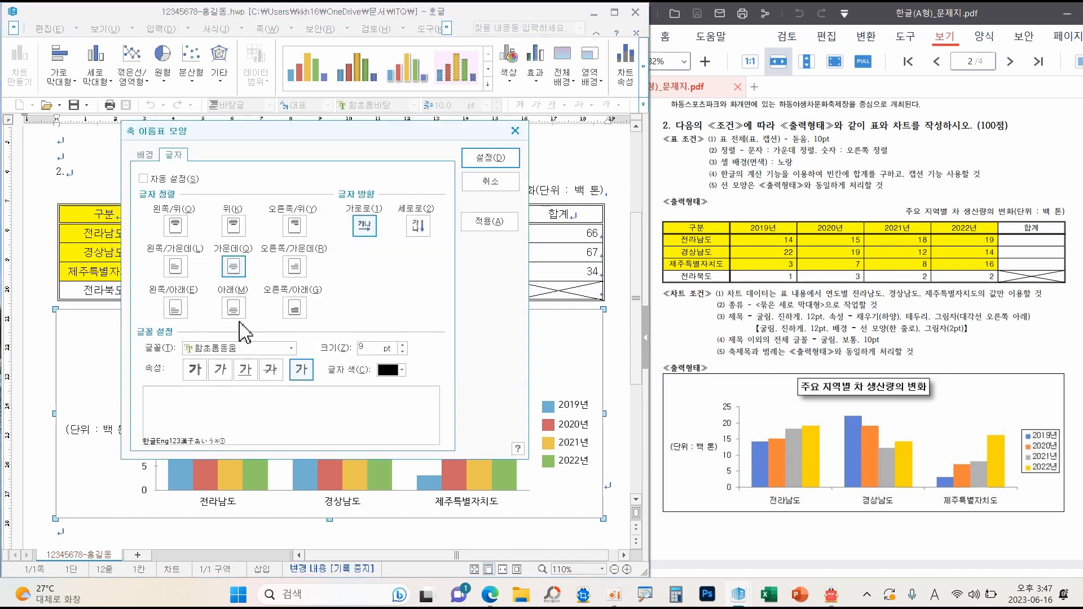
click(243, 349)
text(ㄱ)
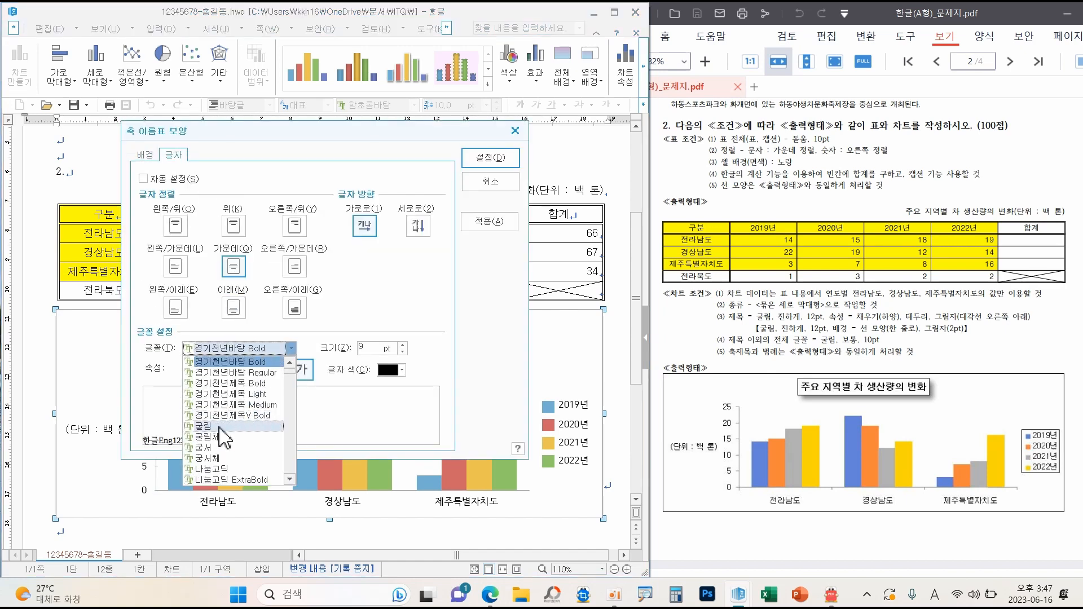
click(248, 426)
click(402, 346)
click(489, 183)
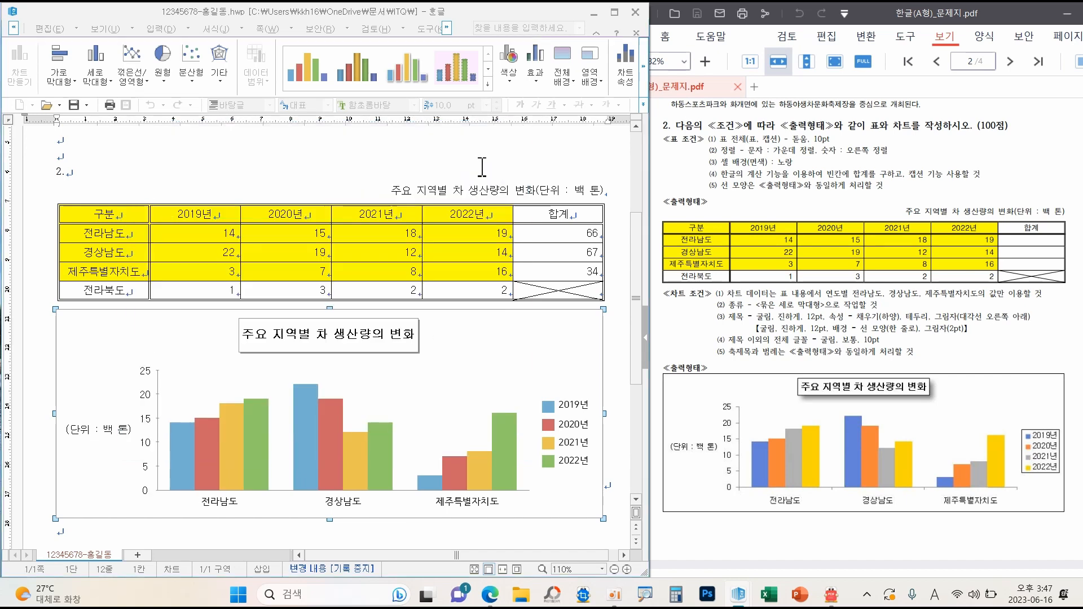
Format the category axis labels with the region names in 굴림, 10 pt
double_click(224, 504)
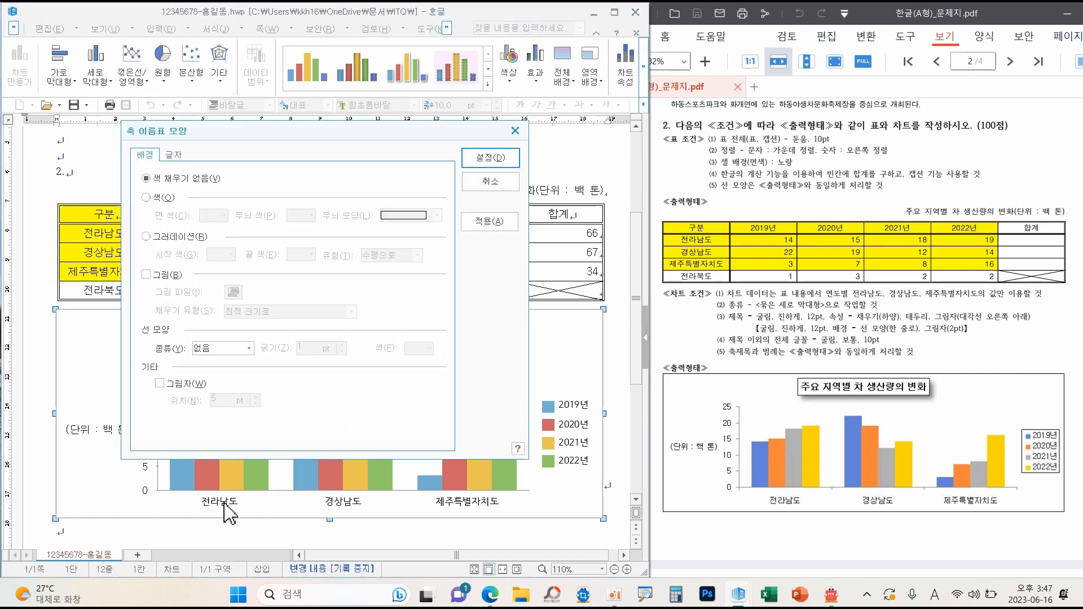
click(174, 156)
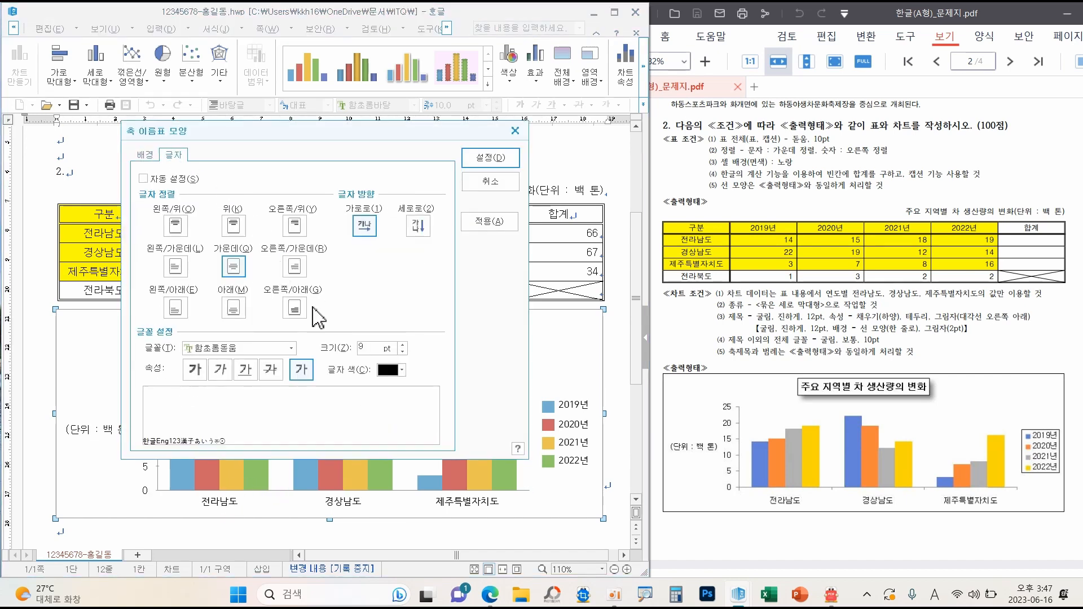
click(292, 348)
scroll(293, 362, up, 5)
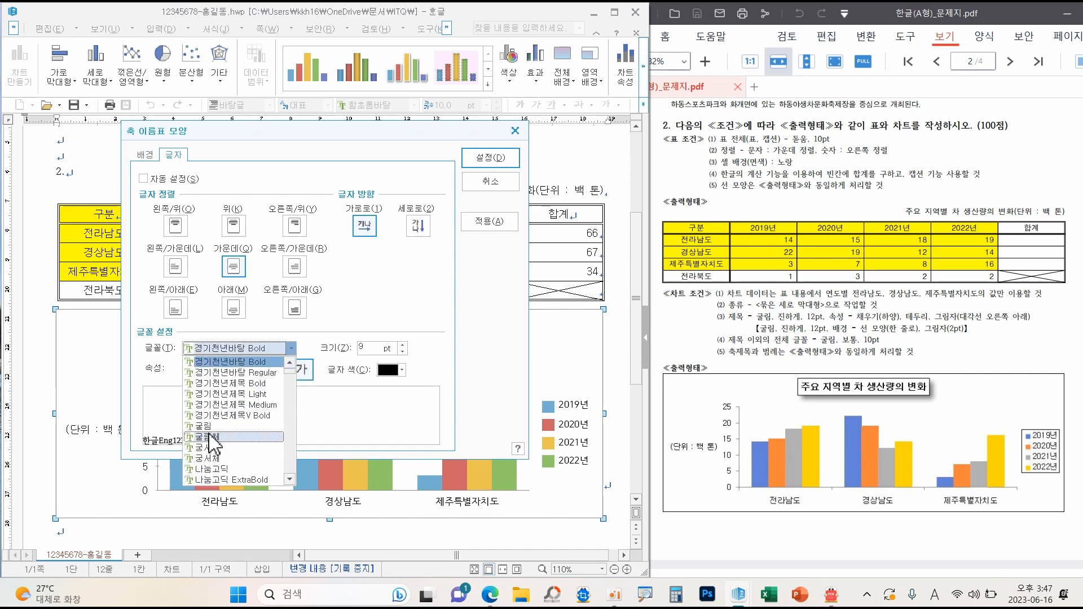
click(218, 426)
click(402, 346)
click(490, 158)
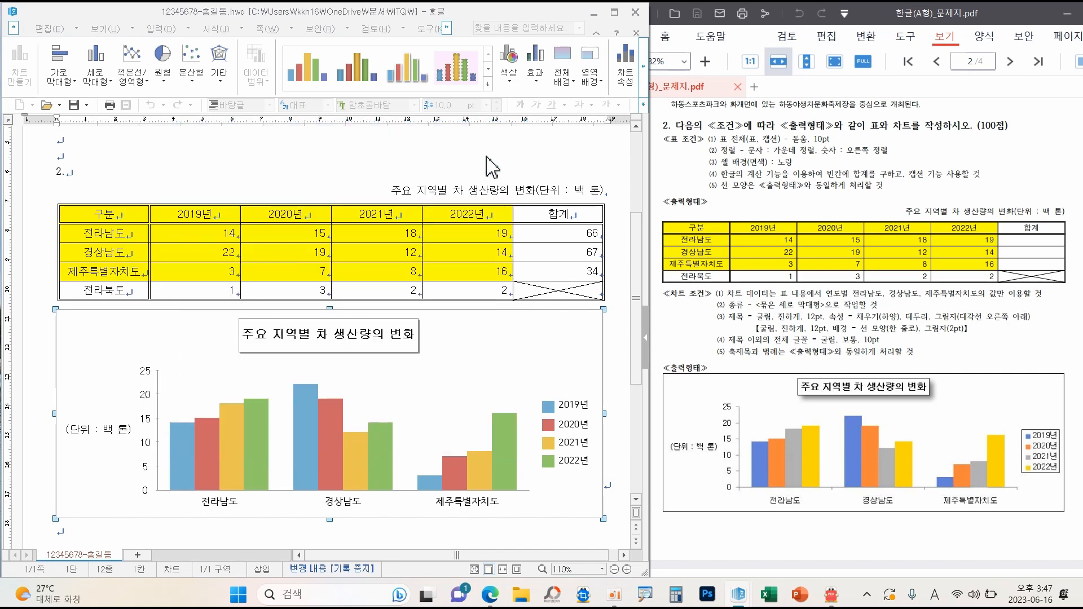
Give the chart legend a single-line border (한 줄로)
click(582, 429)
double_click(582, 429)
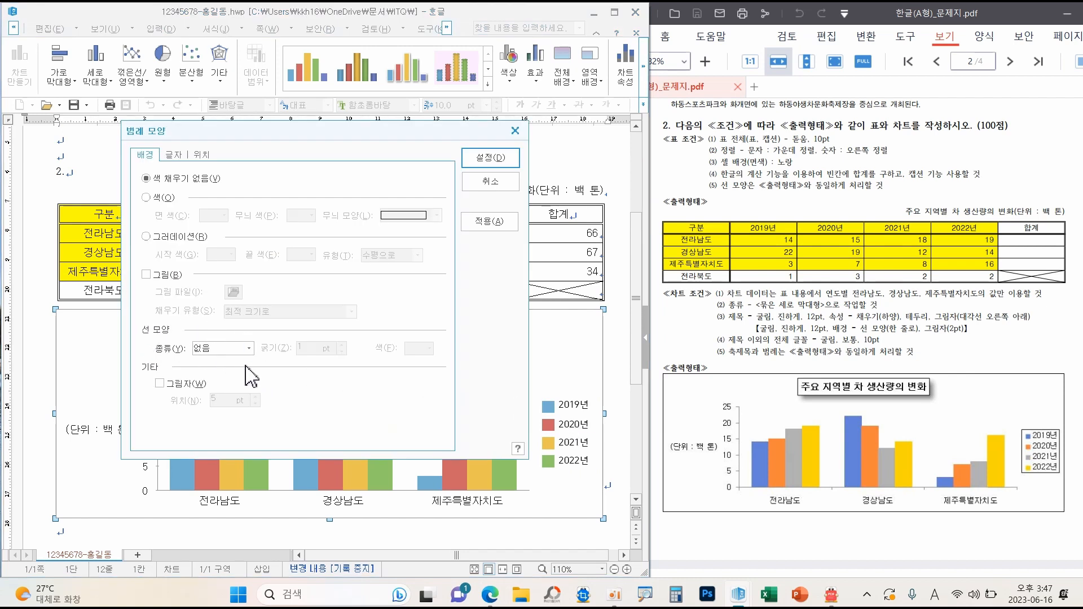
drag(126, 325, 281, 363)
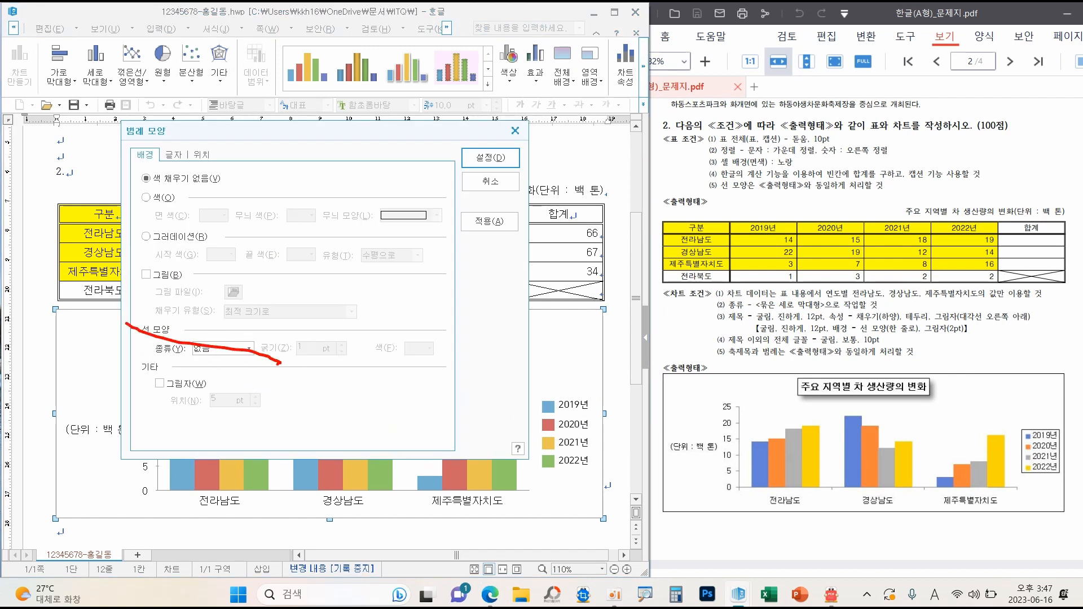
click(215, 348)
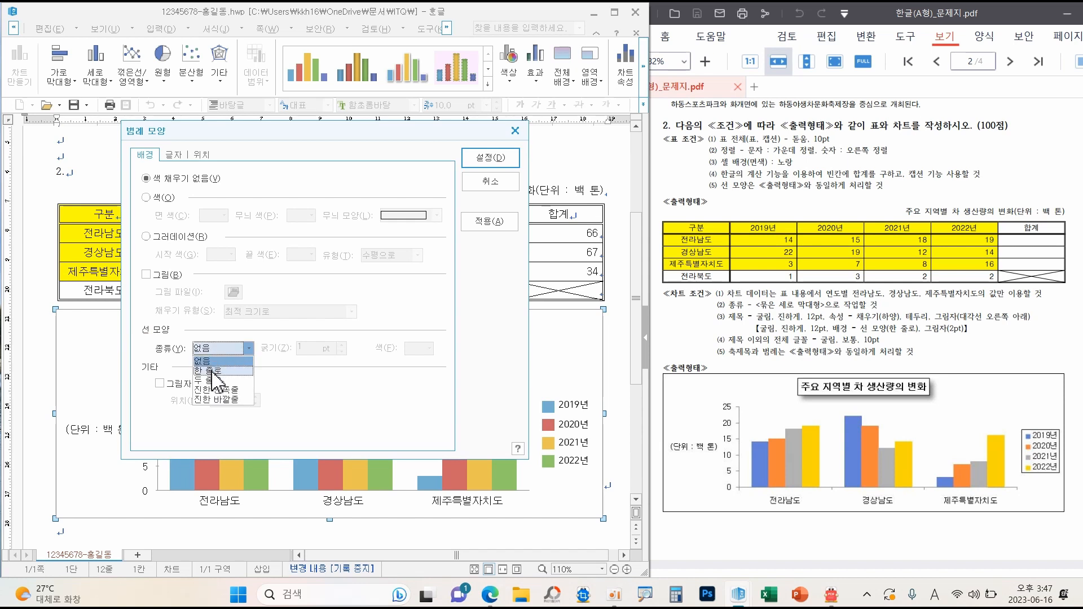
click(213, 364)
Format the chart legend text in 굴림, 10 pt, and apply the legend settings
click(174, 154)
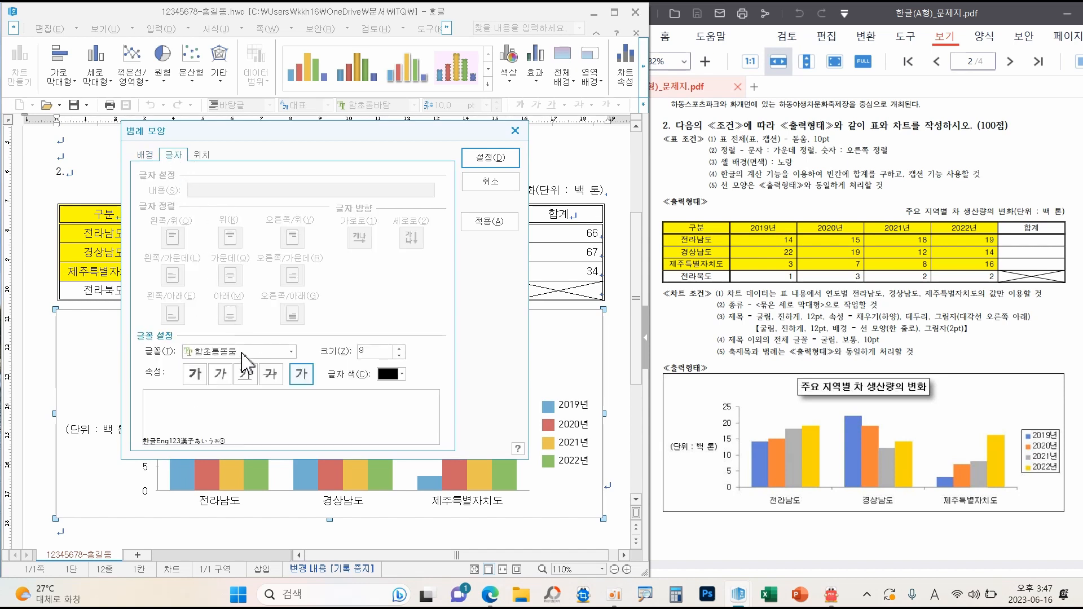
click(243, 352)
scroll(237, 406, up, 10)
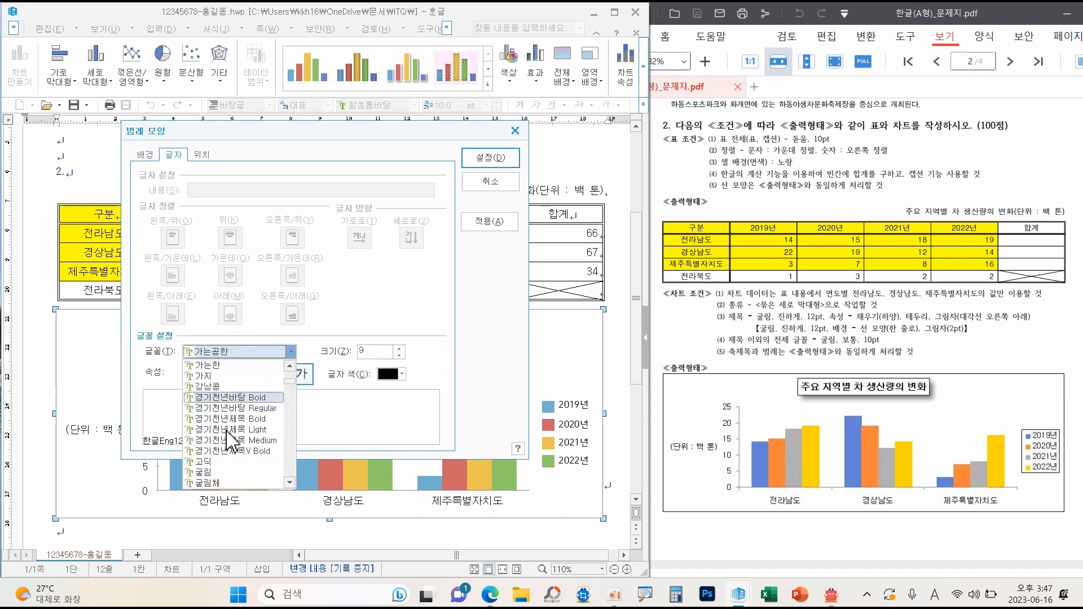
click(229, 441)
click(399, 349)
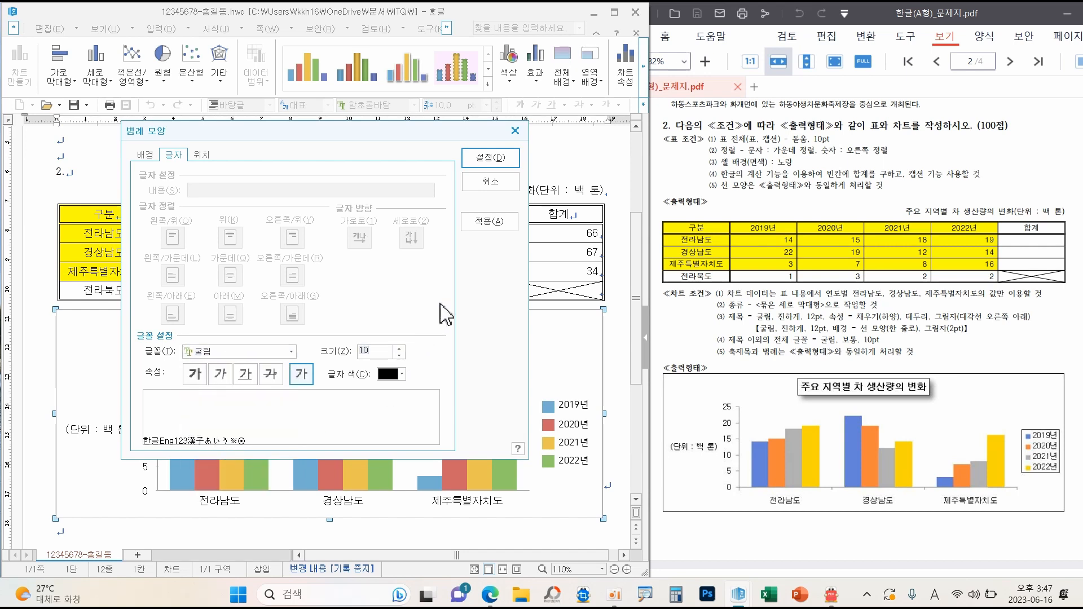
click(486, 163)
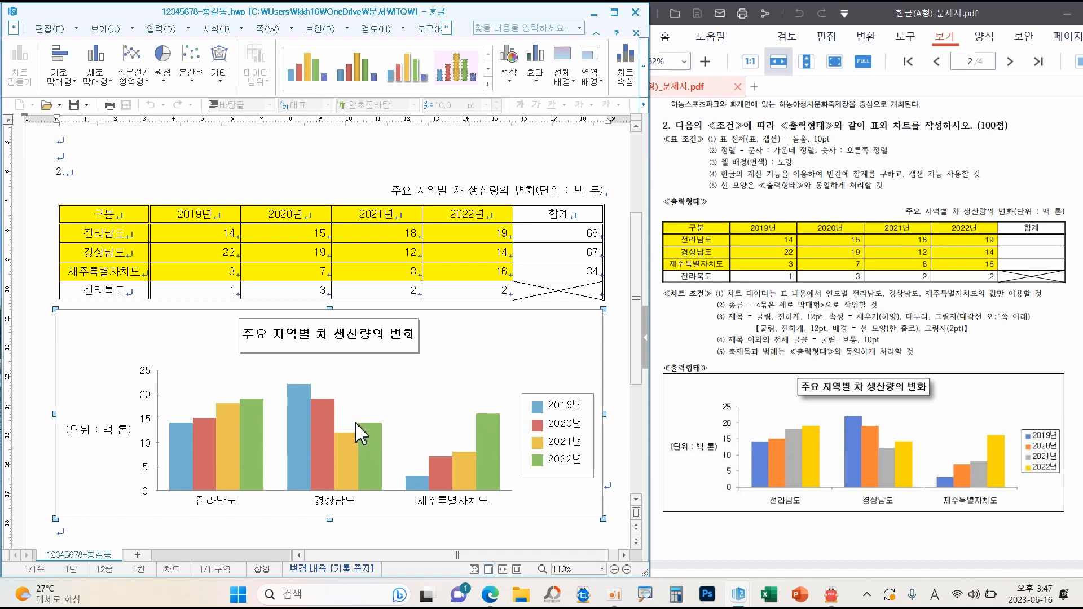
mouse_move(124, 360)
mouse_down()
mouse_move(151, 388)
mouse_move(160, 507)
mouse_up()
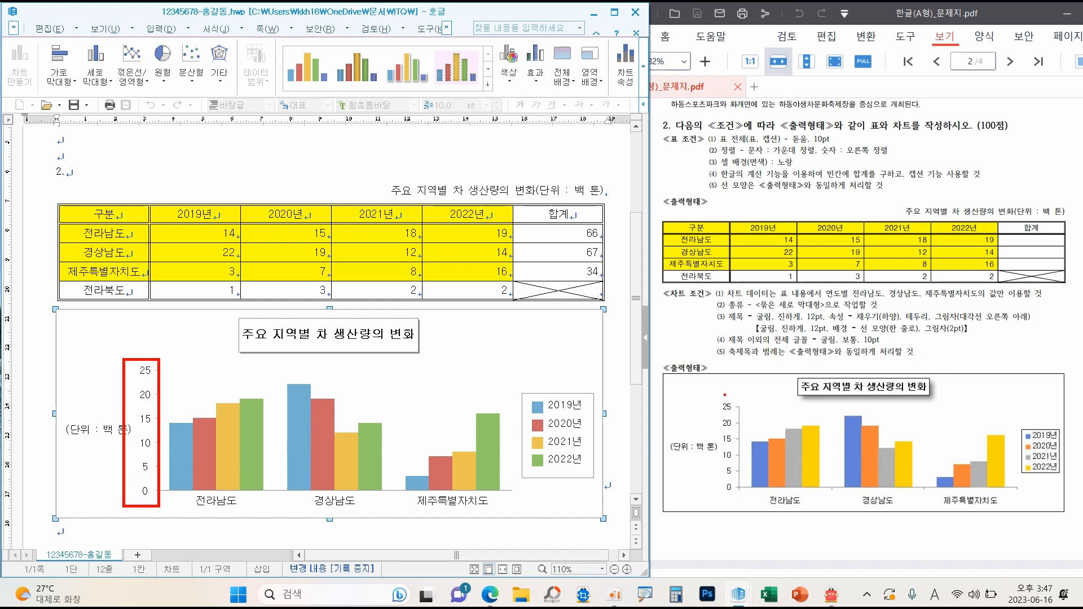
drag(711, 398, 740, 499)
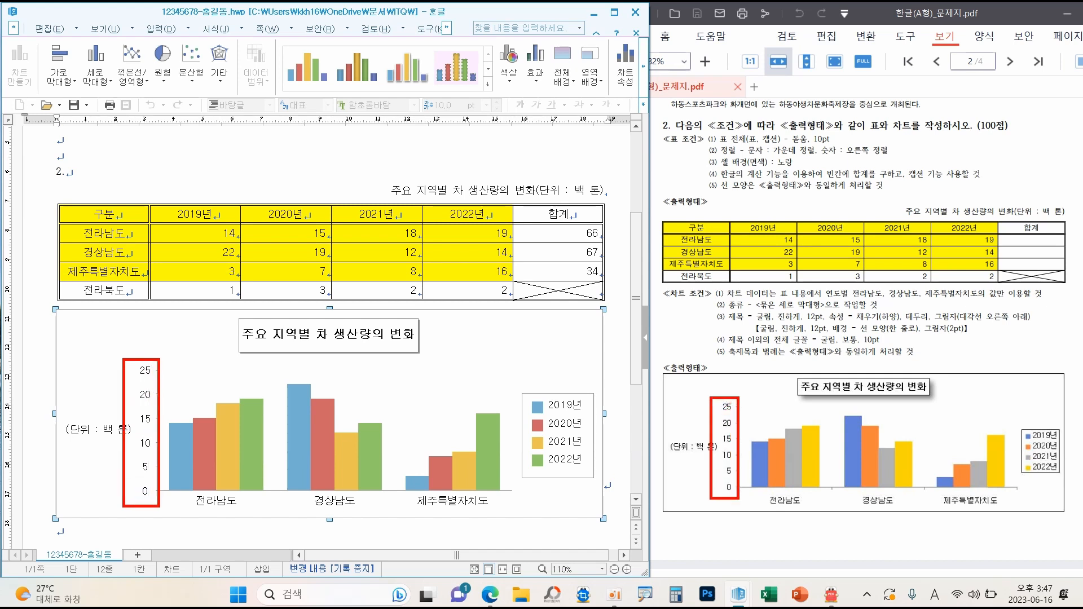
key(Escape)
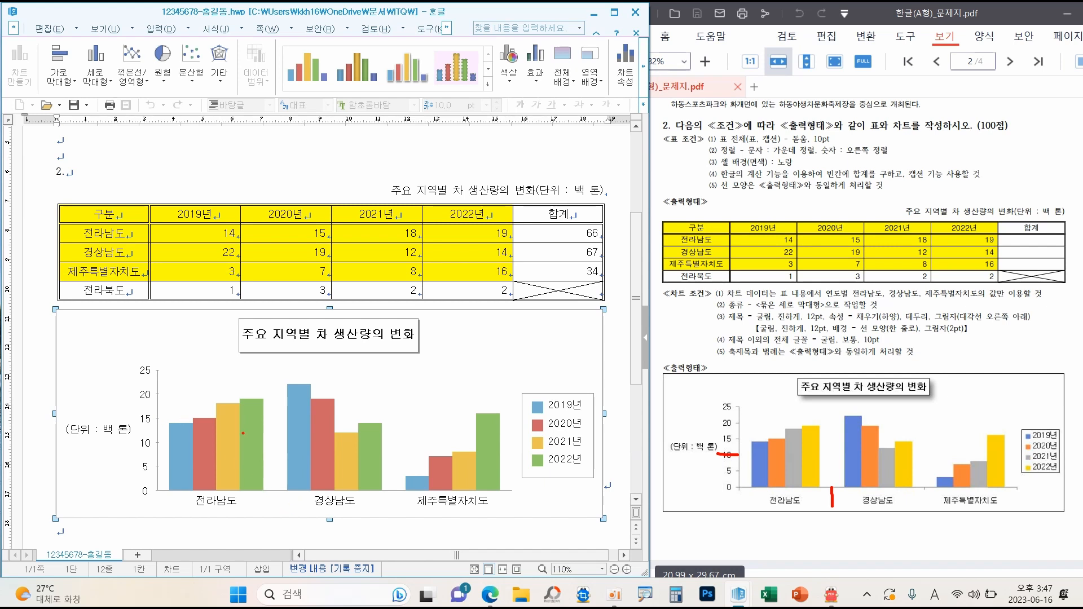
Turn off automatic scaling (자동으로 꾸밈) for the chart's value axis and place its tick marks outside (바깥쪽)
double_click(160, 422)
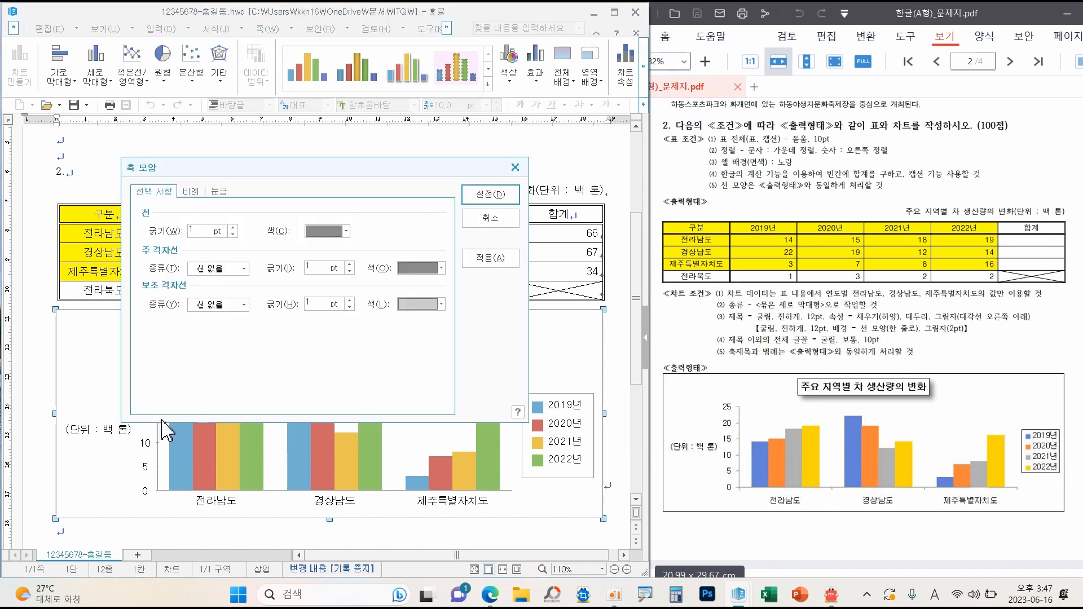
click(468, 217)
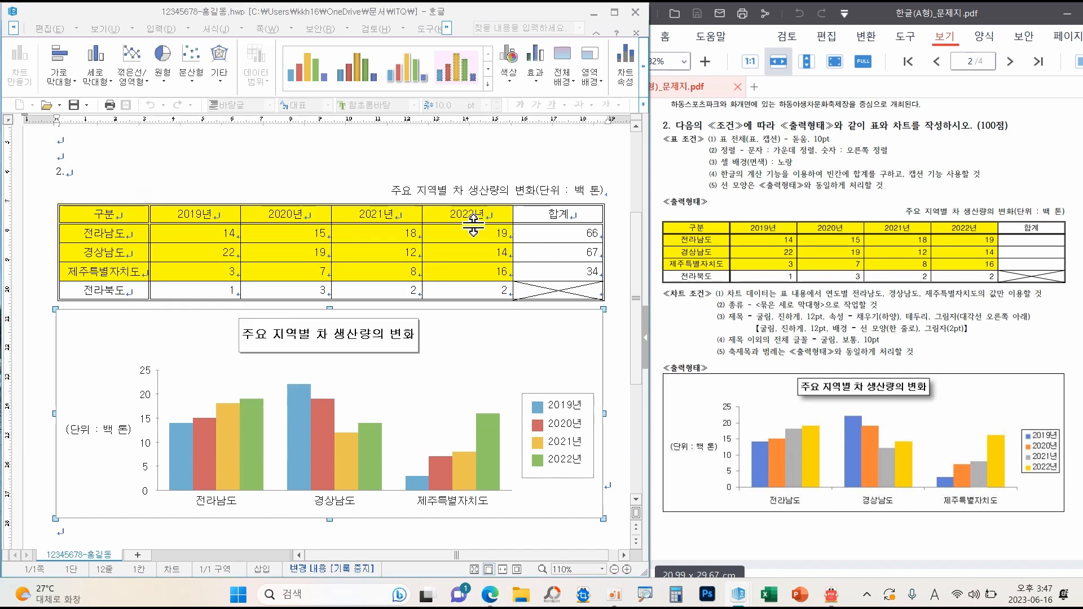
double_click(163, 422)
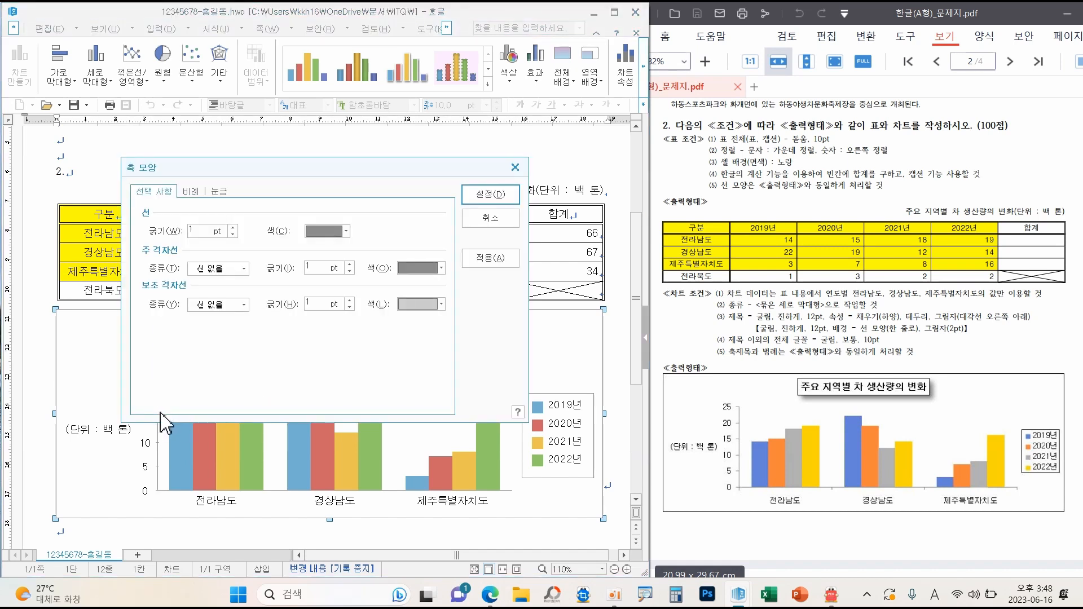
drag(256, 166, 388, 164)
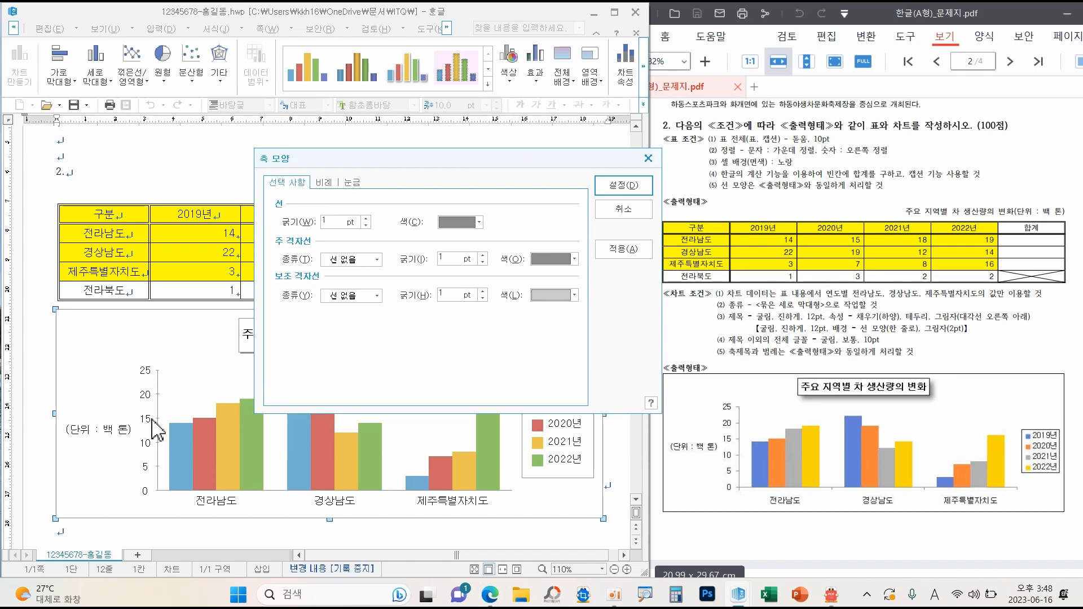
click(326, 185)
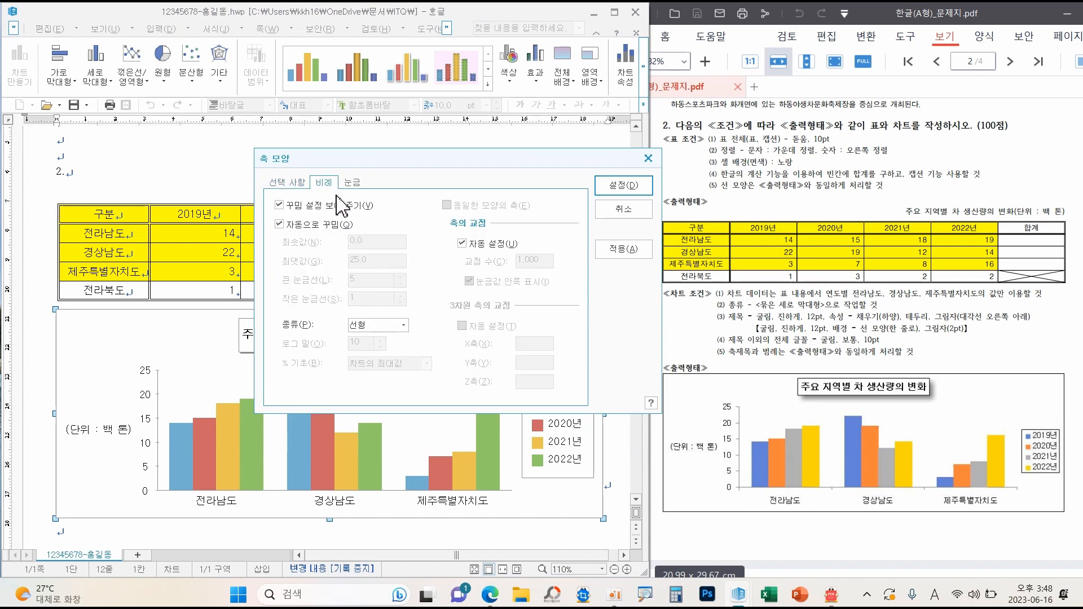
click(296, 225)
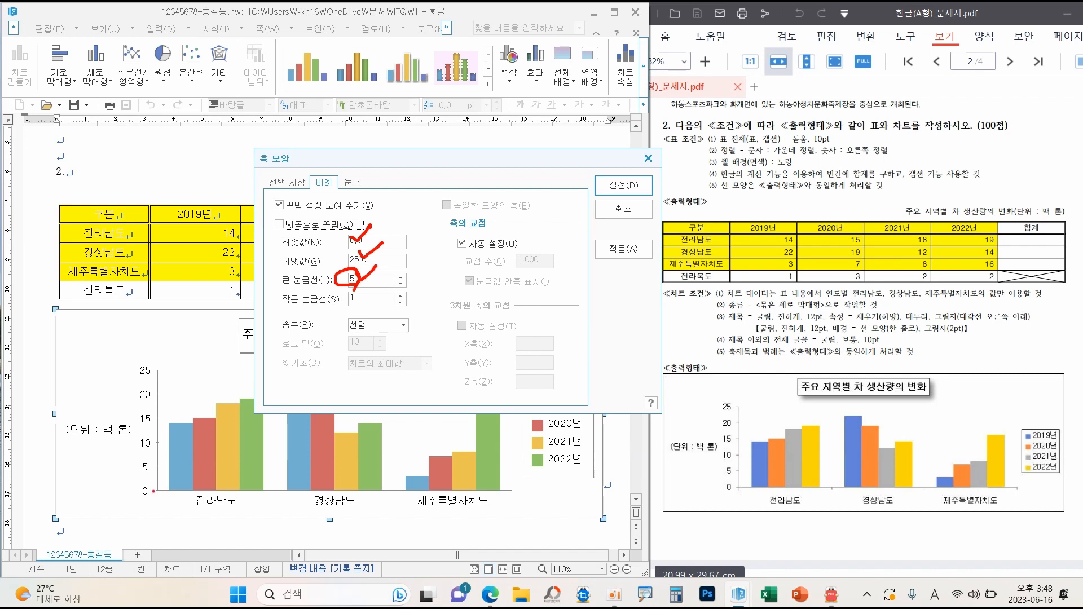
drag(153, 445, 153, 417)
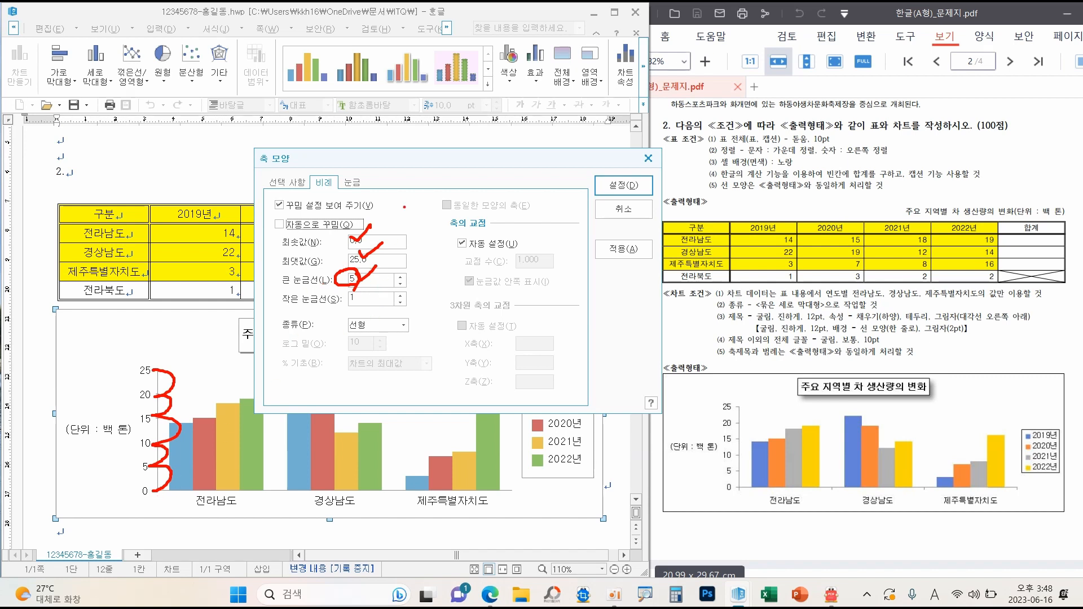
click(352, 183)
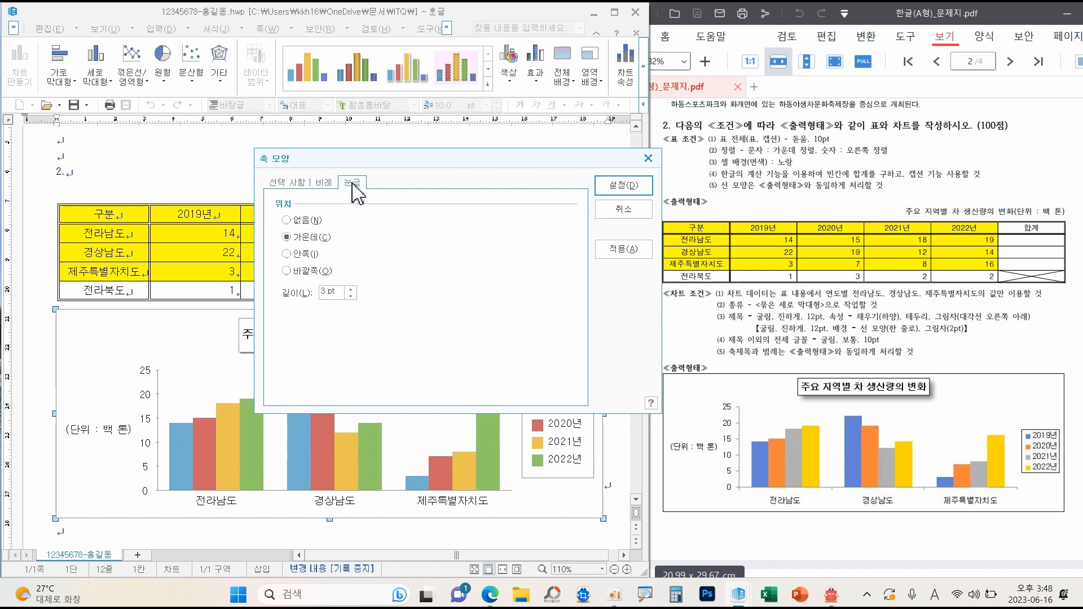
click(310, 271)
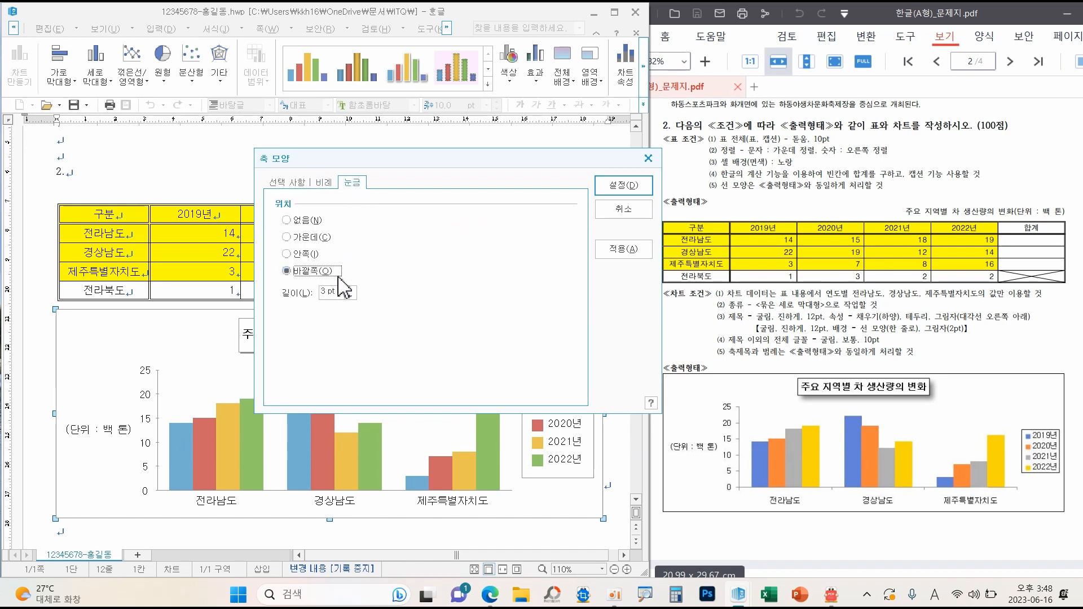
click(611, 188)
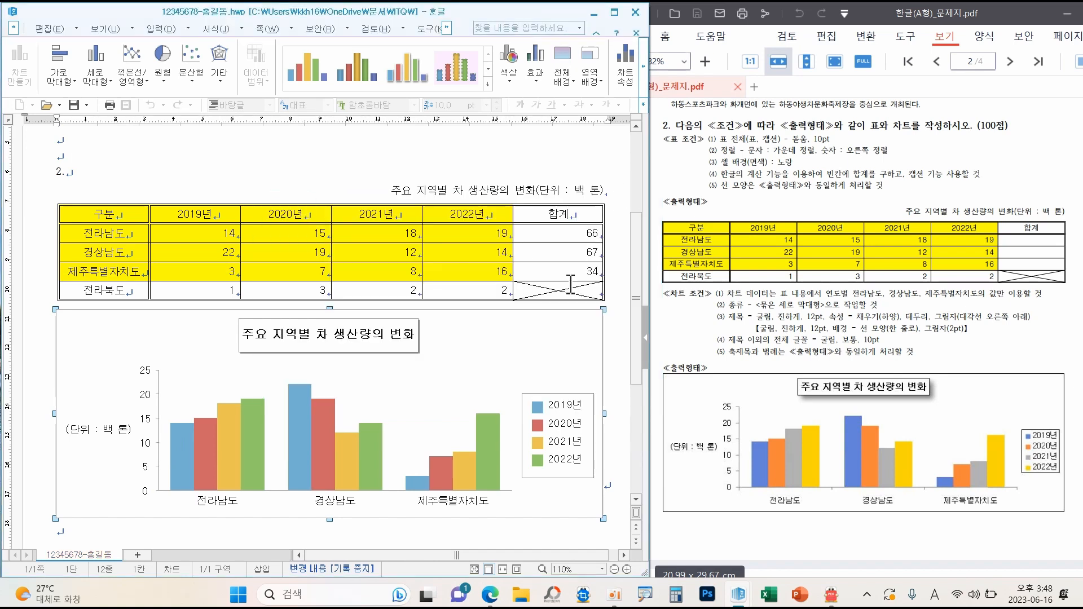
Place the tick marks of the chart's category axis outside (바깥쪽)
double_click(283, 489)
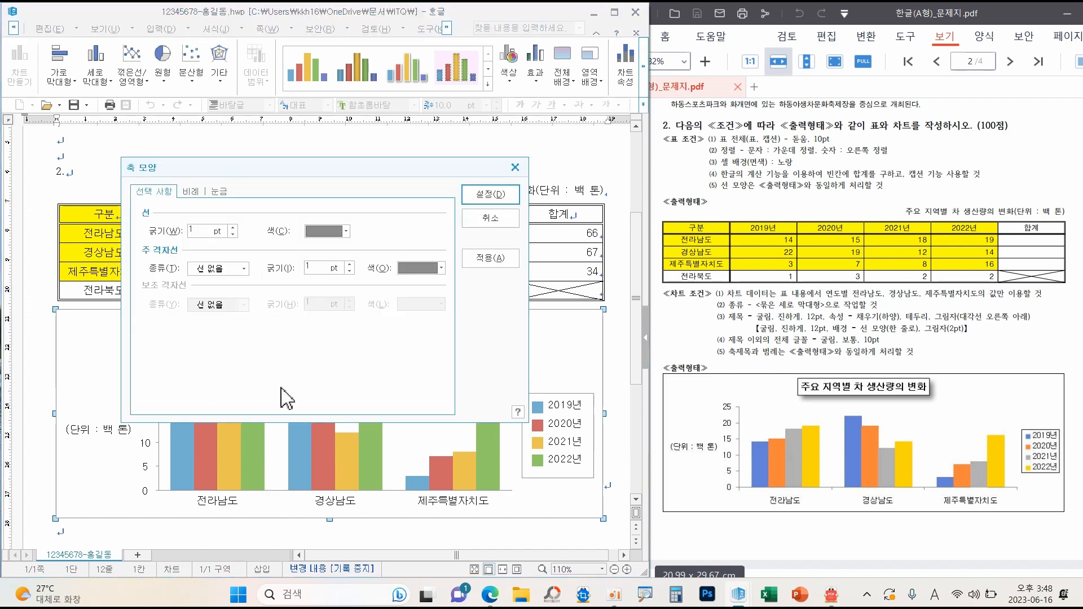
click(221, 191)
click(176, 281)
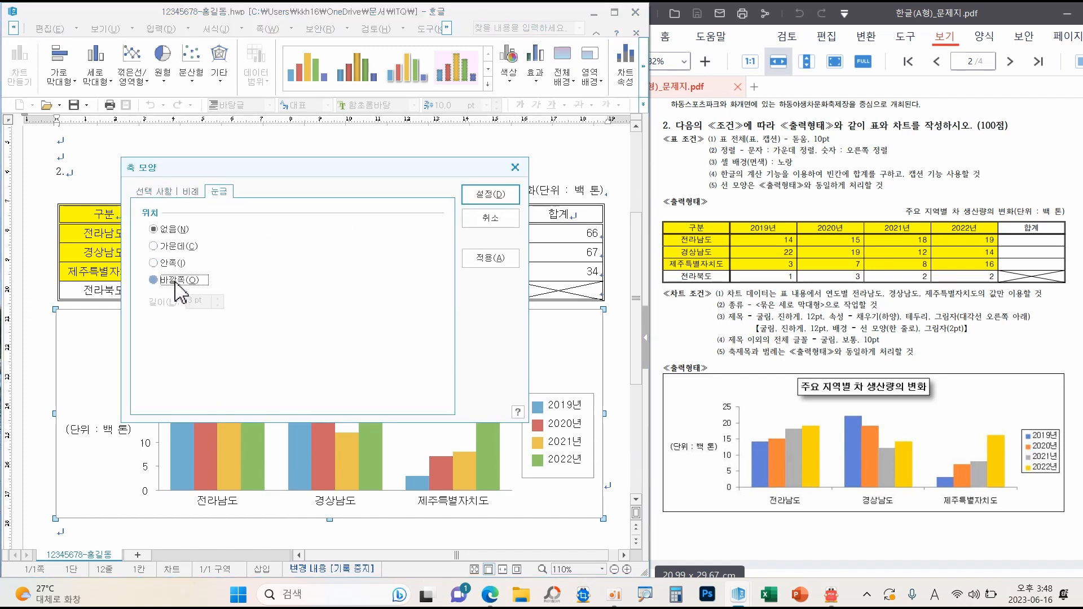
click(490, 194)
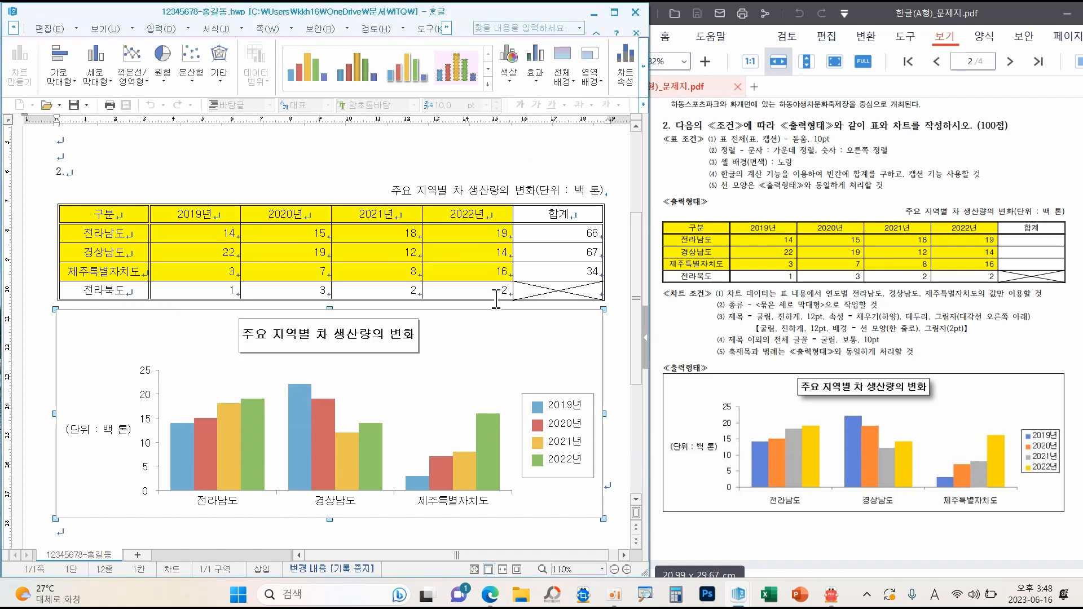
Insert a page break on the empty line below the chart
click(269, 532)
scroll(269, 533, down, 1)
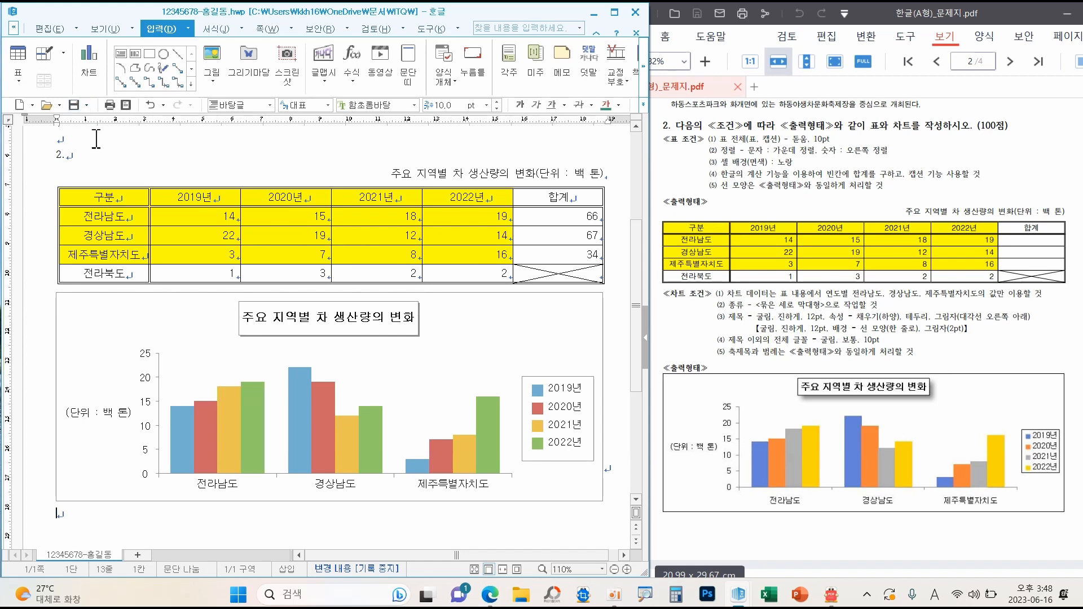
scroll(208, 390, down, 3)
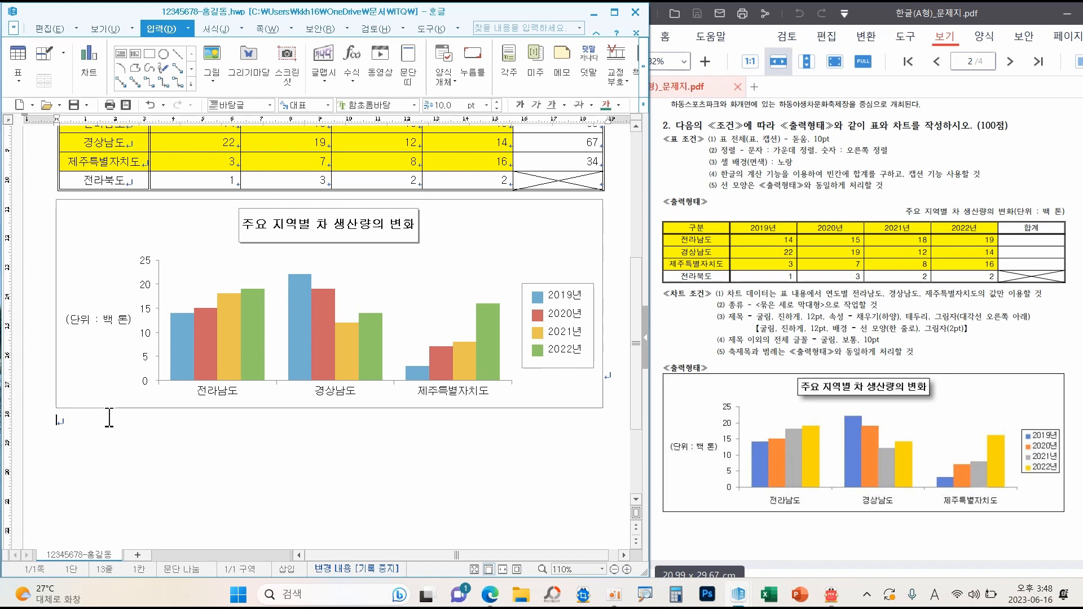
key(ctrl+Return)
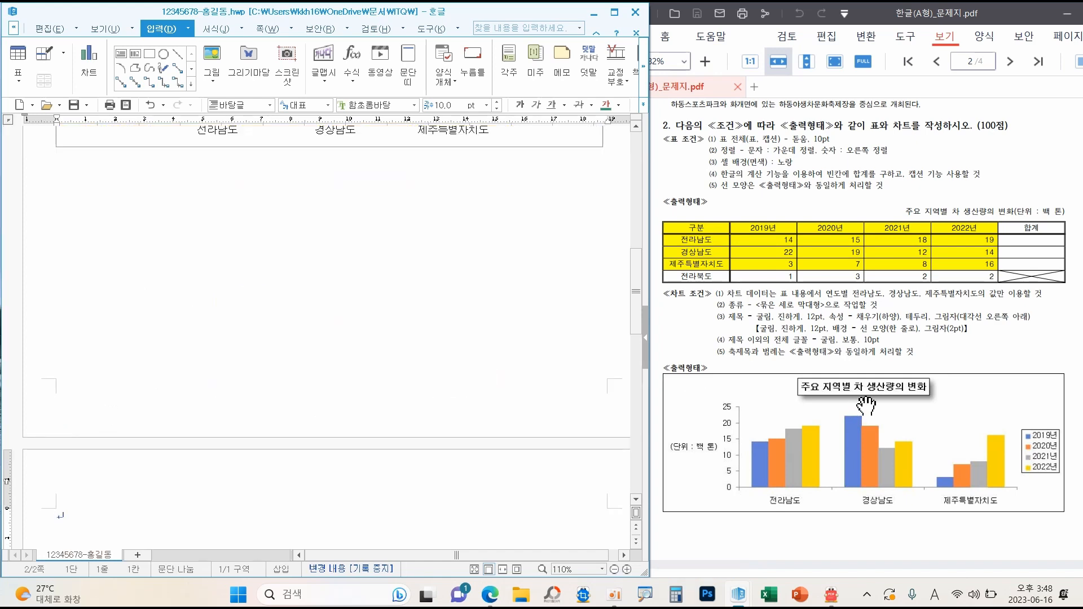
Enter the question number 3. on the new page and the item label (1) on the line below
scroll(843, 396, down, 8)
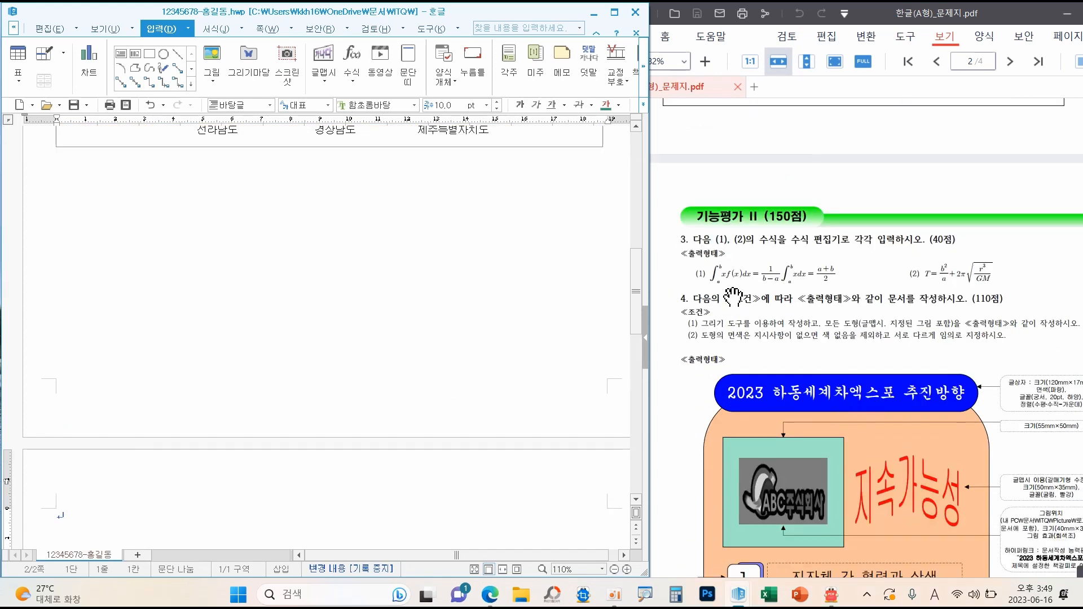
scroll(331, 471, down, 3)
scroll(217, 458, down, 1)
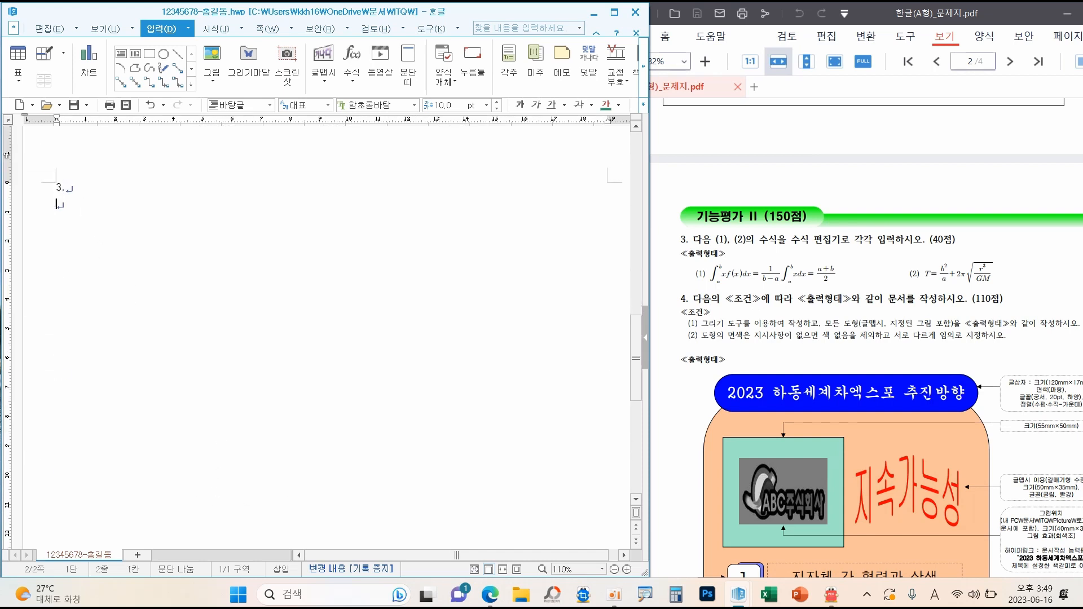
text((1)
Start an equation after (1) with an integral from a to b of xf(x)dx, followed by an equals sign
click(347, 76)
drag(328, 153, 278, 198)
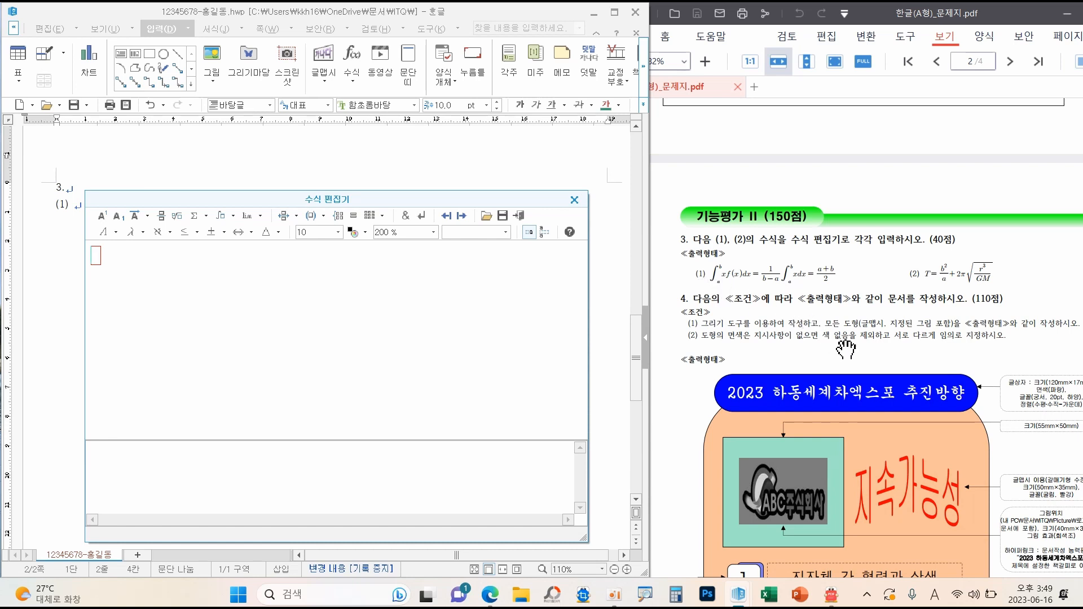
click(233, 216)
click(230, 233)
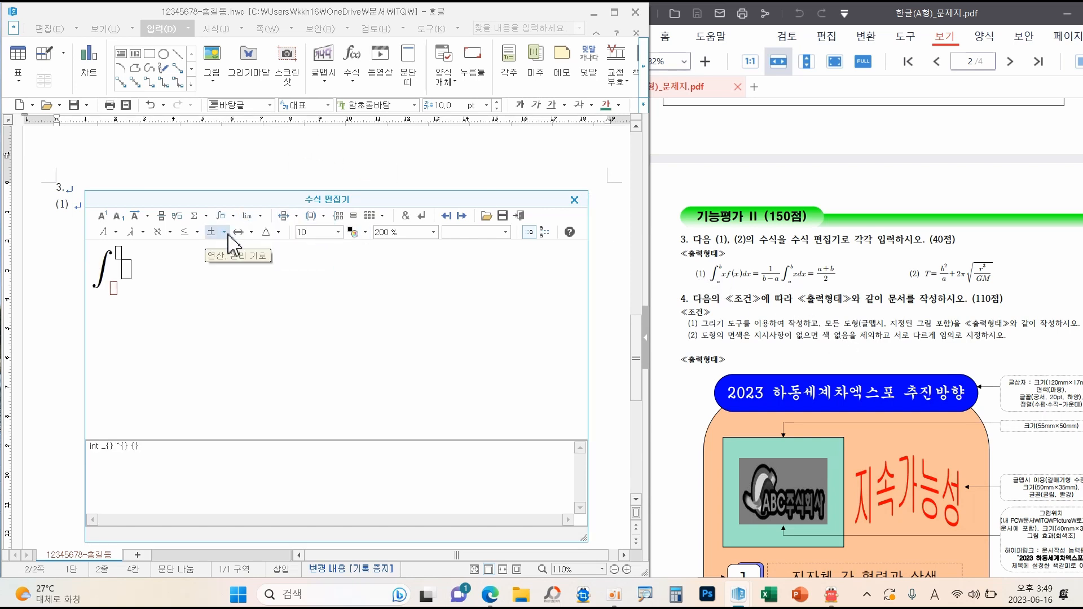
text(a)
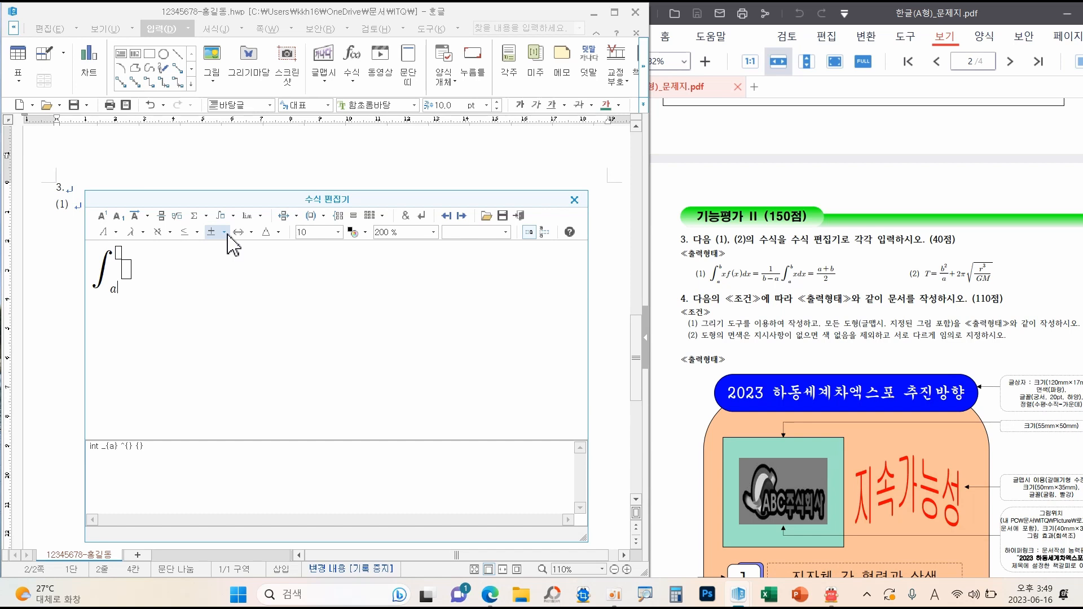
key(Tab)
text(b)
key(Tab)
text(xf(x))
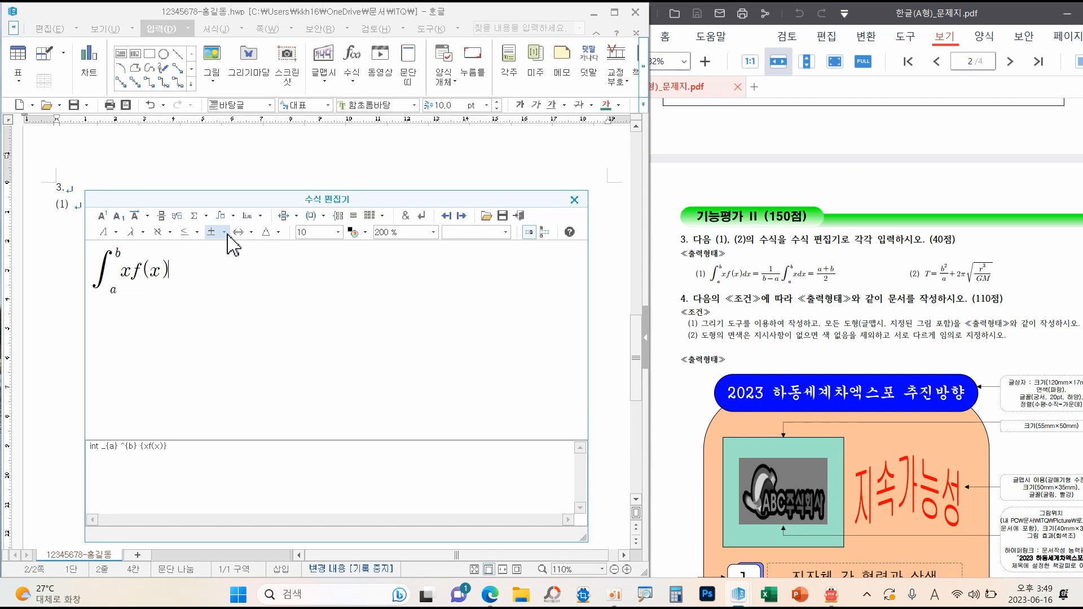
text(dx=)
Add a fraction with numerator 1 and denominator b-a after the equals sign
click(162, 217)
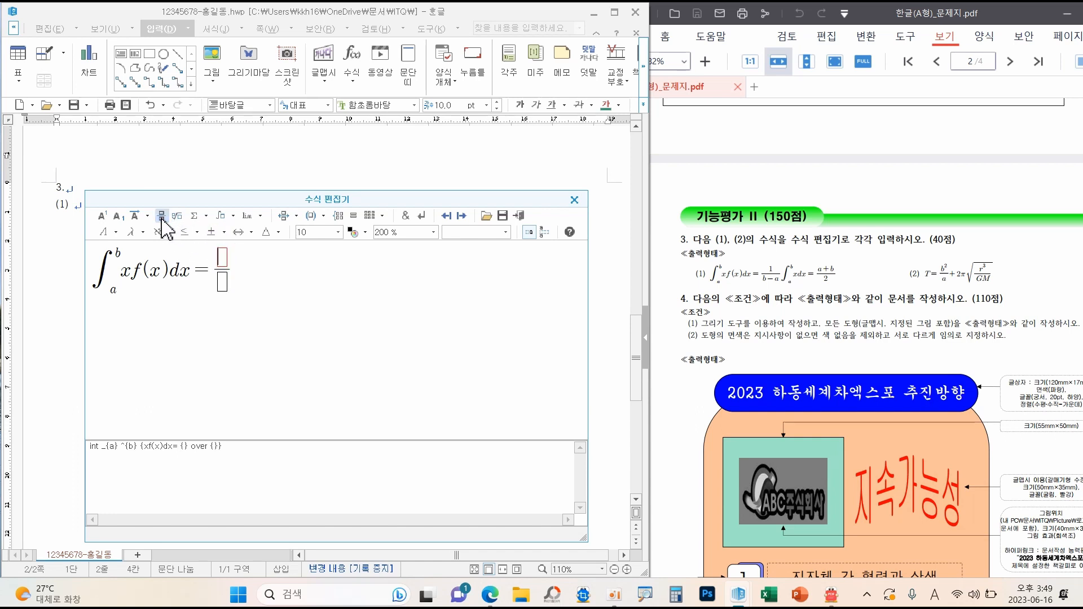
text(1)
key(Tab)
text(b-a)
key(Tab)
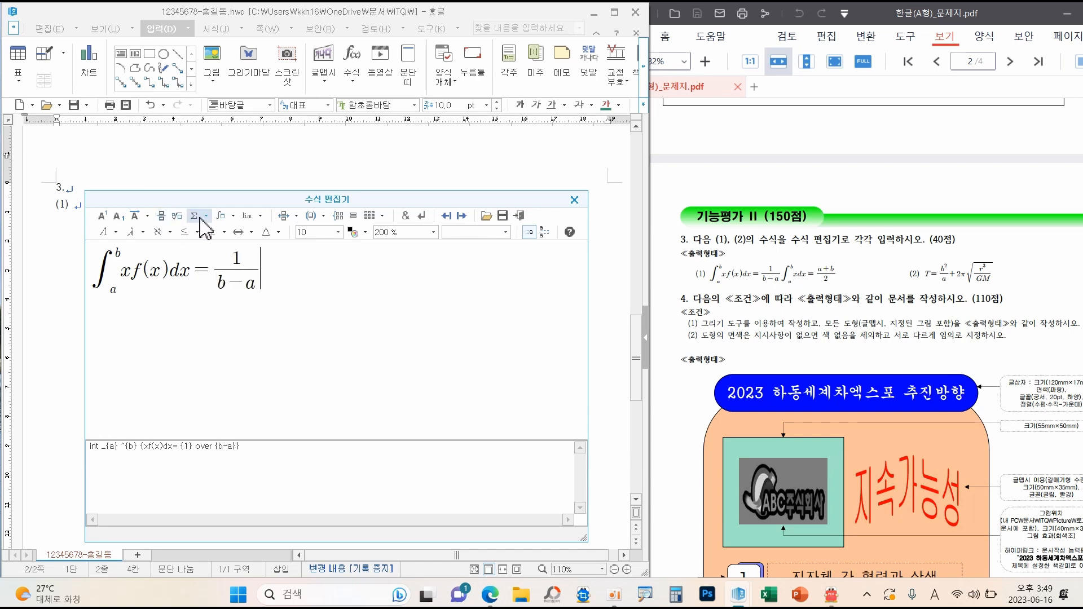
Add an integral from a to b of xdx after the fraction in the equation
click(222, 217)
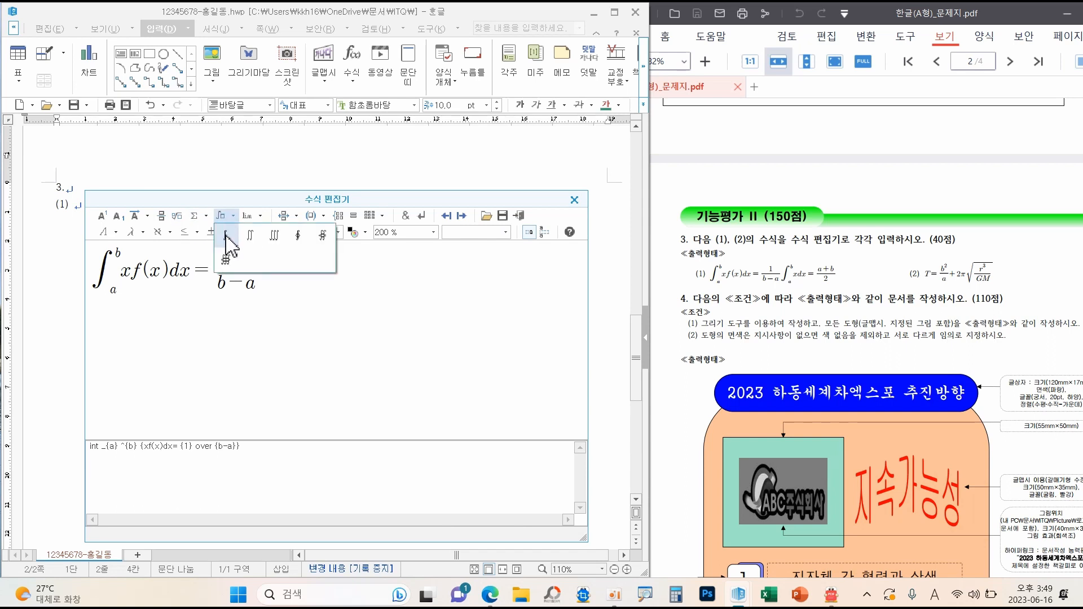
click(226, 236)
text(a)
key(Tab)
text(b)
key(Tab)
text(xdx)
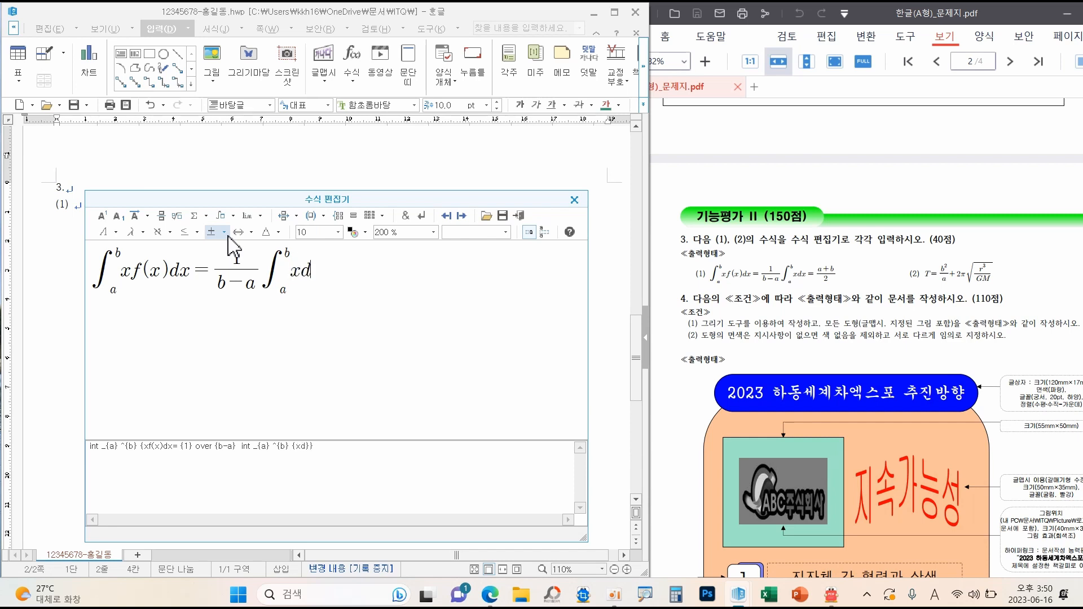
Finish equation (1) with an equals sign and the fraction (a+b)/2, and insert it into the document
text(=)
click(162, 216)
text(a)
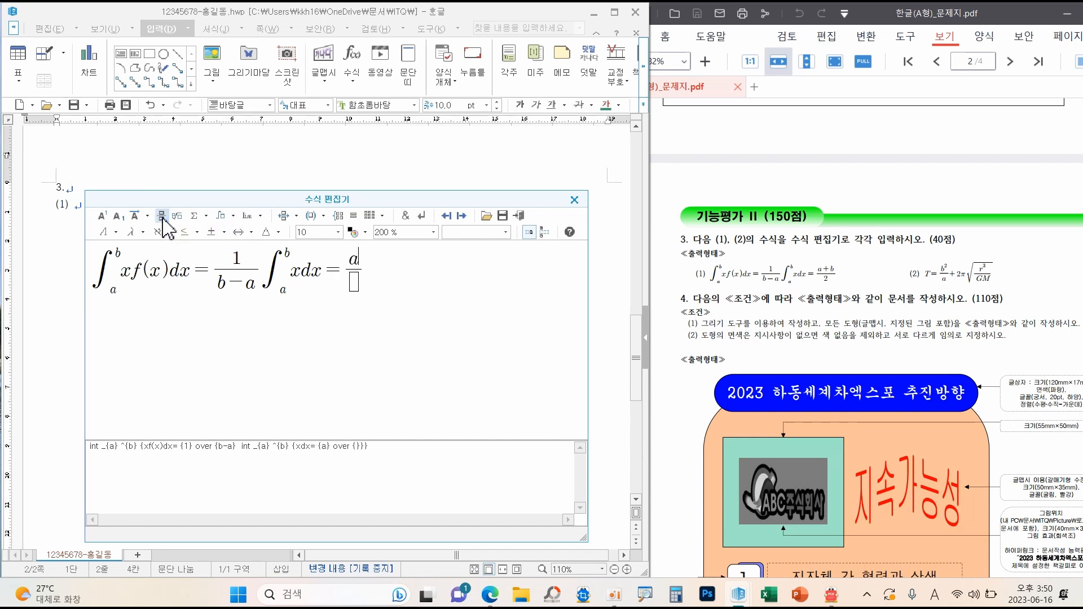
text(+b)
key(Tab)
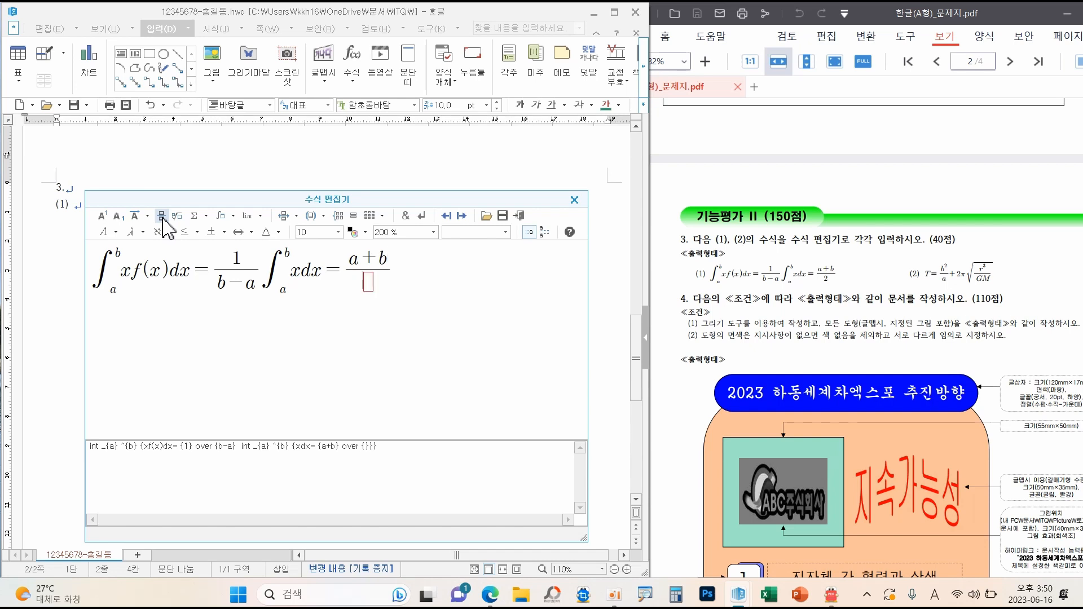
text(2)
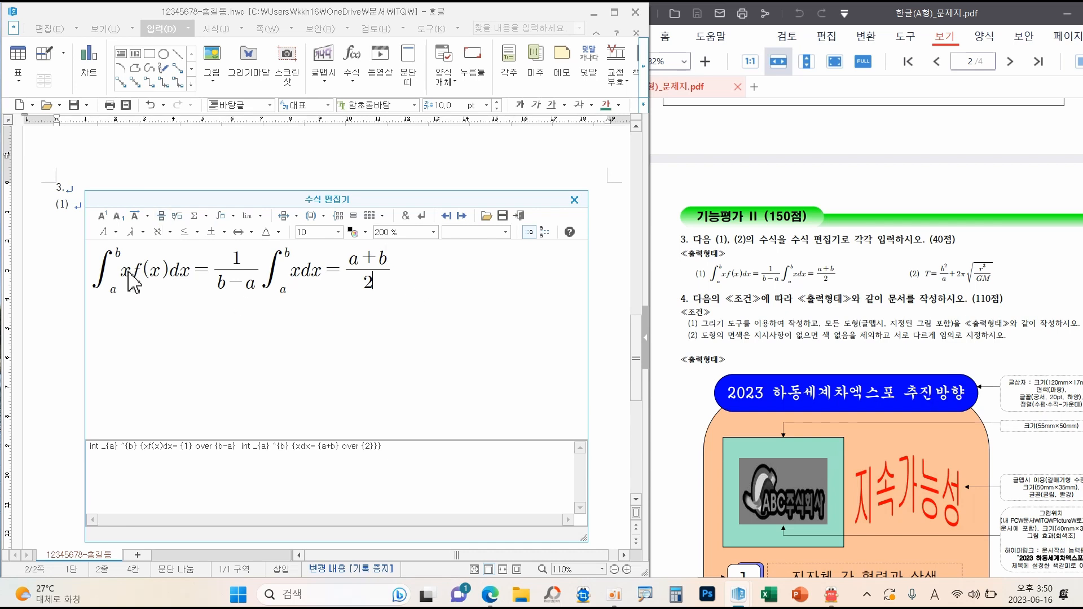
key(ctrl+2)
mouse_move(528, 225)
mouse_down()
mouse_move(532, 216)
mouse_move(528, 226)
mouse_up()
key(Escape)
click(519, 215)
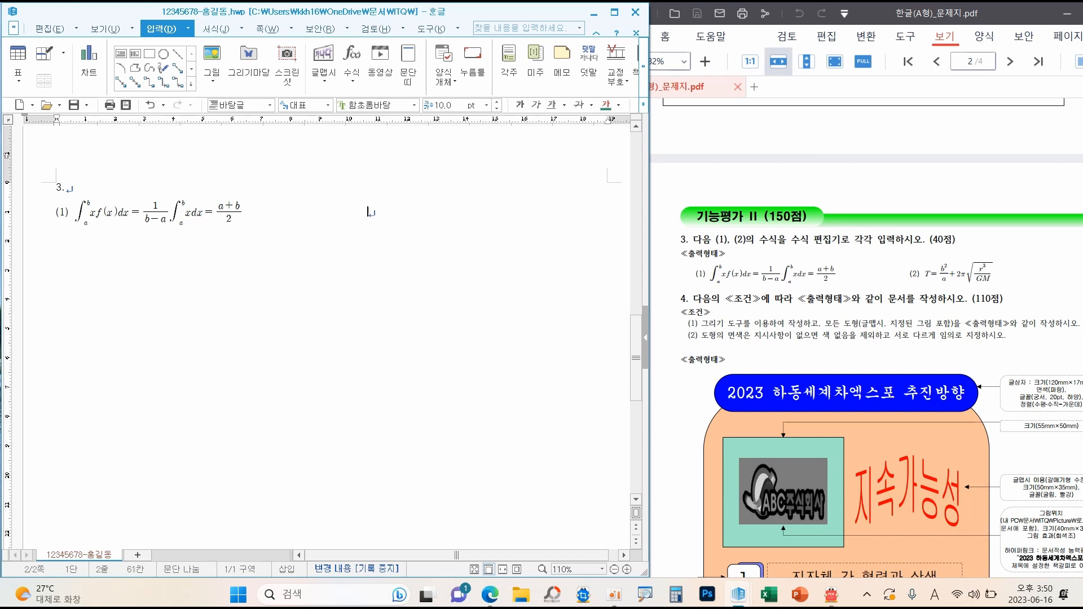
Enter the item label (2) after the first equation and start a new equation with T=
text((2))
click(353, 57)
drag(339, 202, 352, 134)
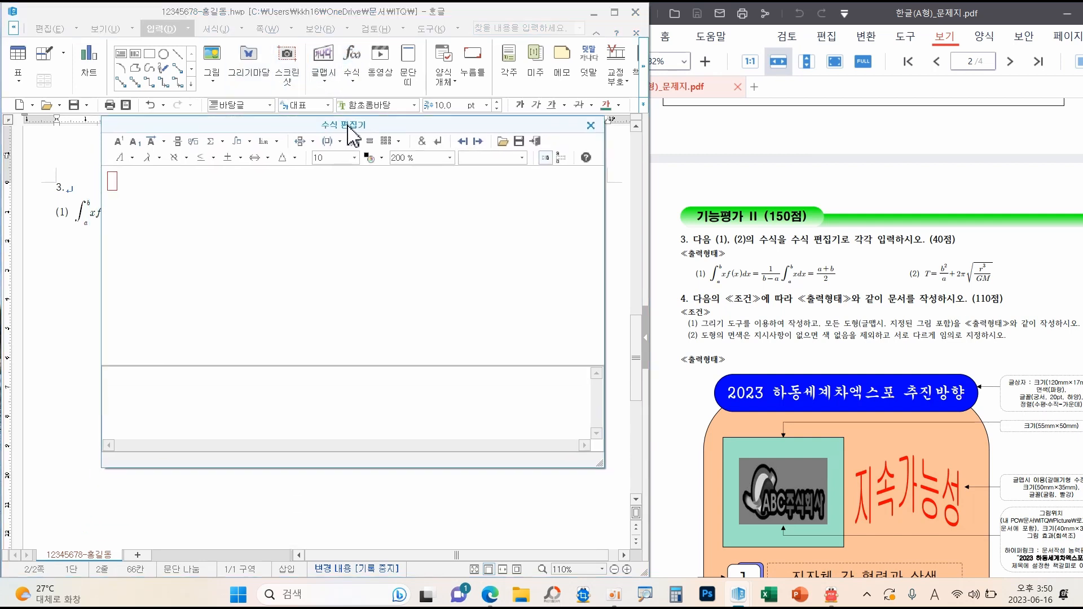
text(T=)
Add a fraction with numerator b squared and denominator a to the equation, followed by +2π
click(177, 142)
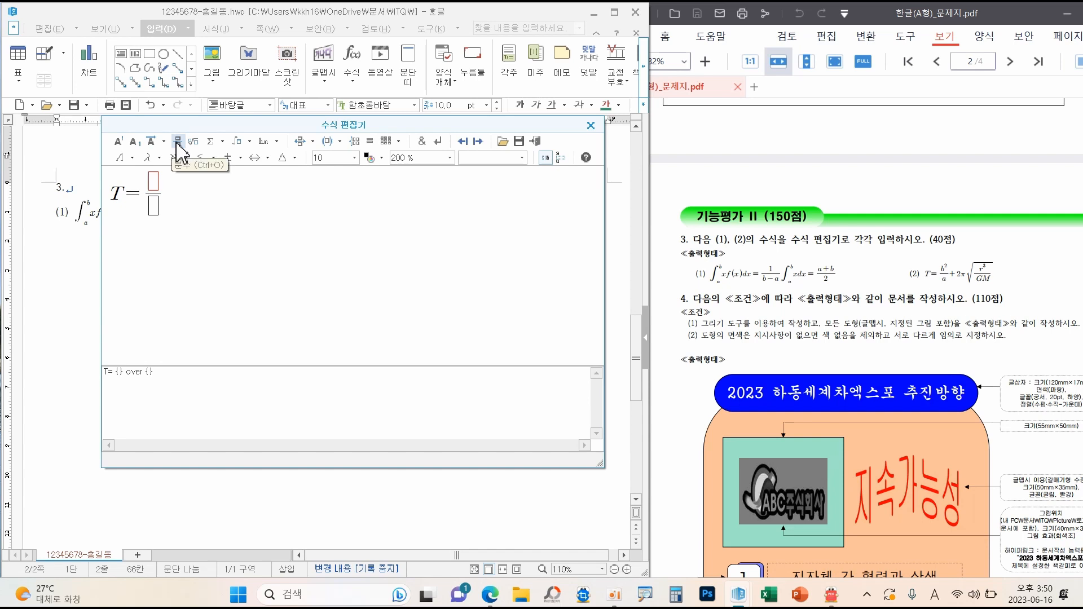
text(b)
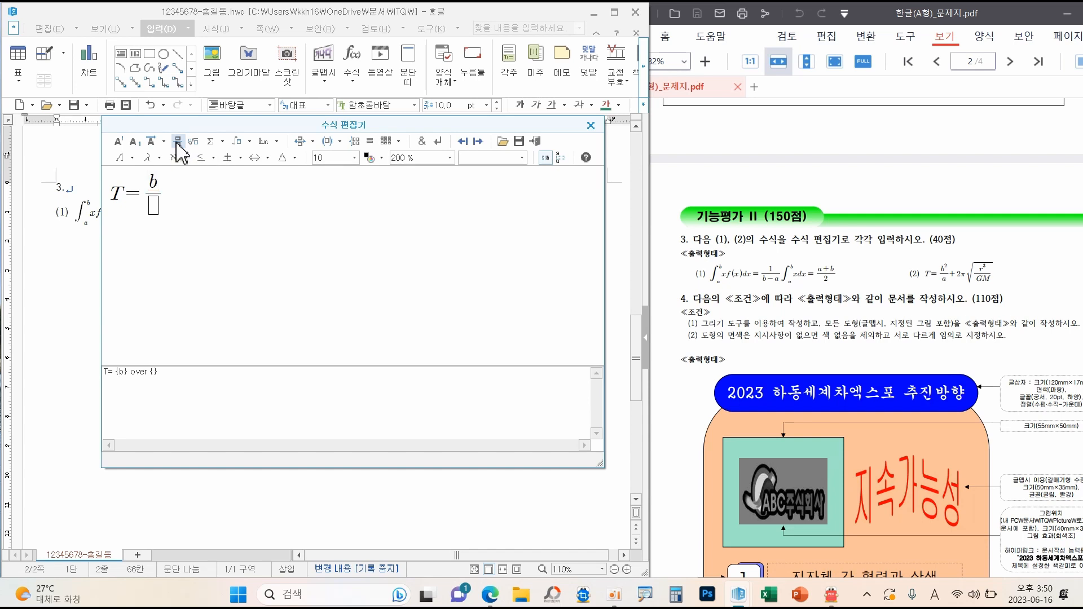
click(119, 142)
text(2)
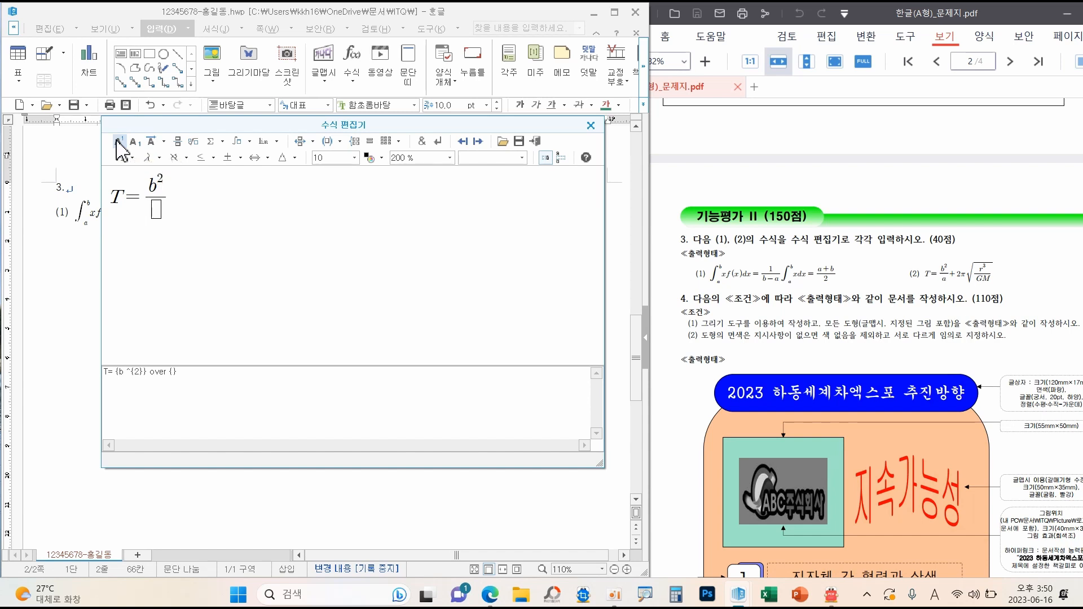
key(Tab)
text(a} +2)
click(148, 158)
click(151, 249)
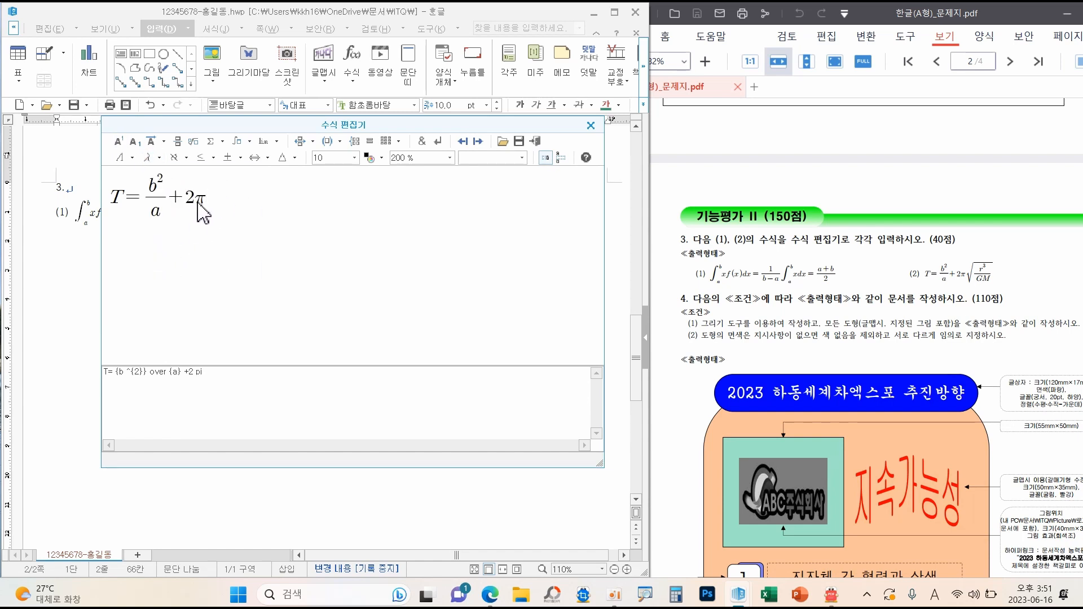
Add a square root containing the fraction r cubed over GM, and insert the finished equation into the document
click(194, 143)
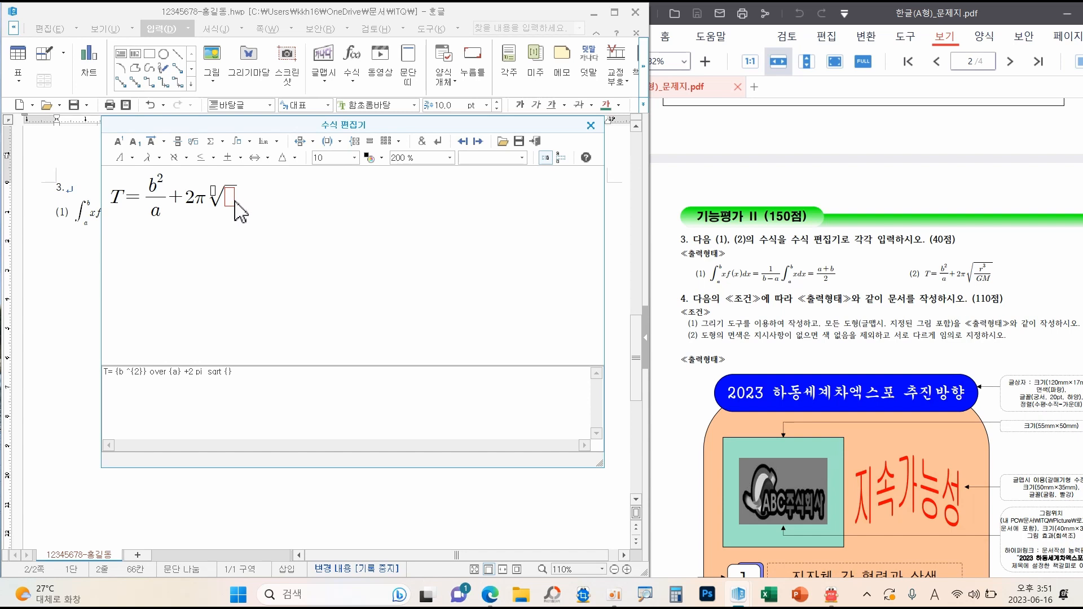
click(179, 143)
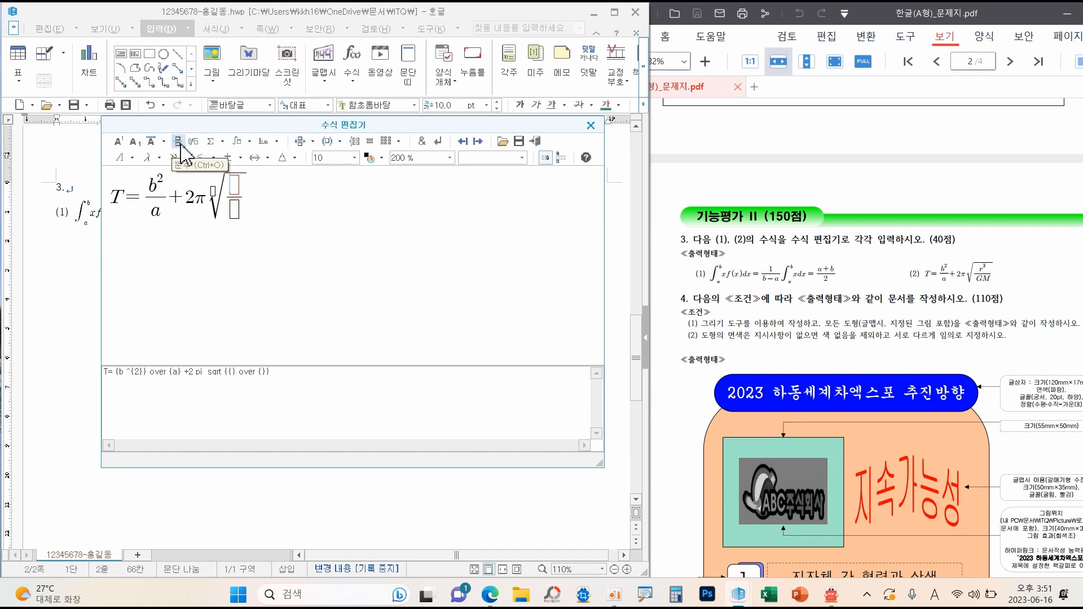
text(r)
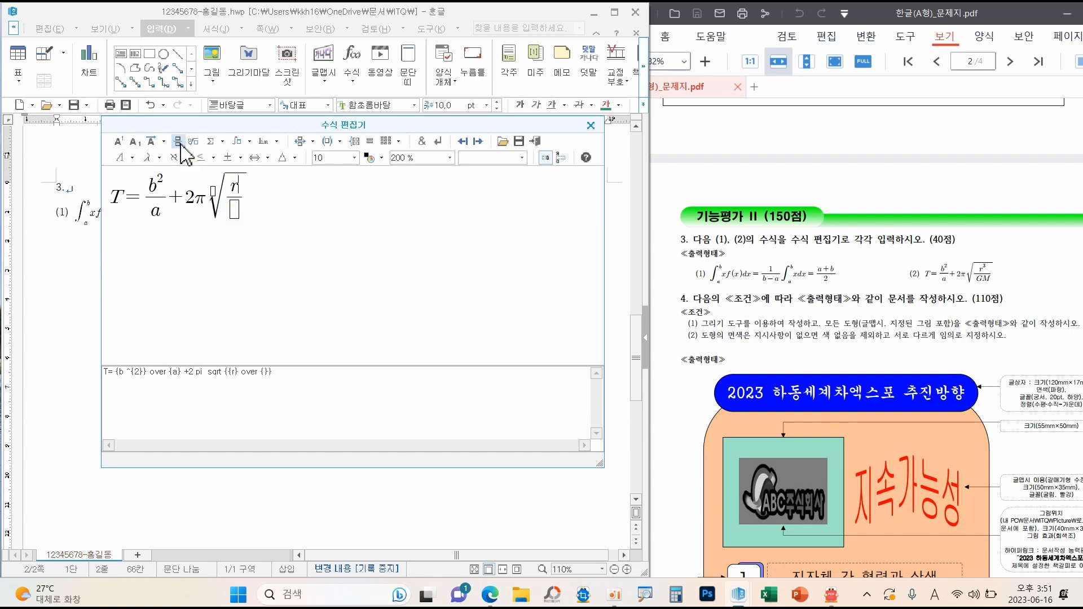
click(119, 142)
text(3)
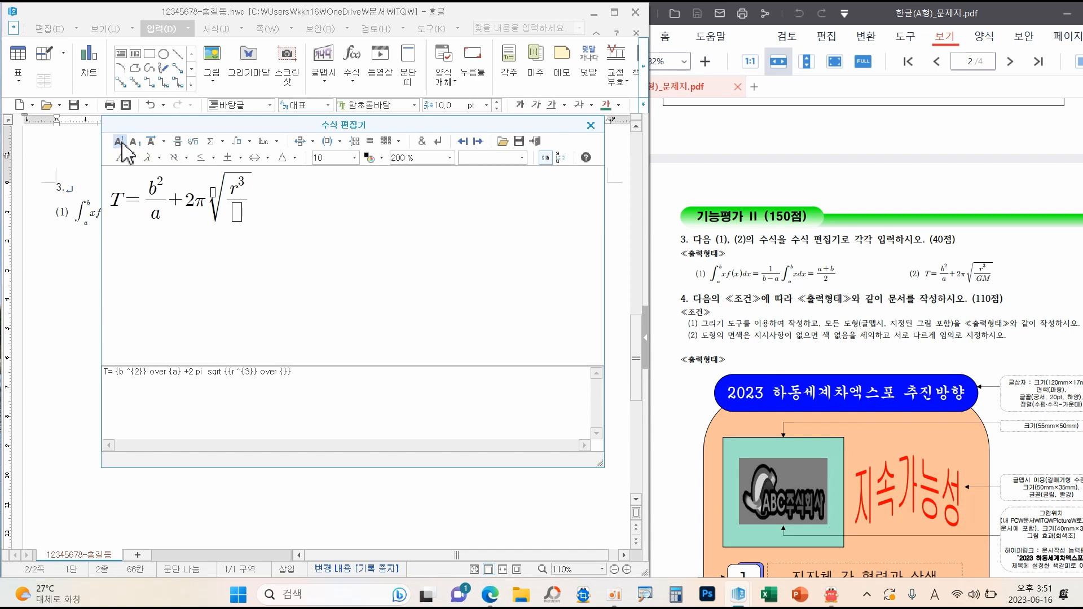
key(Tab)
text(GM)
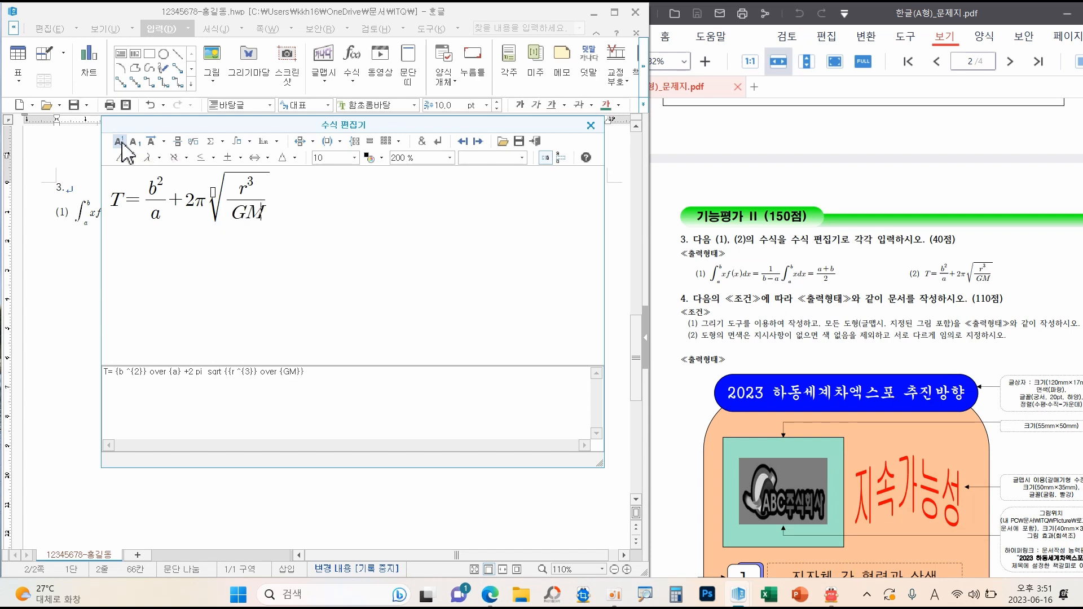
click(535, 142)
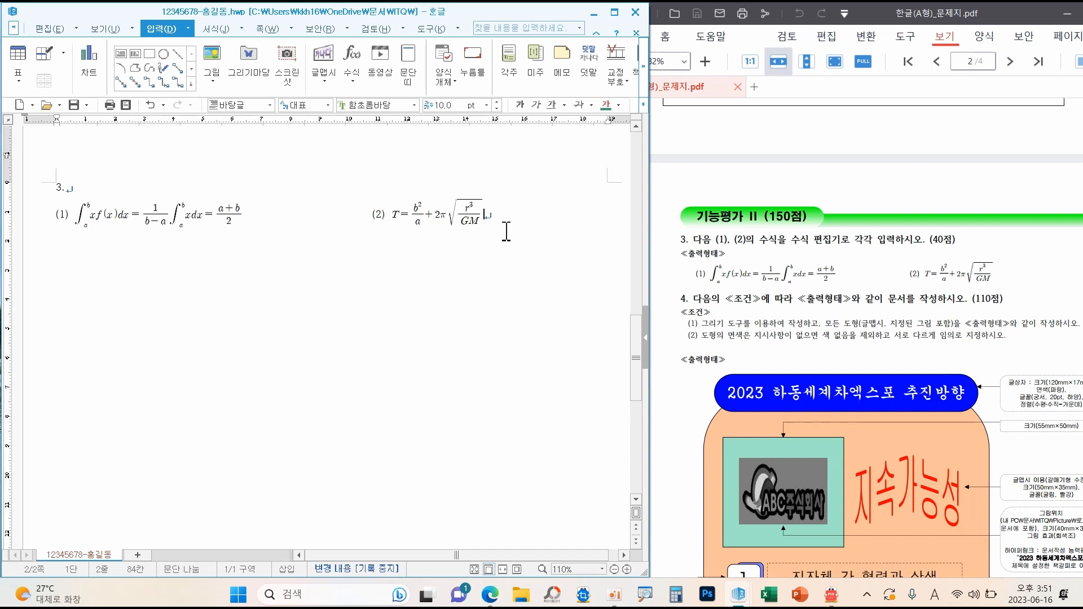
Save the document and add six blank lines below the equations
click(75, 106)
key(Return)
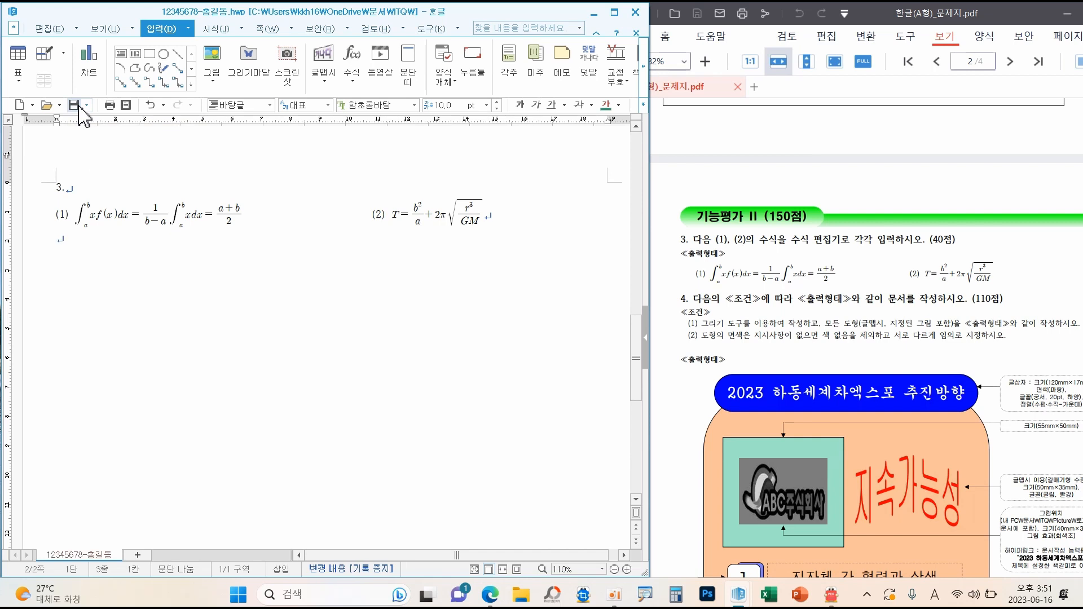
key(Return)
key(Return)
key(Return)
key(Return)
Bring question 4 and its size notes into view on the exam sheet, and enter the question number 4. on the second-to-last blank line
scroll(879, 314, down, 3)
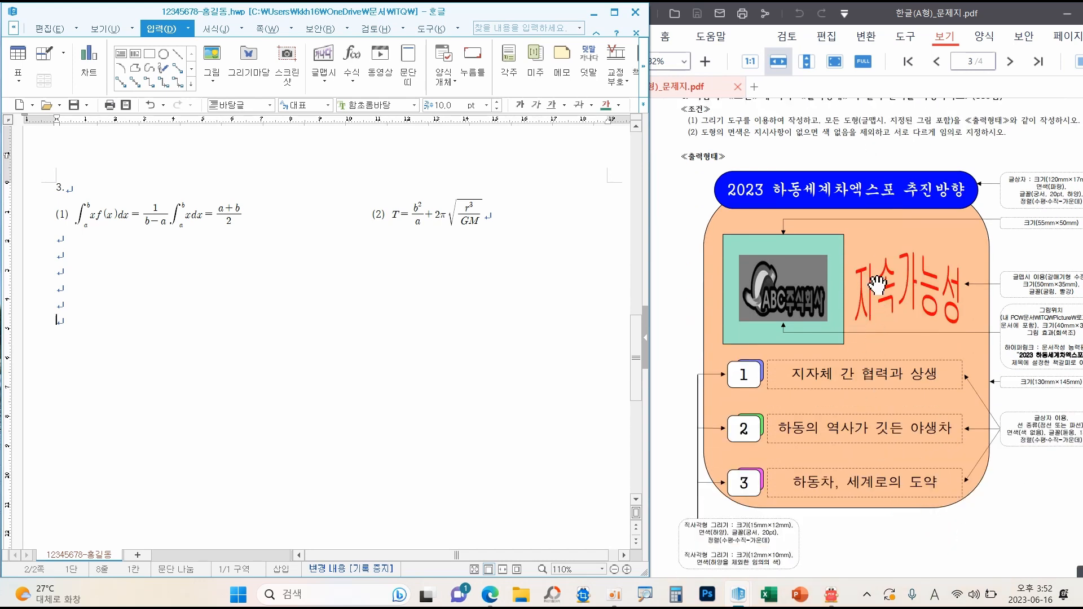
drag(972, 15, 952, 17)
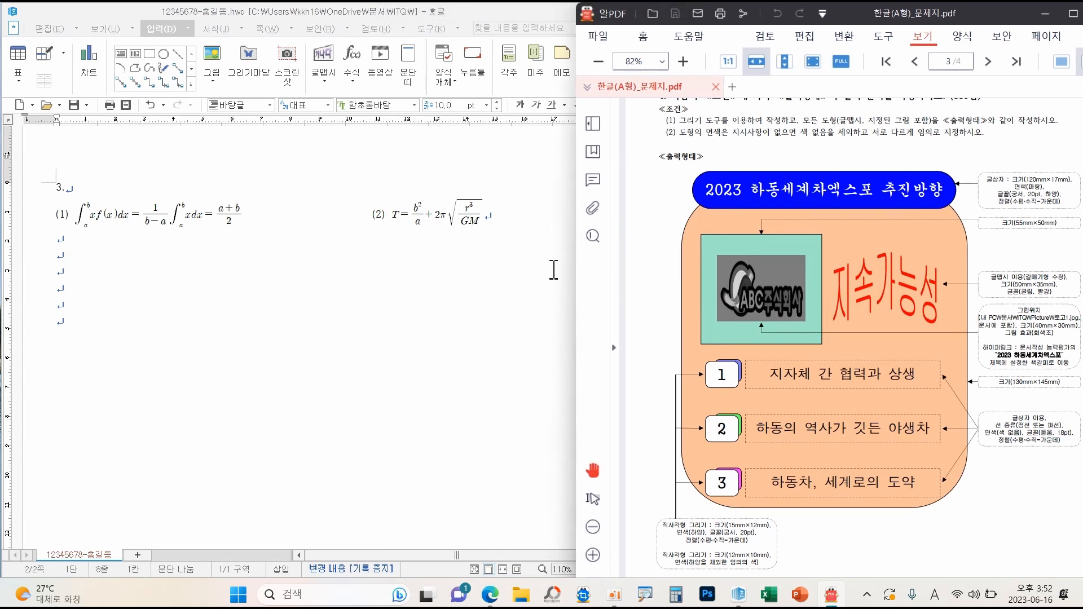
click(516, 310)
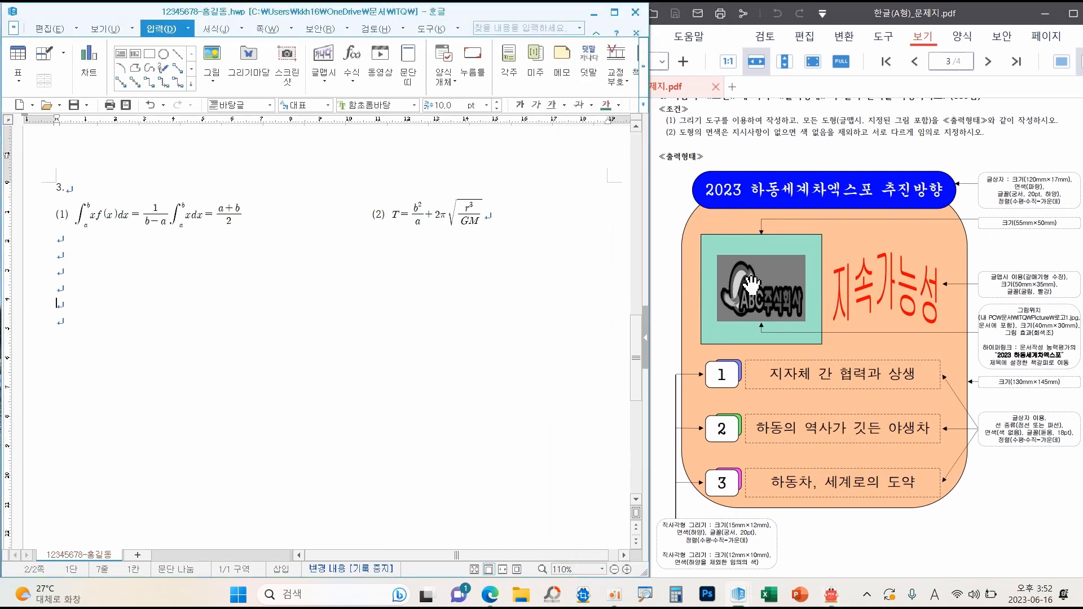
mouse_move(676, 126)
mouse_down()
mouse_move(772, 139)
mouse_move(994, 138)
mouse_up()
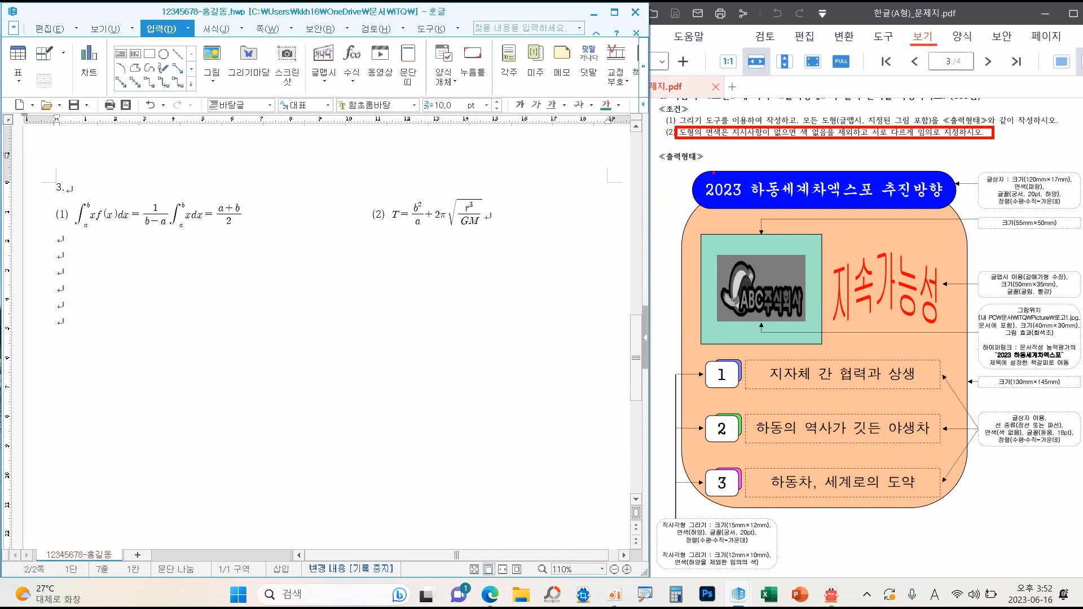
mouse_move(692, 182)
mouse_down()
mouse_move(699, 197)
mouse_move(711, 179)
mouse_up()
mouse_move(701, 353)
mouse_down()
mouse_move(709, 362)
mouse_move(721, 347)
mouse_up()
mouse_move(1040, 361)
mouse_down()
mouse_move(975, 341)
mouse_move(1019, 355)
mouse_move(920, 362)
mouse_move(783, 325)
mouse_move(772, 337)
mouse_move(820, 331)
mouse_up()
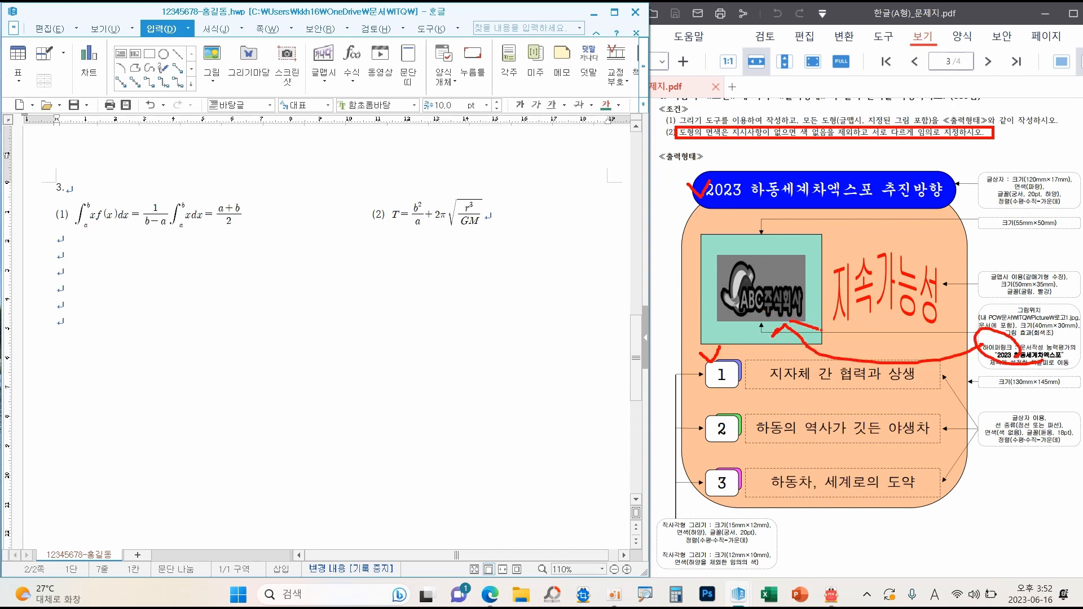
key(Escape)
text(4.)
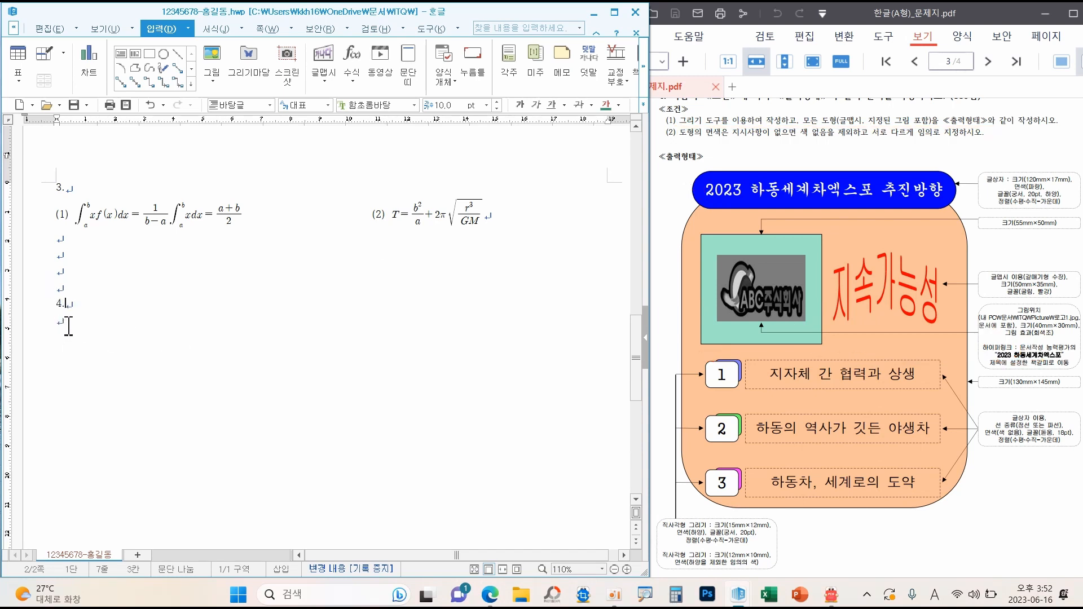
key(Return)
Draw a rectangle about 52 mm wide and 47 mm high below the question number 4
scroll(137, 336, down, 4)
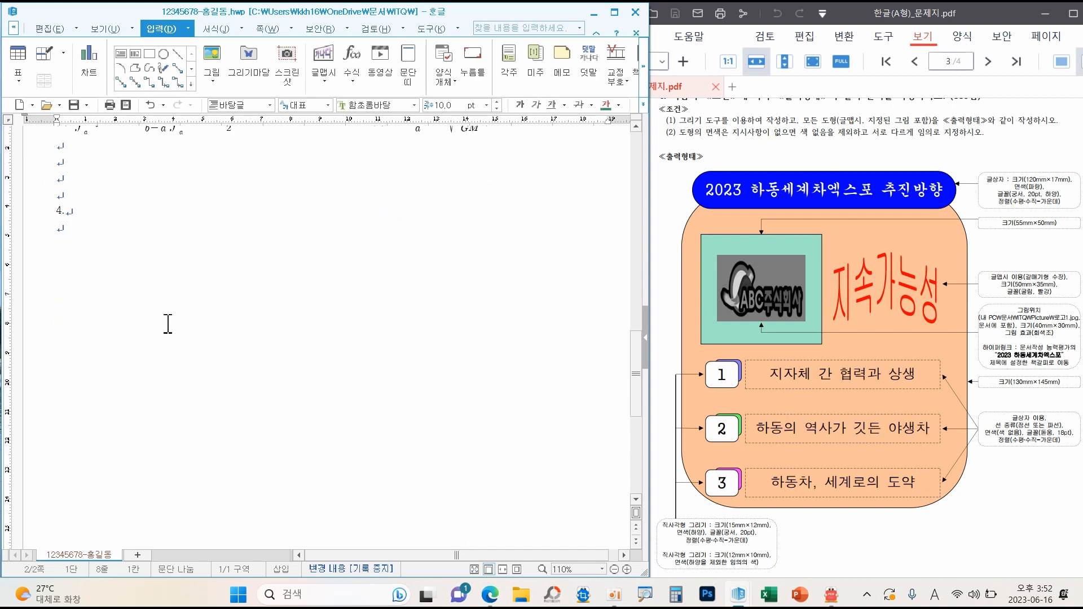
click(150, 54)
drag(138, 217, 314, 362)
drag(249, 308, 238, 318)
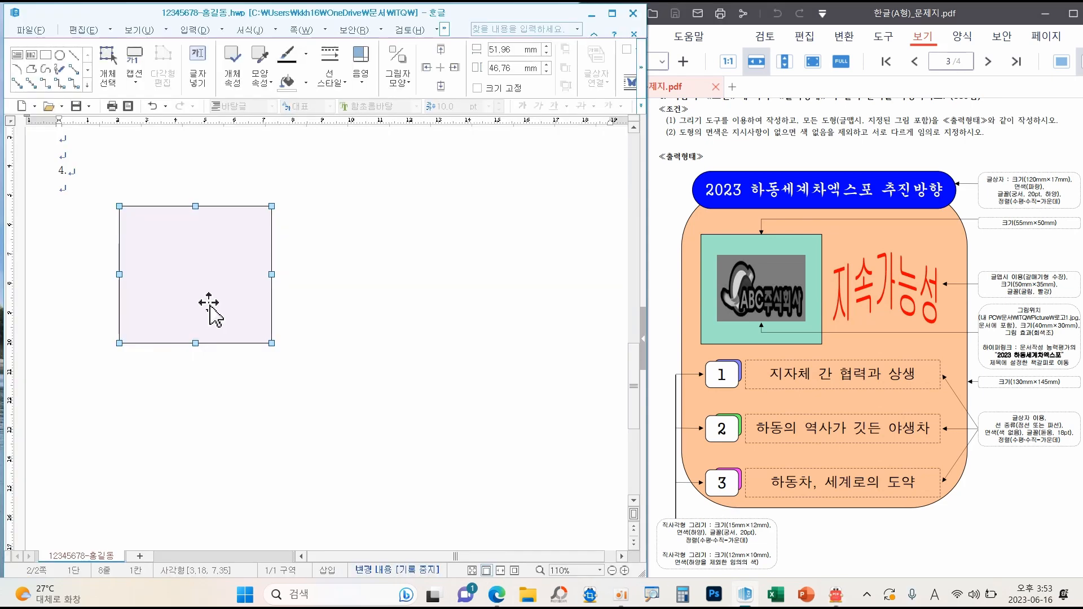
drag(201, 281, 212, 294)
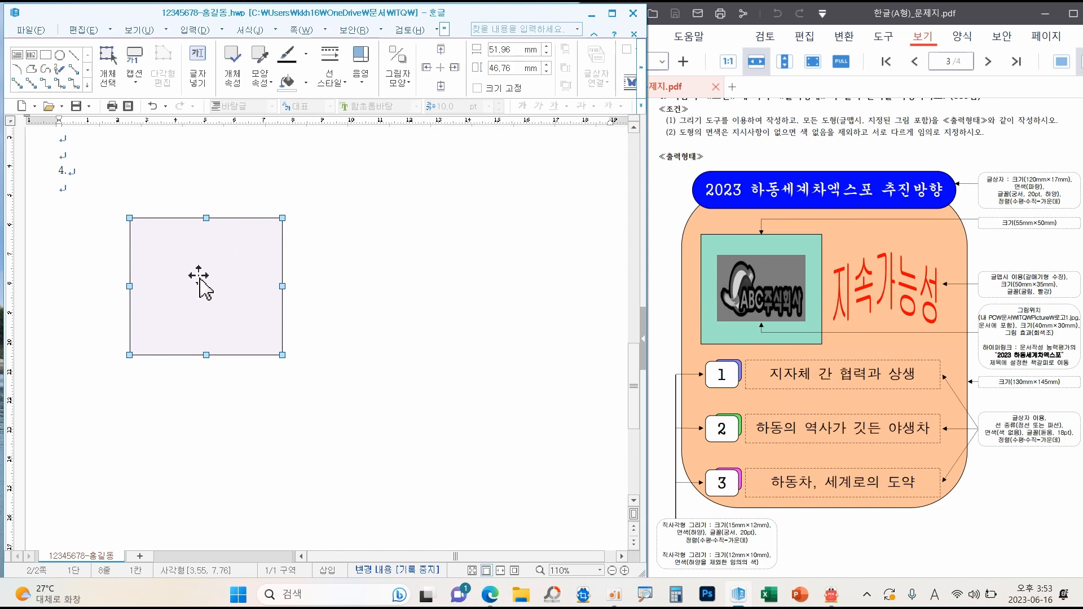
Fill the rectangle with pale yellow and make its properties the default for new drawing objects
double_click(203, 292)
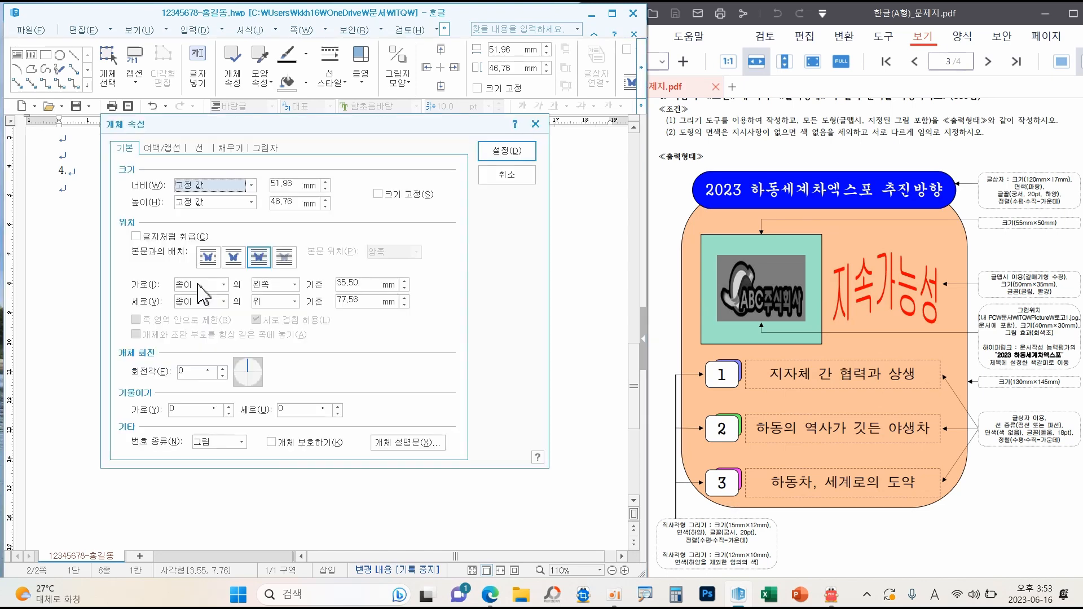
click(231, 148)
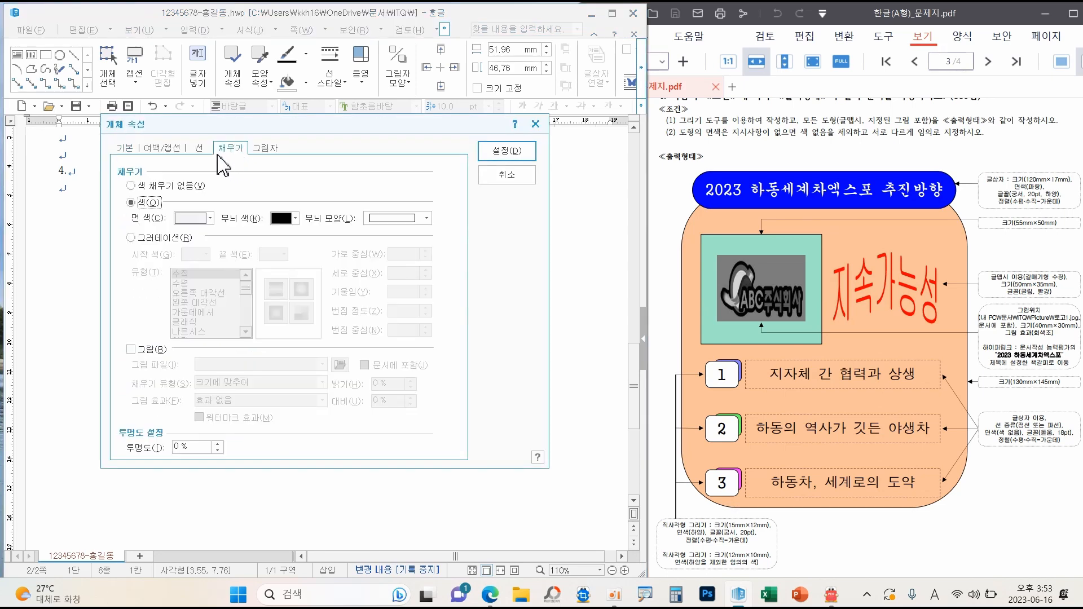
click(195, 218)
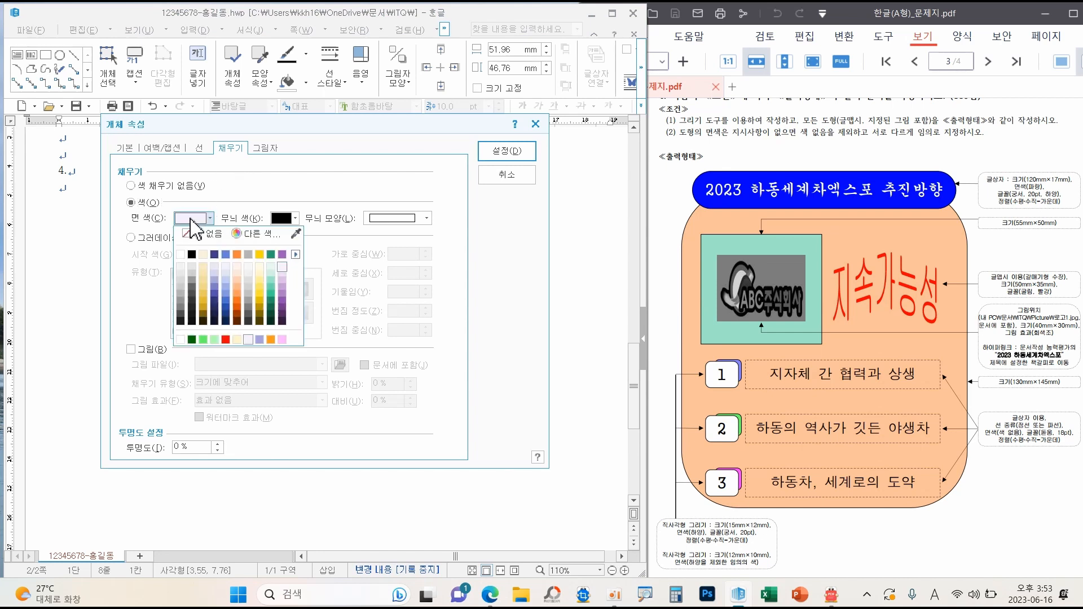
click(260, 275)
click(506, 151)
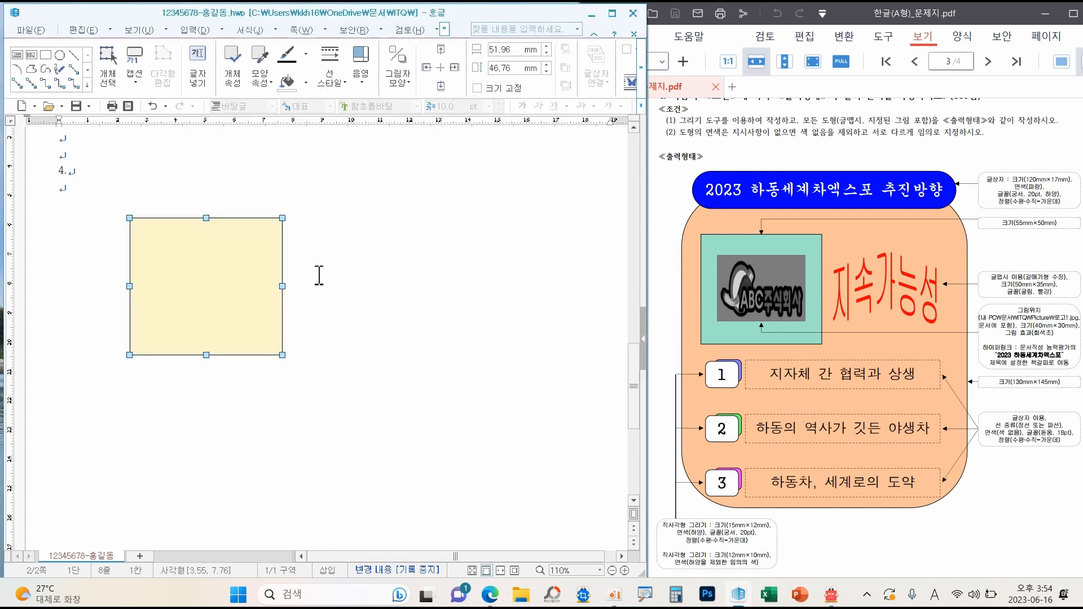
right_click(229, 275)
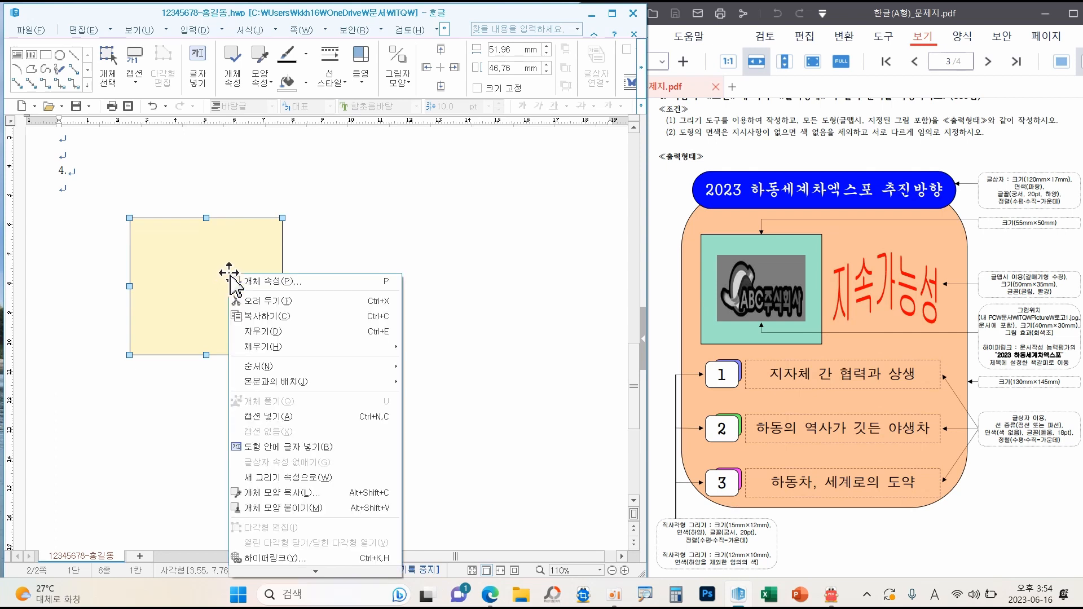
click(302, 478)
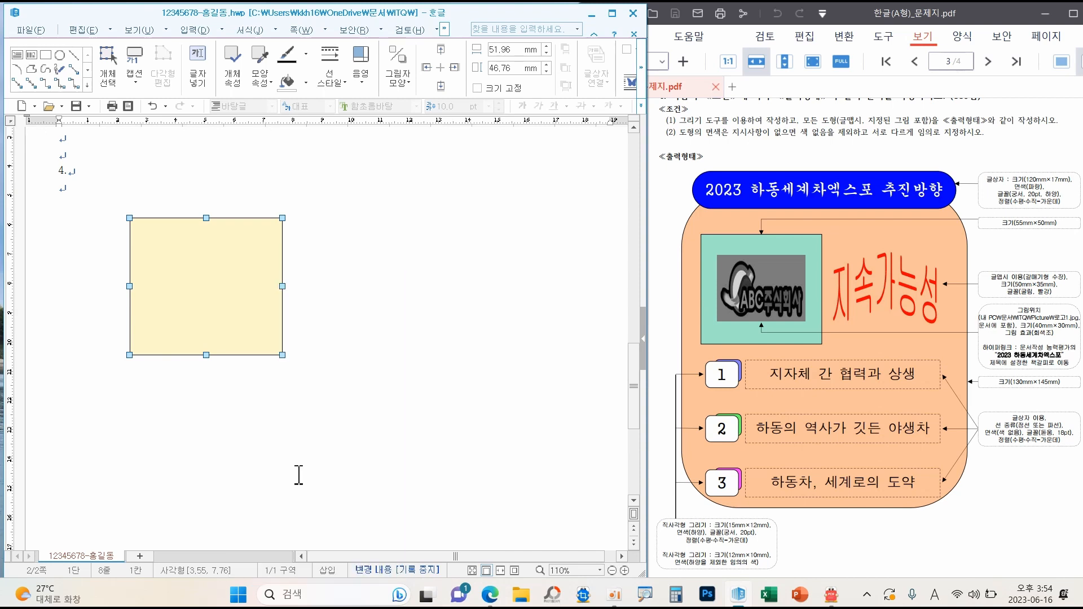
Delete the sample rectangle and draw a new one about 55 mm wide and 43 mm high in its place
drag(210, 285, 210, 308)
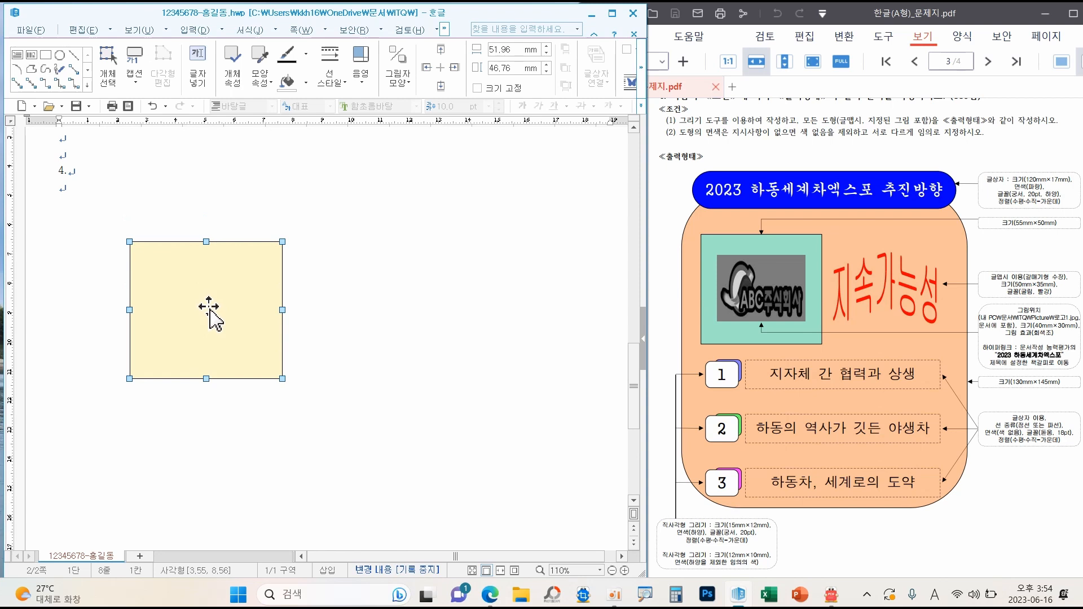
key(Delete)
click(152, 54)
drag(153, 234, 309, 350)
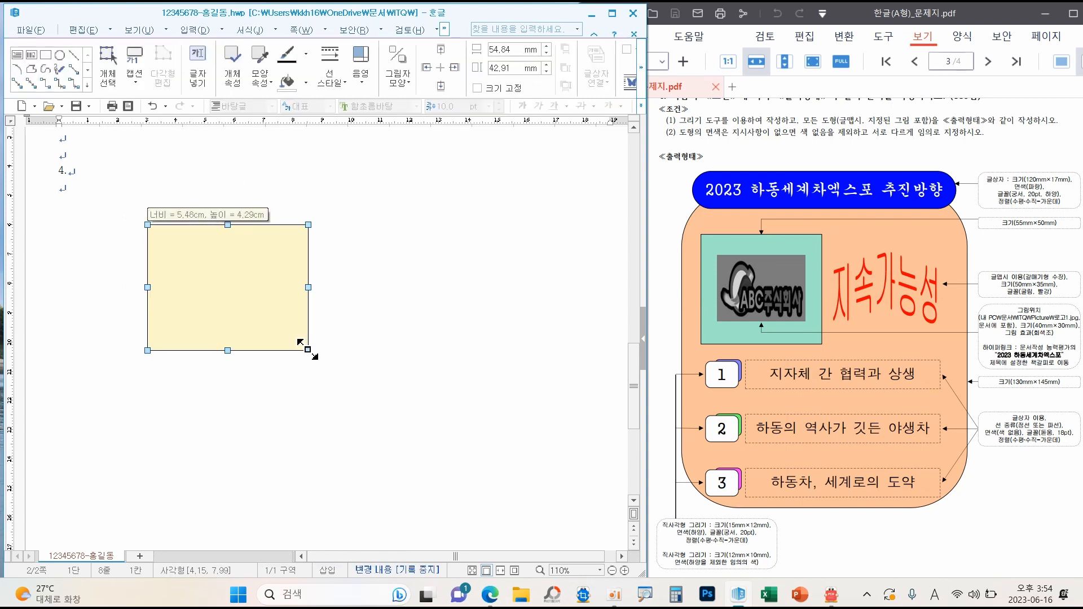
Set the rectangle's size to 130 mm wide and 145 mm high and lock its size
double_click(251, 308)
click(125, 148)
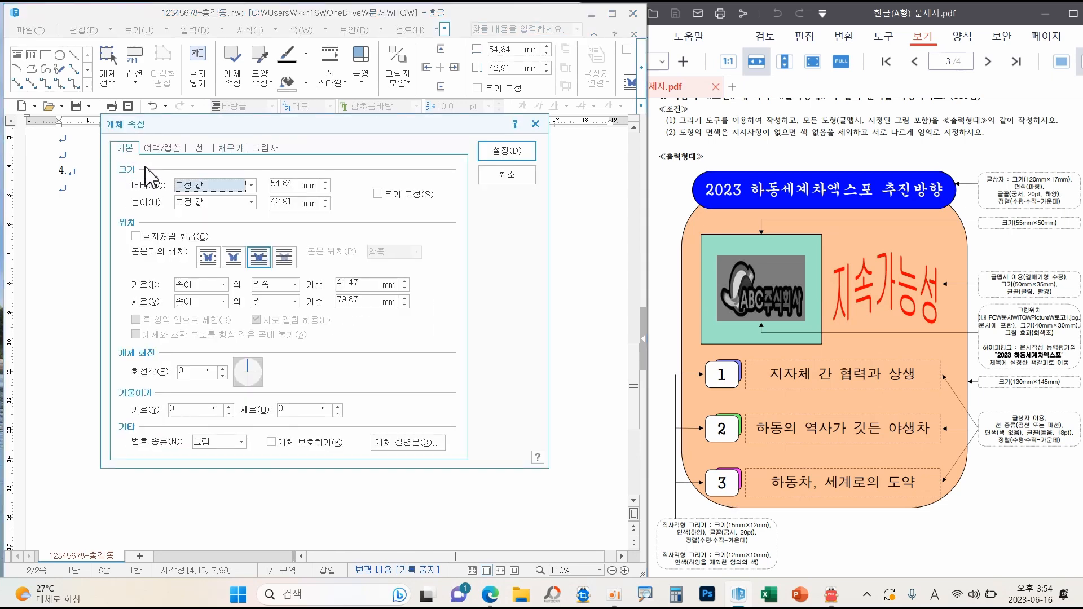
drag(144, 162, 120, 145)
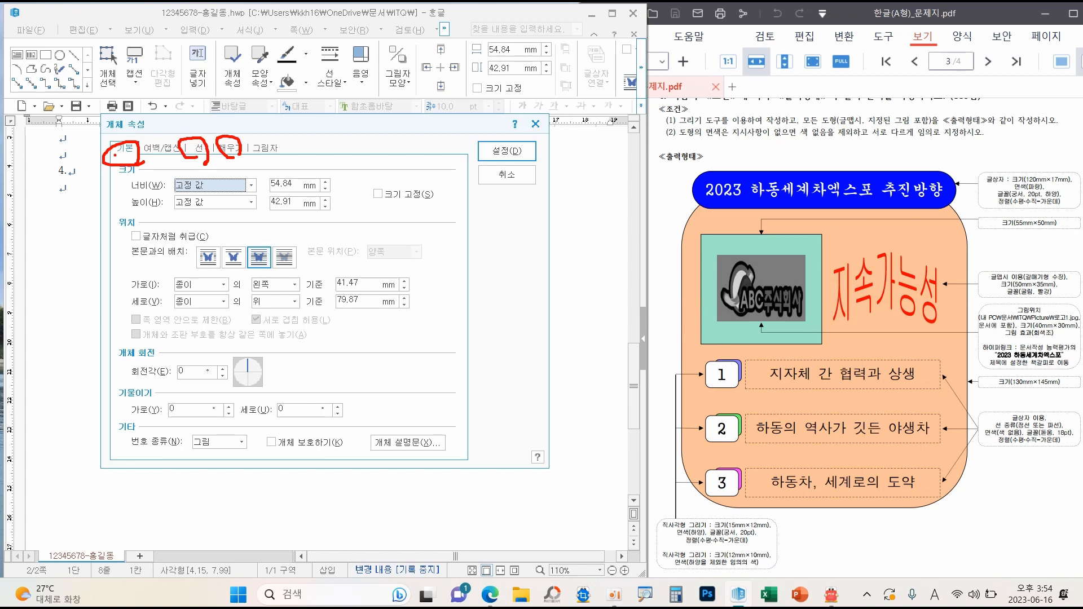
key(Escape)
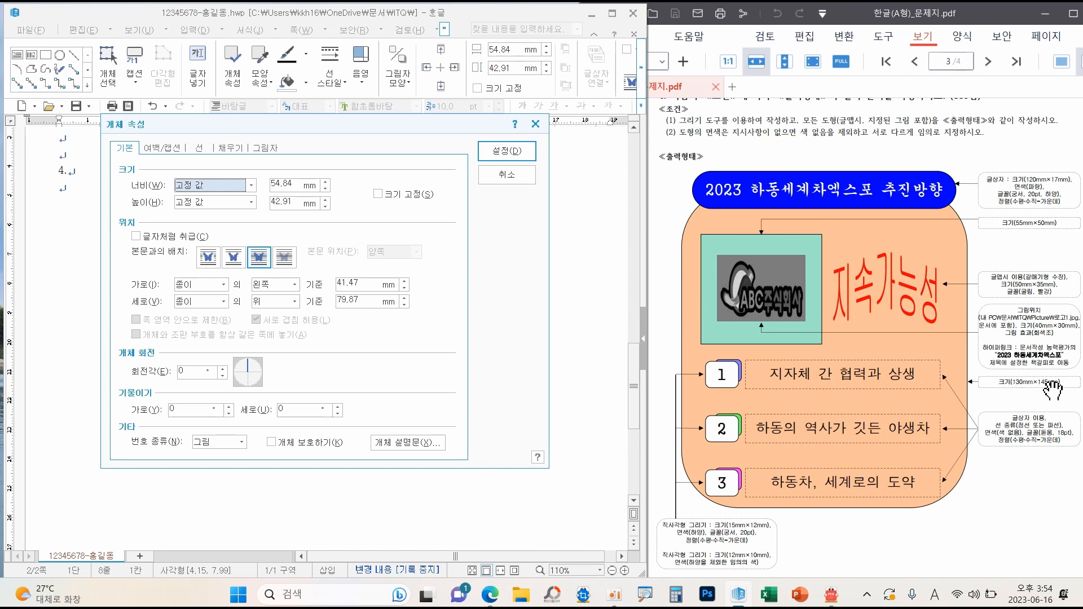
click(280, 182)
double_click(280, 182)
text(130)
key(Tab)
key(Tab)
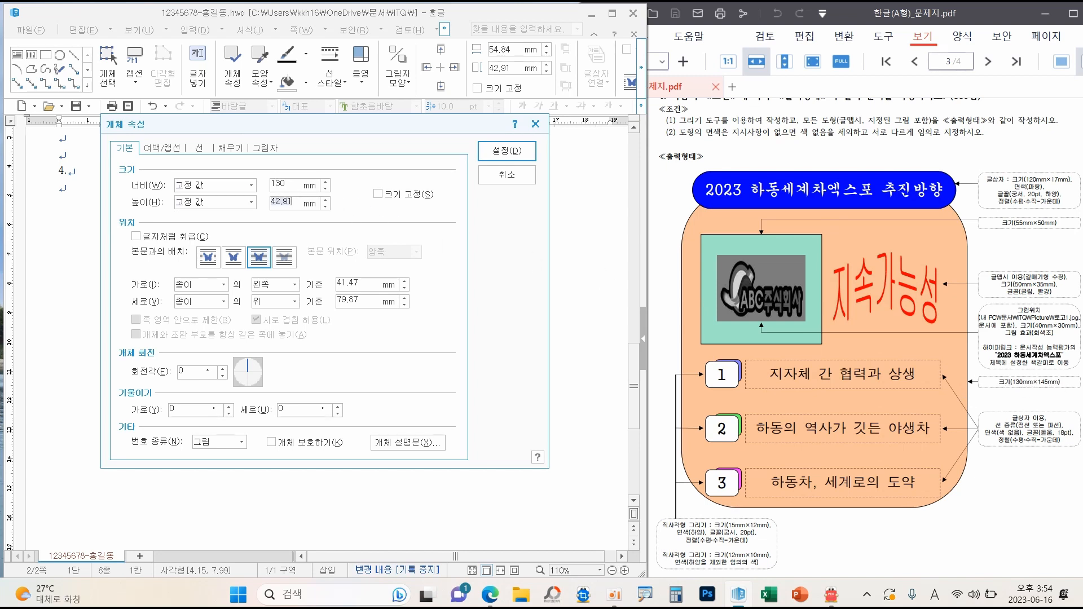
text(145)
click(392, 196)
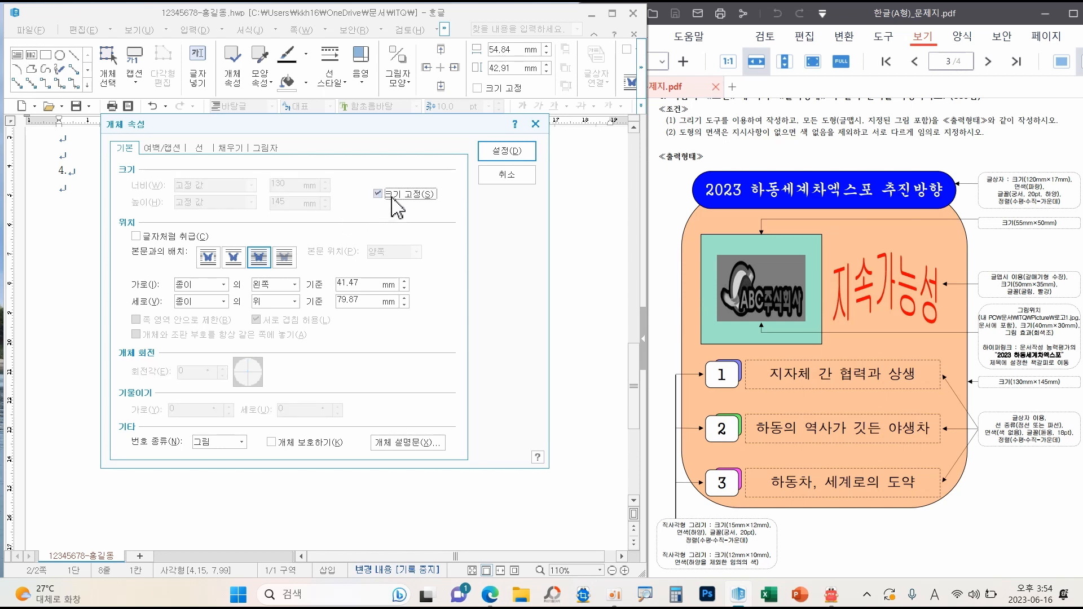
drag(360, 180, 452, 212)
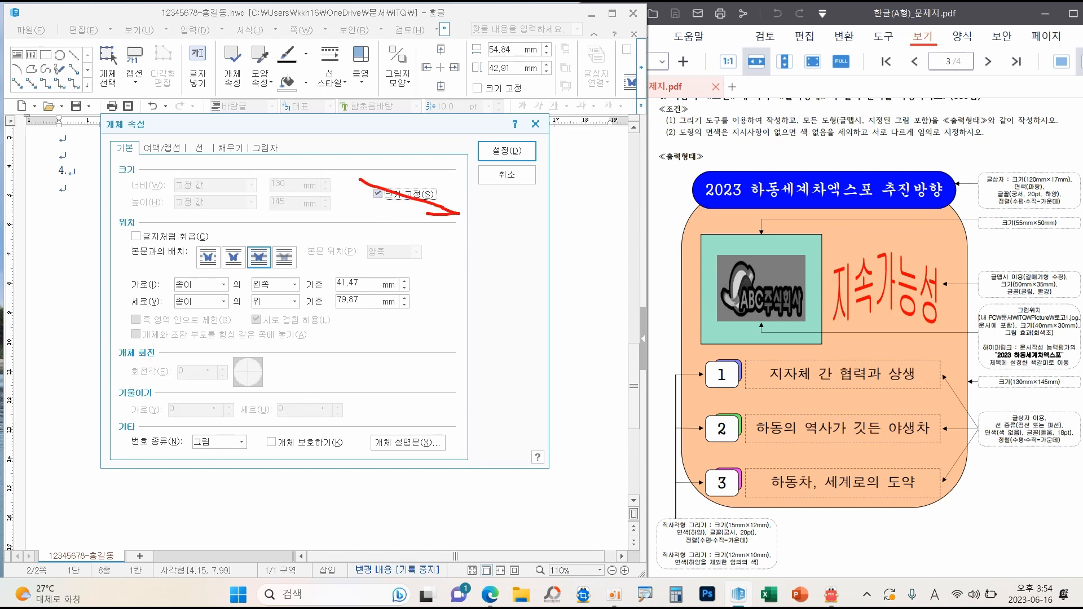
key(Escape)
drag(367, 182, 451, 209)
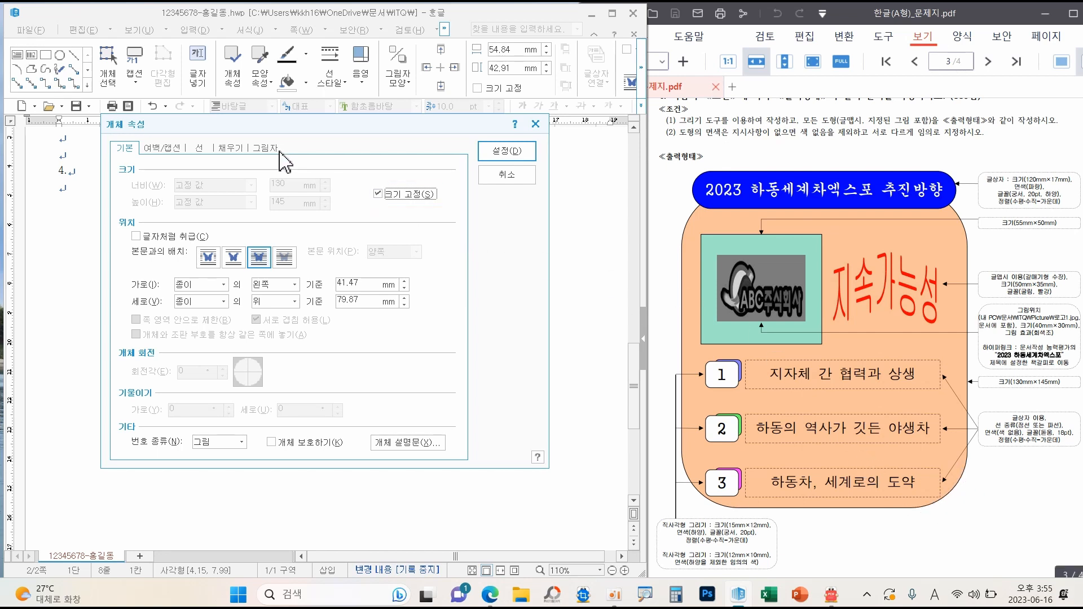
Give the rectangle the rounded corner style and apply the object properties
click(200, 148)
click(194, 307)
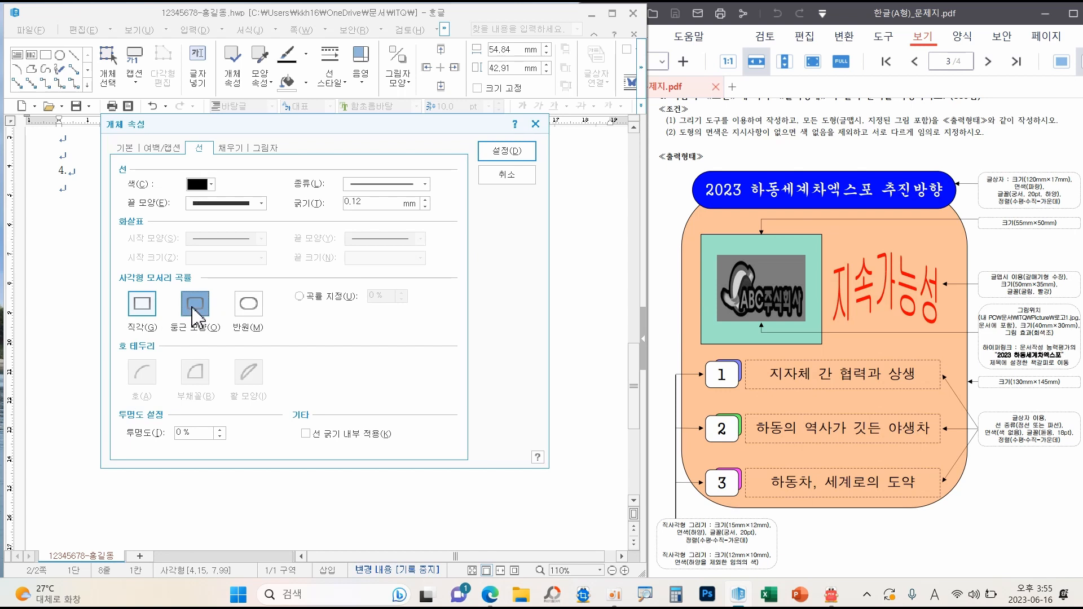
click(239, 148)
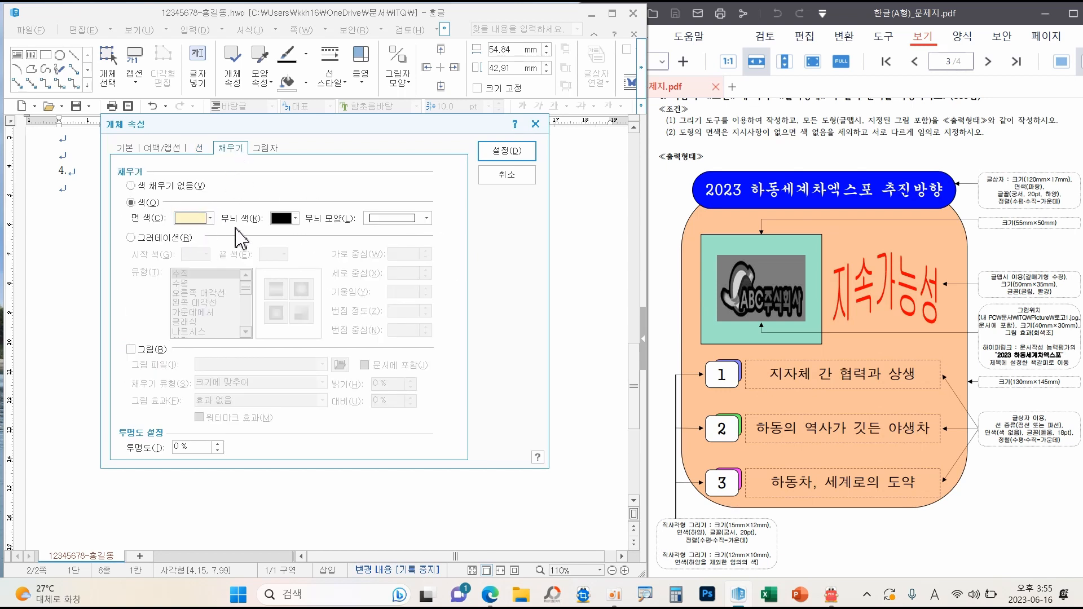
click(507, 151)
Move the rounded rectangle below question number 4, about 29 mm across and 82 mm down the page, and deselect it
drag(422, 306, 338, 282)
drag(640, 367, 618, 361)
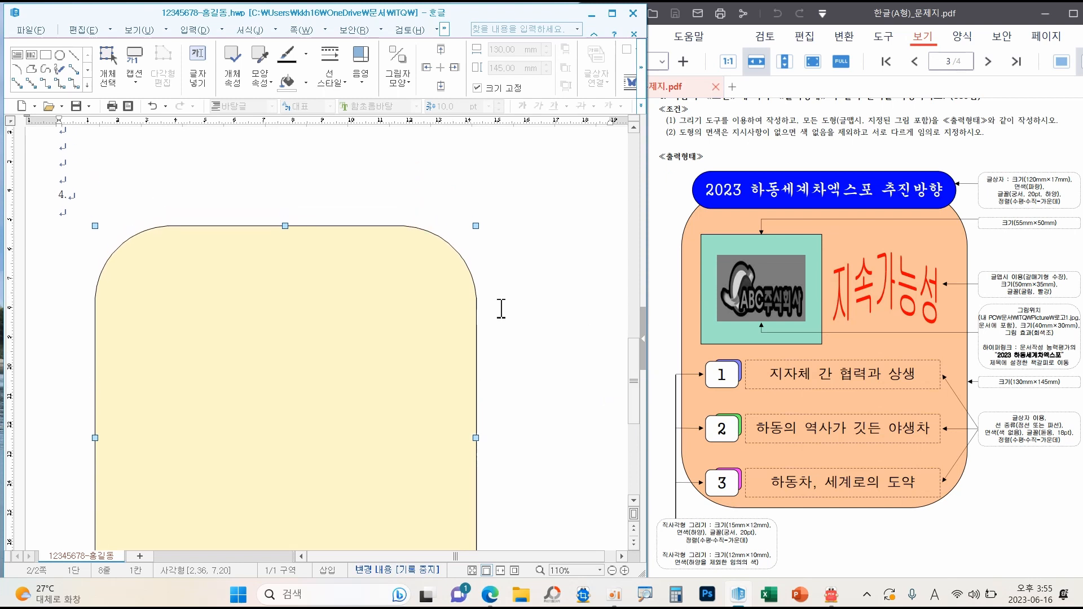
drag(265, 254, 265, 276)
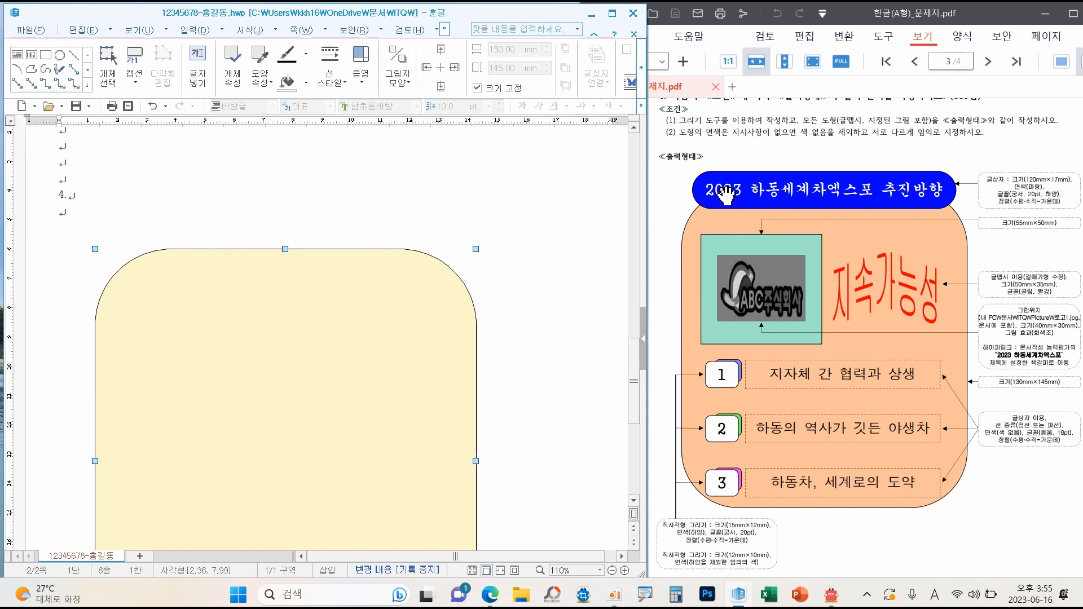
drag(216, 327, 220, 326)
drag(143, 367, 152, 369)
drag(184, 310, 184, 318)
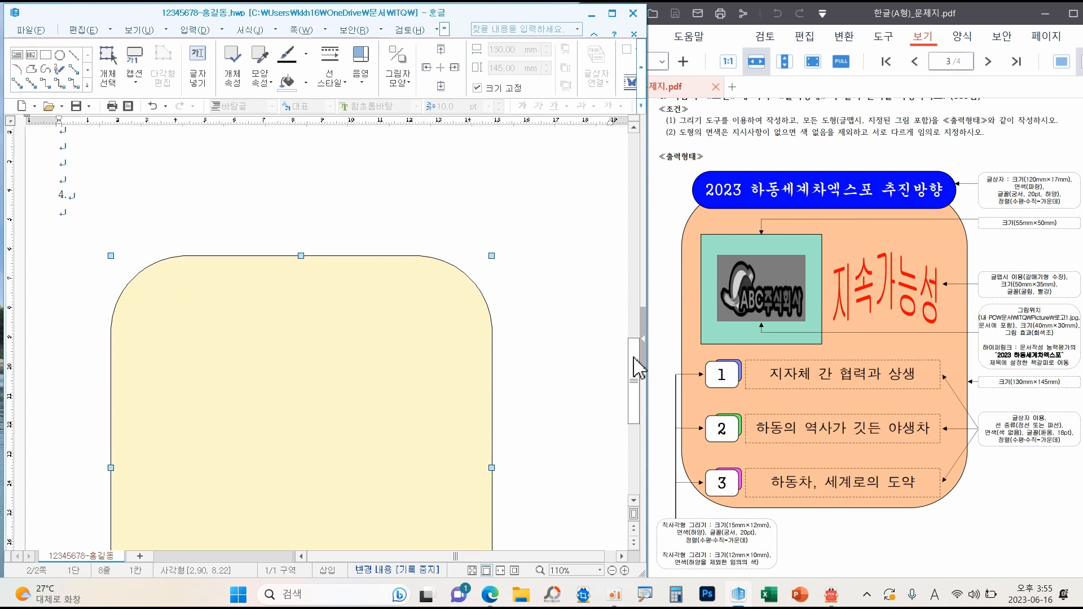
drag(634, 362, 632, 390)
click(544, 333)
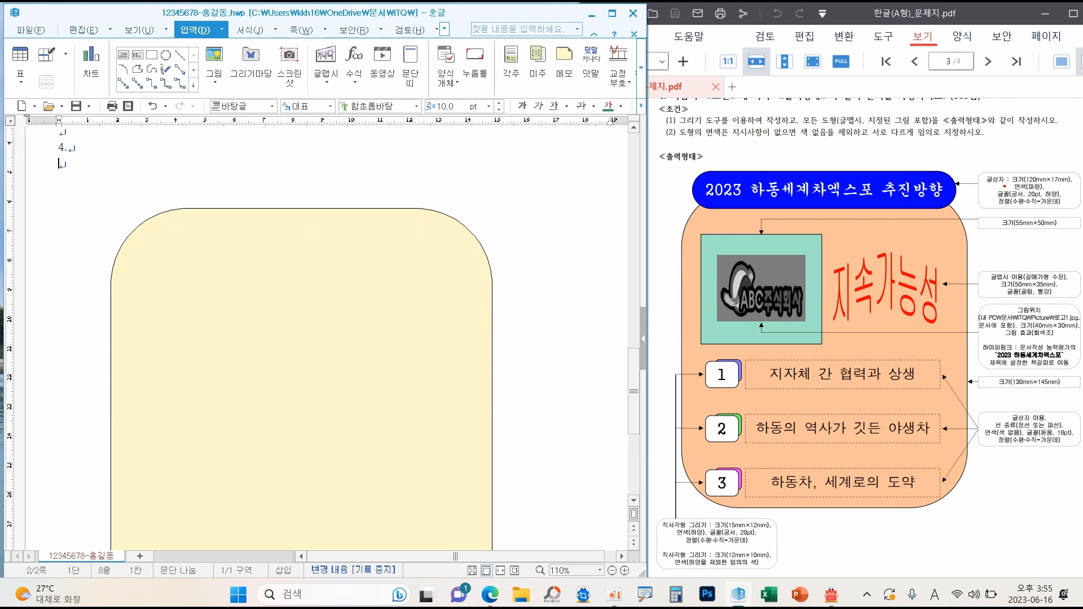
Draw a text box about 90 mm wide and 23 mm high over the rounded rectangle's upper edge
drag(985, 185, 999, 190)
key(Escape)
click(123, 55)
drag(262, 175, 525, 244)
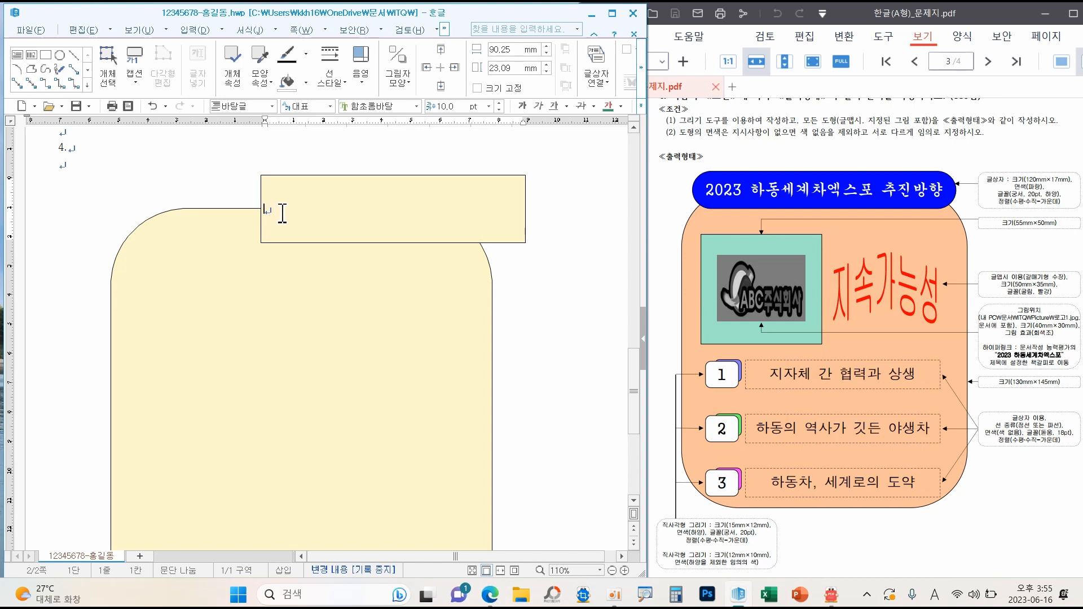
Set the text box's size to 120 mm wide and 17 mm high and lock its size
click(525, 182)
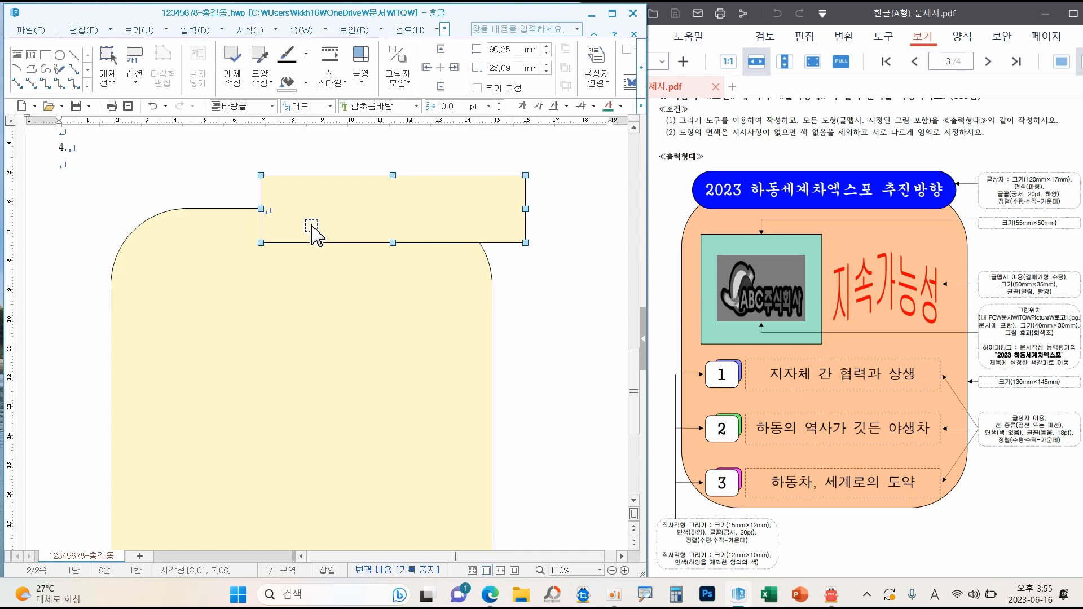
double_click(388, 210)
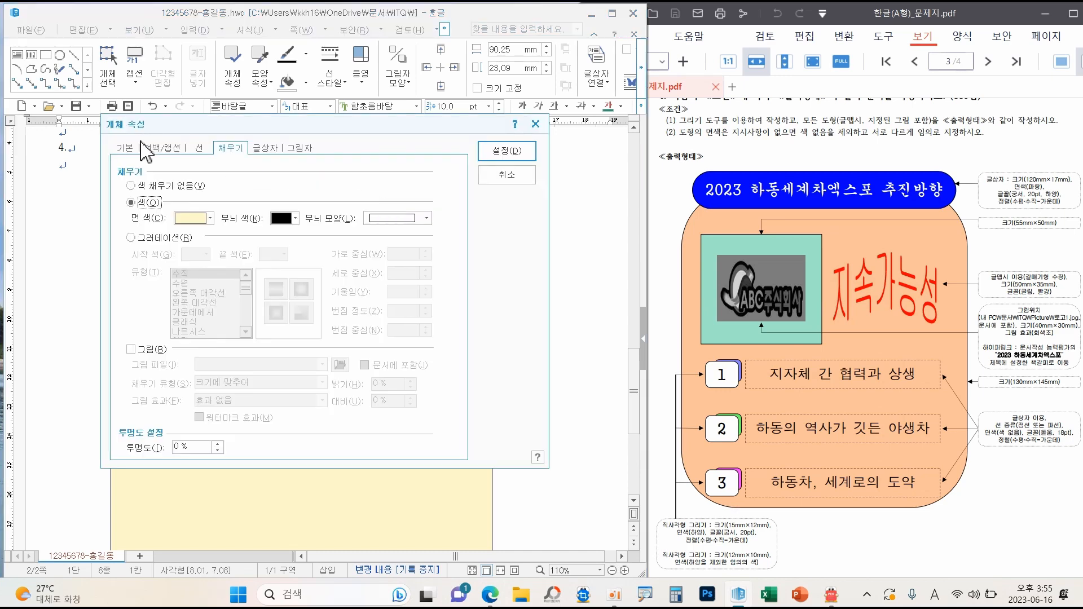
click(125, 149)
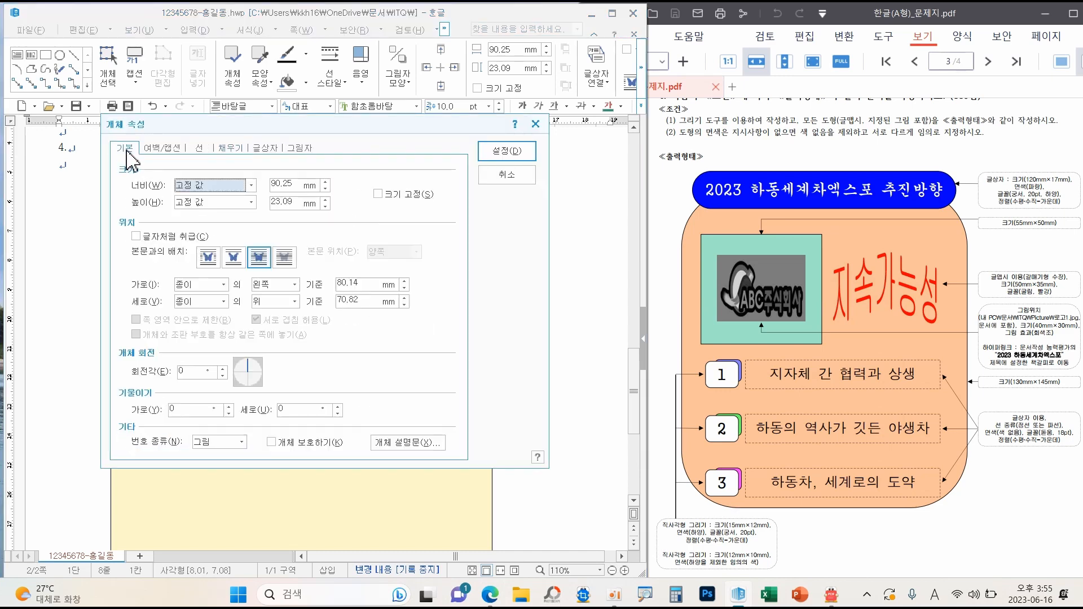
double_click(289, 184)
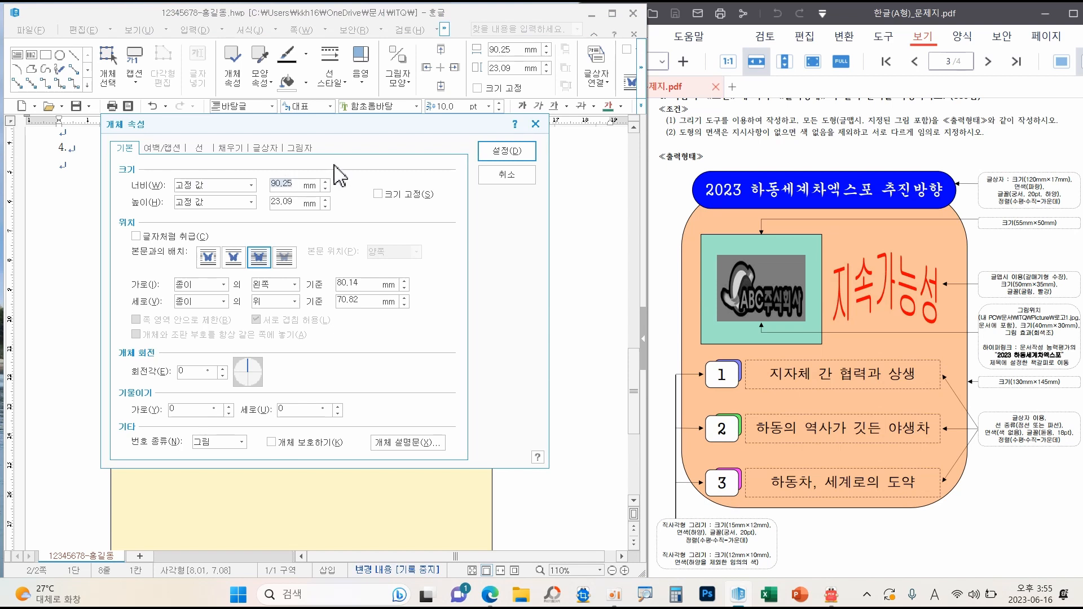
text(12)
key(Tab)
key(Tab)
click(408, 195)
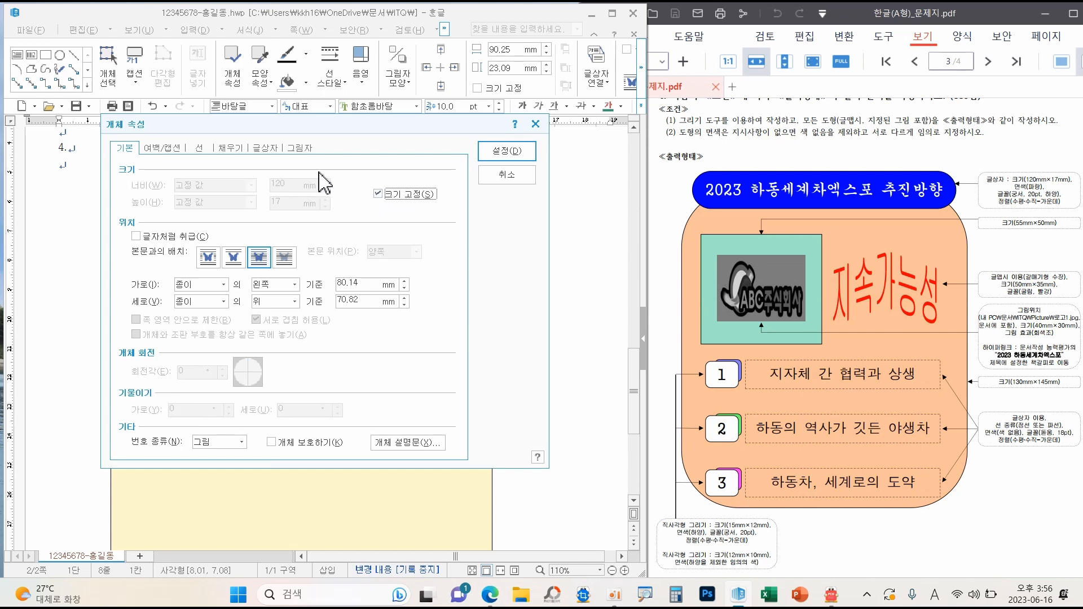
Give the text box semicircular ends and a blue fill, and apply the object properties
click(201, 149)
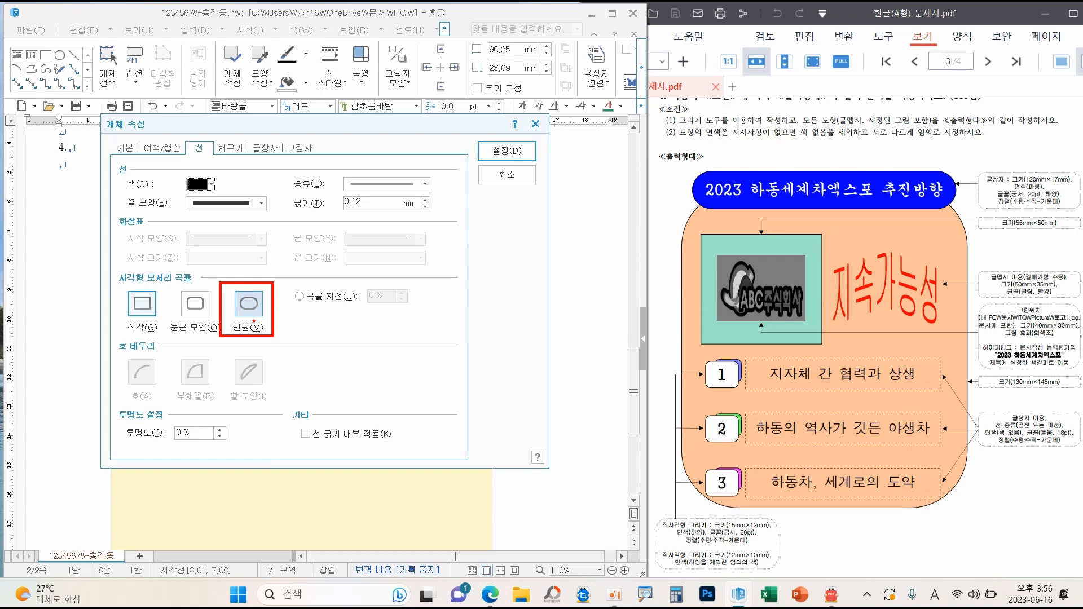
click(249, 304)
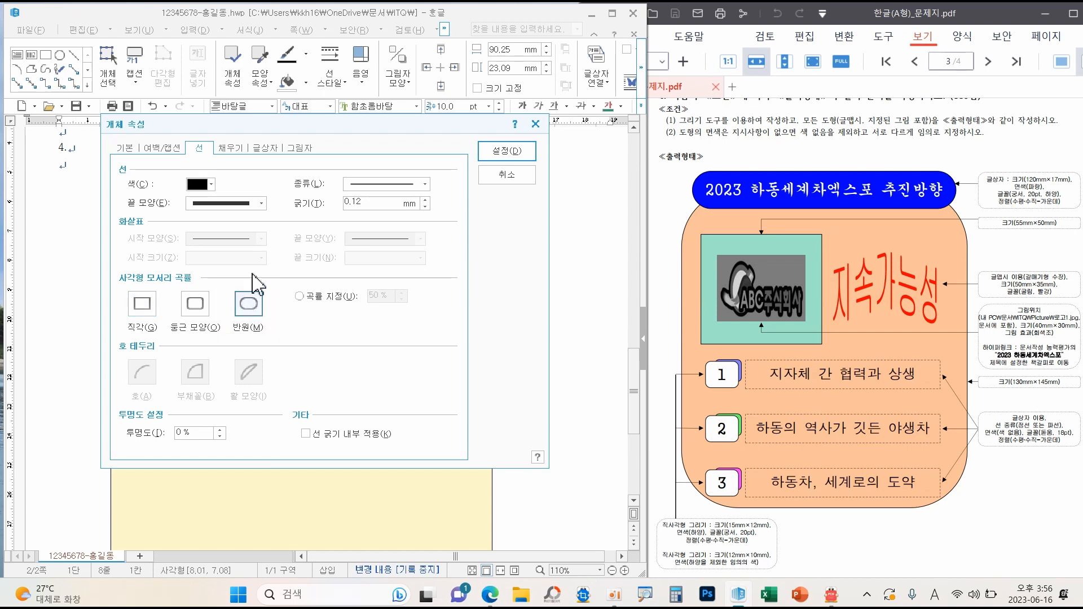
click(232, 149)
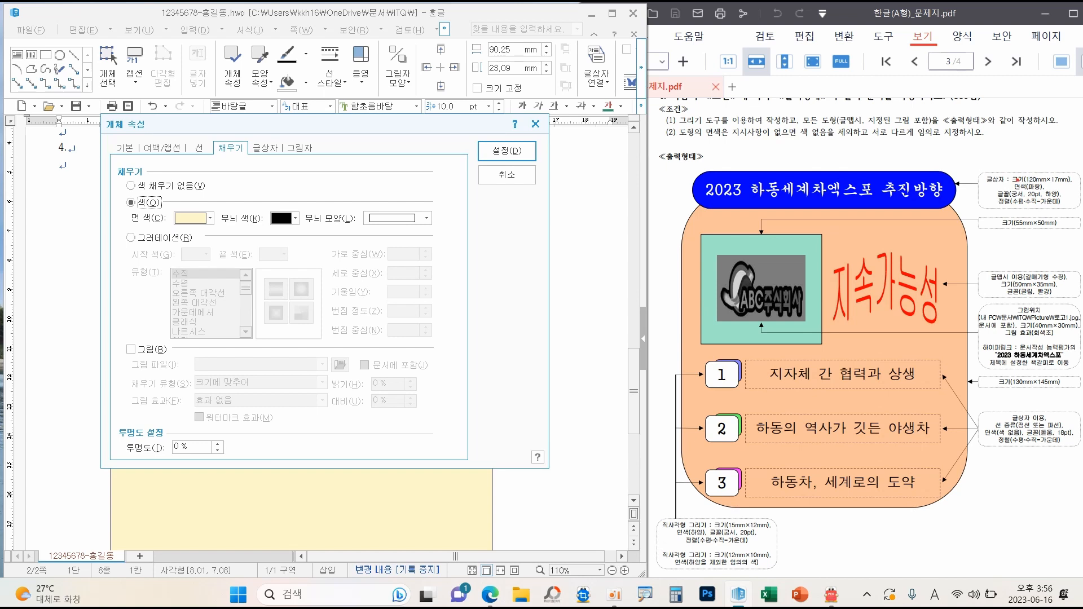
drag(1006, 179, 1054, 195)
click(210, 219)
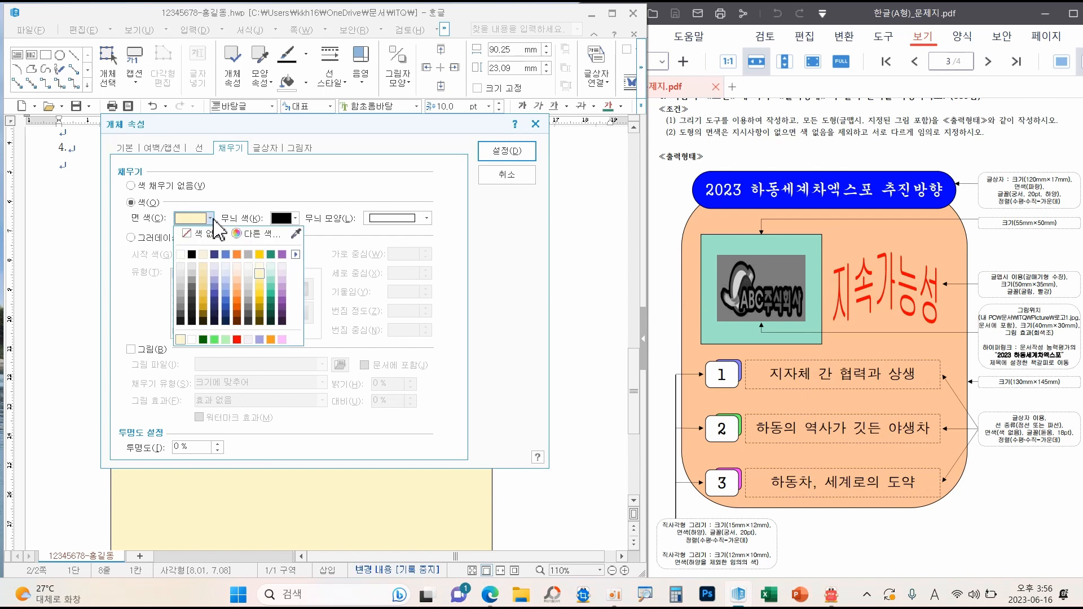
click(296, 255)
click(337, 281)
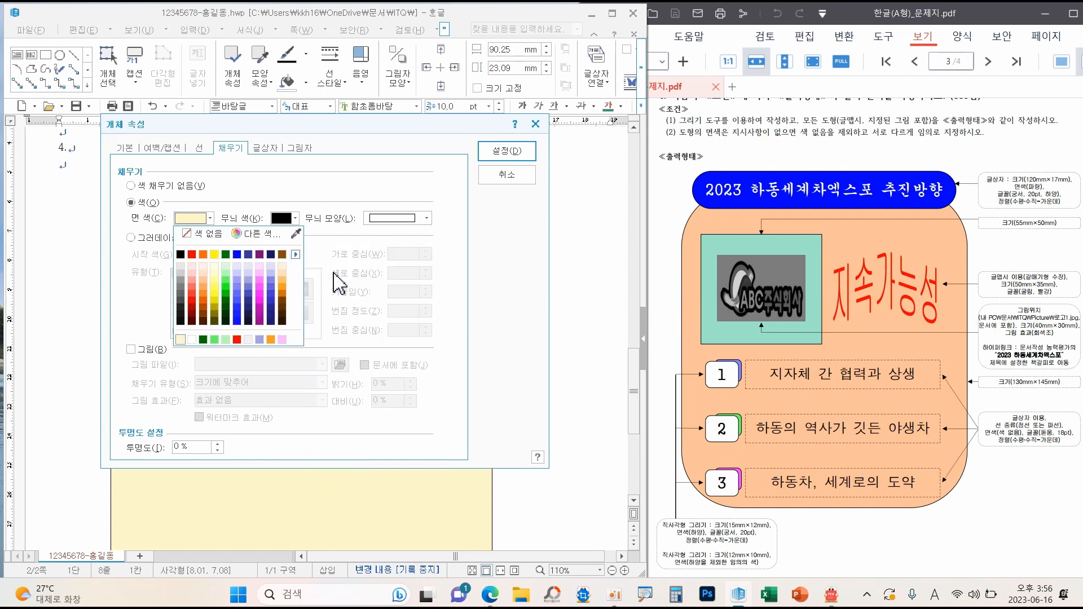
click(237, 255)
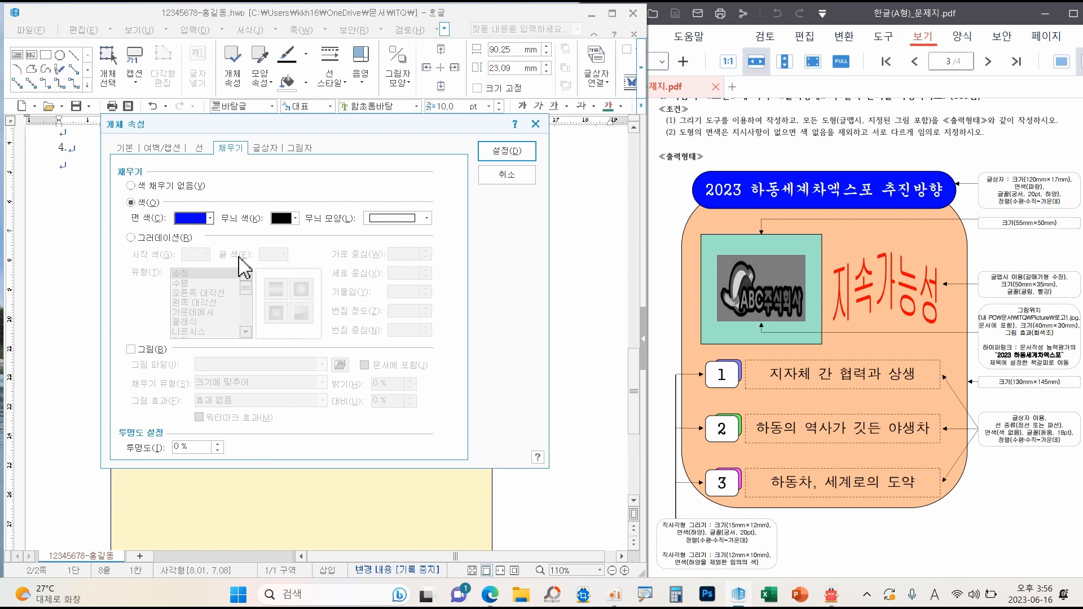
click(507, 150)
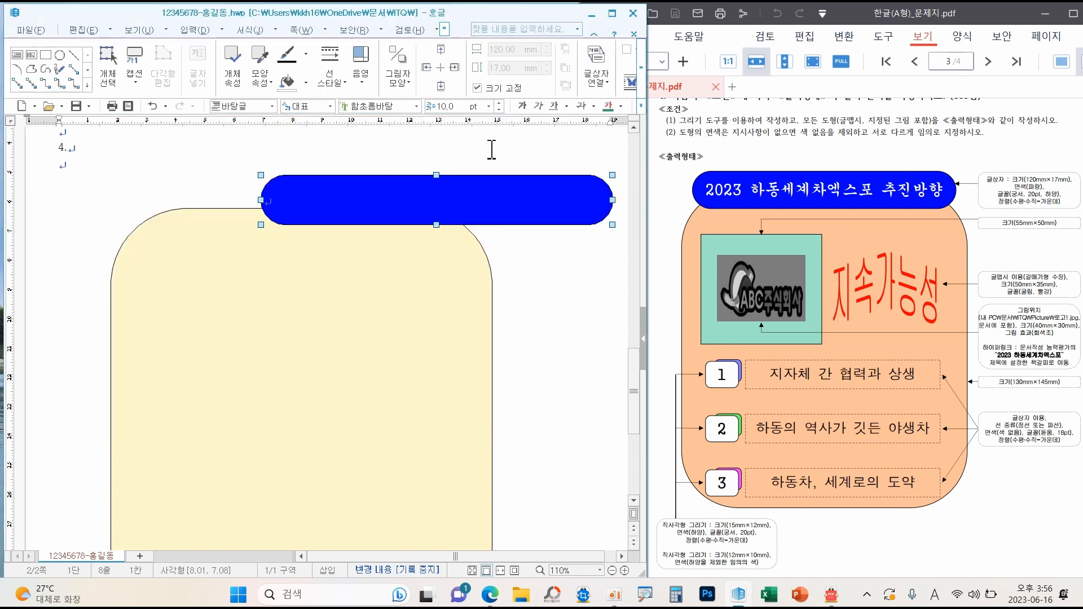
Set the text box's font to 궁서 and its size to 20 pt
click(417, 107)
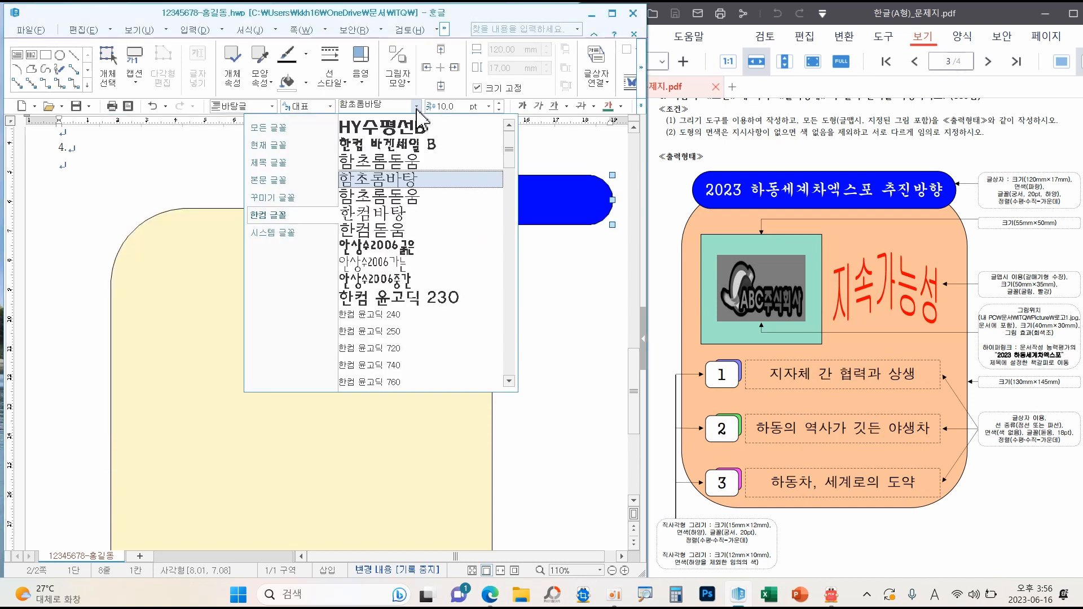
click(266, 129)
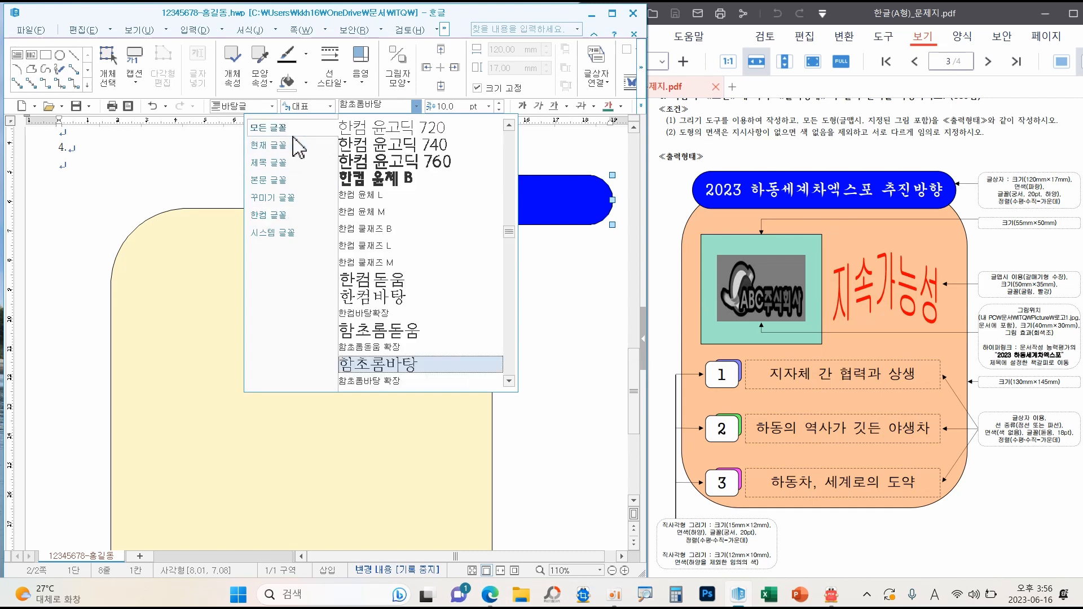
drag(510, 232, 510, 135)
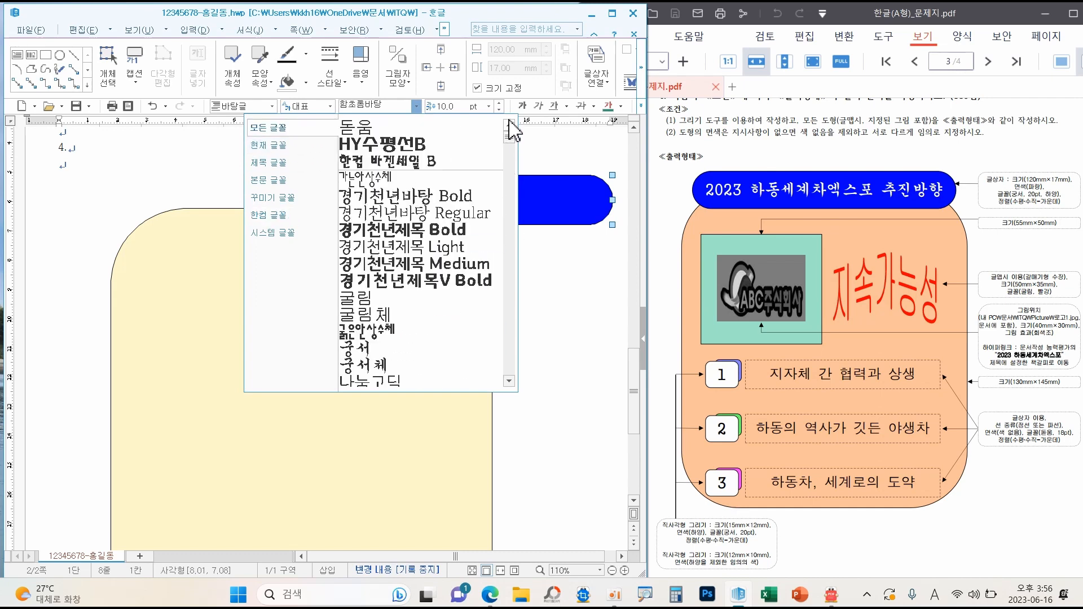
click(364, 347)
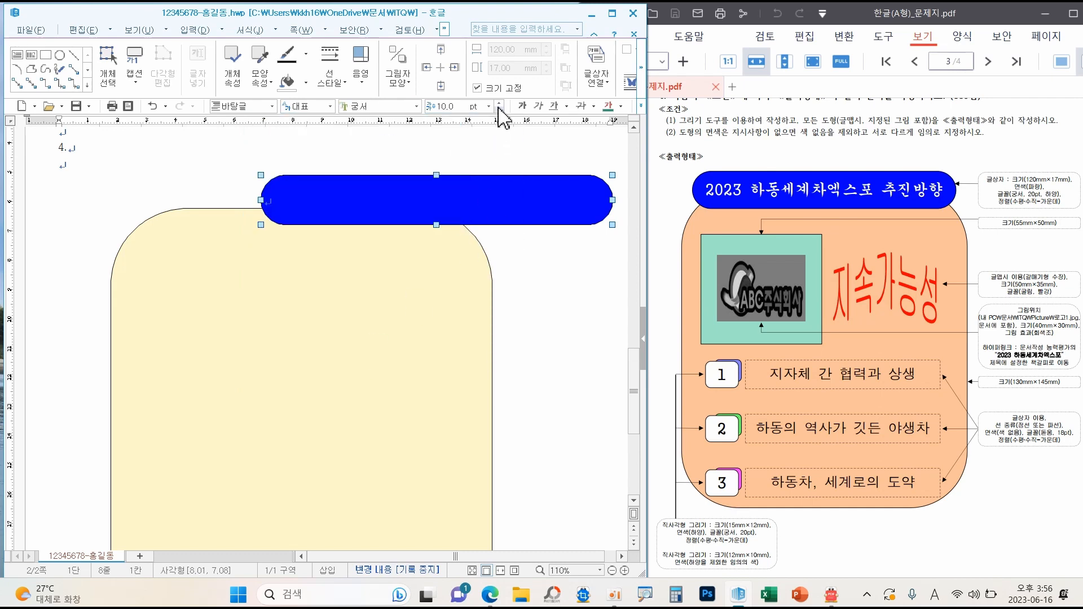
click(489, 107)
click(438, 235)
Set the text box's font color to white and its alignment to centered
click(620, 106)
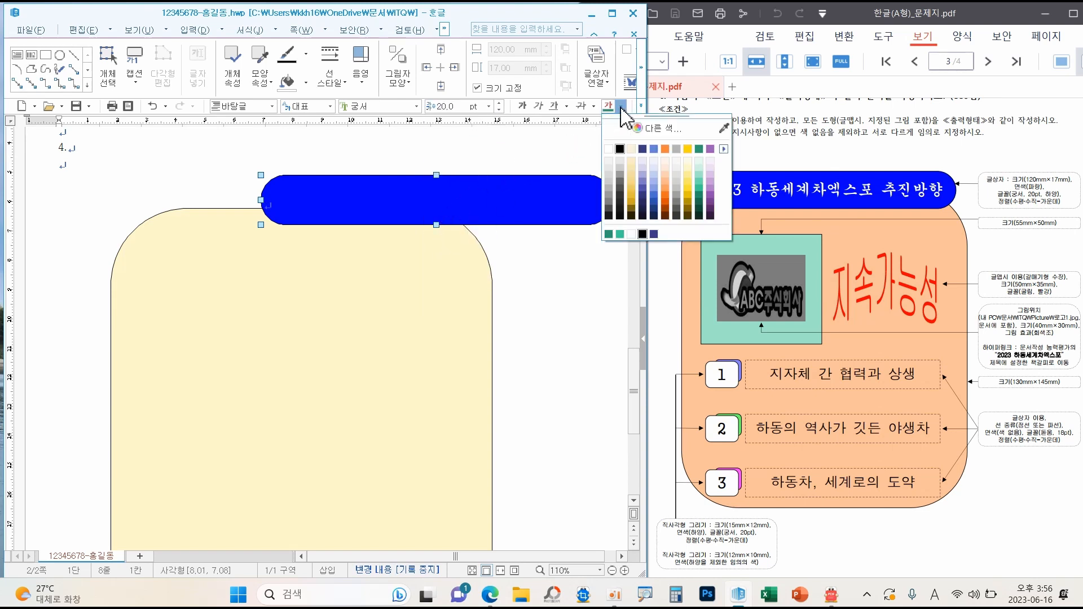
click(611, 150)
click(641, 106)
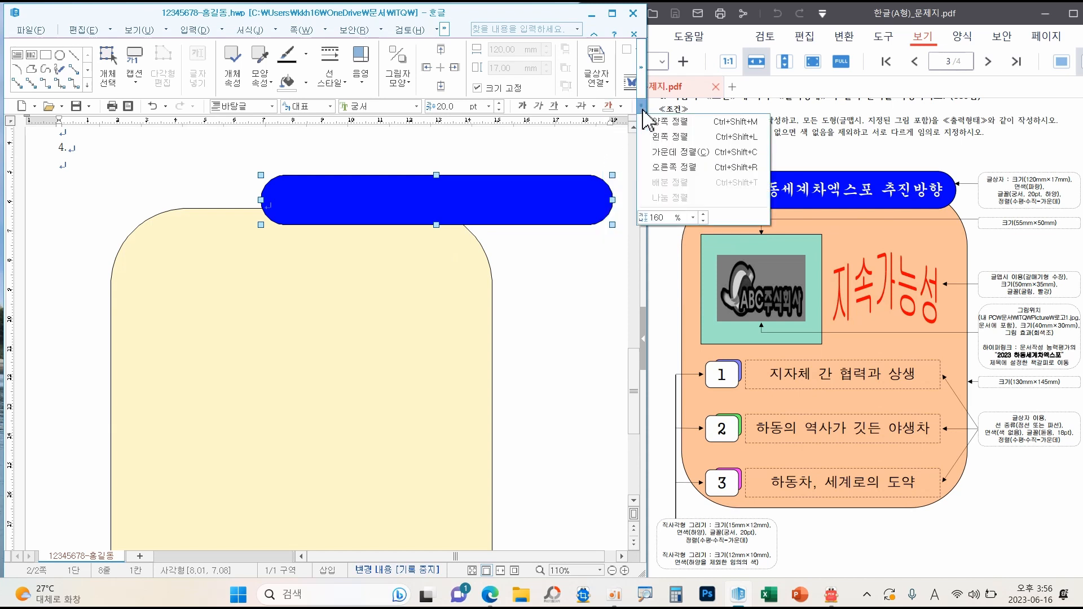
click(662, 151)
Center the blue text box over the rounded rectangle's upper edge, about 33 mm across and 72 mm down the page
drag(543, 212, 398, 206)
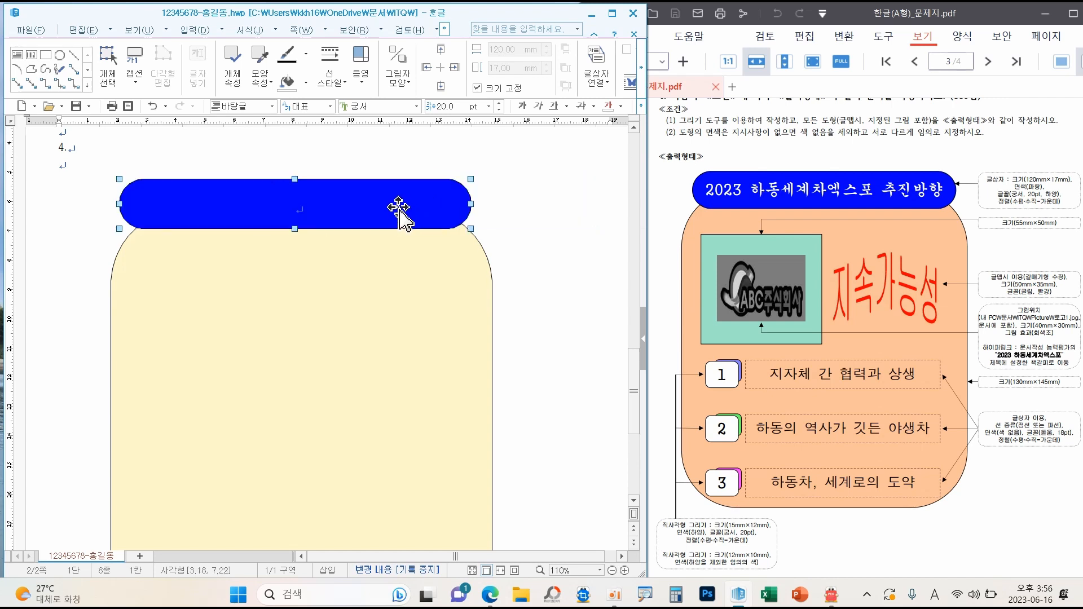
key(Left)
key(Left)
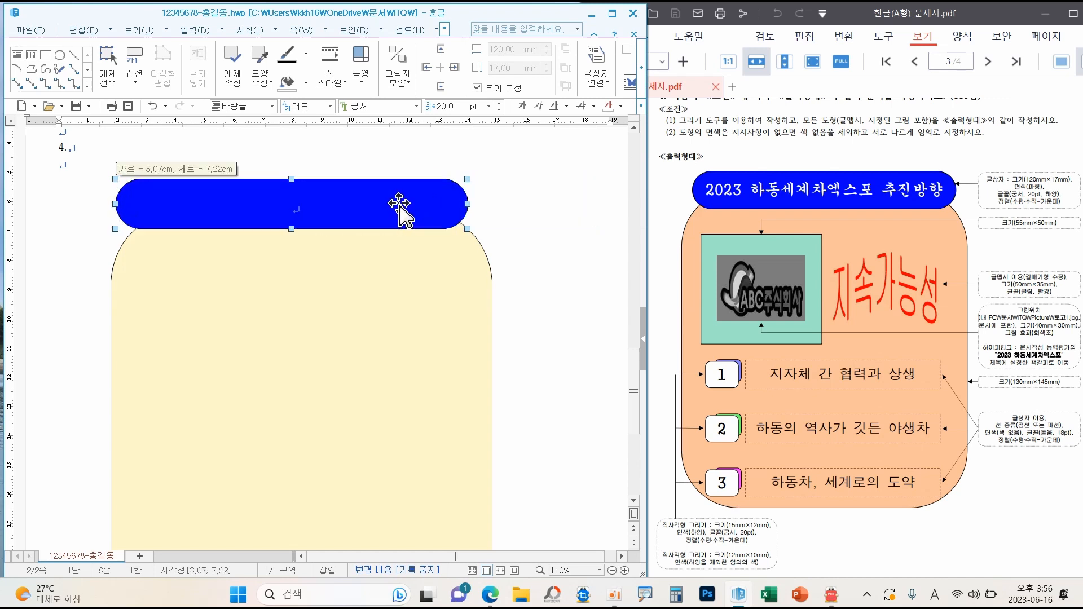
drag(399, 203, 405, 204)
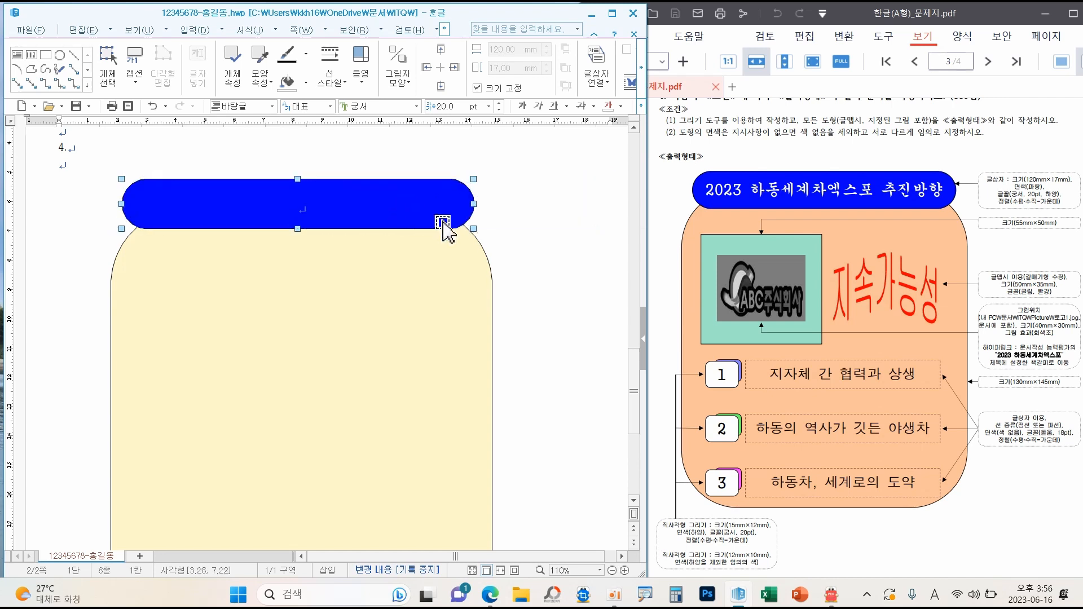
Enter the title "2023 하동세계차엑스포 추진방향" in the blue text box
click(534, 261)
click(359, 211)
text(2023)
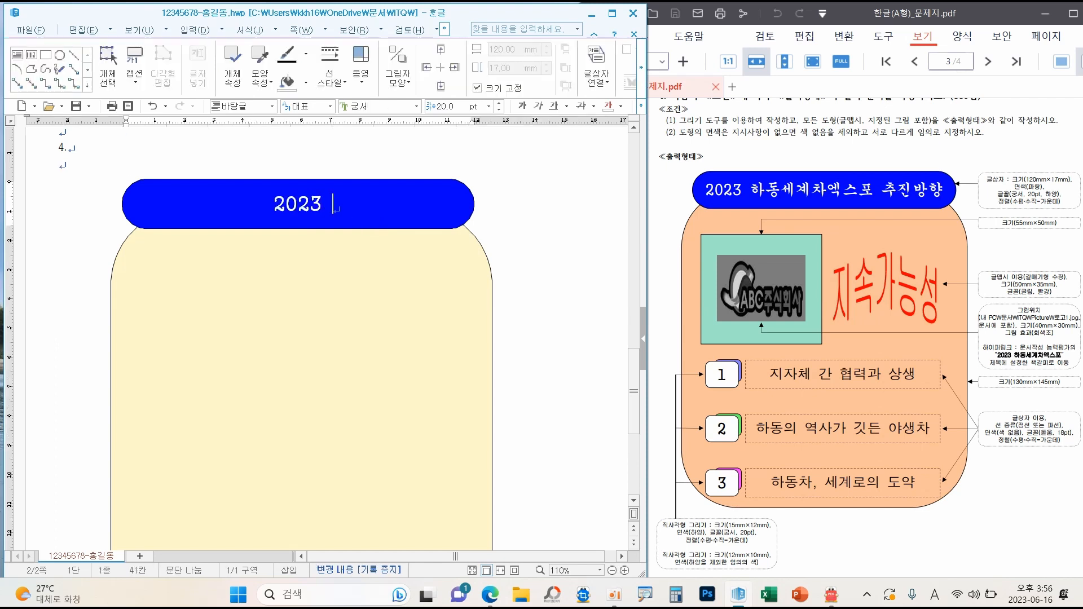
text( 하동)
text(ㅅ)
text(세계 차에)
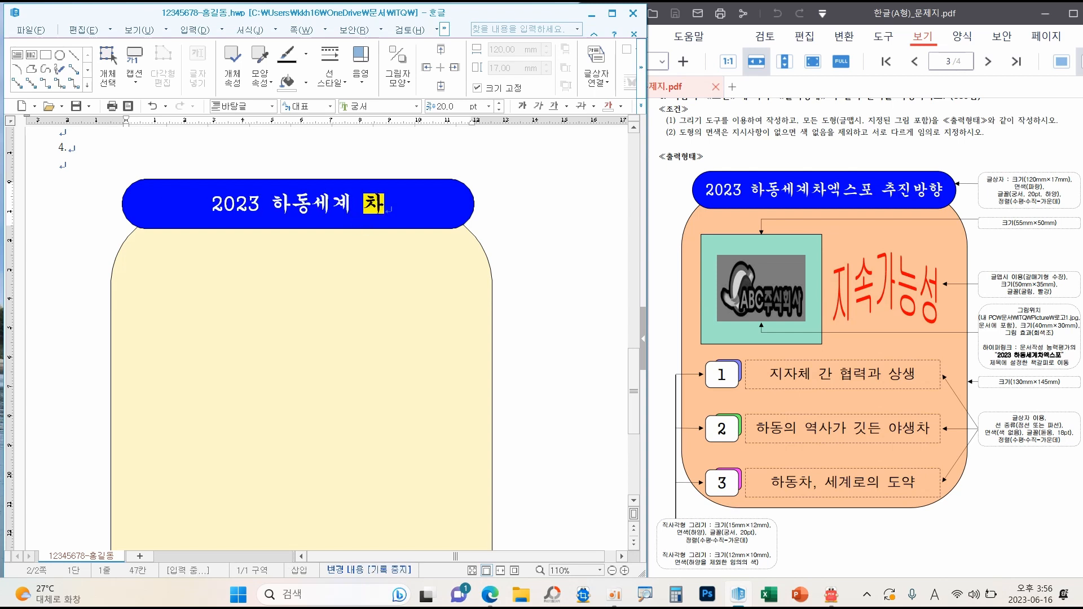
key(BackSpace)
key(BackSpace)
key(BackSpace)
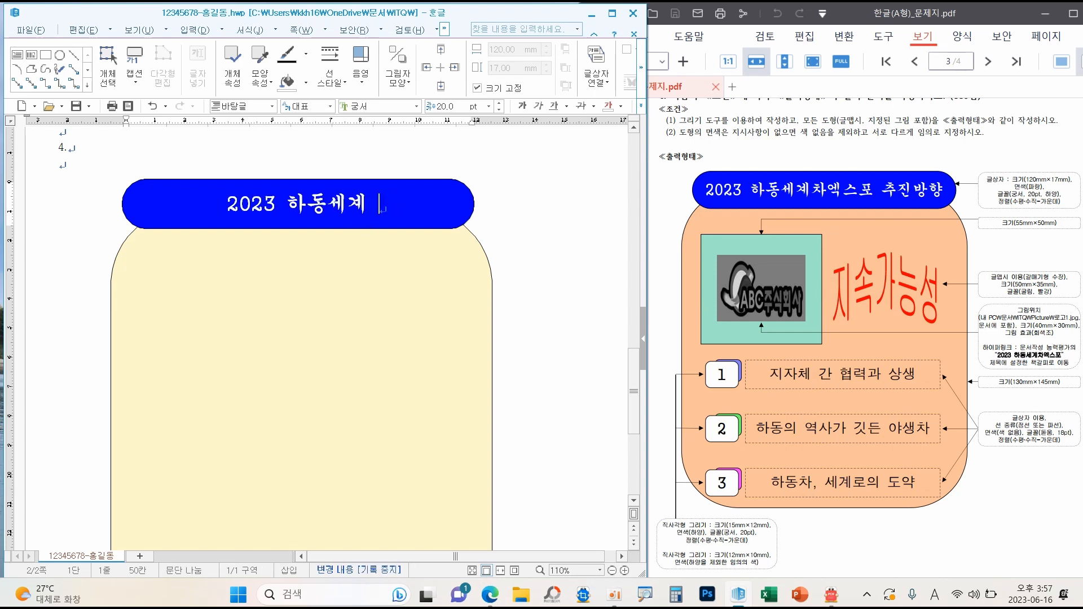
key(BackSpace)
text(차엑슾)
text(포 추진ㅂ)
text(방향)
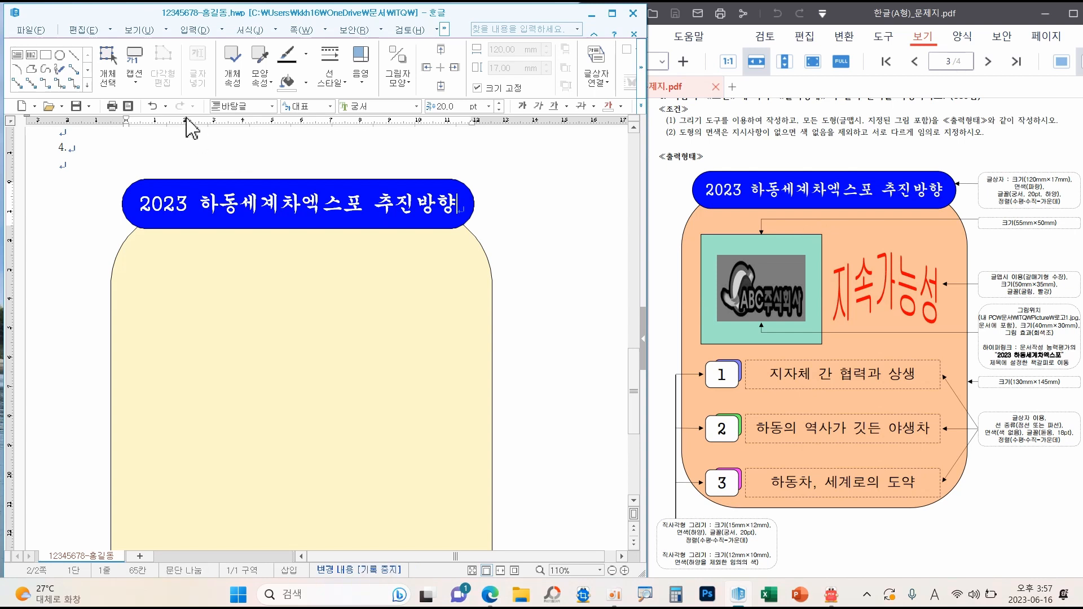
Draw a rectangle about 37 mm wide and 31 mm high across the large rounded rectangle's right edge
click(195, 29)
click(151, 55)
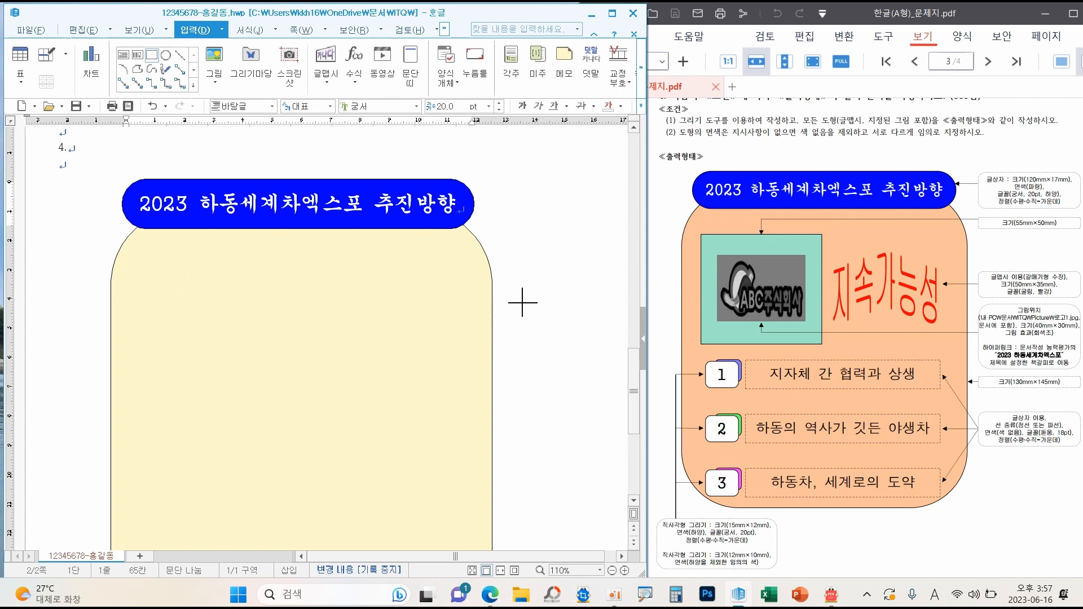
drag(464, 286, 571, 376)
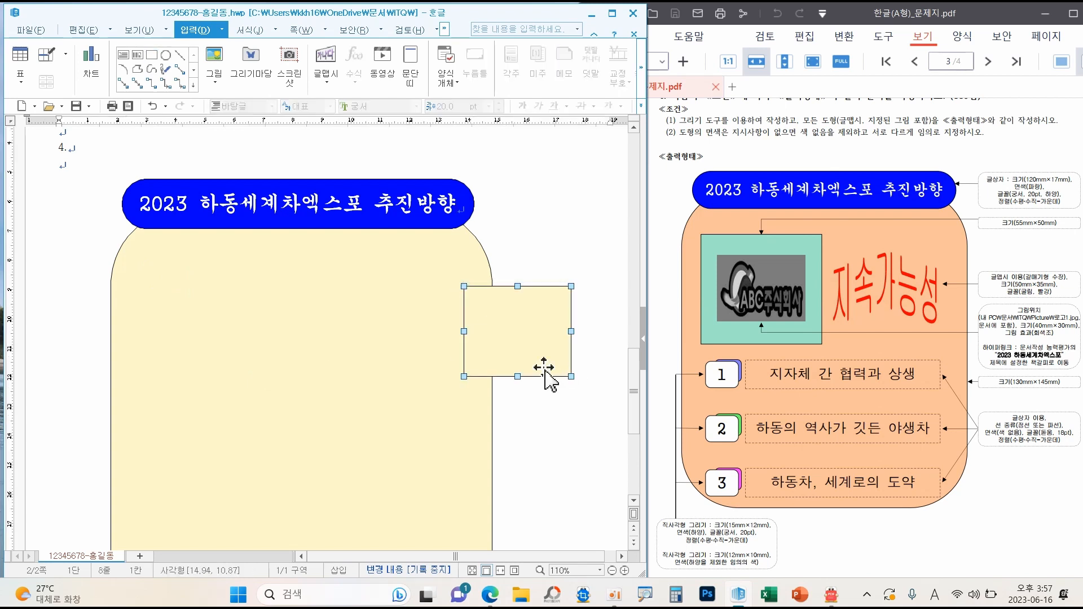
Set the new rectangle's width to 55 mm and height to 50 mm, and lock its size
double_click(520, 337)
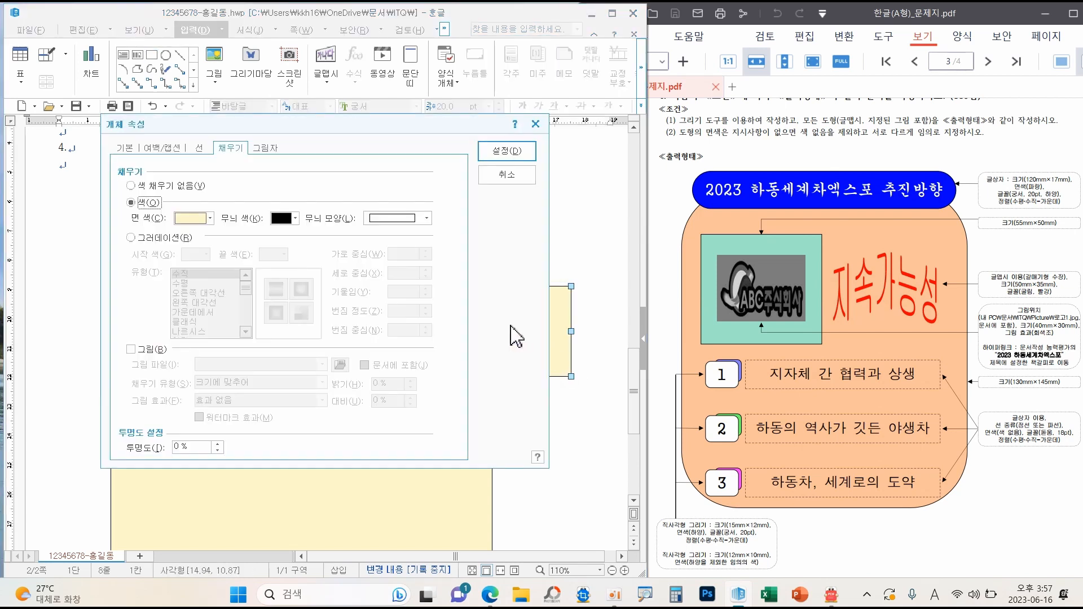
click(128, 150)
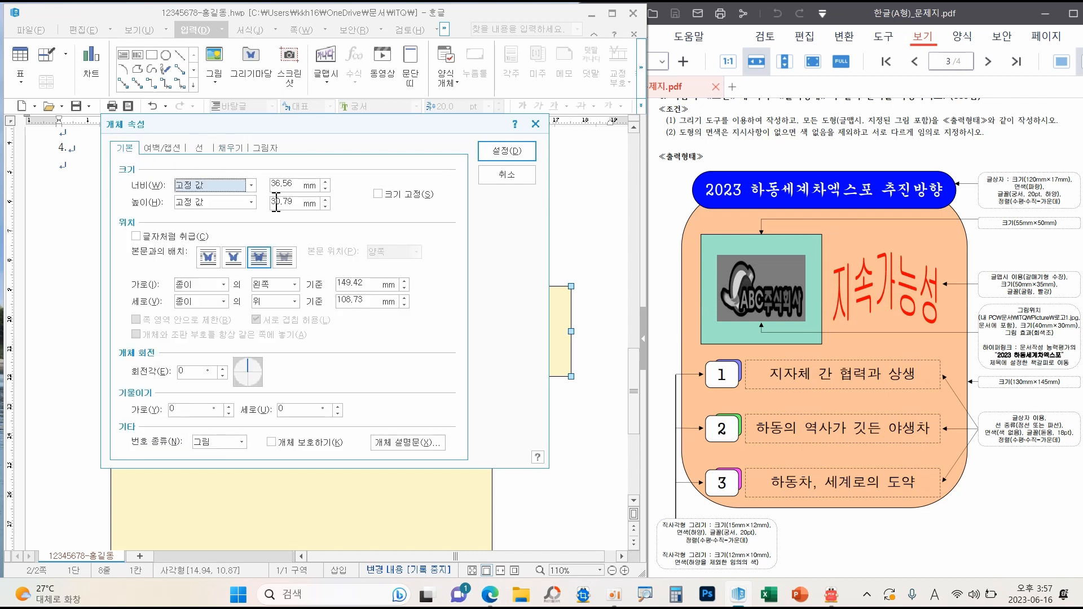
key(Tab)
text(55)
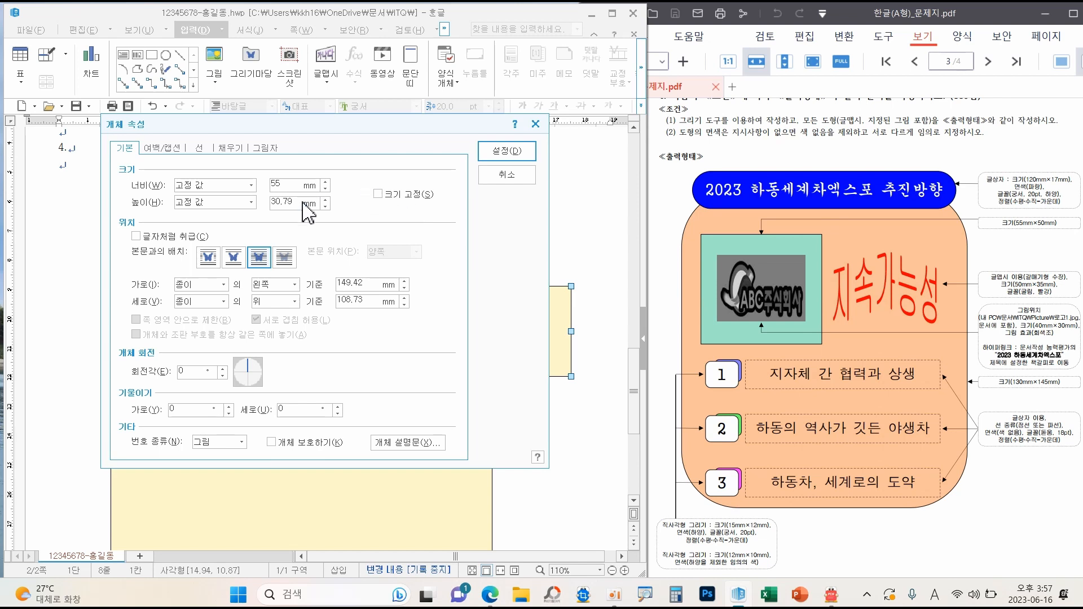
text(50)
click(378, 194)
Give the square-cornered rectangle a light pink fill and apply the object properties
click(203, 148)
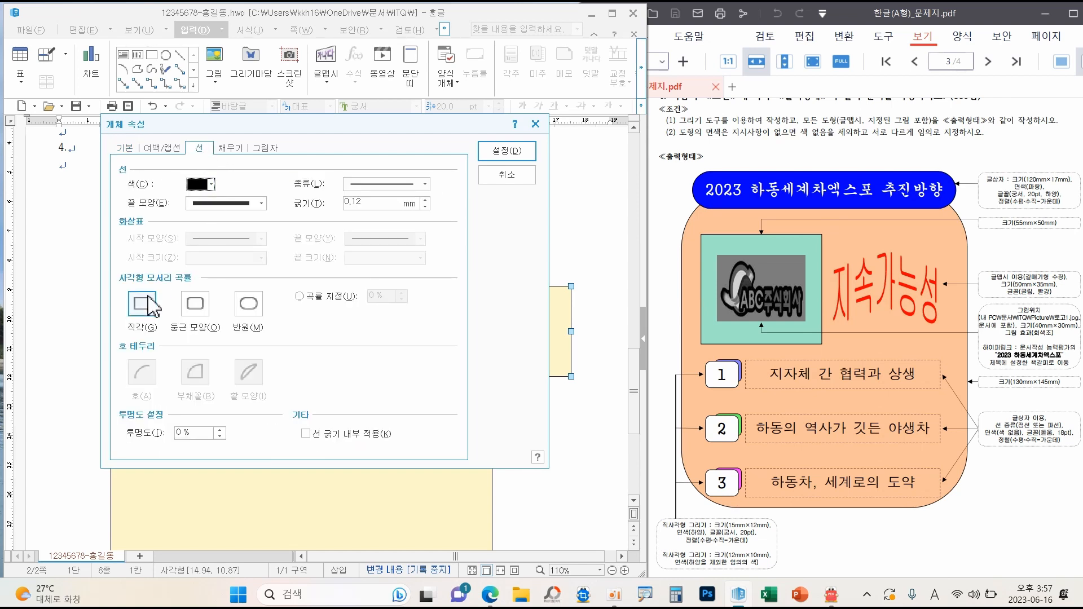
click(232, 149)
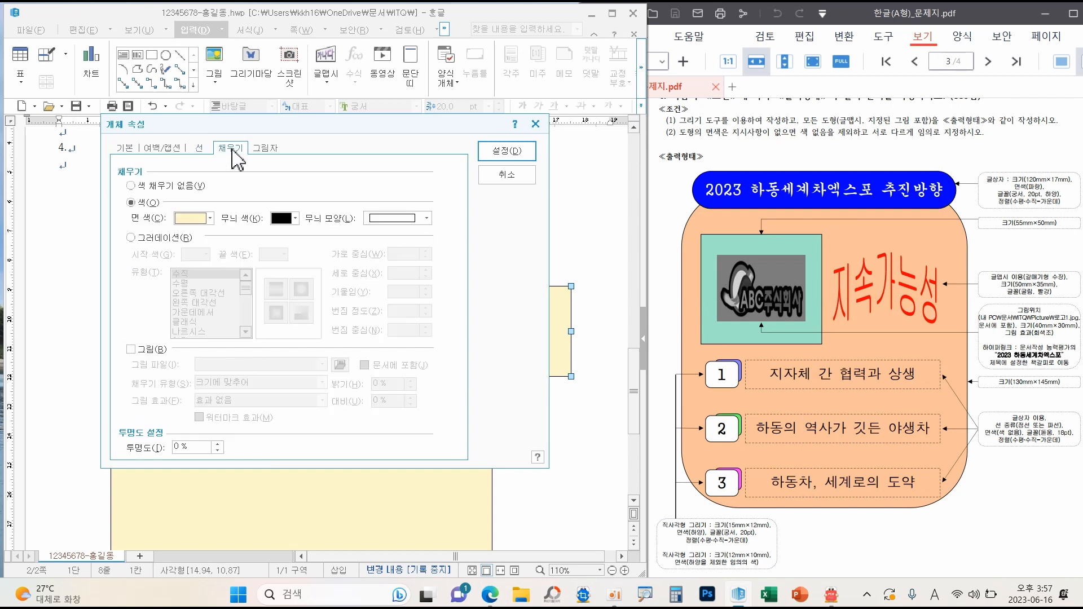
click(186, 218)
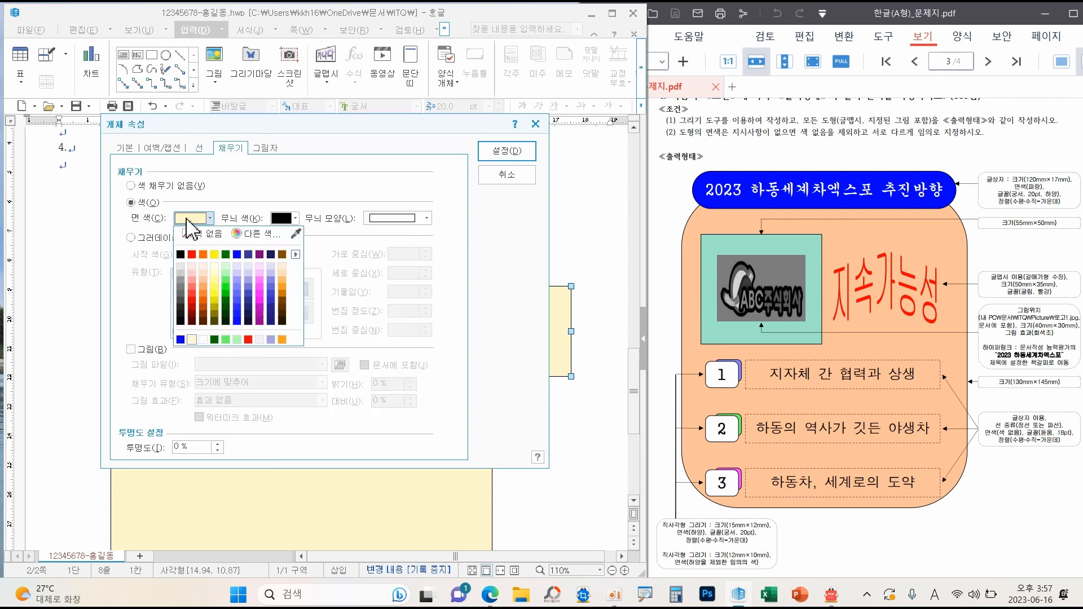
click(260, 282)
click(507, 151)
Move the pink rectangle below the title on the left of the yellow shape, about 36 mm across and 103 mm down the page
drag(546, 350, 233, 331)
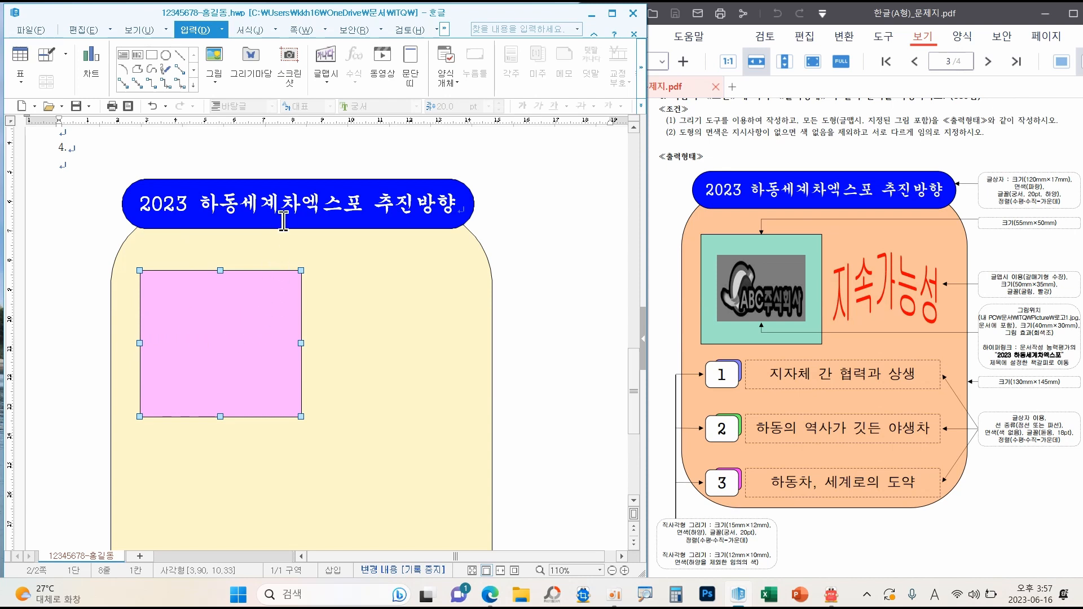
drag(254, 333, 232, 332)
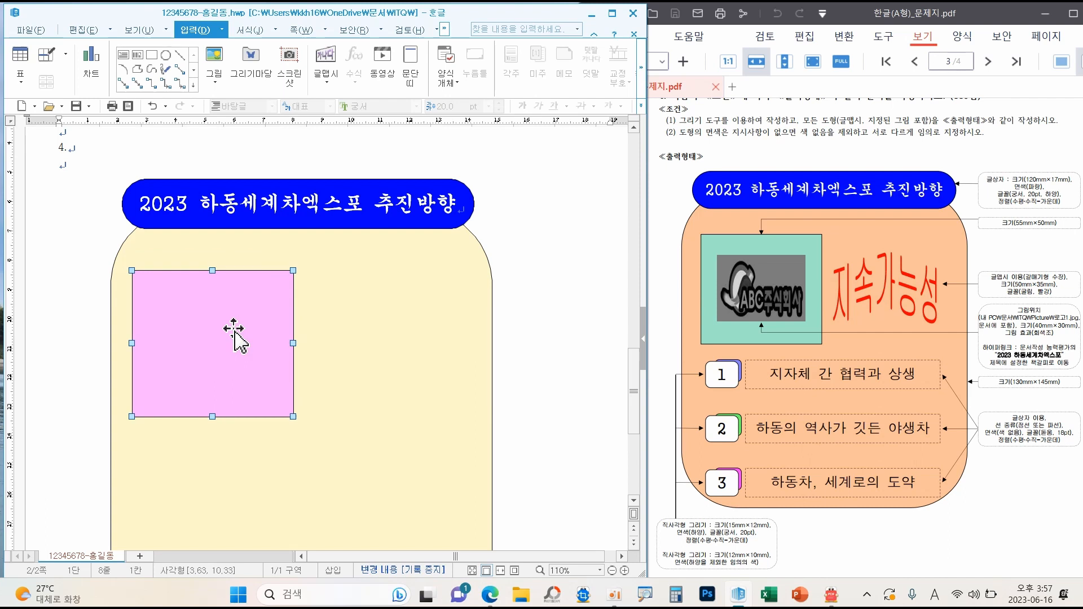
click(536, 357)
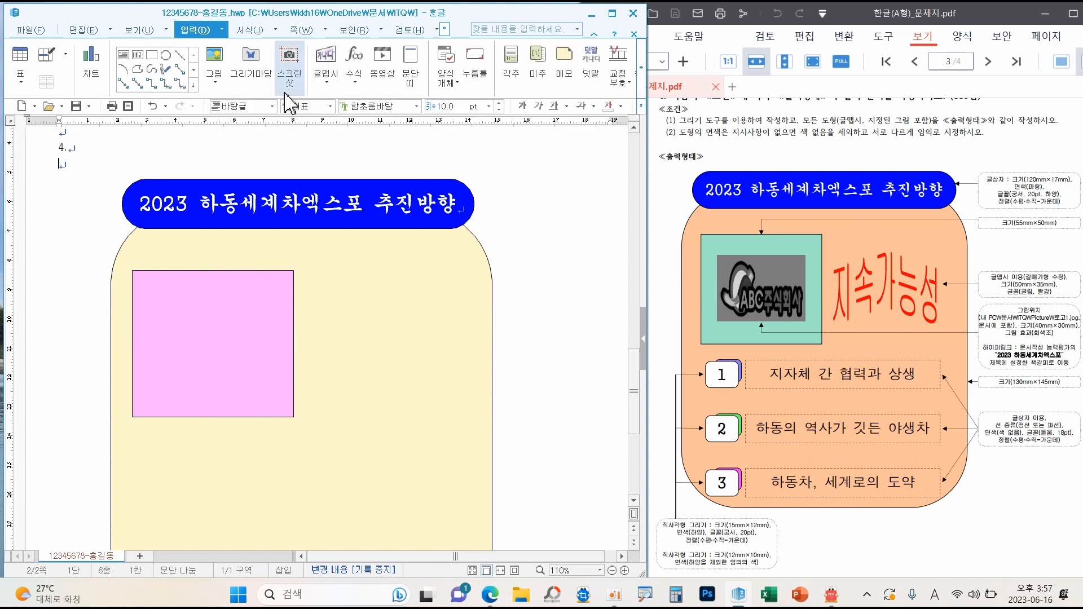
Start inserting a picture and browse to the Pitcure folder inside the documents' ITQ folder
click(214, 59)
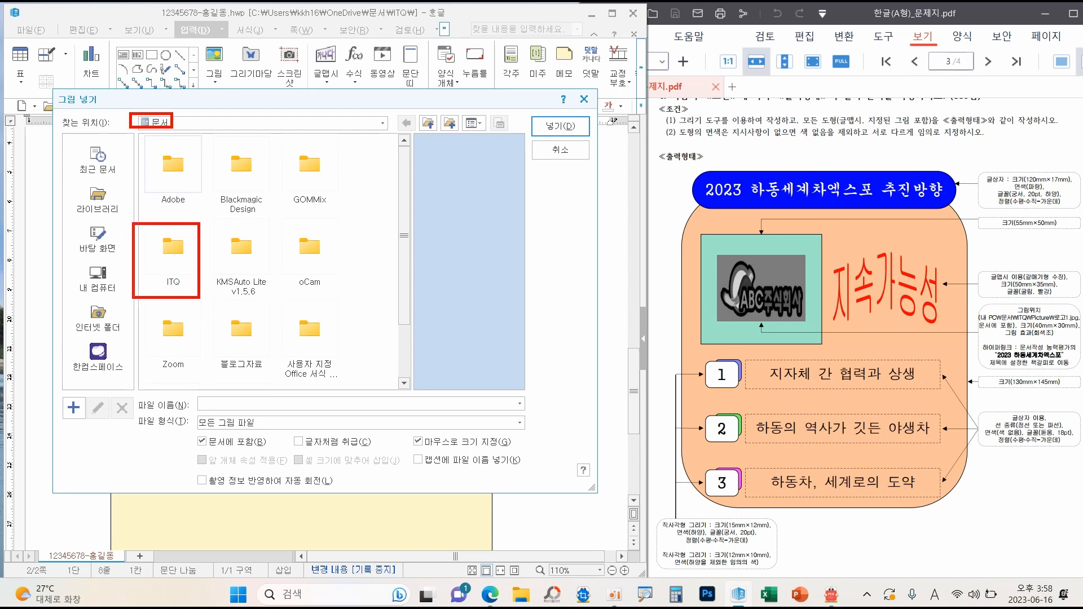
double_click(181, 253)
double_click(173, 169)
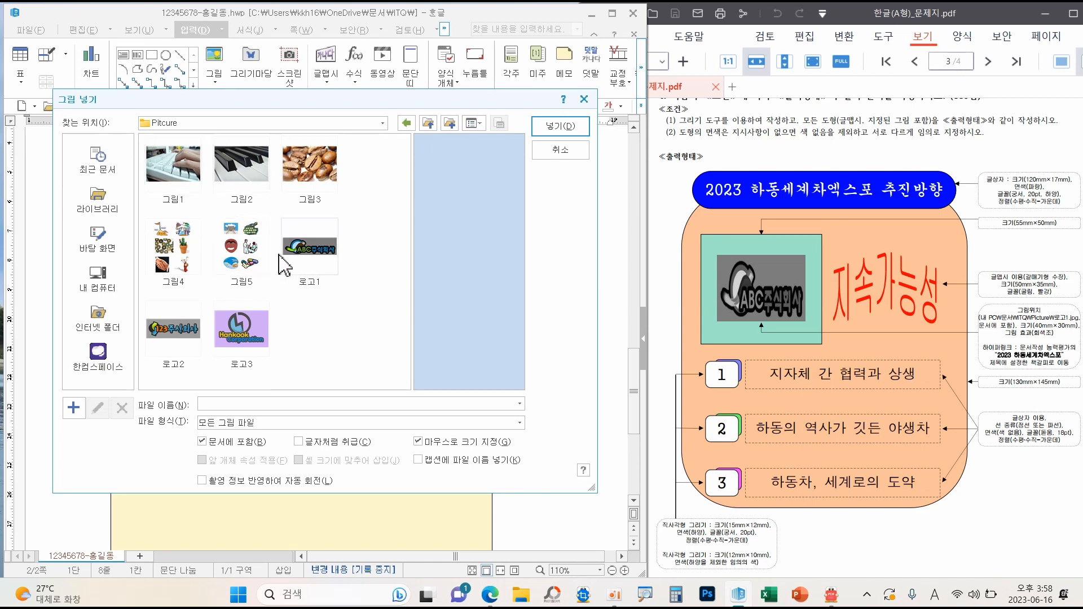
Insert the picture 로고1 from the Pitcure folder, drawn at about 71 × 36 mm beside the pink rectangle
click(297, 251)
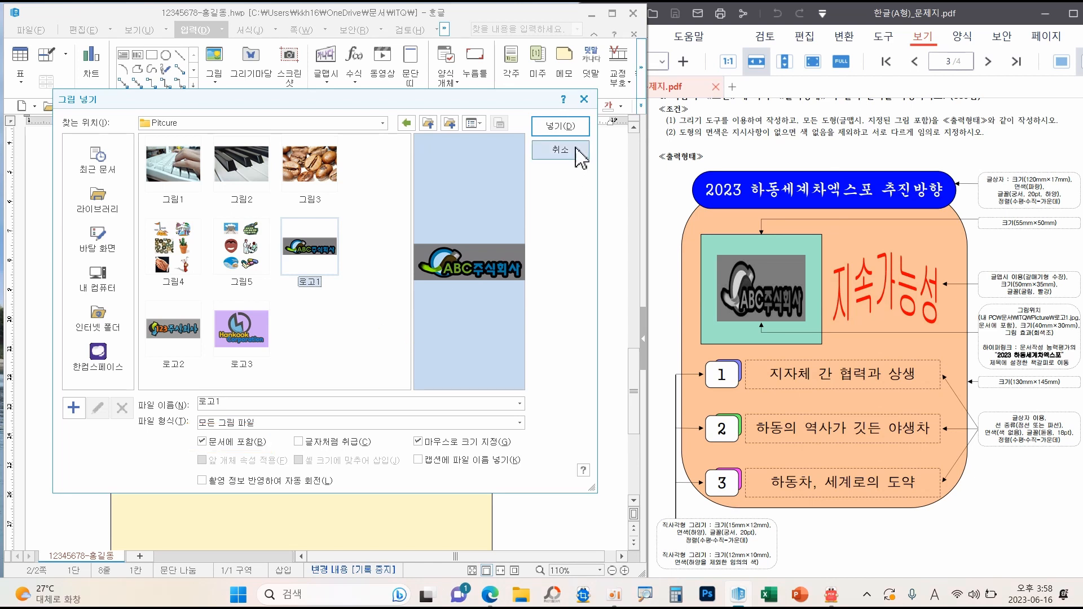
click(567, 129)
drag(433, 281, 530, 373)
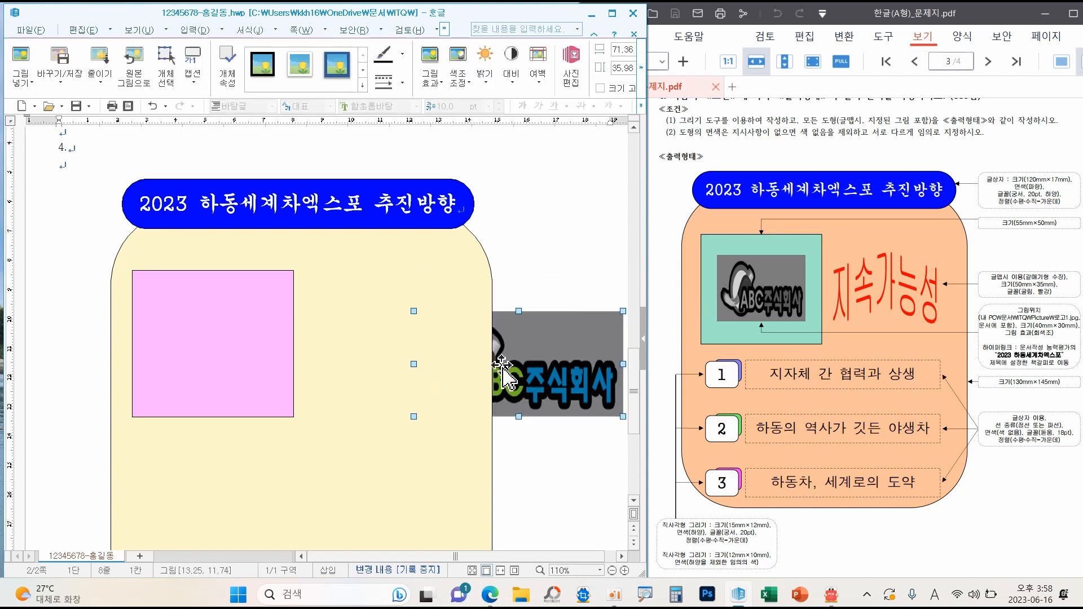
Set the logo picture's size to 40 mm wide and 30 mm high, and lock the size (크기 고정)
double_click(536, 361)
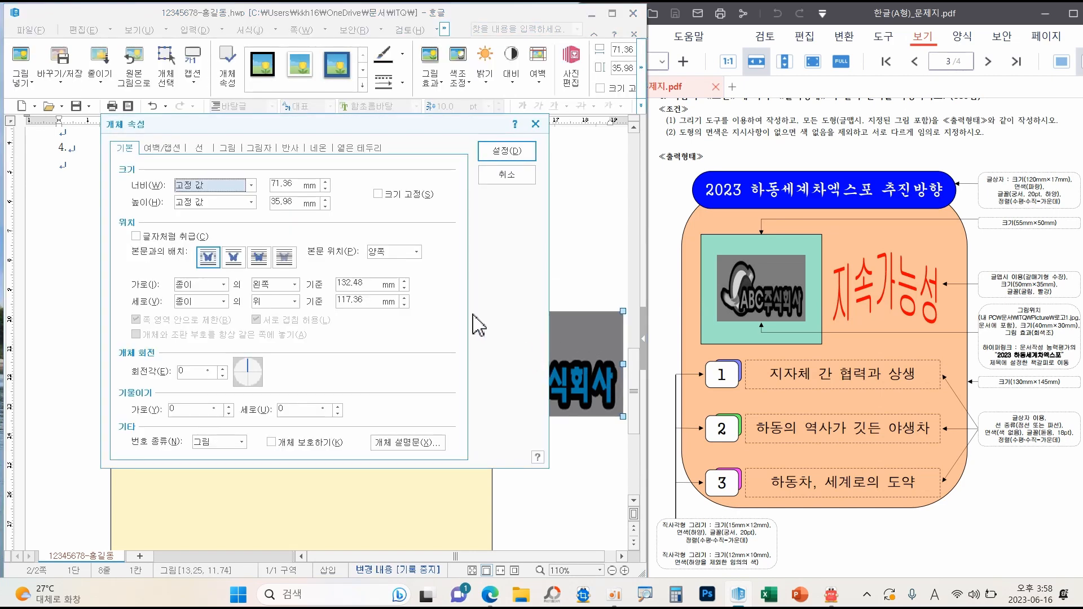
double_click(287, 185)
text(40)
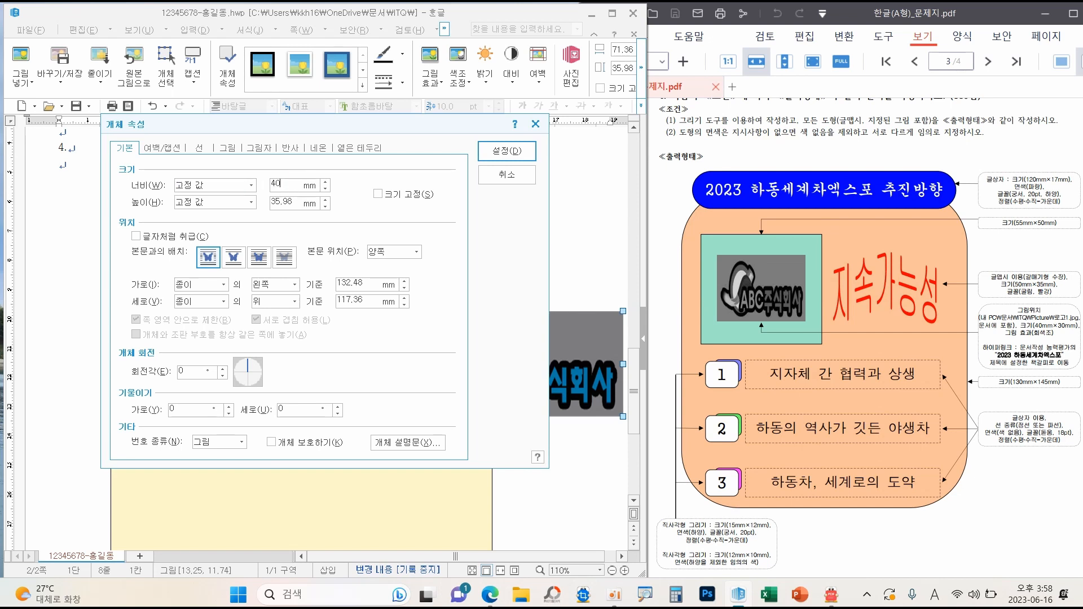
key(Tab)
key(Tab)
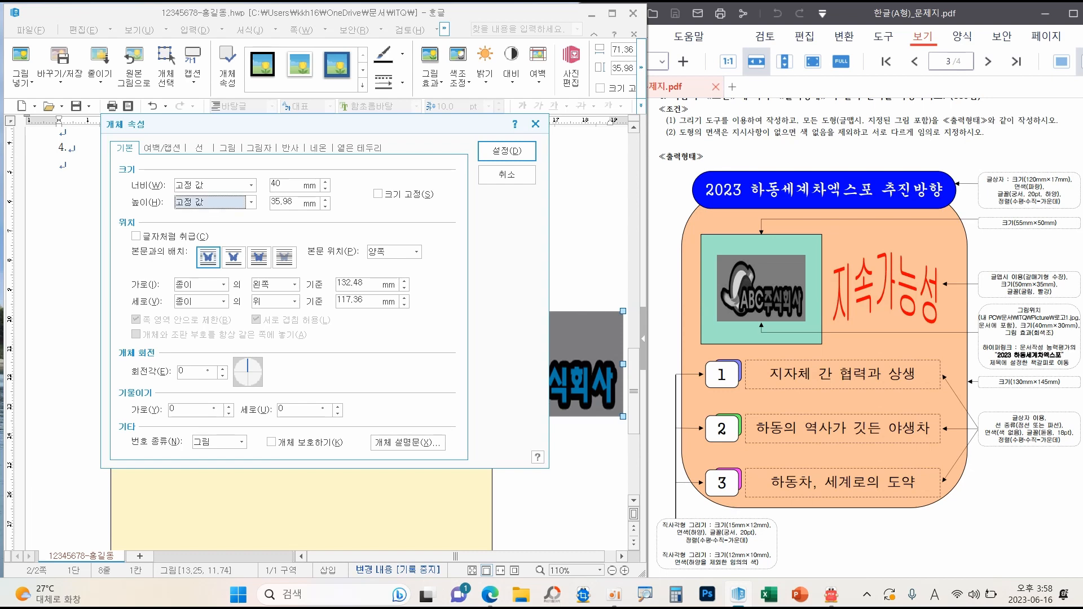
click(388, 195)
drag(377, 133, 406, 138)
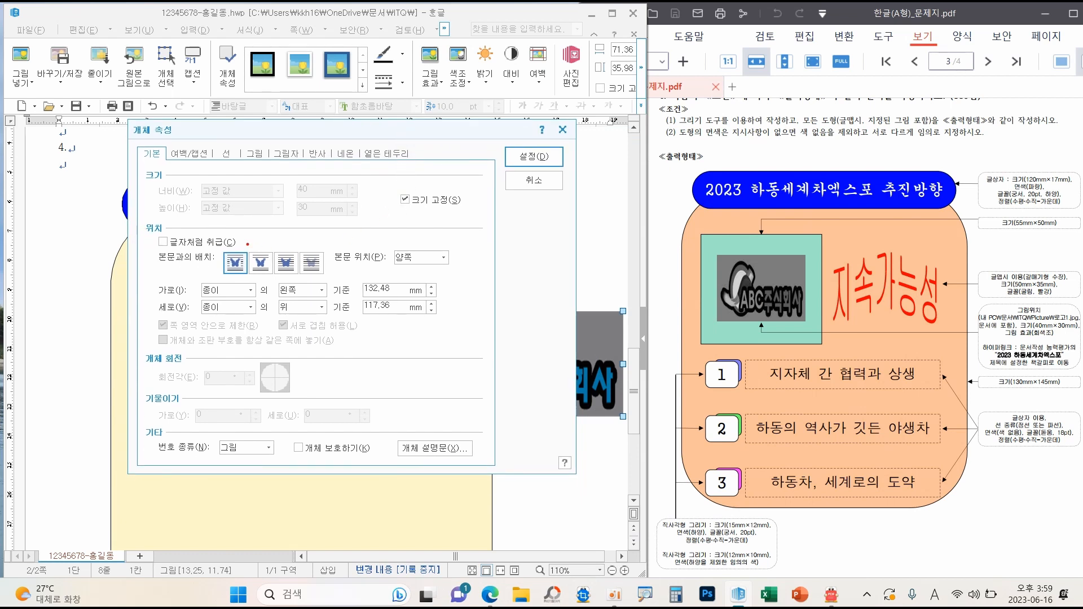
Set the logo picture's text wrapping so that it sits in front of the text
drag(272, 249, 302, 275)
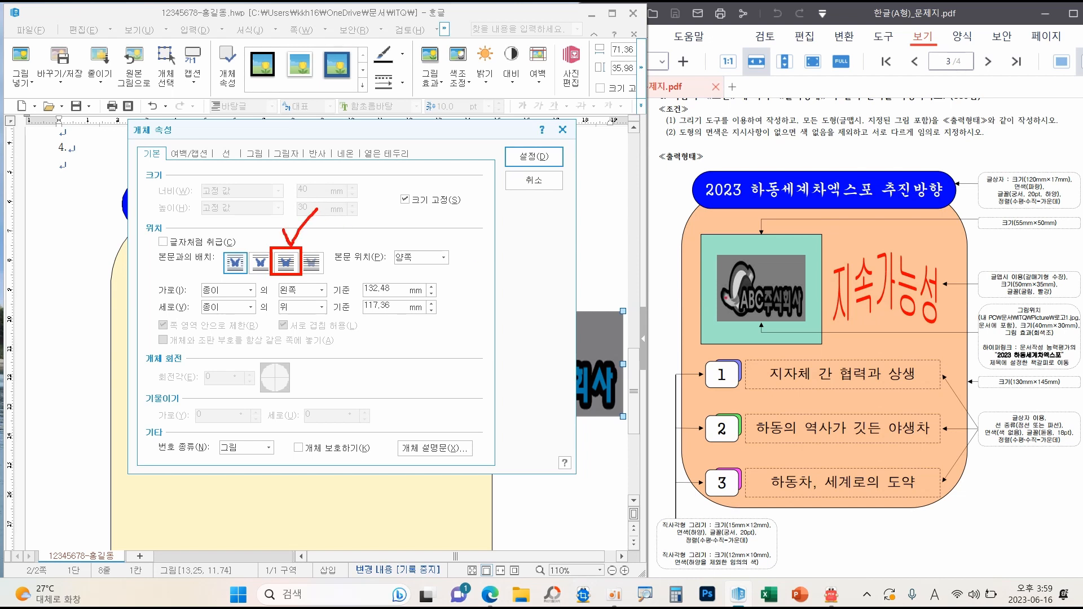
drag(773, 256, 807, 230)
drag(882, 246, 946, 239)
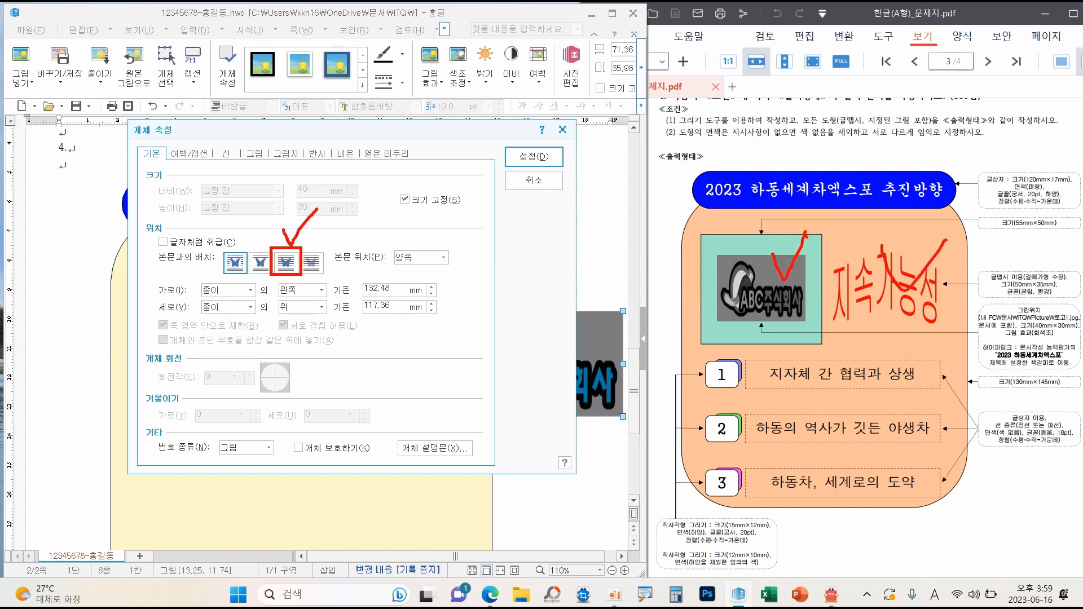
click(286, 262)
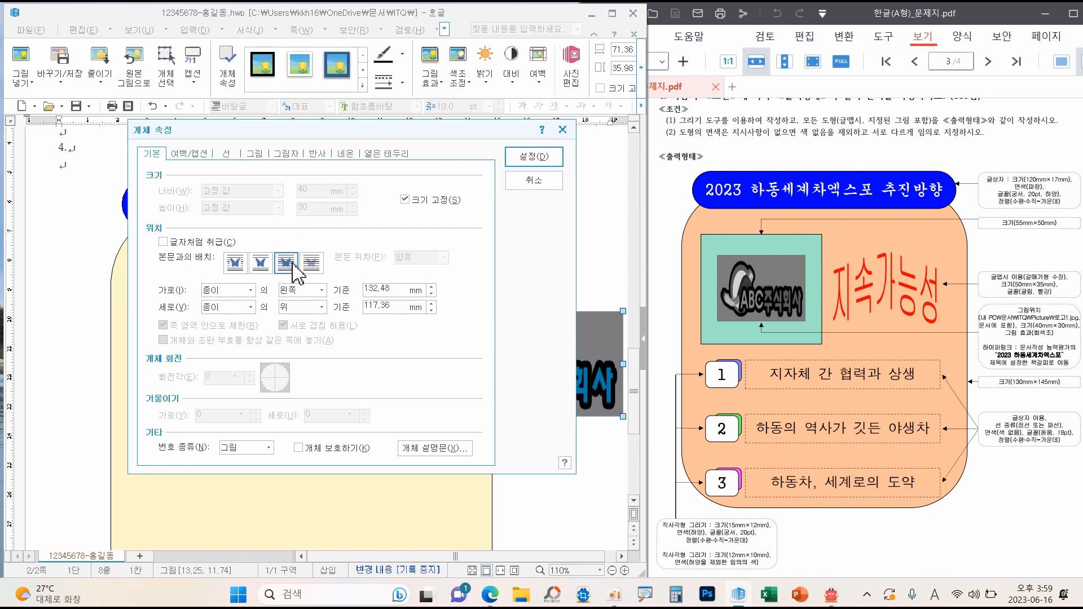
Apply the grayscale (회색조) effect to the logo picture and place it in the centre of the pink rectangle
click(255, 156)
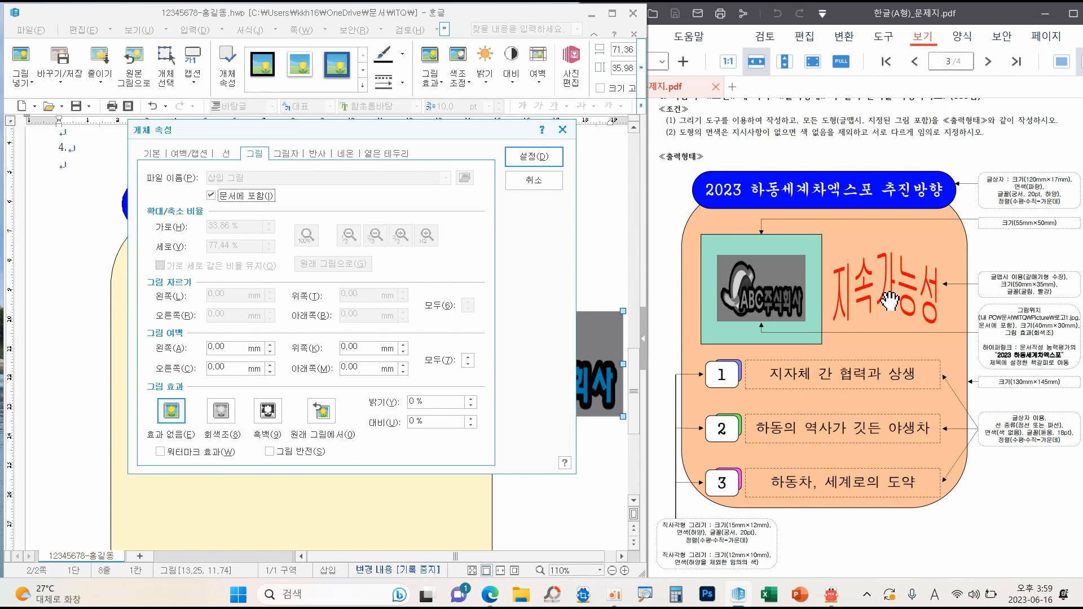
drag(996, 327, 1065, 342)
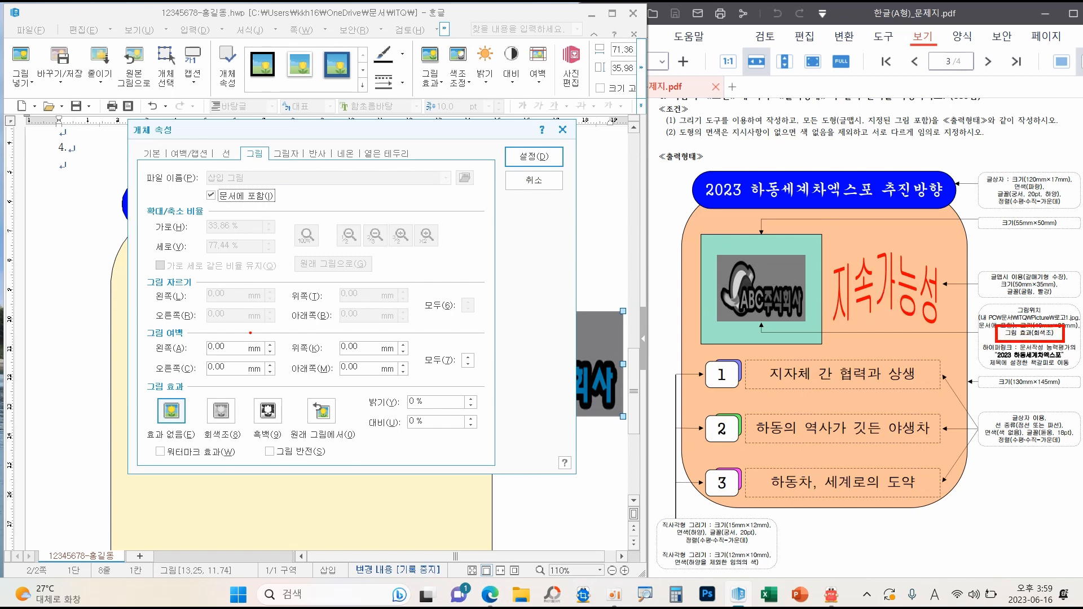
click(220, 411)
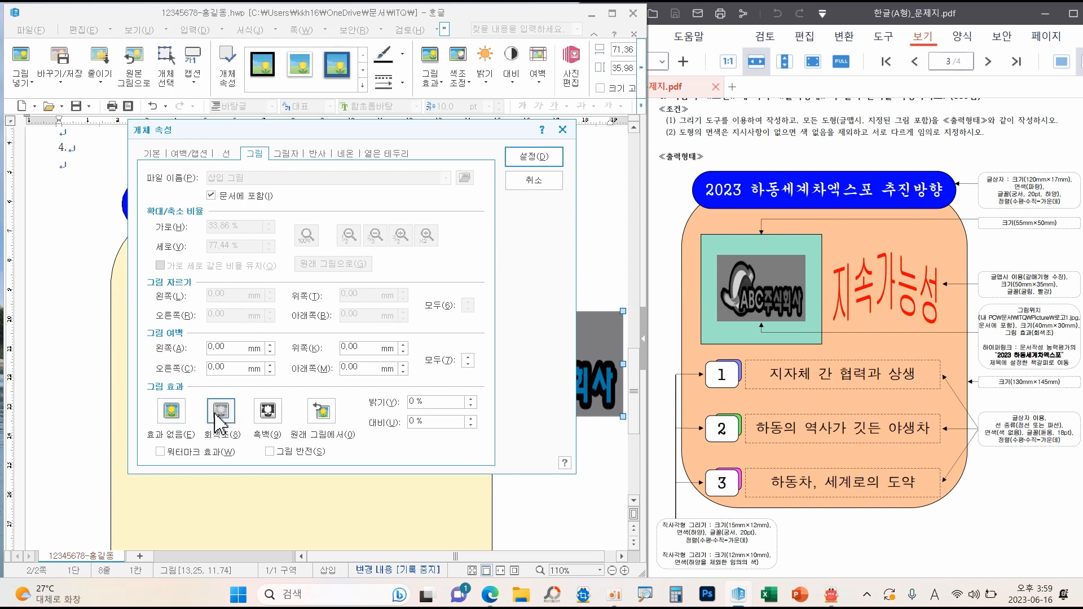
click(534, 162)
drag(466, 361, 223, 345)
click(545, 382)
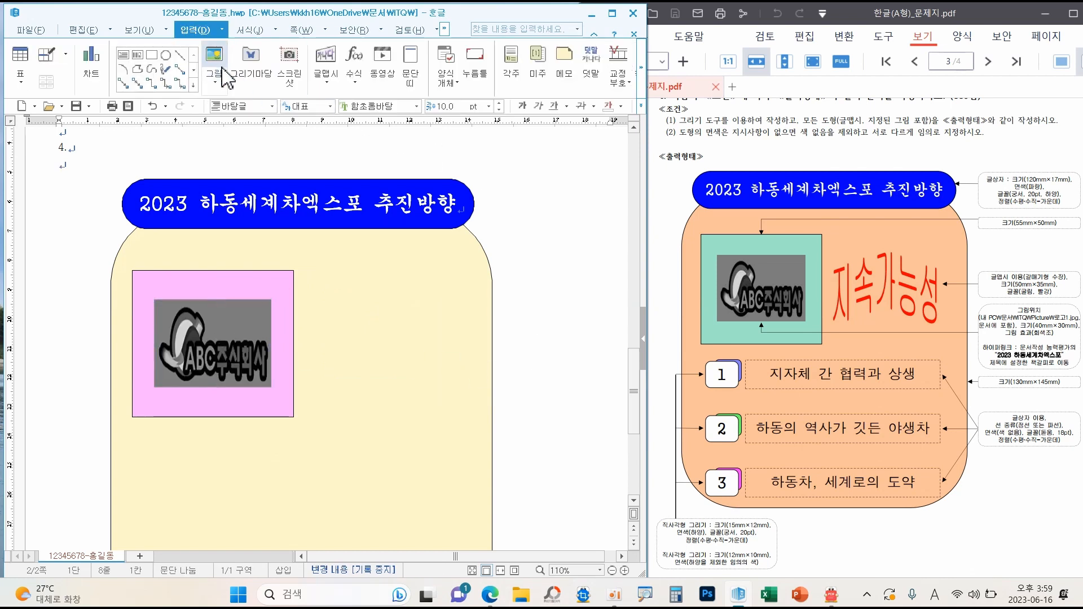
Start a WordArt (글맵시) object with the text 지속가능성 in the 굴림 font
click(327, 59)
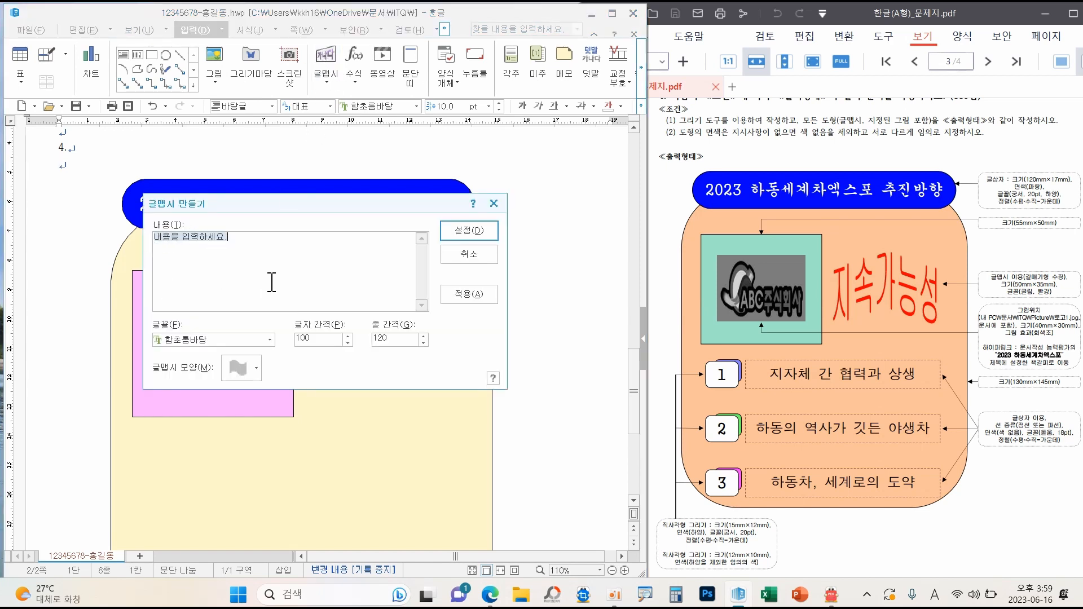
text(ㅈ)
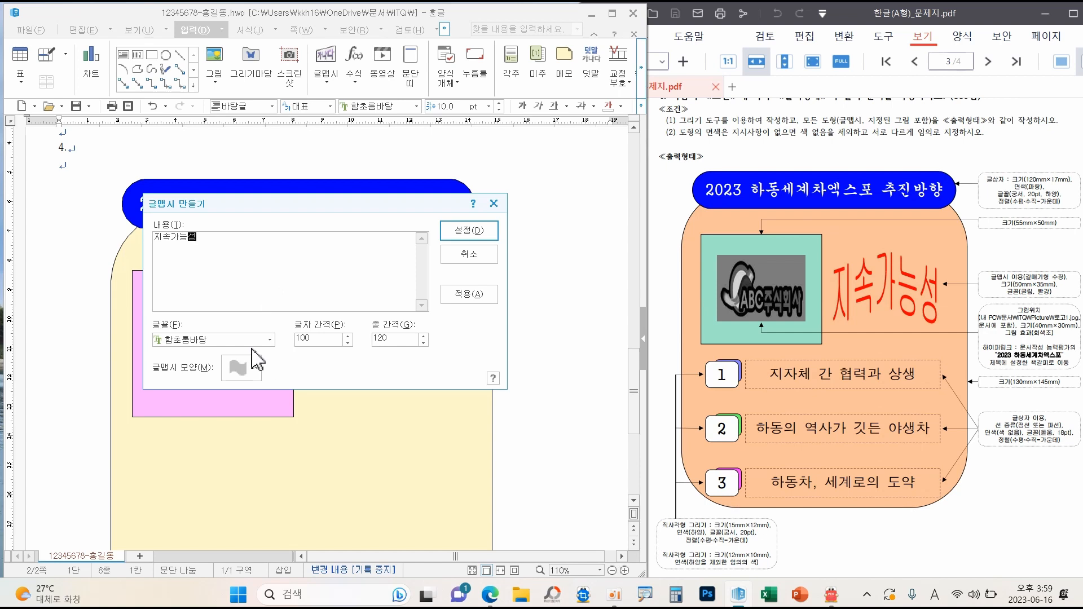
click(270, 340)
drag(268, 389, 277, 361)
click(179, 422)
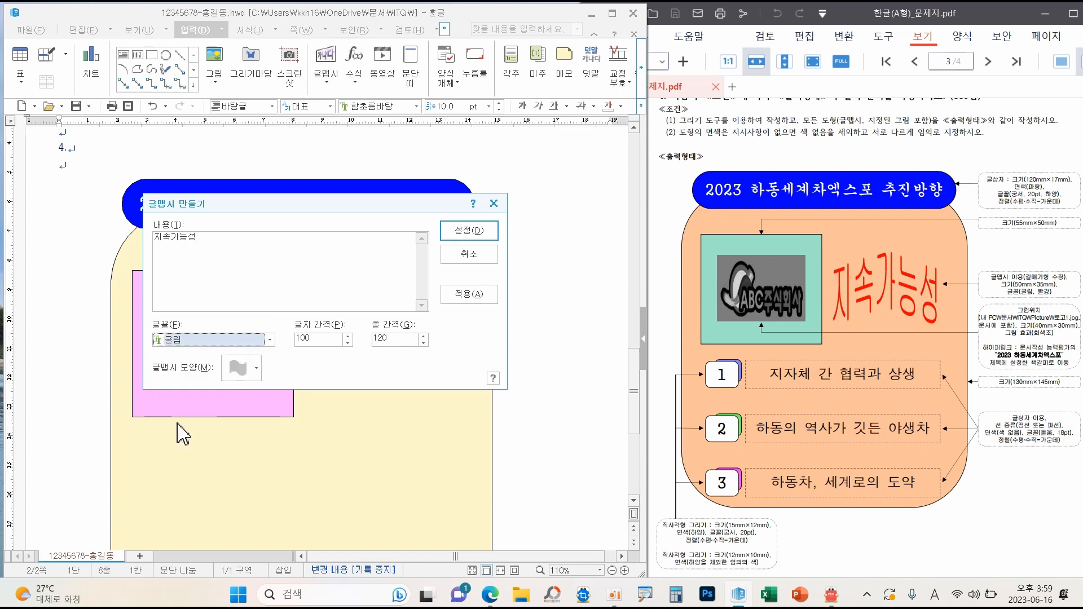
Give the WordArt the 갈매기형 수장 (chevron) shape and insert it into the document
click(255, 370)
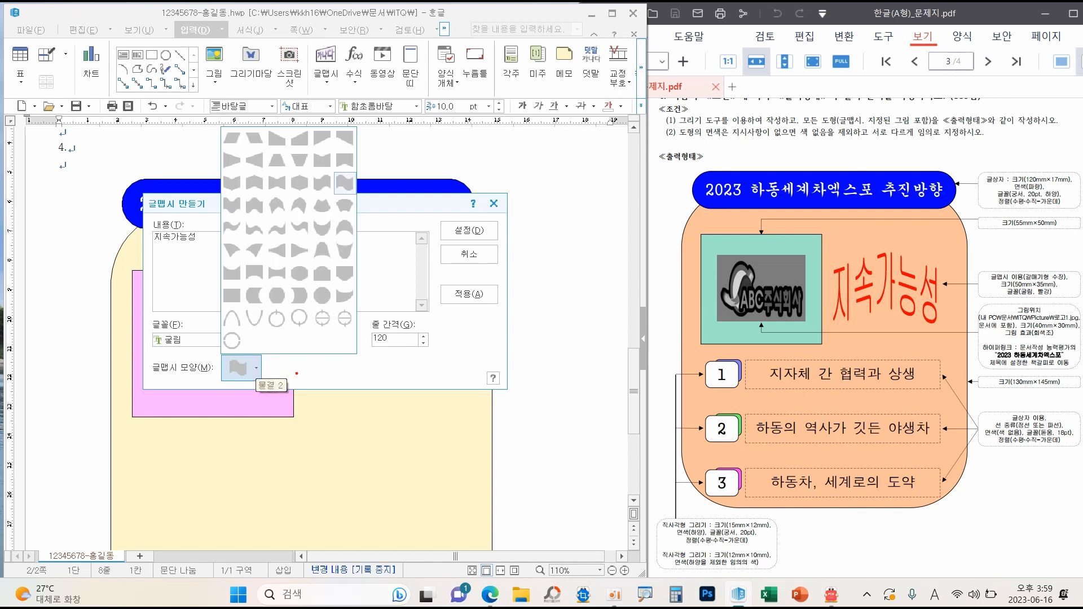
drag(350, 373, 458, 375)
drag(503, 335, 557, 372)
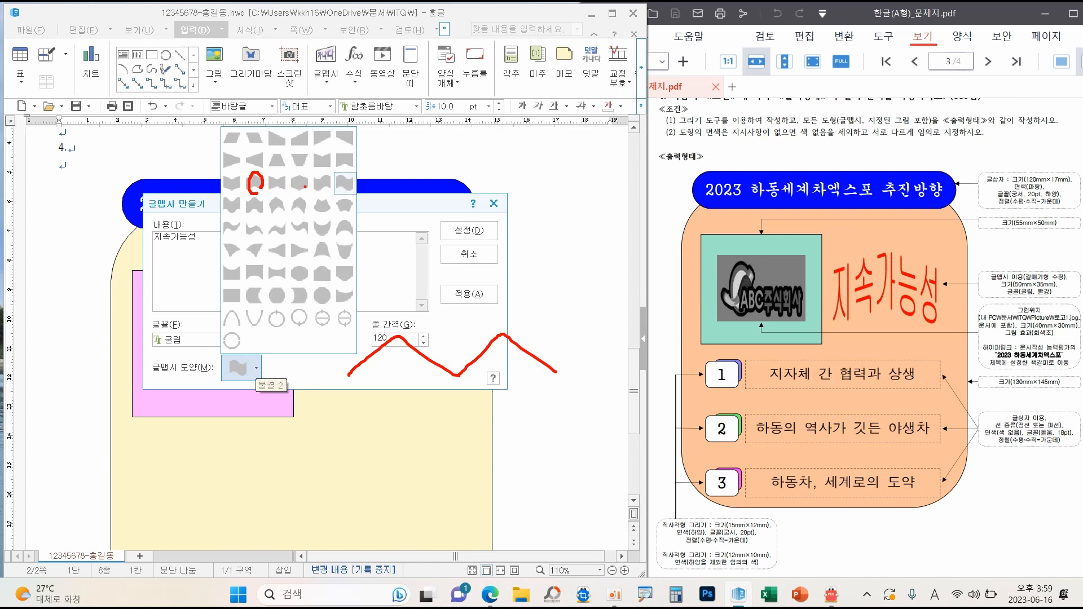
key(Escape)
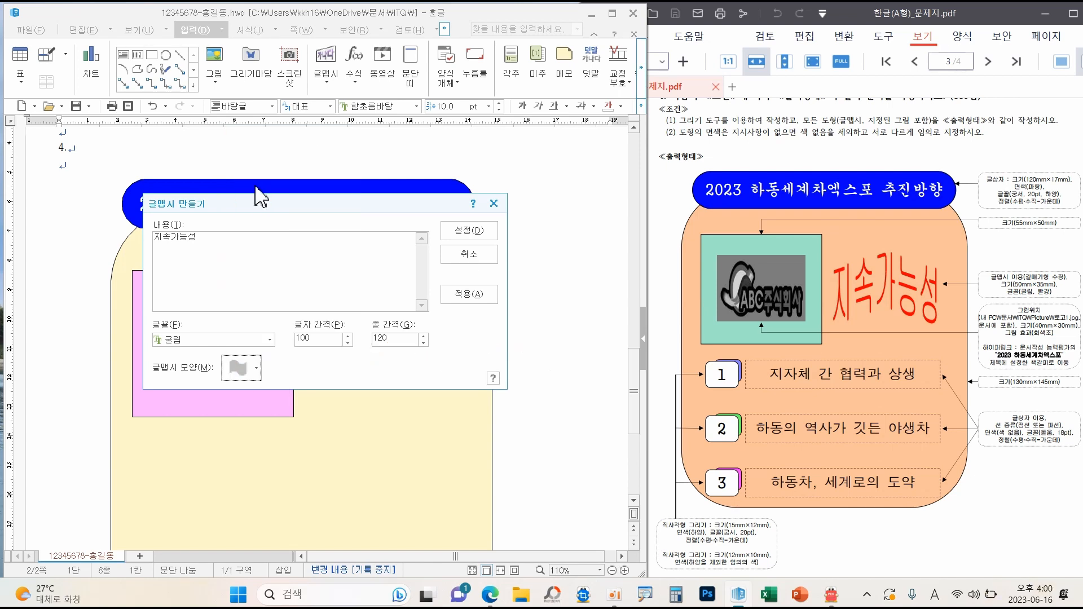
click(241, 368)
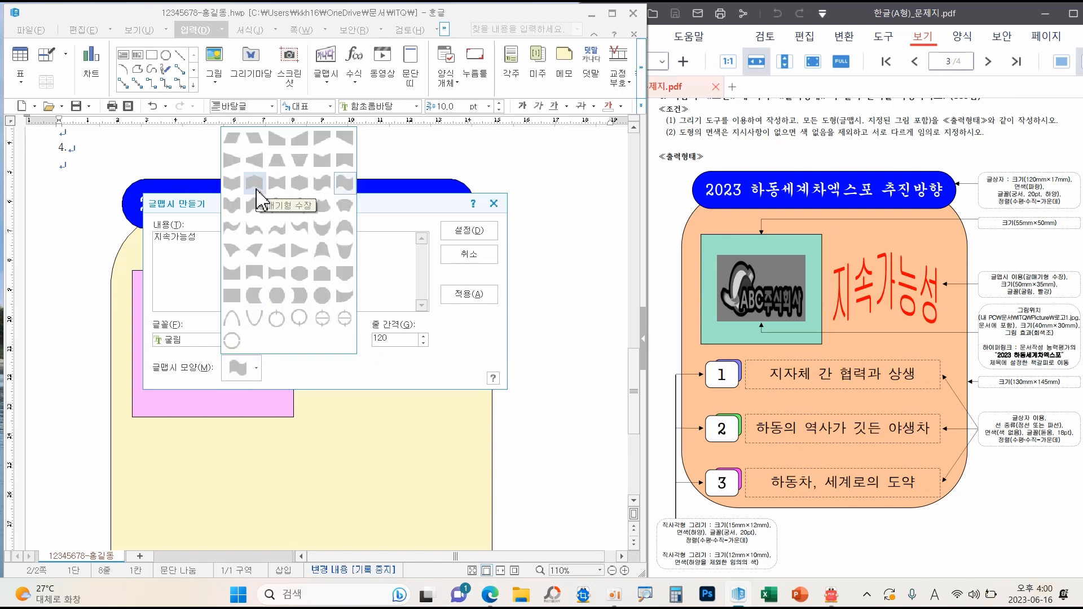
click(256, 190)
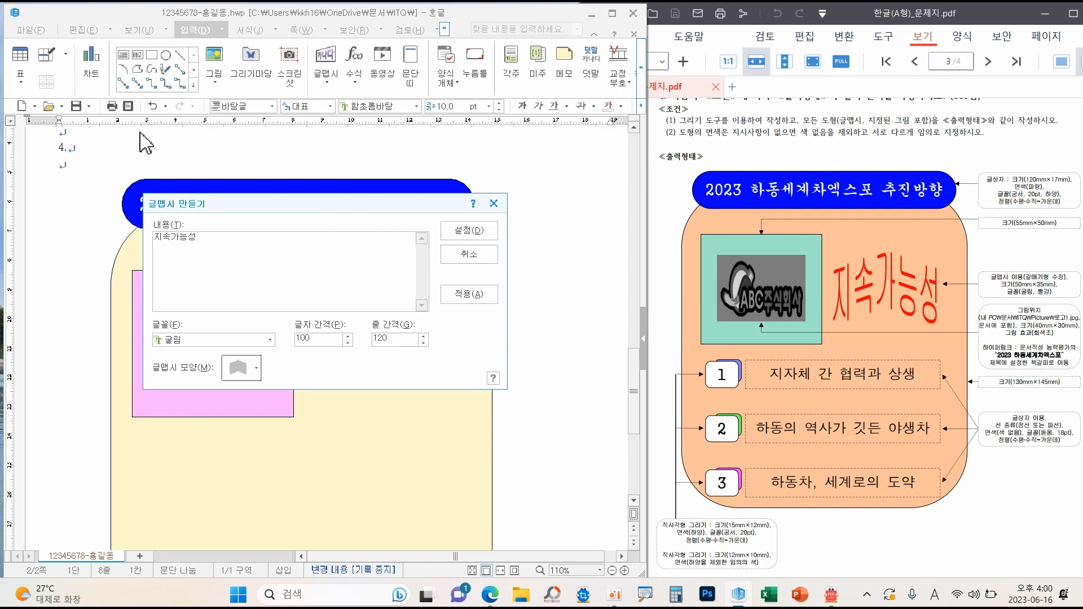
click(459, 232)
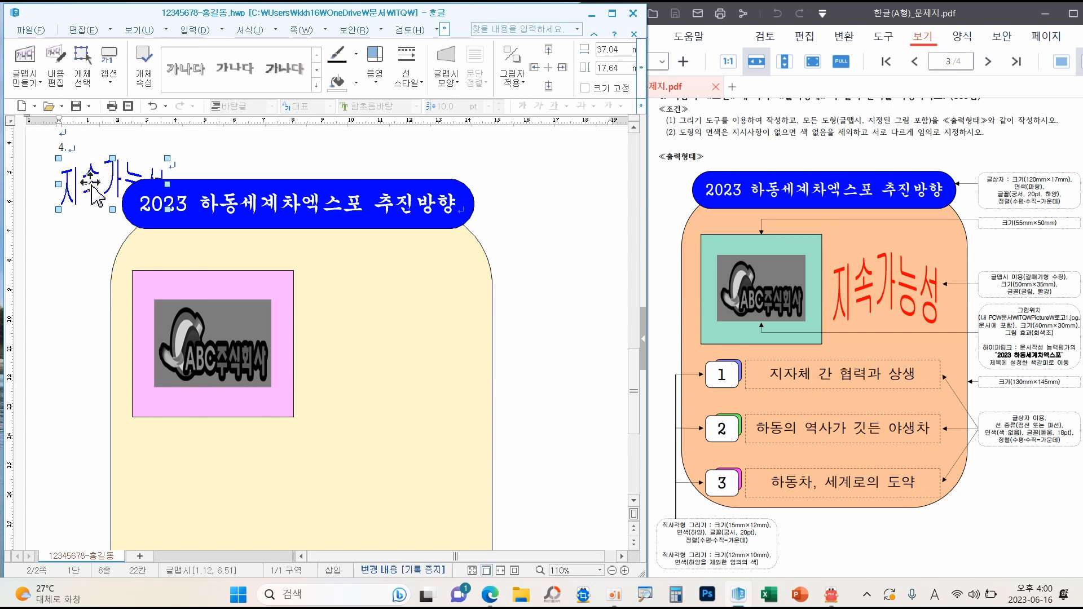
double_click(93, 191)
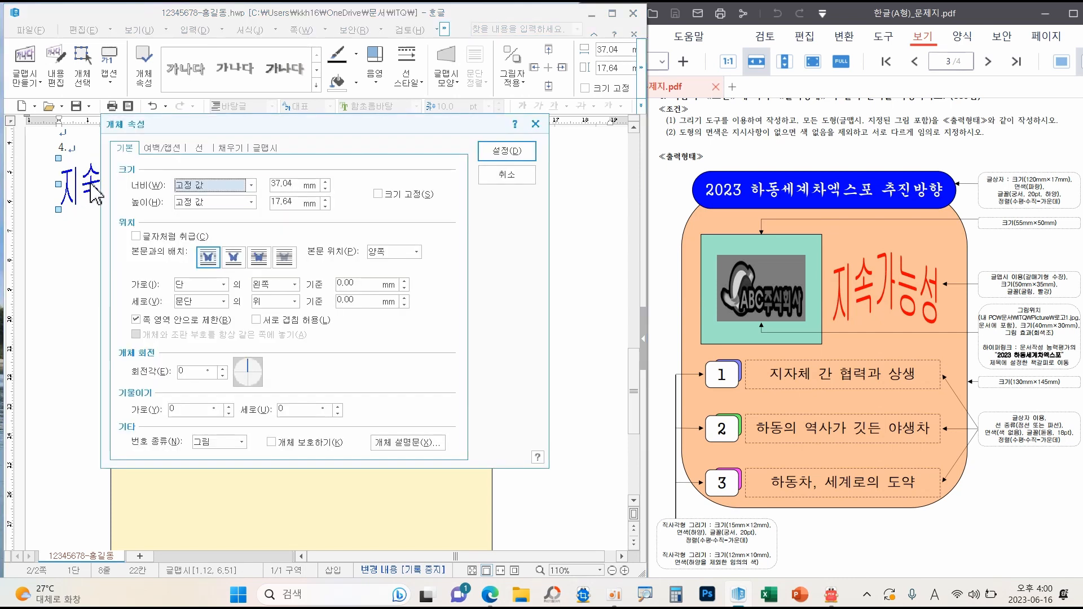
double_click(293, 186)
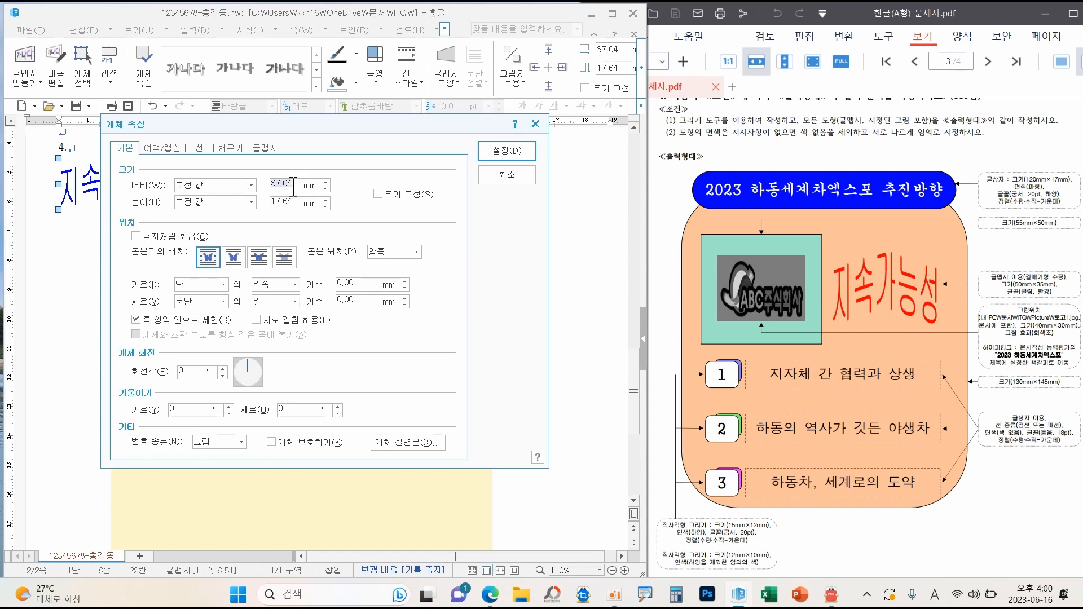
text(5)
key(Return)
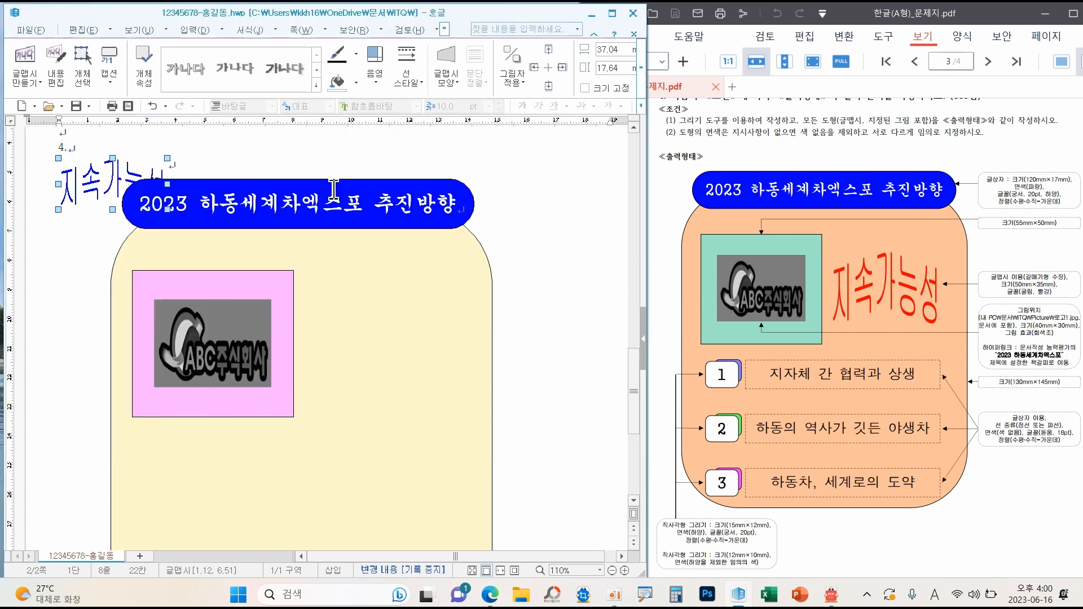
Set the 지속가능성 WordArt's size to 50 mm wide and 35 mm high, and lock the size
double_click(107, 188)
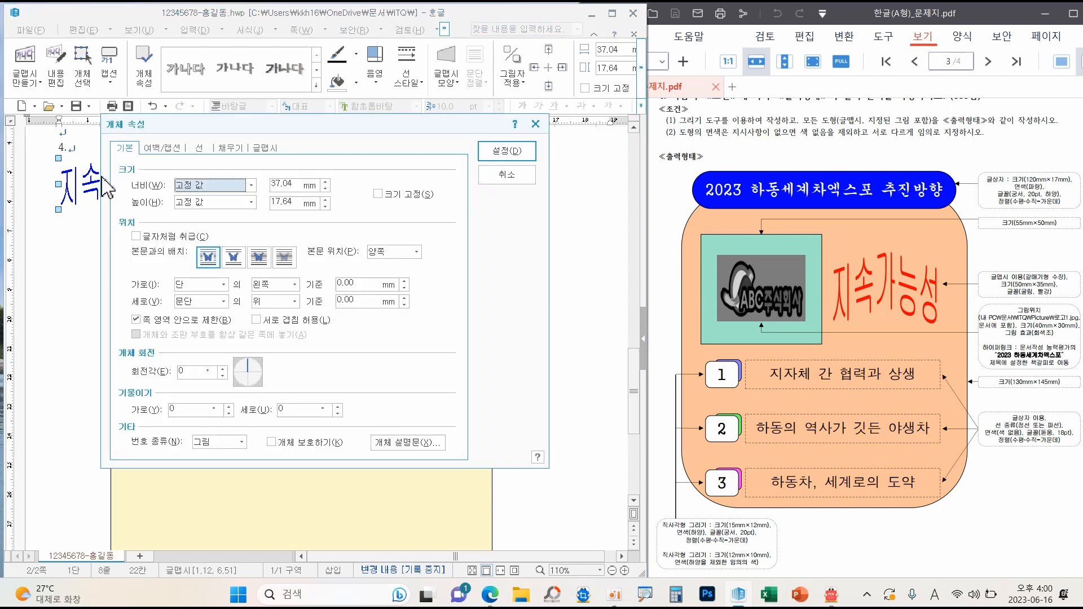
click(287, 185)
key(Tab)
key(Tab)
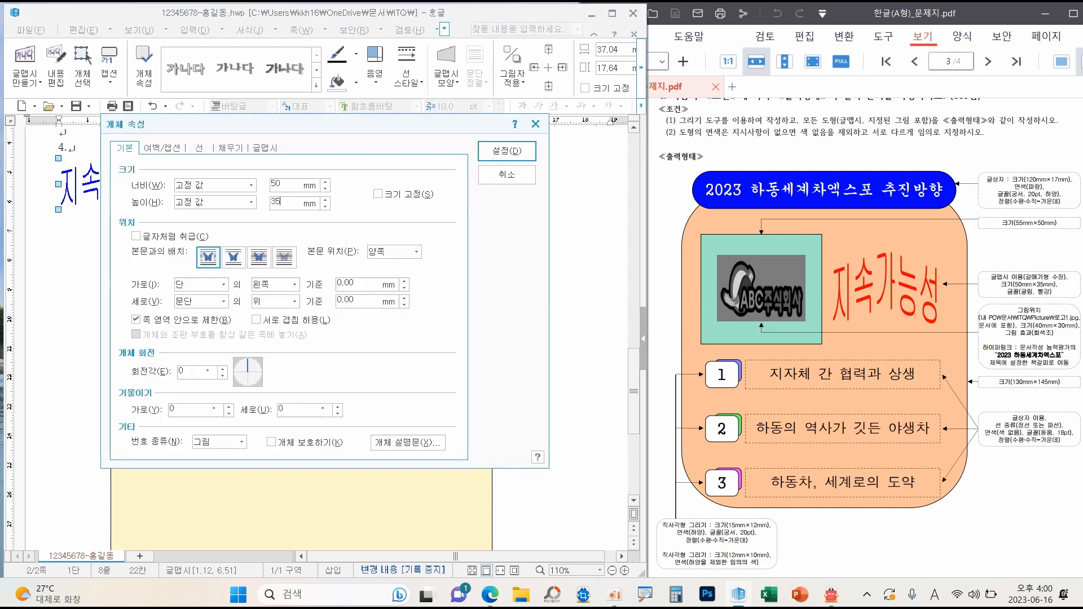
click(394, 194)
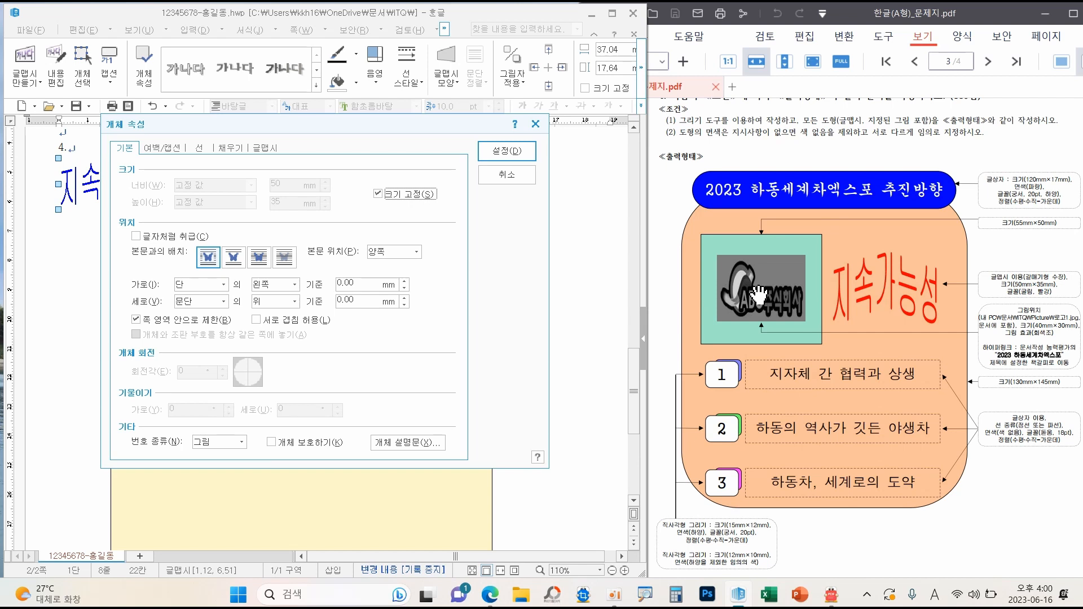
Place the 지속가능성 WordArt in front of the text and set its fill colour to red
click(260, 260)
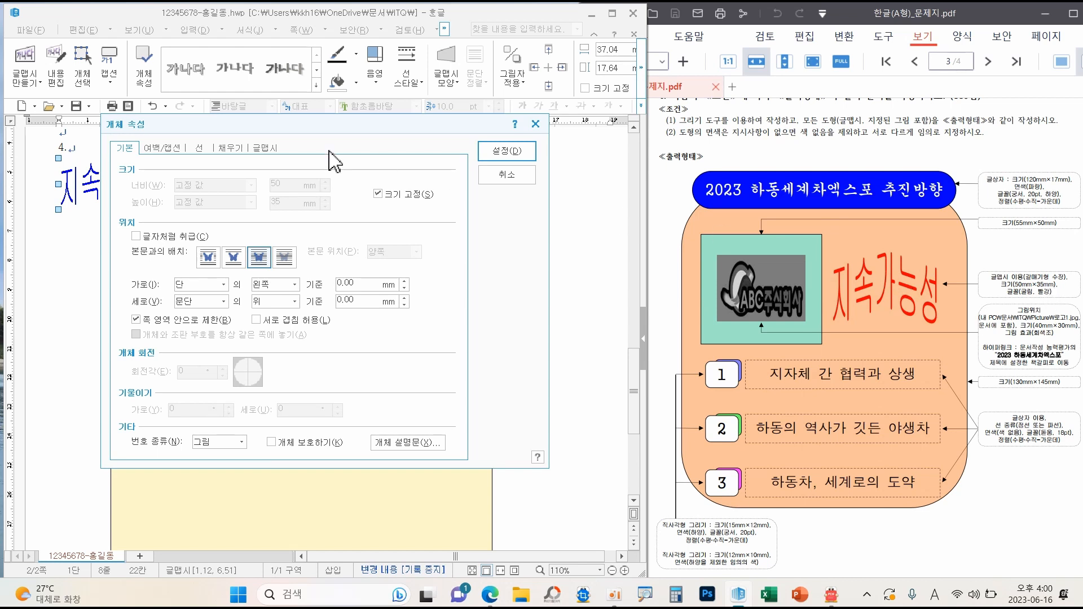
click(237, 152)
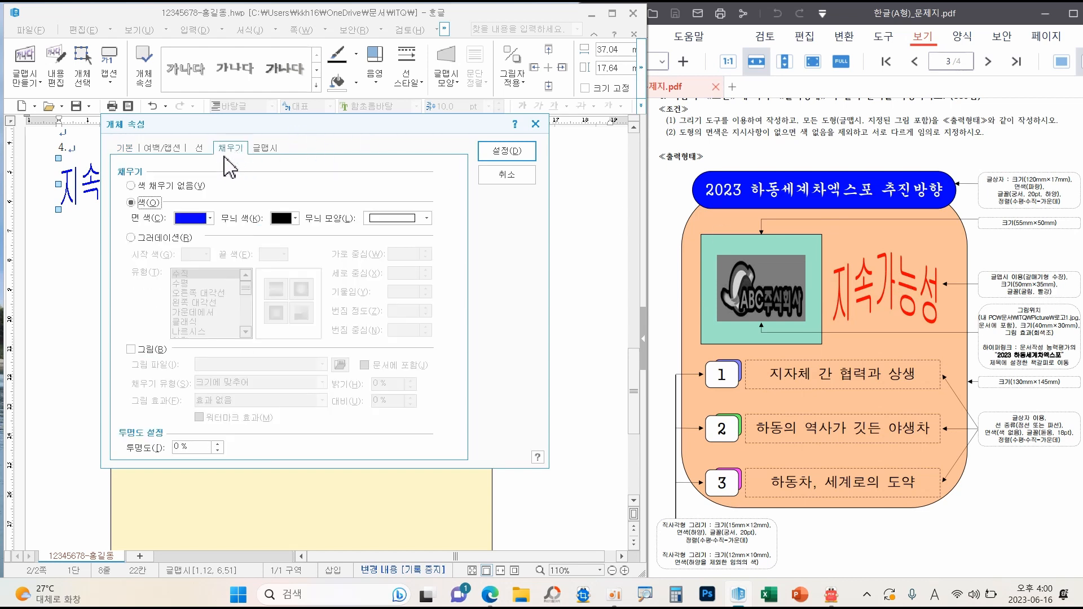
click(194, 219)
click(199, 268)
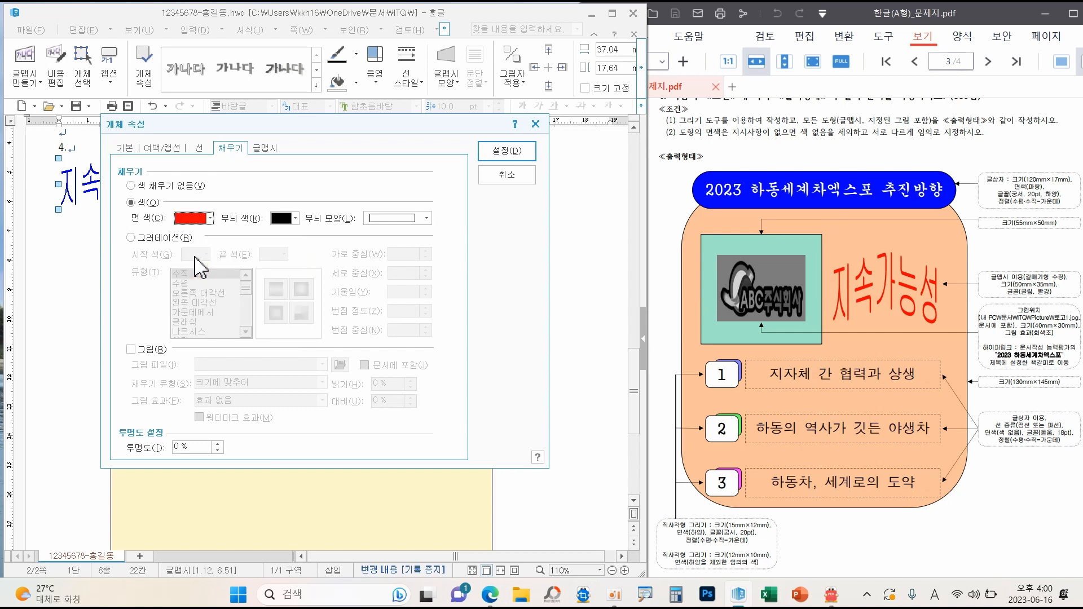
click(502, 154)
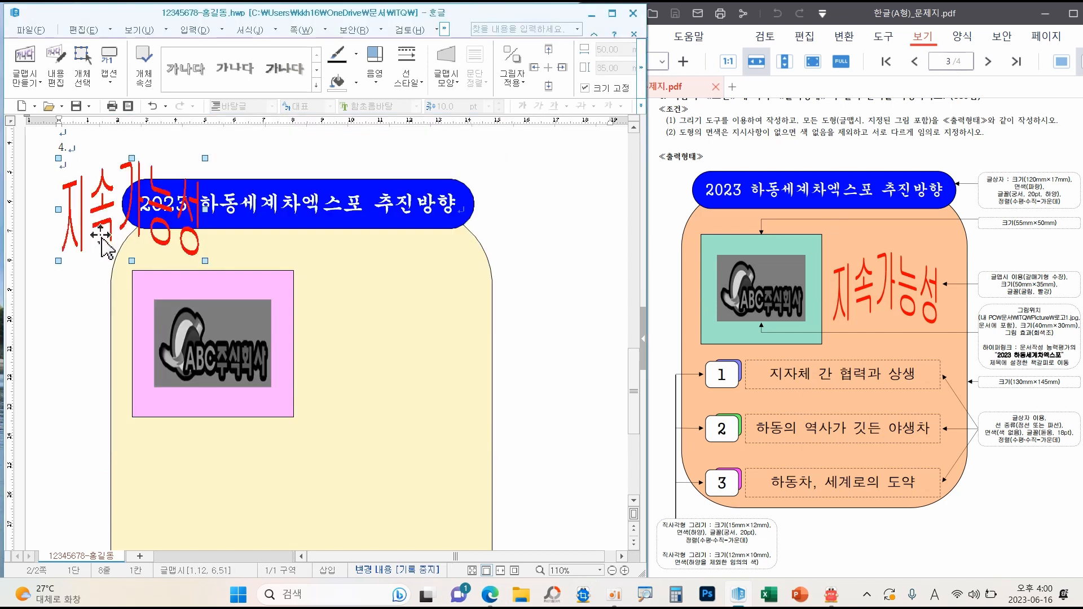
Move the 지속가능성 WordArt into the empty area to the right of the pink rectangle
drag(153, 220, 410, 355)
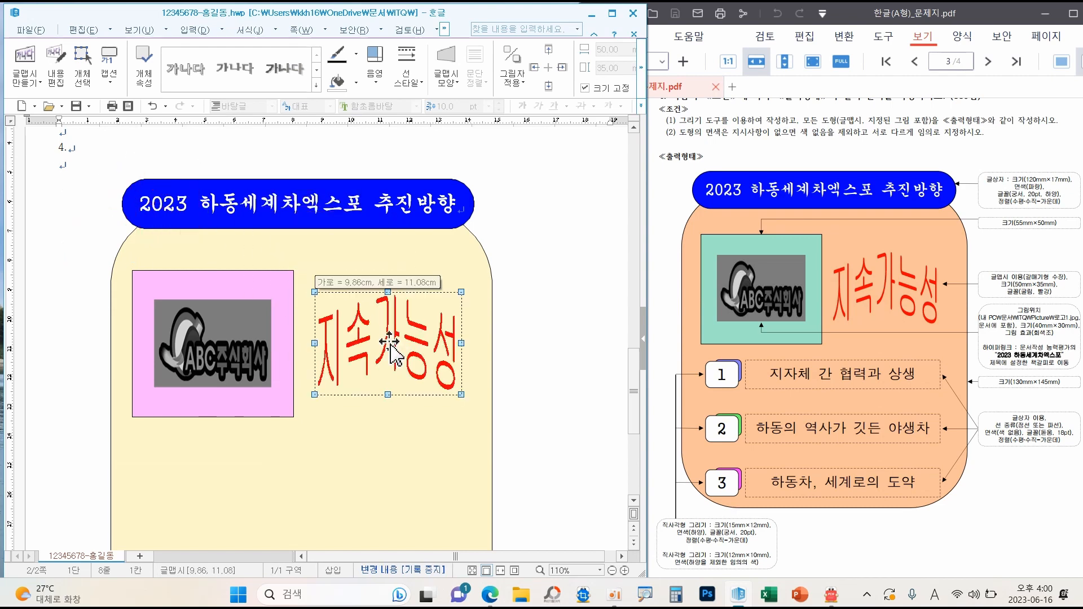
click(515, 375)
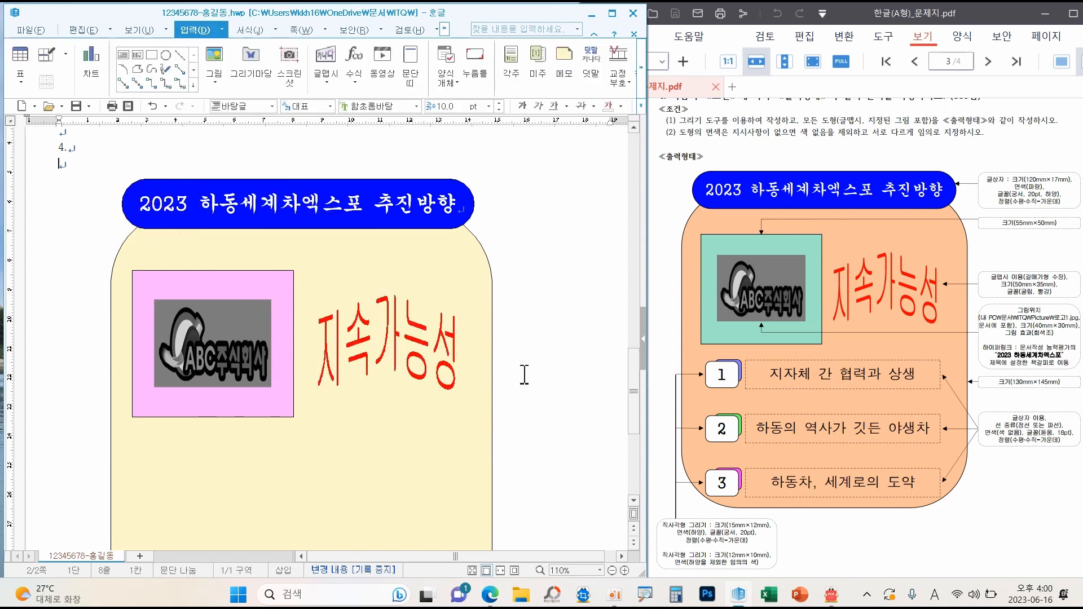
scroll(525, 375, down, 6)
scroll(533, 375, down, 2)
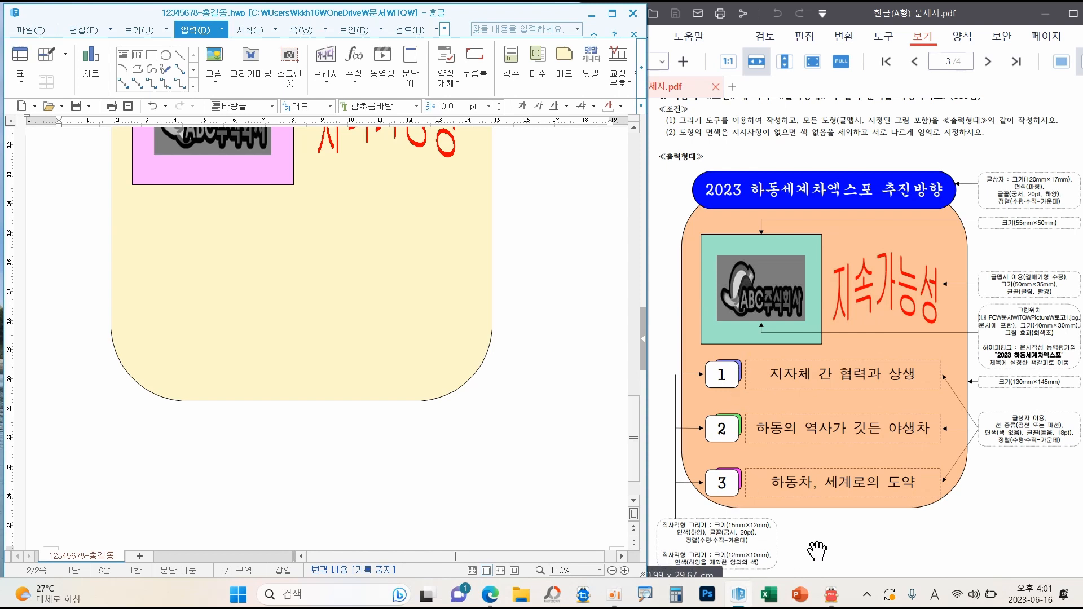
Draw a rectangle about 17.5 mm wide and 16 mm high in the blank area to the right of the yellow shape
scroll(522, 441, up, 5)
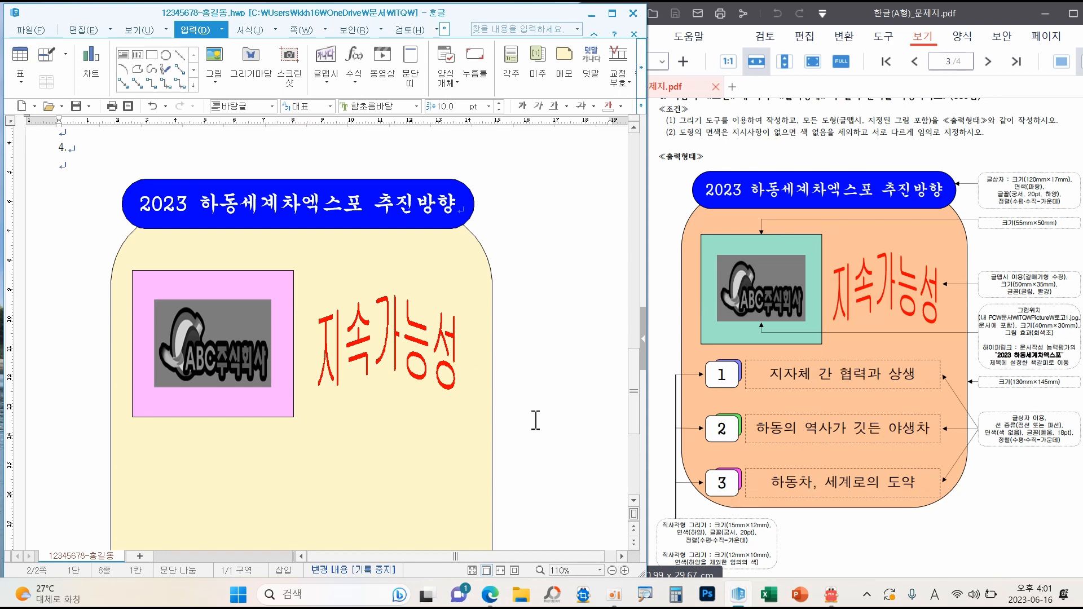
scroll(535, 420, down, 3)
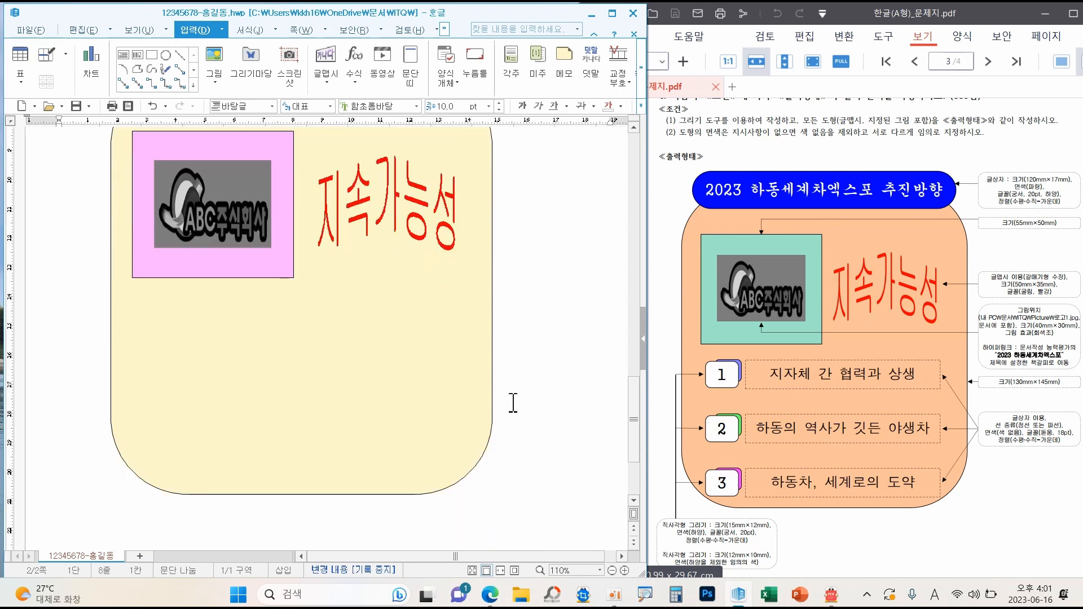
click(151, 55)
drag(513, 303, 565, 349)
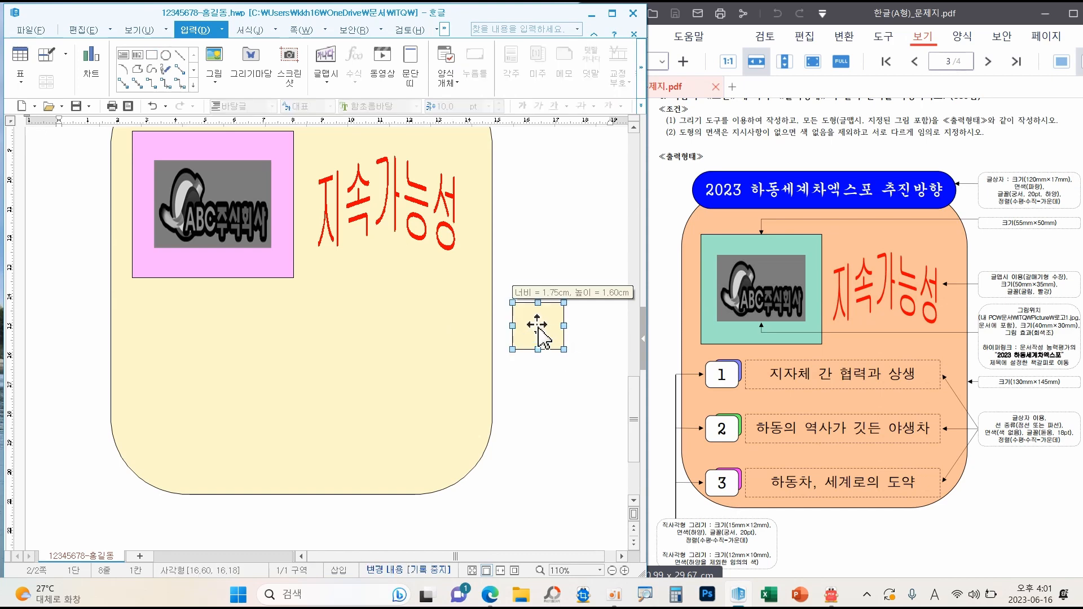
Set the new rectangle's size to 12 mm wide and 10 mm high, and lock the size
double_click(541, 334)
click(135, 149)
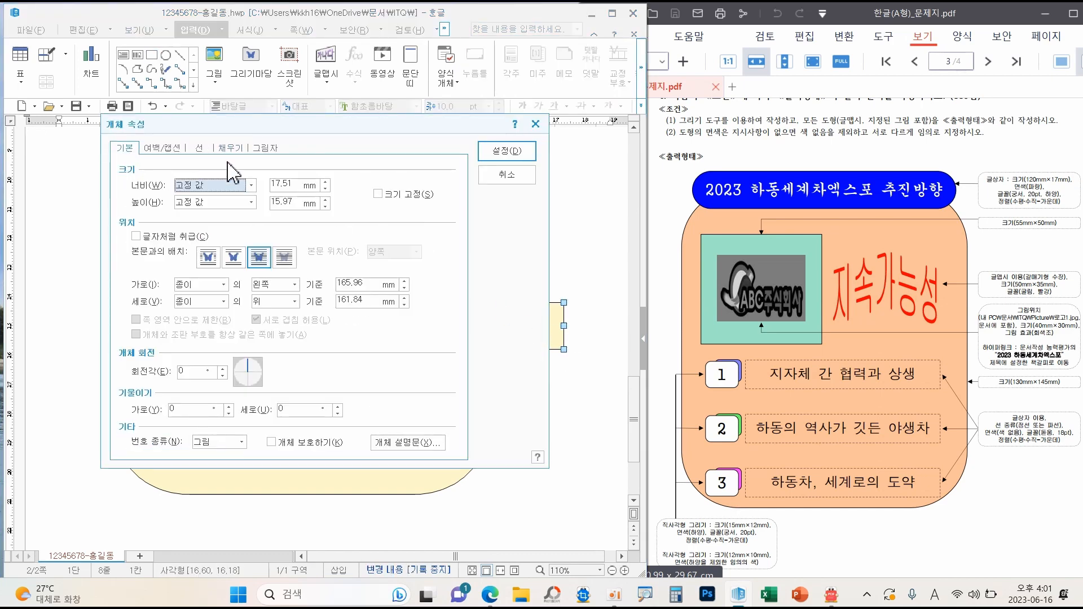
double_click(287, 184)
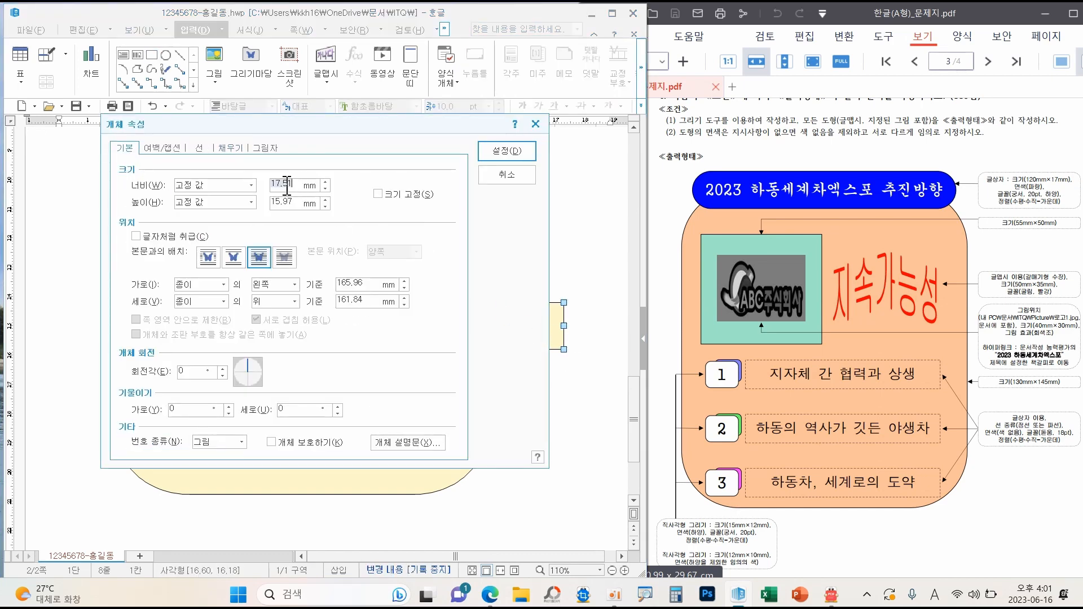
text(12)
key(Tab)
key(Tab)
text(1)
click(385, 194)
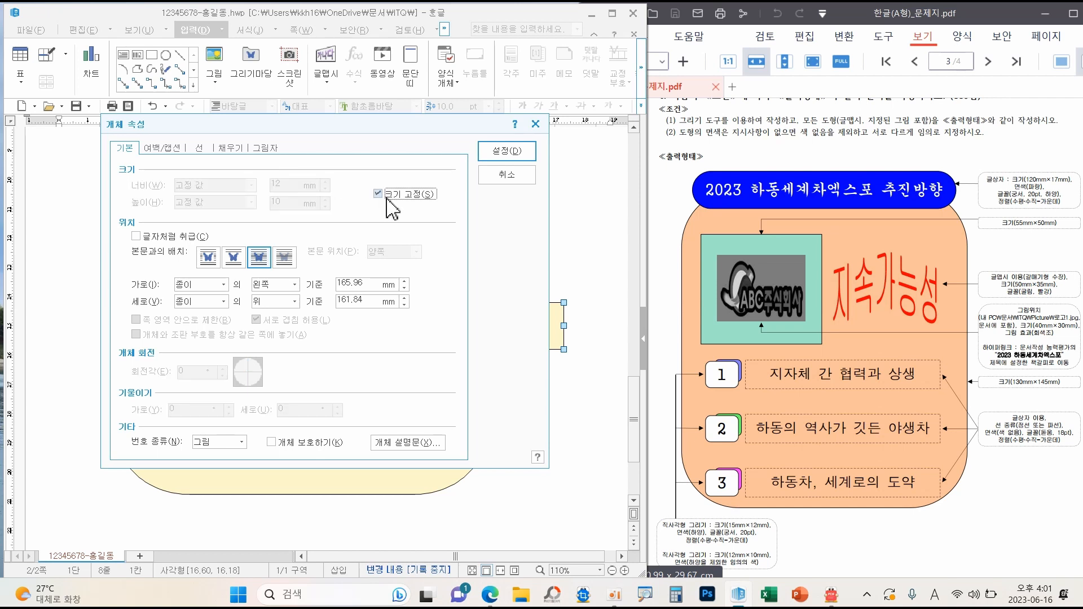
Give the small rectangle rounded corners (둥근 모양) and a light green fill
click(207, 151)
click(198, 308)
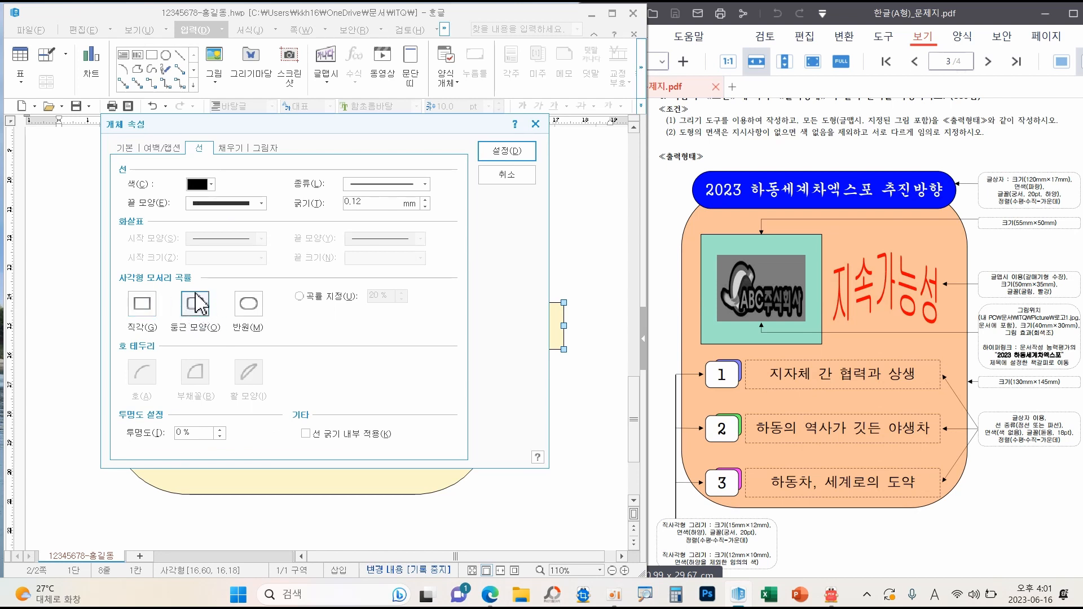
click(236, 149)
click(197, 224)
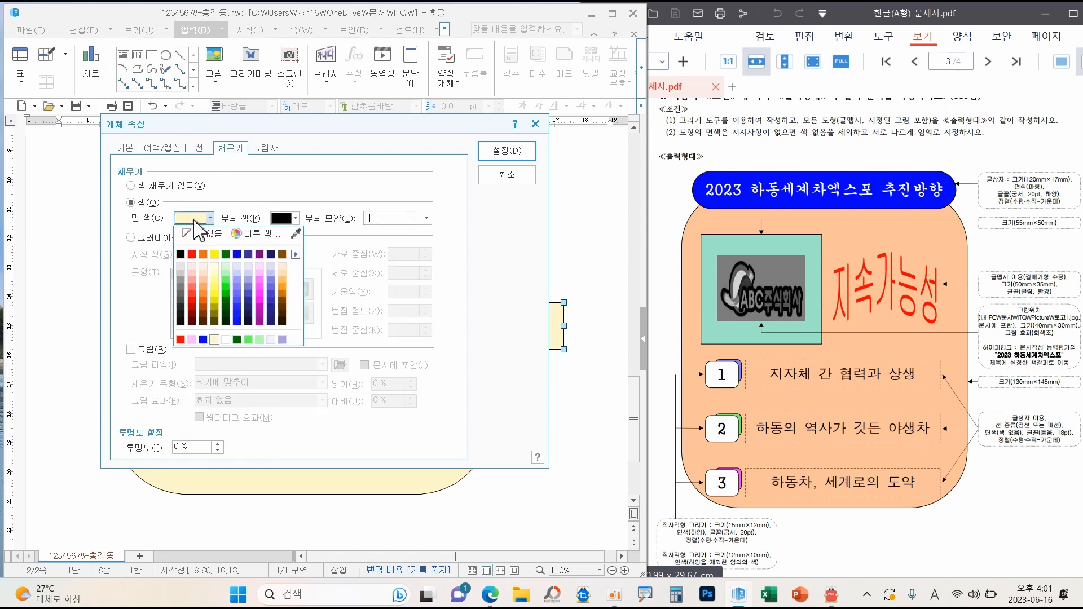
click(229, 277)
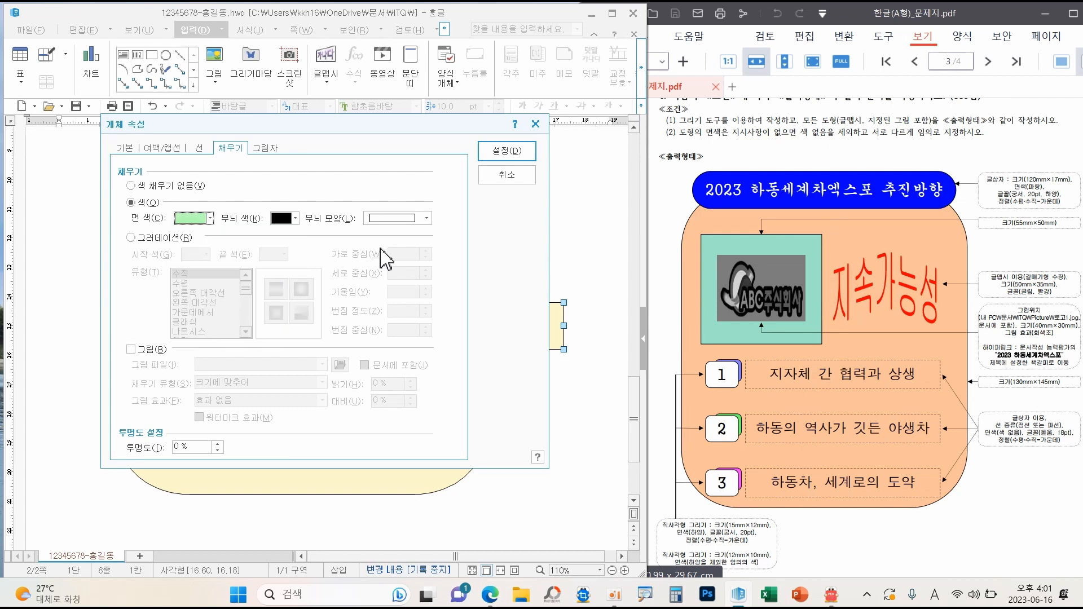
click(502, 150)
Move the green rounded rectangle below the pink rectangle and place two vertically aligned, evenly spaced copies beneath it
drag(533, 330, 178, 333)
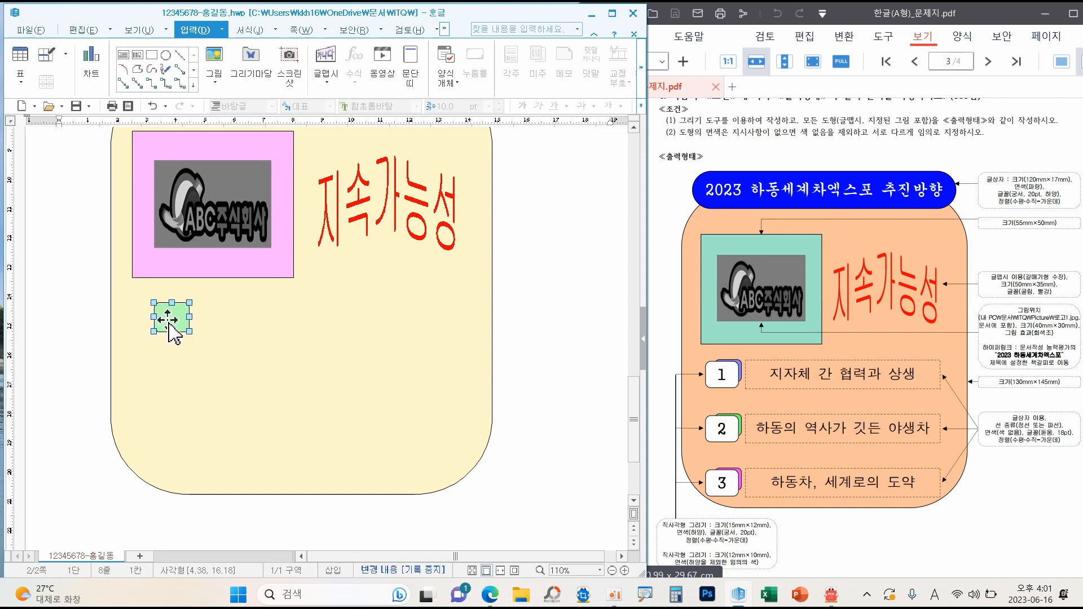
drag(176, 327, 176, 446)
drag(176, 446, 174, 383)
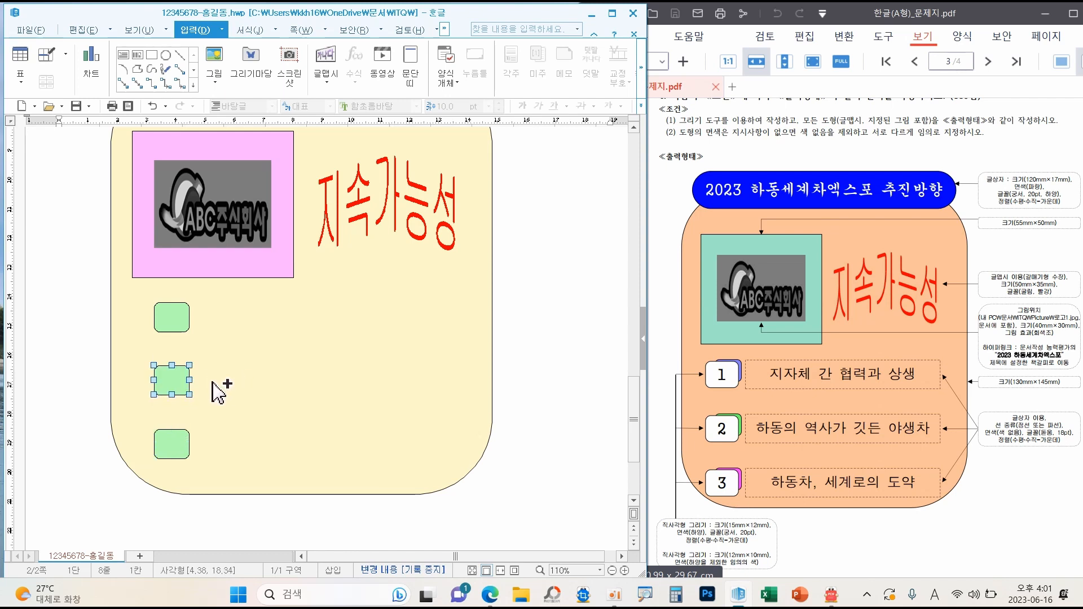
Set the fill colour of the middle small rounded rectangle to magenta
double_click(175, 384)
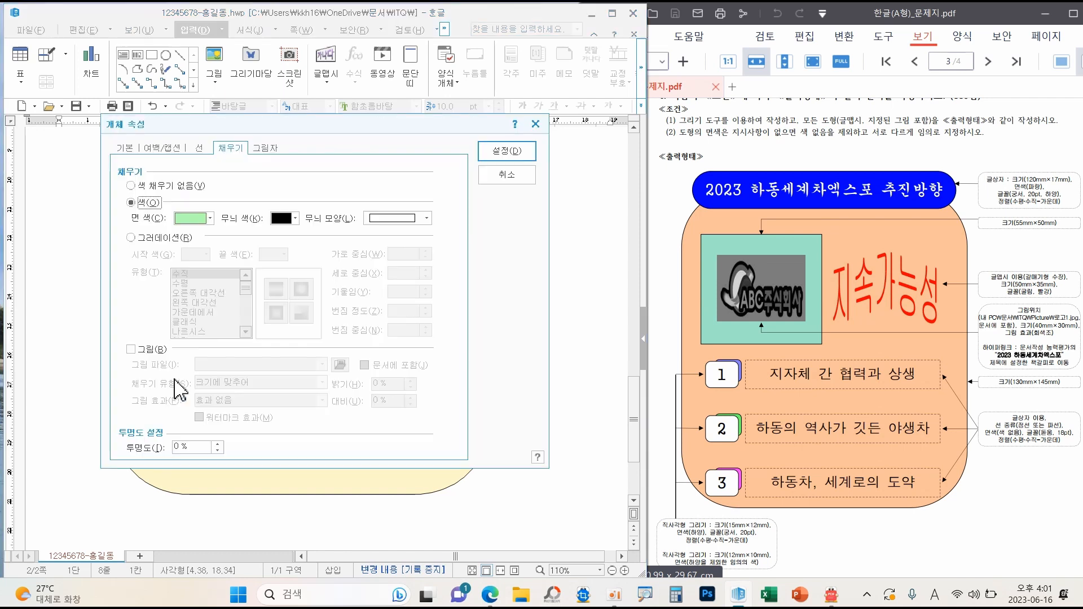
click(193, 219)
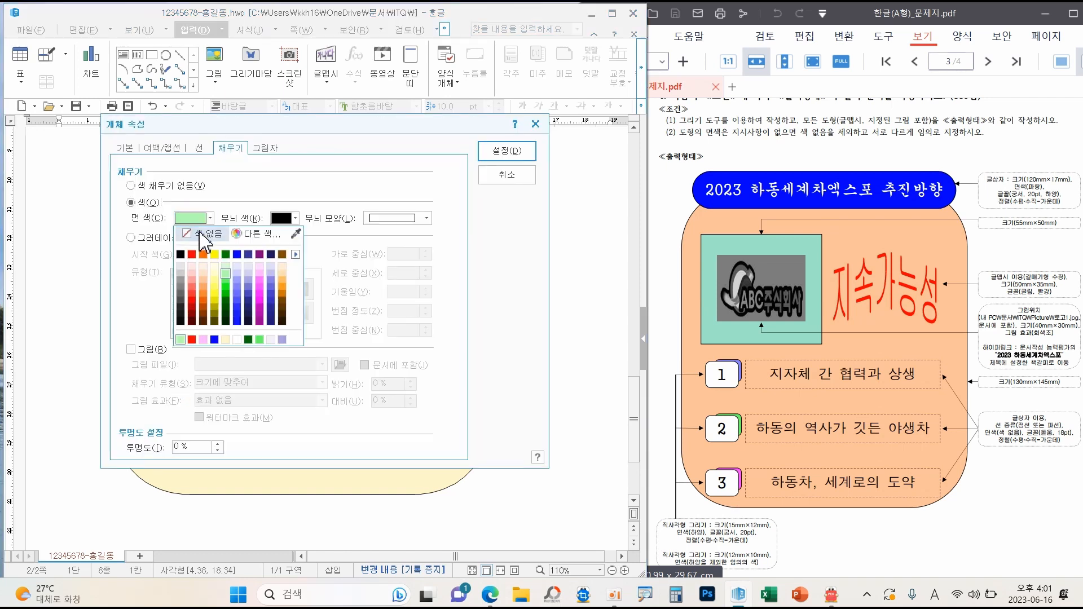
click(260, 288)
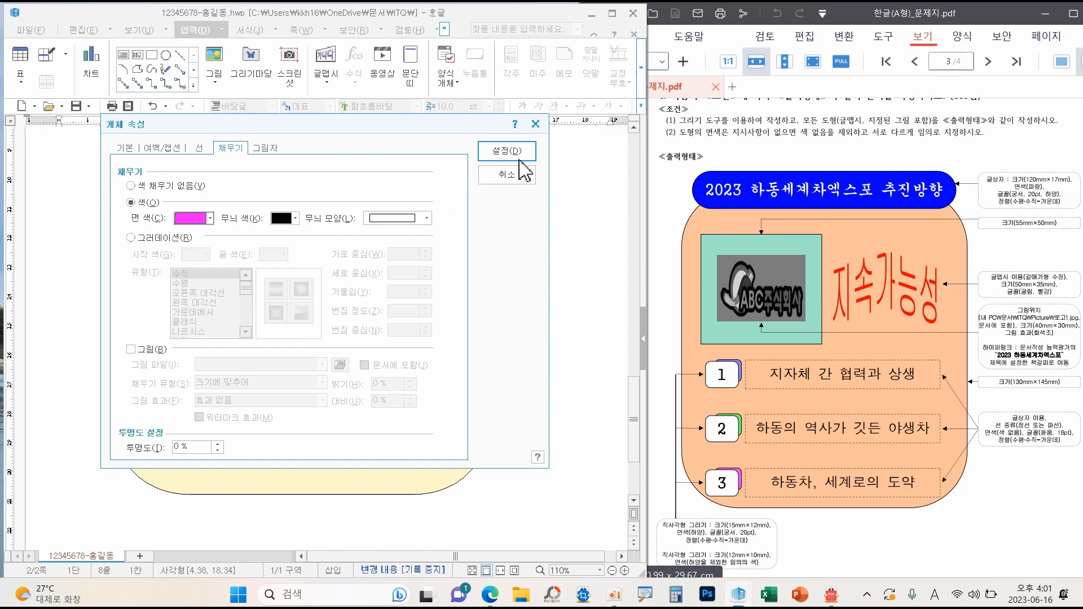
click(507, 151)
Set the fill colour of the lowest small rounded rectangle to blue-violet
click(180, 447)
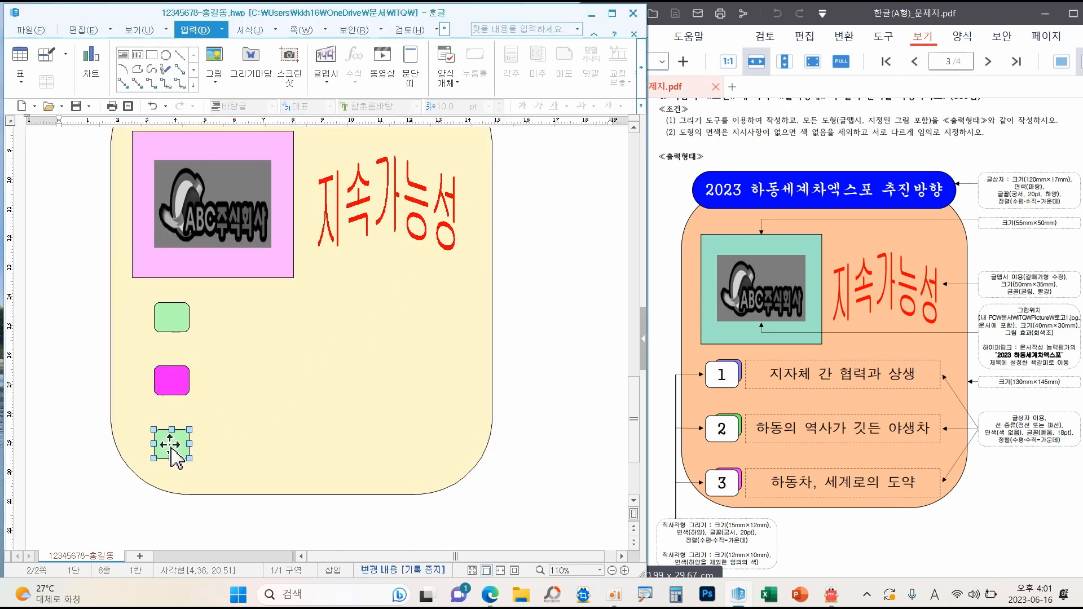
double_click(176, 447)
click(195, 220)
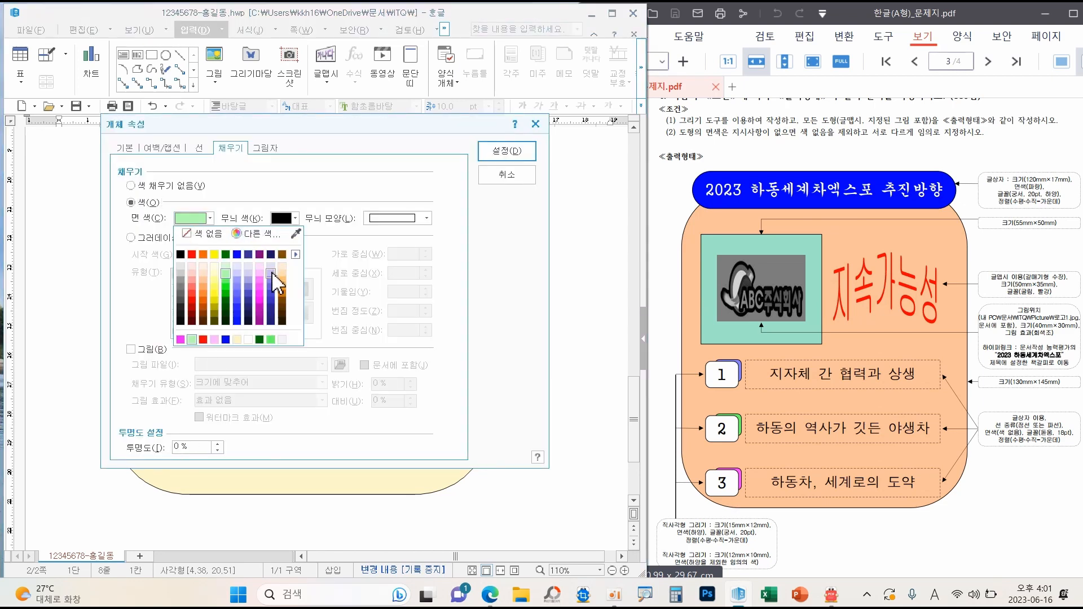
click(271, 281)
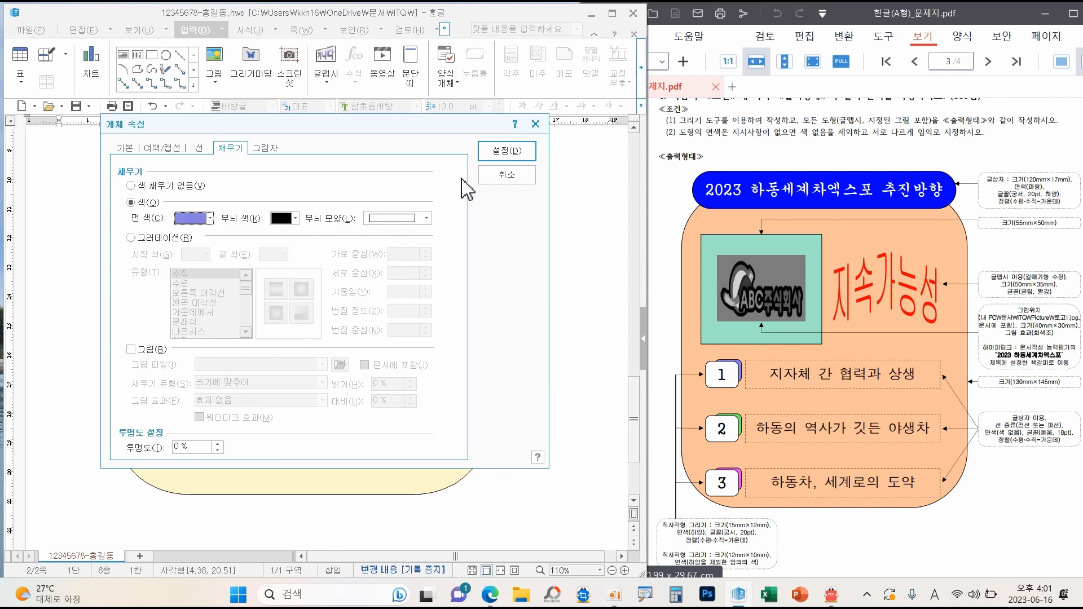
click(497, 152)
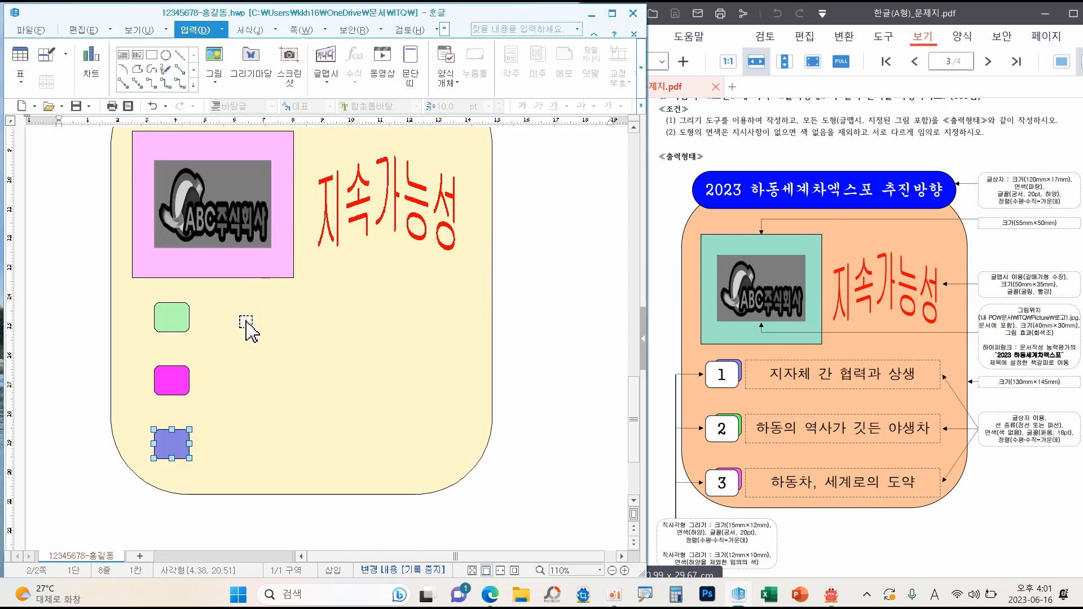
Draw another rectangle about 21 mm wide and 16 mm high in the blank area to the right of the yellow shape
scroll(237, 339, up, 3)
scroll(243, 346, down, 2)
click(532, 372)
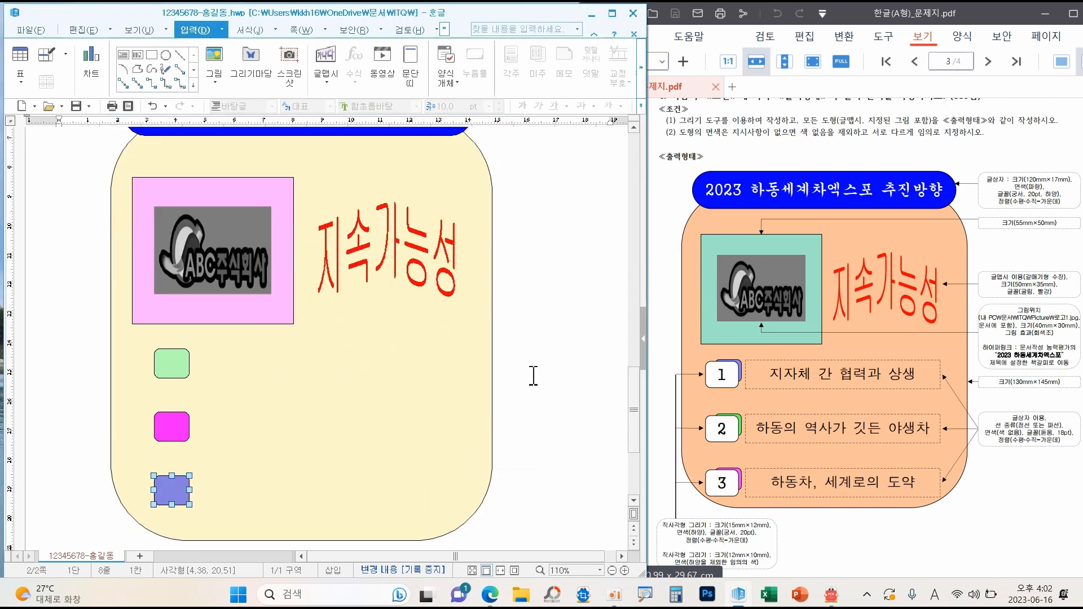
scroll(532, 372, up, 1)
scroll(534, 370, down, 2)
click(151, 55)
drag(510, 328, 571, 374)
Set the second drawn rectangle's size to 15 mm wide and 12 mm high, and lock the size
double_click(549, 367)
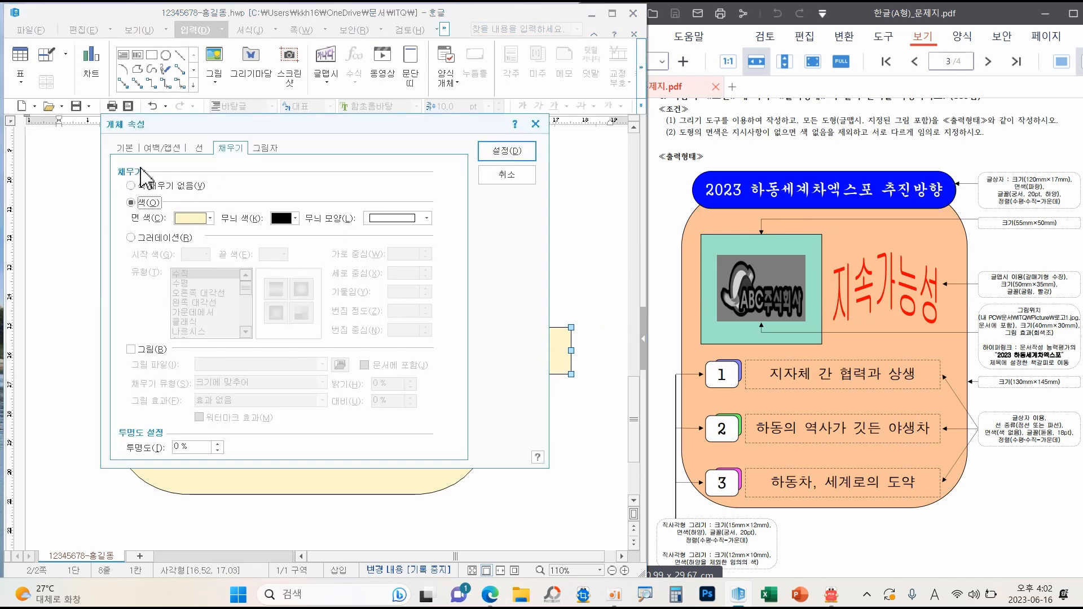
click(124, 148)
double_click(288, 183)
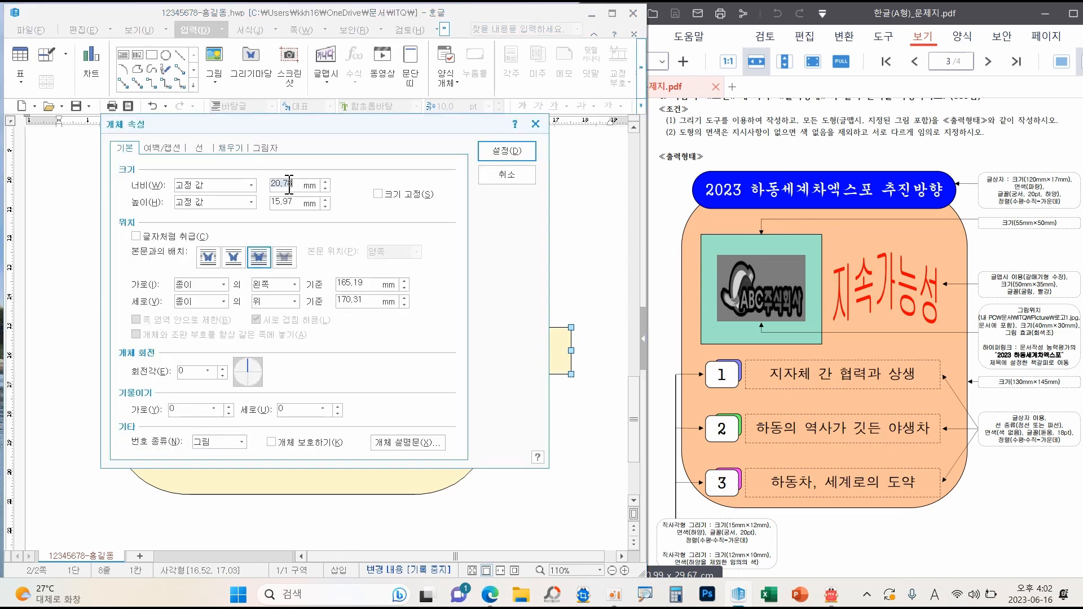
text(15)
key(Tab)
key(Tab)
text(12)
click(413, 194)
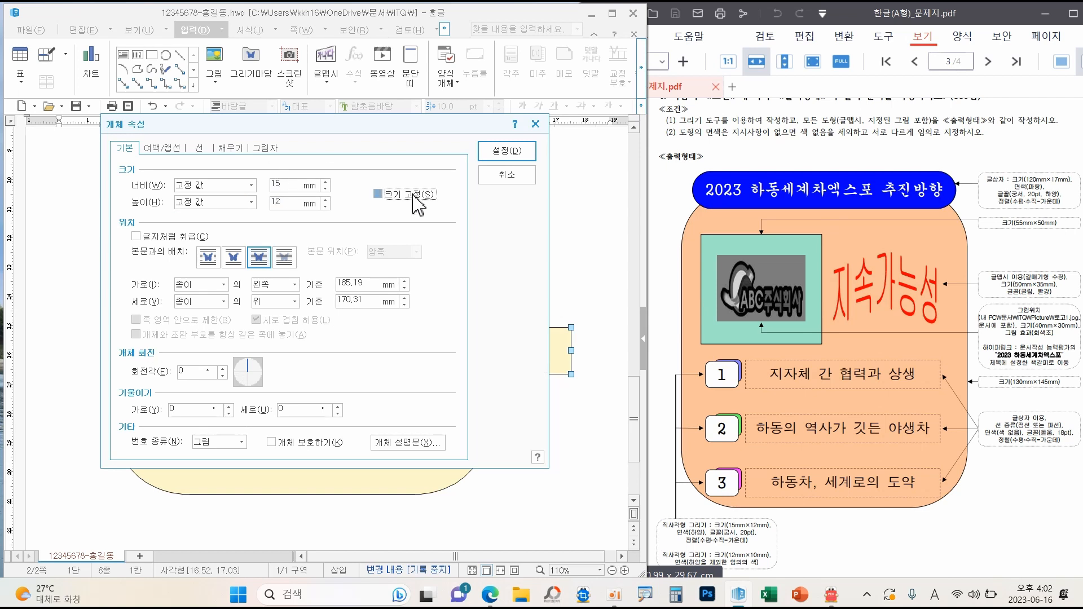
Give the 15 × 12 mm rectangle rounded corners (둥근 모양) and a white fill
click(200, 148)
click(197, 306)
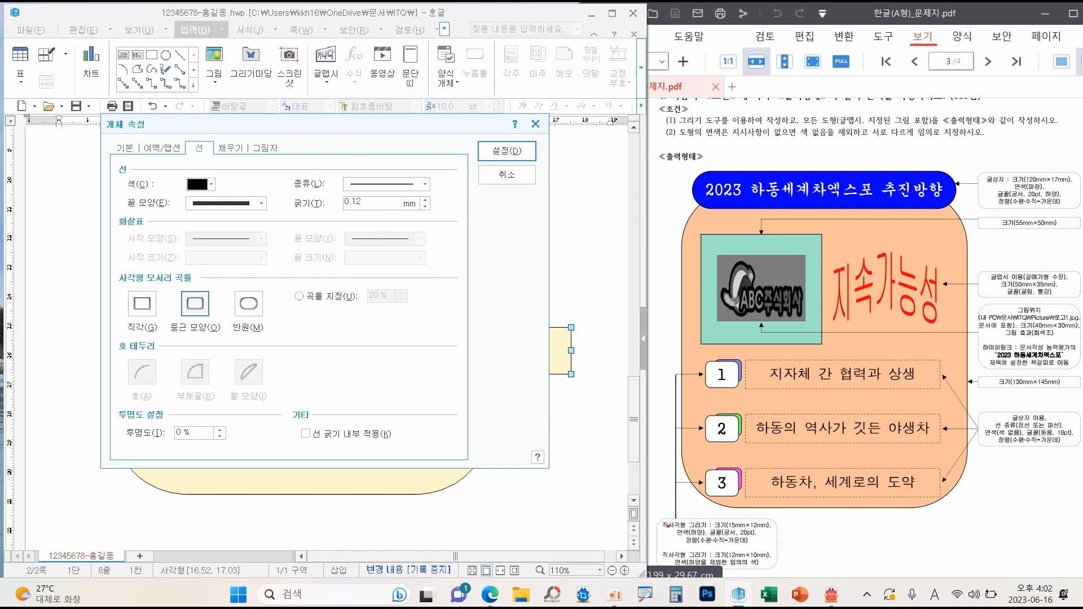
drag(687, 532, 759, 539)
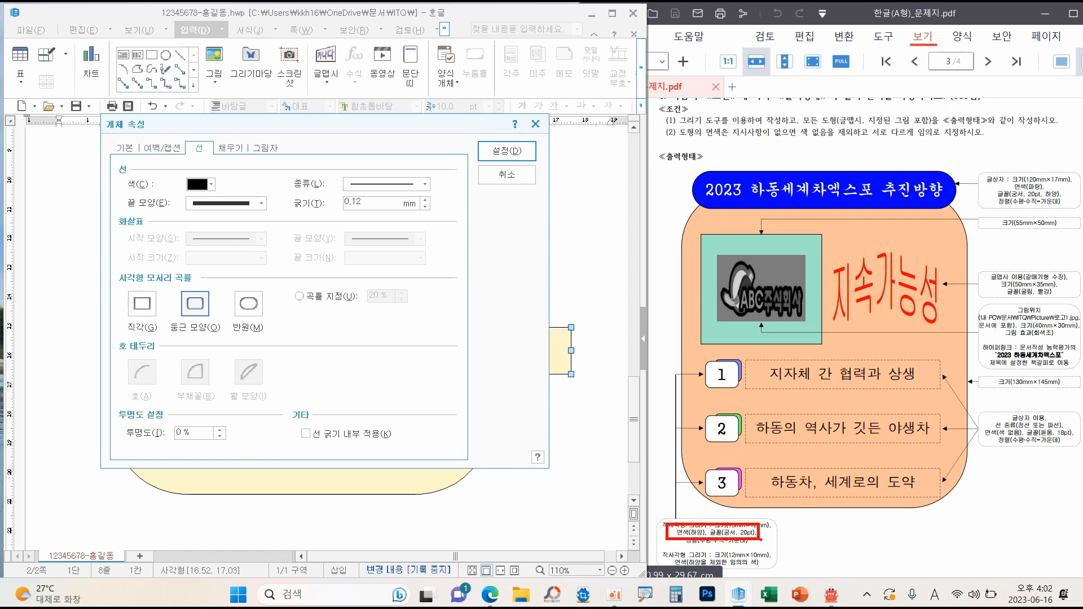
click(231, 149)
click(210, 219)
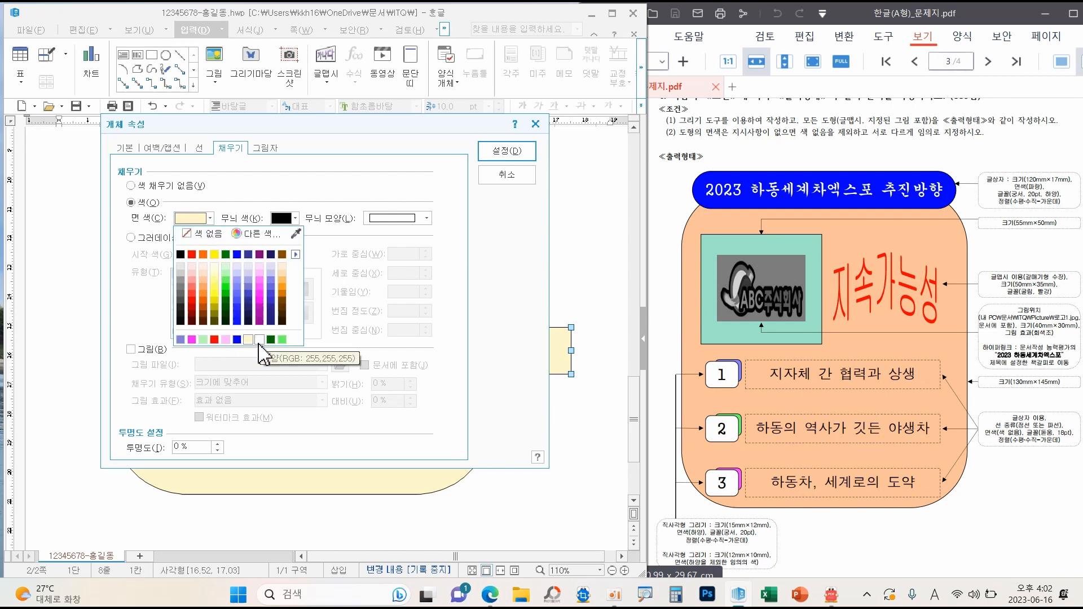
click(296, 255)
click(336, 256)
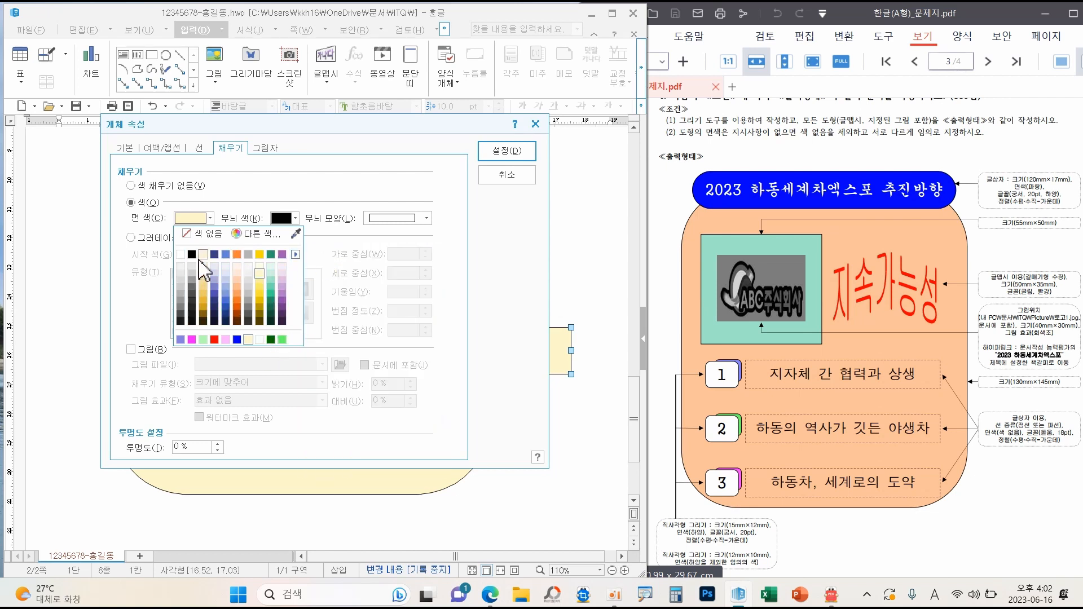
click(182, 255)
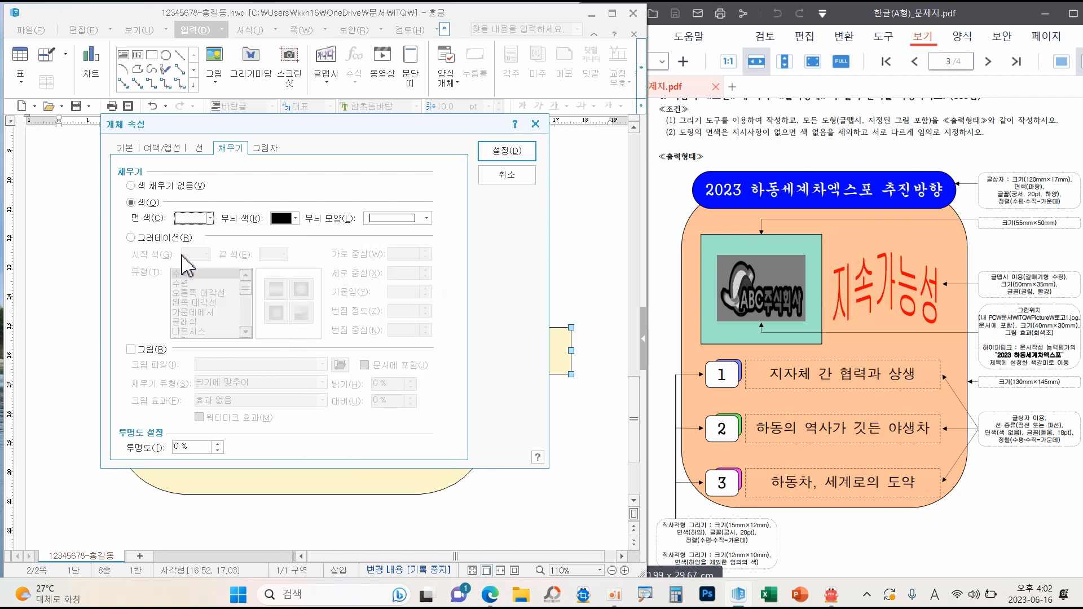
click(497, 152)
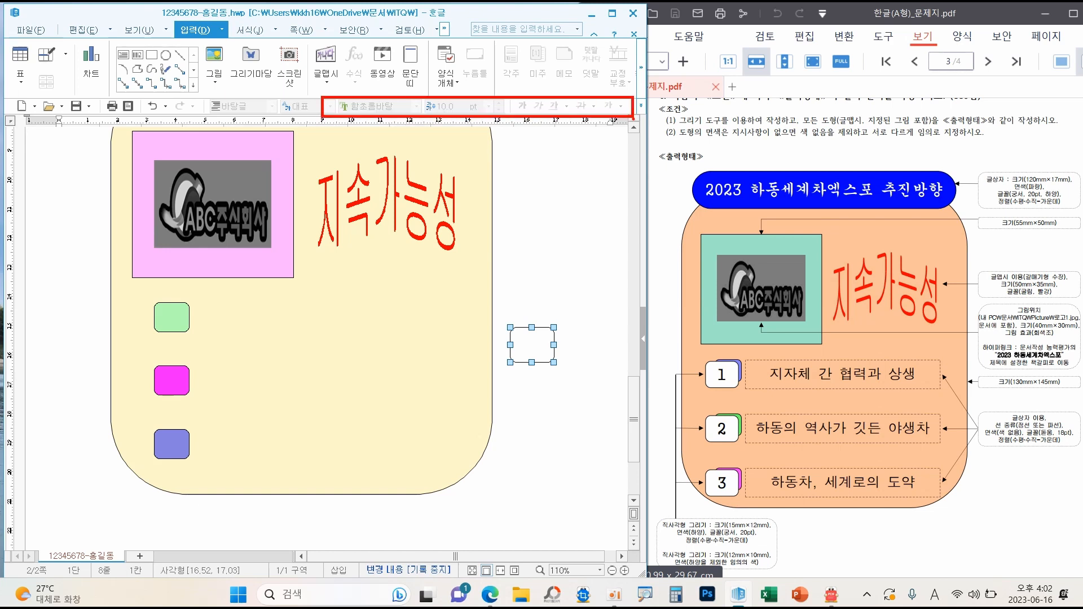
Enable text inside the white rounded rectangle and format it as 궁서, 20 pt, centre-aligned
right_click(530, 346)
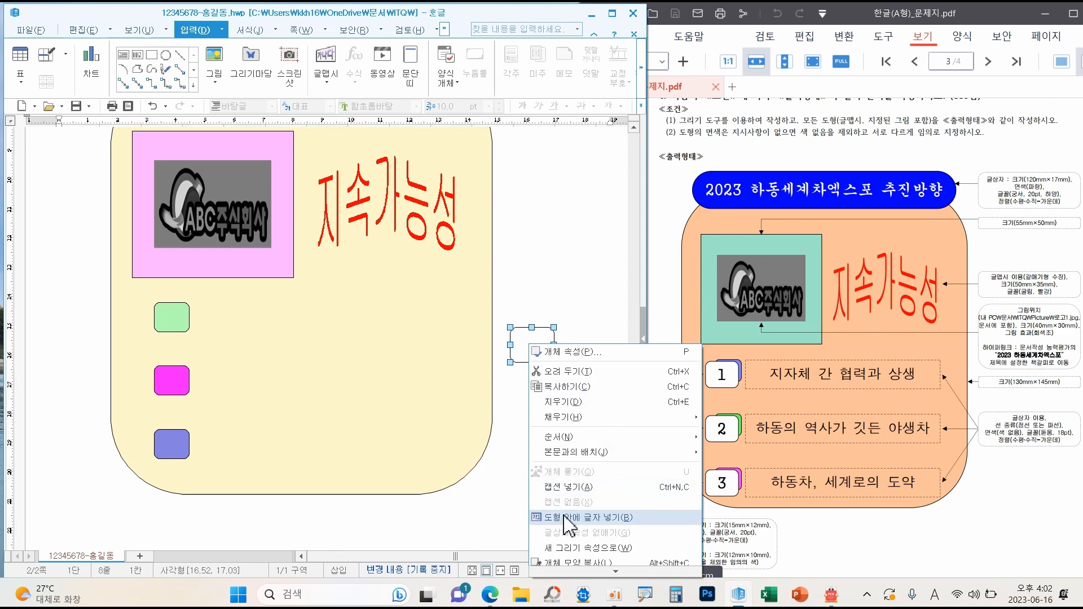
click(598, 518)
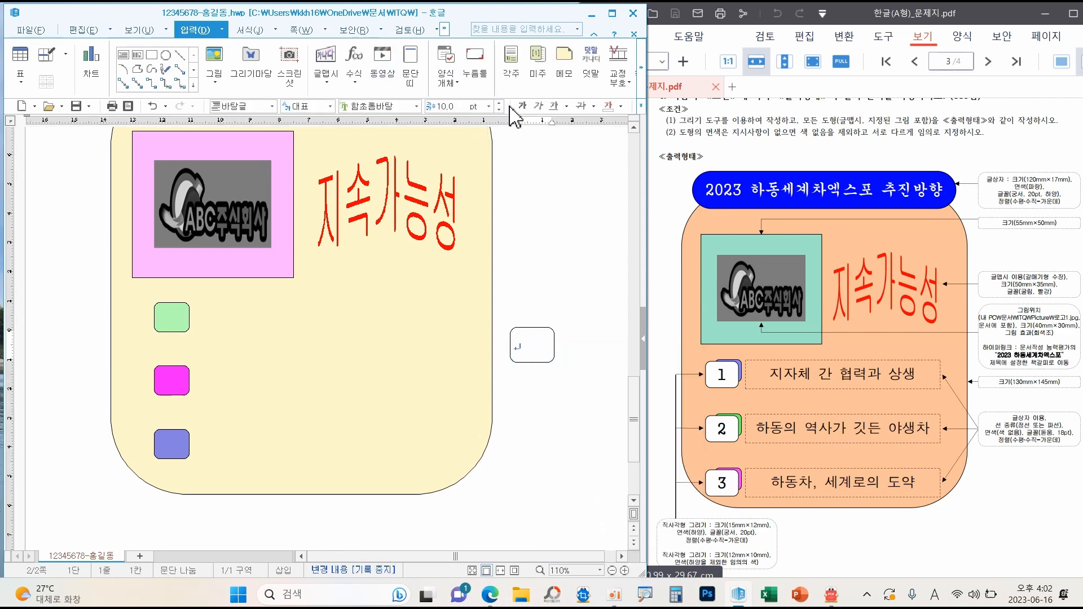
click(417, 107)
drag(514, 242, 482, 142)
click(484, 129)
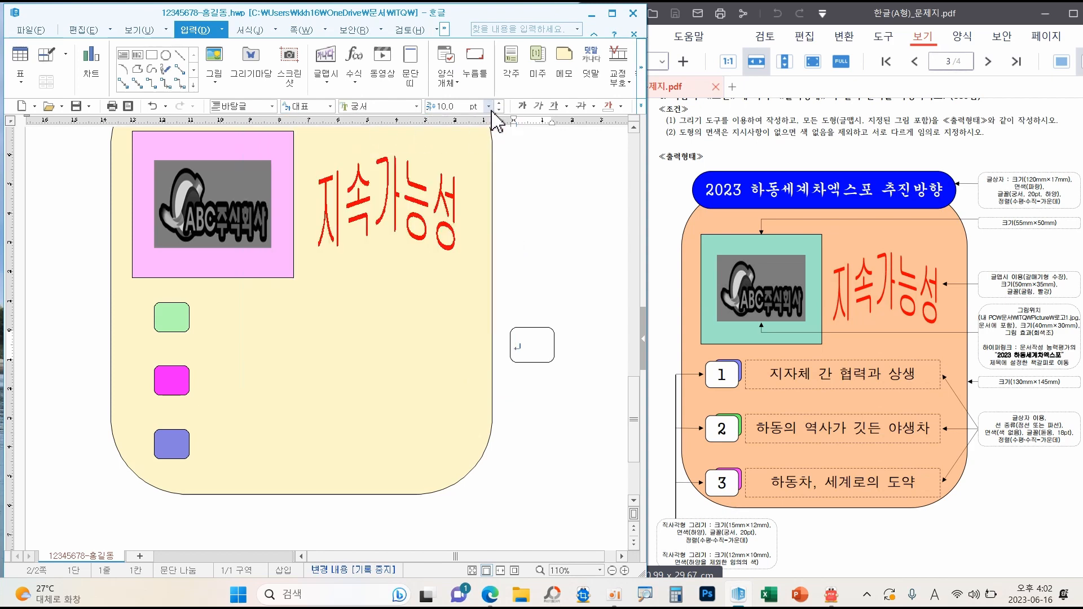
click(489, 107)
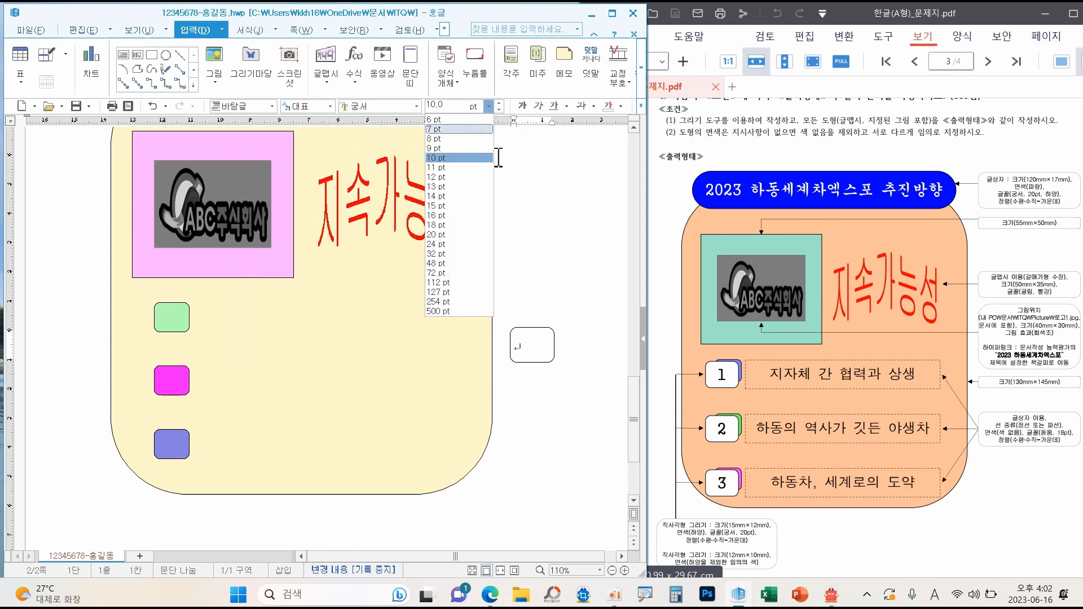
click(447, 244)
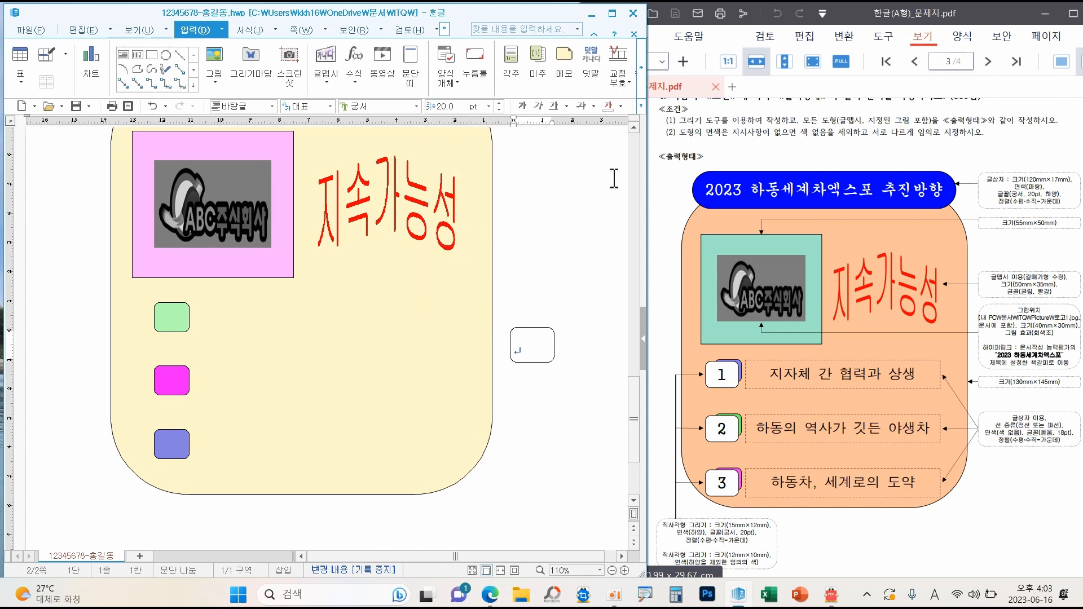
right_click(641, 102)
click(661, 157)
Place the white rounded rectangle over the light green one, offset slightly down and to the left
click(556, 353)
drag(556, 353, 177, 328)
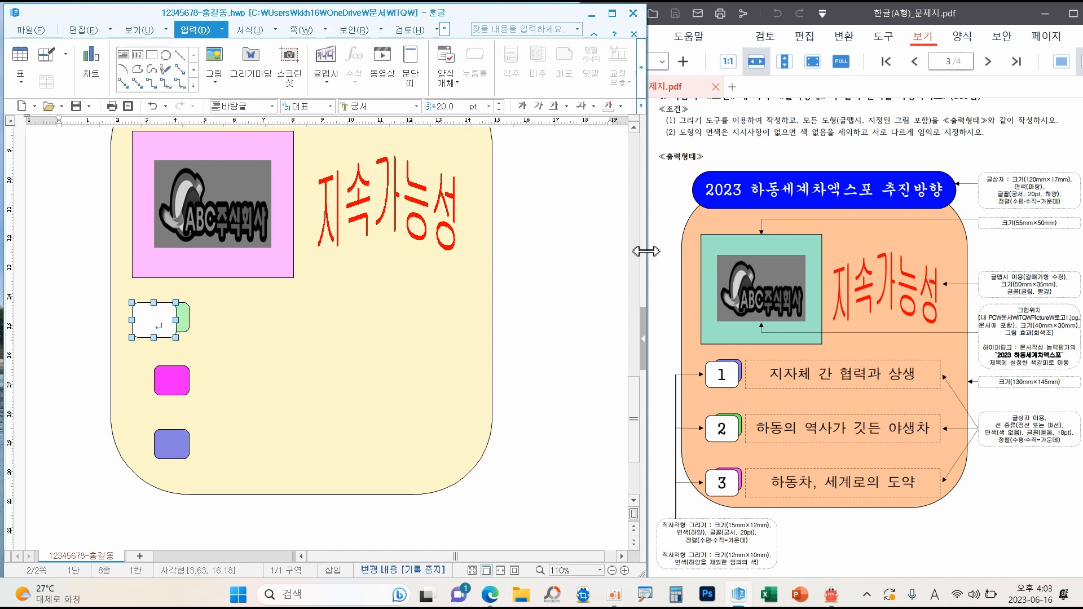
key(Down)
key(Down)
key(Right)
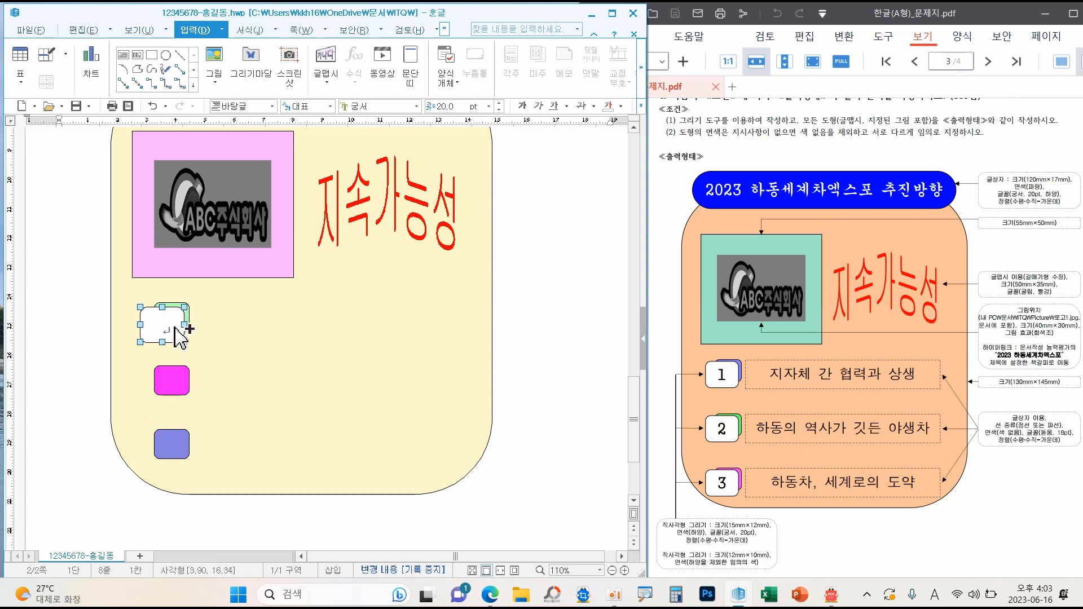
Copy the white rounded box over the magenta and blue boxes, and number the three white boxes 1, 2 and 3
drag(160, 321, 158, 385)
drag(158, 386, 158, 451)
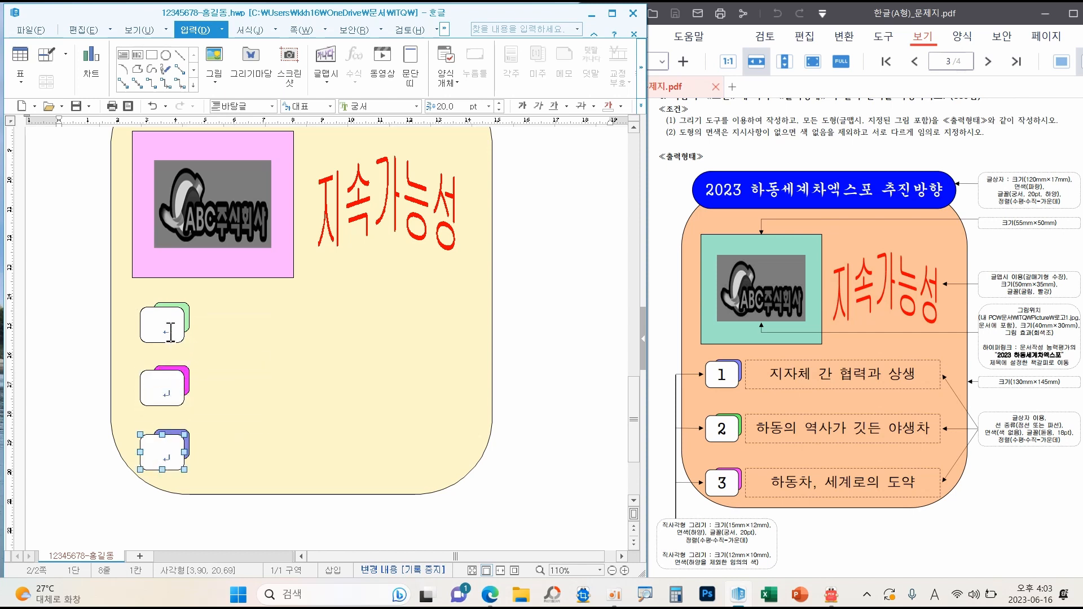
click(170, 332)
text(1)
text(2)
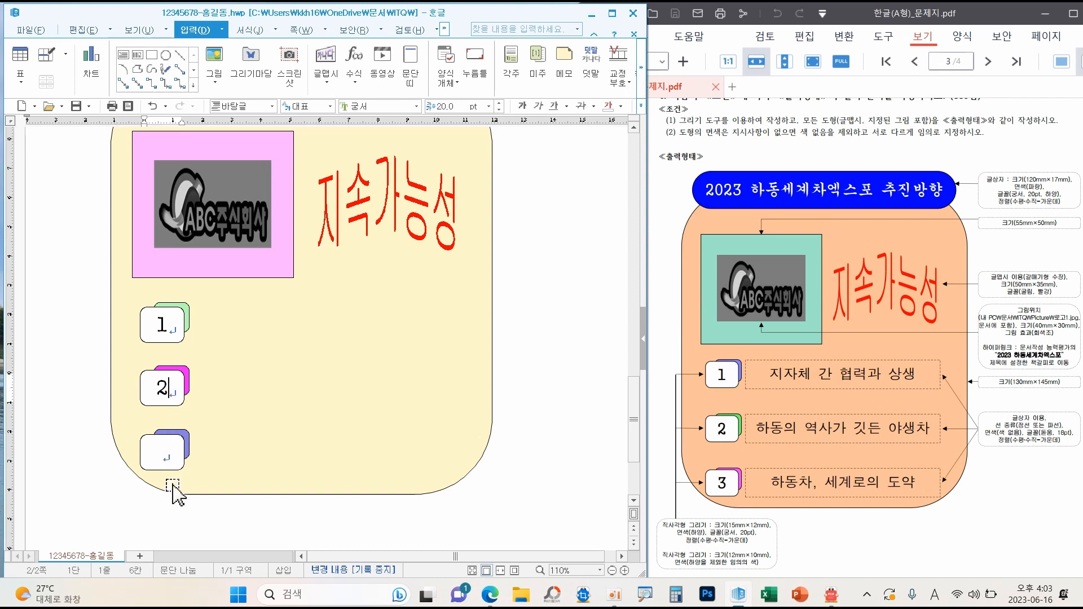
click(166, 453)
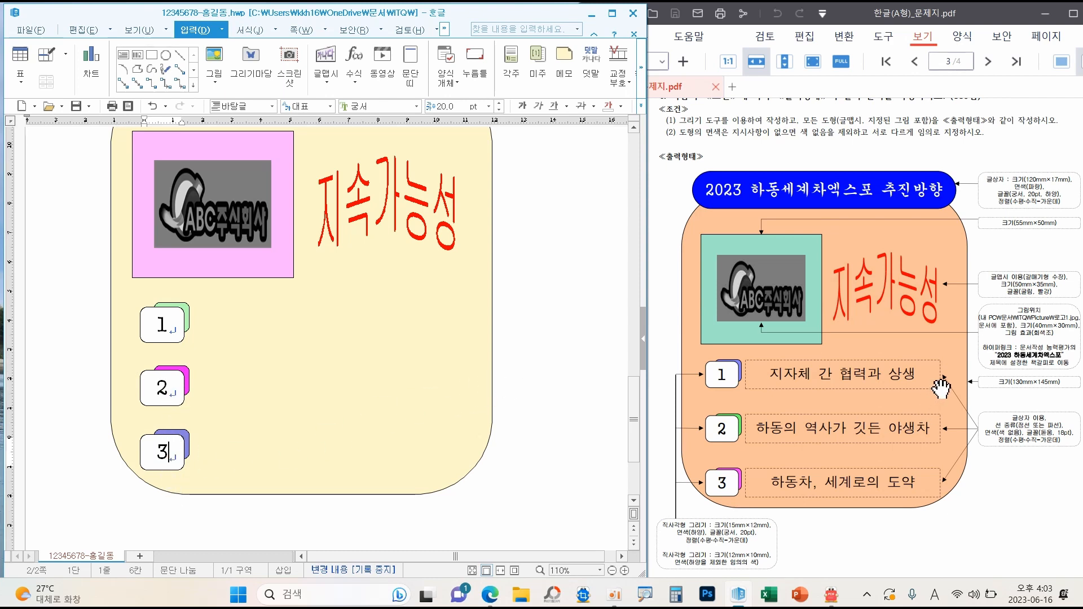
Draw a text box beside the number 1 box, extending almost to the right edge of the yellow background, and select it
click(135, 69)
drag(197, 306, 469, 342)
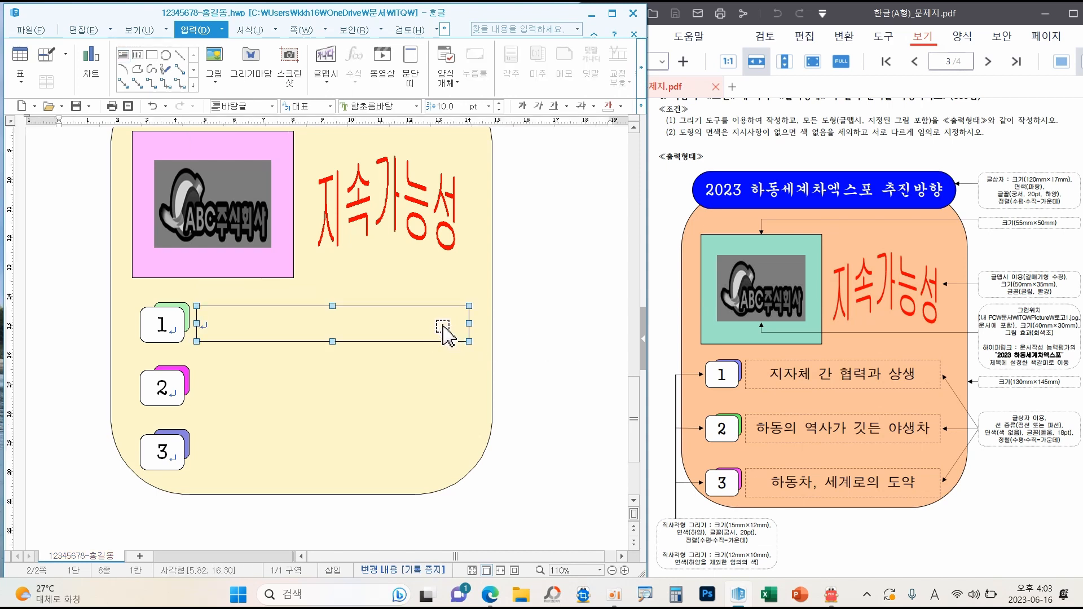
key(Escape)
click(329, 462)
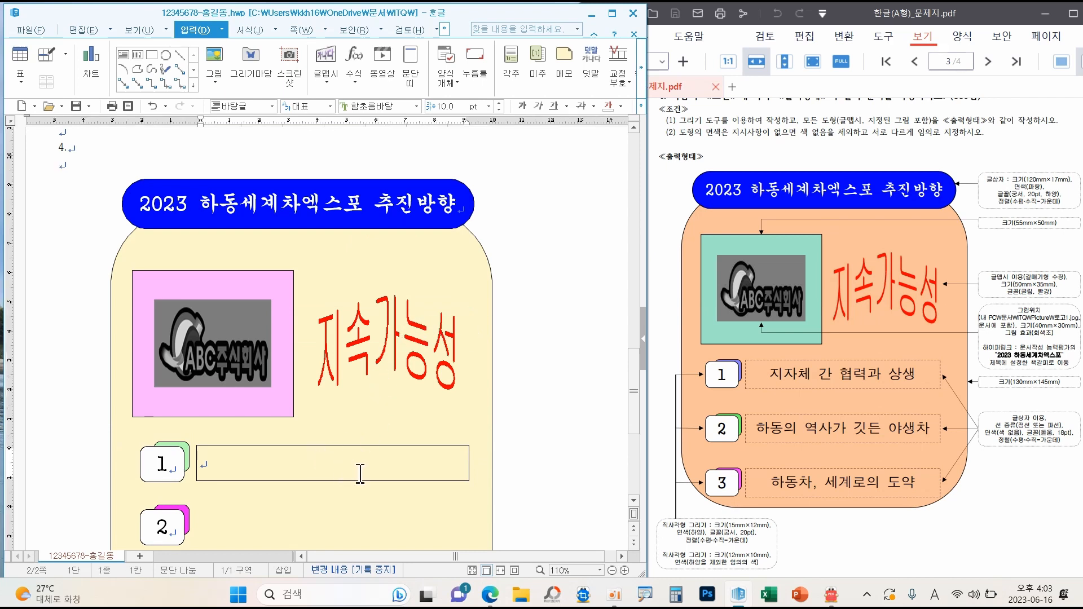
click(468, 470)
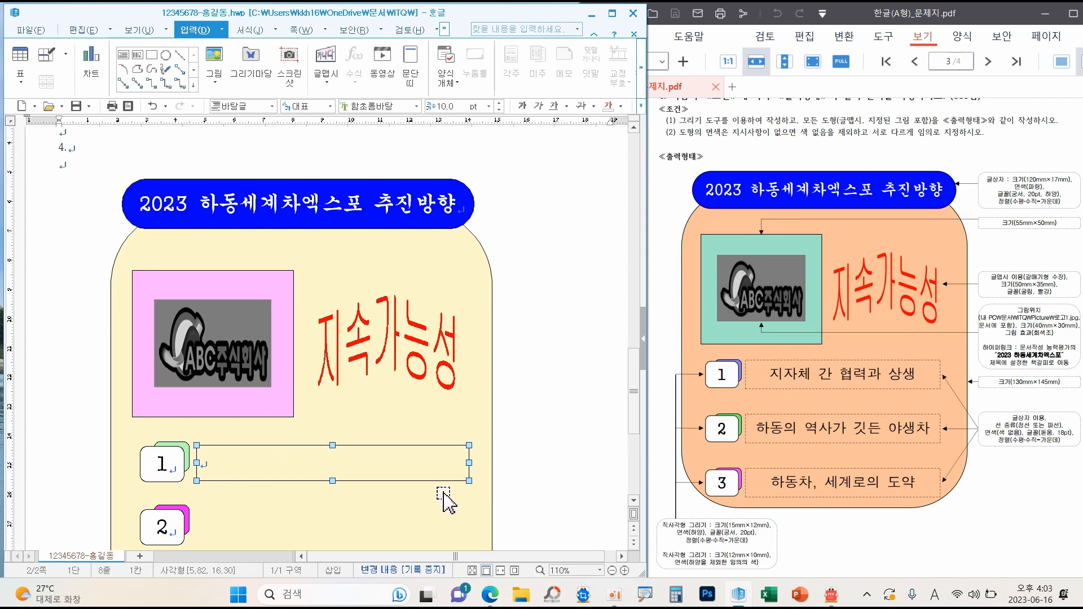
Give the text box a dashed outline and no fill colour (색 채우기 없음)
double_click(360, 468)
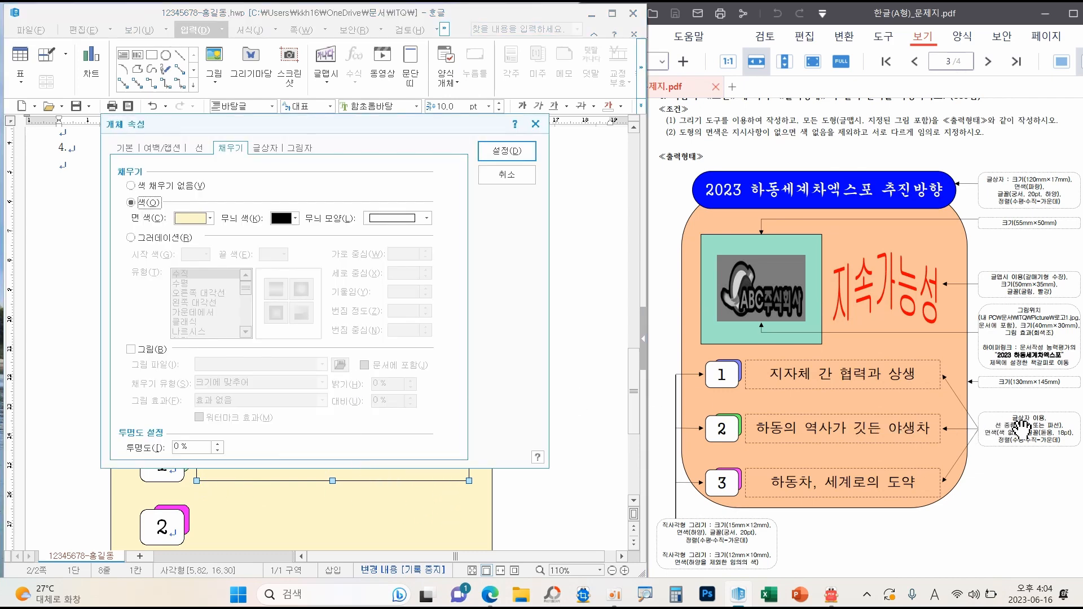
click(199, 149)
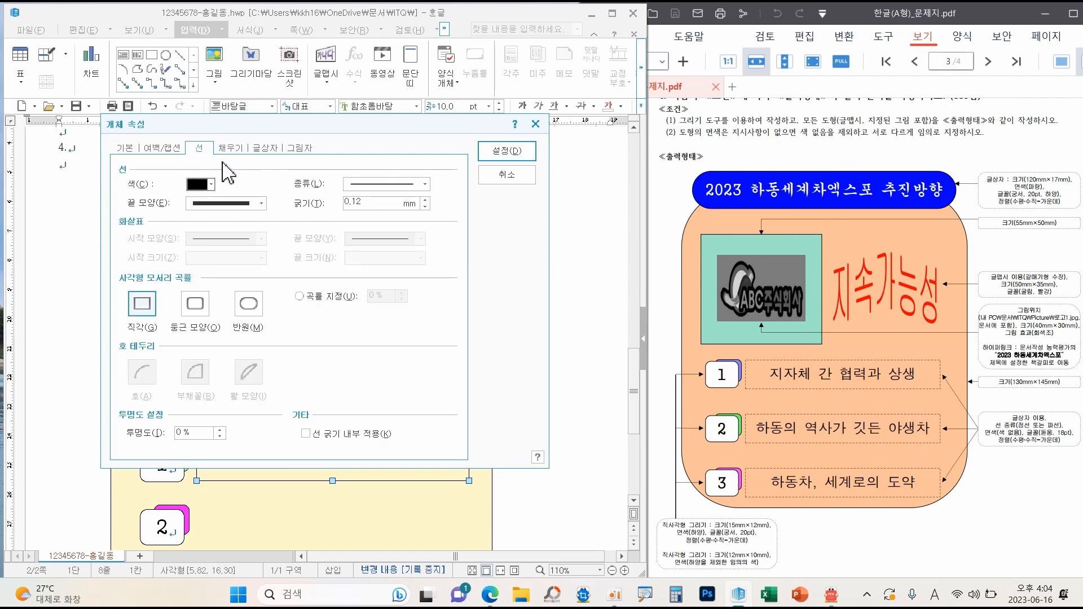
click(361, 186)
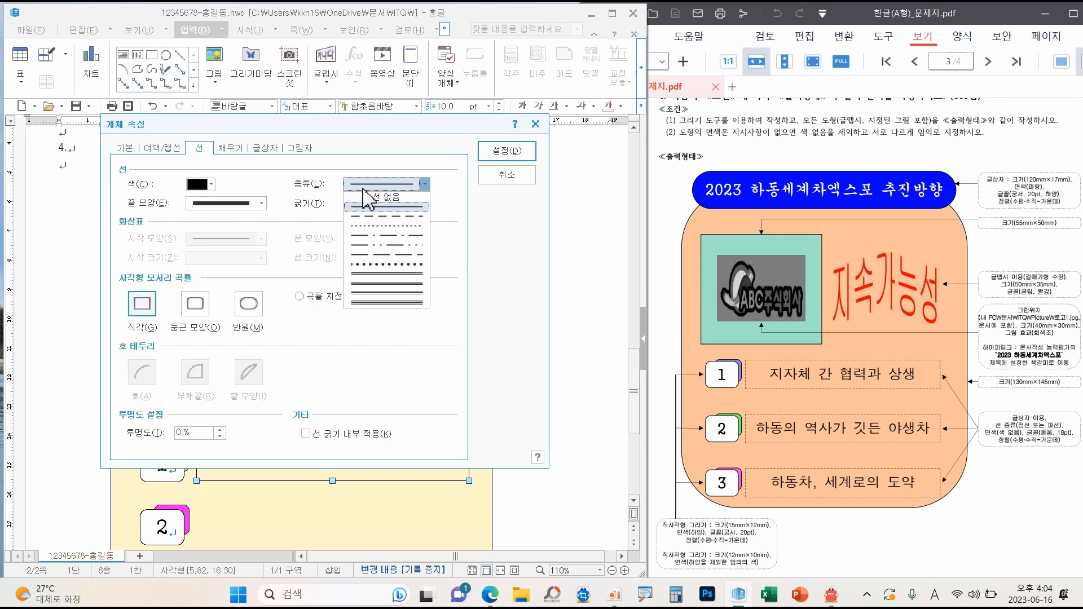
click(382, 217)
click(231, 149)
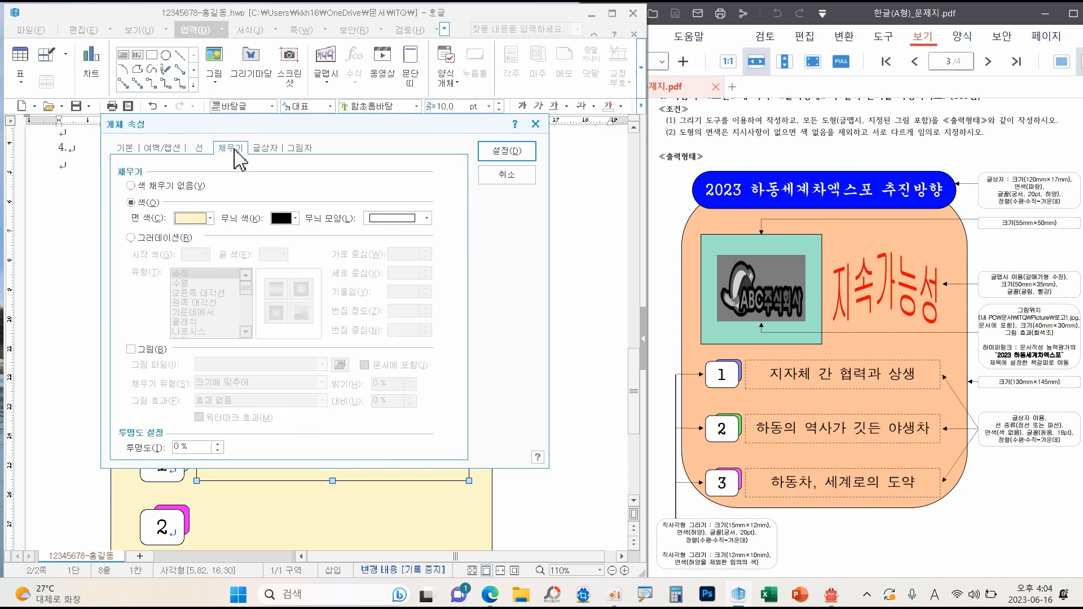
click(186, 185)
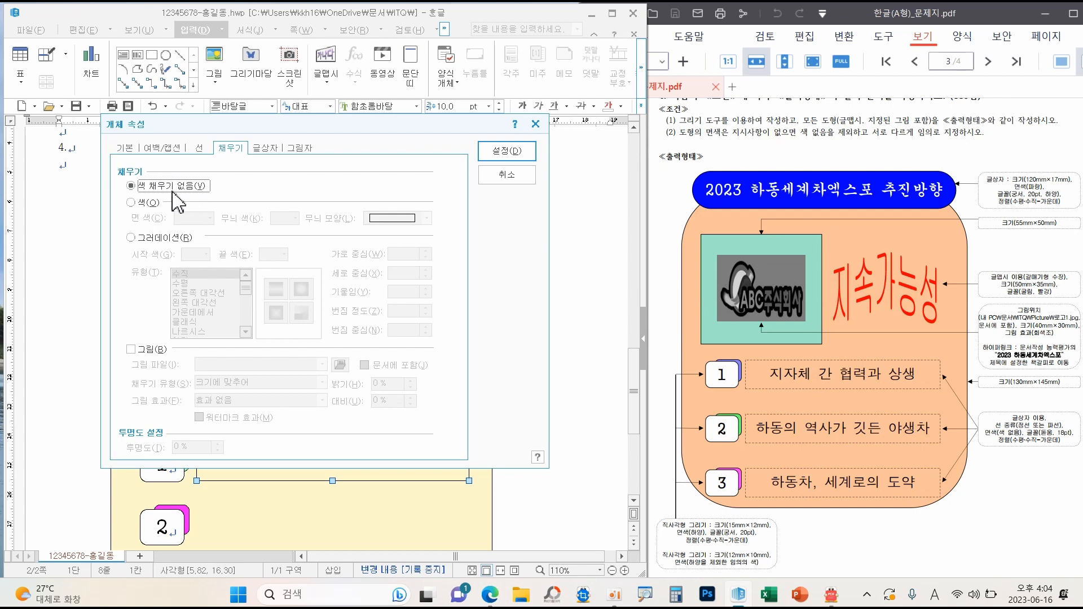
click(515, 153)
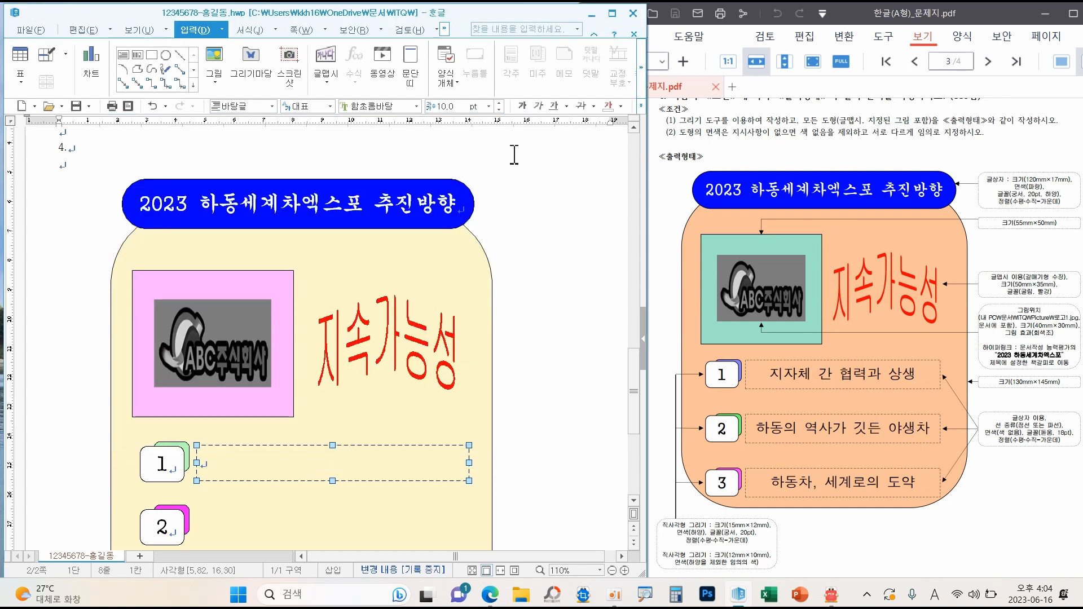
Format the dashed text box's text as 돋움, 18 pt, centre-aligned
click(416, 106)
scroll(519, 258, up, 10)
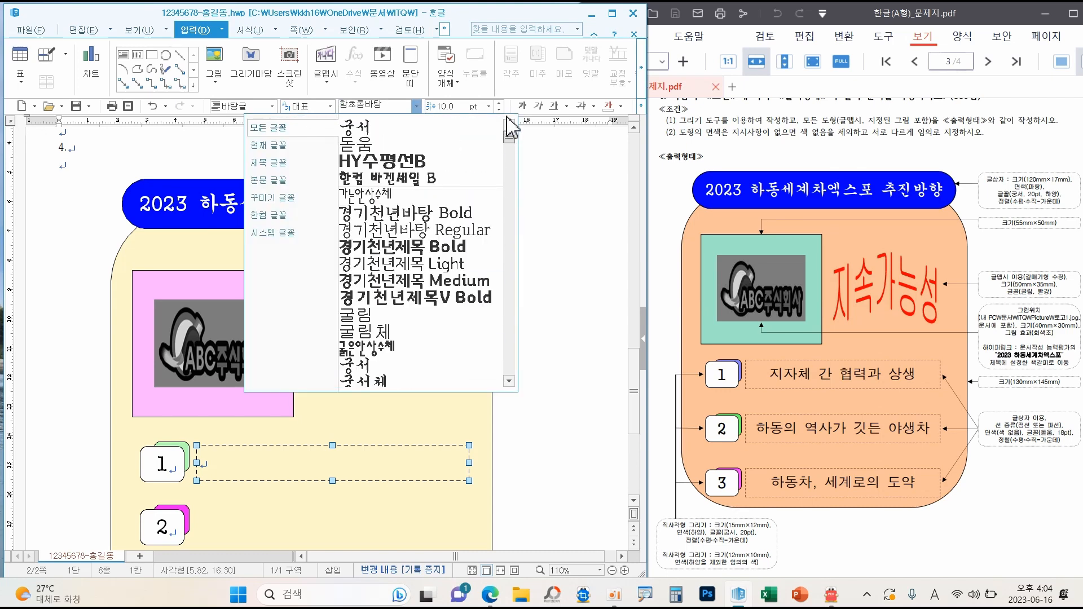
click(497, 144)
click(488, 106)
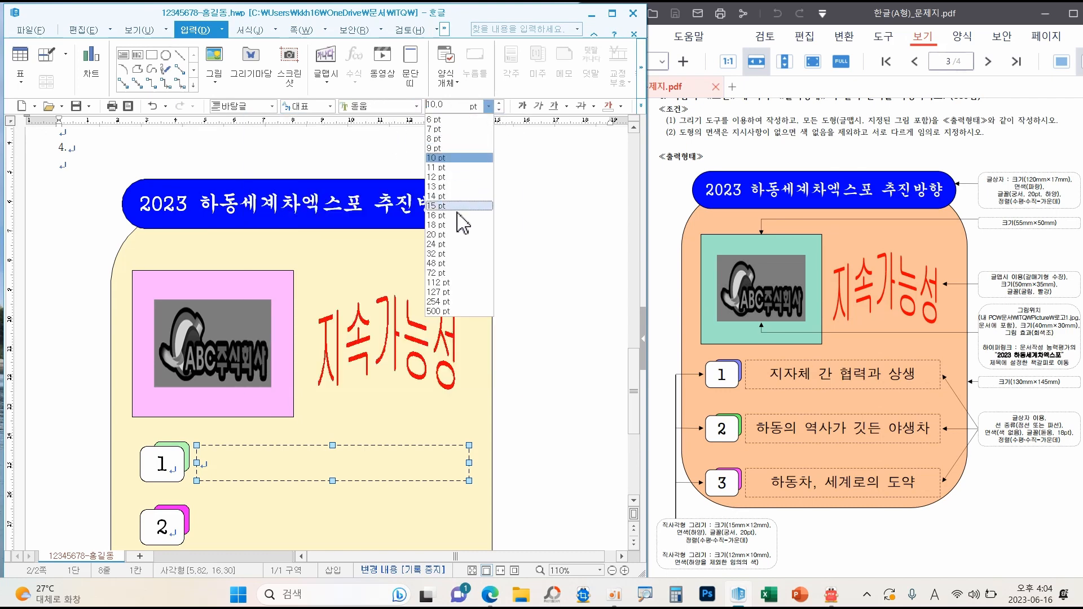
click(456, 231)
click(641, 106)
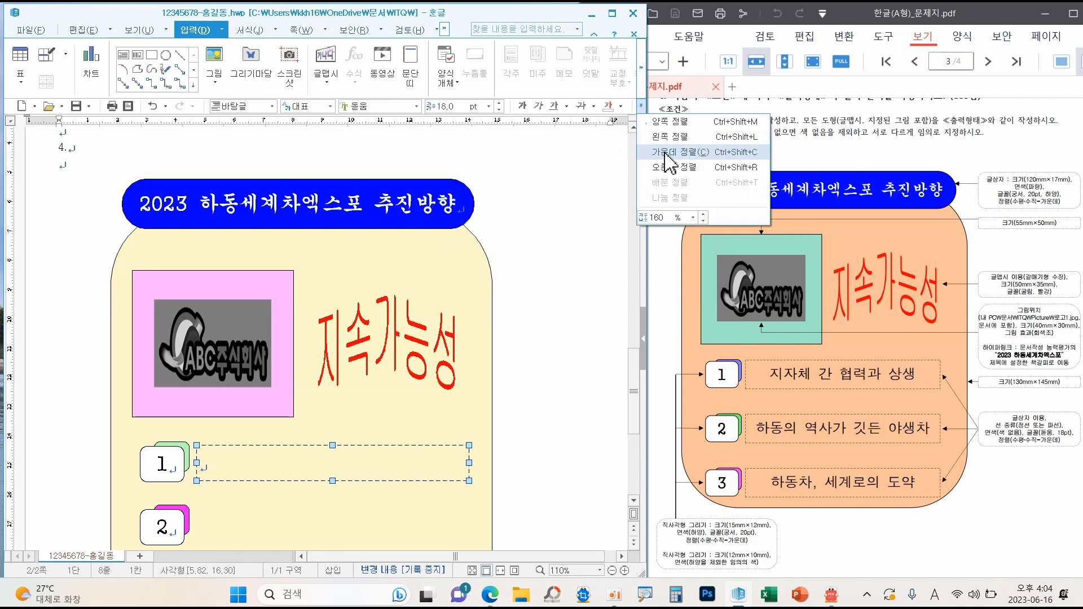
click(677, 148)
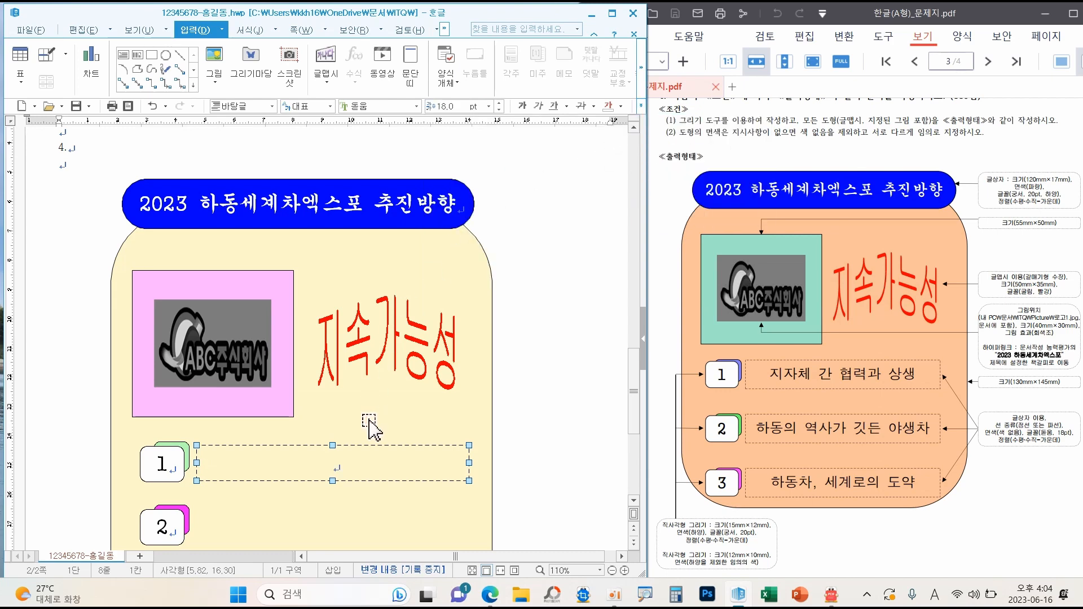
Copy the dashed text box beside numbers 2 and 3, and enter "지자체 간 협력과 상생" in the first one
scroll(328, 435, down, 3)
drag(371, 329, 377, 452)
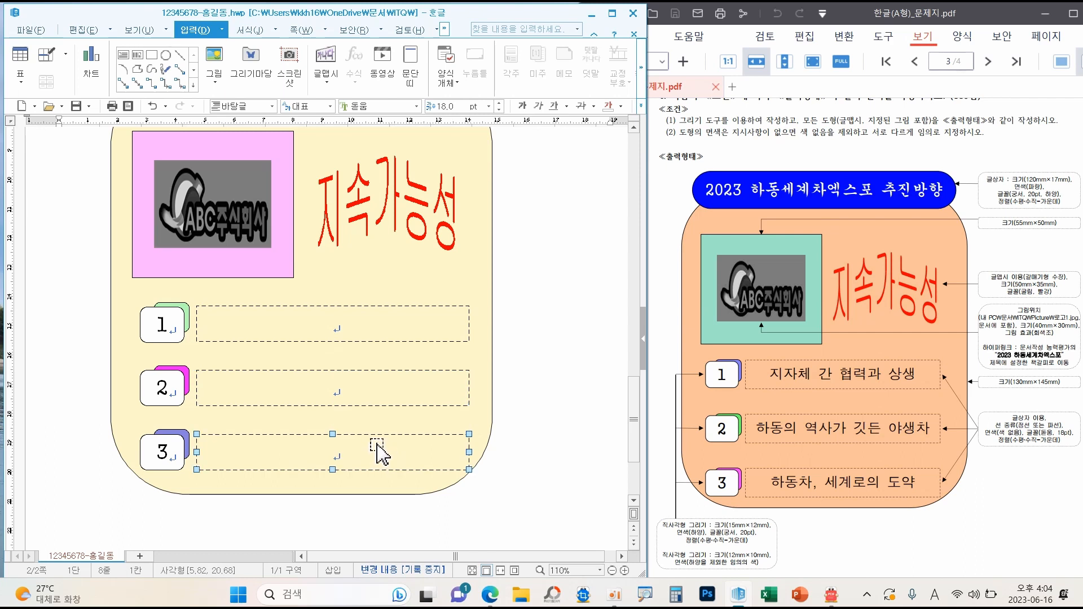
click(370, 321)
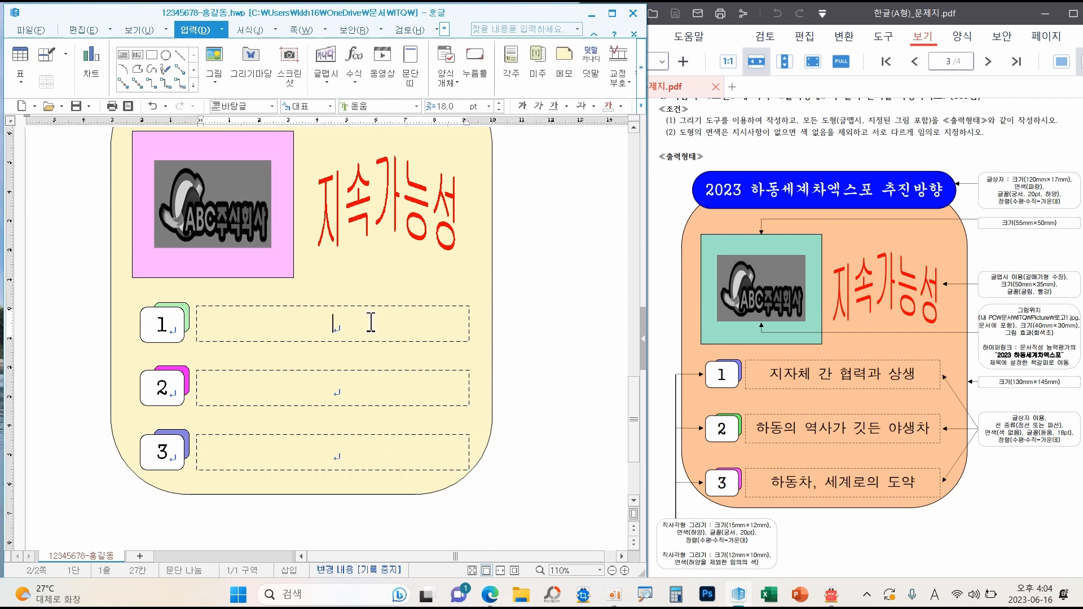
text(지자체 간 혀)
text(ㅂ르)
text(과)
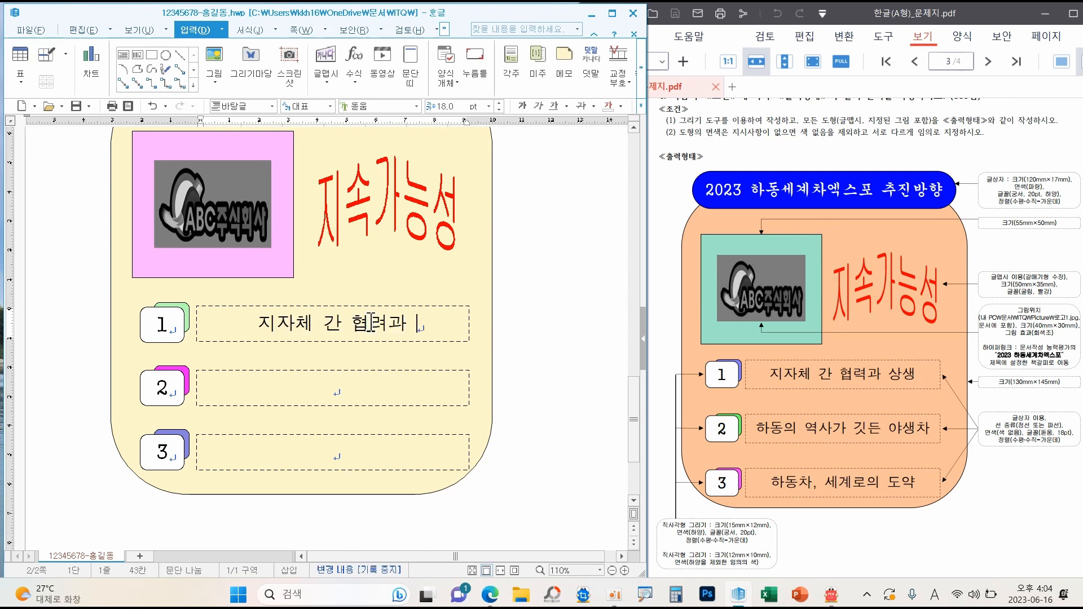
key(BackSpace)
key(BackSpace)
text(력과 상ㅅ)
text(ㅐㅇ)
Enter "하동의 역사가 깃듯 야생차" in the text box beside number 2
click(362, 385)
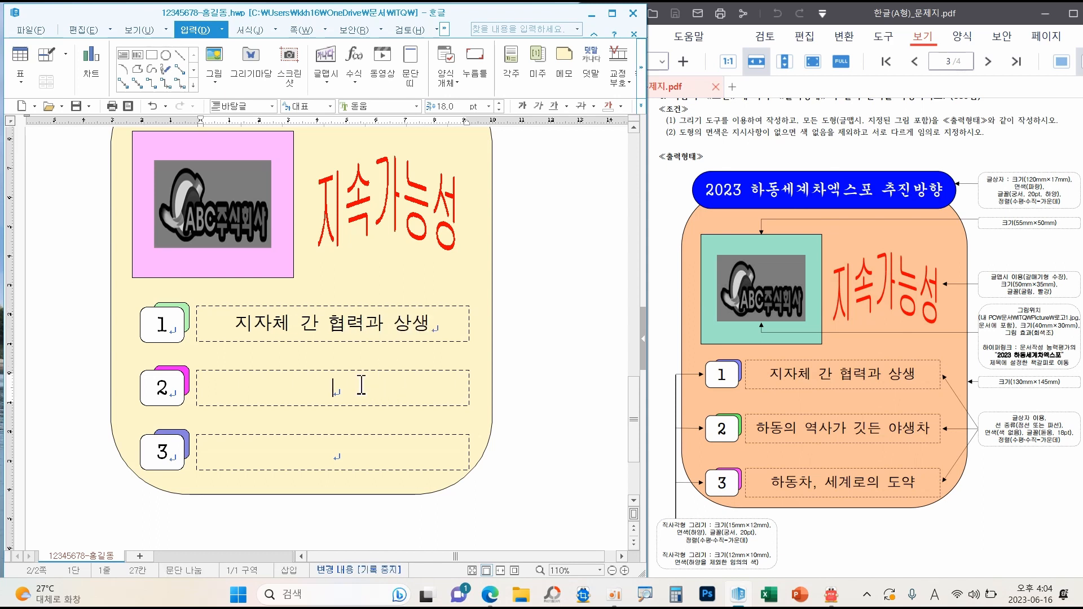
text(하동의 역)
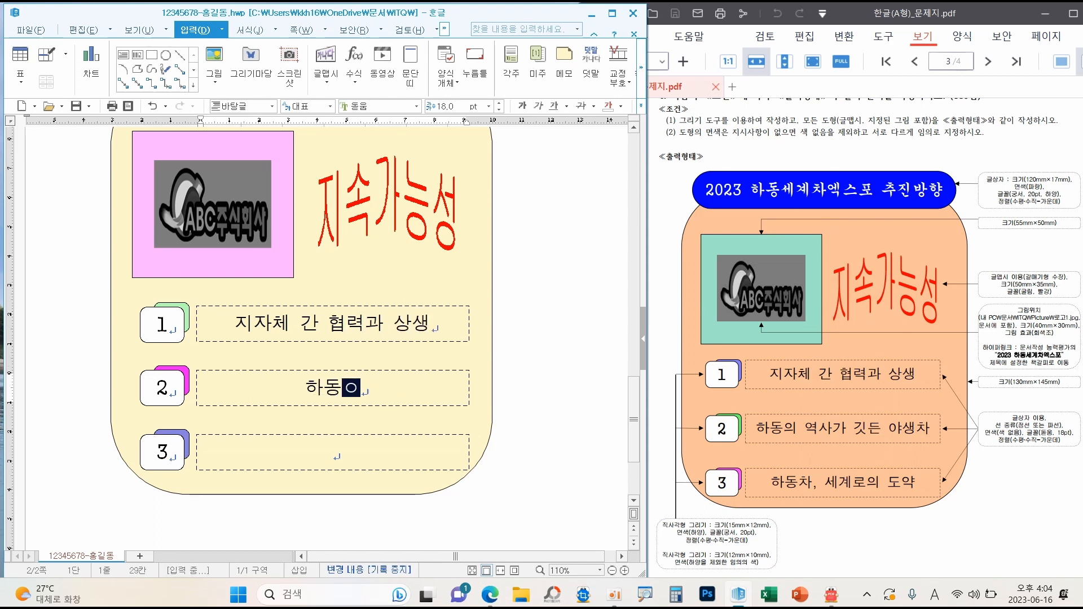
text(사가 )
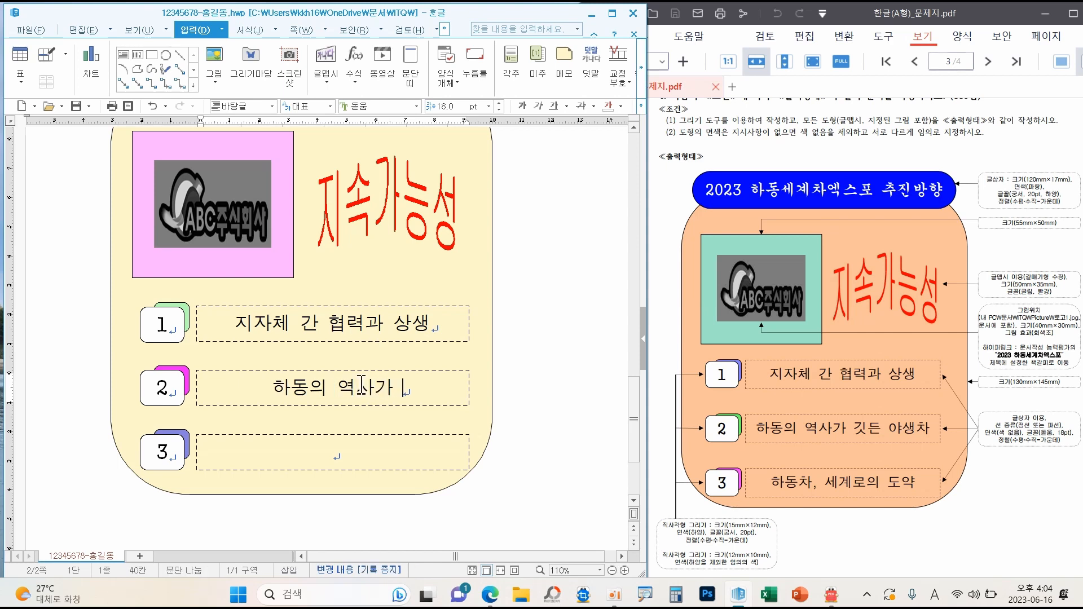
text(깃ㄷ 야생ㅊ)
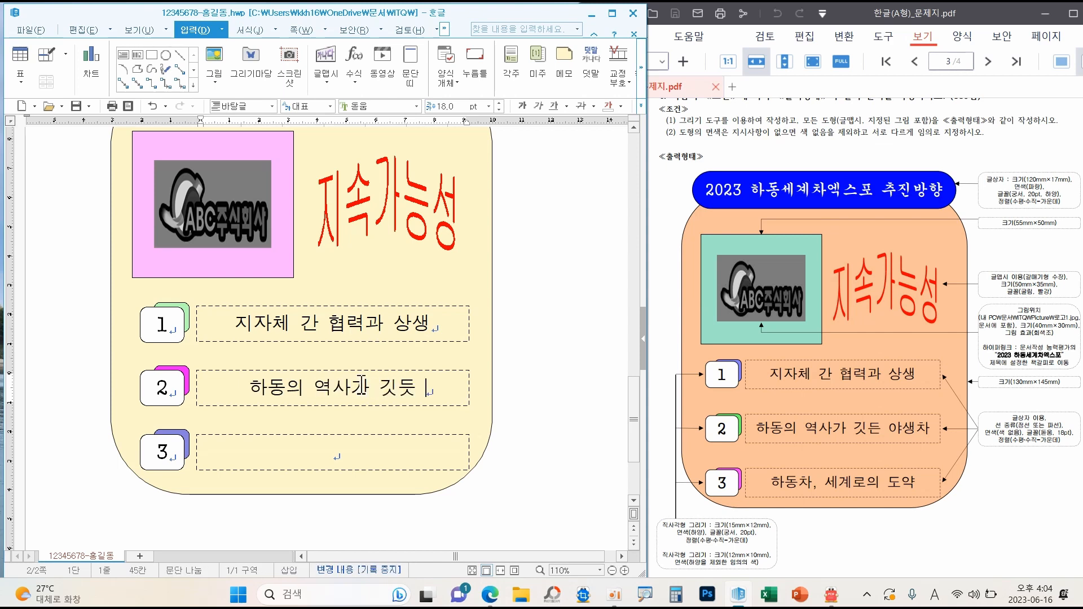
Enter "하동차, 세계로의 도약" in the text box beside number 3 and save the document
click(344, 458)
text(하동)
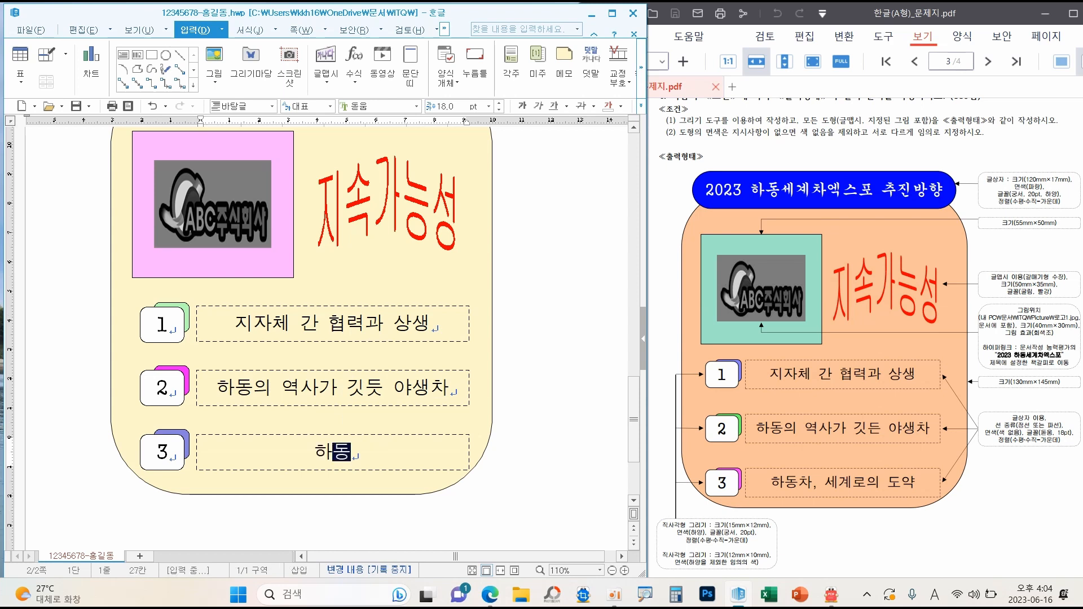
text(차, 세)
text(계로의 ㄷ)
text(ㅗ야)
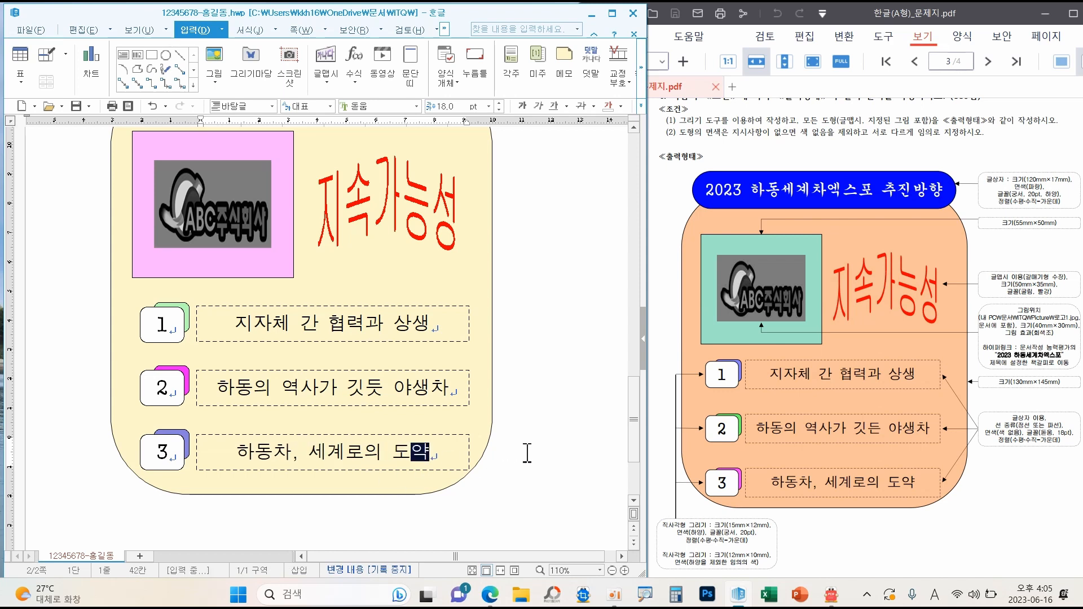
click(78, 106)
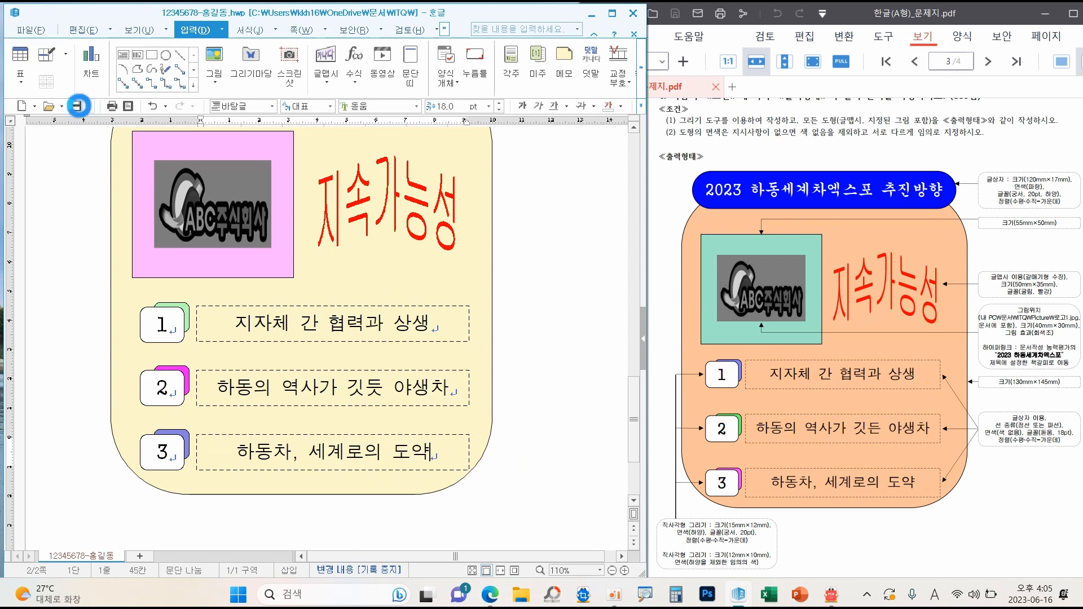
Widen all three dashed text boxes slightly at their right edges together, and save the document
click(434, 342)
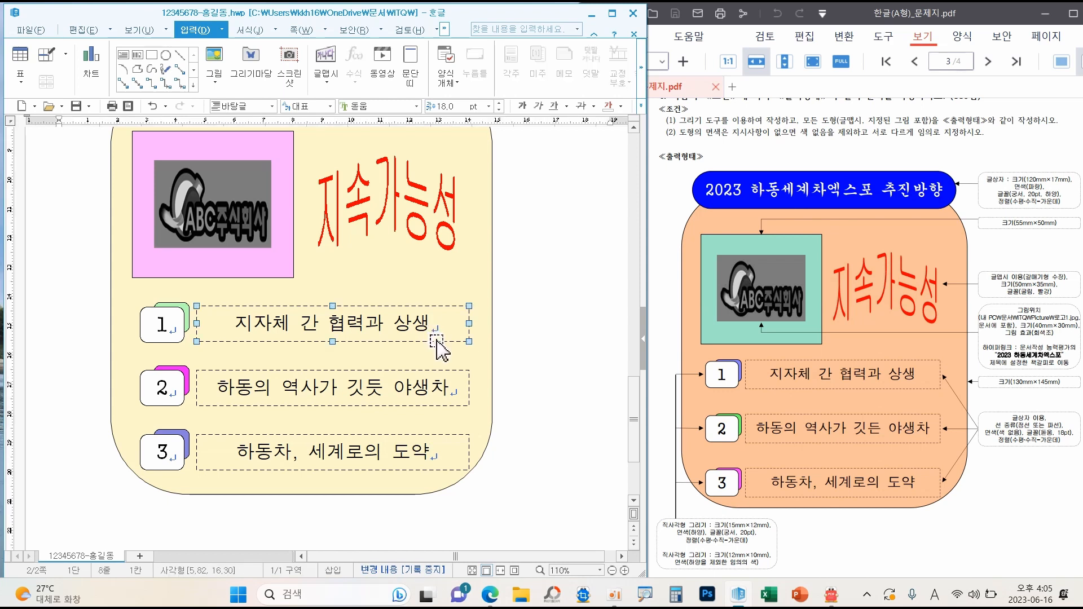
shift+click(424, 405)
shift+click(427, 470)
drag(471, 322, 468, 325)
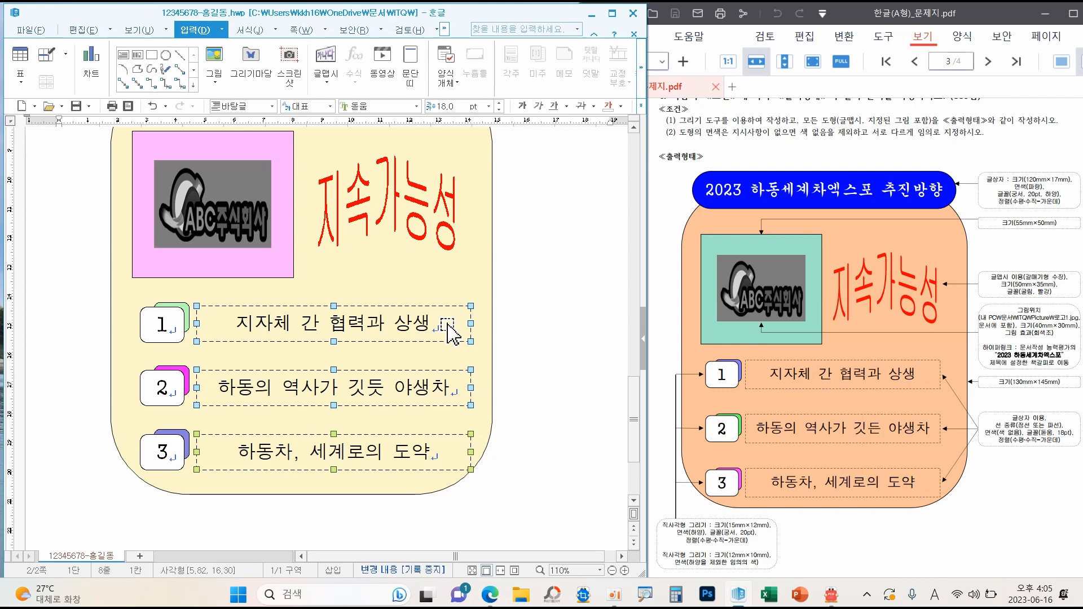
click(516, 378)
click(77, 107)
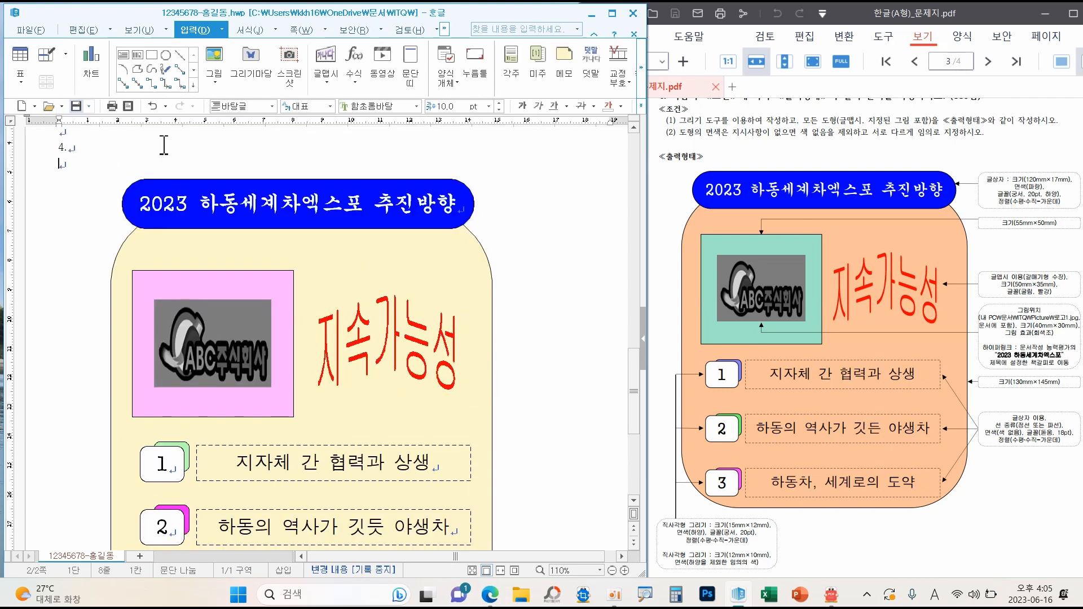
Insert a page break on the empty line under item 4 to start page 3
scroll(520, 424, down, 3)
scroll(521, 425, up, 3)
key(ctrl+Return)
scroll(327, 327, down, 6)
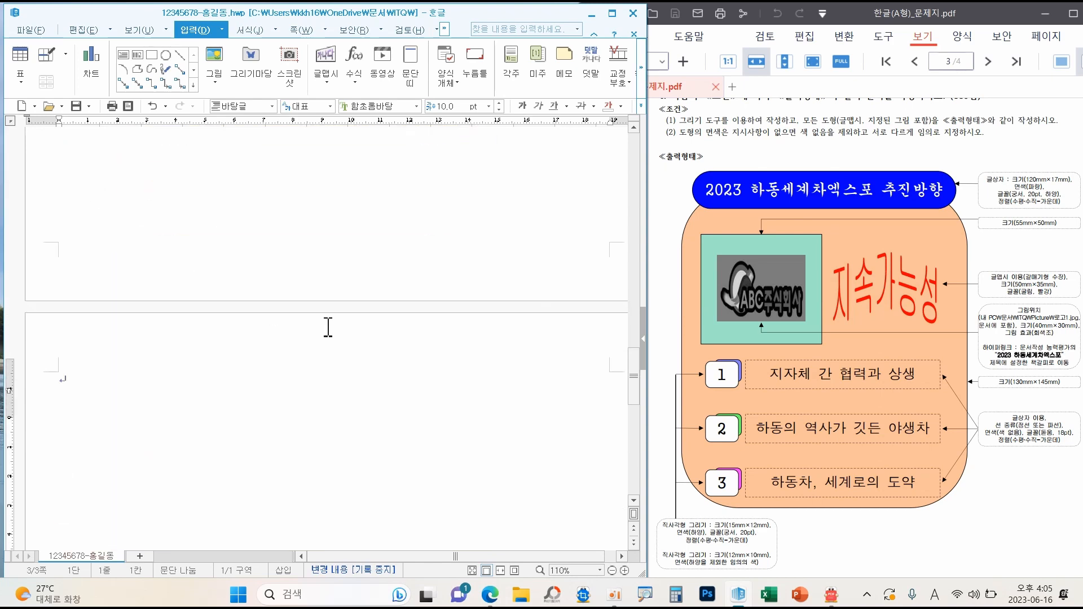
Show page 4 of the exam PDF in 알PDF, with its window shifted left and brought in front of the document
scroll(861, 322, down, 10)
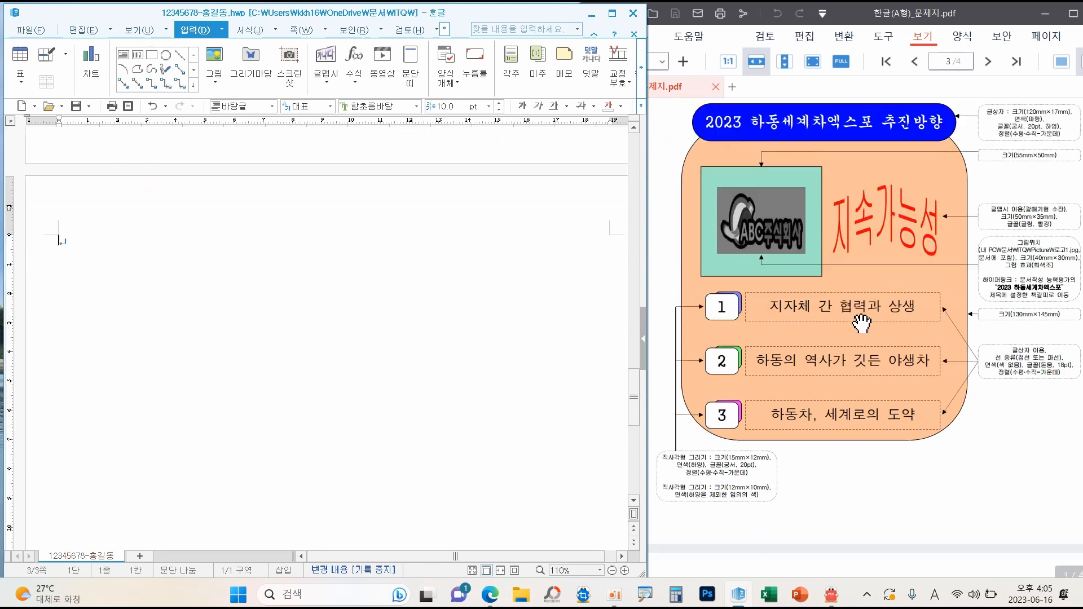
scroll(857, 324, down, 2)
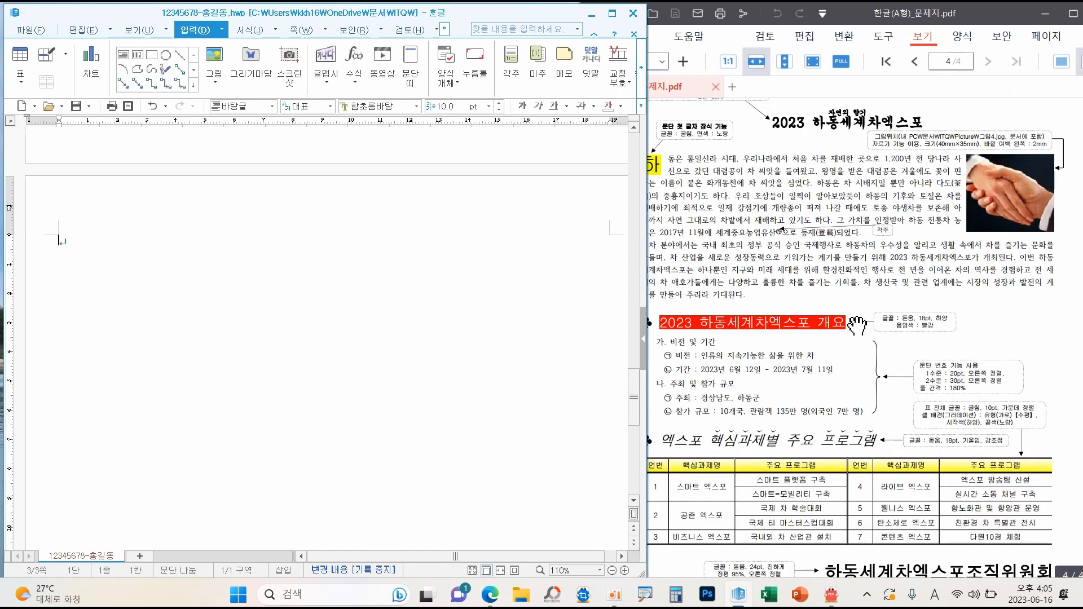
mouse_move(847, 20)
mouse_down()
mouse_move(861, 17)
mouse_move(858, 3)
mouse_up()
mouse_move(1041, 14)
click(1010, 48)
click(213, 322)
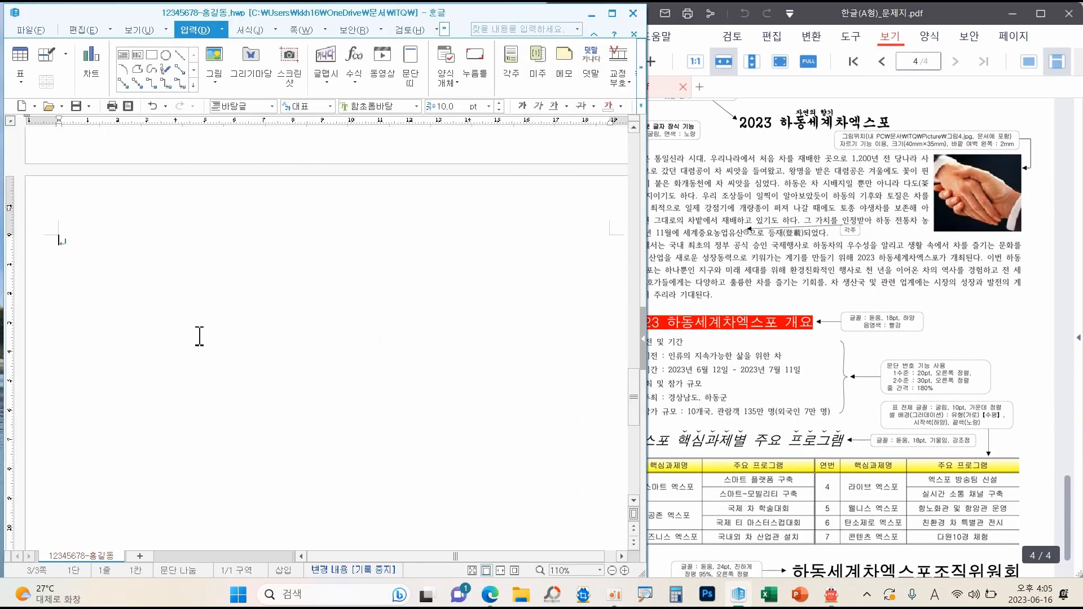
click(730, 294)
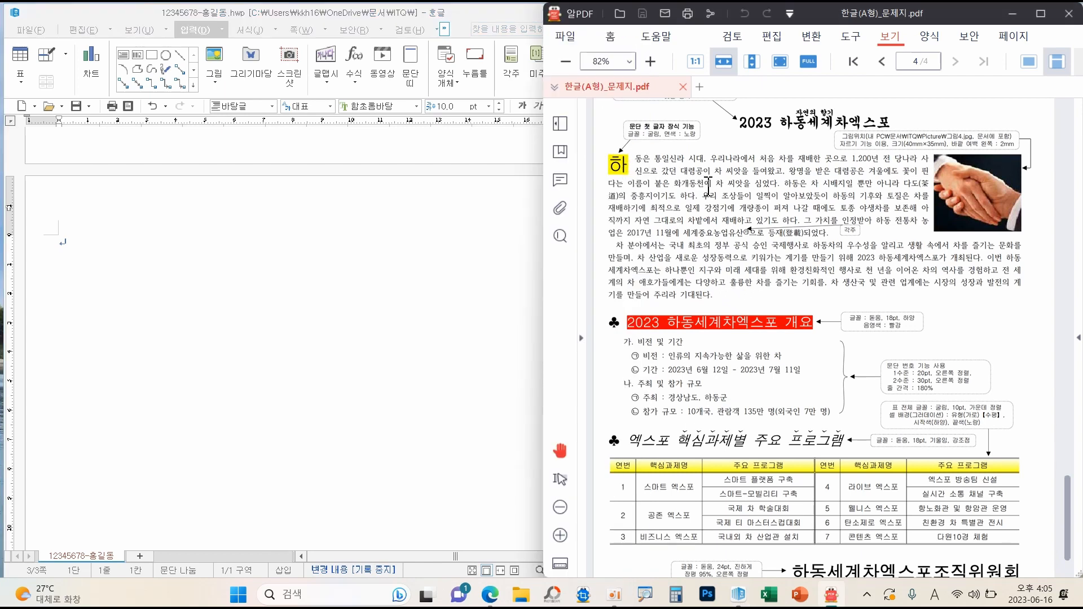
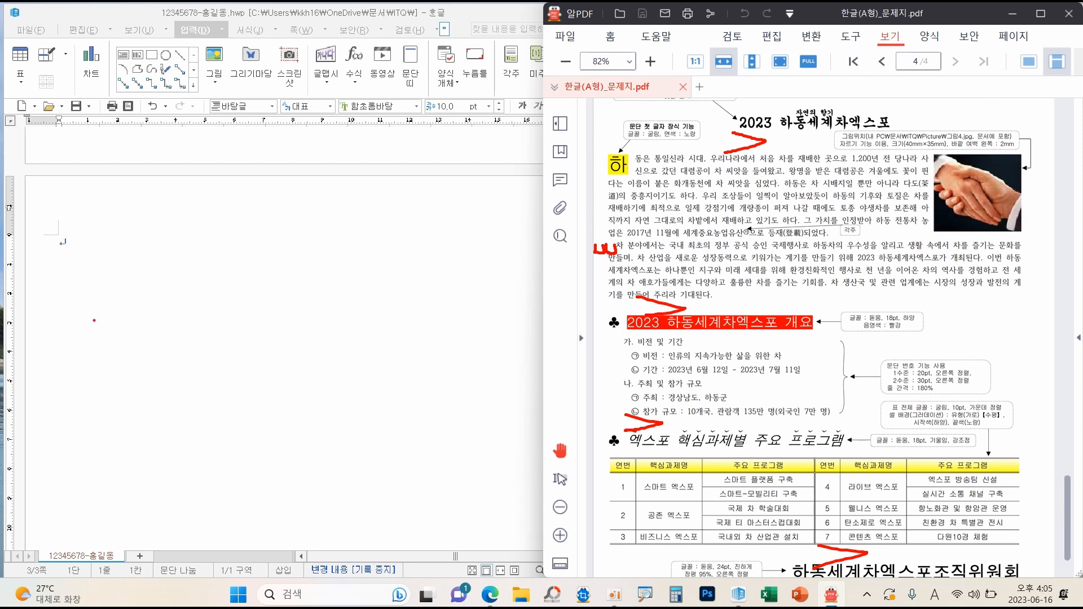
Place the cursor on the empty page 3 and narrow the document window so the PDF sample text shows beside it
key(Escape)
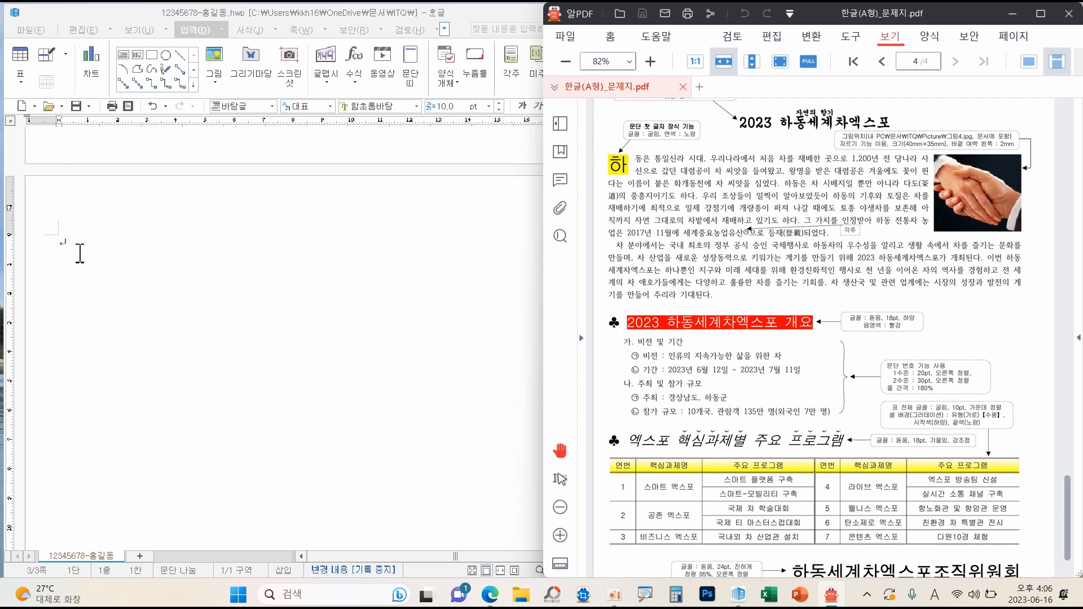
click(79, 253)
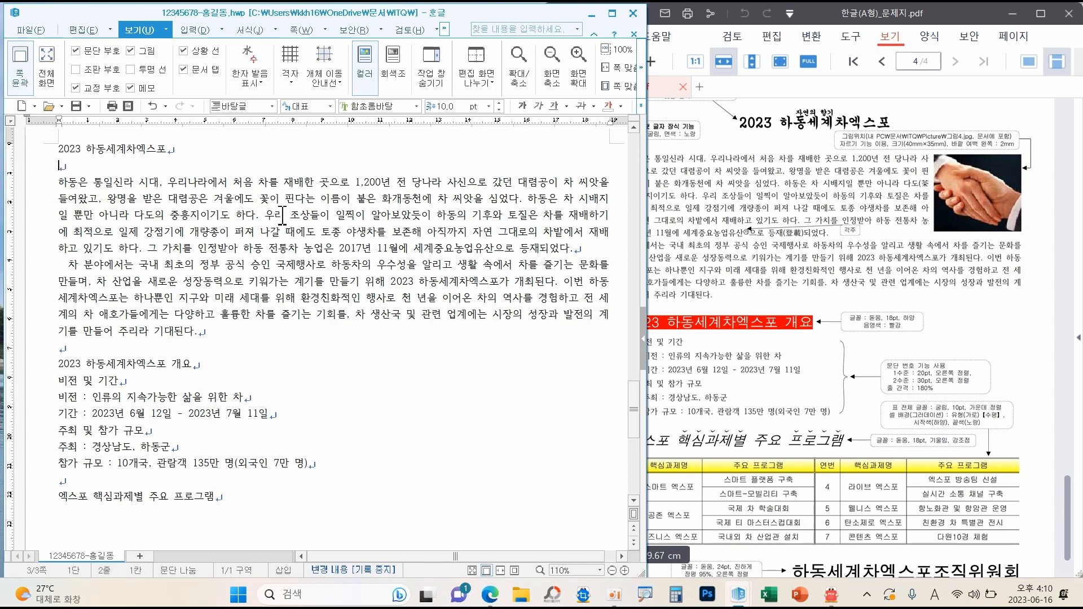
drag(646, 343, 602, 345)
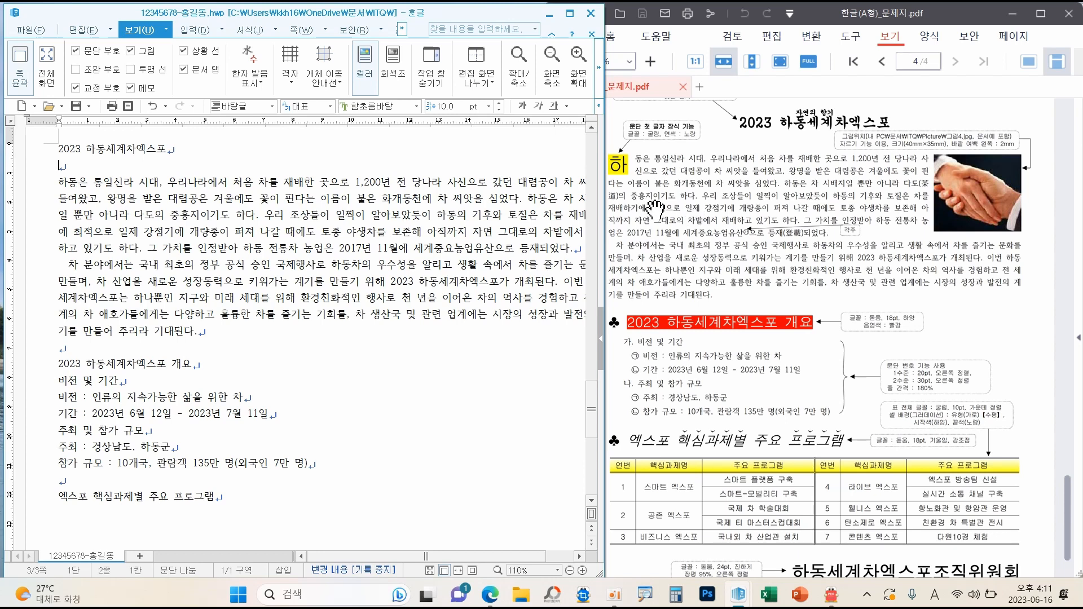
Convert 다도 in the first body paragraph to Hanja 茶道, using the 한글(漢字) input format
click(151, 217)
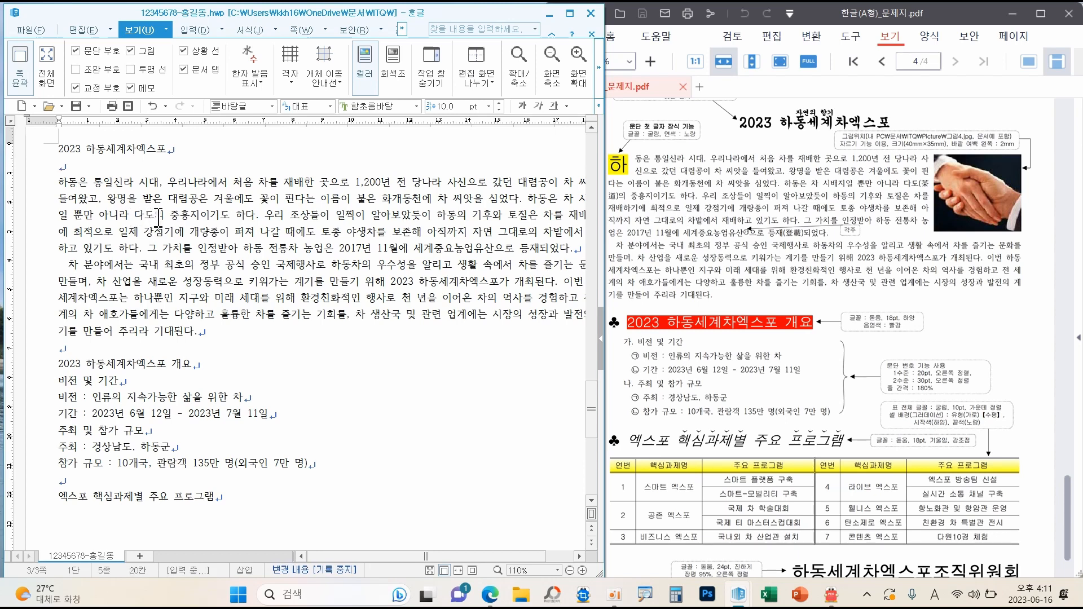
key(F9)
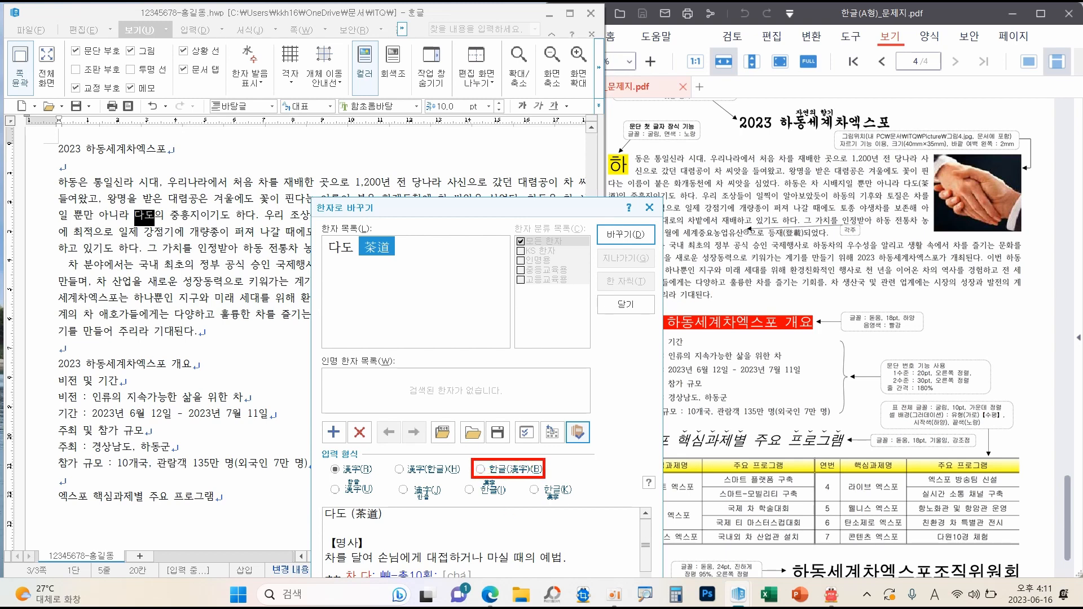
click(490, 470)
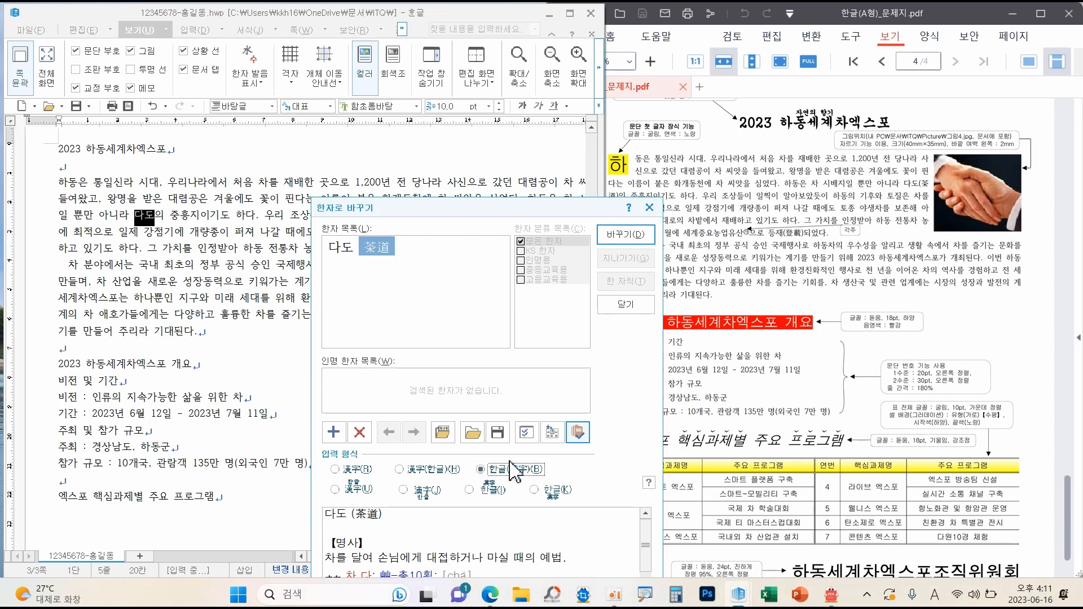
click(623, 234)
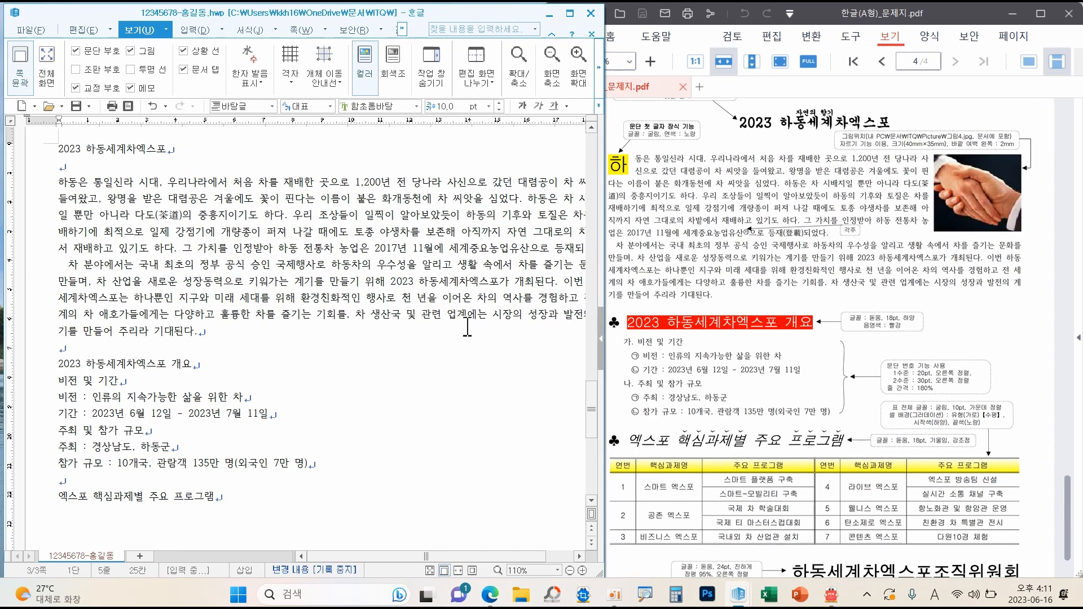
Convert 등재 at the end of the first body paragraph to Hanja 登載 in the 한글(漢字) format
drag(435, 556, 465, 557)
click(511, 251)
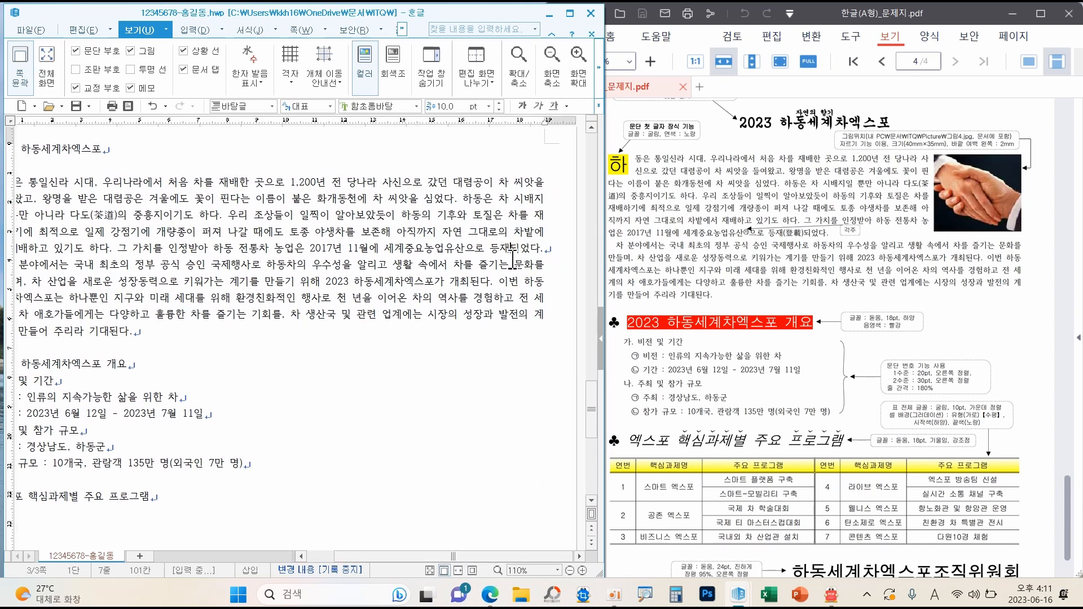
key(F9)
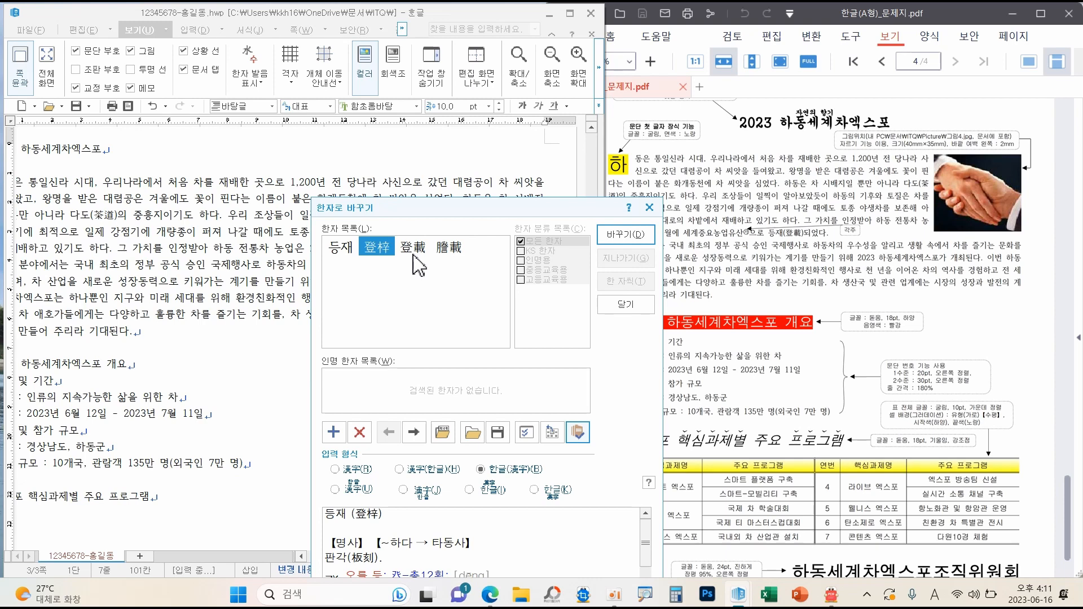
click(415, 263)
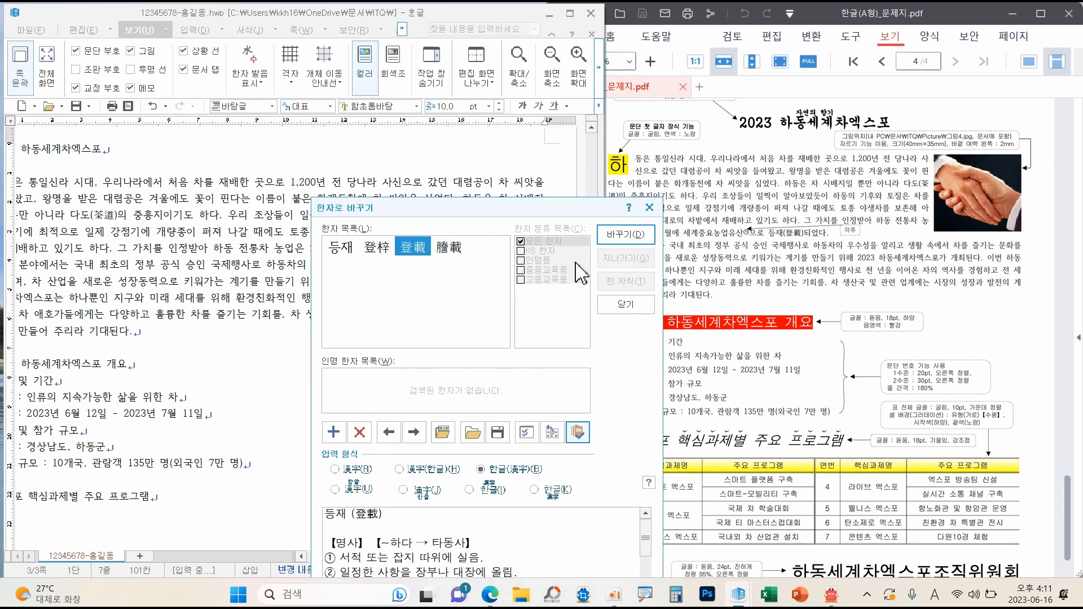
click(624, 236)
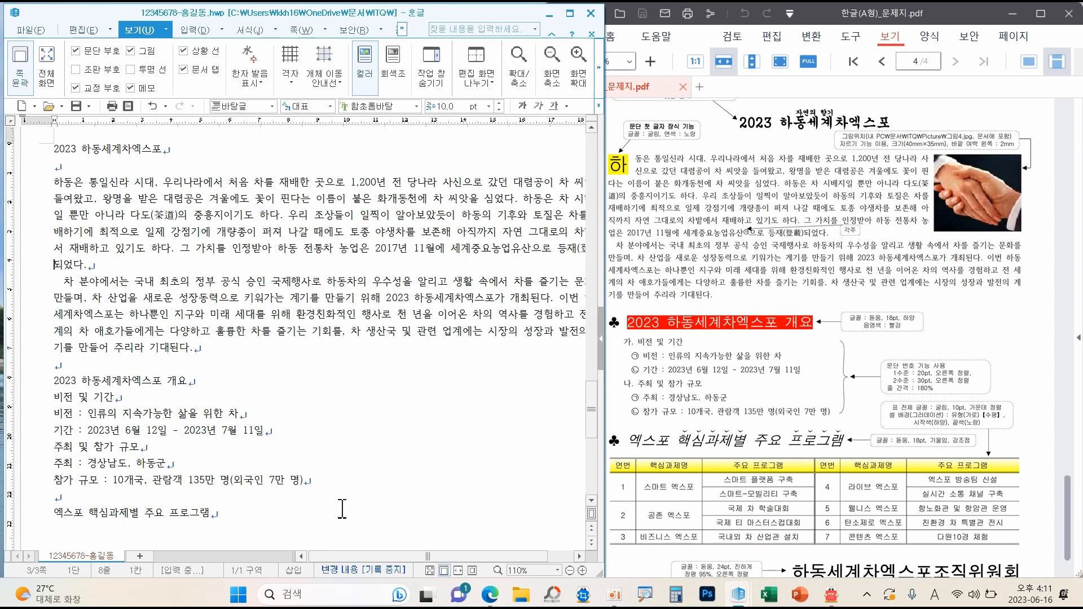
Insert a footnote right after 세계중요농업유산 in the last sentence of the first body paragraph
scroll(407, 556, right, 2)
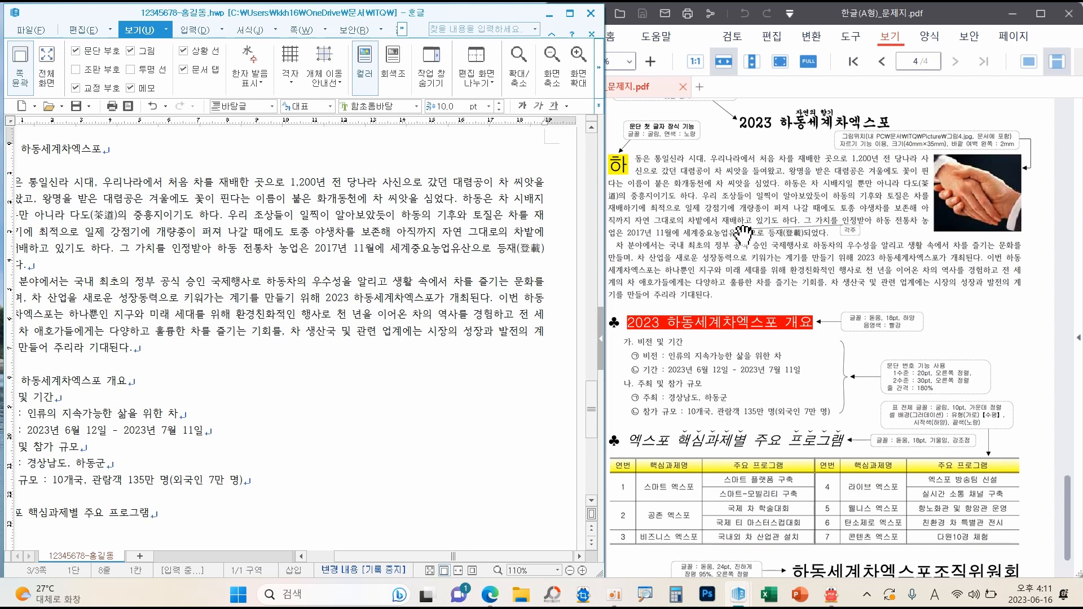
drag(867, 236, 846, 209)
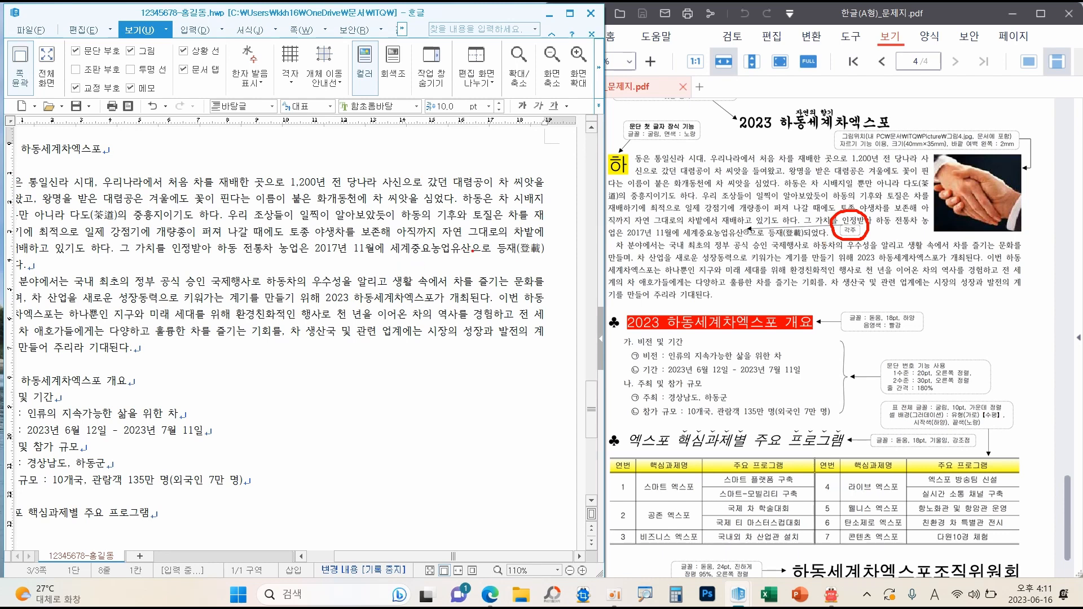
key(Escape)
click(472, 251)
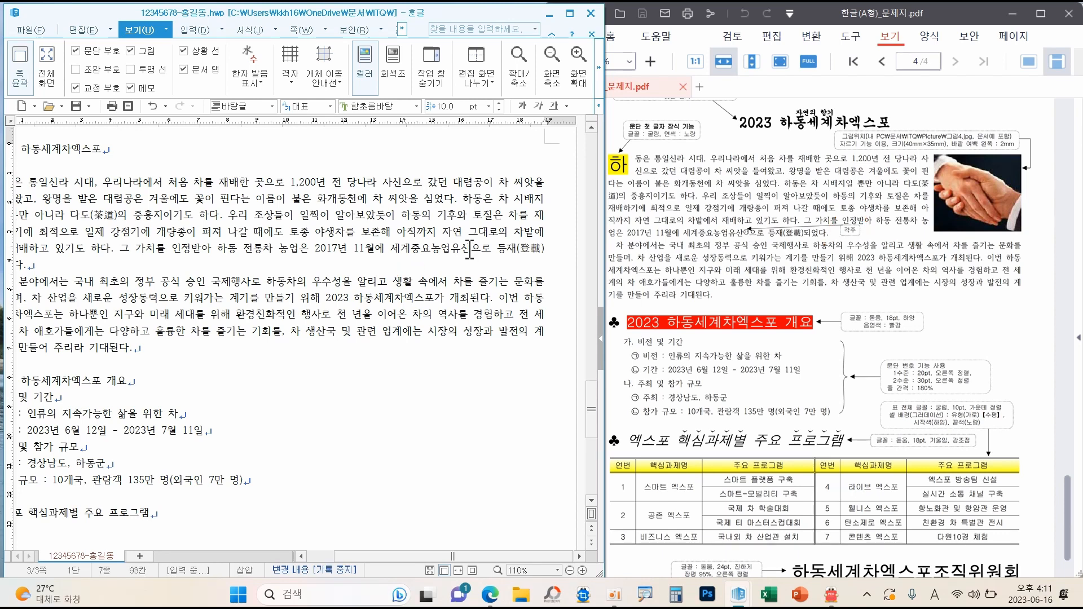
click(193, 31)
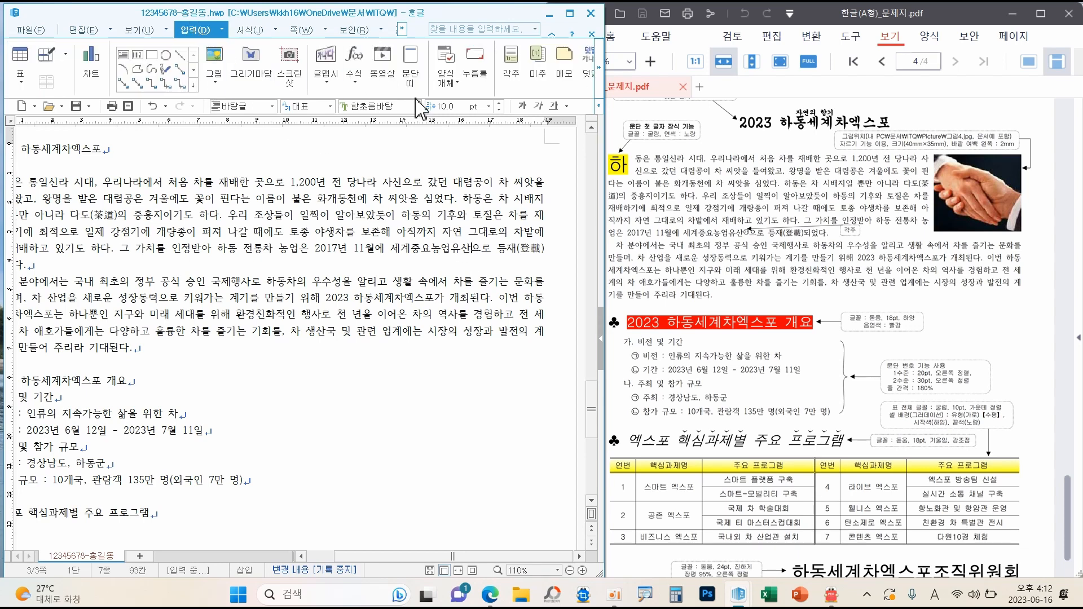
click(511, 68)
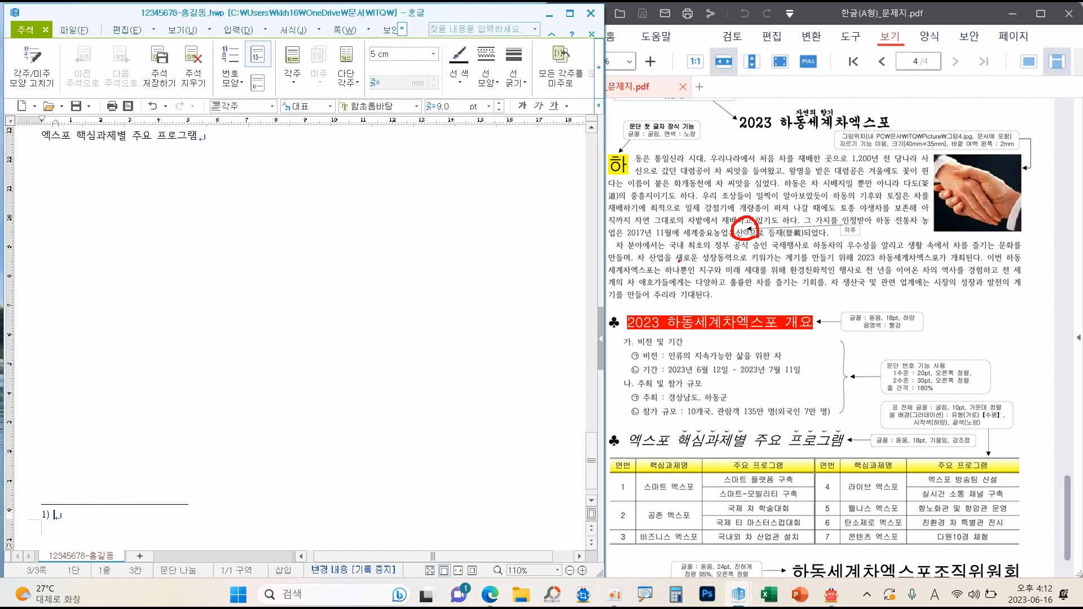
mouse_move(349, 318)
mouse_down()
mouse_move(342, 349)
mouse_move(371, 355)
mouse_up()
mouse_move(385, 297)
mouse_down()
mouse_move(293, 325)
mouse_move(405, 327)
mouse_move(383, 297)
mouse_up()
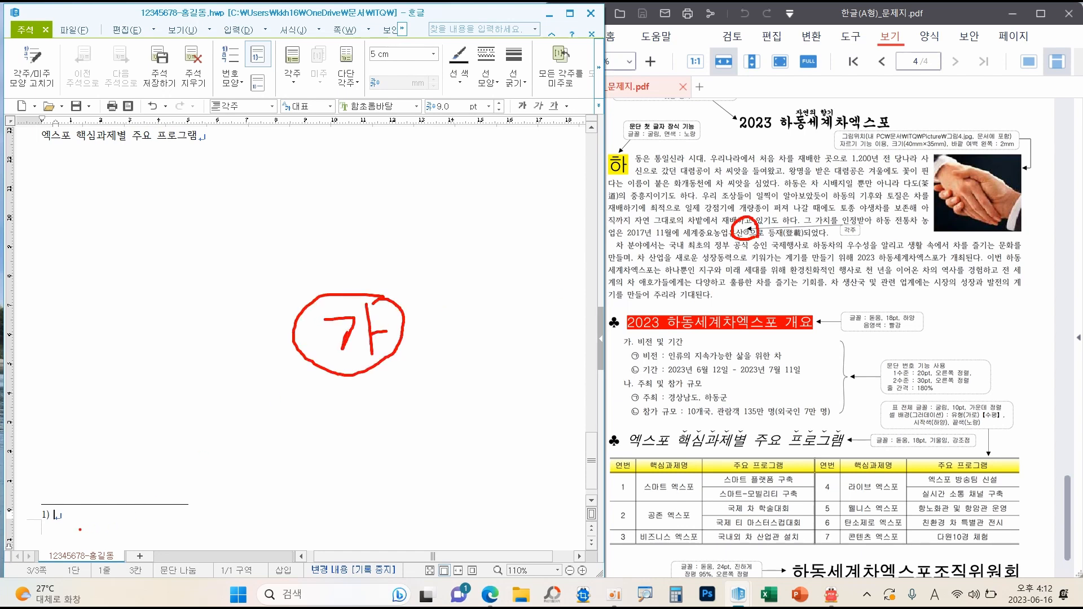
key(Escape)
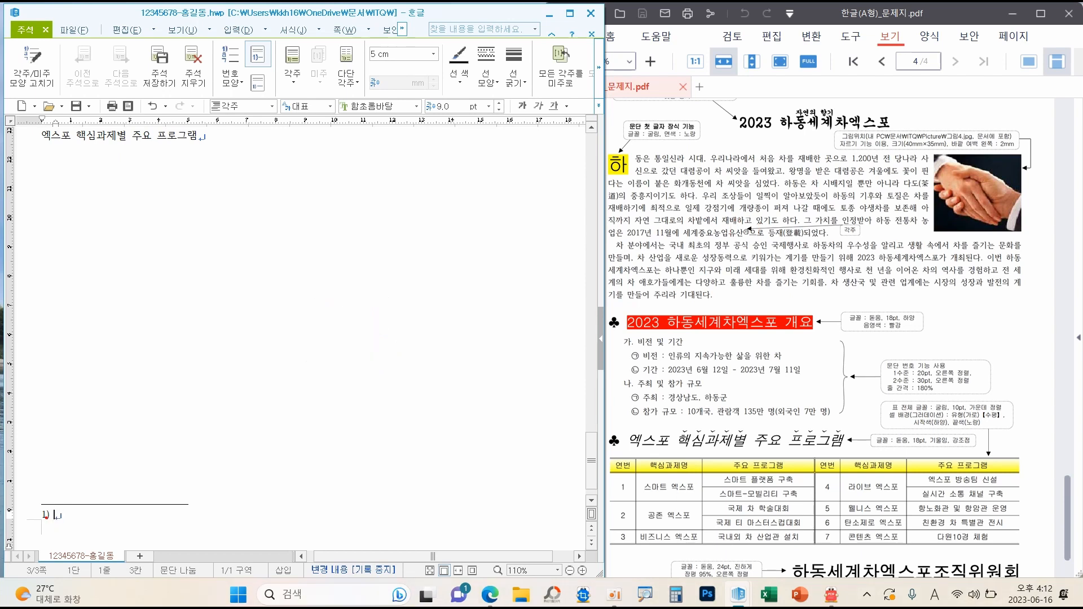
drag(55, 514, 94, 489)
key(Escape)
Change the footnote's number format to ㉮,㉯,㉰ in the footnote shape settings
right_click(74, 520)
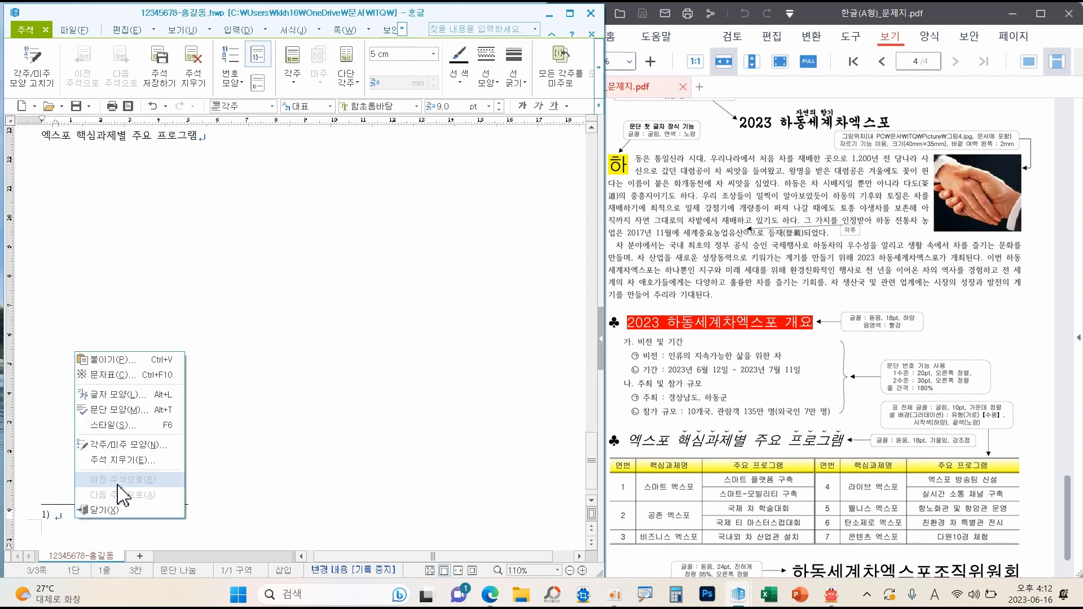
click(111, 445)
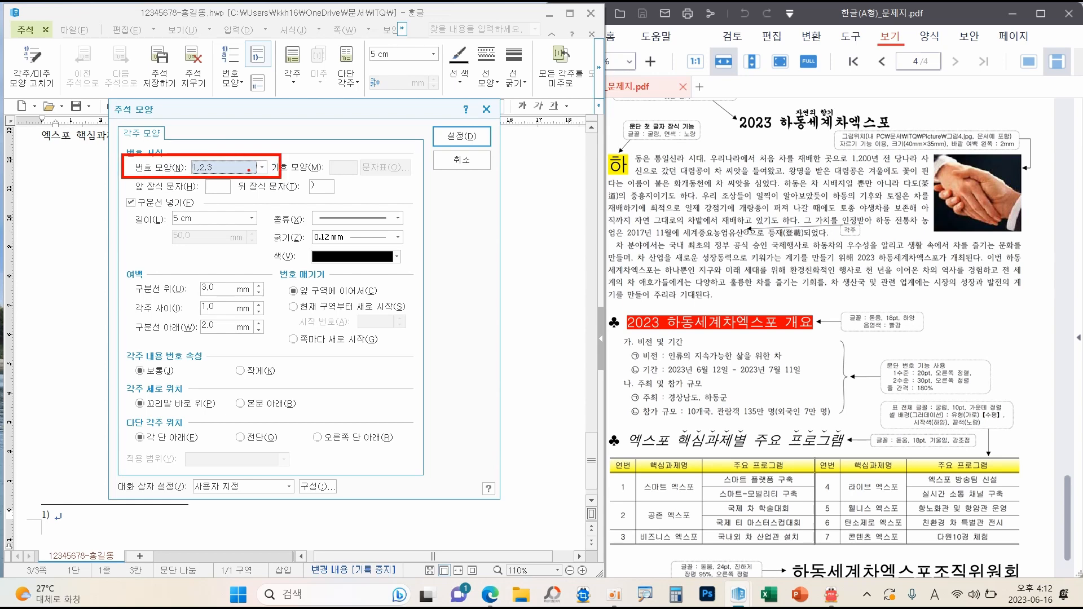
click(244, 171)
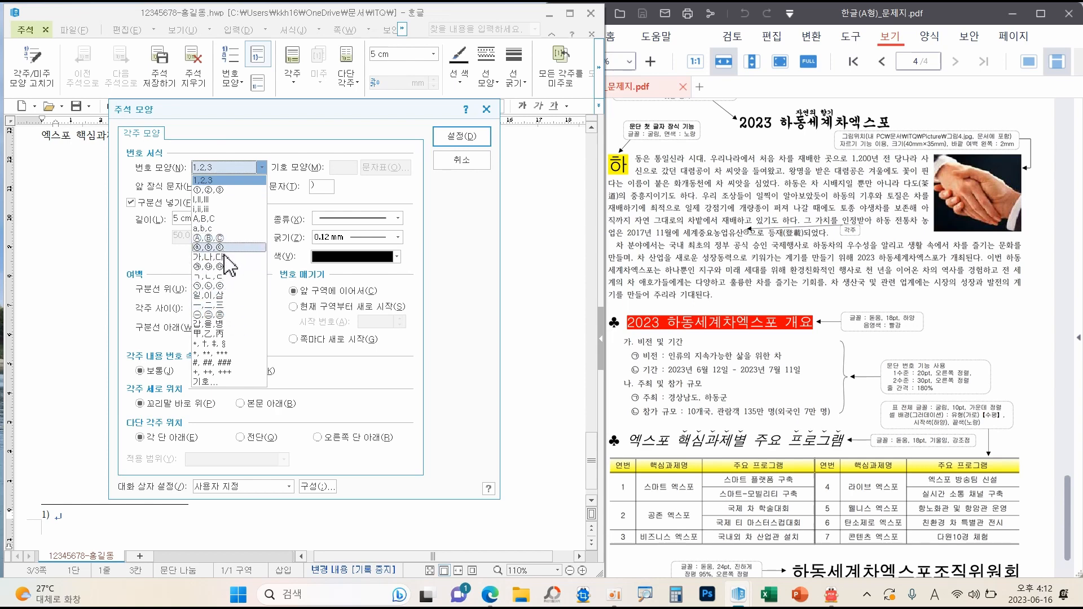
click(210, 268)
click(443, 140)
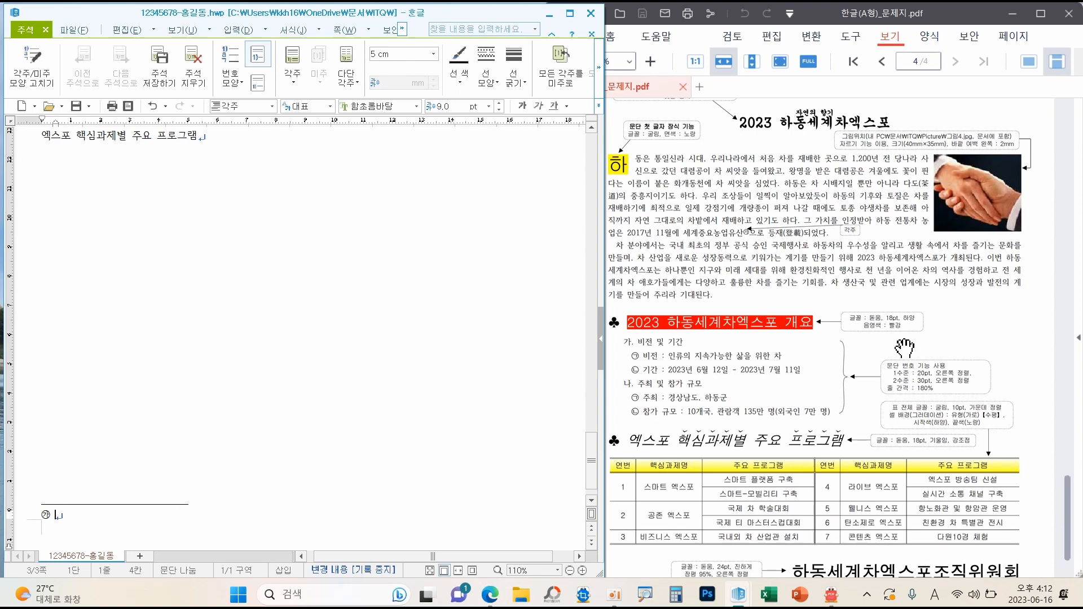
Paste "FAO가 전 세계의 전통적 농업 시스템, 생물 다양성, 토지이용세계를 보전하기 위해 도입한 제도" as the footnote text
scroll(892, 355, down, 2)
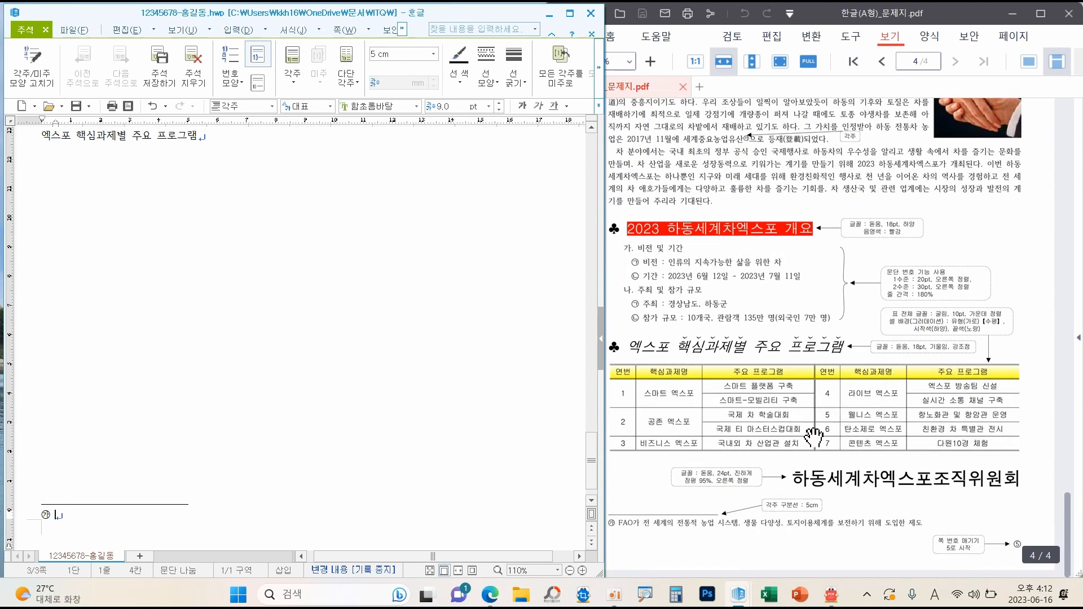
drag(618, 516, 938, 534)
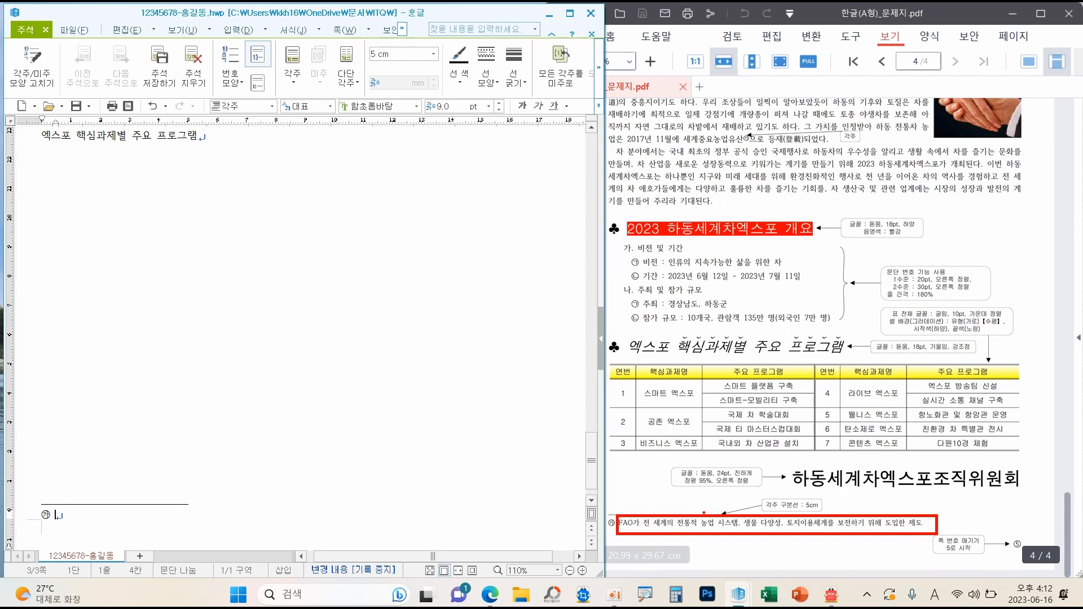
drag(138, 503, 180, 465)
right_click(84, 520)
click(122, 362)
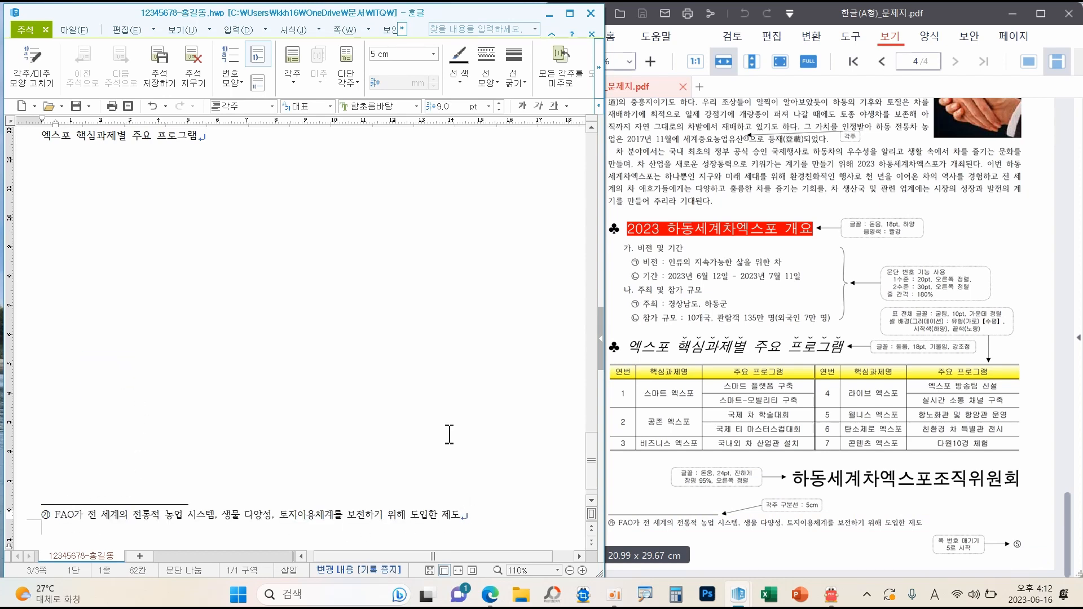
Return to the page 3 body text, move the PDF window aside and widen the document window to the full text width
scroll(451, 435, up, 5)
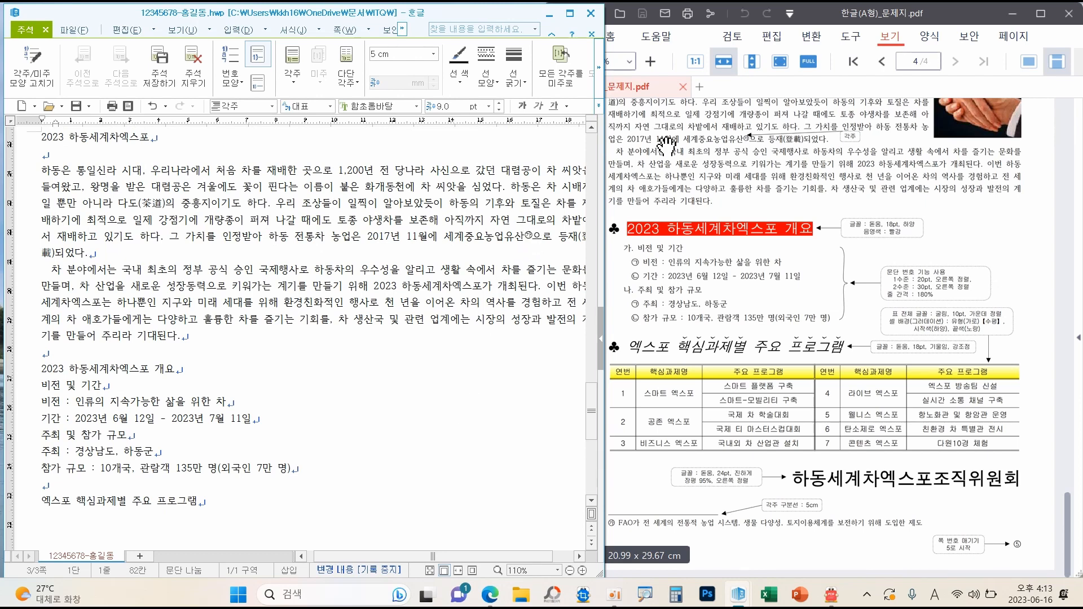
drag(855, 25, 916, 25)
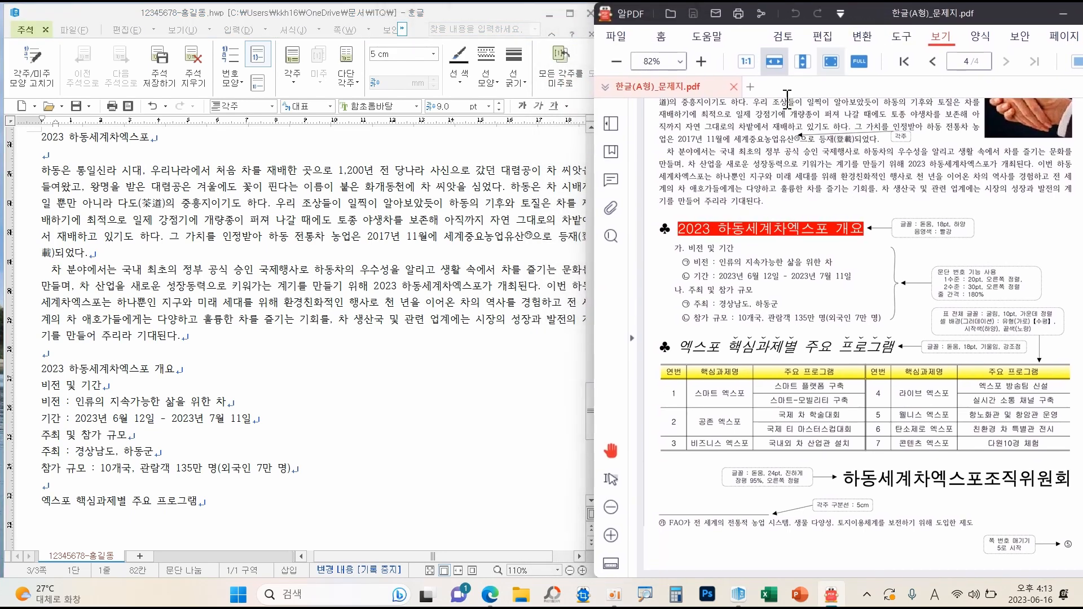
click(459, 373)
drag(605, 365, 654, 366)
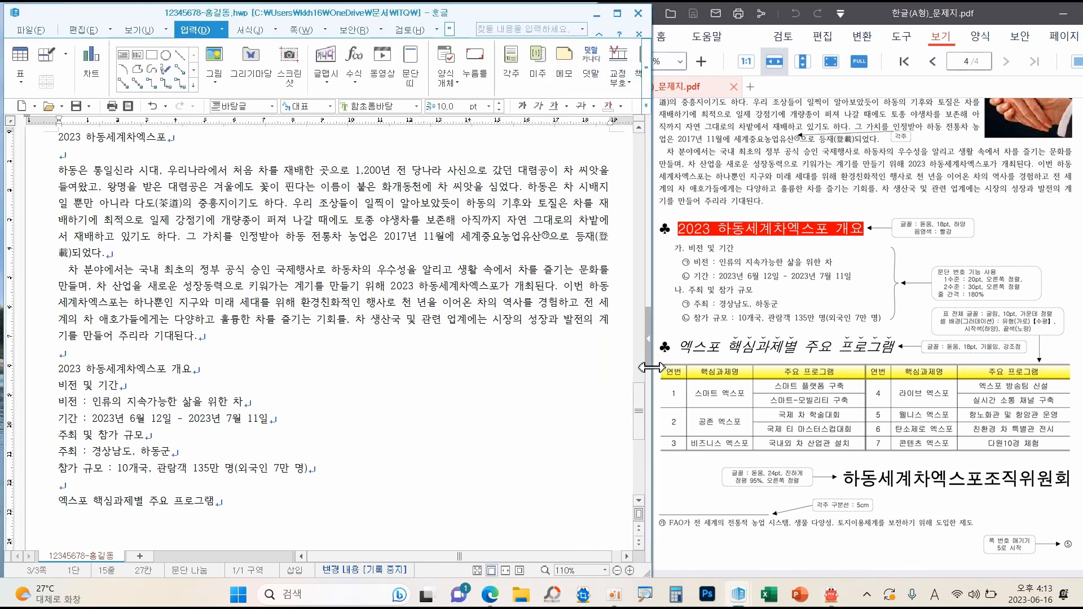
click(231, 502)
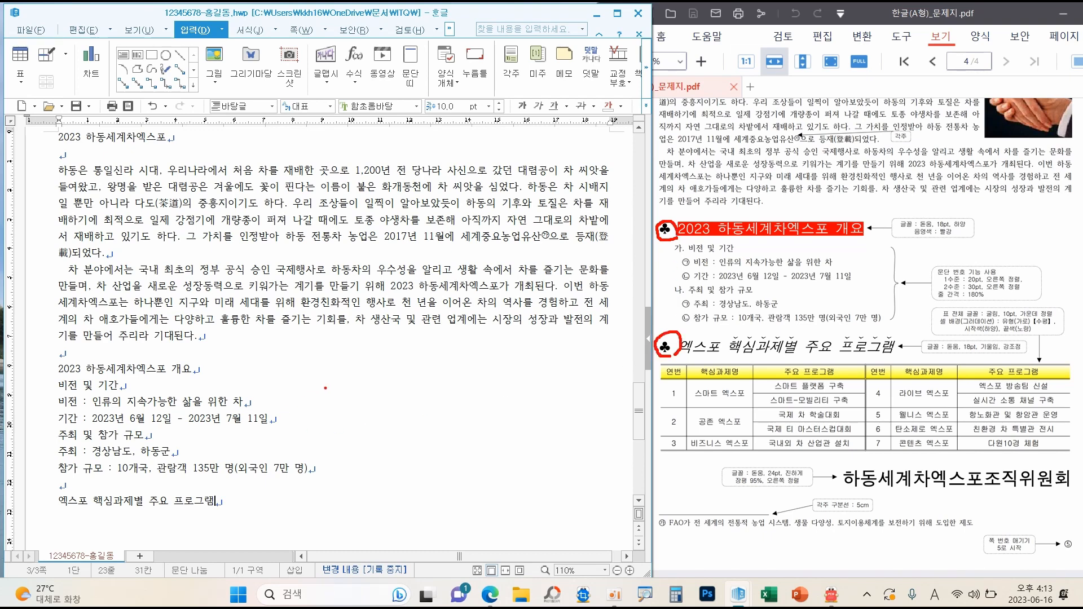
mouse_move(324, 379)
mouse_down()
mouse_move(330, 420)
mouse_move(366, 388)
mouse_up()
drag(346, 369, 348, 428)
mouse_move(354, 405)
mouse_down()
mouse_move(382, 395)
mouse_move(411, 409)
mouse_move(462, 387)
mouse_up()
mouse_move(446, 380)
mouse_down()
mouse_move(448, 406)
mouse_move(464, 416)
mouse_up()
mouse_move(487, 378)
mouse_down()
mouse_move(489, 422)
mouse_move(506, 404)
mouse_up()
drag(519, 378, 519, 424)
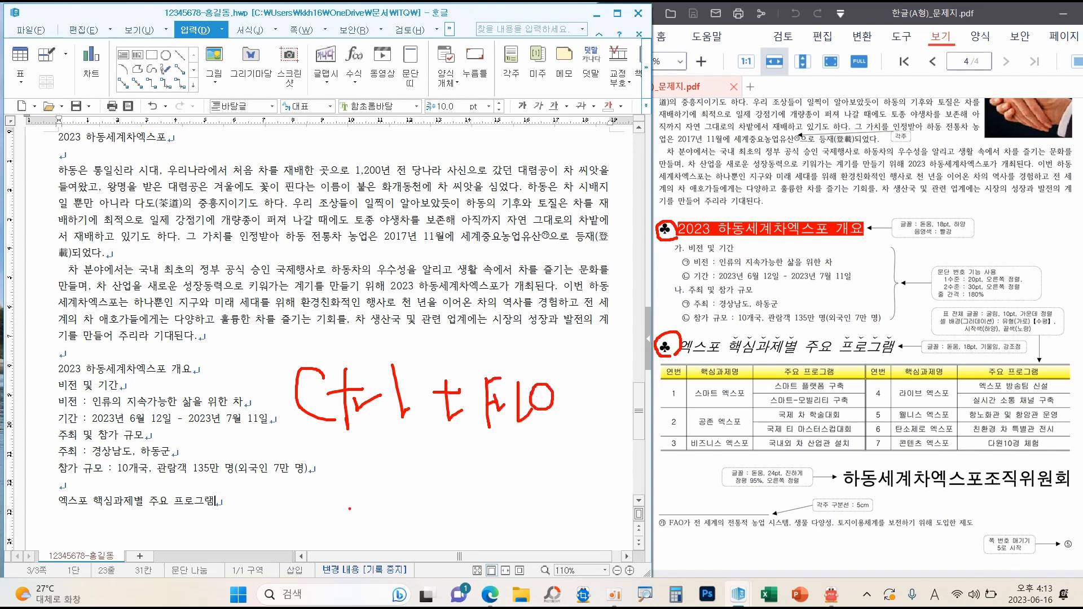
key(Escape)
Insert the ♣ symbol from the 한글(HNC) character table before the heading 2023 하동세계차엑스포 개요
click(58, 372)
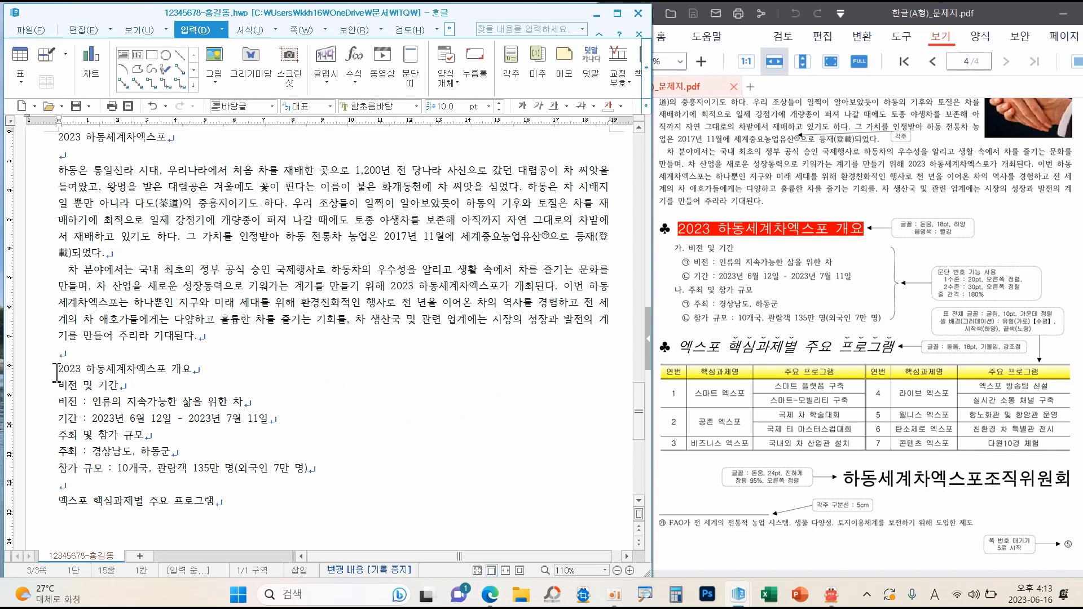
key(ctrl+F10)
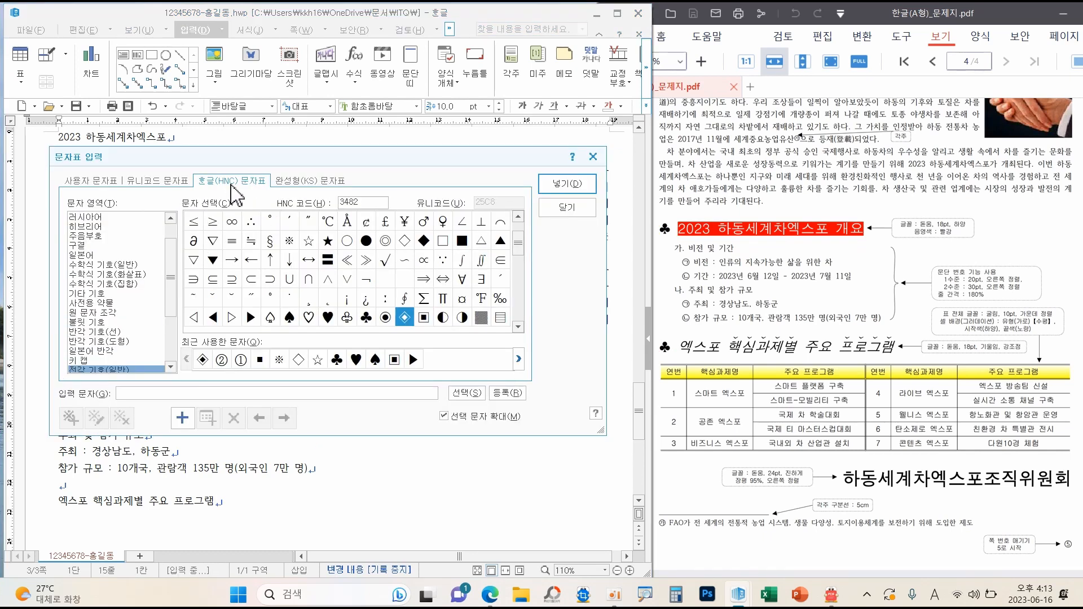
click(368, 322)
click(567, 183)
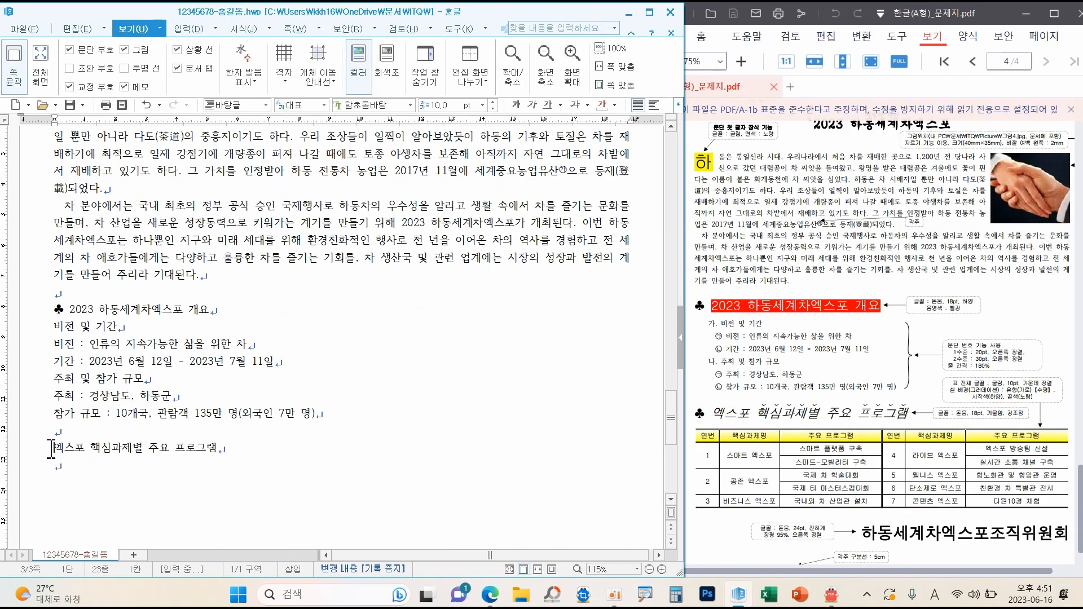
Insert the ♣ symbol before the heading 엑스포 핵심과제별 주요 프로그램
key(ctrl+F10)
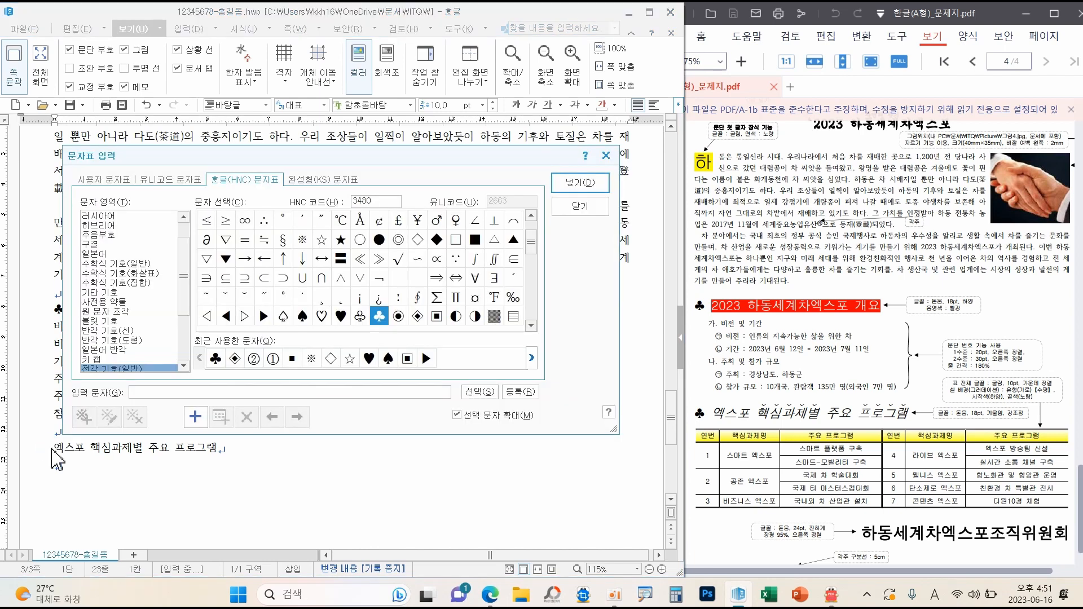
click(379, 316)
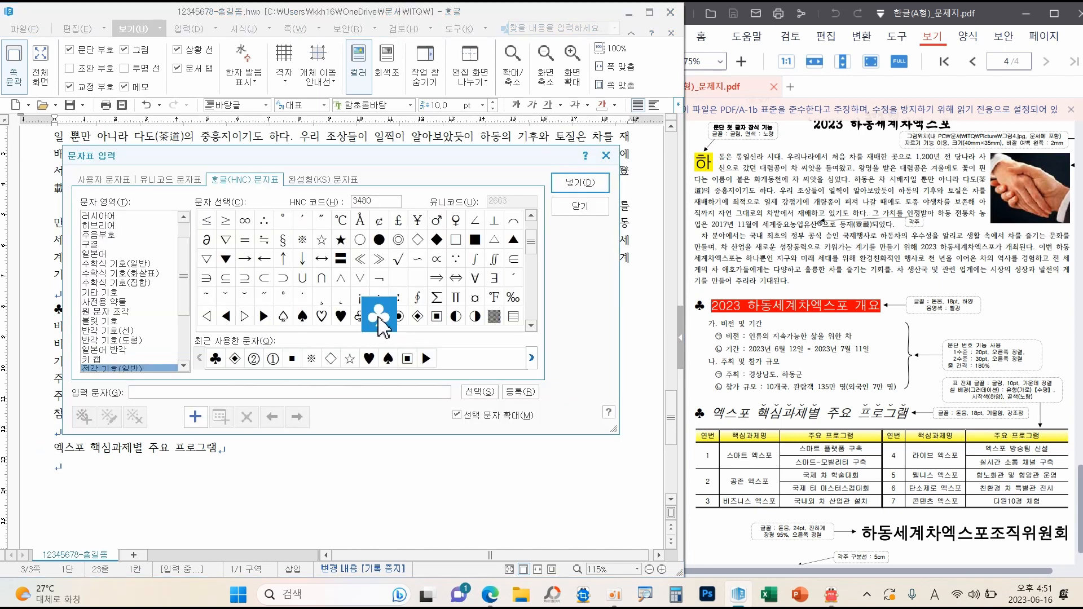
click(580, 186)
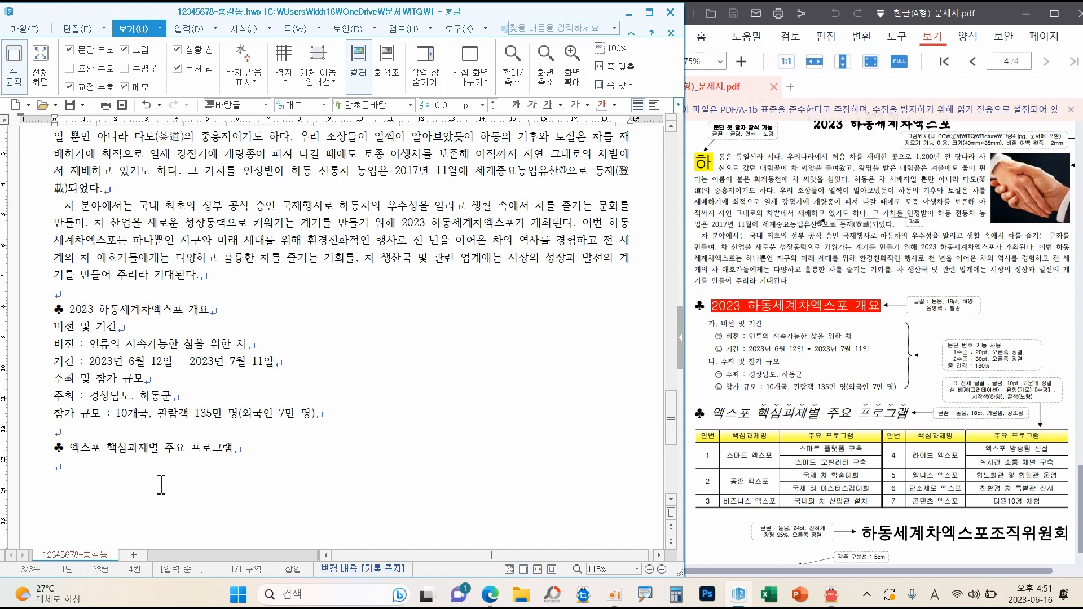
Insert a table with 6 rows and 6 columns on the empty line below the heading 엑스포 핵심과제별 주요 프로그램
scroll(254, 466, down, 4)
click(67, 281)
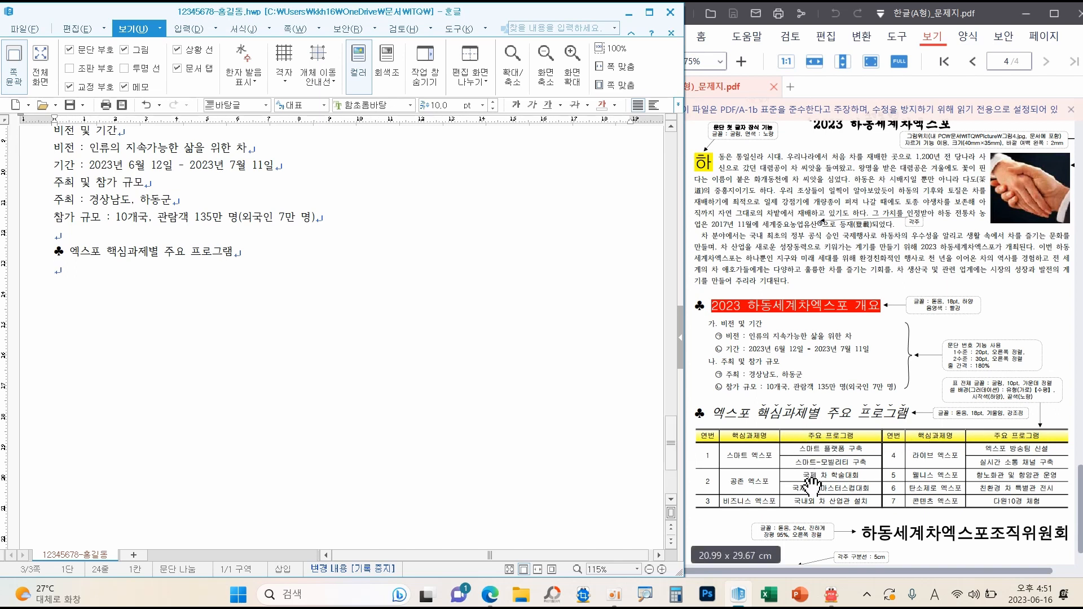
click(191, 29)
click(15, 60)
click(301, 247)
click(408, 247)
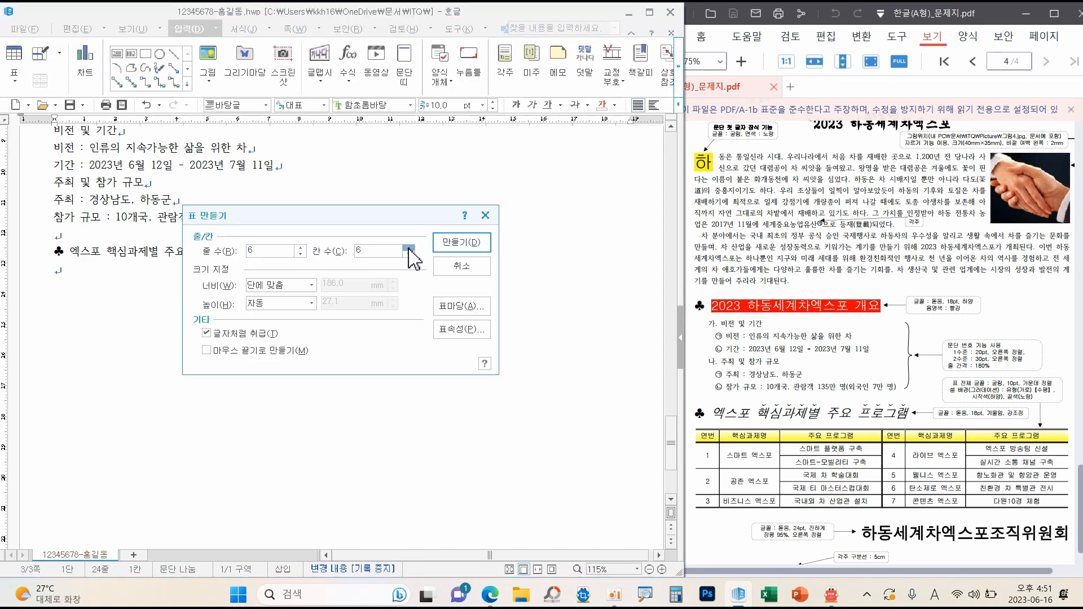
click(460, 243)
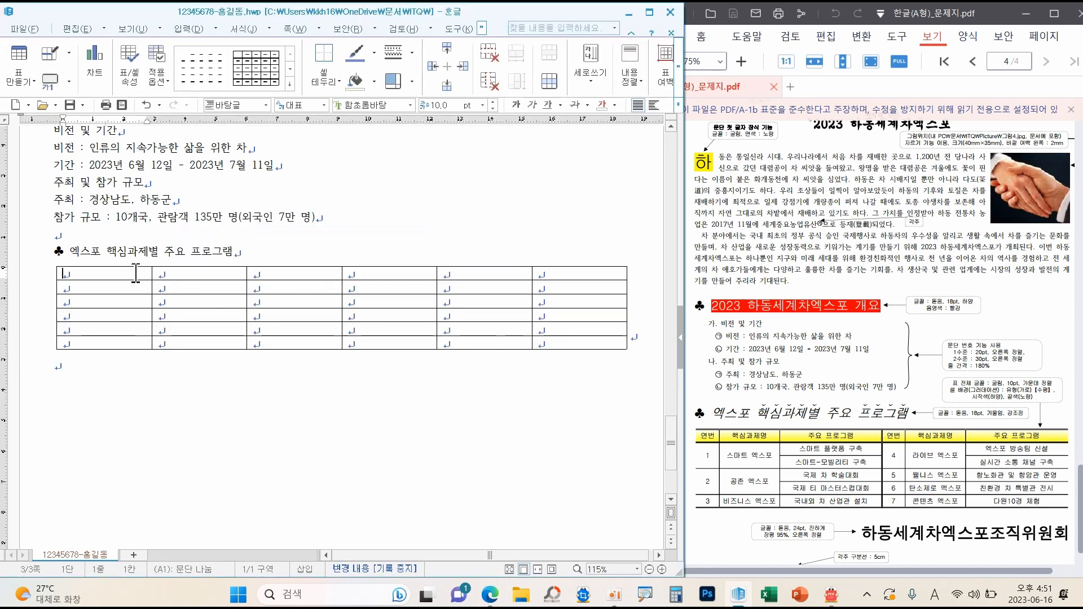
Select all cells of the new table and increase the height of its rows by two increments
key(F5)
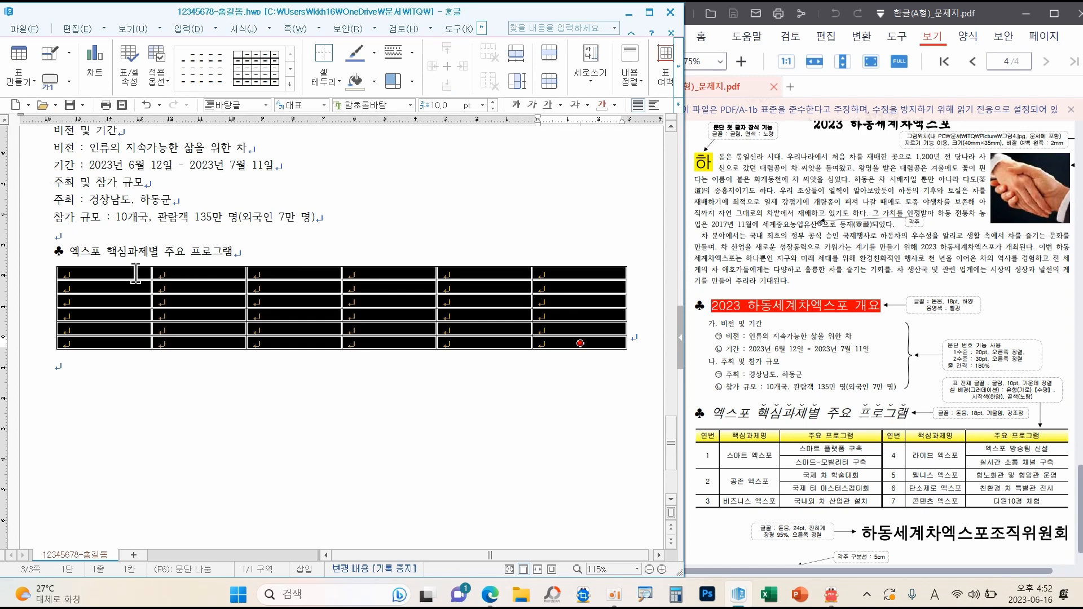
key(ctrl+Down)
key(ctrl+Down)
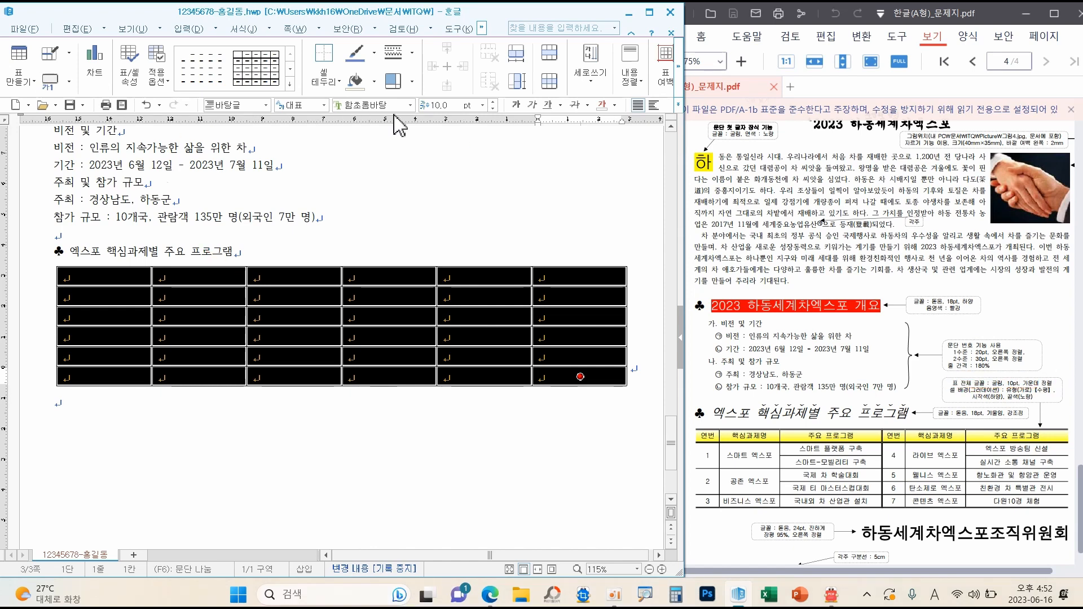
Set the font of all table cells to 굴림 and centre-align their contents
click(410, 105)
drag(504, 167, 498, 127)
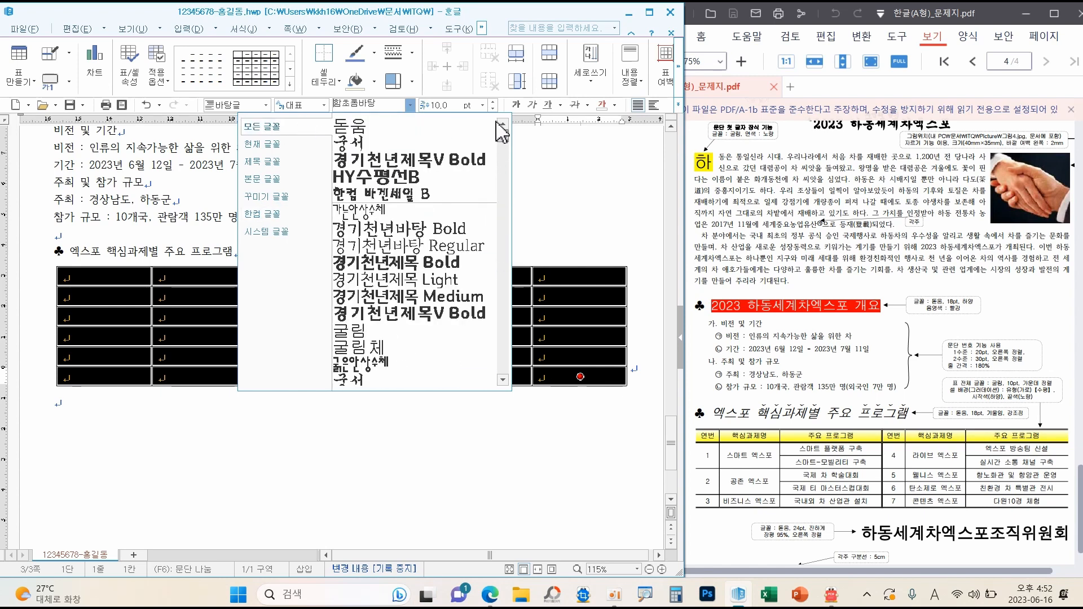
click(356, 329)
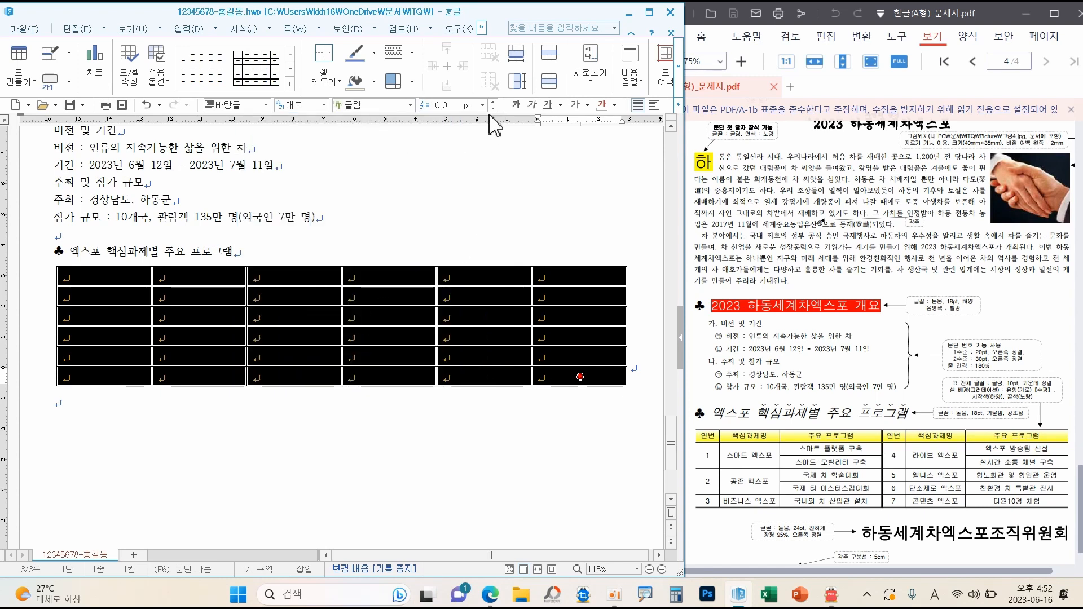
click(679, 106)
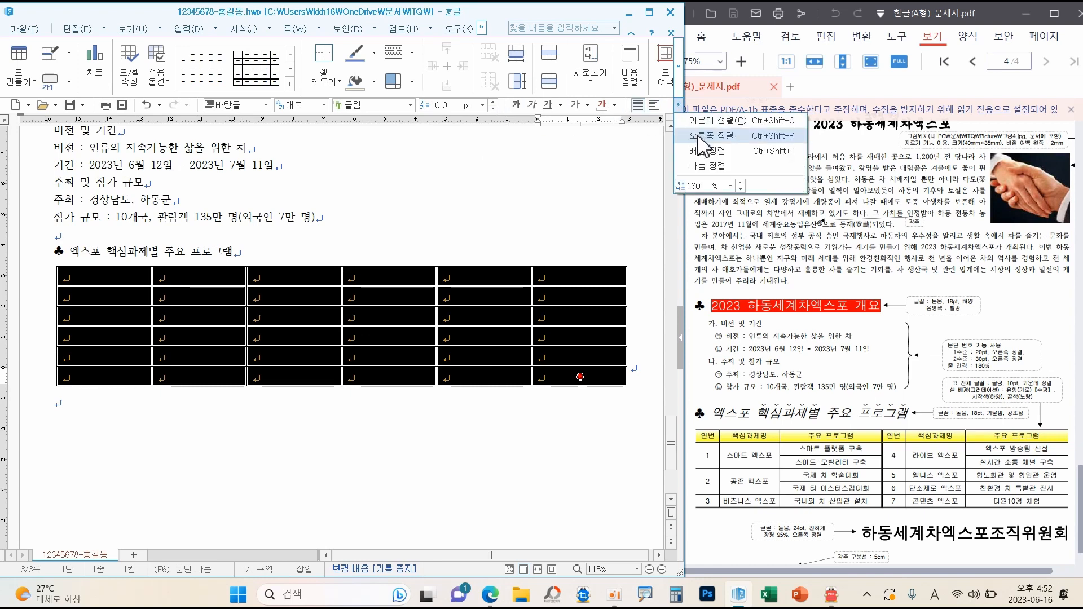
click(700, 120)
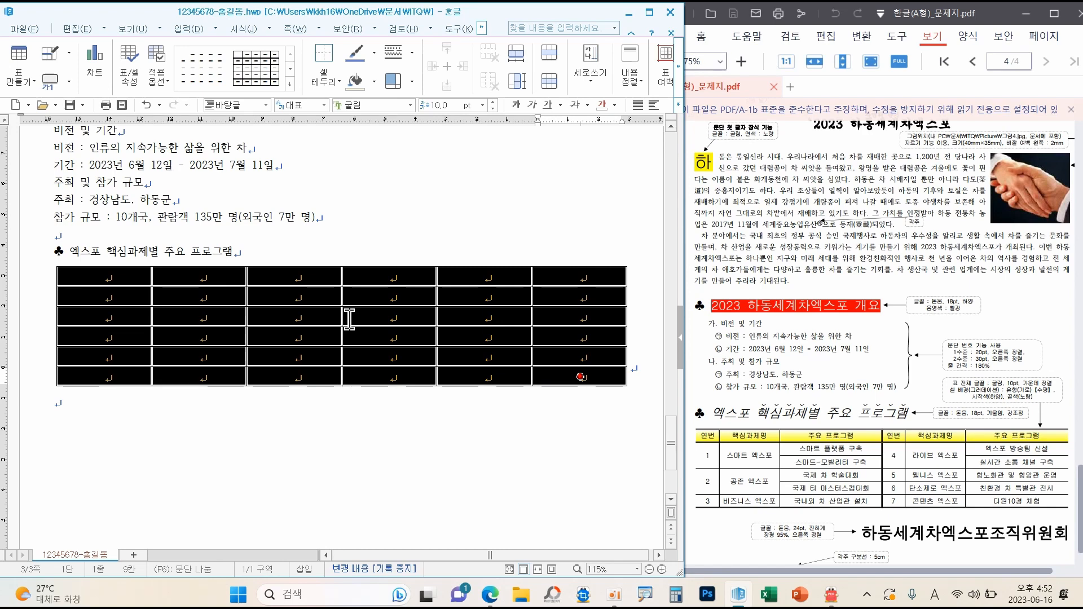
mouse_move(691, 445)
mouse_down()
mouse_move(689, 477)
mouse_move(682, 441)
mouse_up()
mouse_move(1069, 456)
mouse_down()
mouse_move(1078, 472)
mouse_move(1077, 454)
mouse_up()
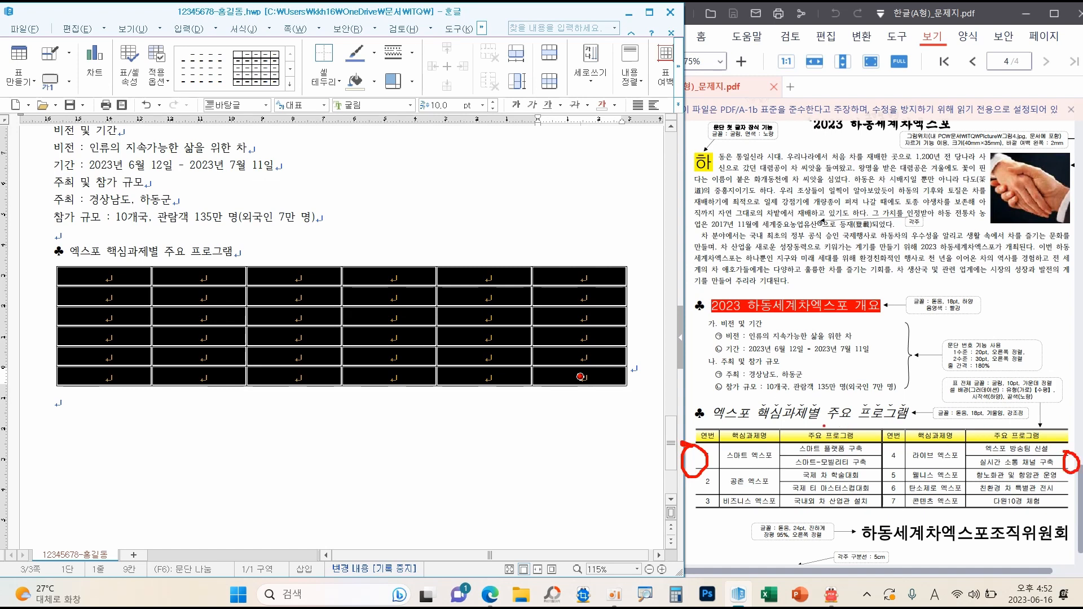
drag(825, 425, 834, 419)
drag(820, 501, 836, 502)
drag(875, 463, 890, 456)
drag(195, 421, 238, 480)
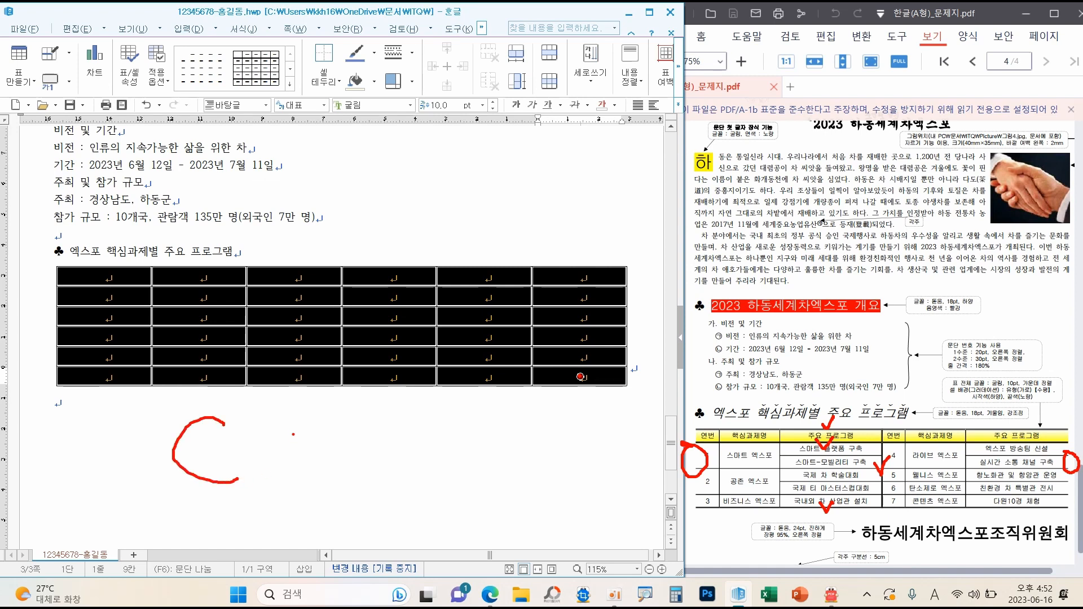
mouse_move(290, 420)
mouse_down()
mouse_move(283, 471)
mouse_move(347, 474)
mouse_up()
drag(397, 418, 391, 478)
mouse_move(398, 420)
mouse_down()
mouse_move(449, 417)
mouse_move(448, 468)
mouse_up()
mouse_move(752, 450)
mouse_down()
mouse_move(734, 460)
mouse_move(759, 466)
mouse_move(755, 451)
mouse_up()
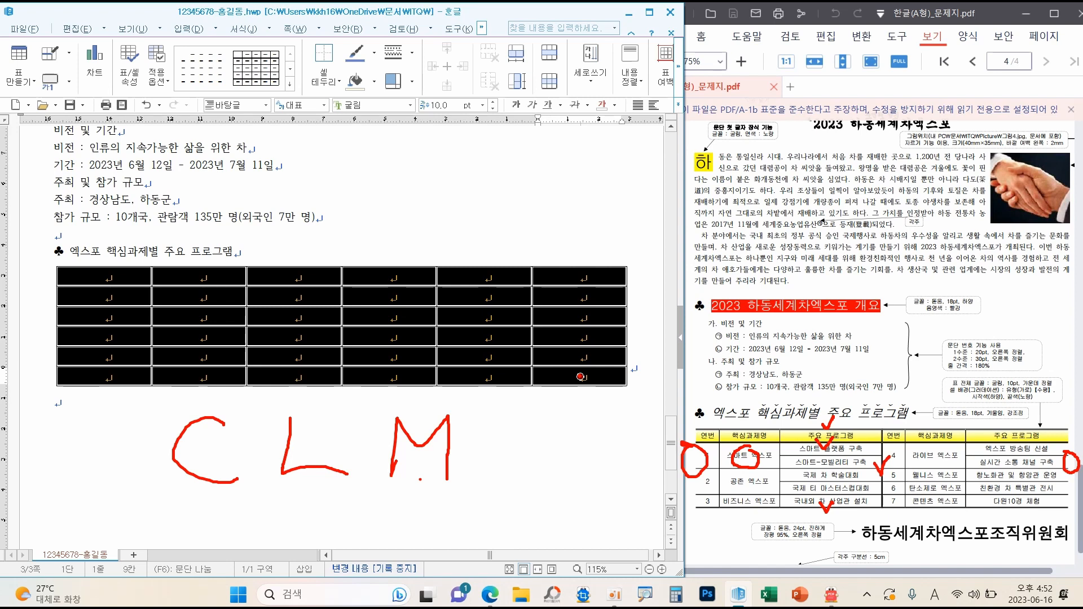
key(Escape)
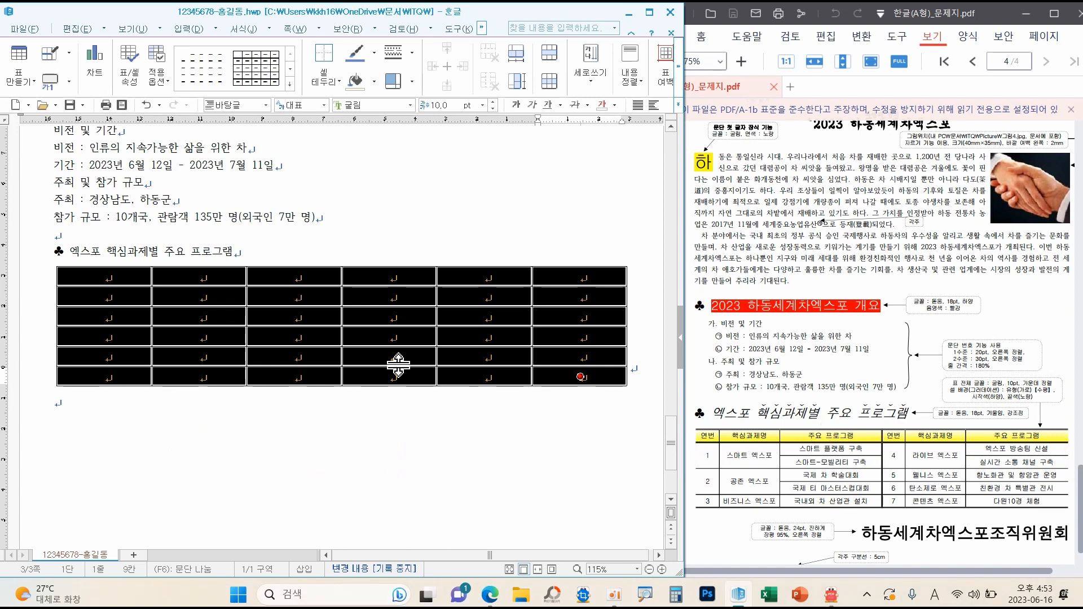
Remove the left and right outer borders of the whole table by setting them to 선 없음
key(l)
click(224, 174)
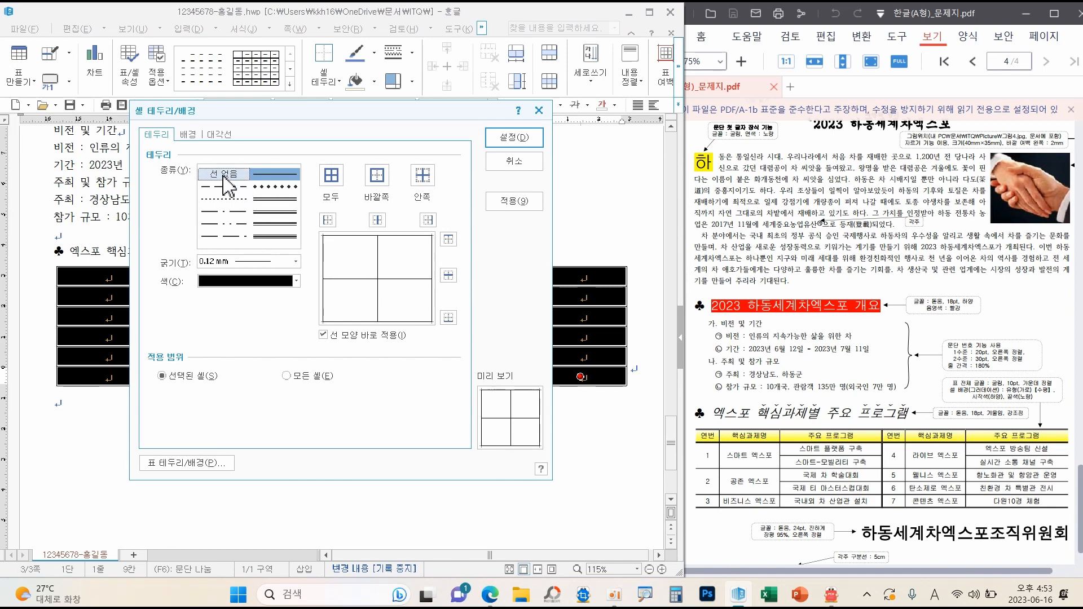
drag(211, 163, 252, 134)
key(Escape)
click(275, 199)
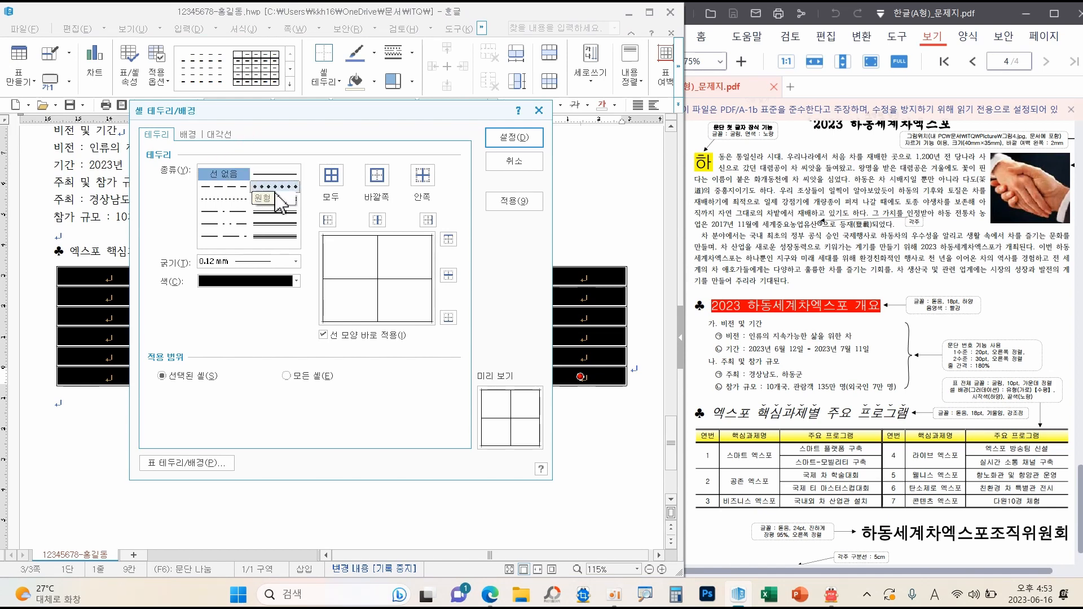
click(329, 221)
click(428, 221)
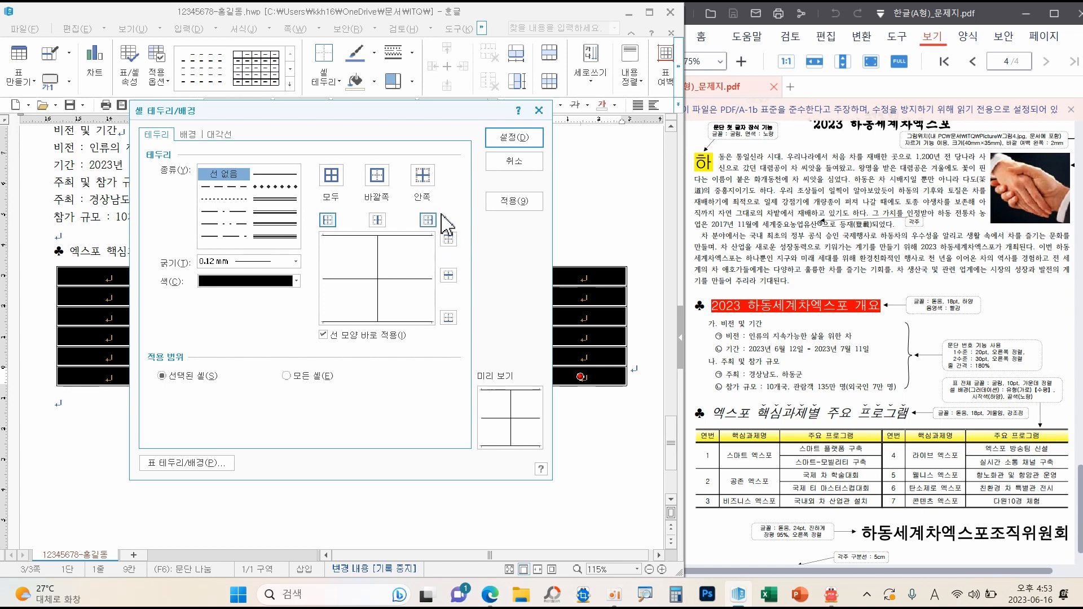
click(514, 138)
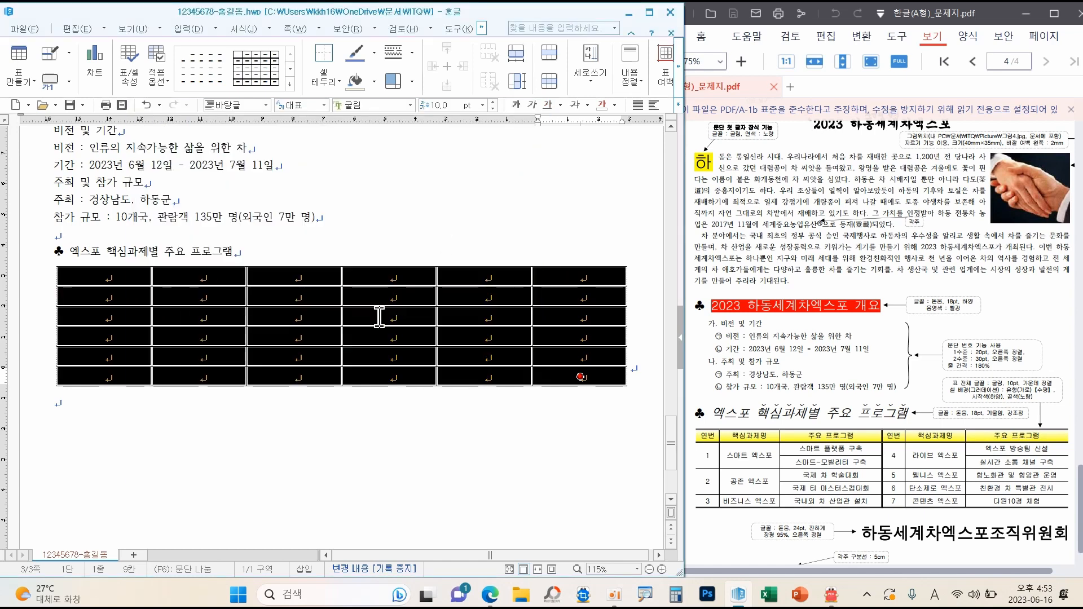
Apply a 0.5 mm double line to the top and bottom outer borders of the whole table
key(l)
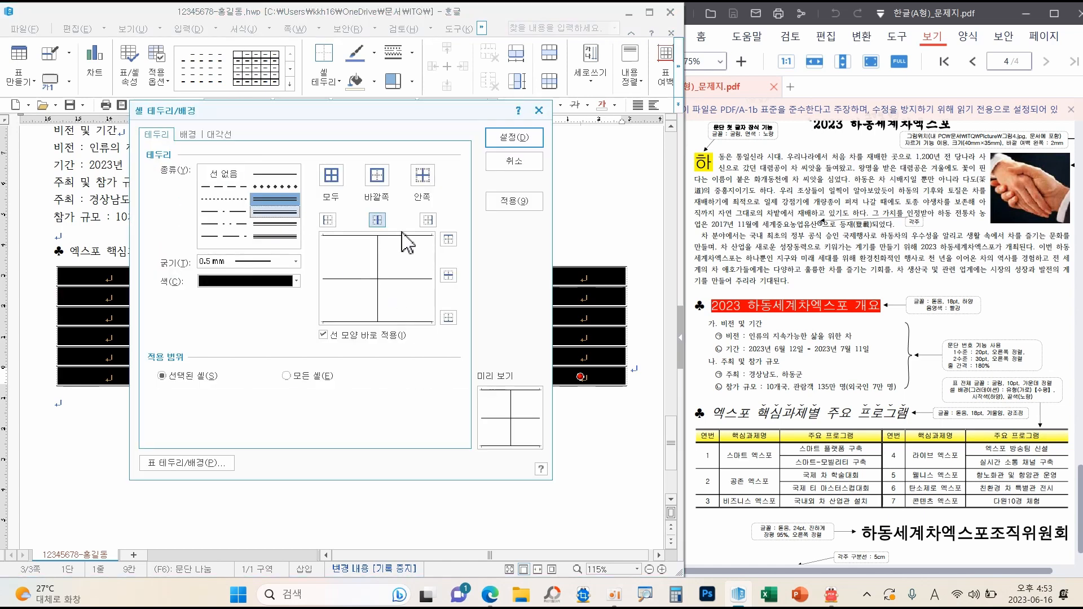
click(449, 239)
click(449, 318)
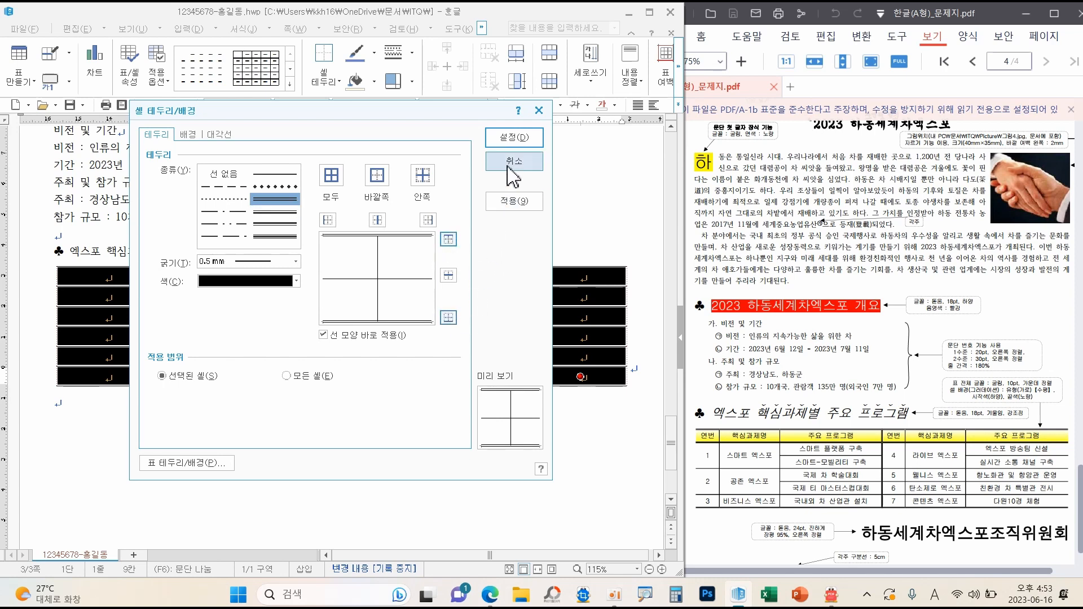
click(515, 138)
Apply a 0.5 mm double line to the bottom border of the table's first row
drag(147, 282, 565, 276)
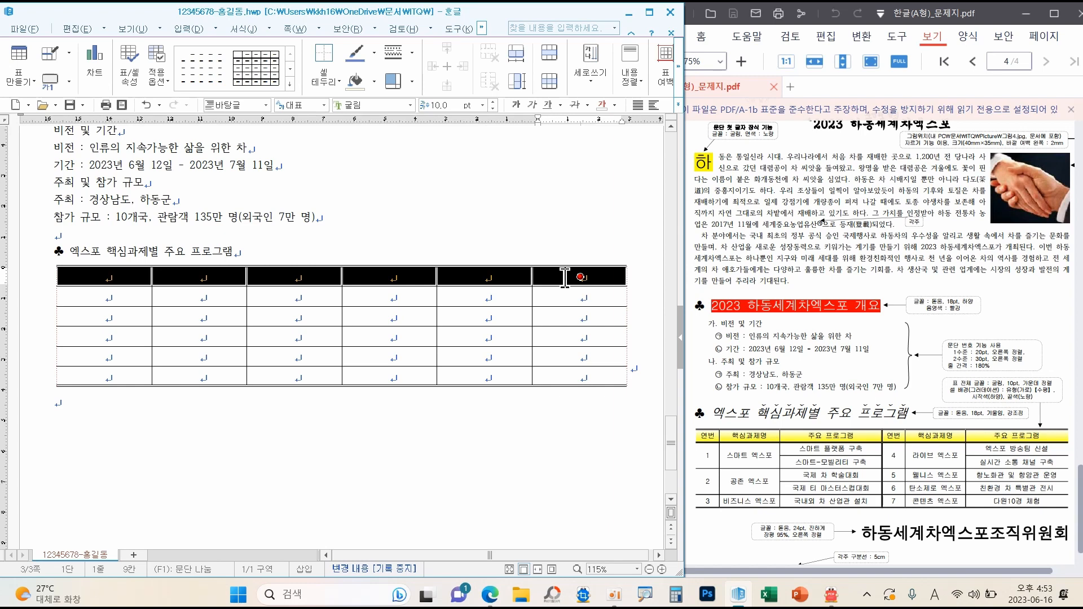
key(l)
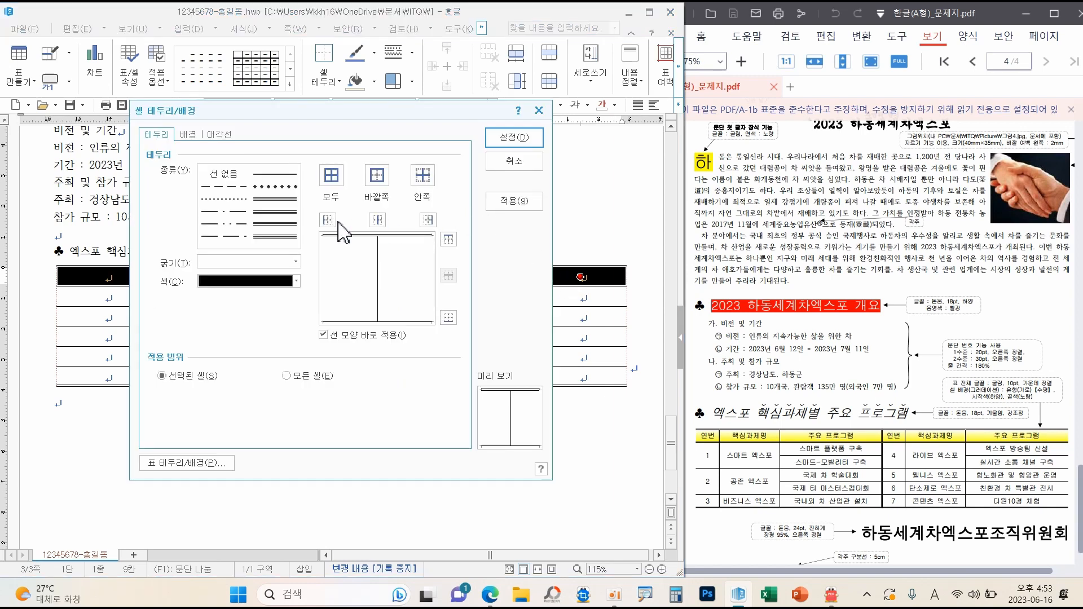
click(275, 199)
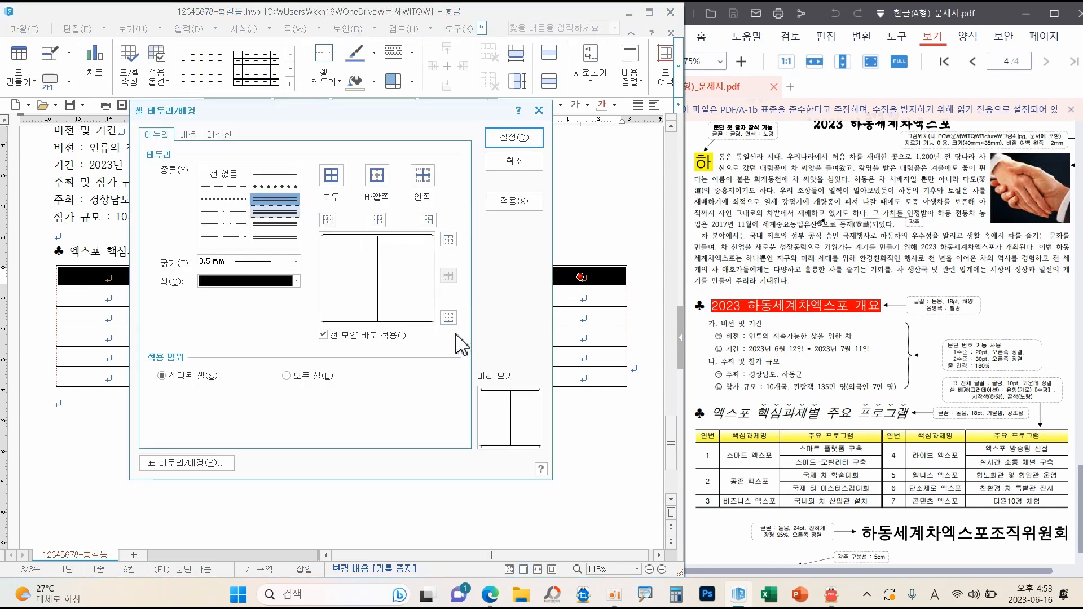
click(449, 317)
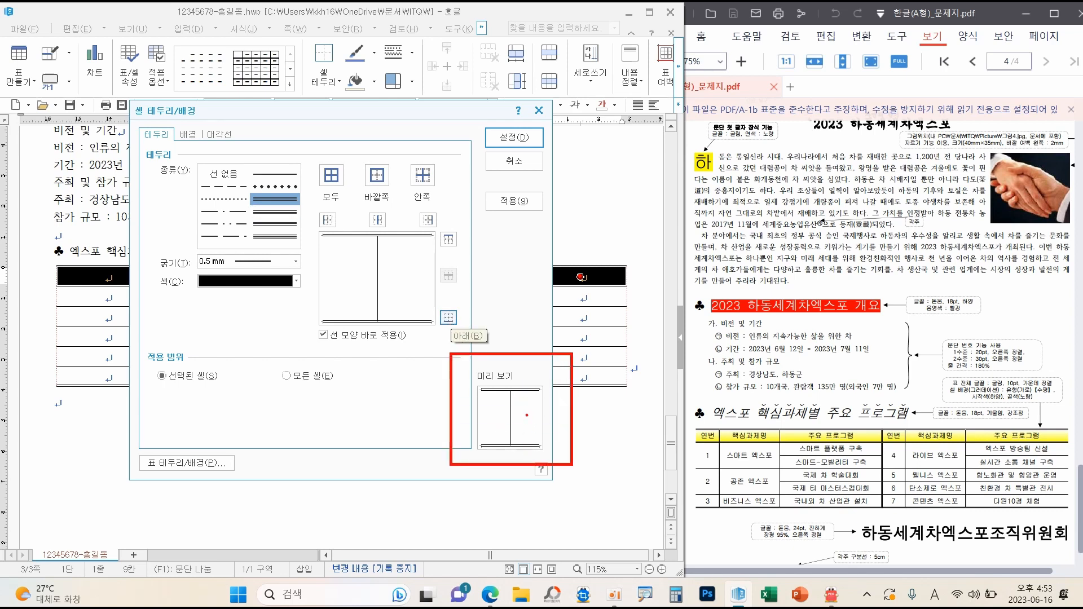
click(514, 138)
Apply a 0.5 mm double line to the right border of the table's third column
drag(325, 277, 314, 380)
key(ctrl+2)
mouse_move(358, 345)
mouse_down()
mouse_move(346, 349)
mouse_move(357, 347)
mouse_up()
key(Escape)
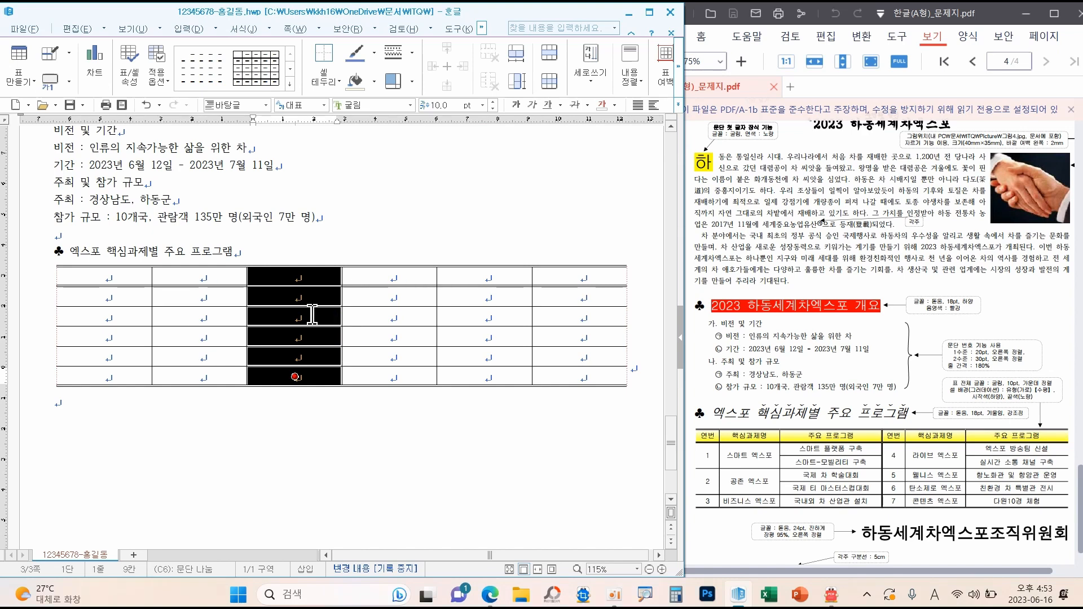
key(l)
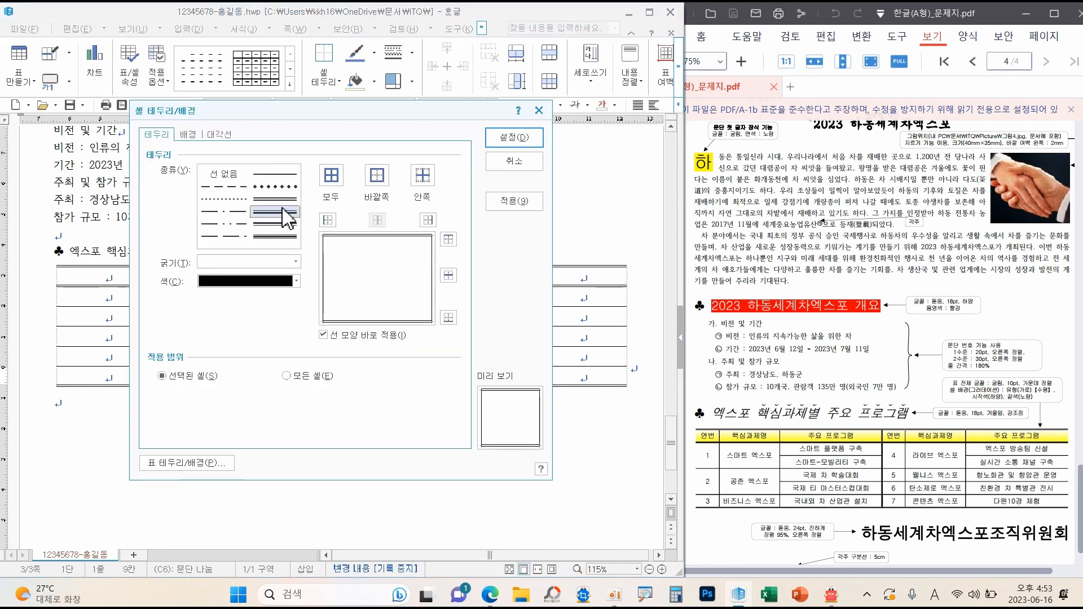
click(275, 199)
click(429, 219)
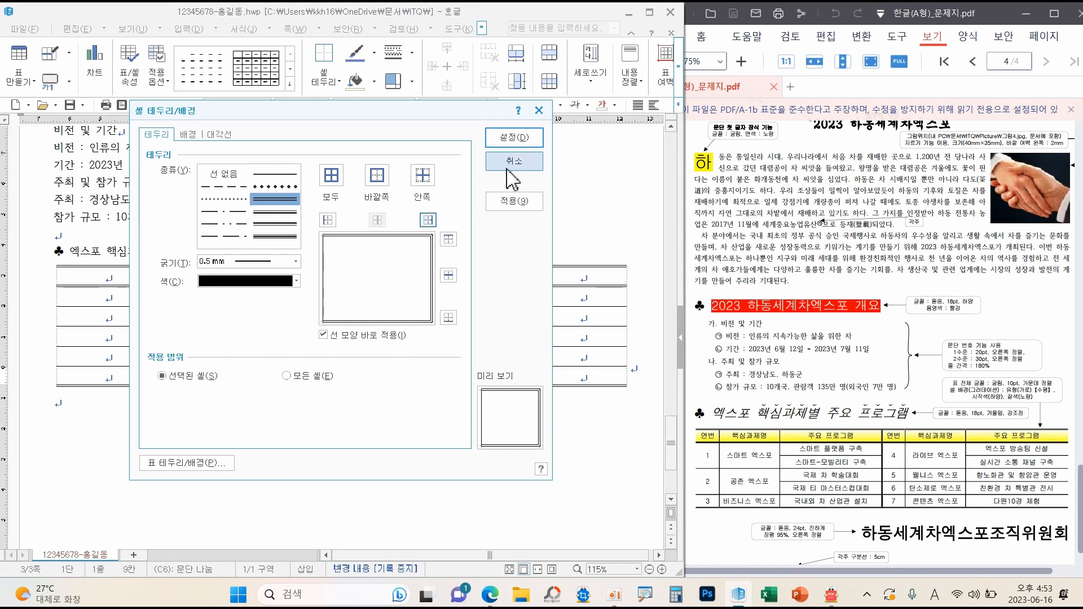
click(508, 137)
click(393, 300)
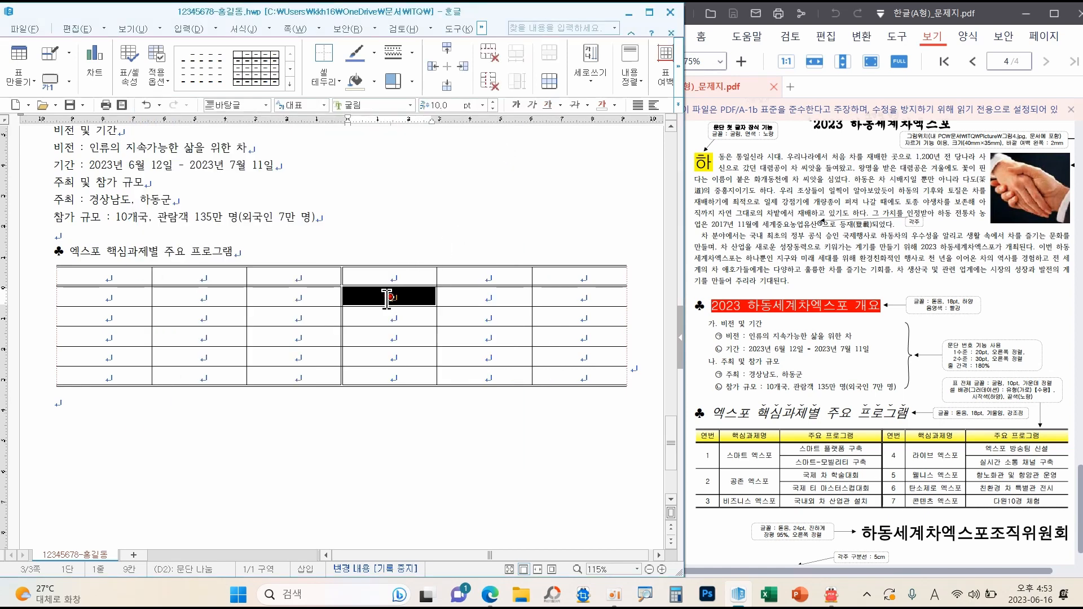
Fill the table's first row with a 수평 gradient running from white to yellow
click(131, 279)
drag(131, 278, 563, 279)
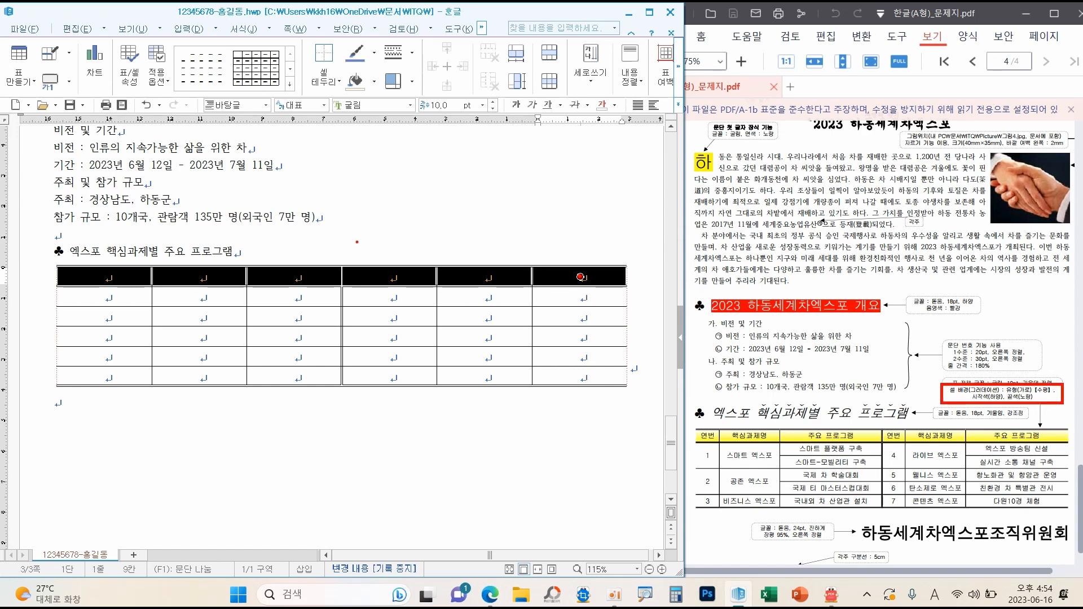
key(l)
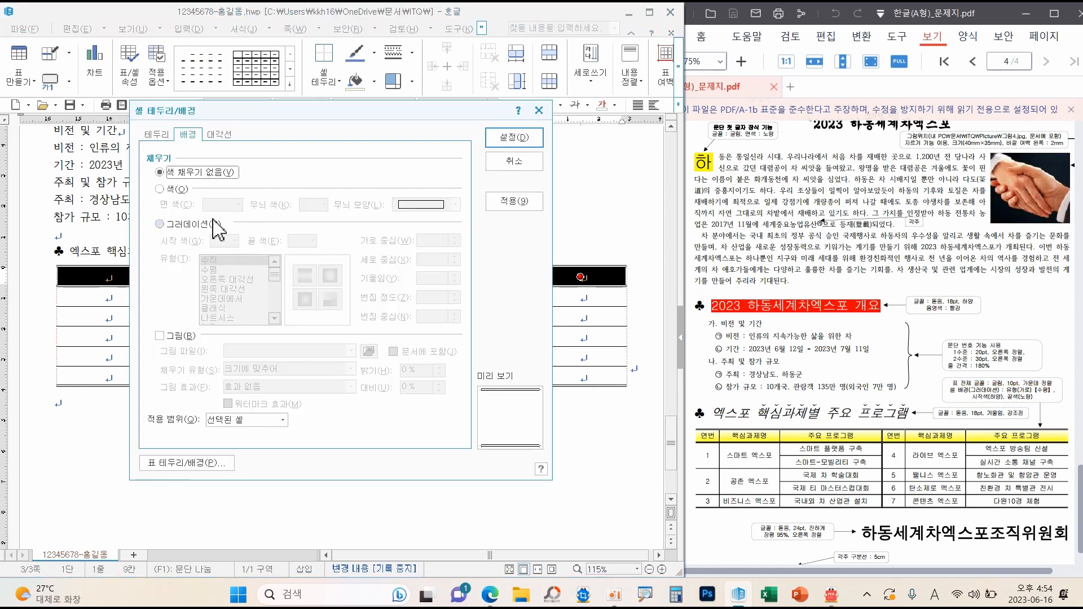
click(189, 226)
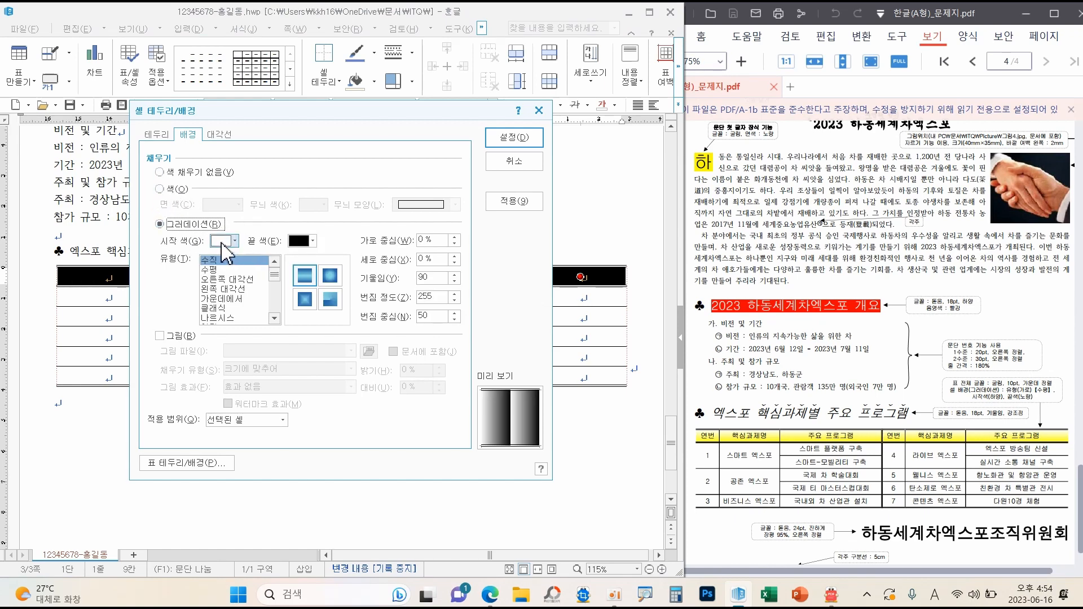
click(303, 243)
click(329, 284)
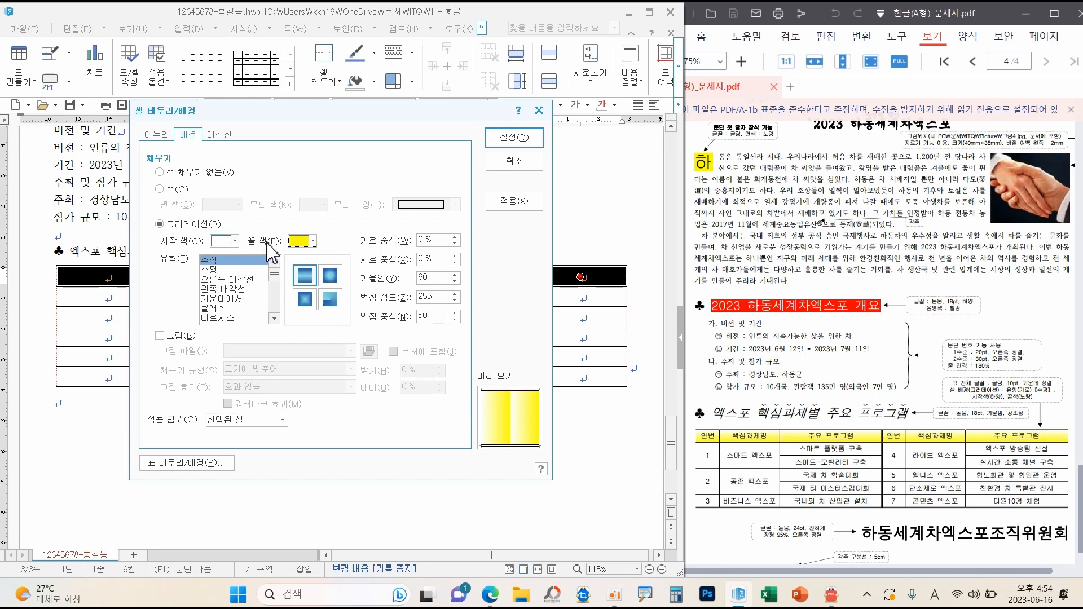
click(213, 270)
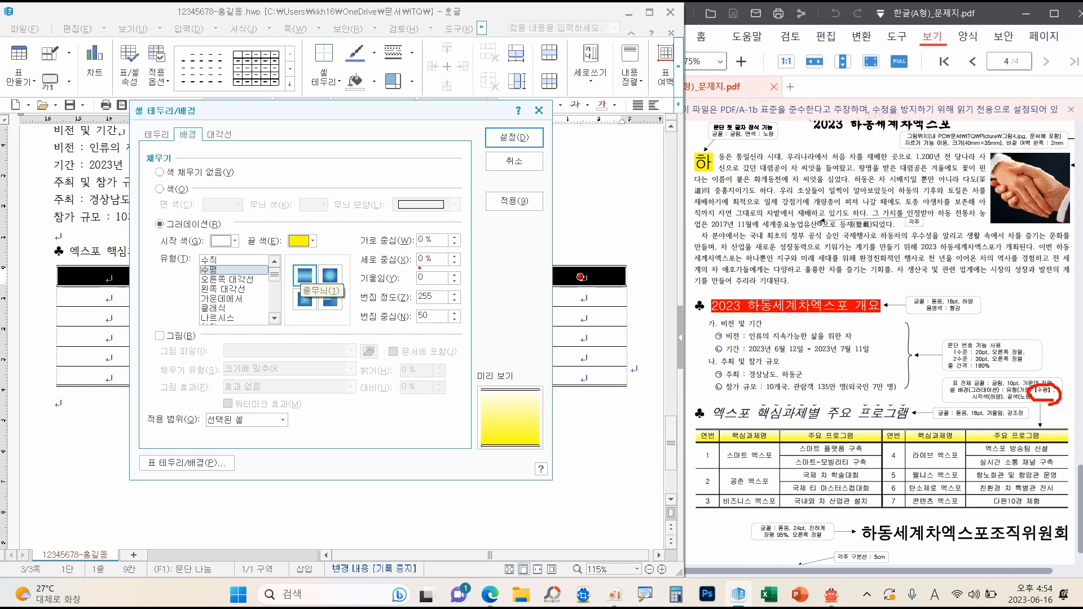
click(499, 140)
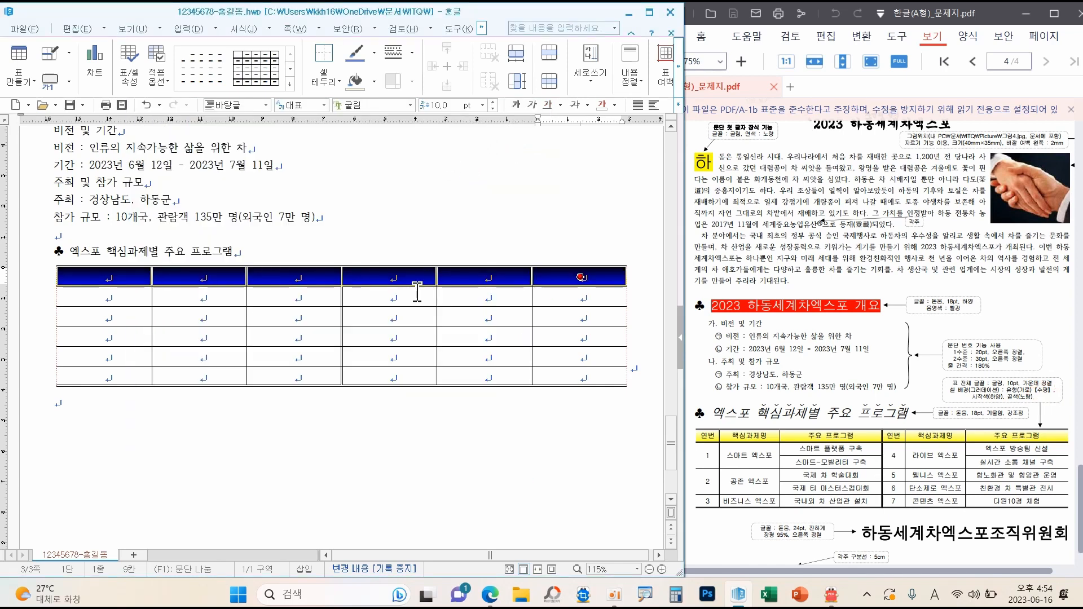
Merge rows 2–3 and rows 4–5 in both the first and second columns of the table
click(131, 297)
drag(131, 298, 128, 317)
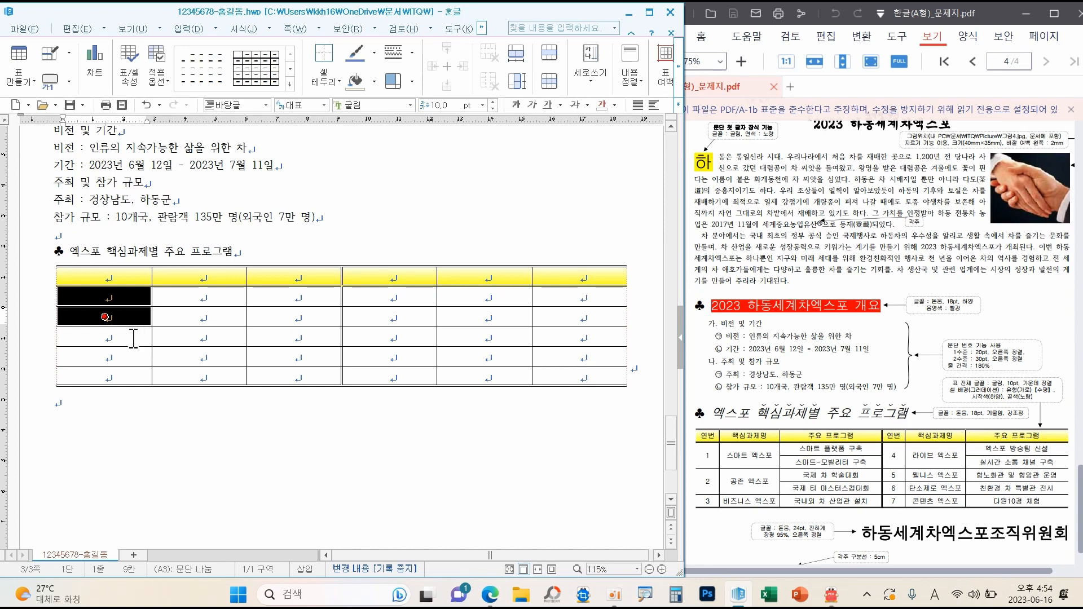
key(m)
drag(125, 343, 124, 360)
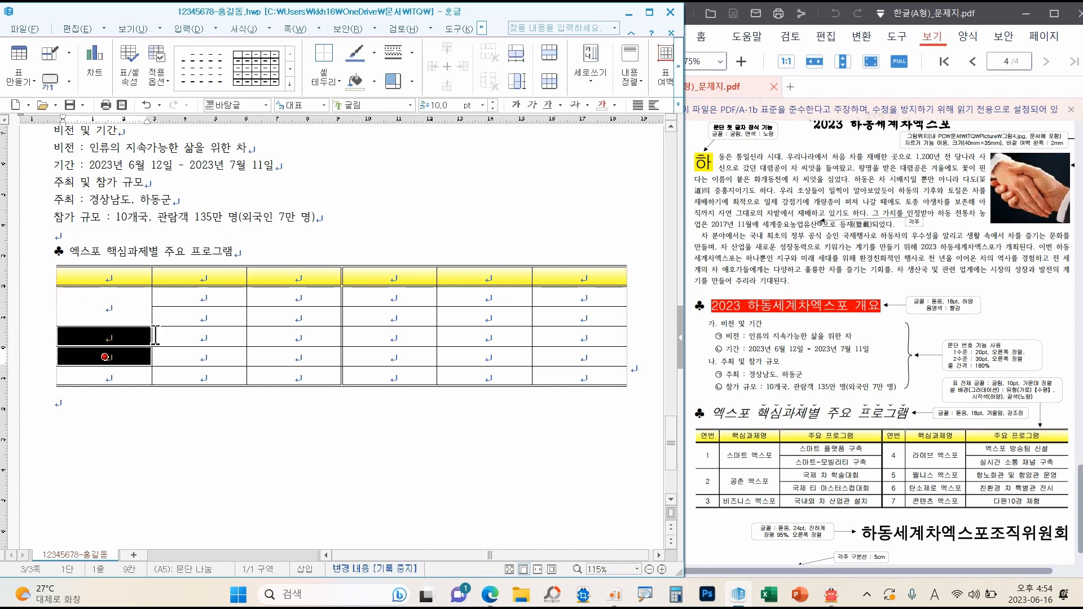
key(m)
click(183, 300)
drag(184, 299, 177, 350)
key(m)
key(m)
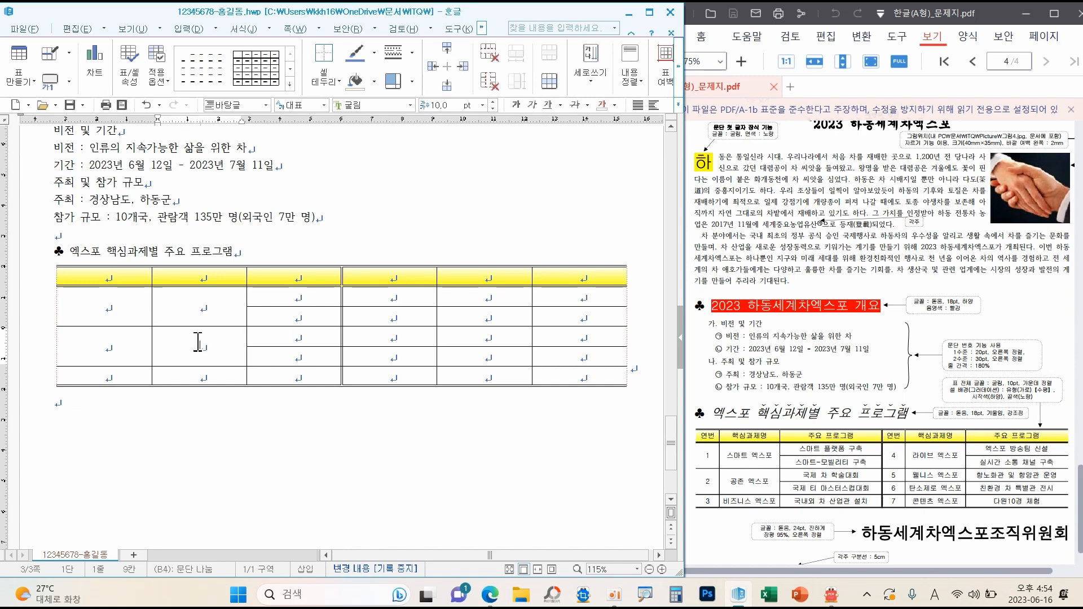
Merge rows 2–3 in the fourth column and in the fifth column of the table
click(384, 308)
drag(384, 307, 384, 317)
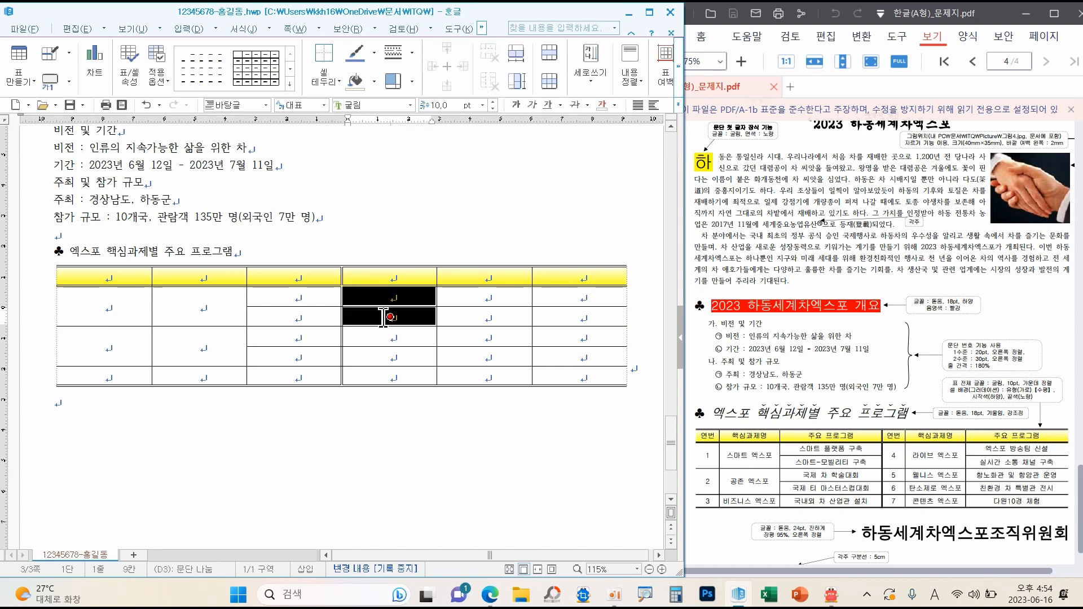
key(m)
drag(453, 305, 457, 318)
key(m)
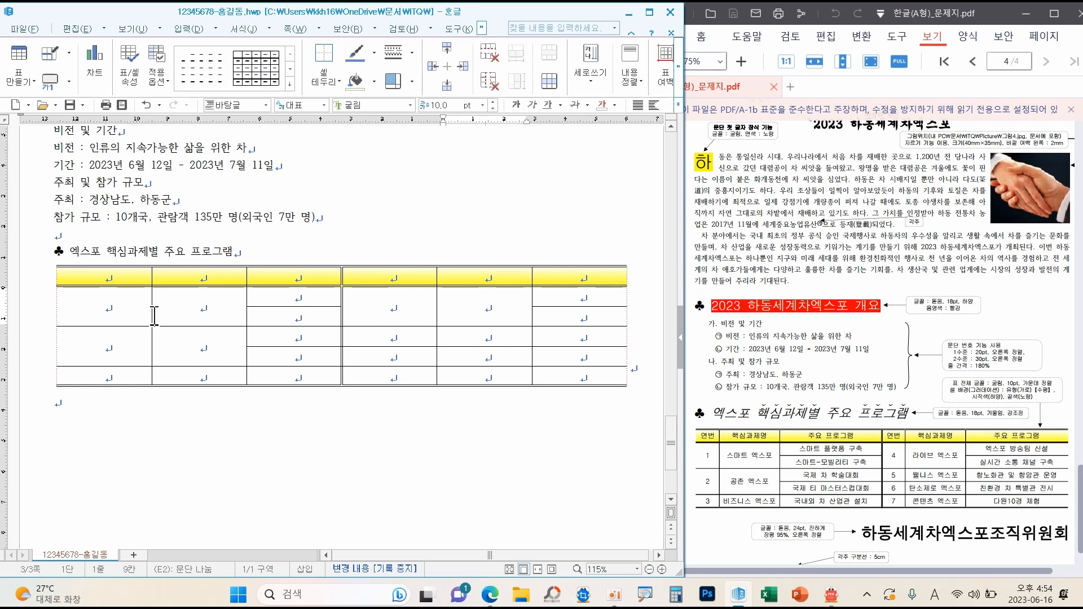
Shift the table's column boundaries to narrow the first and fourth columns and widen the third and sixth, matching the sample
drag(150, 314, 109, 313)
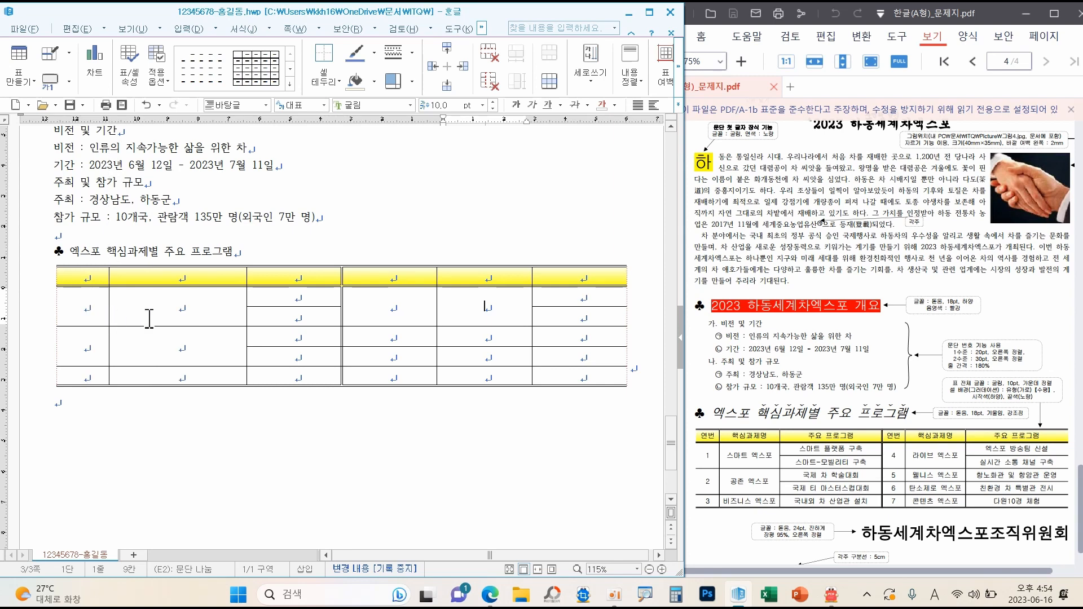
drag(247, 314, 211, 317)
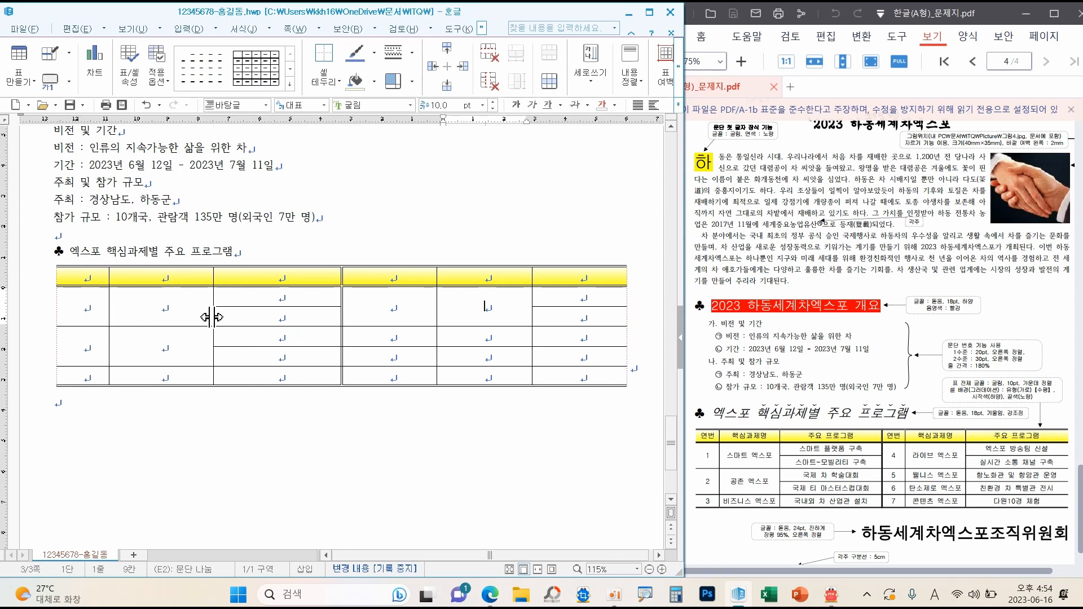
drag(437, 315, 393, 317)
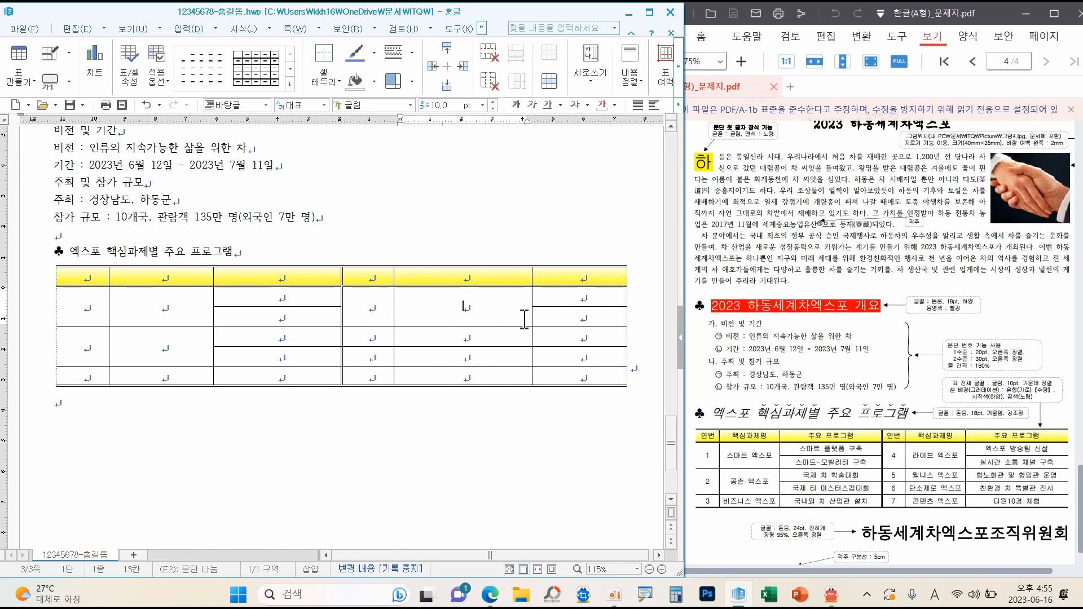
drag(532, 316, 479, 319)
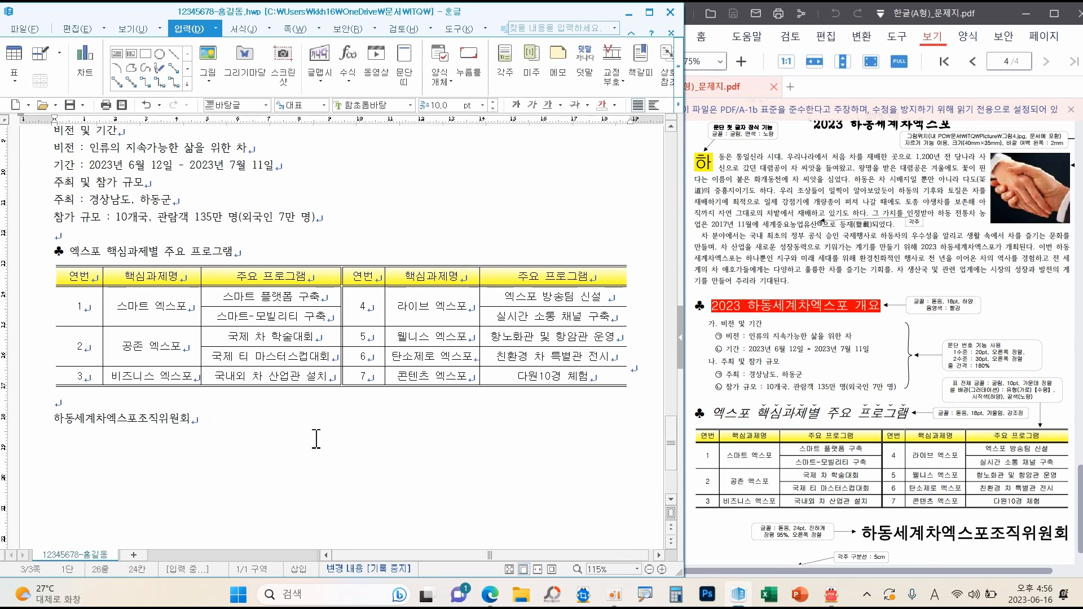
Set the font of the page 3 title 2023 하동세계차엑스포 to 궁서
scroll(315, 440, up, 5)
scroll(317, 445, up, 2)
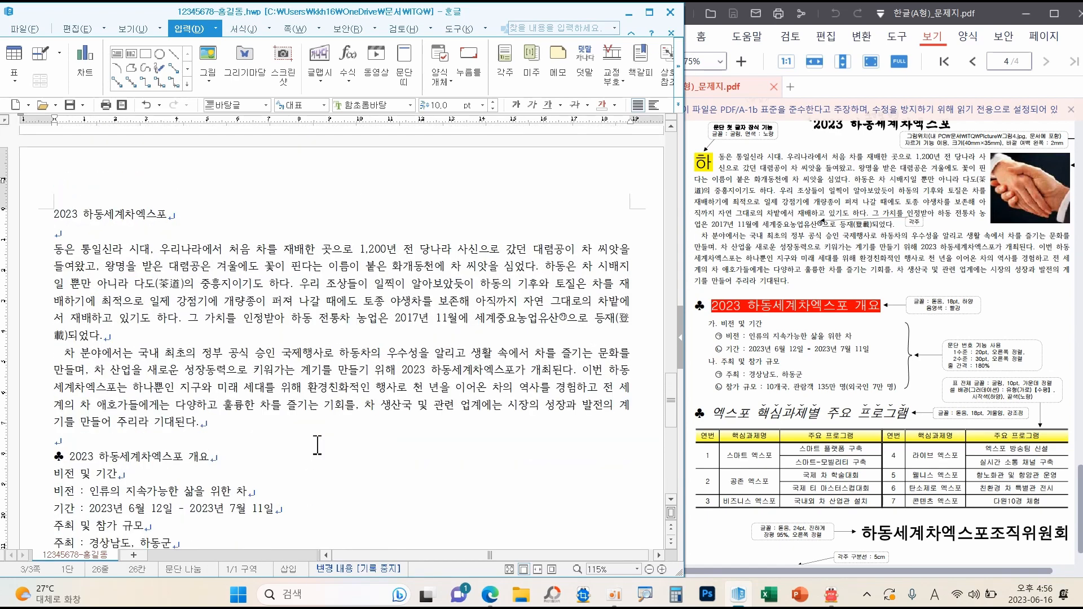
scroll(820, 404, up, 2)
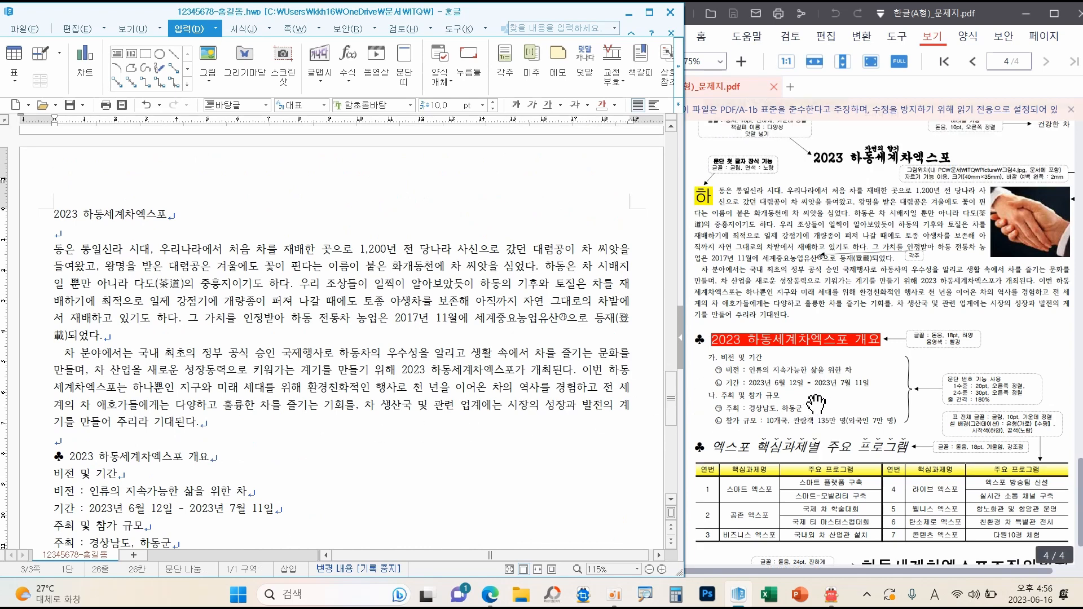
scroll(820, 405, up, 1)
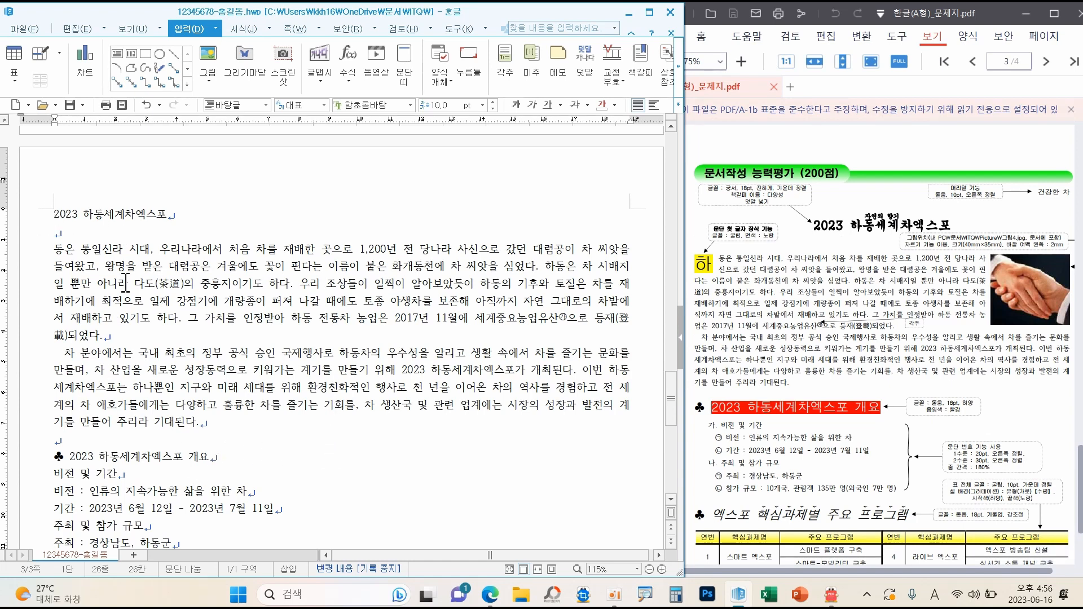
drag(54, 219, 182, 220)
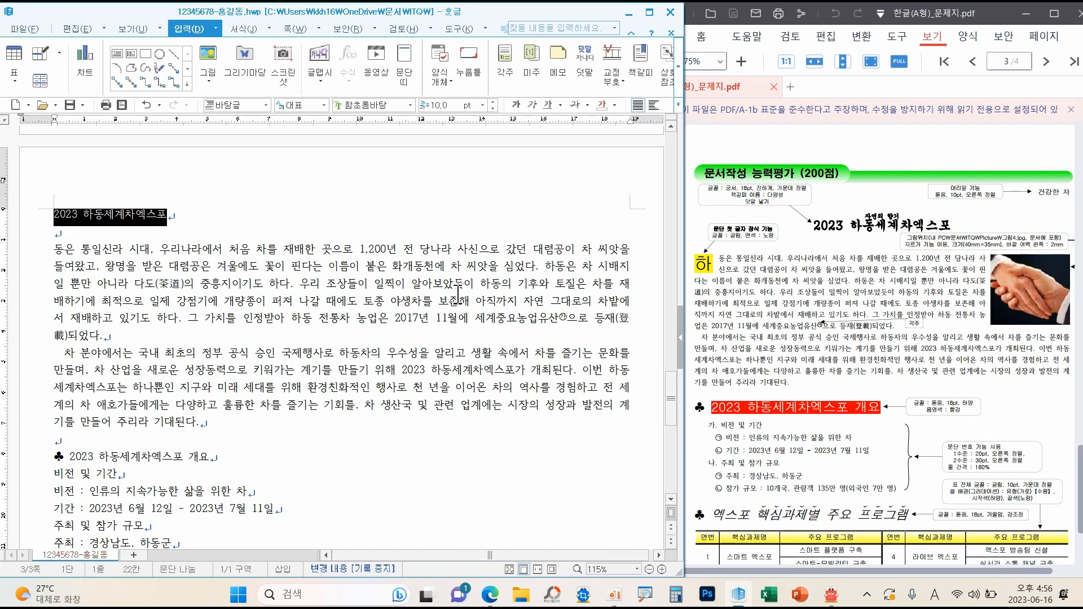
mouse_move(802, 208)
mouse_down()
mouse_move(700, 189)
mouse_move(811, 188)
mouse_up()
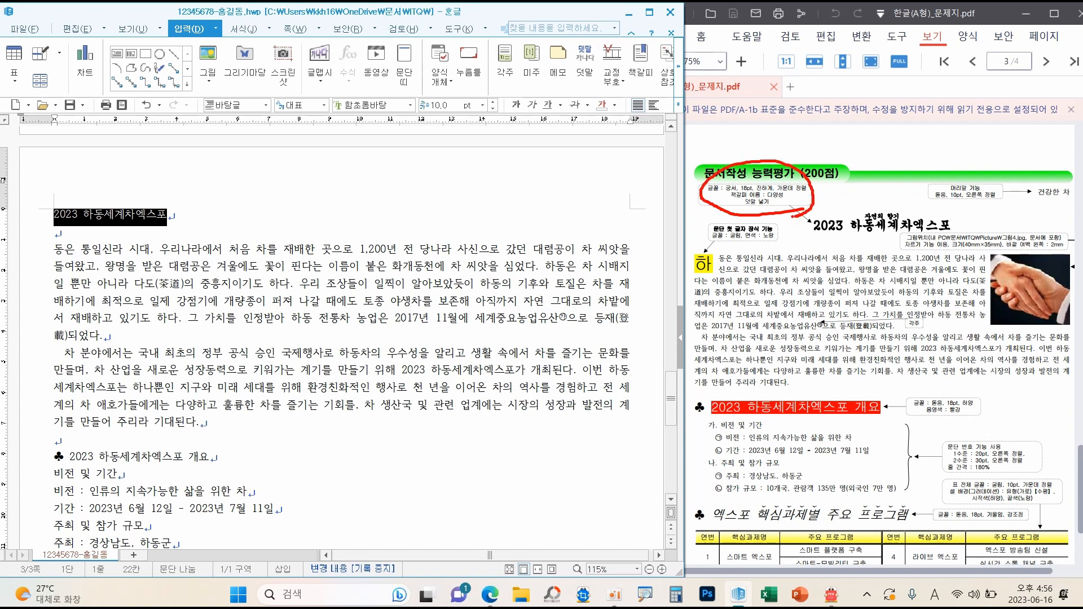
key(Escape)
click(410, 106)
drag(502, 229, 496, 100)
click(418, 158)
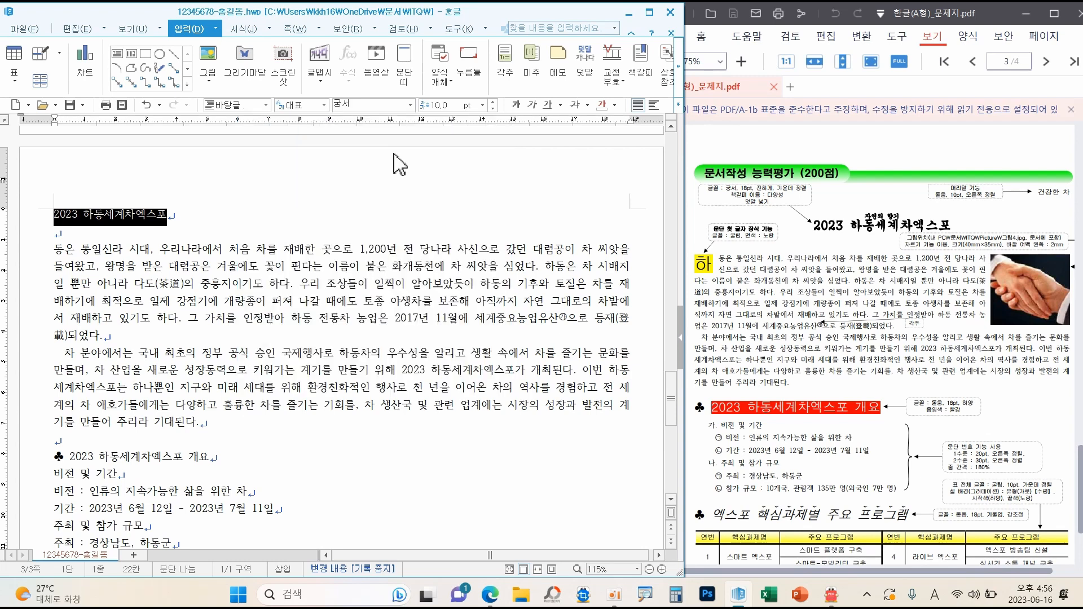
Make the page 3 title 18 pt, bold and centre-aligned
click(483, 106)
click(446, 229)
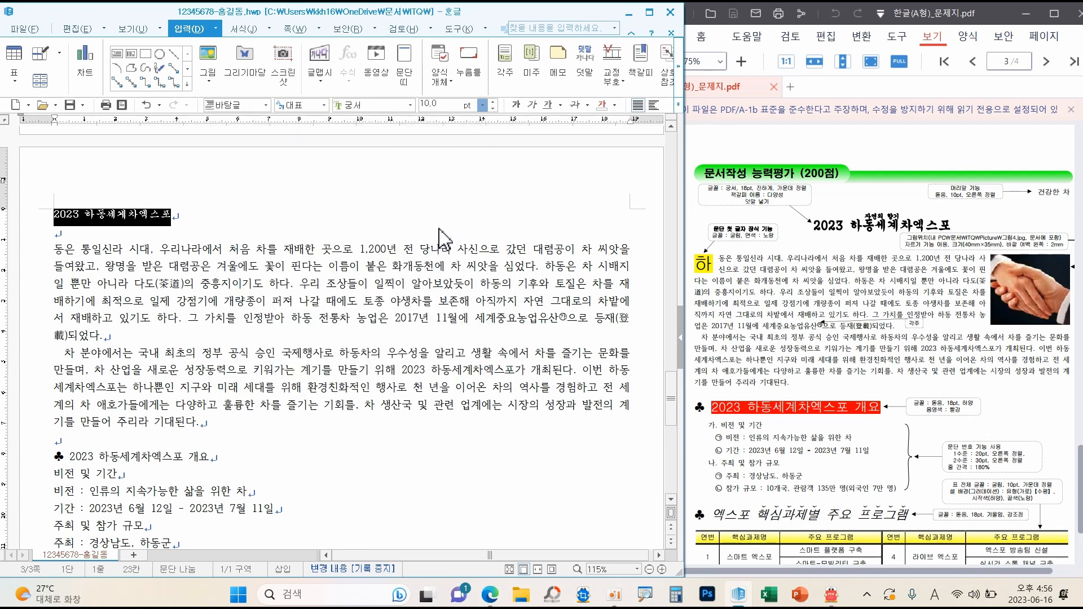
click(516, 106)
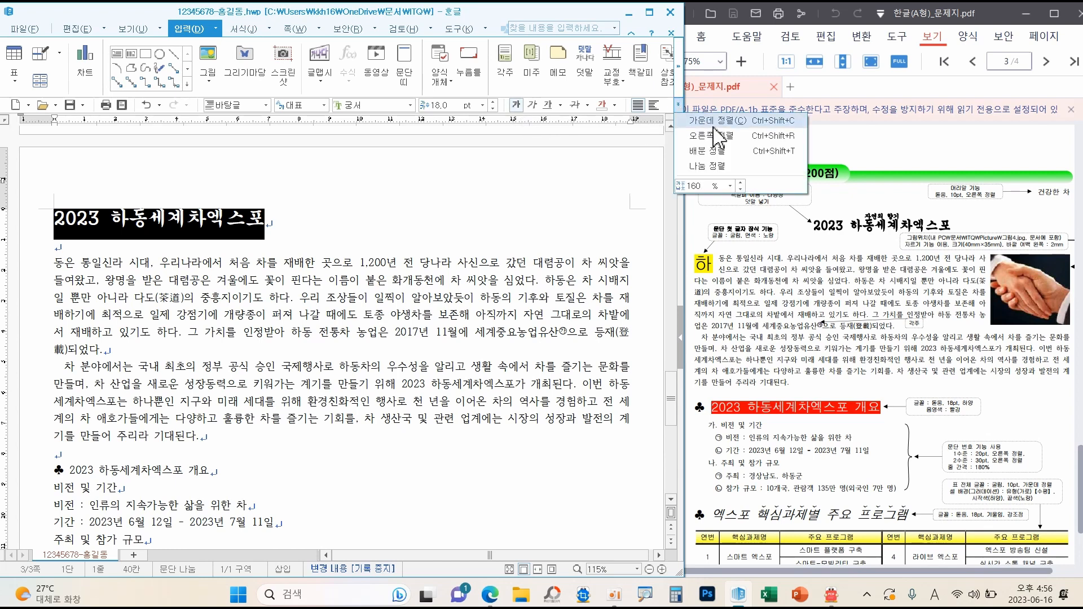
key(ctrl+shift+c)
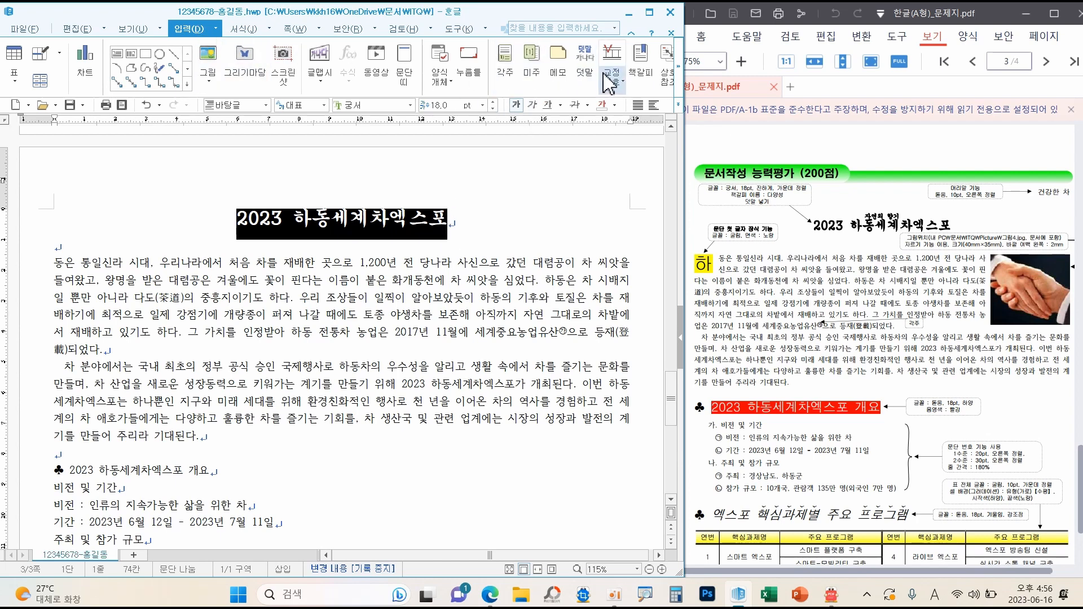
Add the 덧말 자연의 향기 above the title 2023 하동세계차엑스포
click(587, 62)
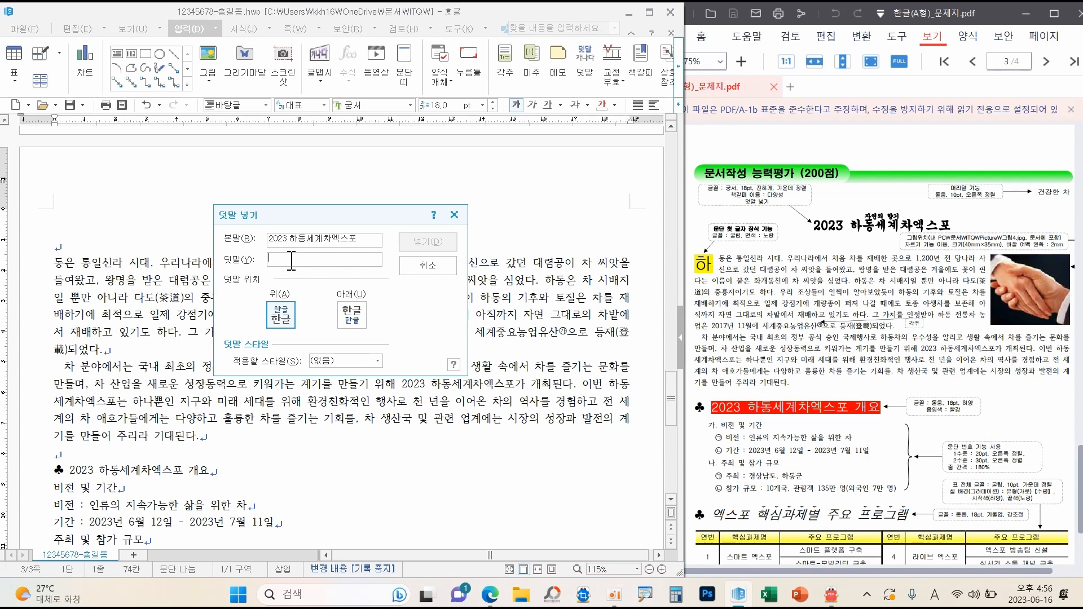
text(자연의 향기)
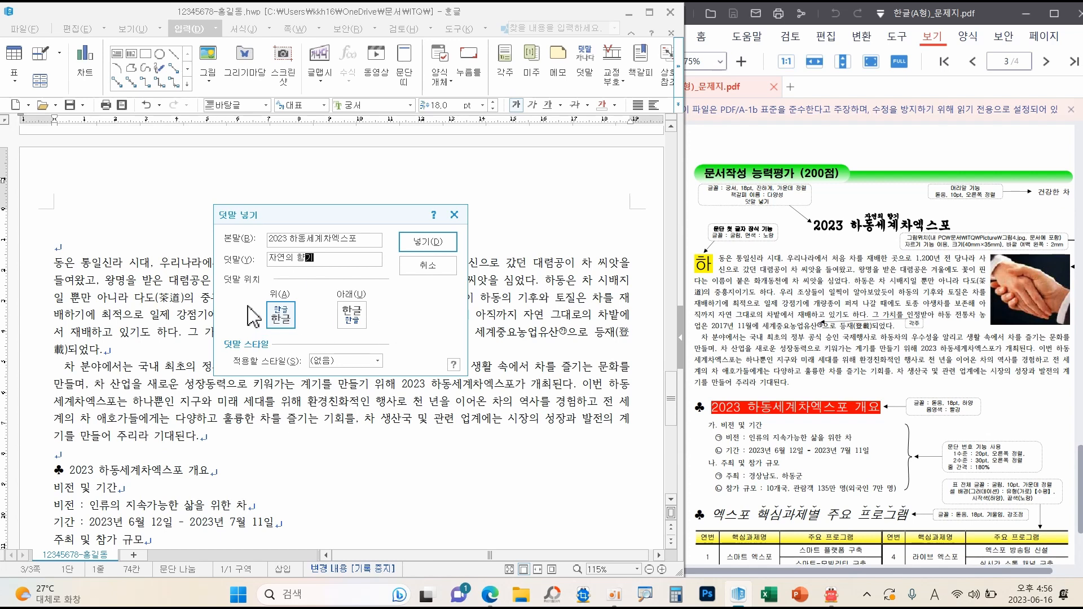
click(427, 241)
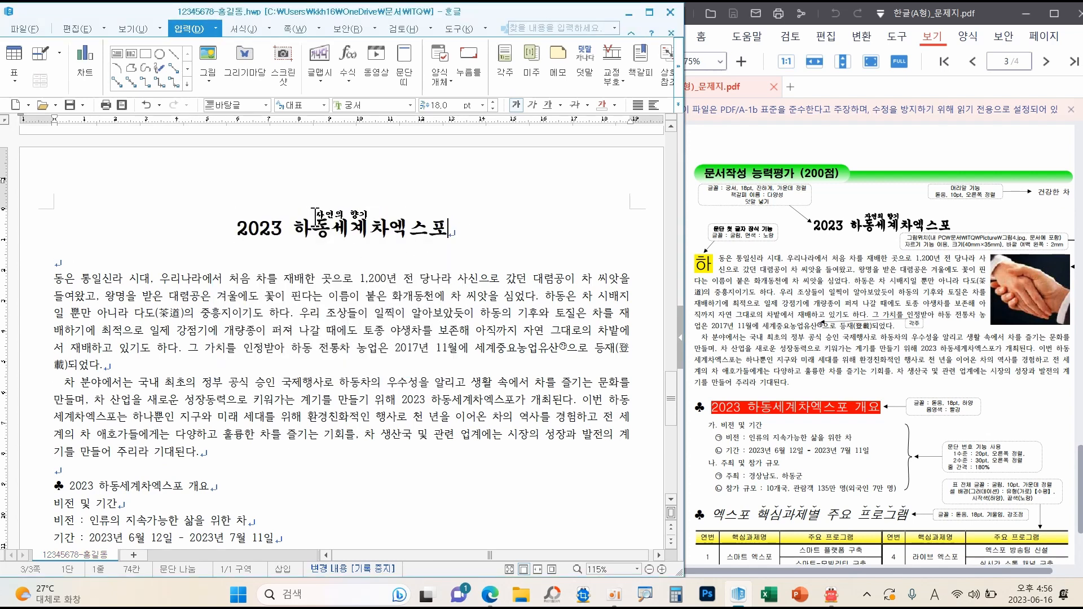
Insert a bookmark named 다양성 at the beginning of the page 3 title
click(240, 210)
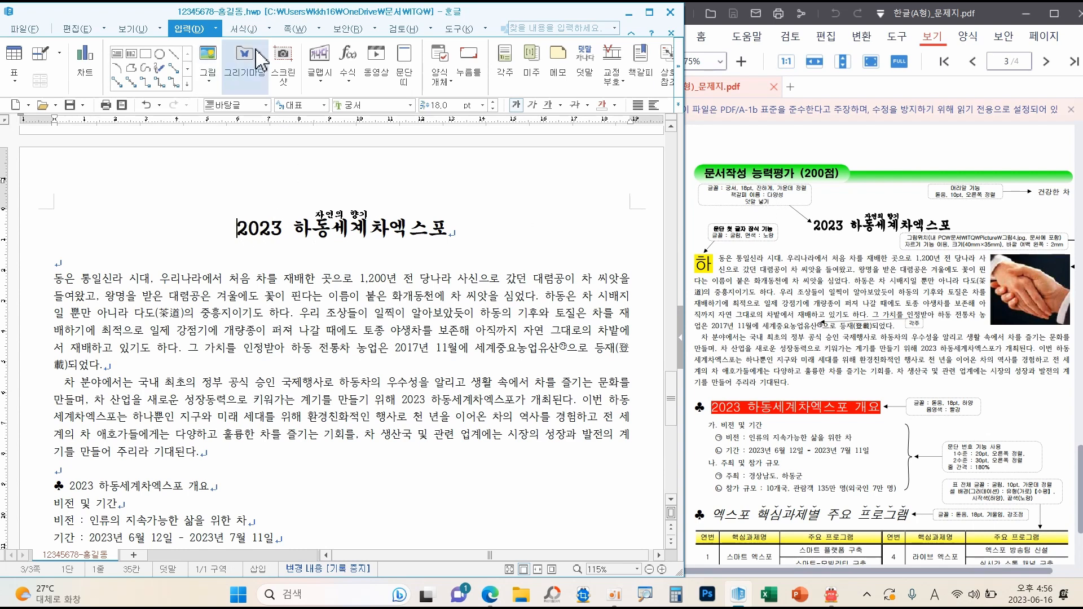
click(679, 66)
click(547, 66)
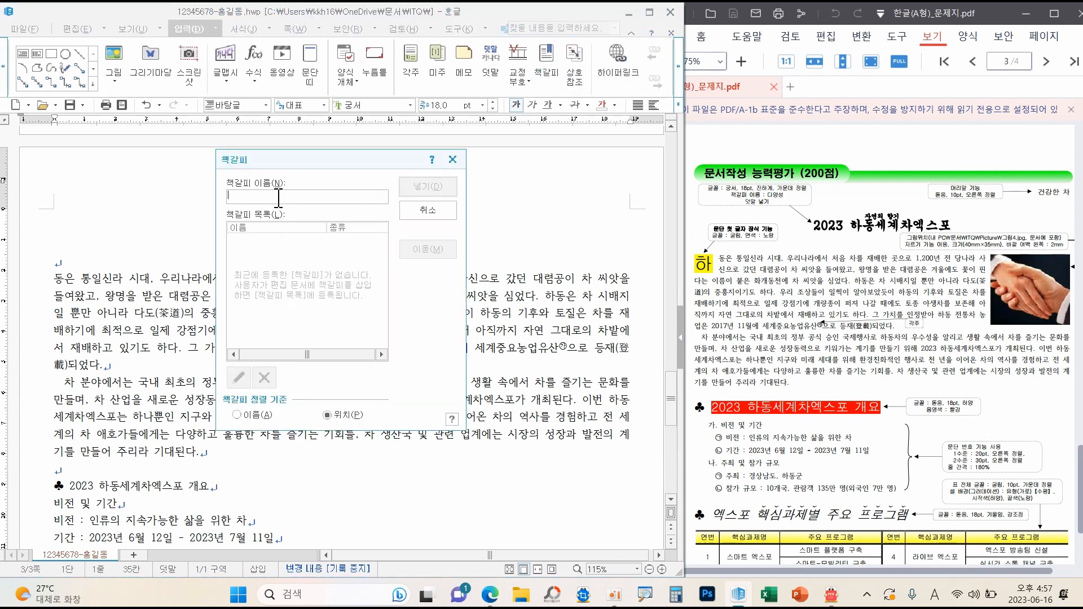
text(ㄷ)
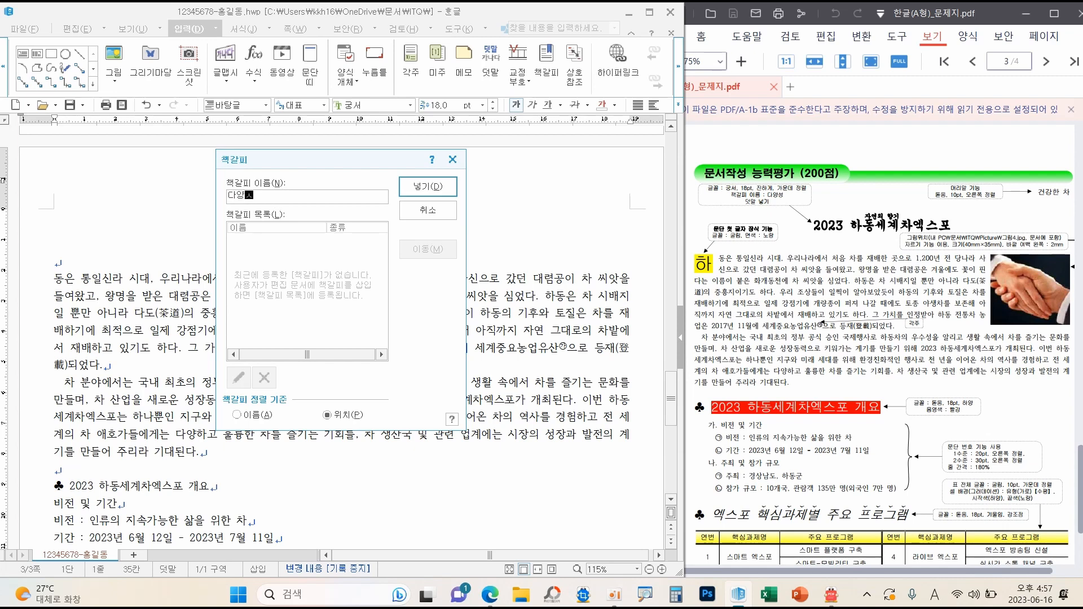
text(양성)
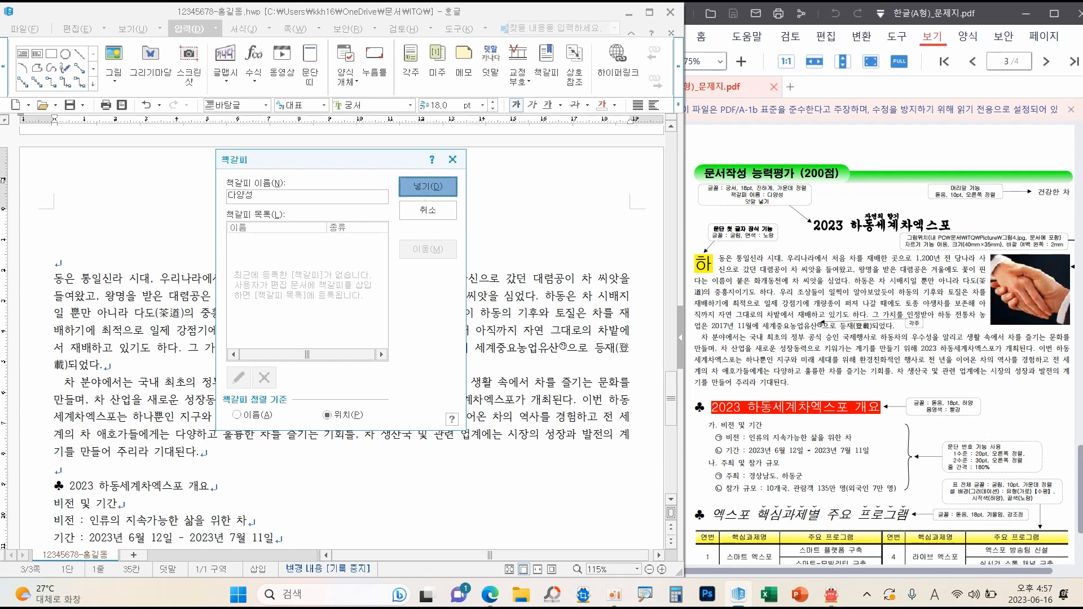
click(414, 190)
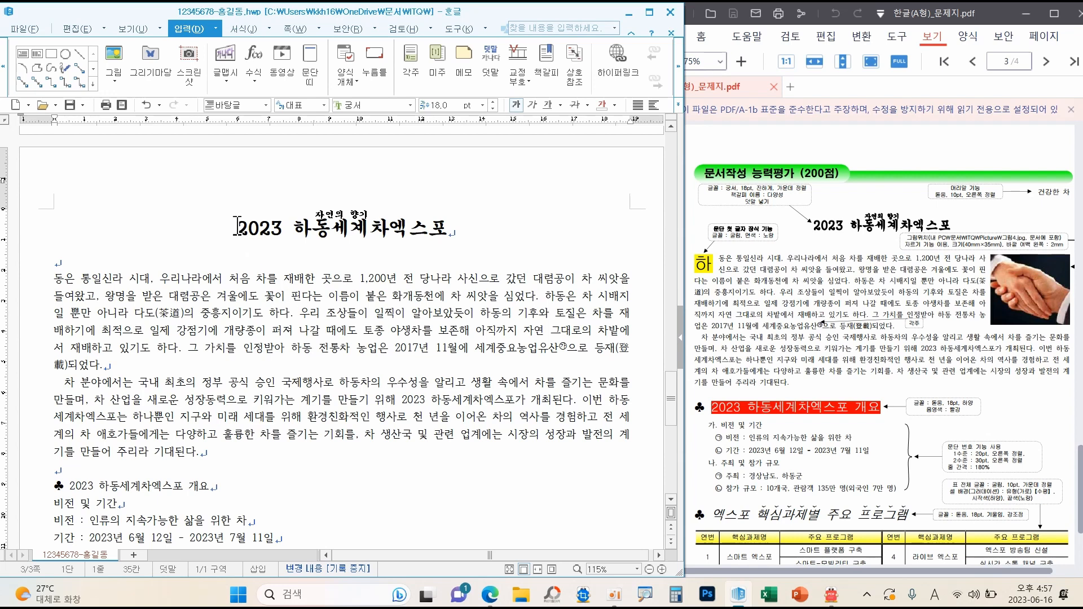
drag(239, 231, 443, 236)
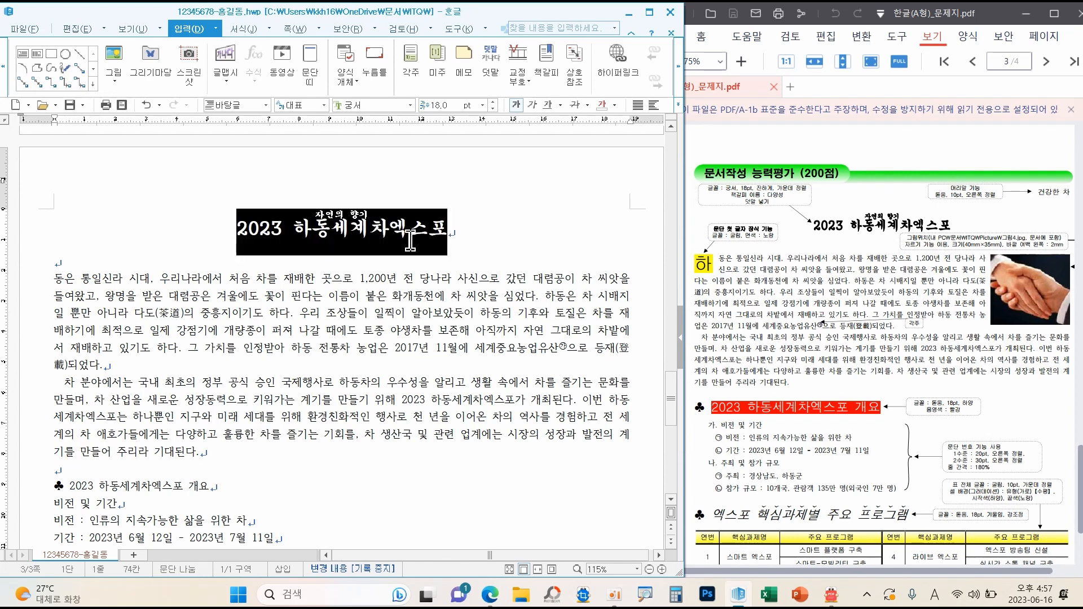
click(237, 232)
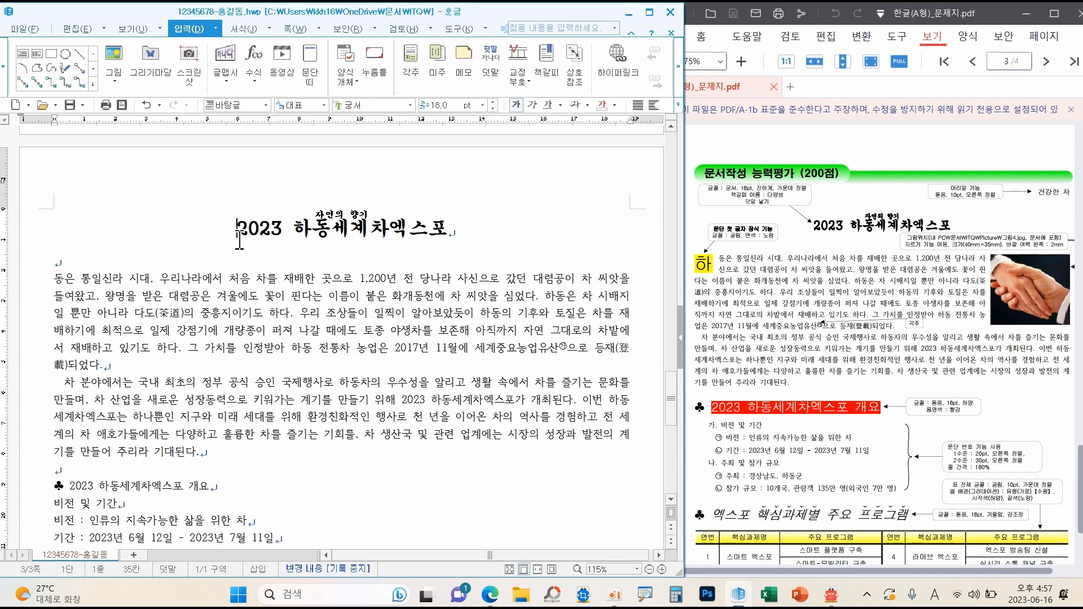
click(230, 235)
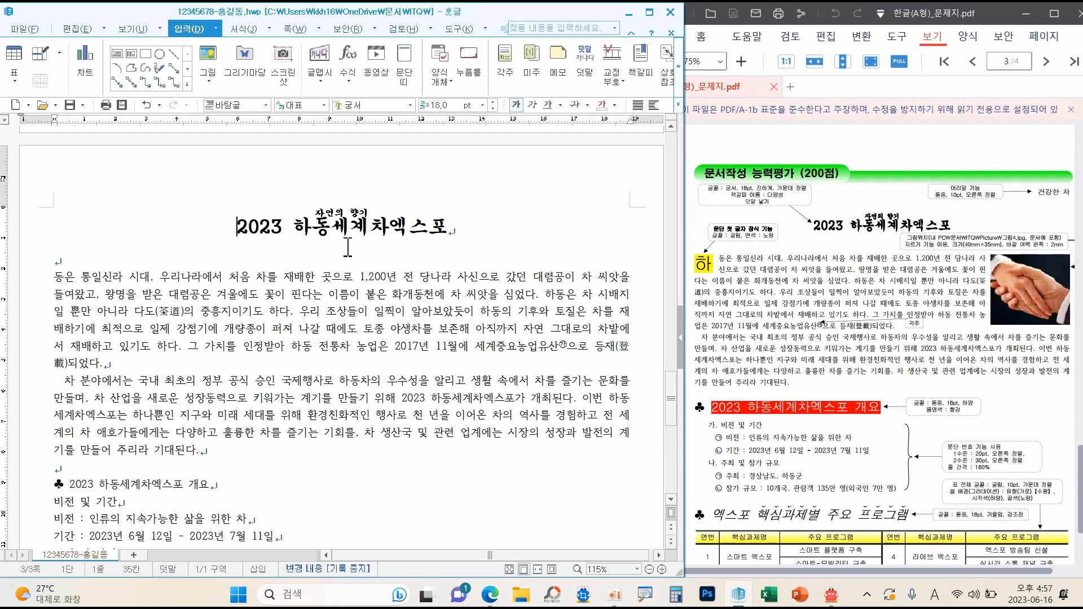
Add a hyperlink to the ABC주식회사 logo picture on page 2, targeting the bookmark 다양성 in the current document
scroll(803, 299, up, 5)
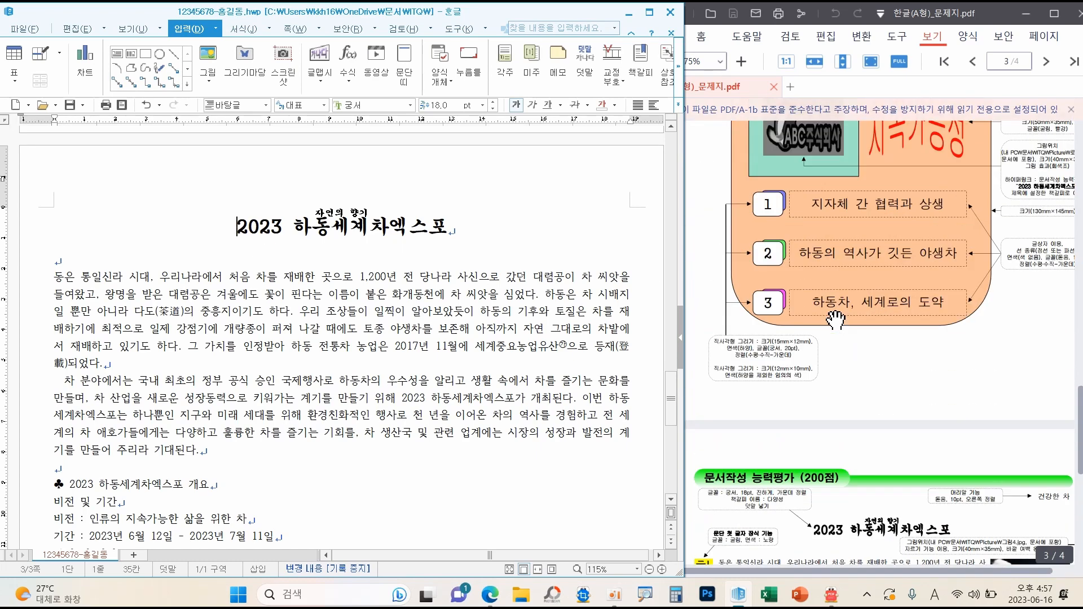
scroll(411, 305, up, 3)
scroll(412, 305, down, 10)
scroll(412, 307, up, 3)
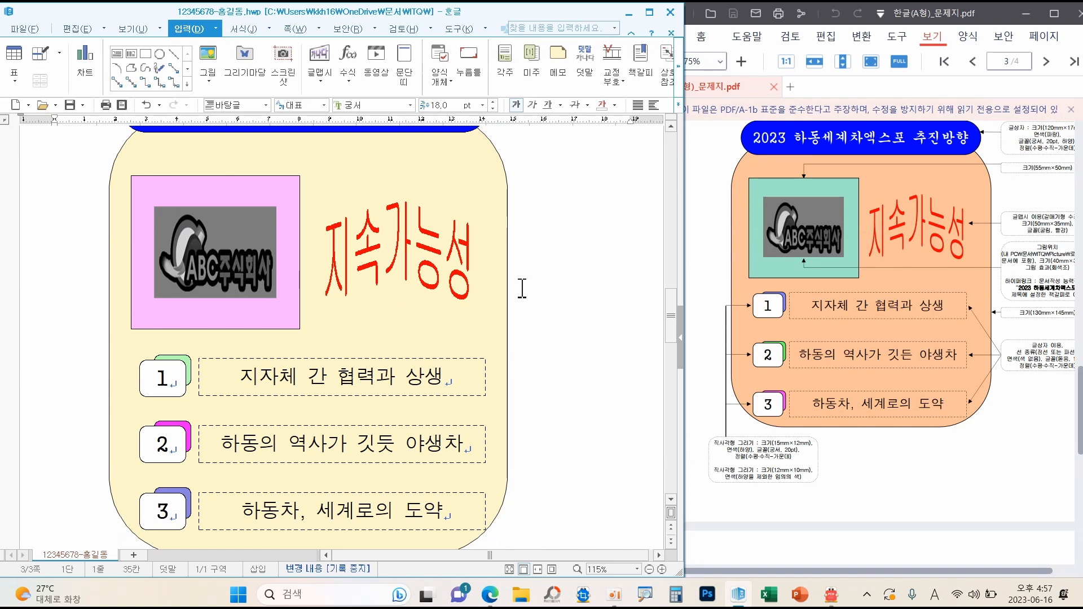
mouse_move(802, 241)
mouse_down()
mouse_move(992, 290)
mouse_move(1041, 283)
mouse_up()
click(210, 251)
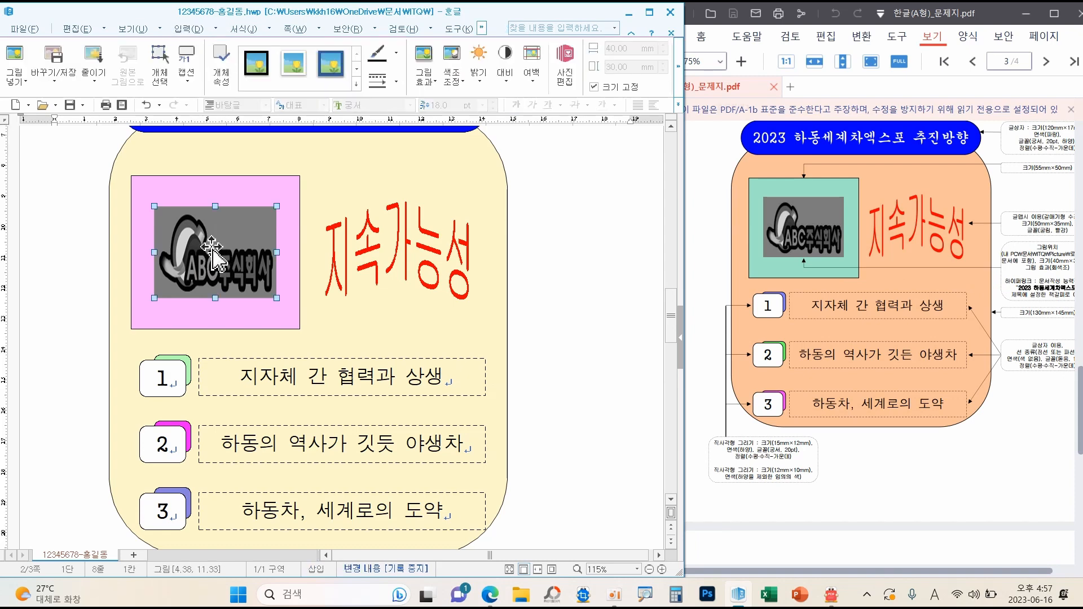
click(192, 28)
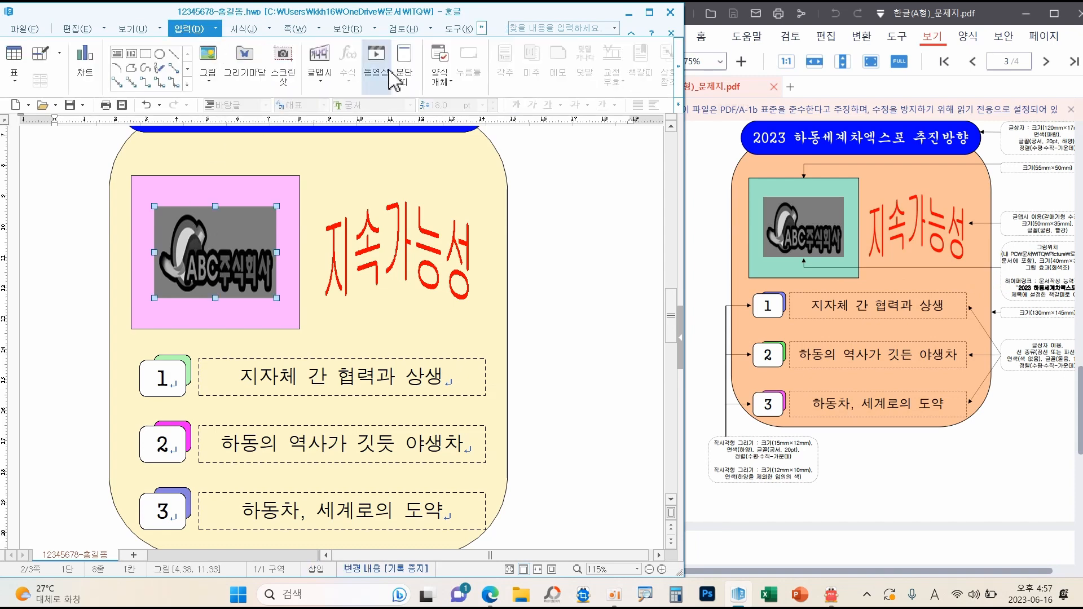
click(679, 66)
click(619, 67)
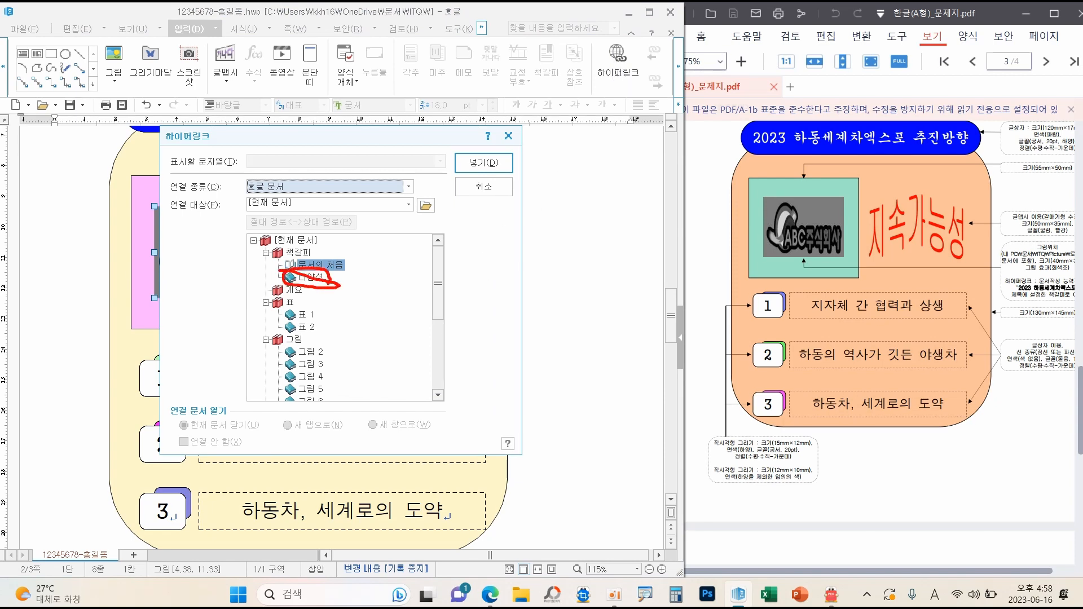
click(314, 277)
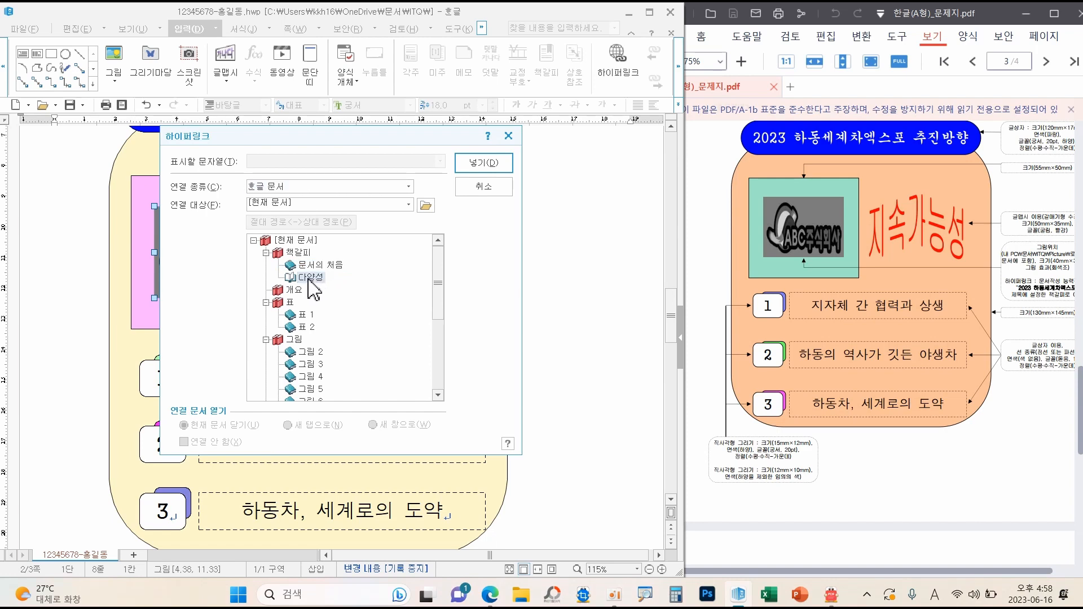
click(473, 164)
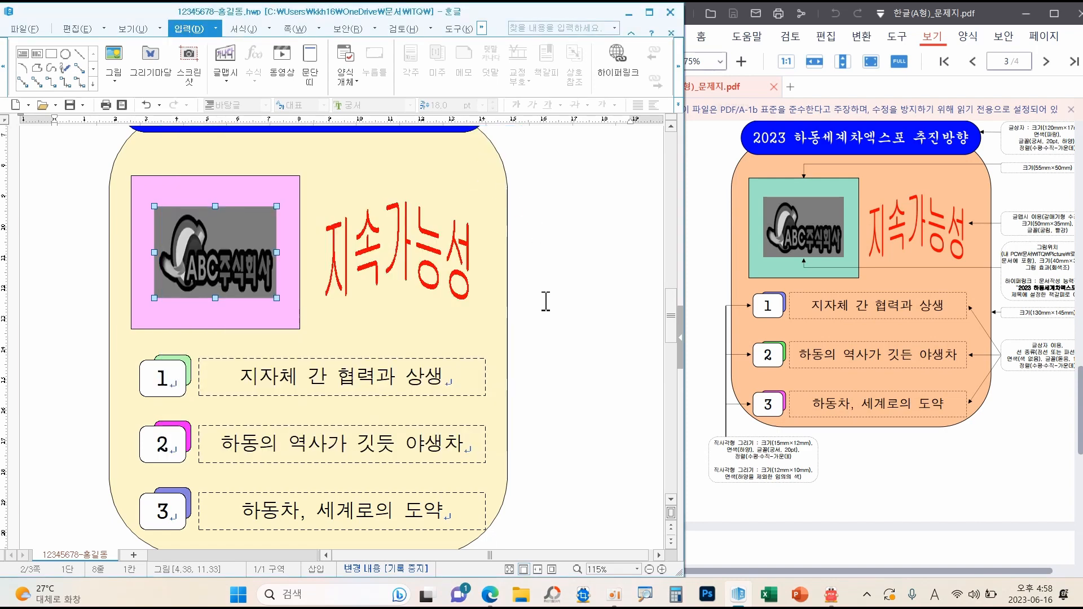
Follow the logo picture's hyperlink to check its target and bring up the matching page of the sample
scroll(547, 302, up, 3)
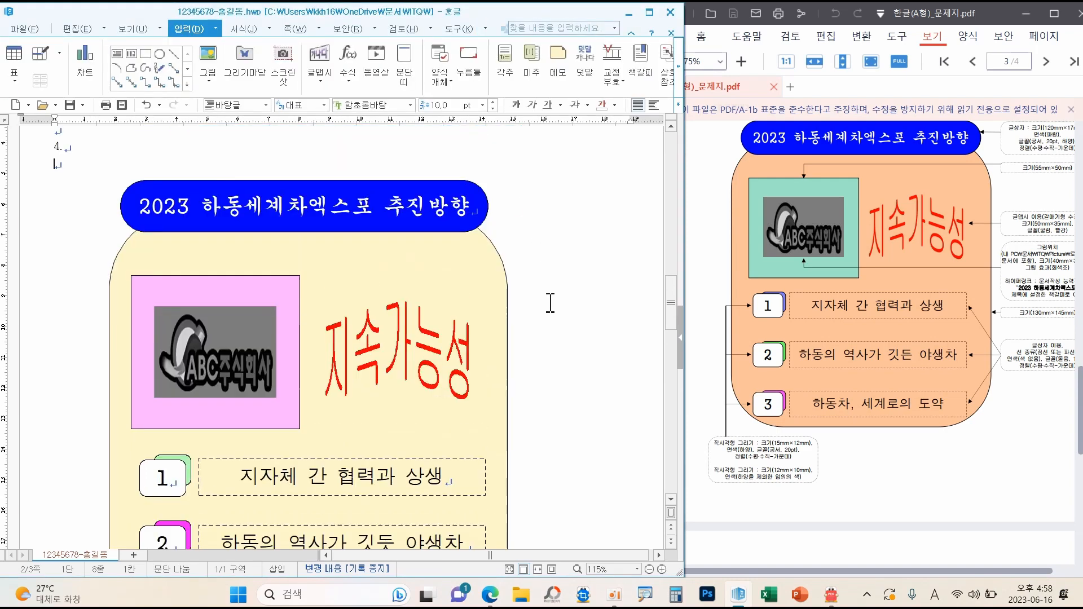
click(225, 366)
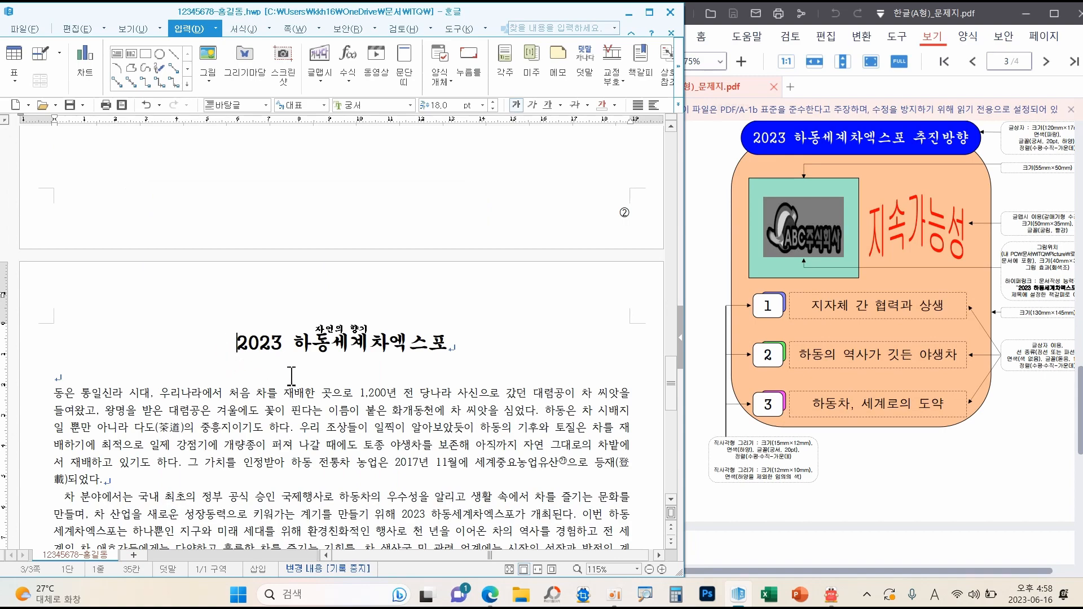
scroll(841, 368, down, 8)
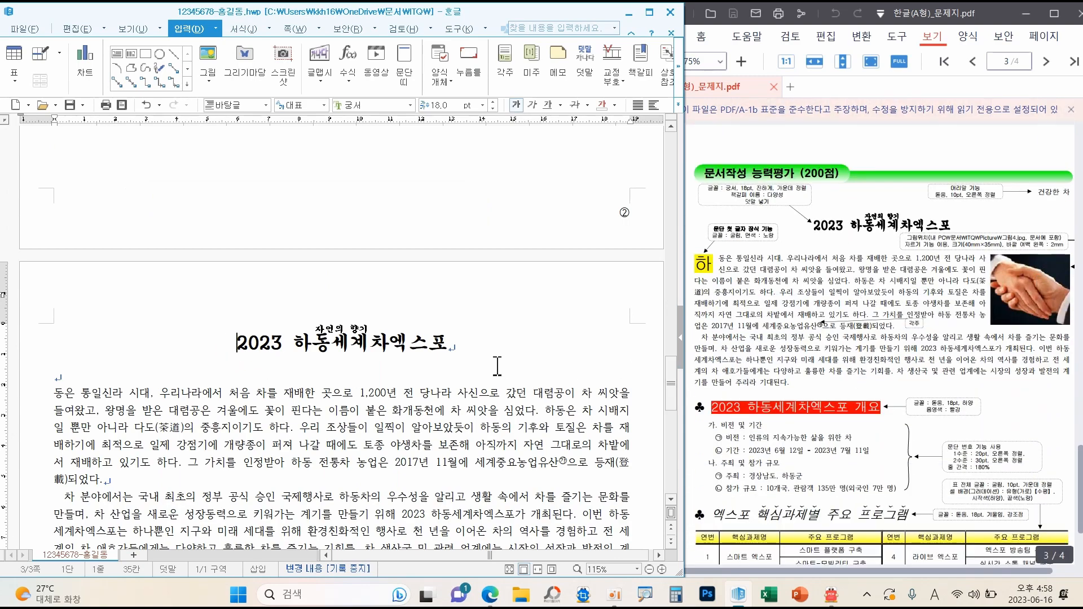
scroll(502, 367, down, 4)
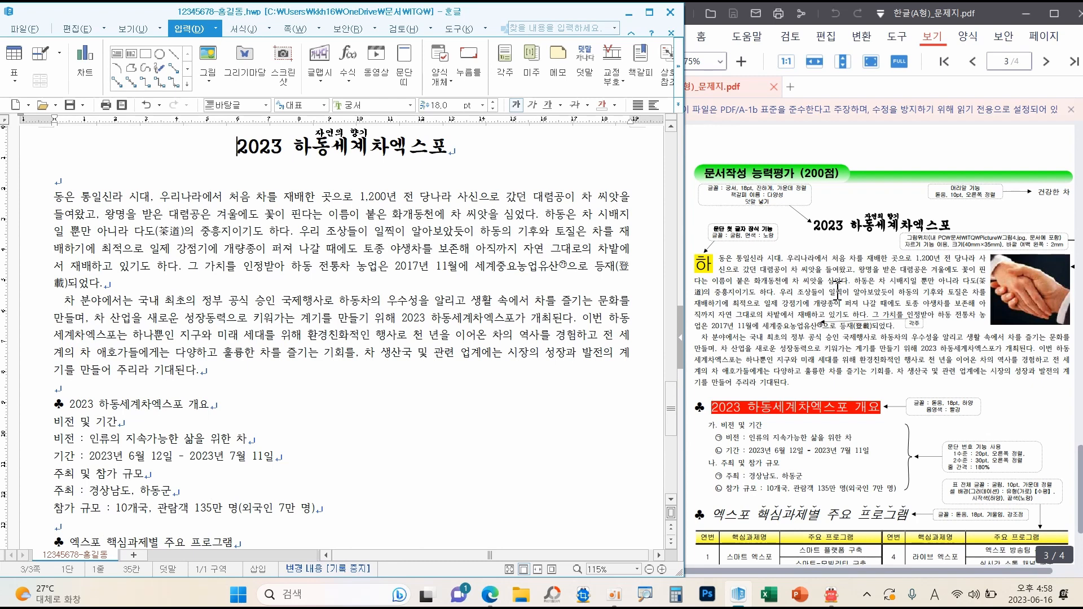
Create a 머리말 for both pages (양 쪽) from page 3, containing the text 건강한 차
scroll(450, 255, up, 1)
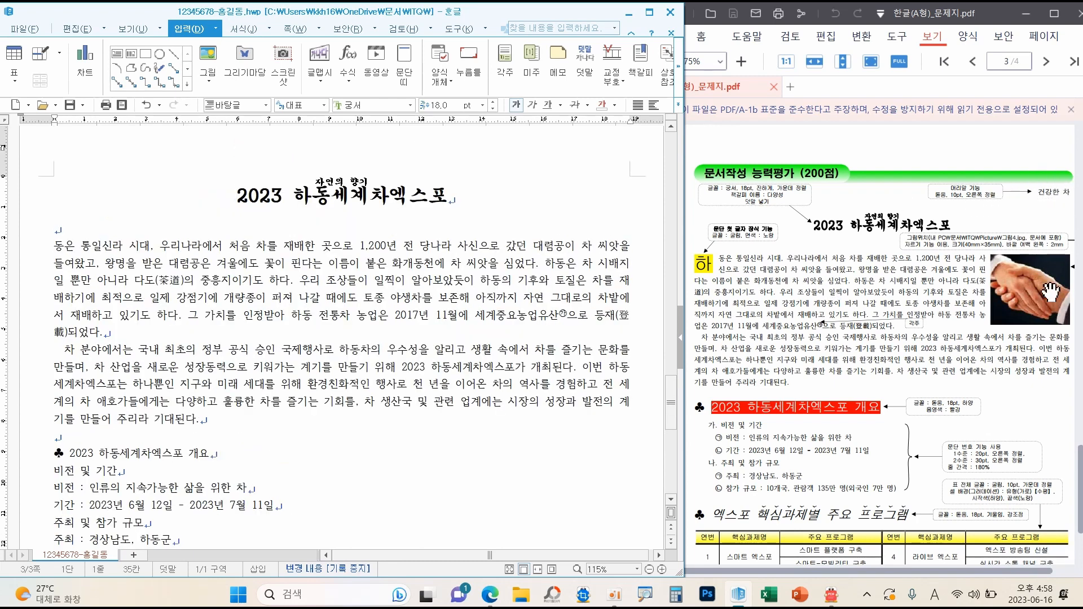
scroll(1023, 367, down, 3)
scroll(1007, 510, down, 2)
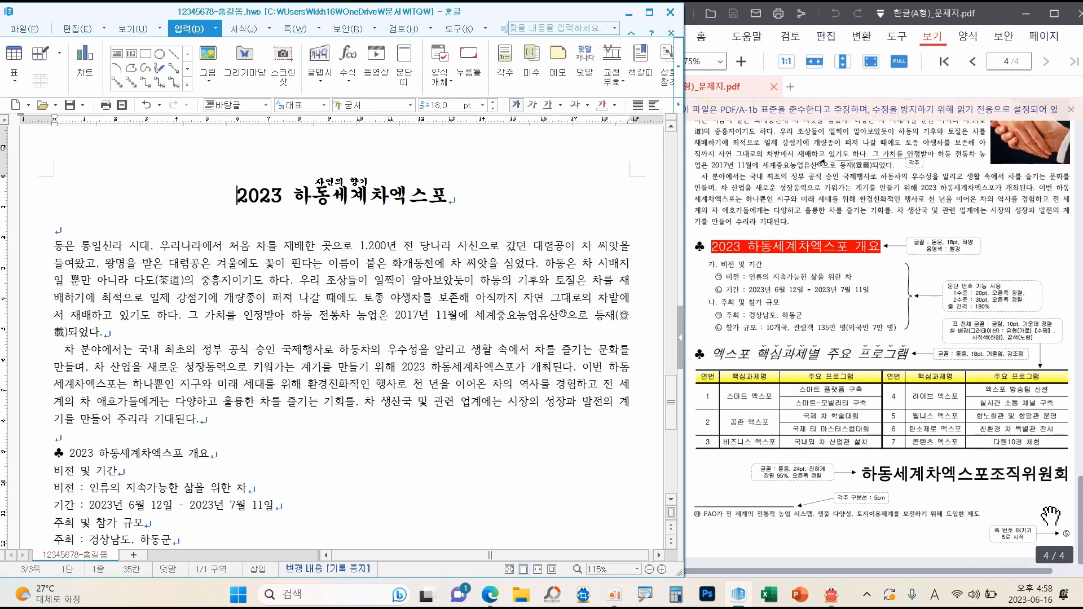
scroll(1008, 481, up, 3)
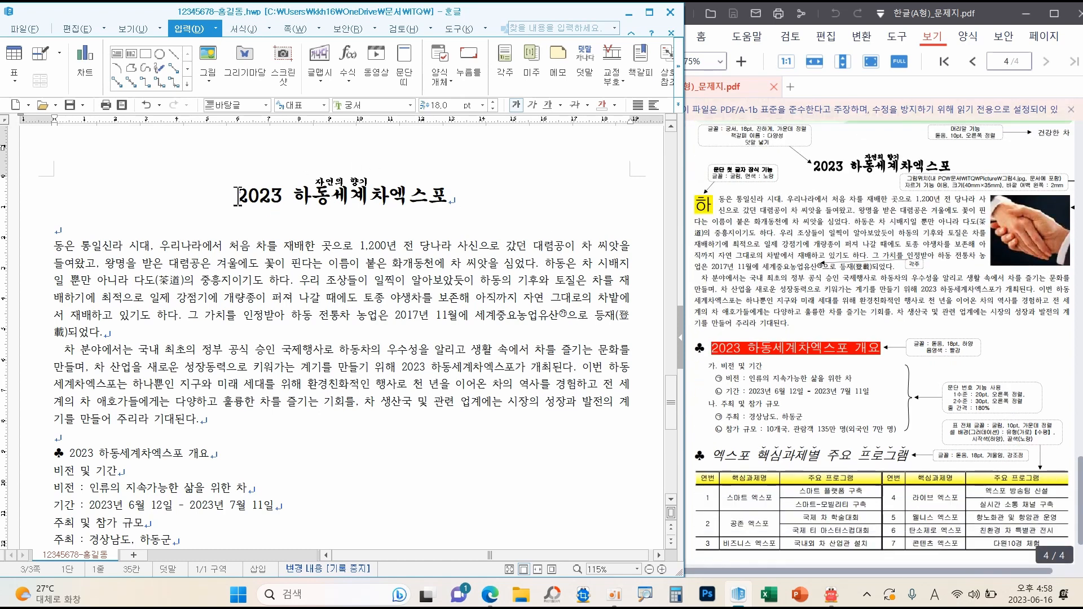
click(295, 29)
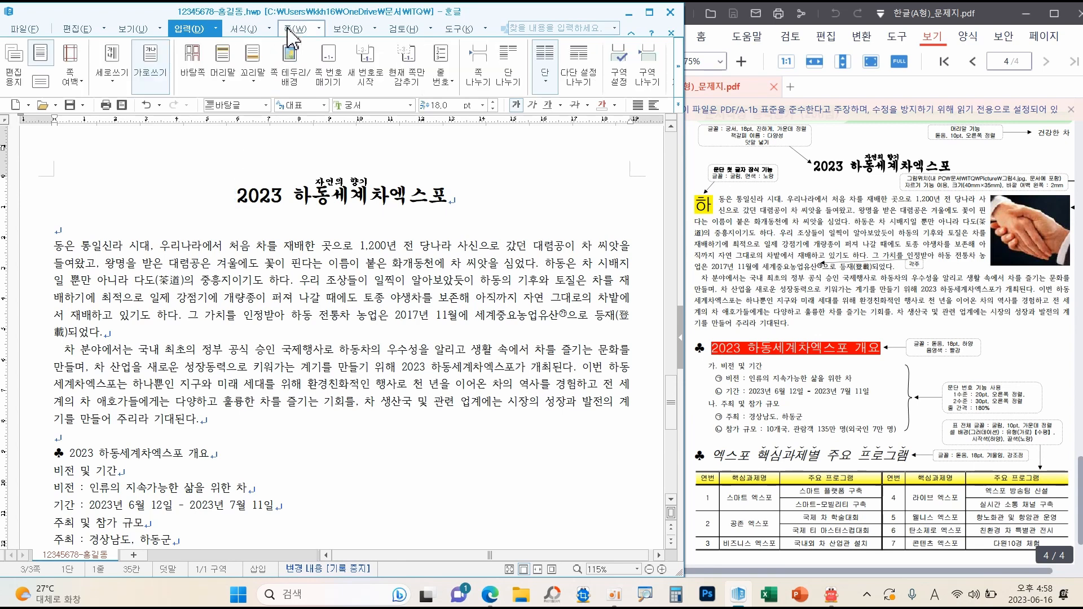
click(219, 82)
click(244, 138)
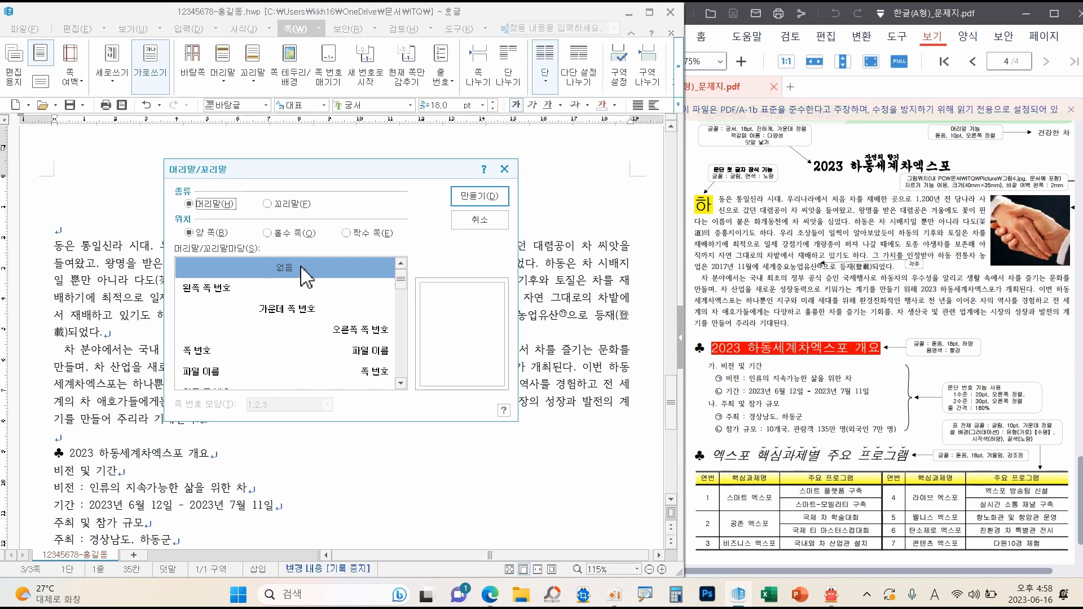
click(464, 215)
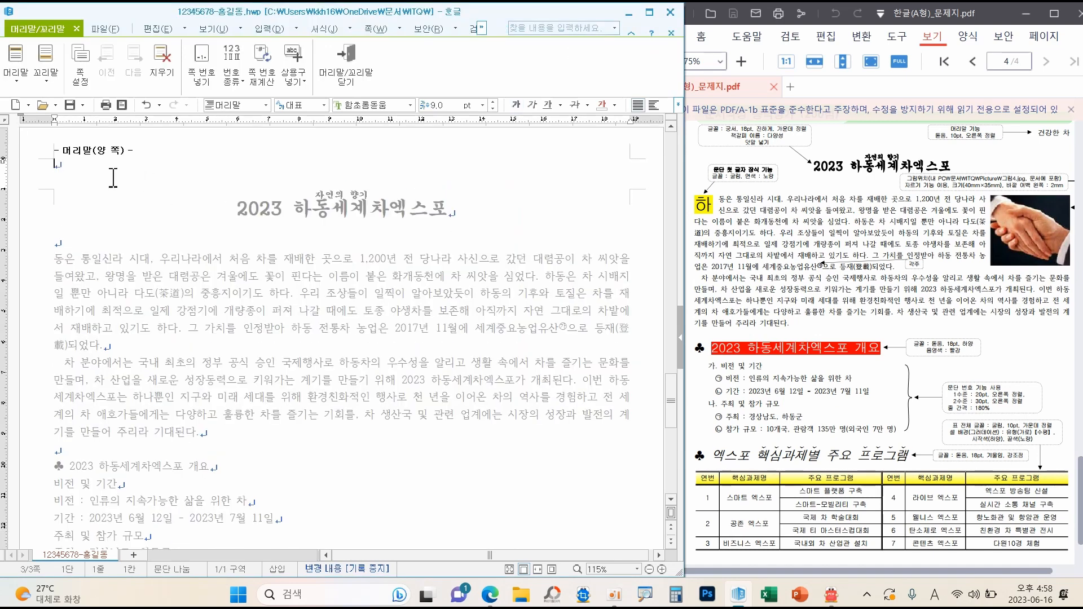
text(건강한 차)
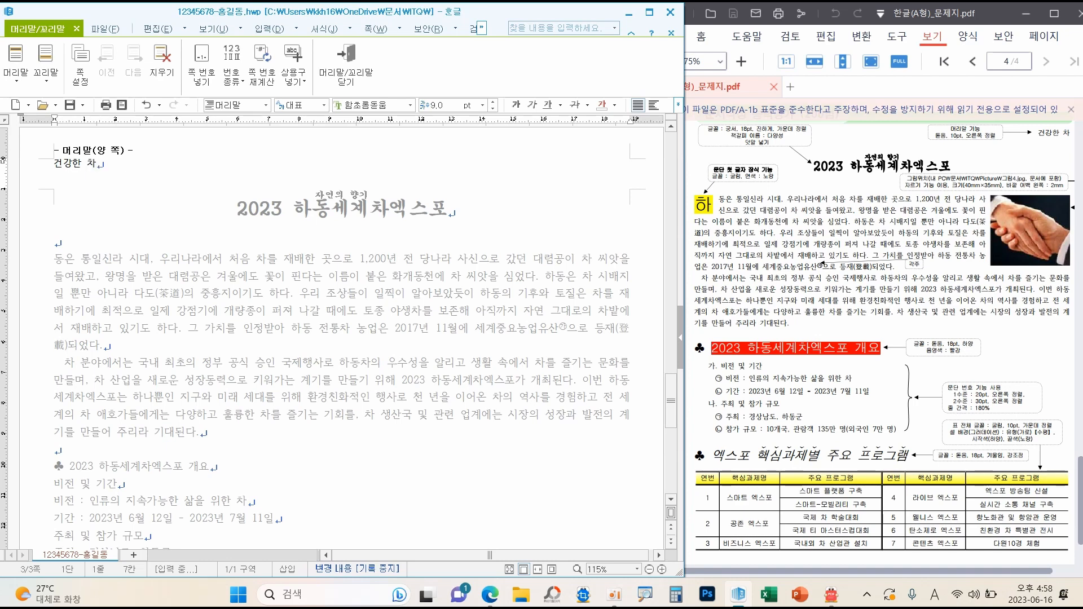
Set the header text 건강한 차 to the 돋움 font at 10 pt
key(shift+Home)
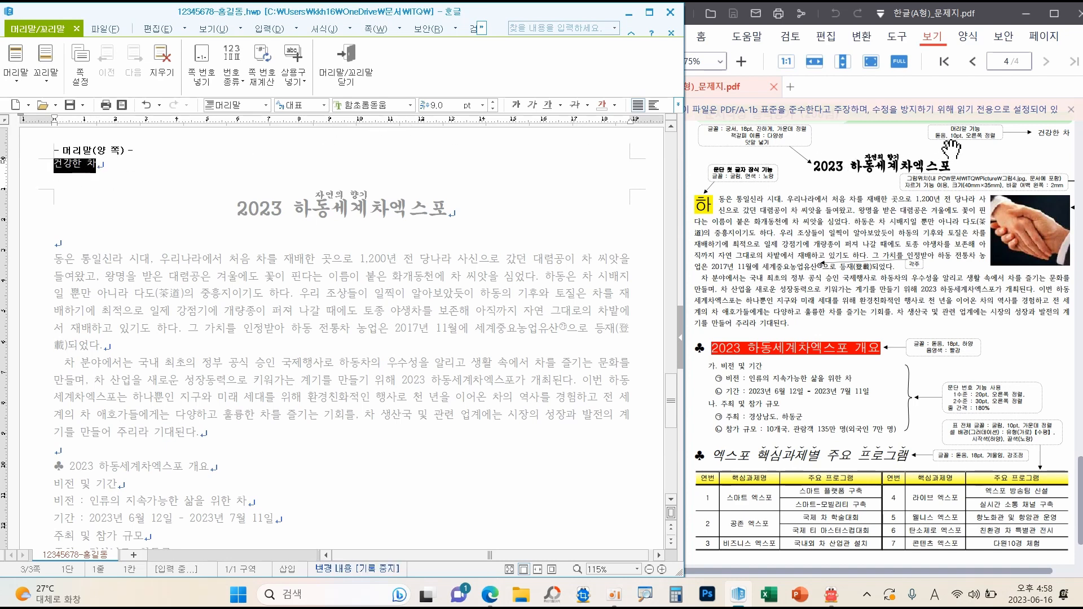
mouse_move(928, 130)
mouse_down()
mouse_move(968, 145)
mouse_move(899, 120)
mouse_up()
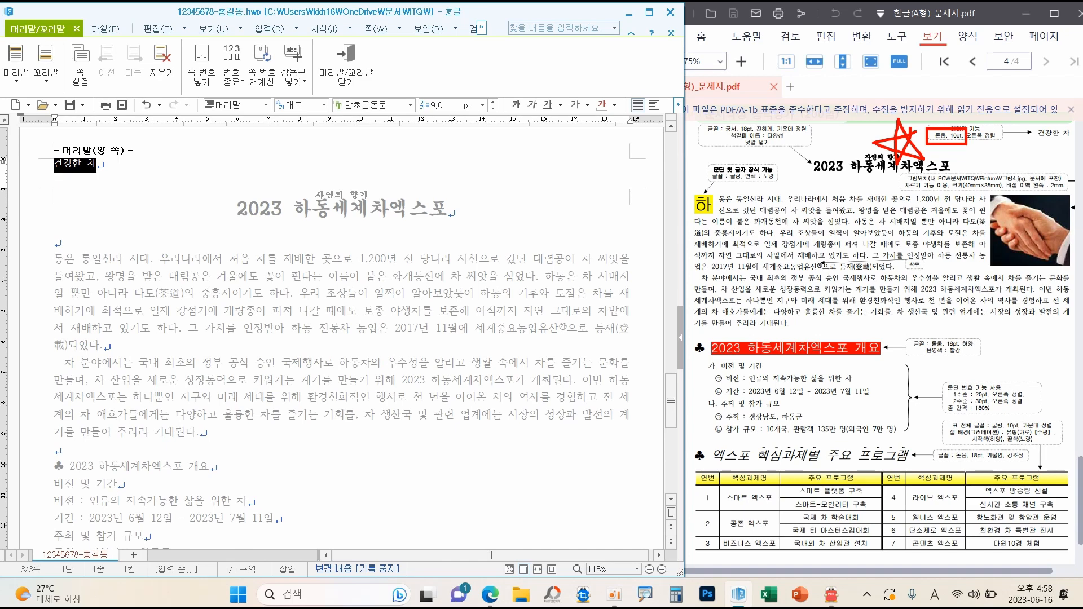
click(411, 105)
drag(503, 223, 505, 124)
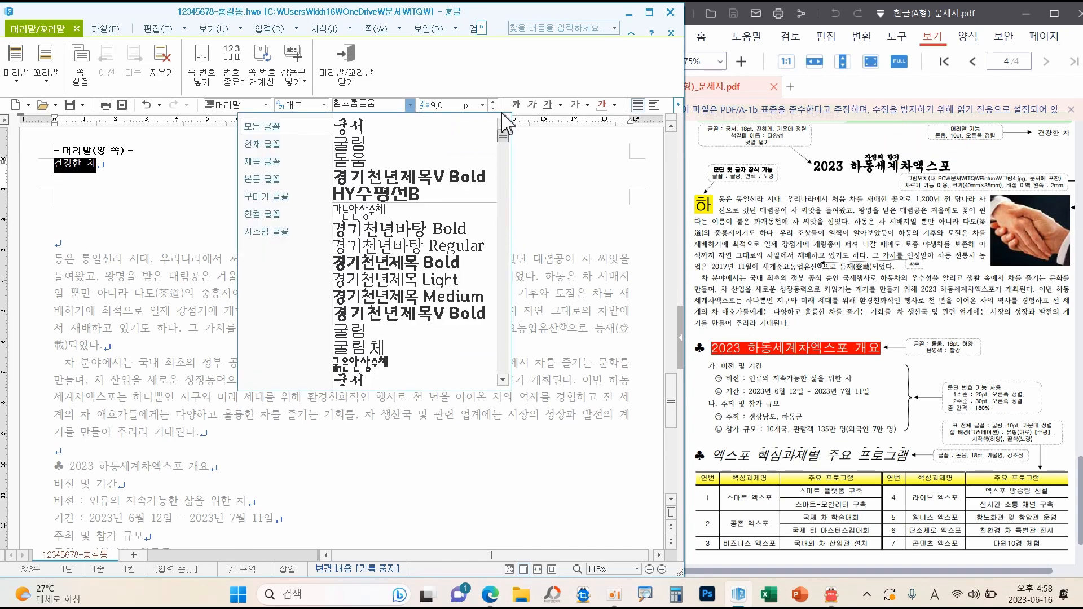
click(483, 137)
click(495, 103)
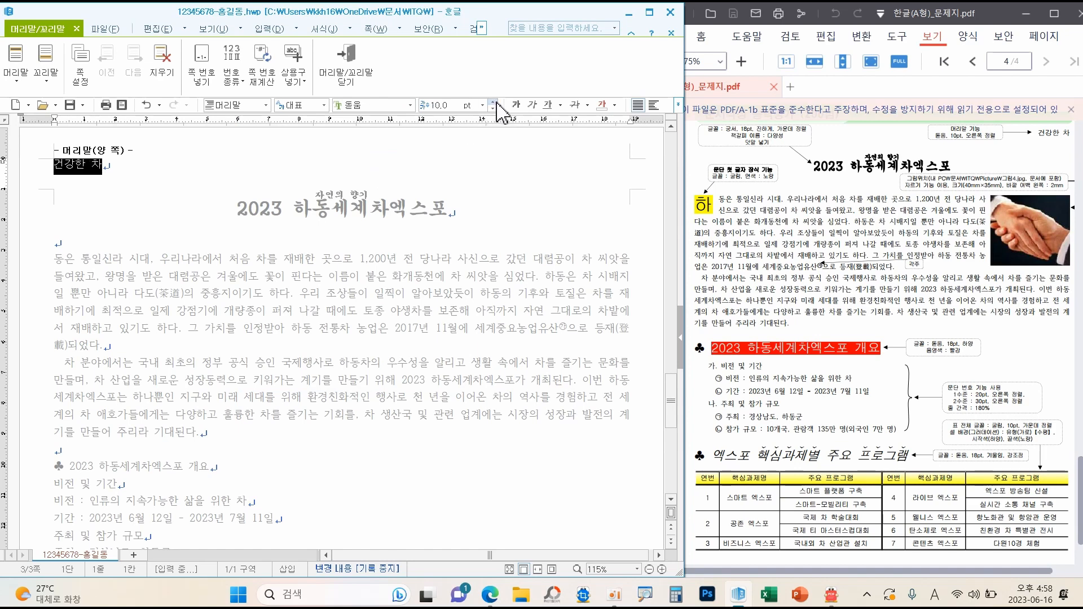
Right-align the header text 건강한 차 and leave header editing
click(678, 105)
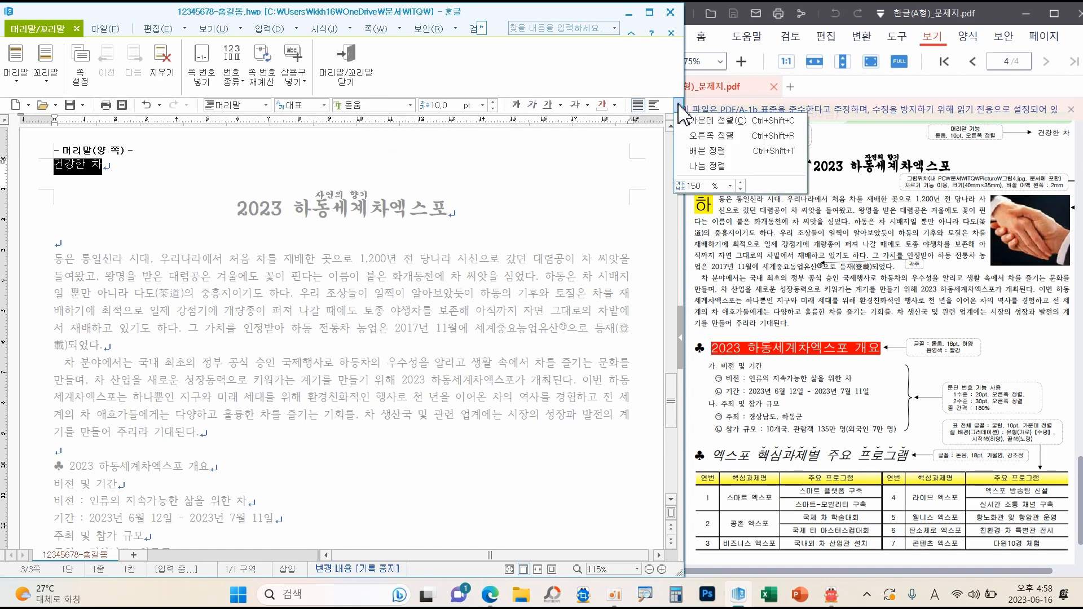
click(712, 135)
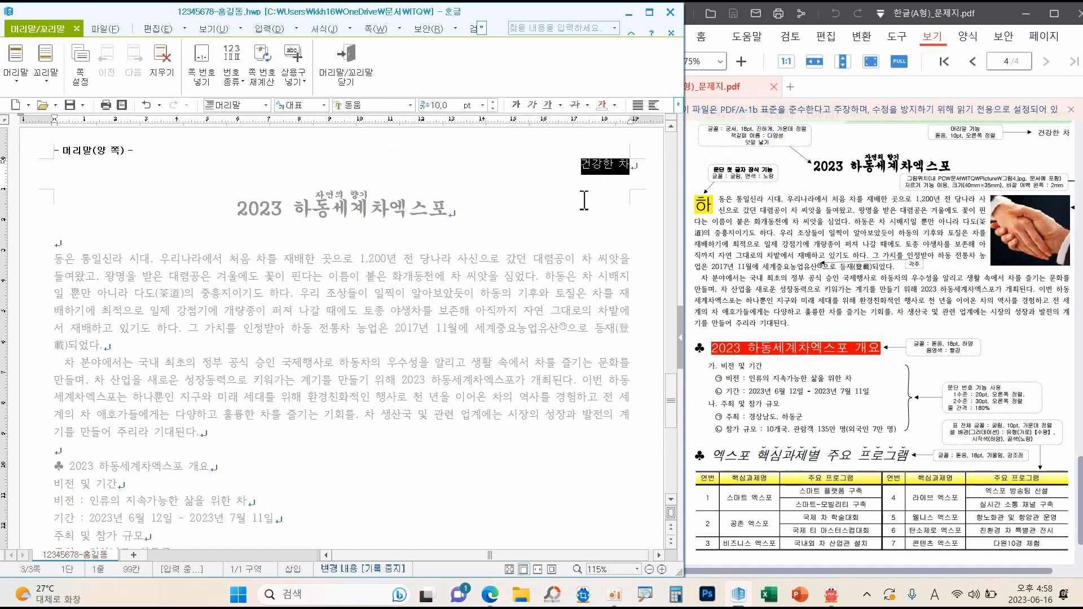
mouse_move(365, 92)
mouse_down()
mouse_move(358, 40)
mouse_move(370, 89)
mouse_up()
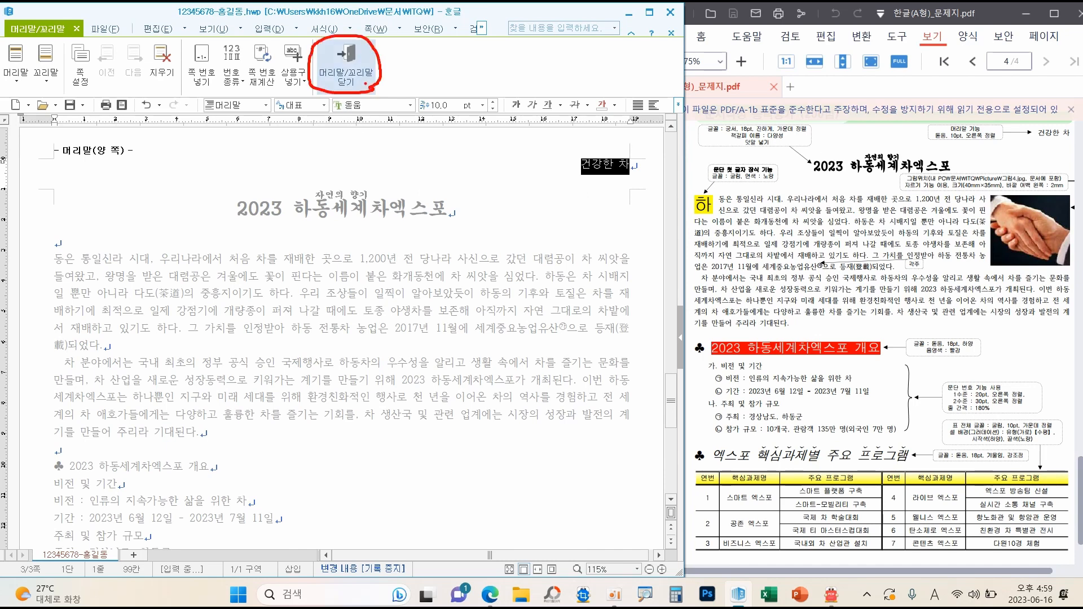
click(345, 62)
Insert page numbering at the lower-right of the page in the ①,②,③ format, without 줄표
scroll(799, 318, down, 3)
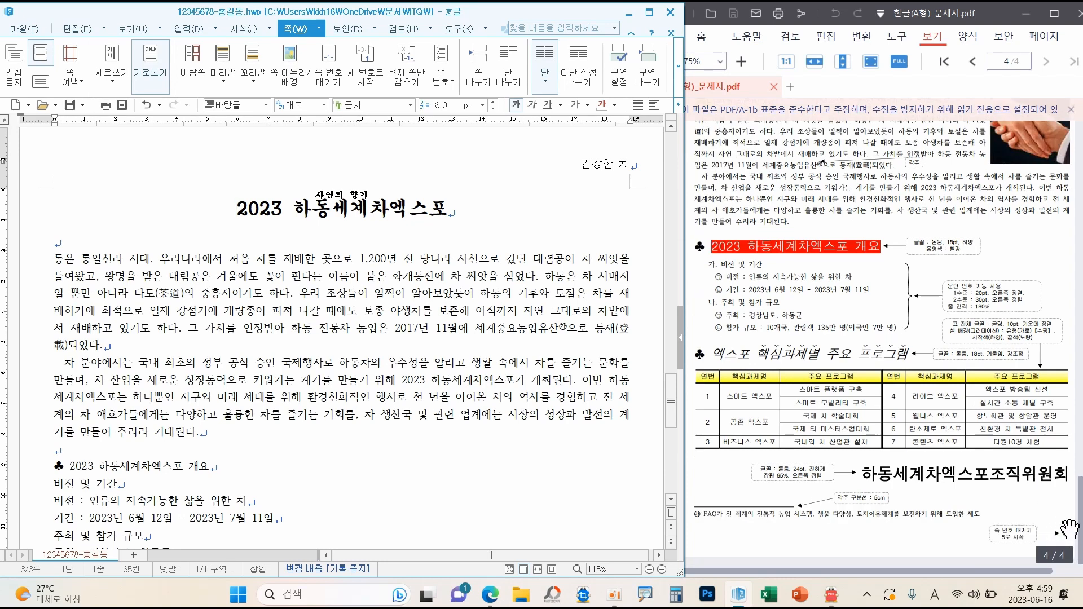
click(329, 71)
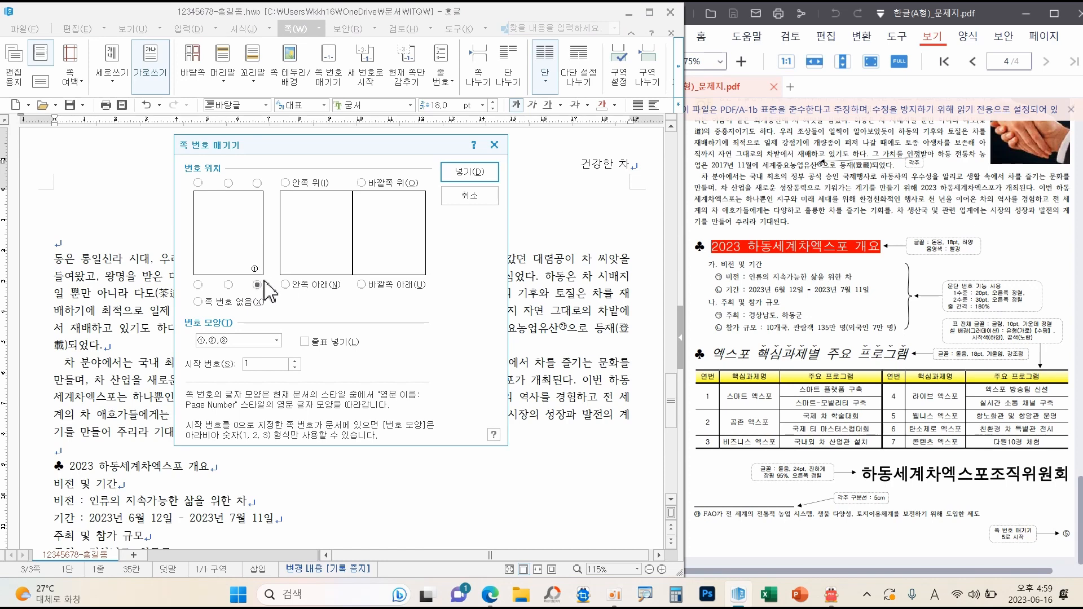
click(305, 345)
mouse_move(176, 319)
mouse_down()
mouse_move(285, 357)
mouse_move(182, 337)
mouse_up()
key(Escape)
click(275, 342)
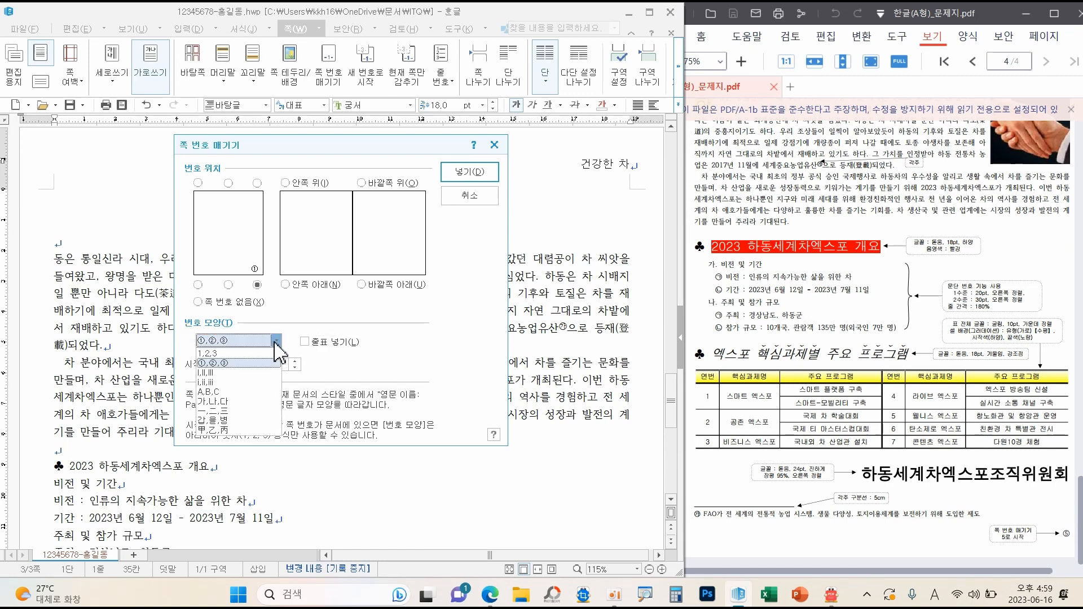
click(226, 364)
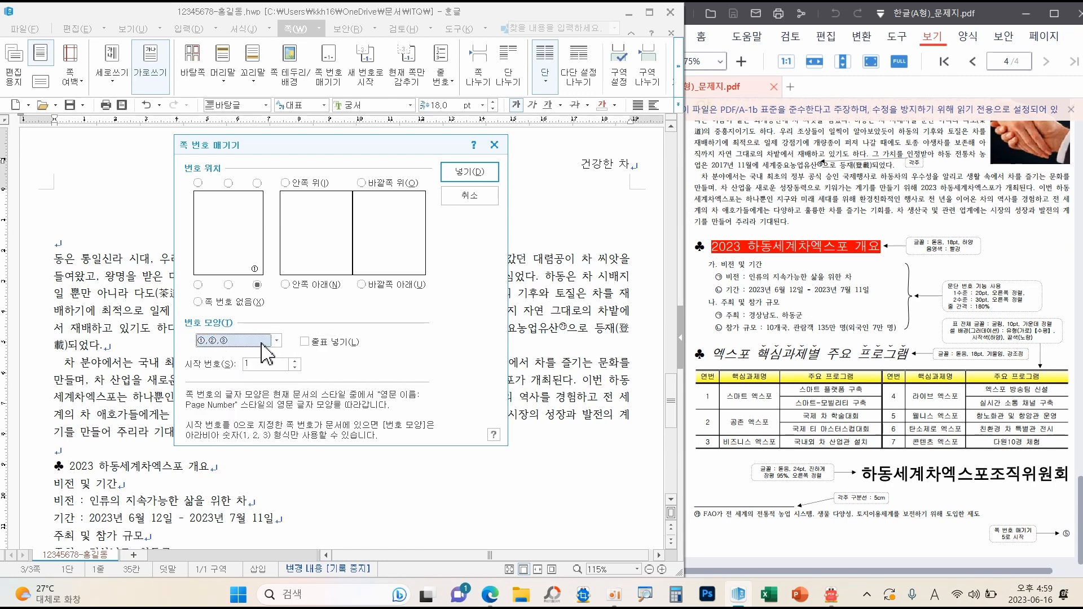
click(477, 174)
scroll(528, 326, down, 6)
scroll(527, 326, down, 4)
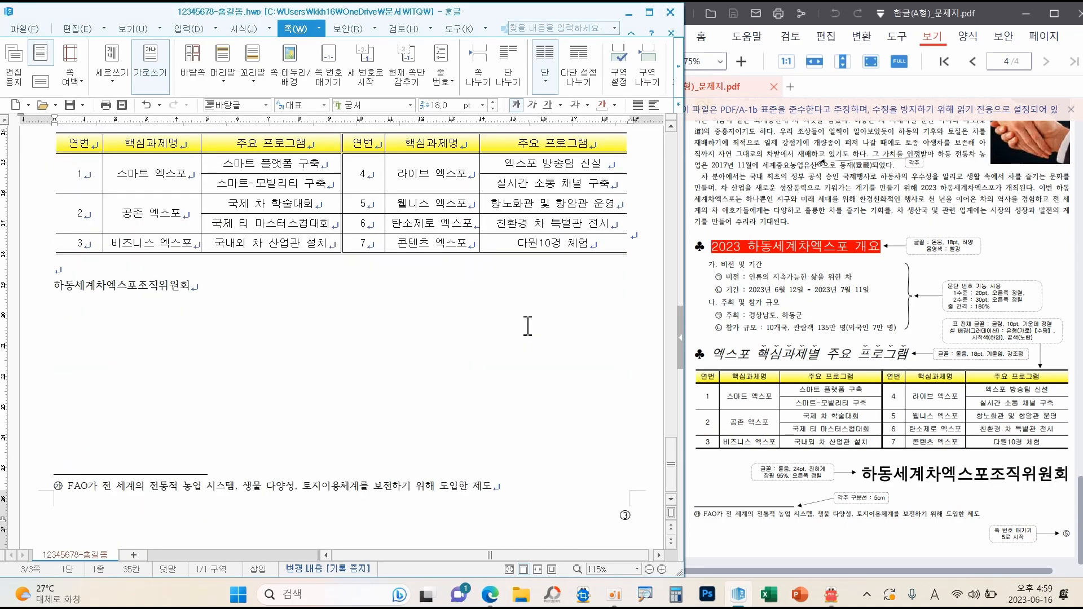
Restart the page numbering at 5 from the page with the 2023 하동세계차엑스포 title
scroll(528, 323, up, 6)
scroll(472, 322, up, 5)
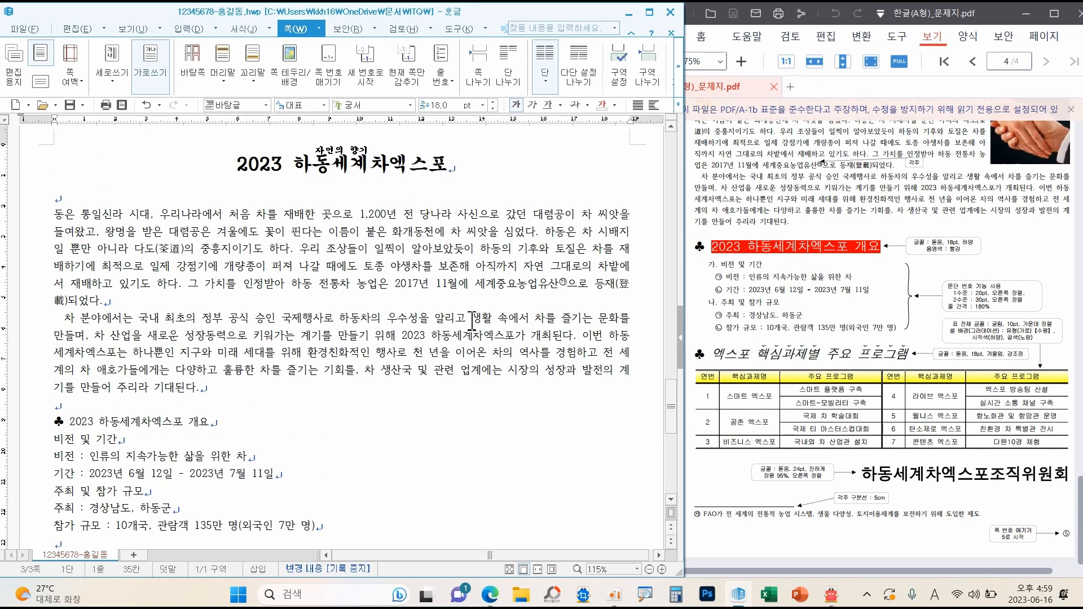
scroll(272, 175, up, 1)
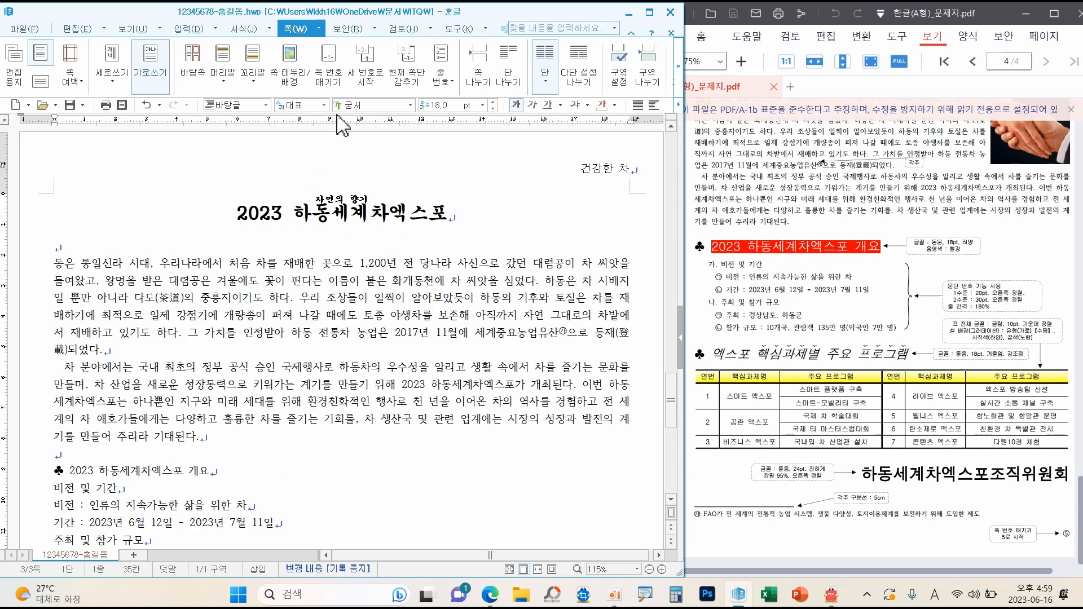
click(365, 71)
click(337, 330)
click(337, 330)
click(337, 331)
click(336, 331)
click(337, 331)
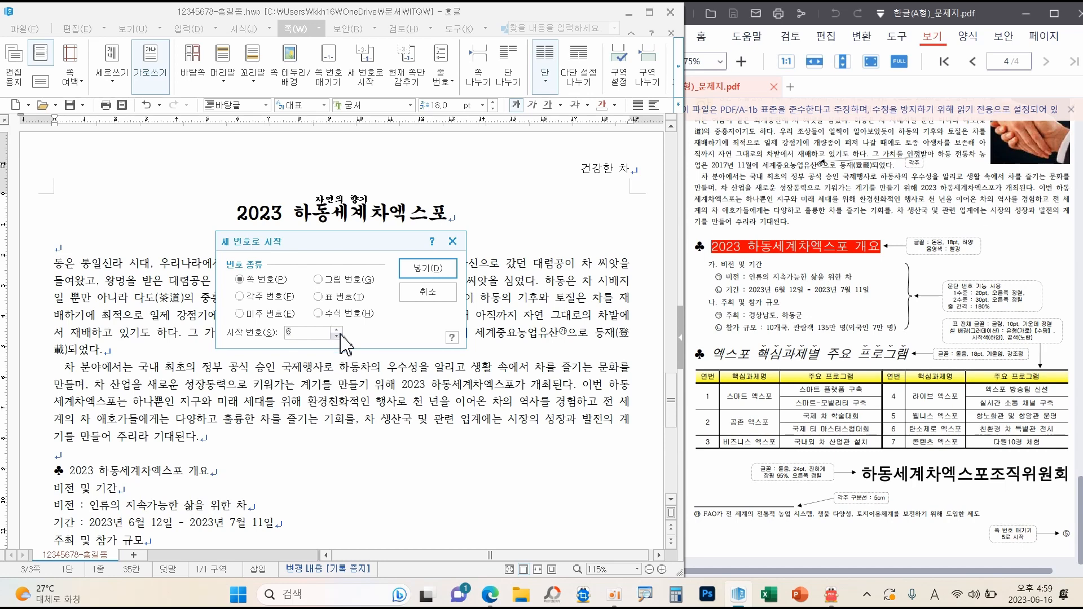
click(428, 269)
scroll(526, 361, down, 7)
scroll(527, 361, down, 3)
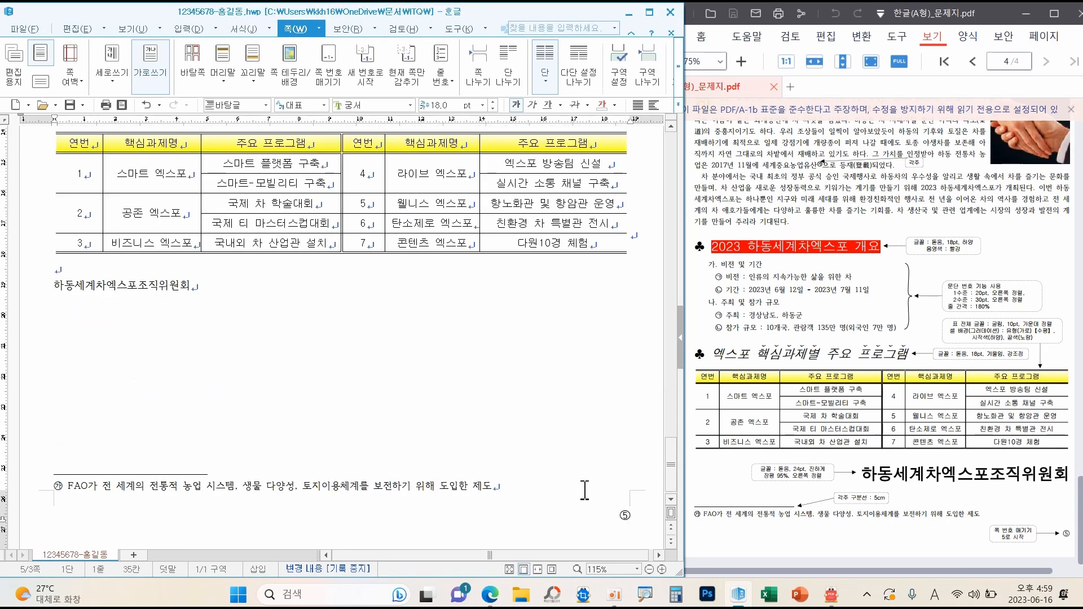
scroll(540, 433, up, 6)
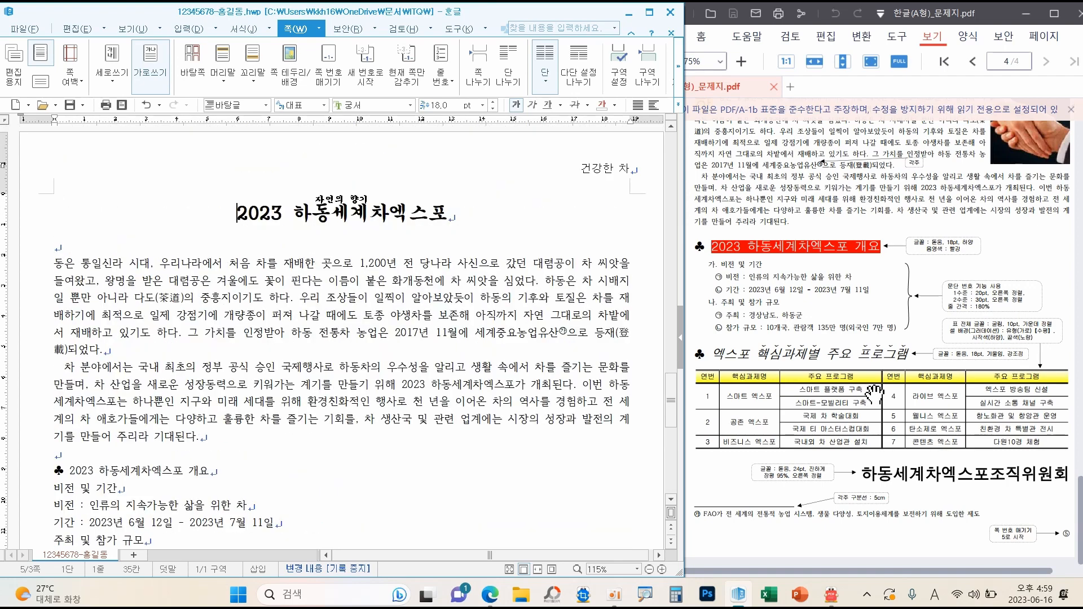
Add the missing first character 하 at the start of the first body paragraph, before 동은 통일신라 시대
scroll(875, 396, up, 2)
click(57, 269)
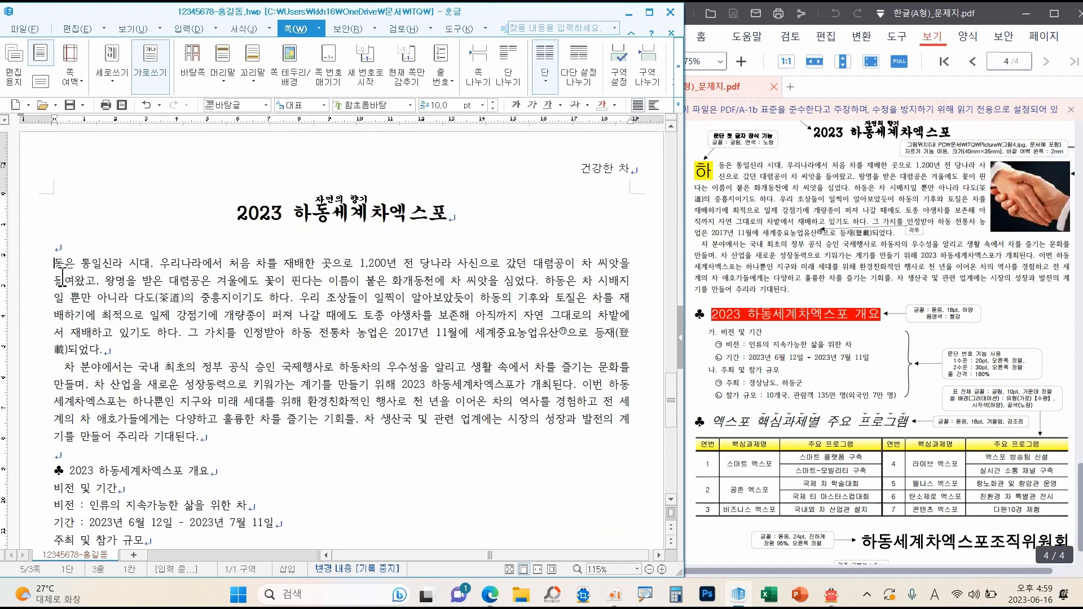
text(하)
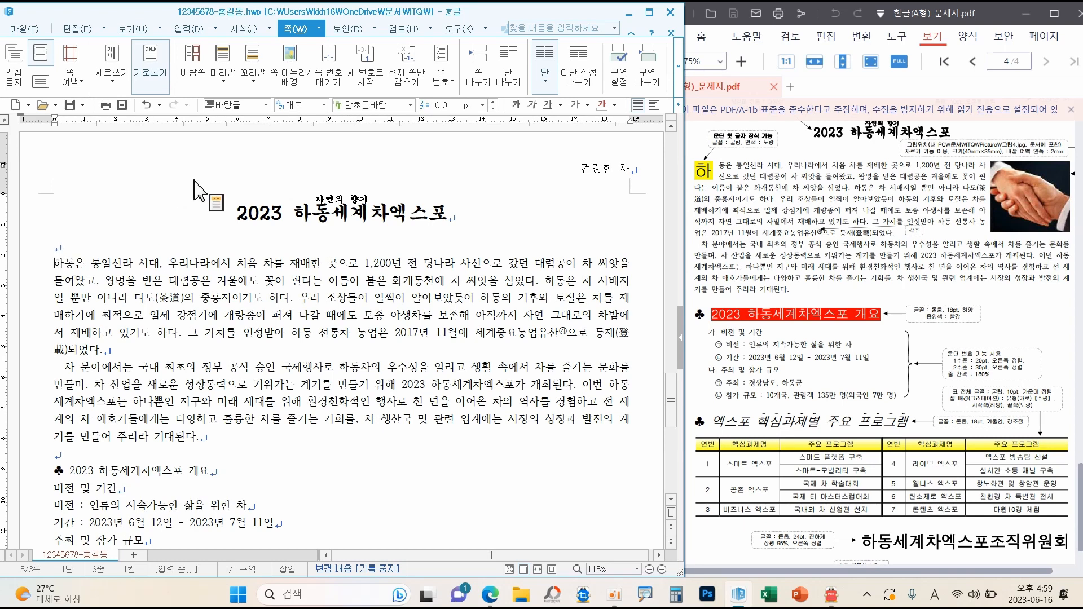
Apply a two-line drop cap to the first body paragraph in the 굴림 font with a yellow fill
click(244, 29)
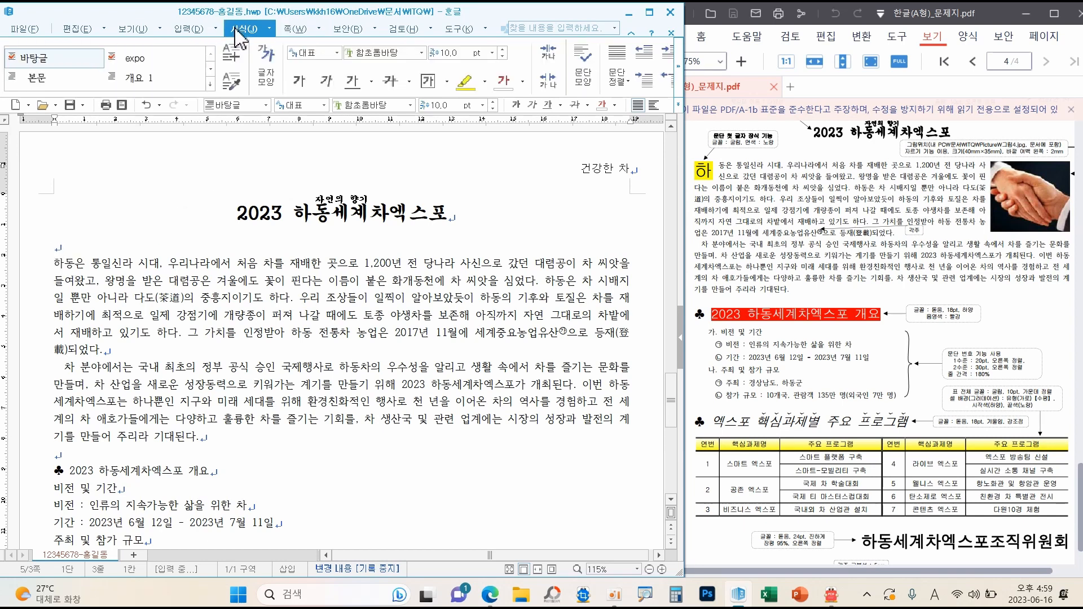
click(677, 71)
click(606, 85)
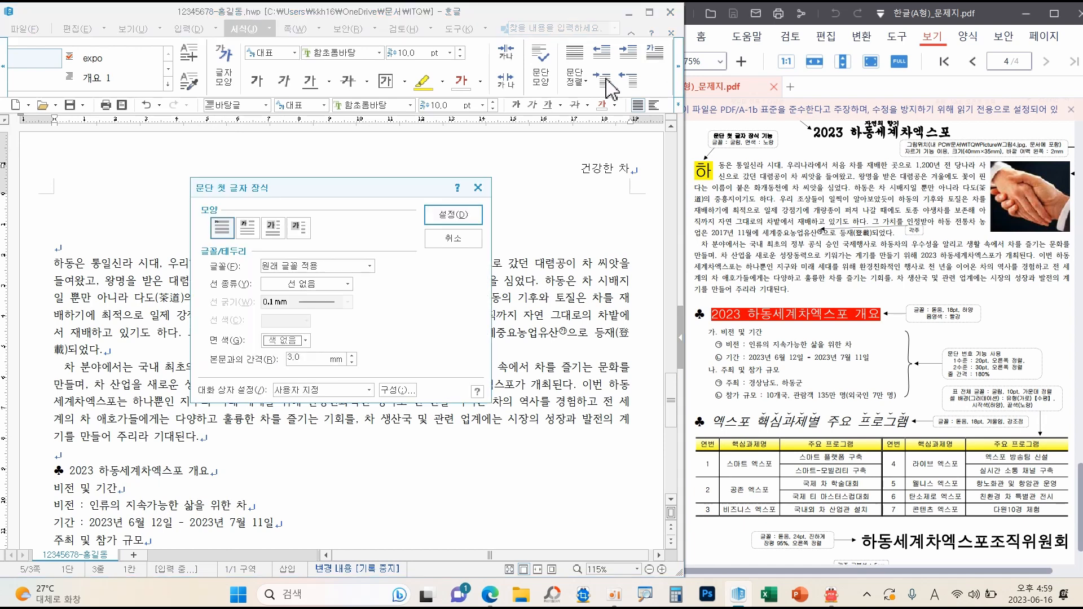
click(244, 232)
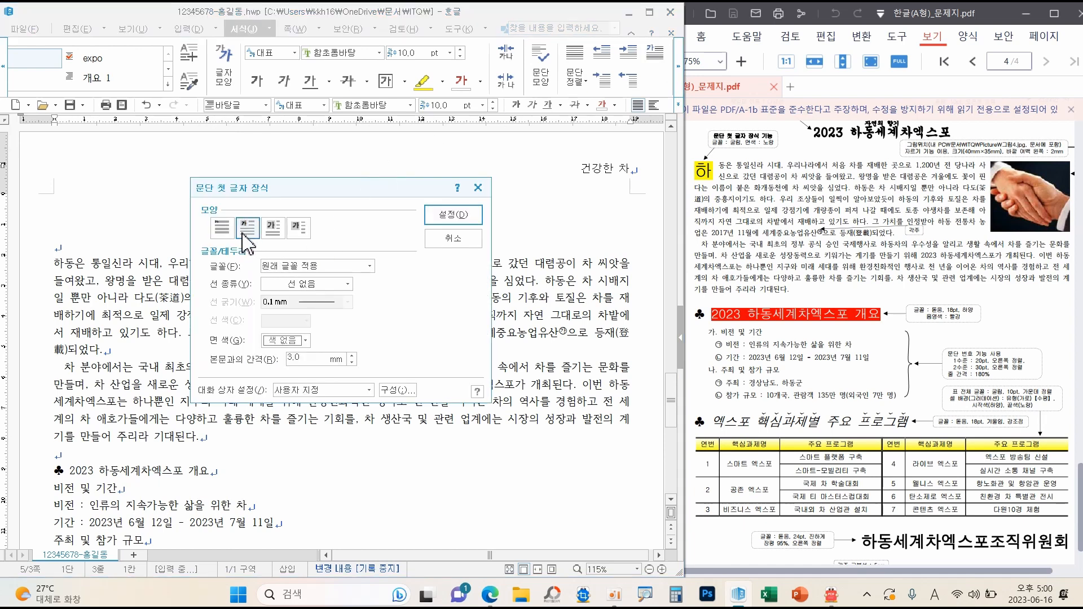
click(282, 266)
click(291, 373)
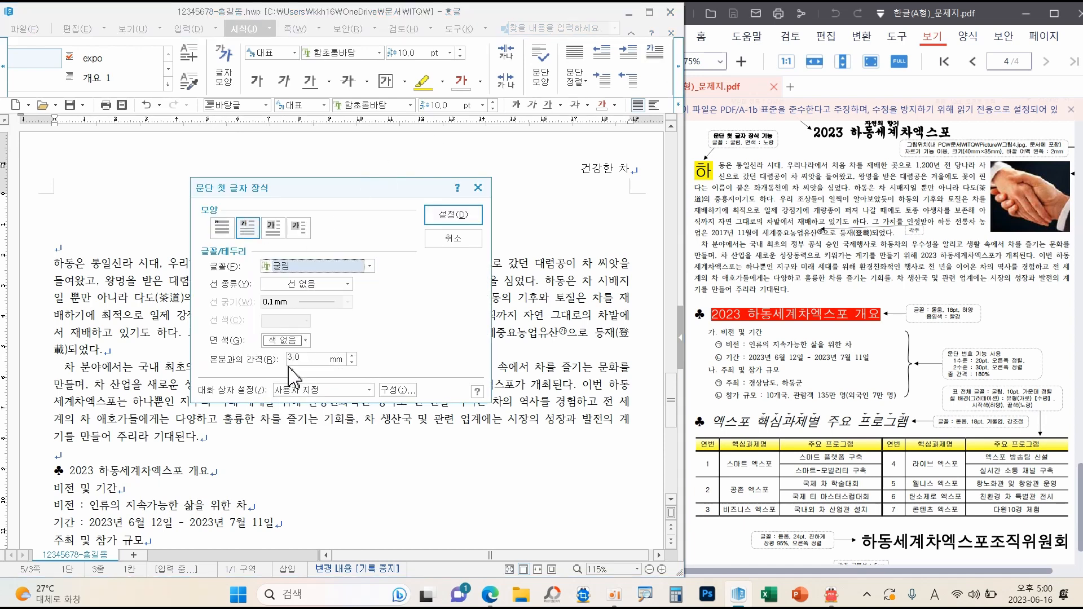
click(296, 340)
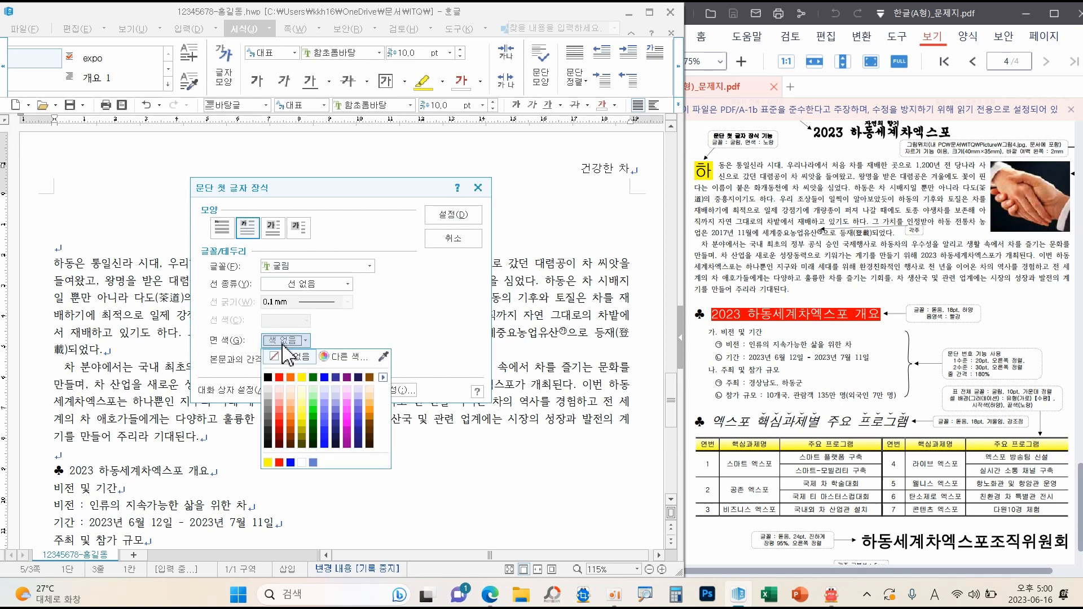
click(302, 377)
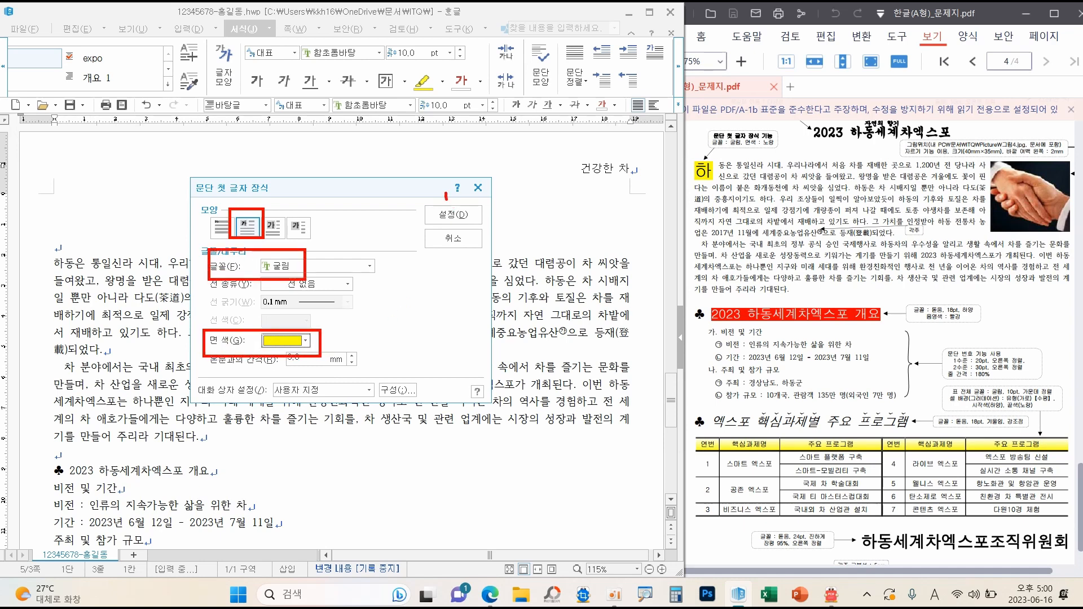
click(453, 214)
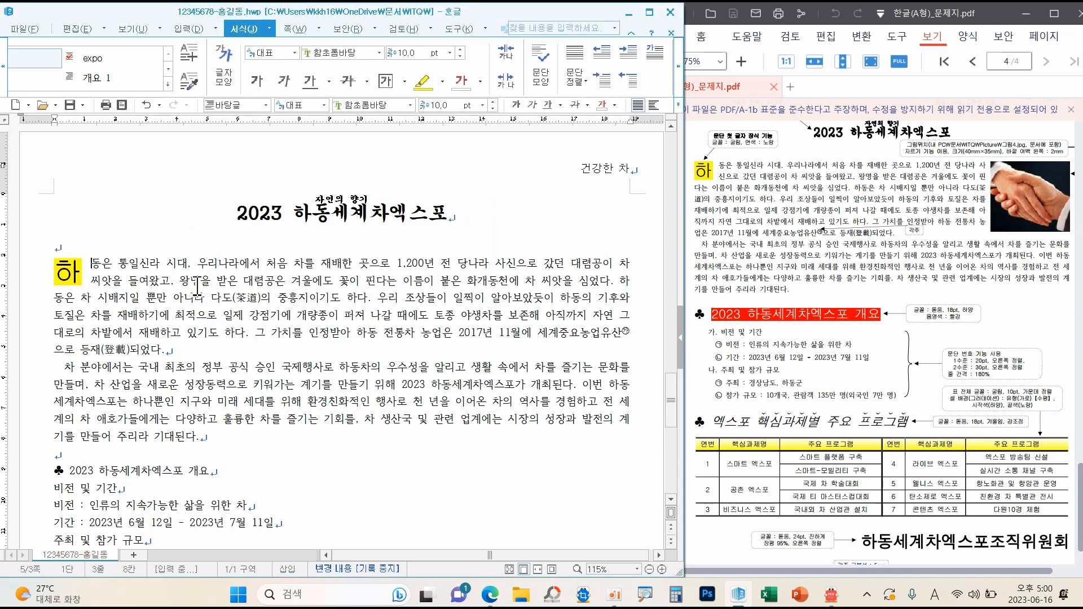
Start inserting a picture in the first body paragraph and open the Pitcure folder inside the ITQ folder
click(241, 297)
click(190, 28)
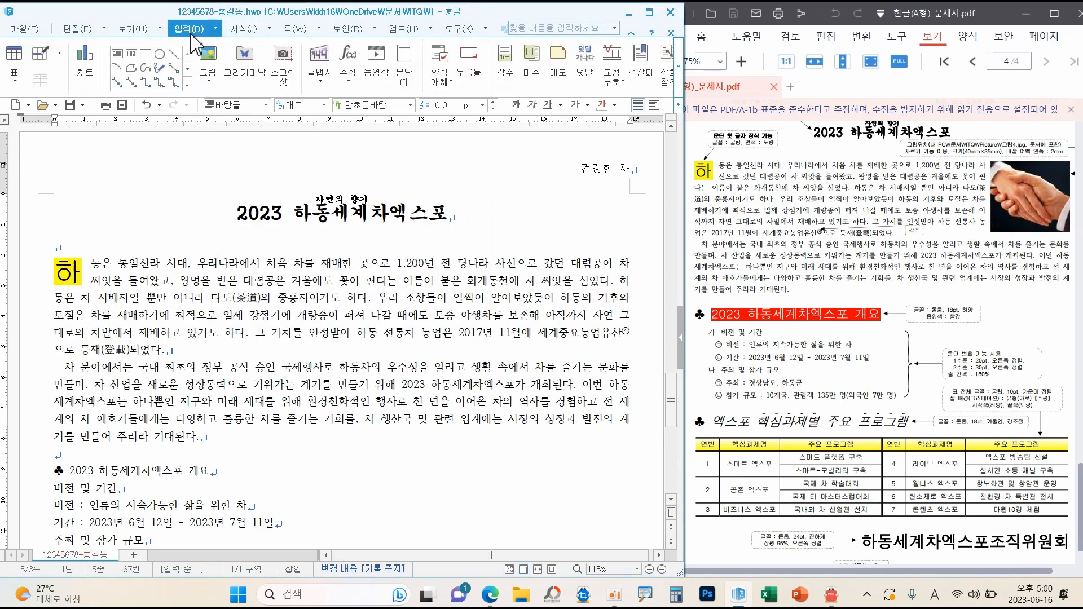
click(203, 54)
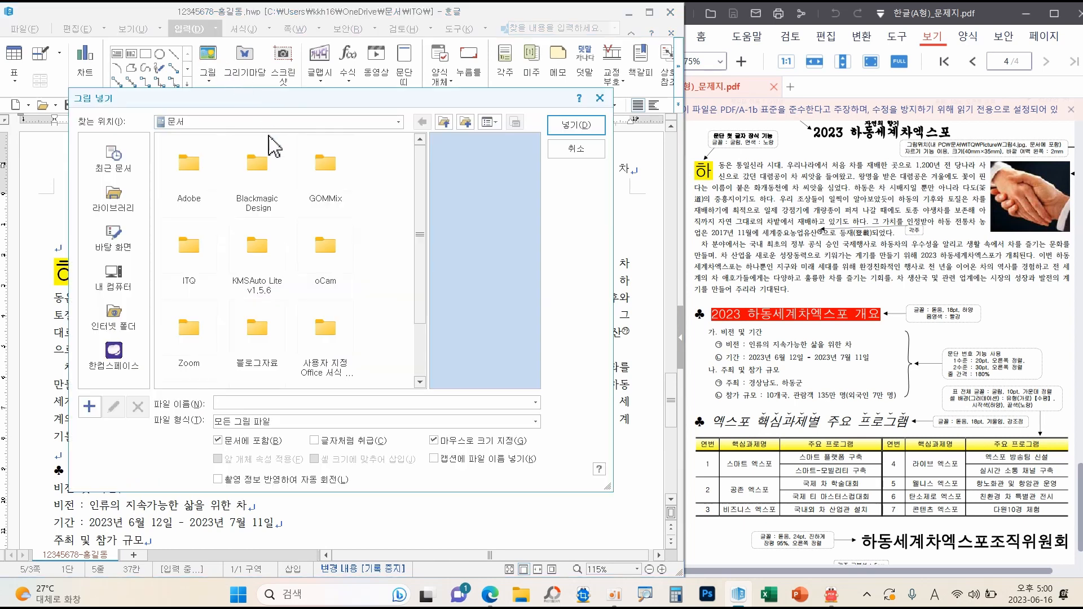
drag(158, 106, 201, 105)
mouse_move(203, 294)
mouse_down()
mouse_move(149, 240)
mouse_move(202, 291)
mouse_up()
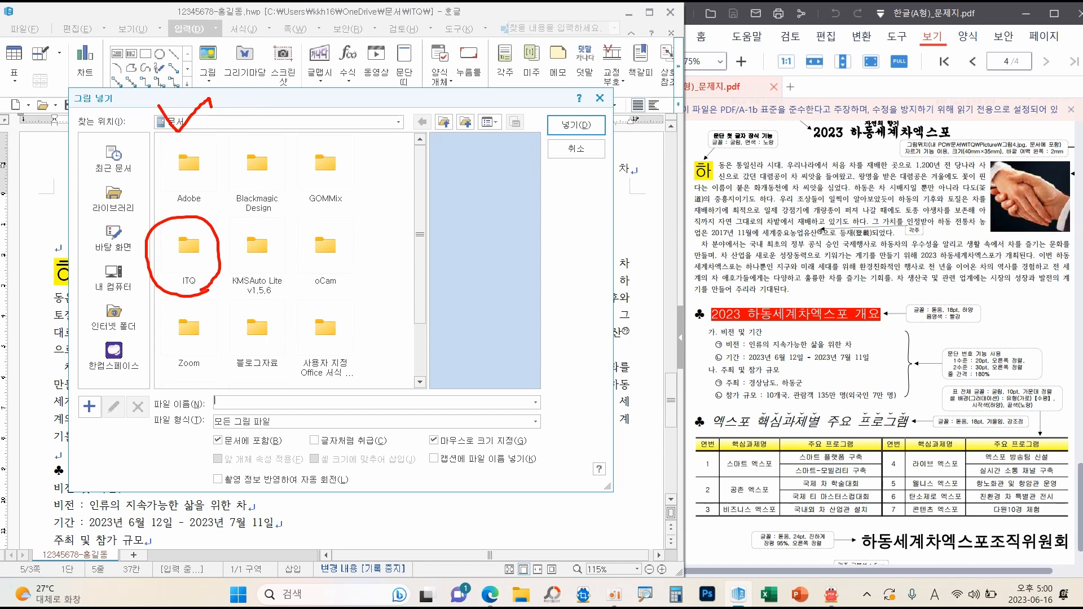
double_click(193, 249)
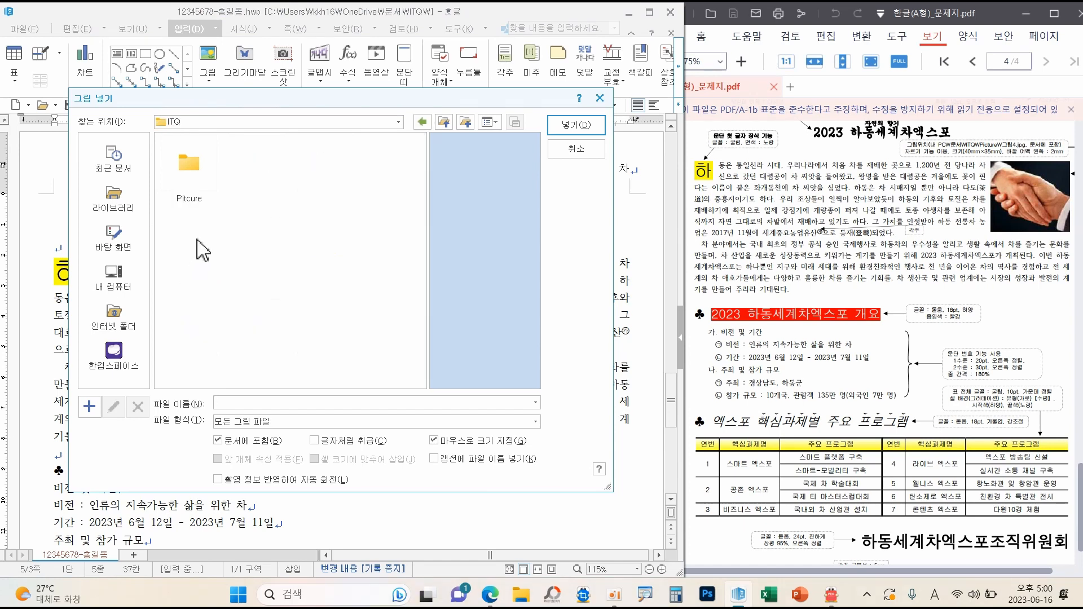
click(185, 174)
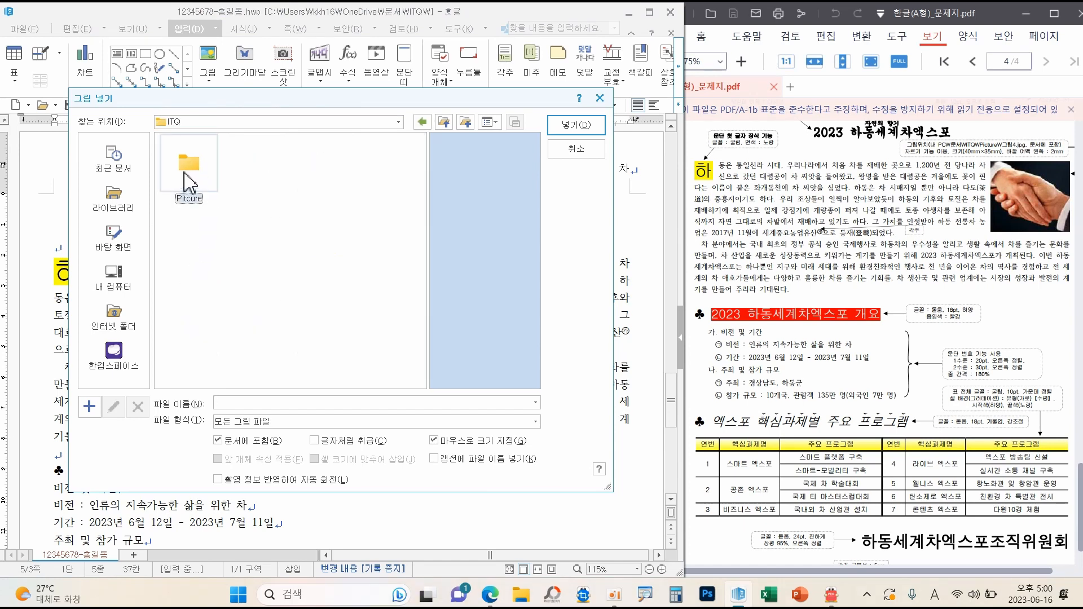
double_click(186, 175)
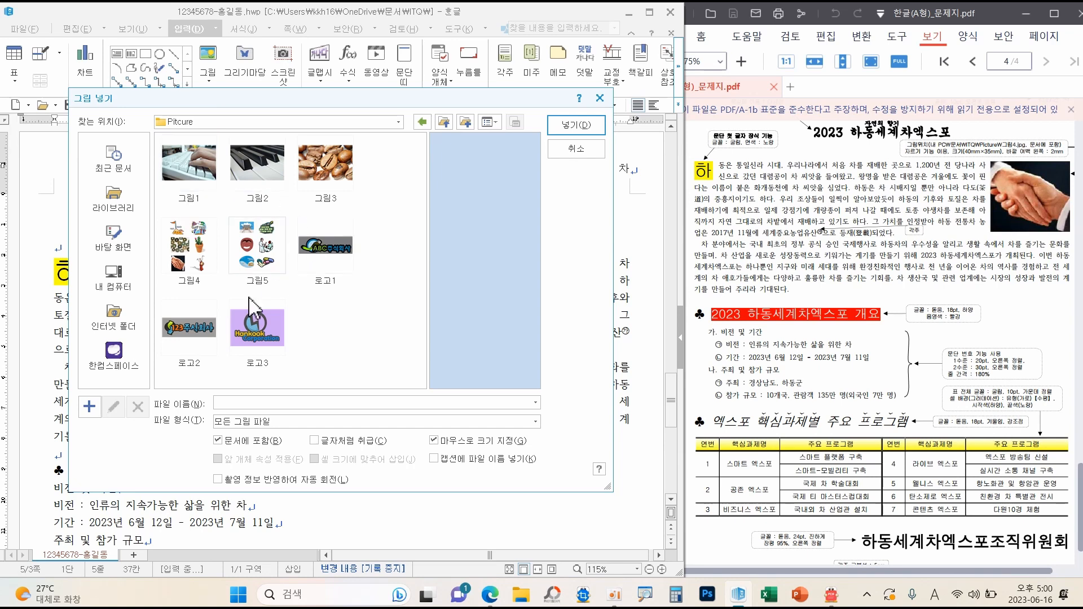
Insert 그림4 embedded in the document, drawn over the body text at about 49 × 64 mm
click(201, 263)
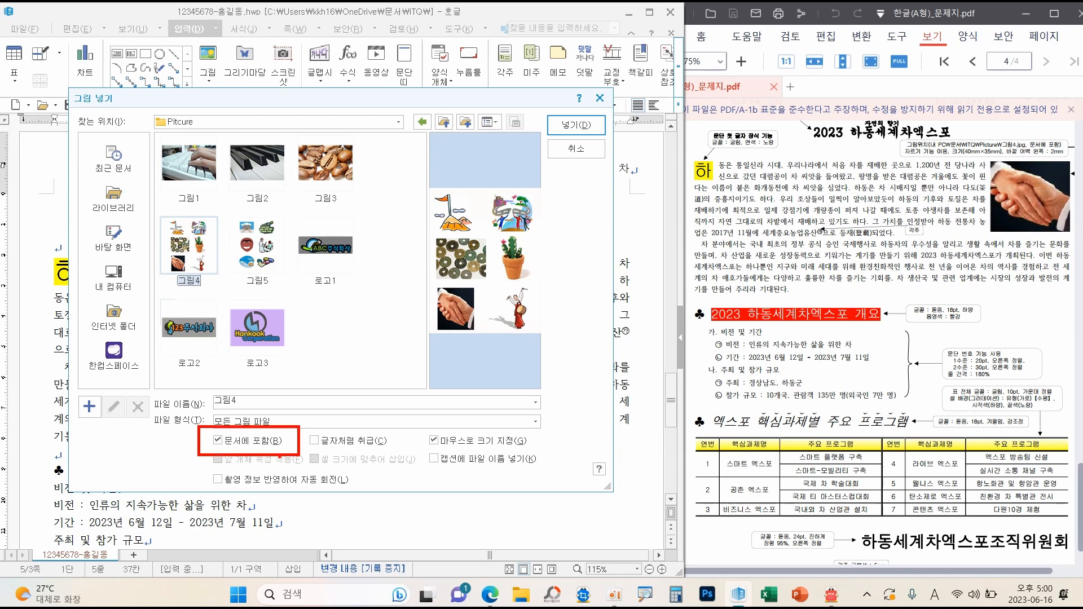
click(584, 128)
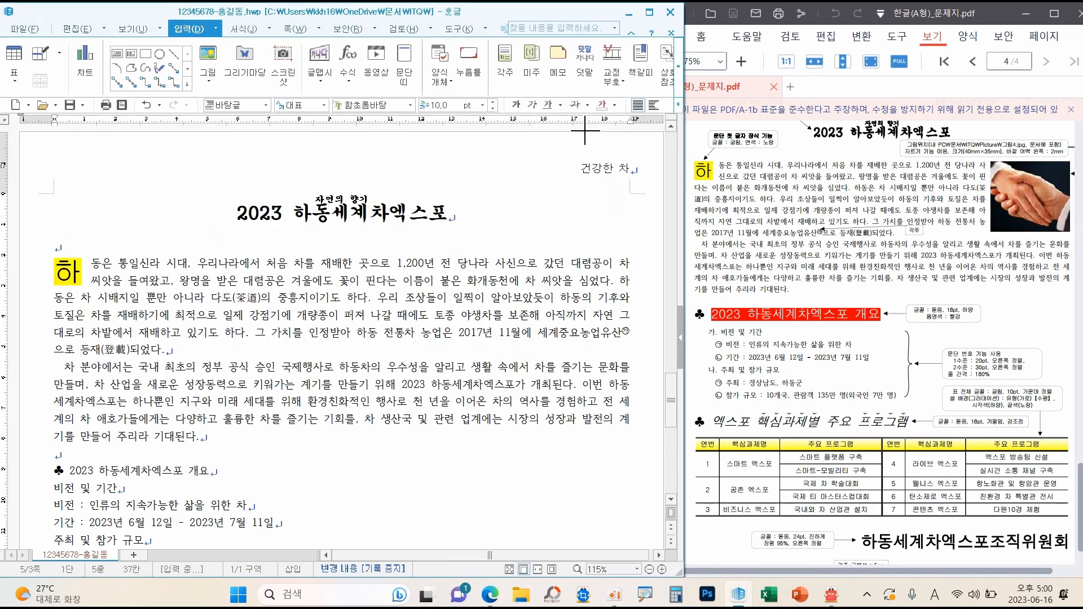
drag(276, 251, 429, 393)
drag(429, 450, 425, 446)
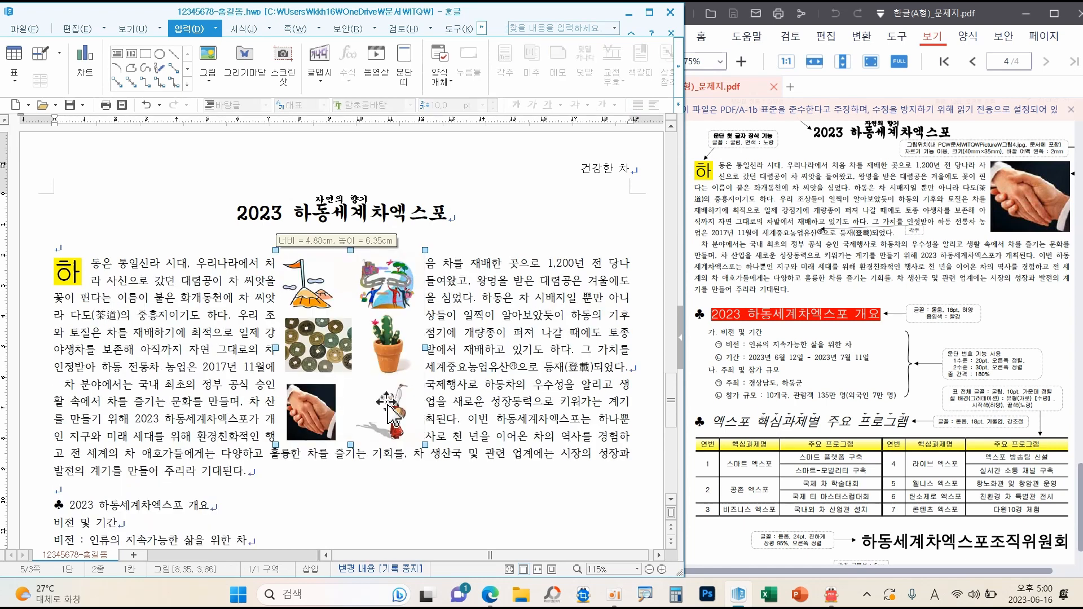
Crop the inserted picture down to the handshake photo, about 19 × 21 mm
click(486, 29)
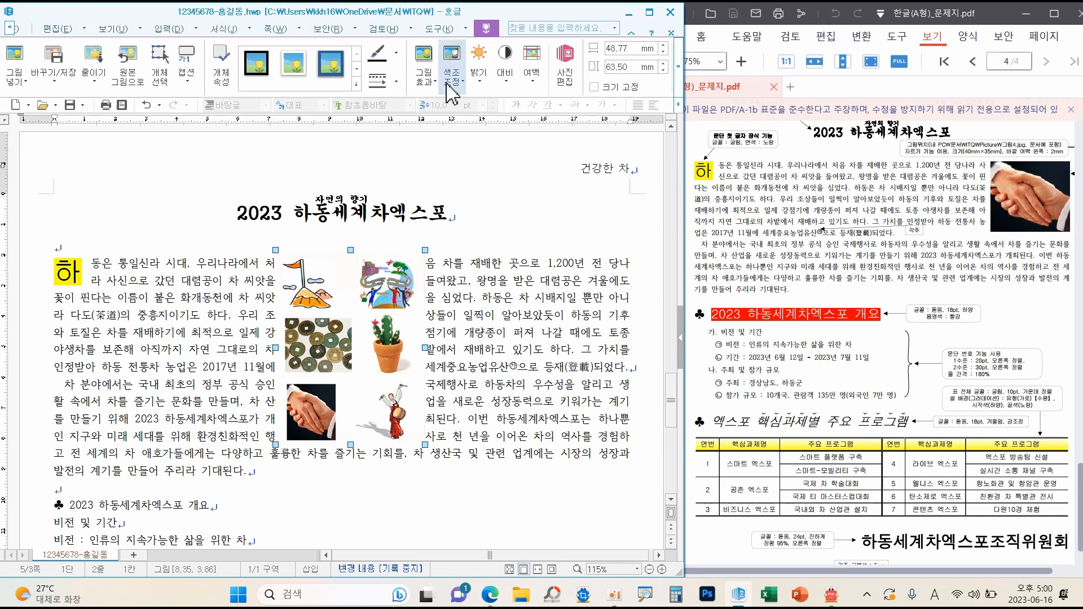
click(679, 66)
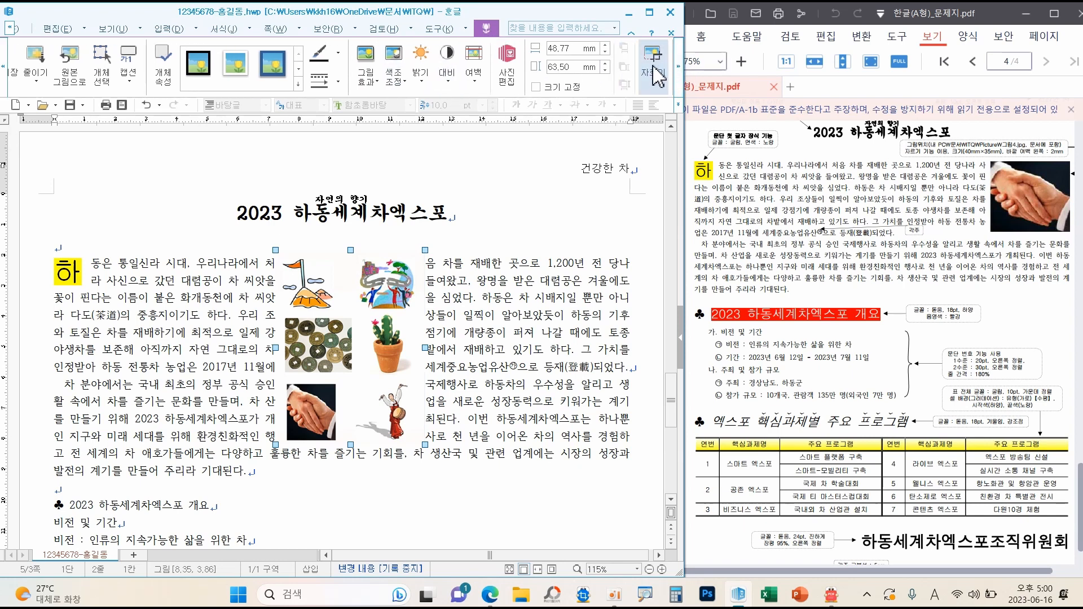
click(651, 72)
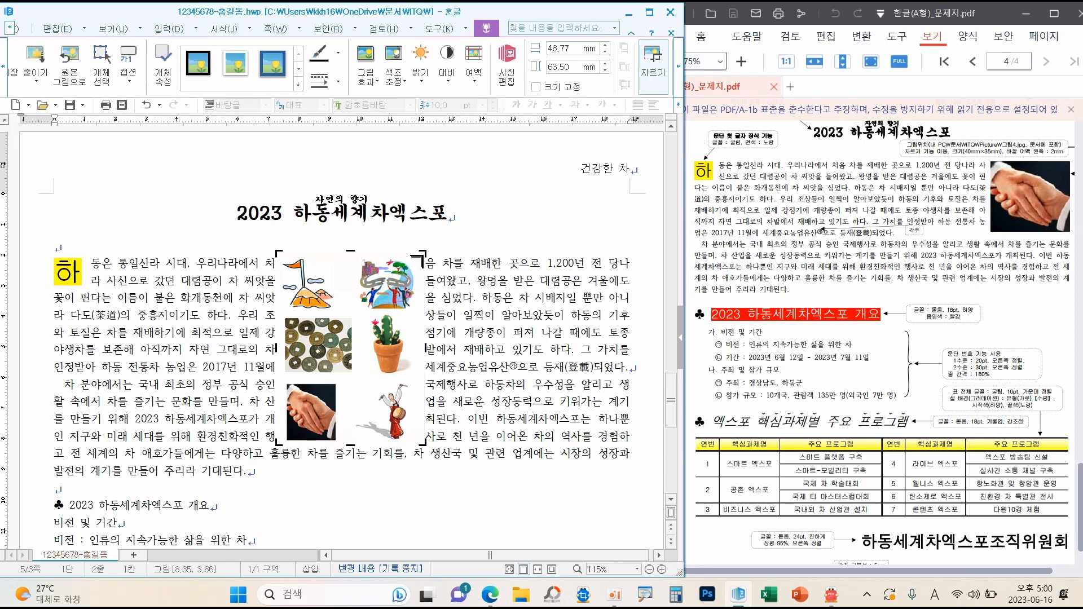
drag(419, 256, 341, 381)
drag(276, 401, 281, 413)
key(Escape)
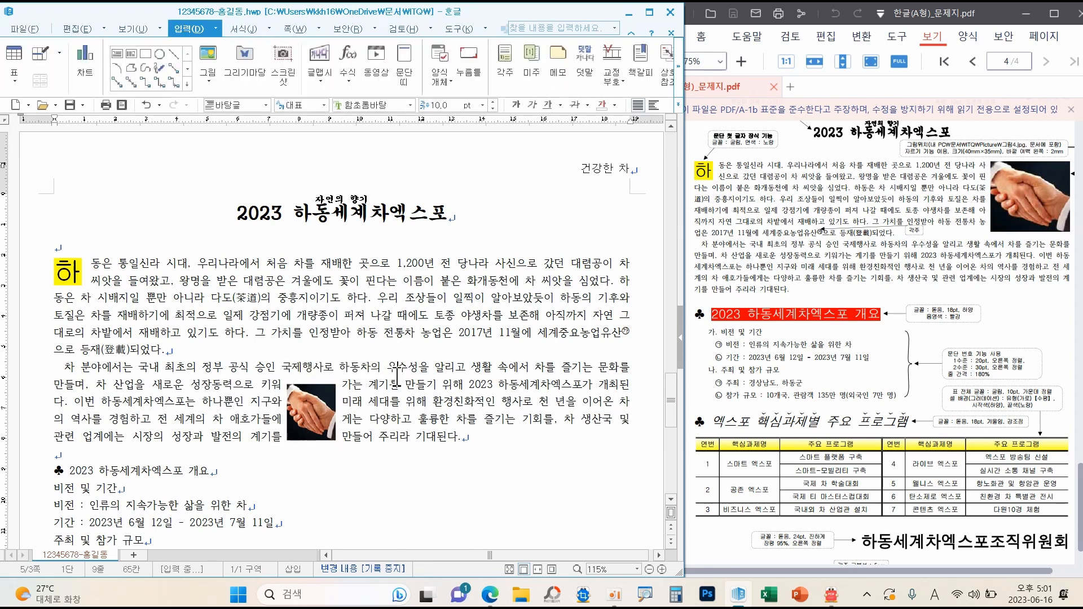
Set the handshake picture's width to 40 mm and height to 35 mm, and enable 크기 고정
double_click(319, 429)
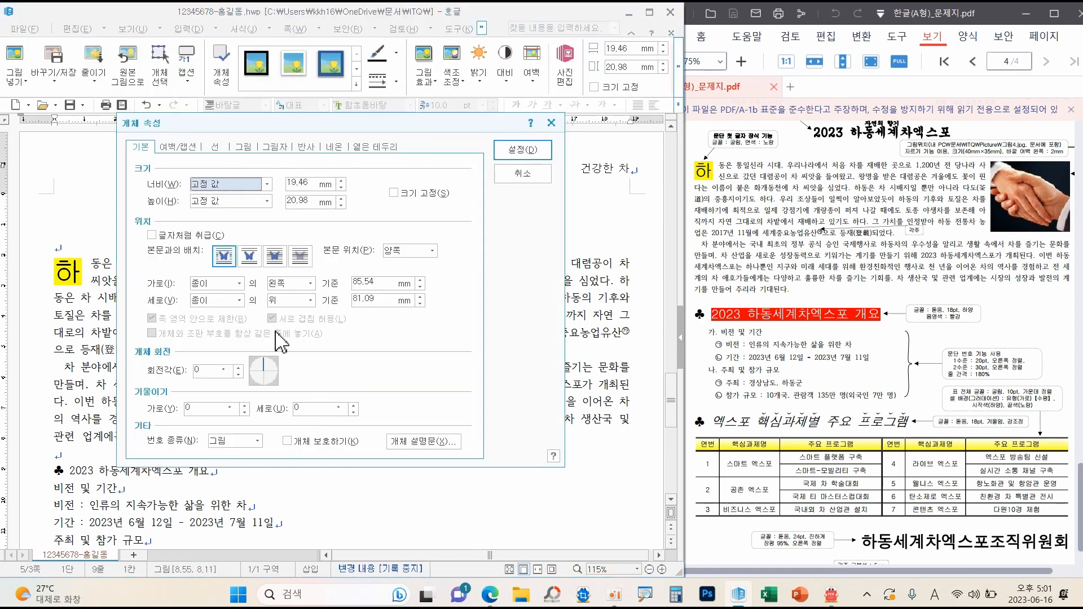
click(302, 183)
text(40)
key(Tab)
key(Tab)
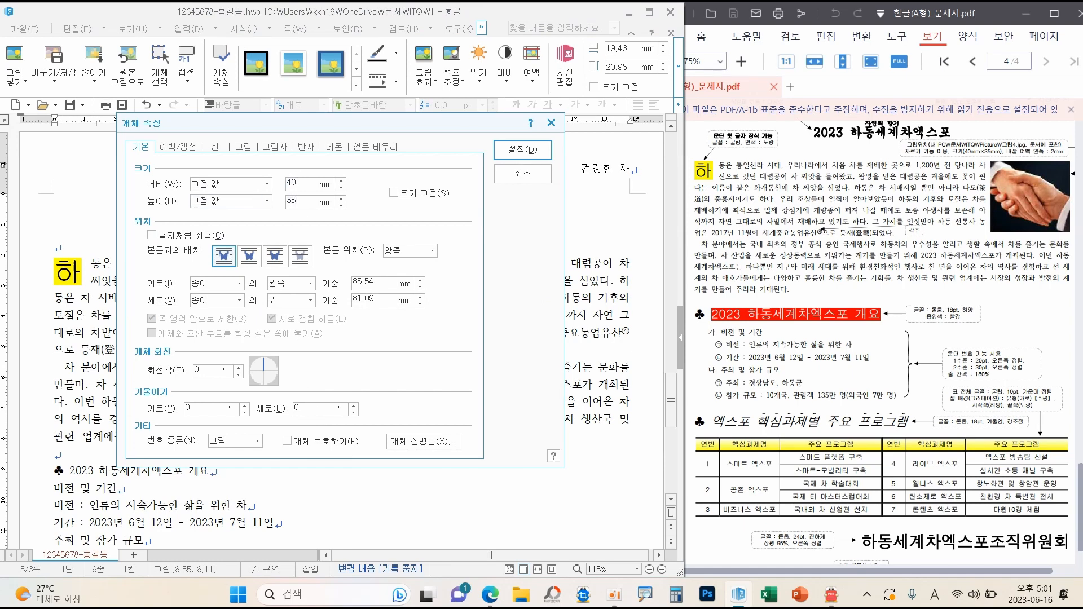
text(35)
click(415, 193)
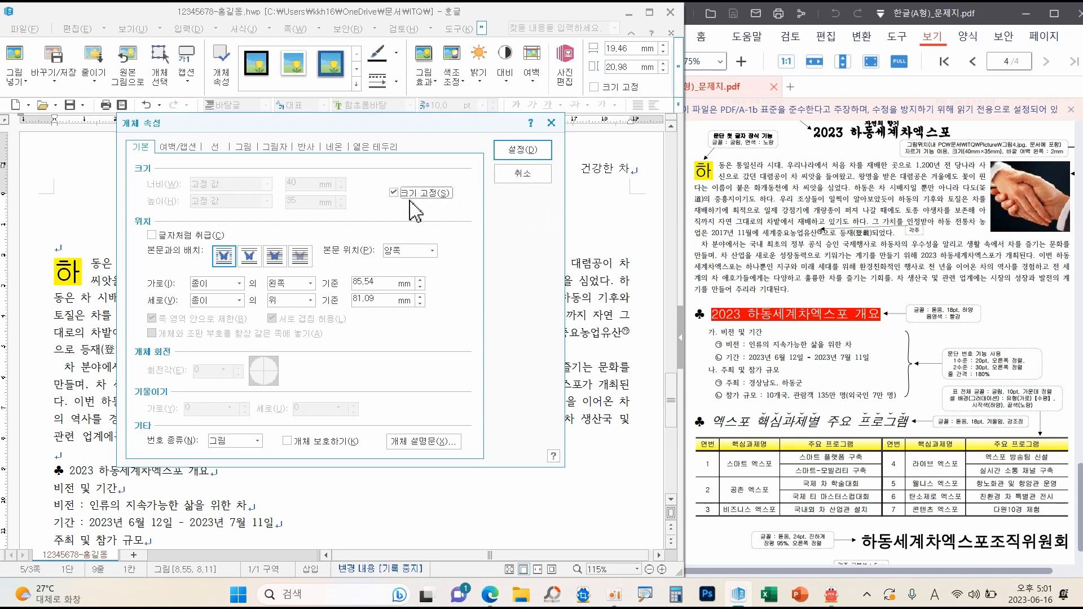
Set the handshake picture's left outer margin to 2 mm and move it to the right end of the first body paragraph
click(178, 147)
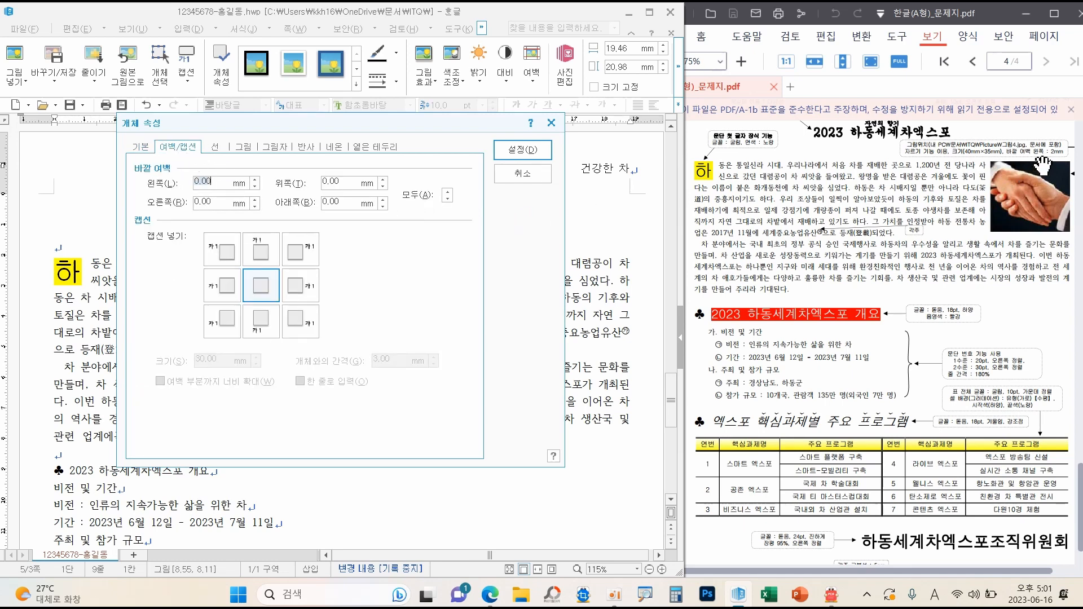
click(255, 180)
click(255, 180)
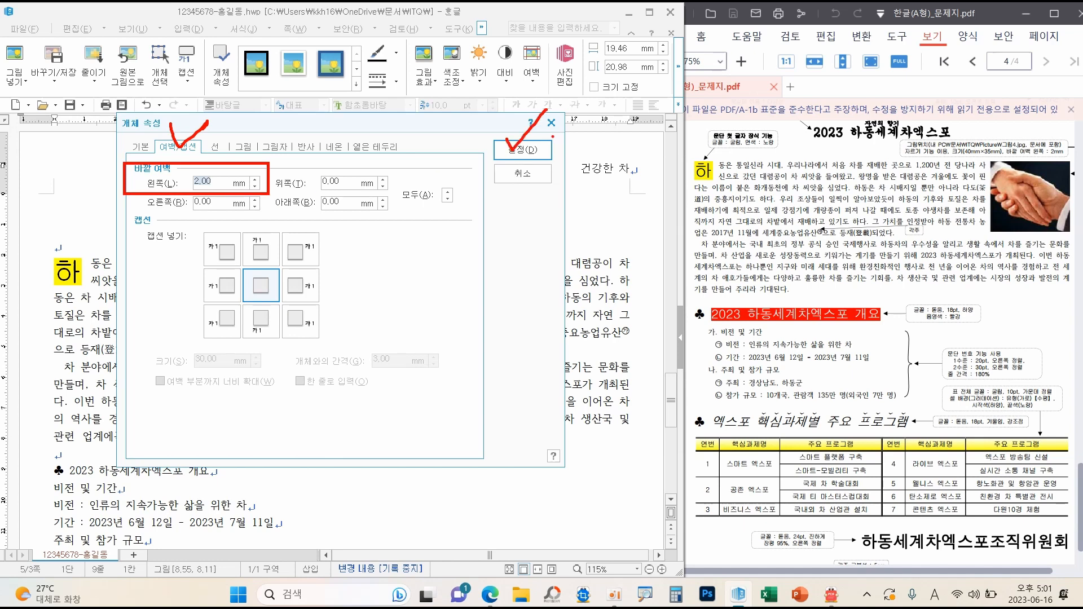
click(523, 149)
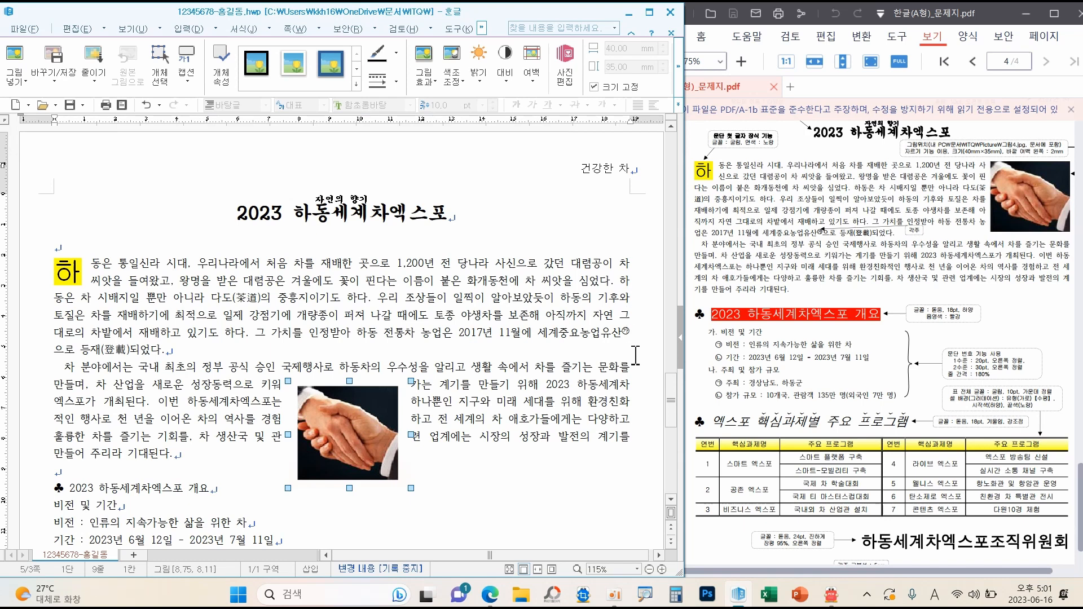
drag(355, 448, 571, 303)
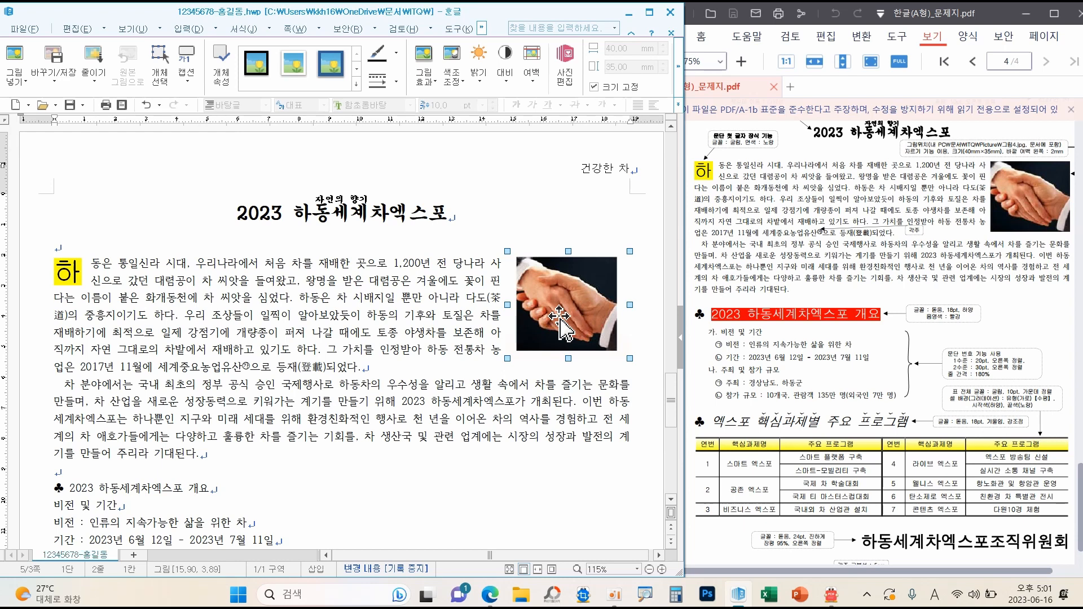
key(Escape)
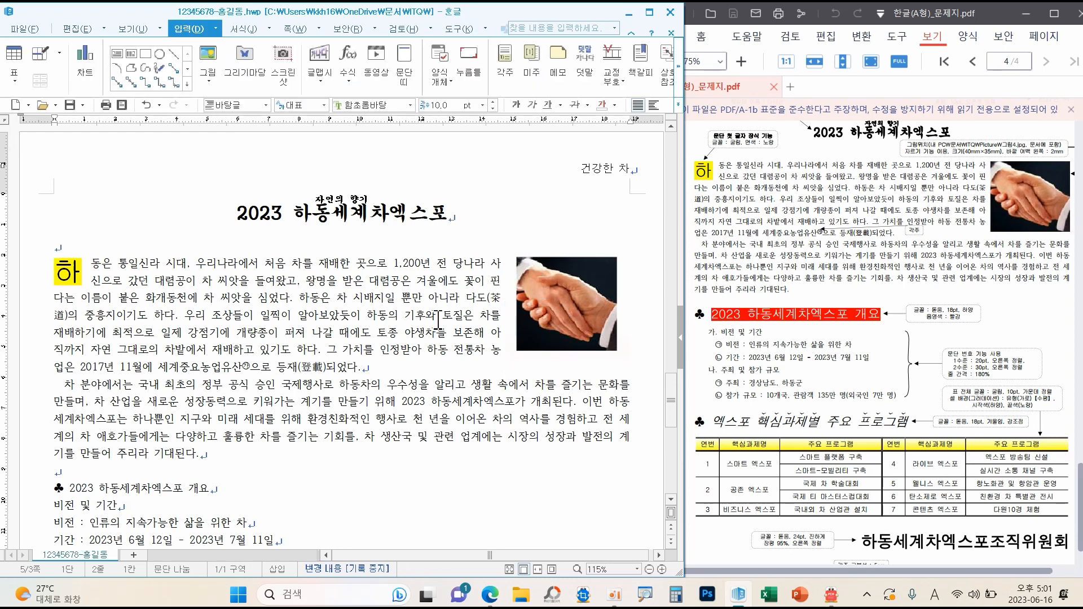
Examine the sample's formatting instructions for the two ♣ headings, the numbered list and the closing organisation name
scroll(439, 322, down, 2)
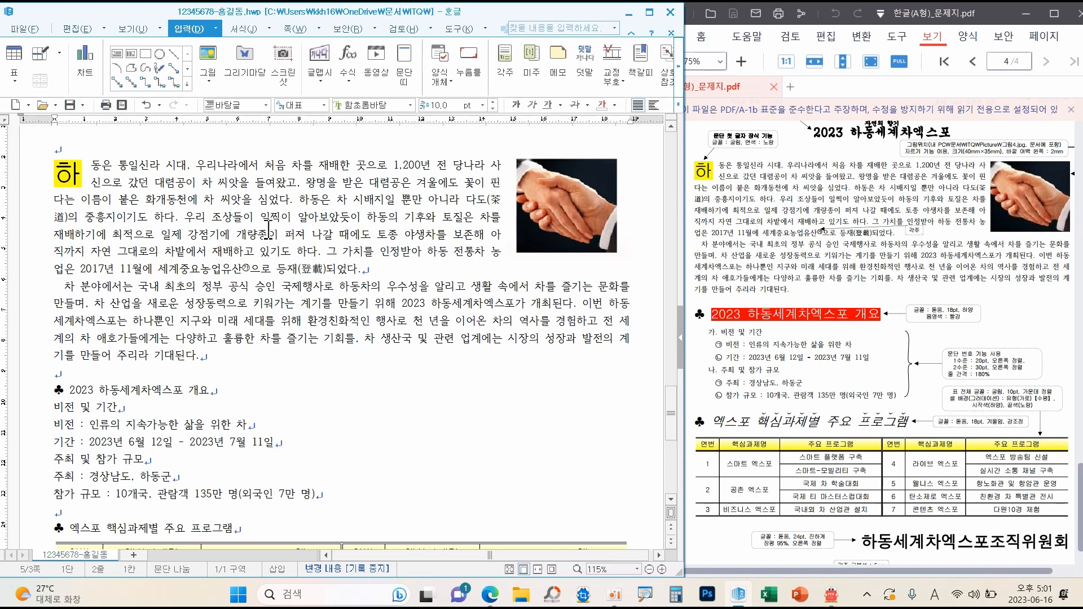
scroll(360, 277, down, 4)
scroll(362, 277, down, 1)
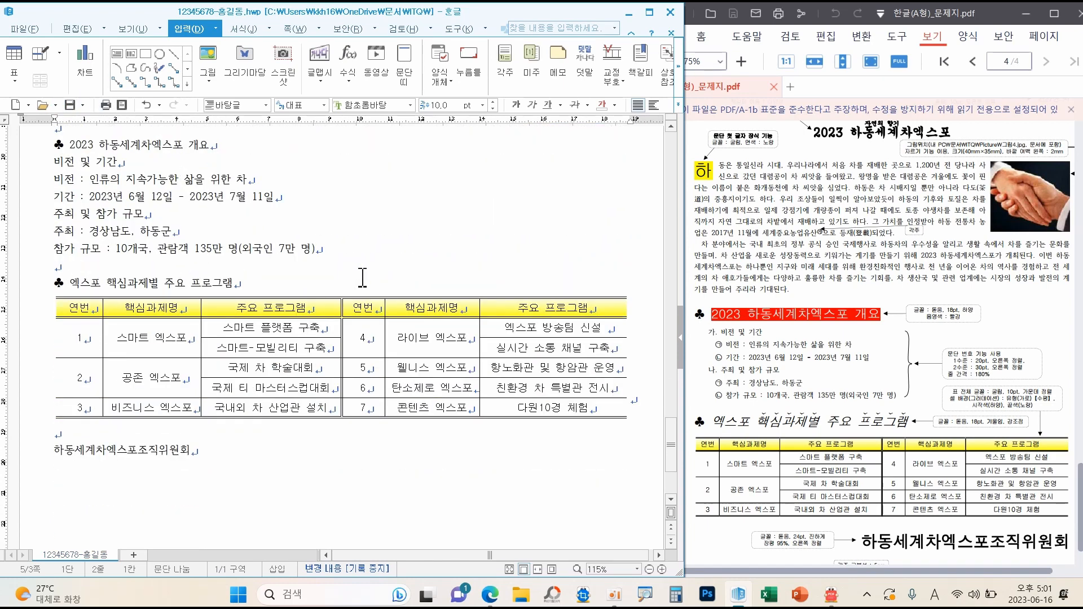
scroll(784, 369, down, 3)
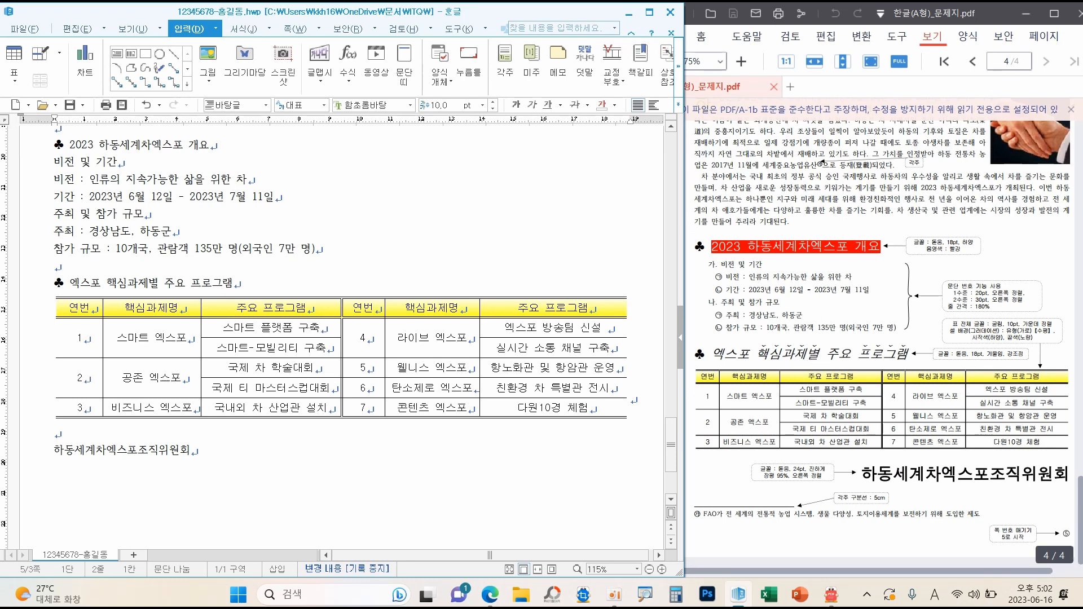
drag(732, 237, 793, 205)
drag(799, 337, 841, 311)
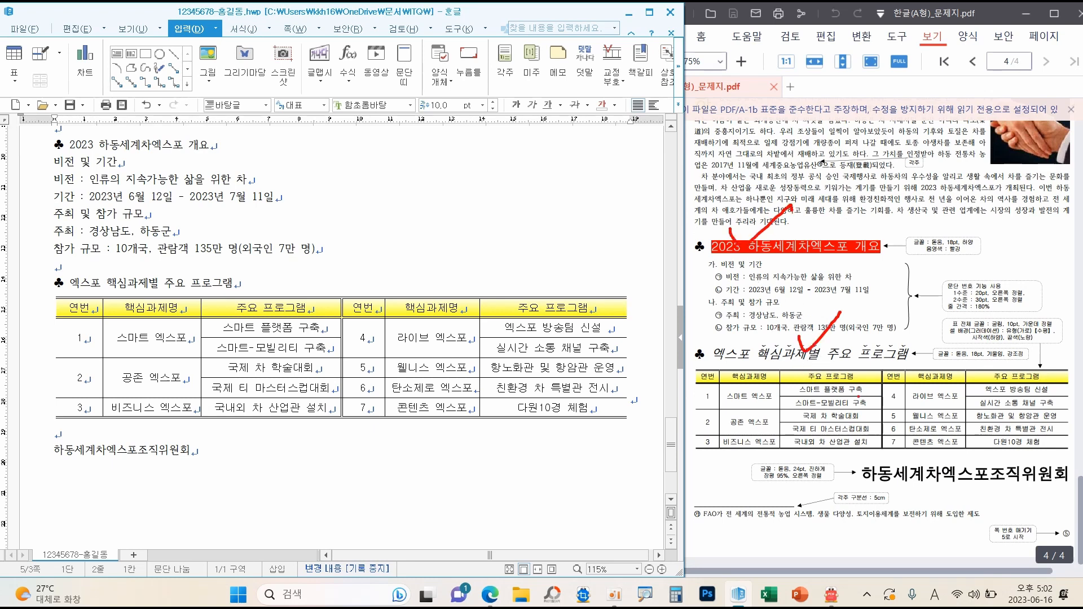
drag(882, 480, 938, 454)
drag(699, 295, 733, 333)
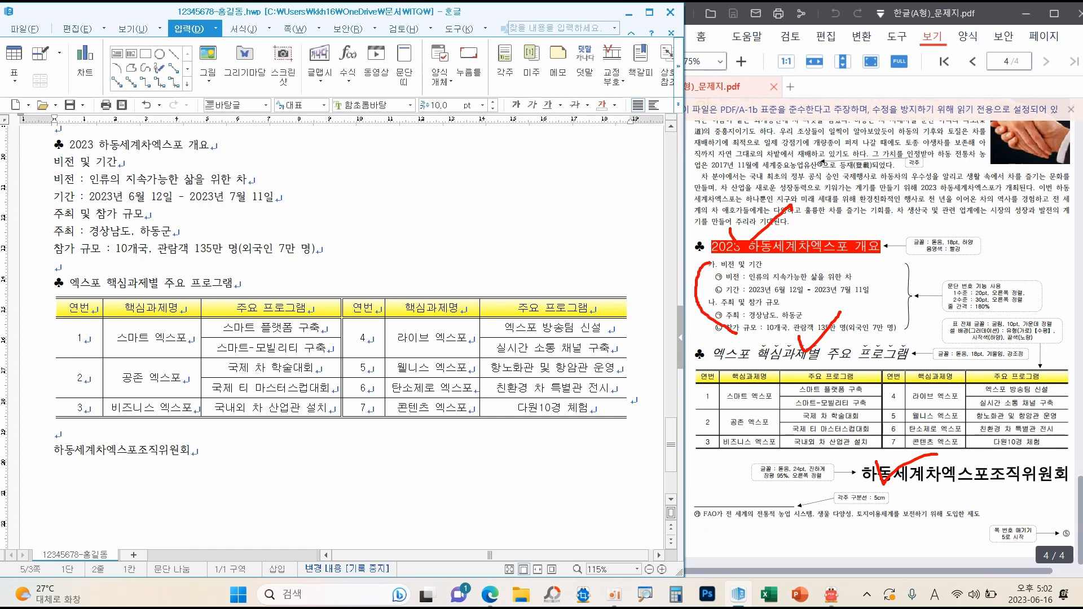
Format the whole first ♣ heading, "2023 하동세계차엑스포 개요", in 돋움 at 18 pt, as the sample specifies
key(Escape)
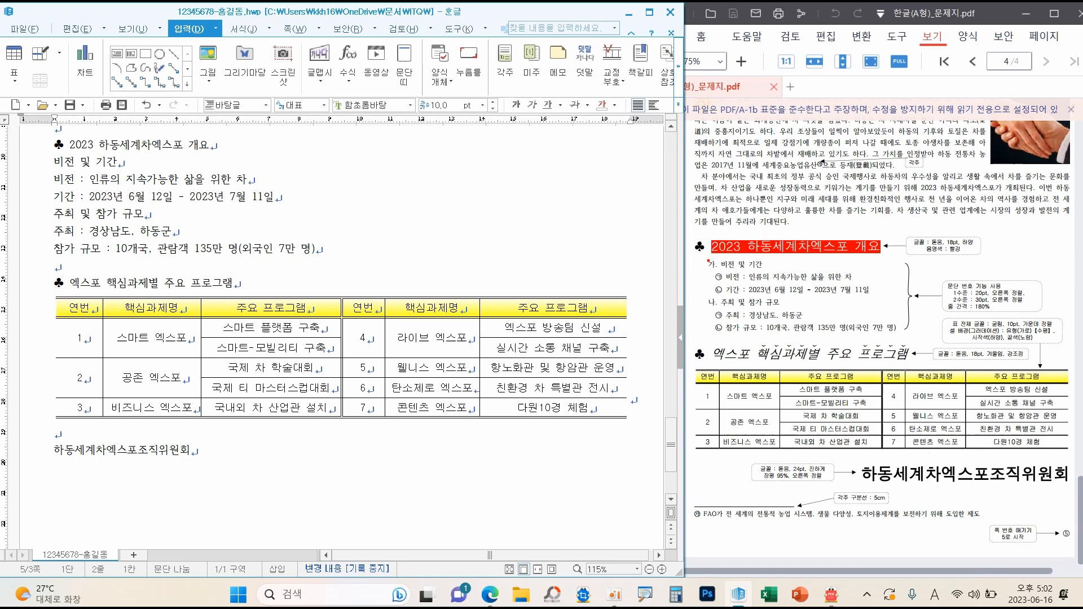
mouse_move(709, 261)
mouse_down()
mouse_move(680, 242)
mouse_move(712, 258)
mouse_up()
drag(709, 356, 703, 336)
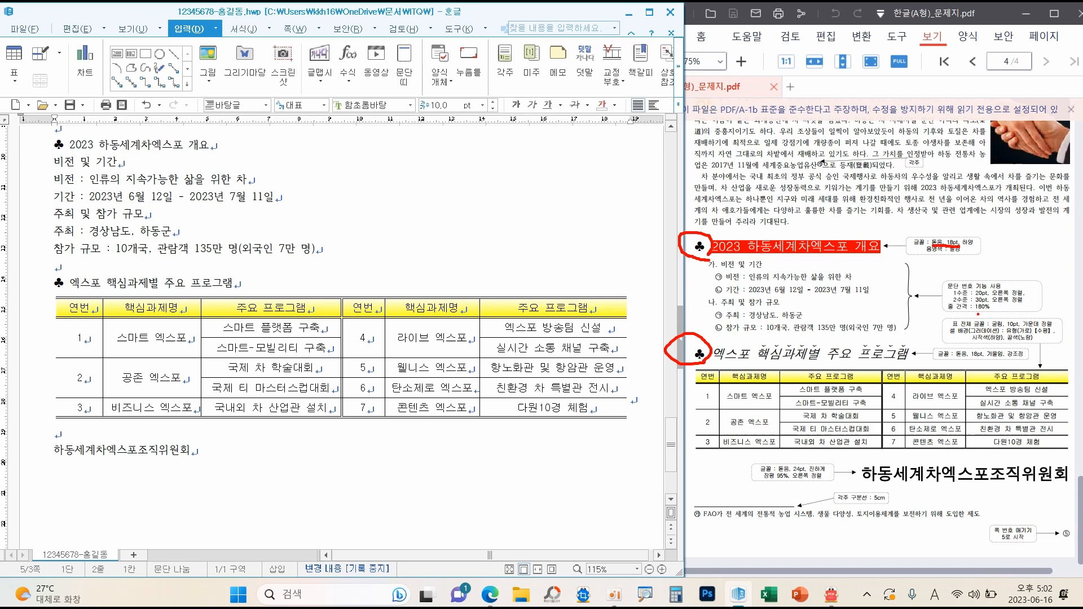
drag(952, 361, 987, 359)
key(Escape)
drag(54, 145, 221, 144)
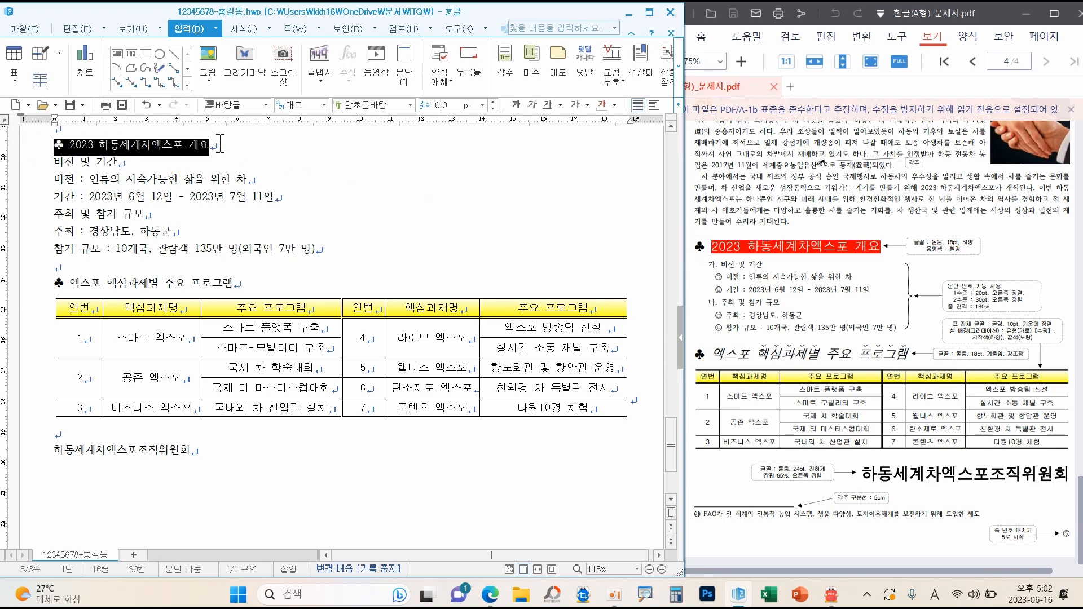
click(412, 107)
drag(503, 231, 509, 116)
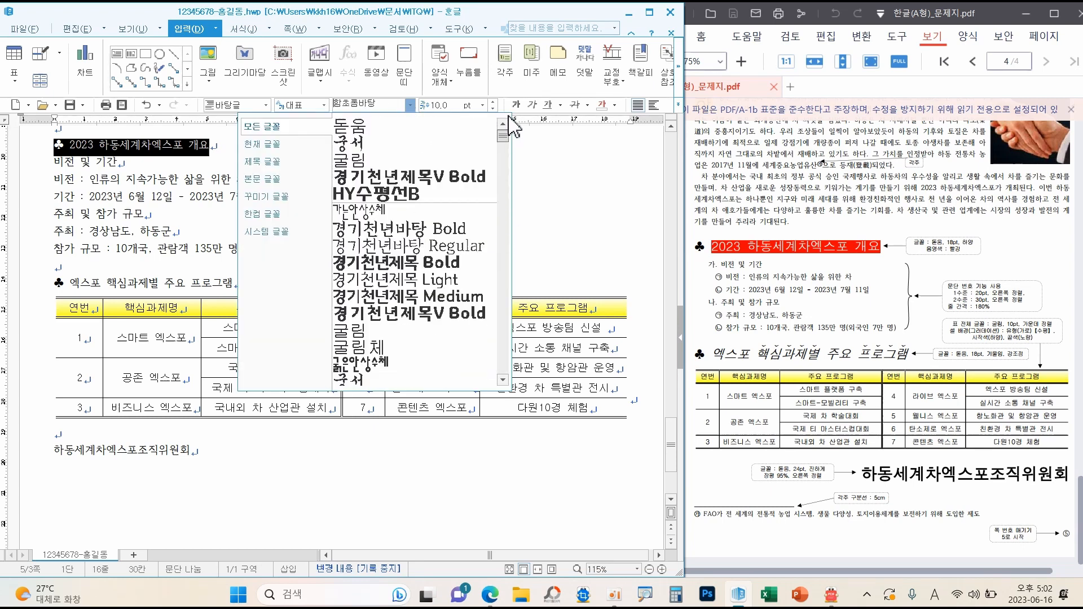
click(440, 127)
click(482, 104)
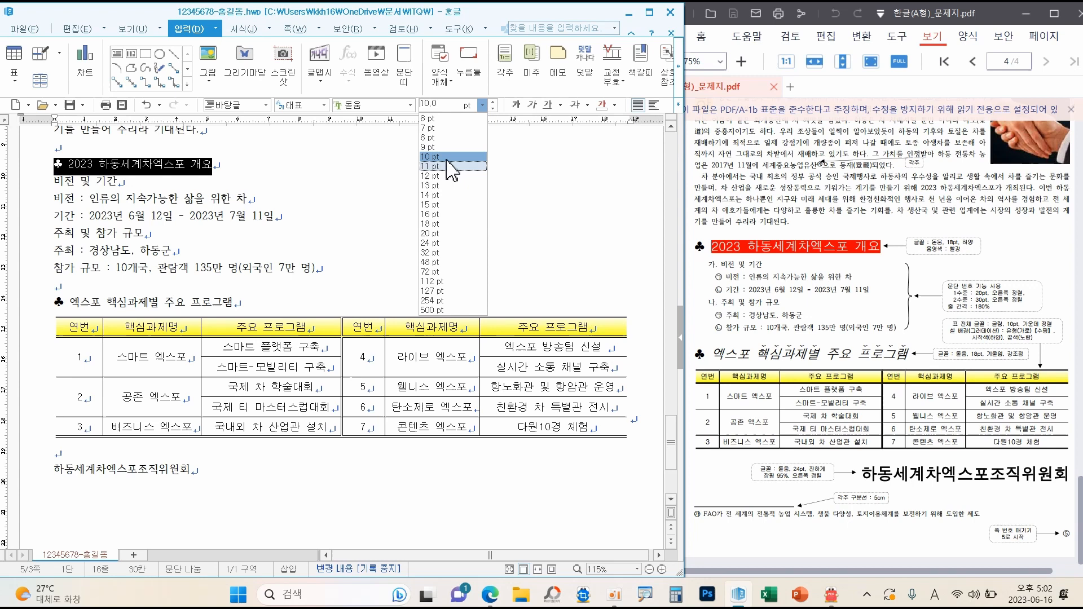
click(431, 224)
Format the whole second ♣ heading, "엑스포 핵심과제별 주요 프로그램", in 돋움 at 18 pt
drag(62, 320, 237, 326)
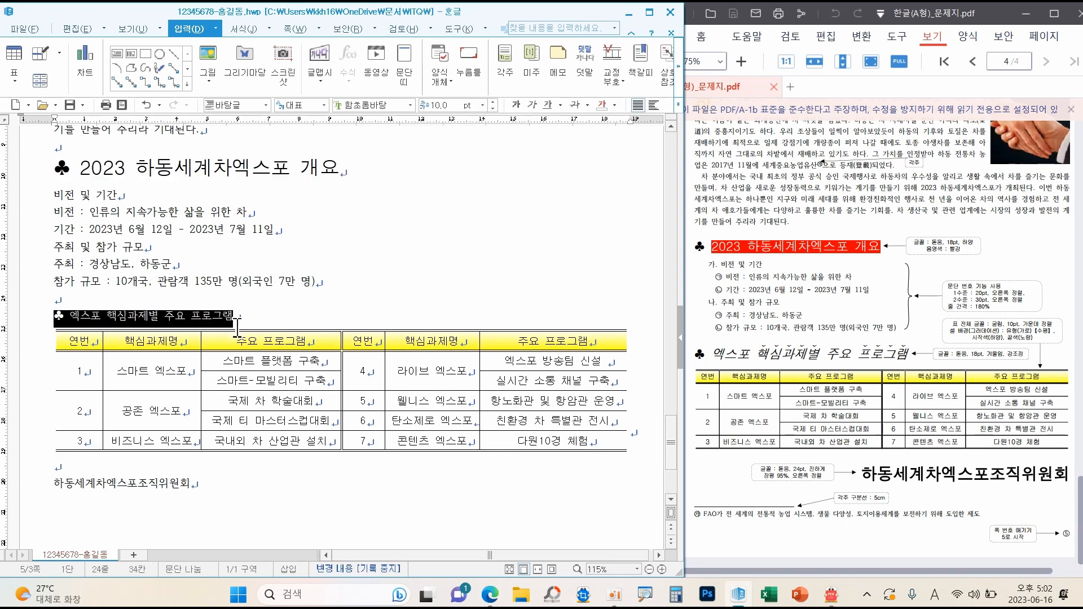
click(410, 105)
drag(500, 232, 516, 139)
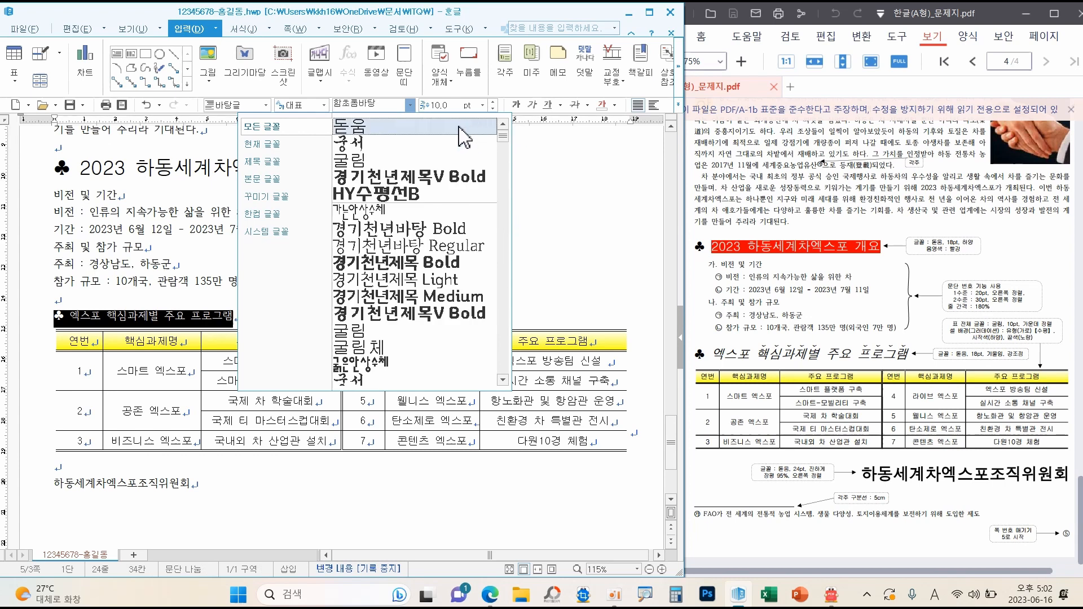
click(486, 125)
click(482, 105)
click(437, 215)
click(441, 237)
Give the first heading's text, without the ♣, a white font colour and red character shading
drag(82, 173, 339, 180)
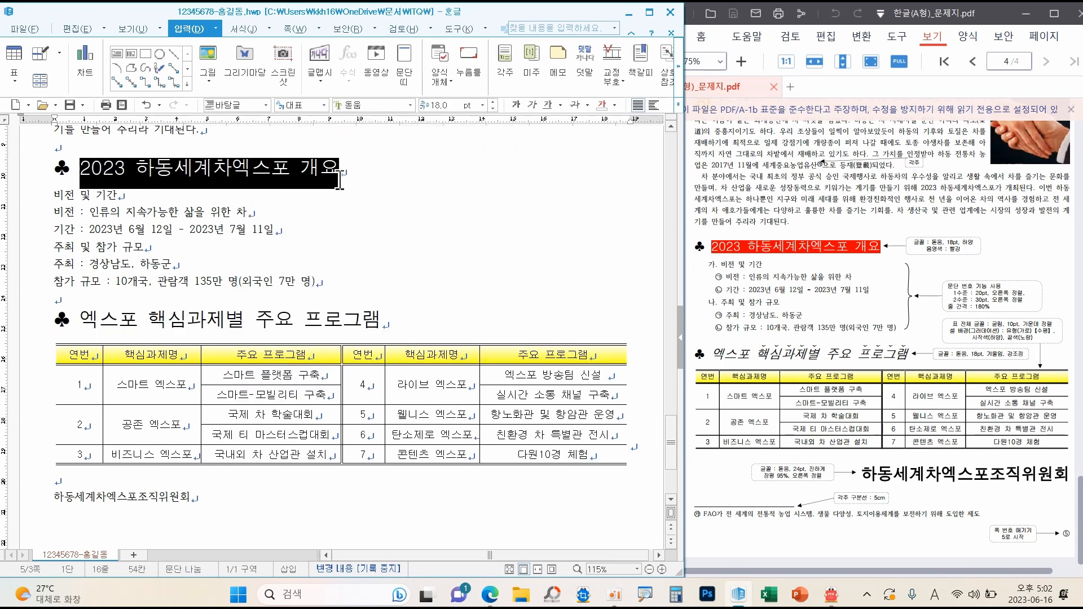
right_click(410, 214)
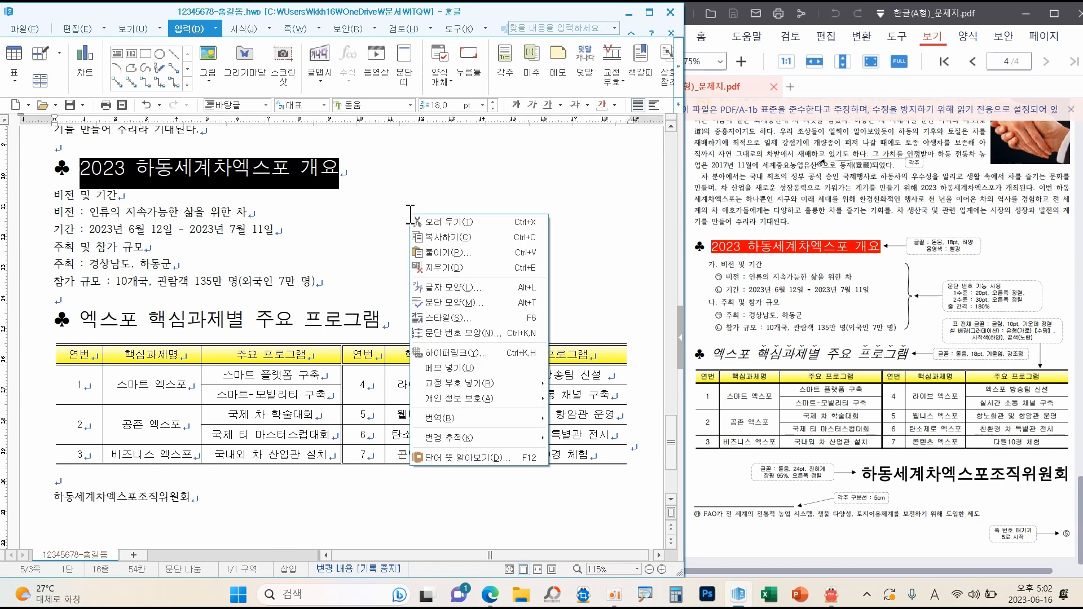
click(467, 293)
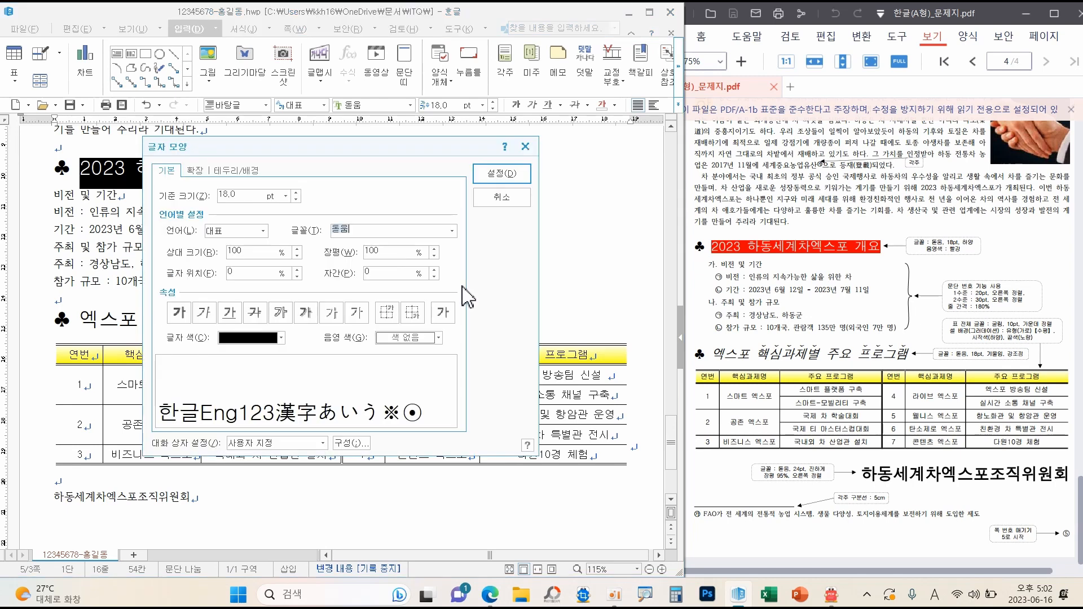
click(262, 338)
click(224, 374)
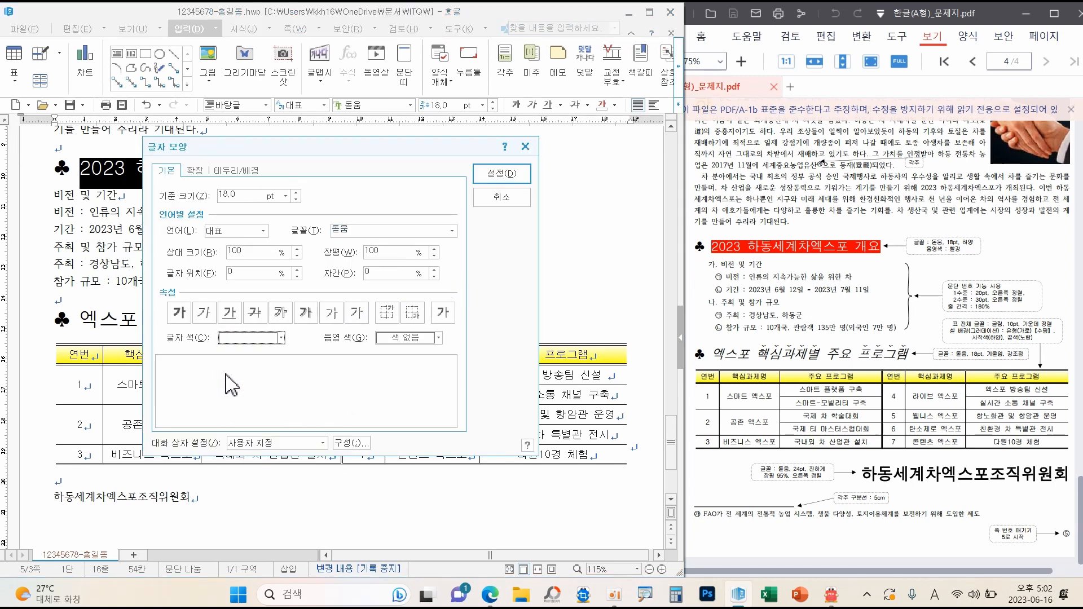
click(398, 338)
click(393, 374)
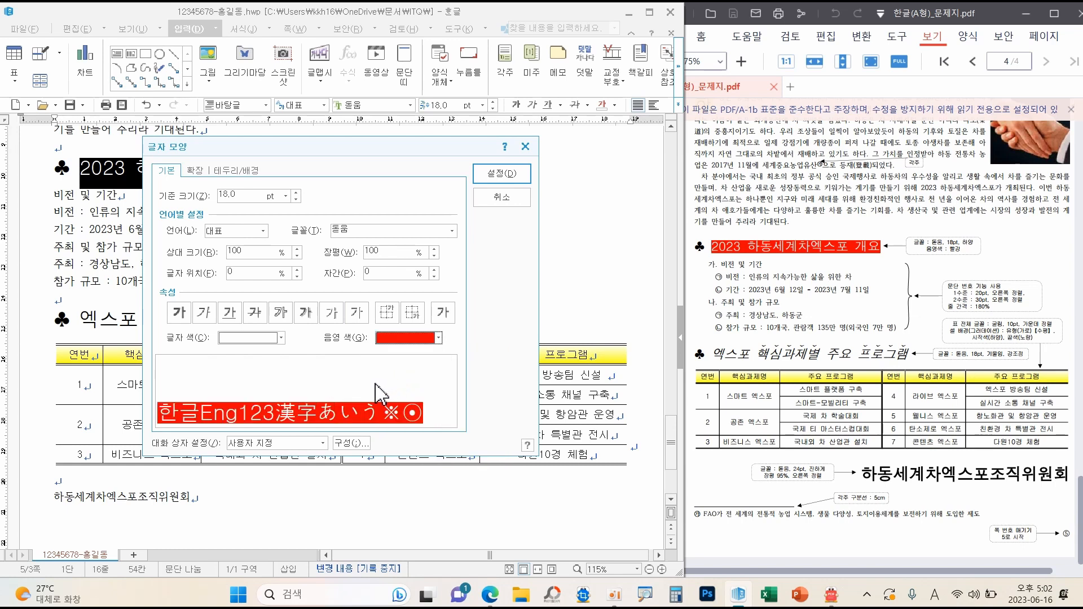
click(502, 174)
click(478, 229)
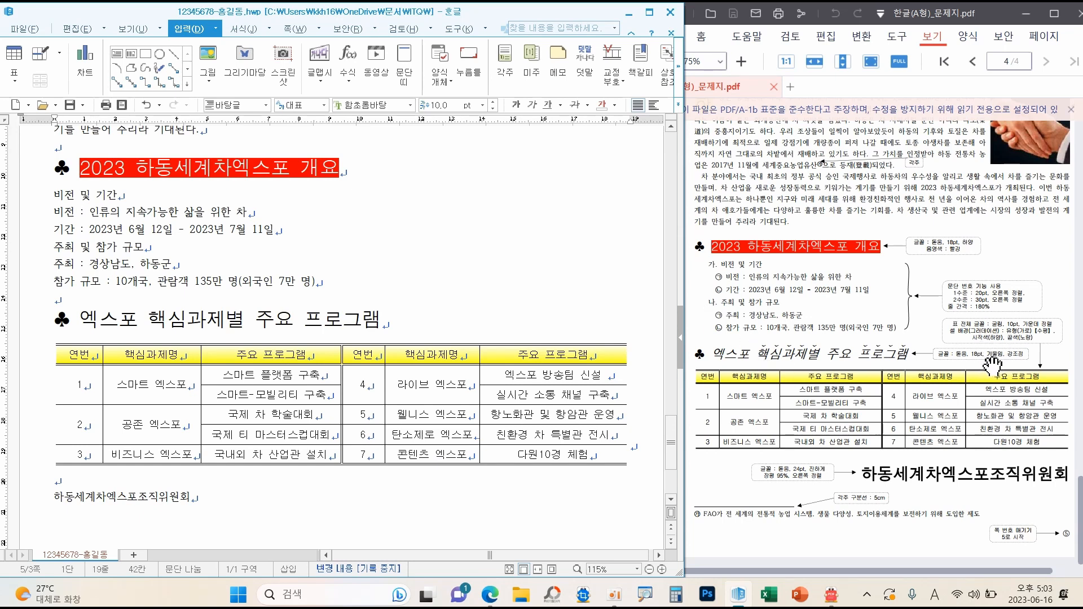
Italicise the second heading's text "엑스포 핵심과제별 주요 프로그램", leaving out the ♣
drag(1016, 332, 1024, 354)
drag(79, 320, 401, 314)
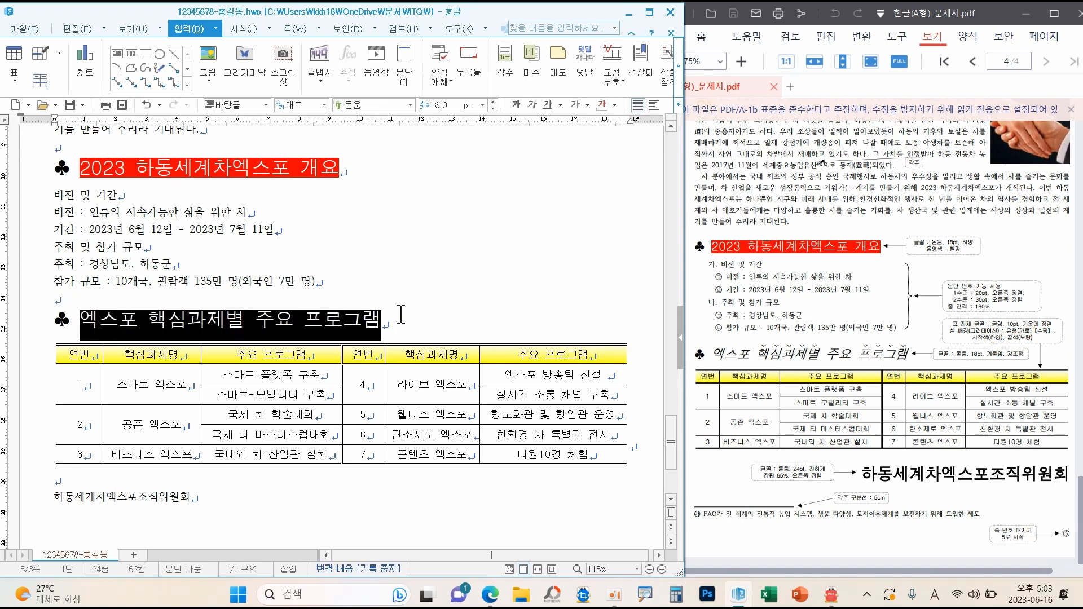
click(532, 105)
click(472, 298)
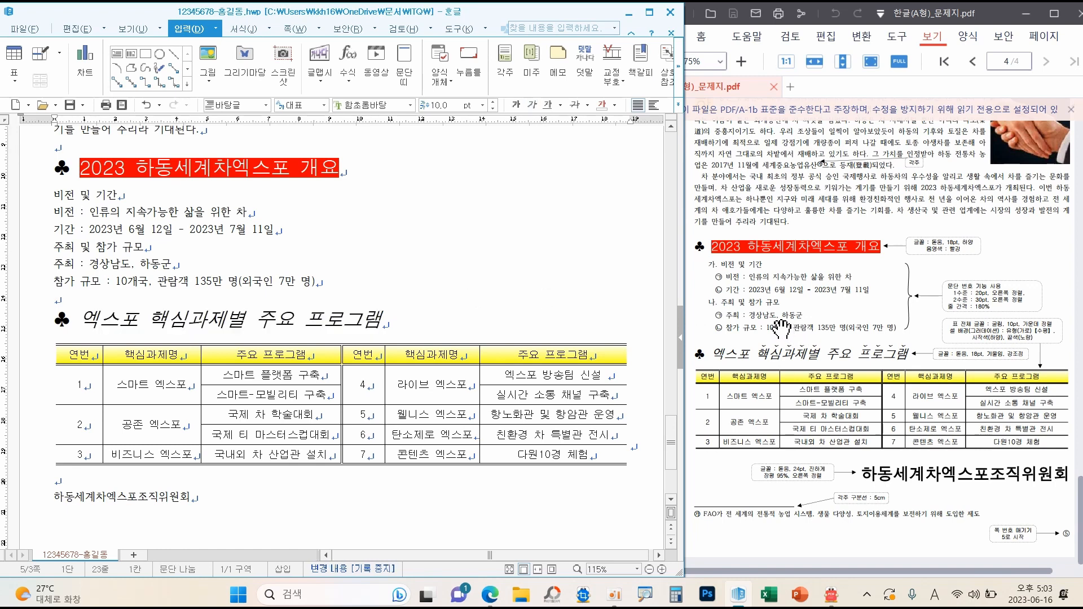
Add the ˇ-shaped emphasis mark (강조점) above "핵심과제별" in the second heading
mouse_move(815, 342)
mouse_down()
mouse_move(796, 369)
mouse_move(821, 339)
mouse_up()
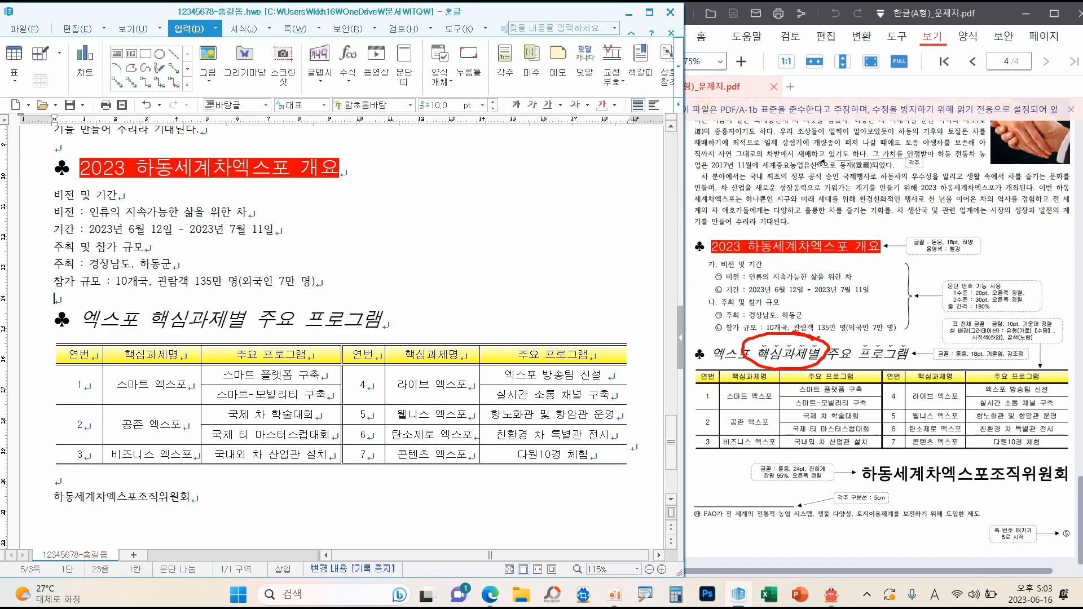
drag(890, 335, 917, 355)
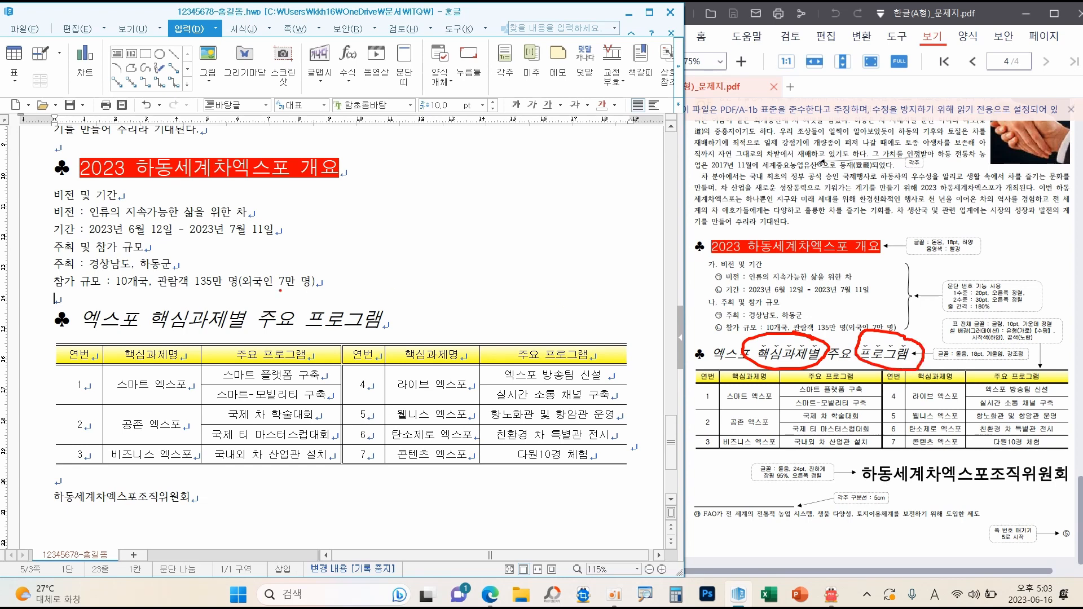
drag(149, 322, 241, 322)
right_click(394, 239)
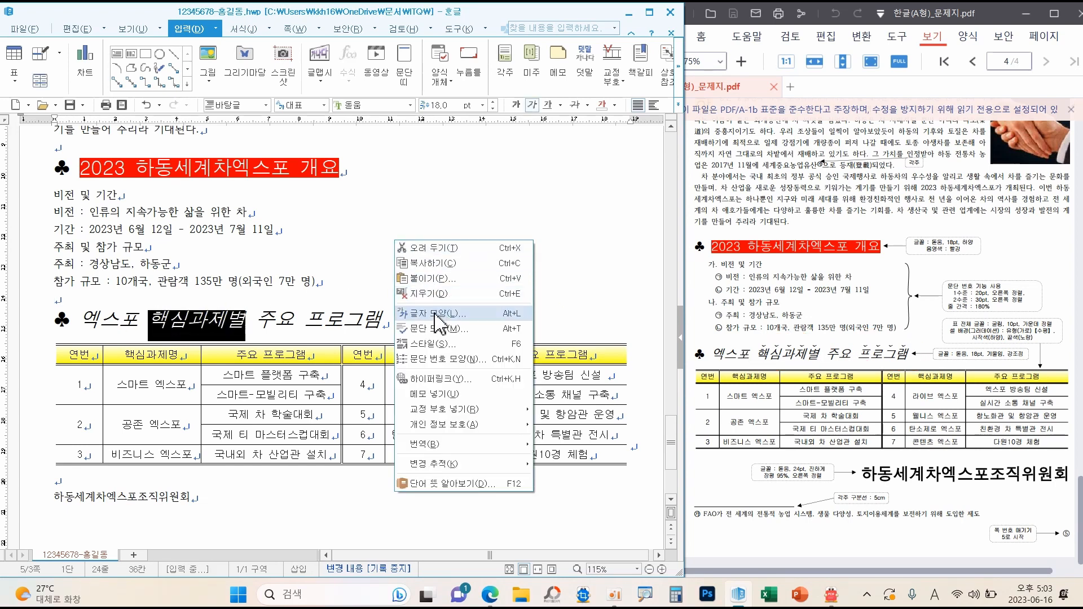
click(424, 298)
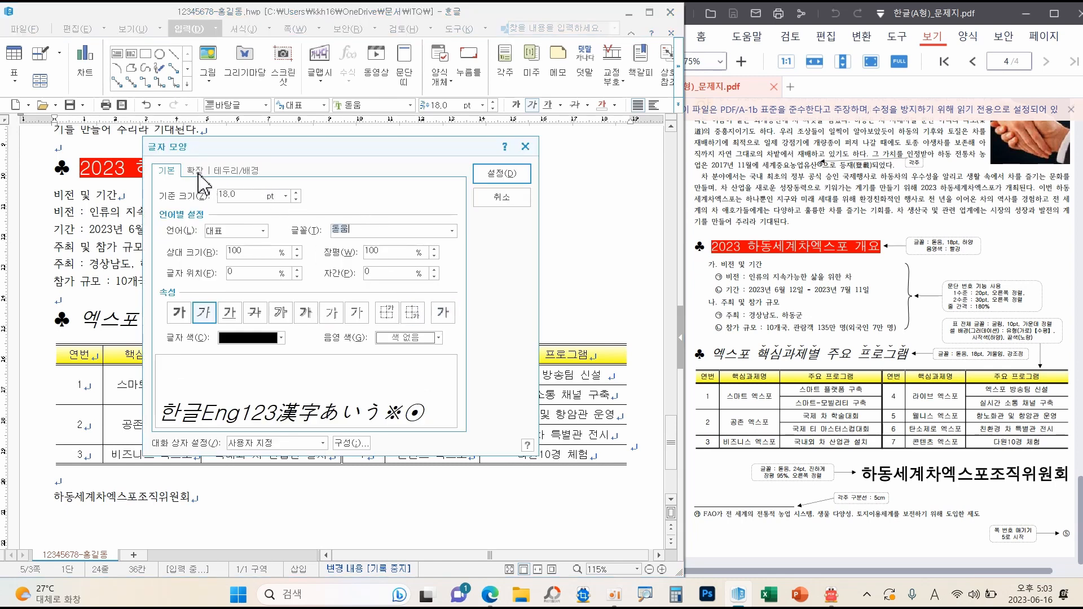
drag(191, 182, 210, 177)
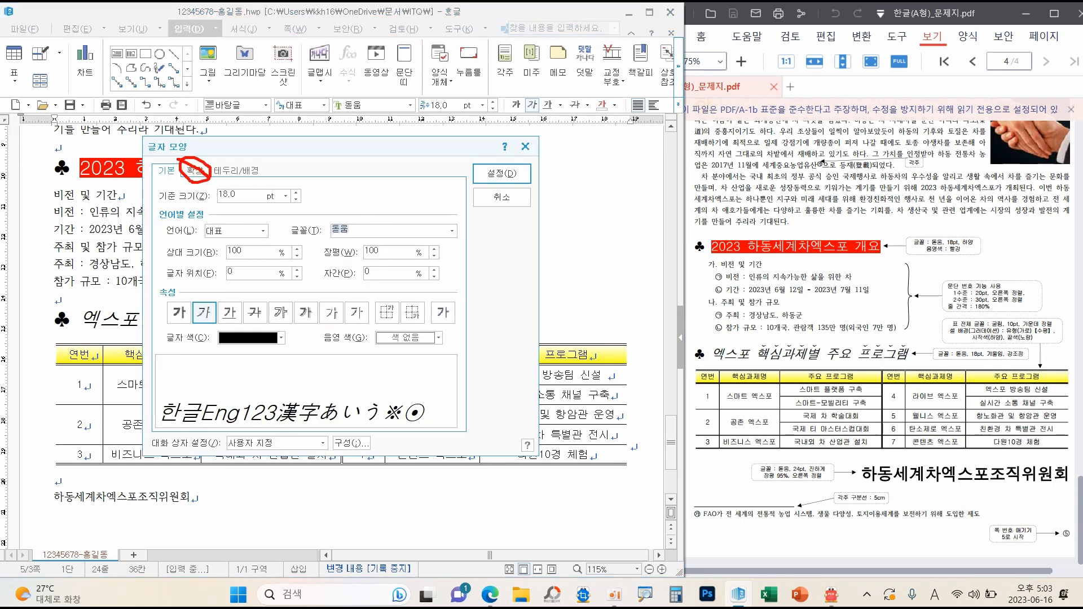
click(198, 172)
click(401, 327)
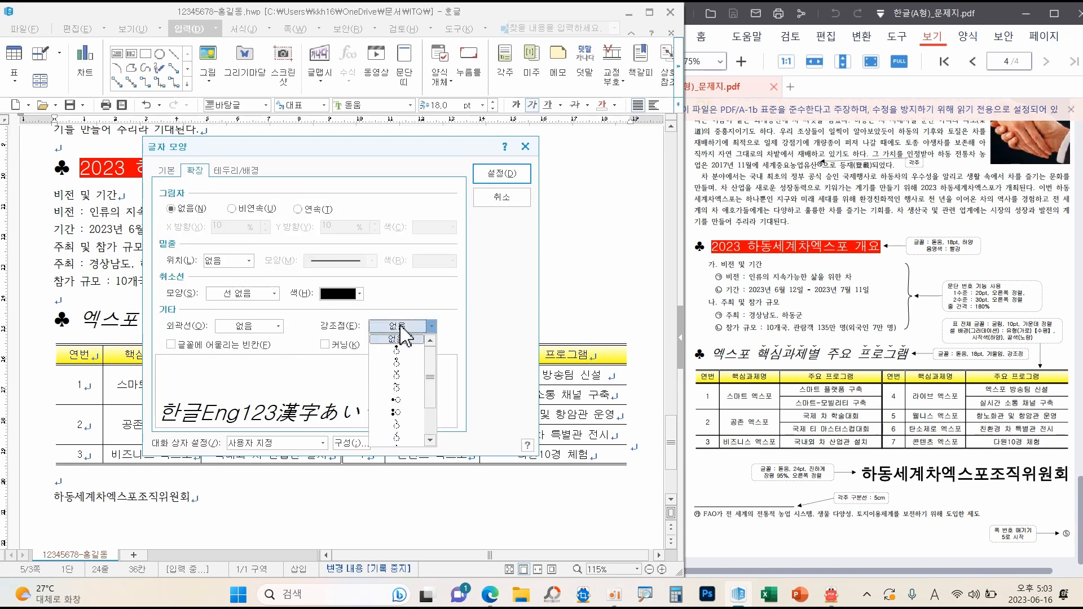
click(401, 375)
click(500, 175)
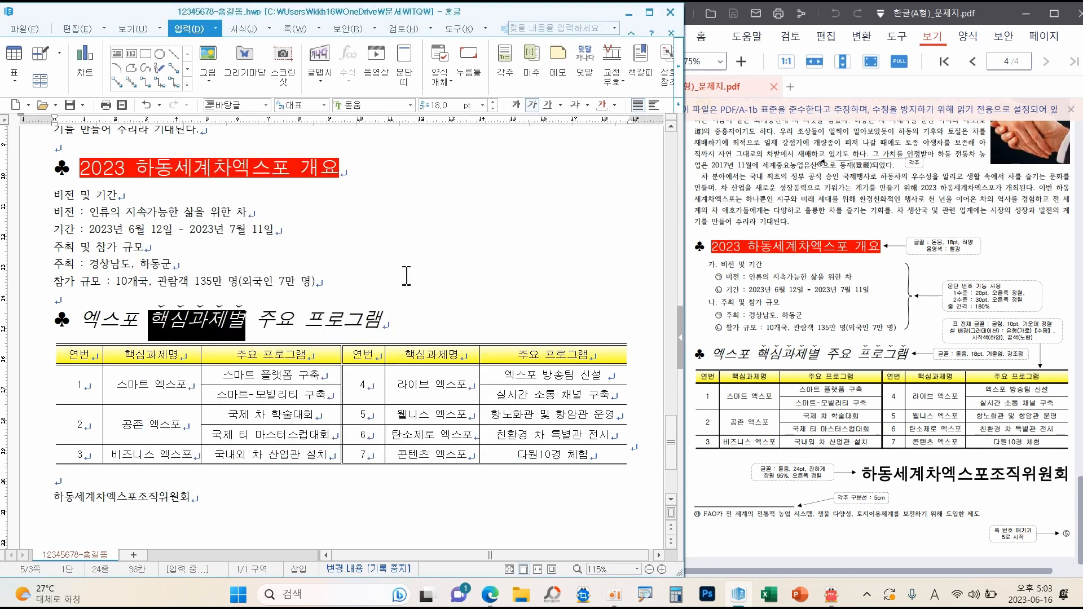
Add the same ˇ-shaped emphasis mark (강조점) above "프로그램" in the second heading
drag(305, 322, 390, 327)
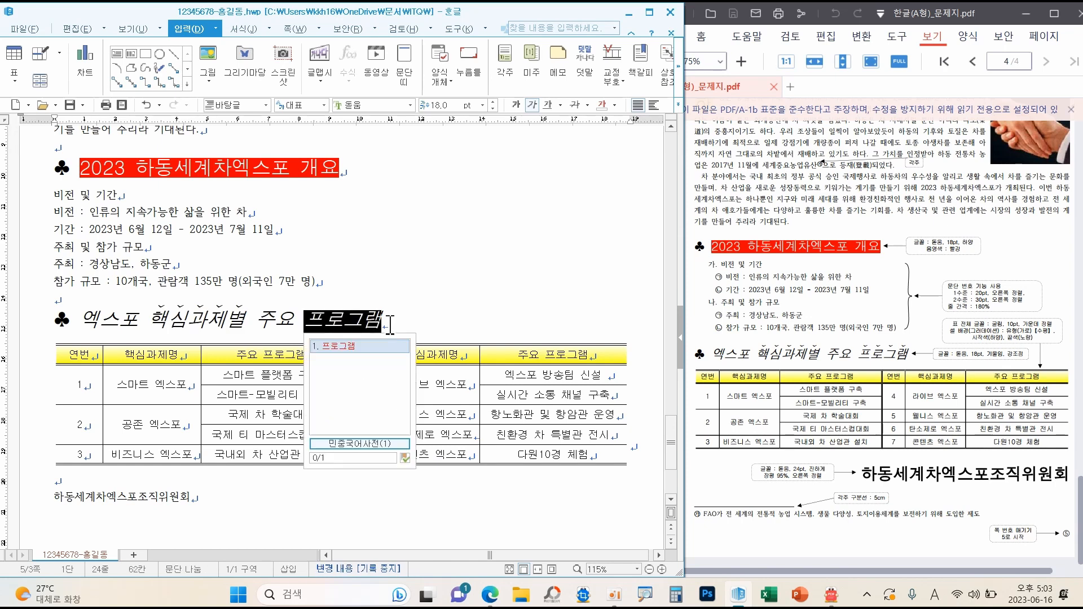
right_click(401, 274)
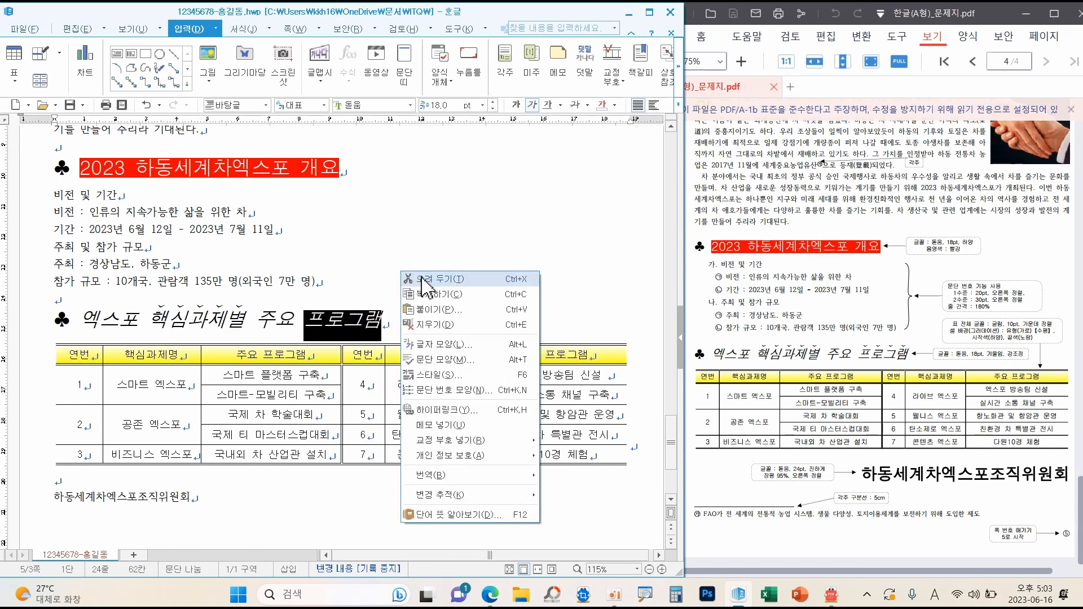
click(455, 345)
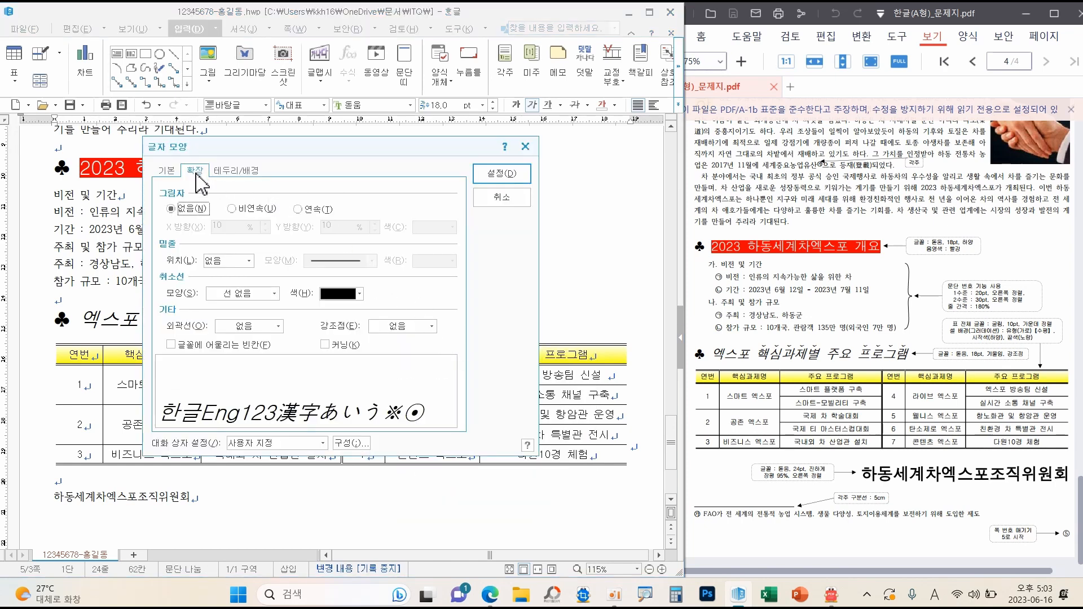
click(395, 328)
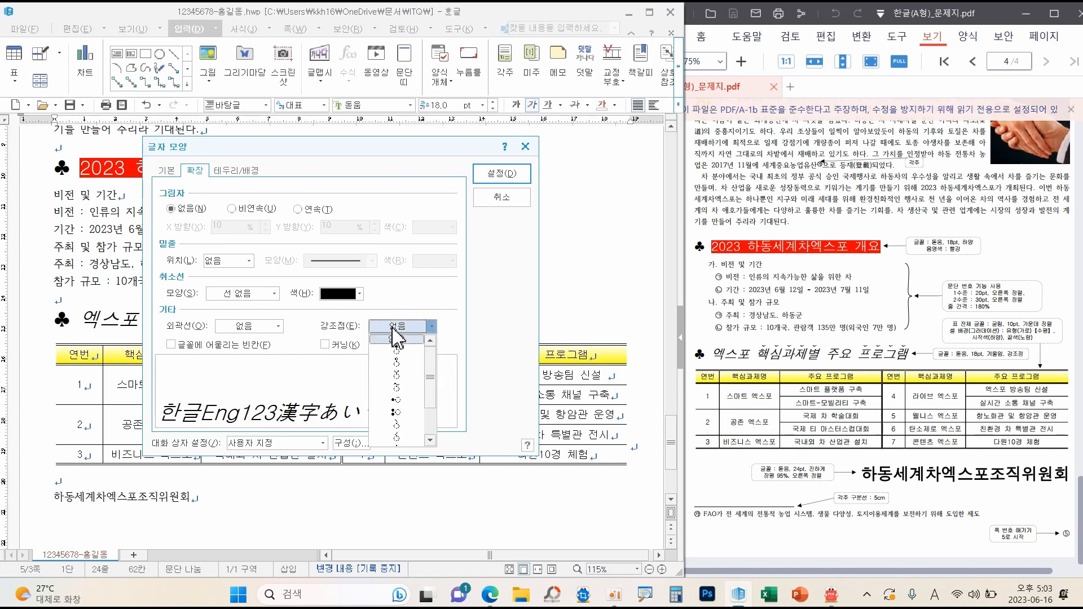
click(398, 375)
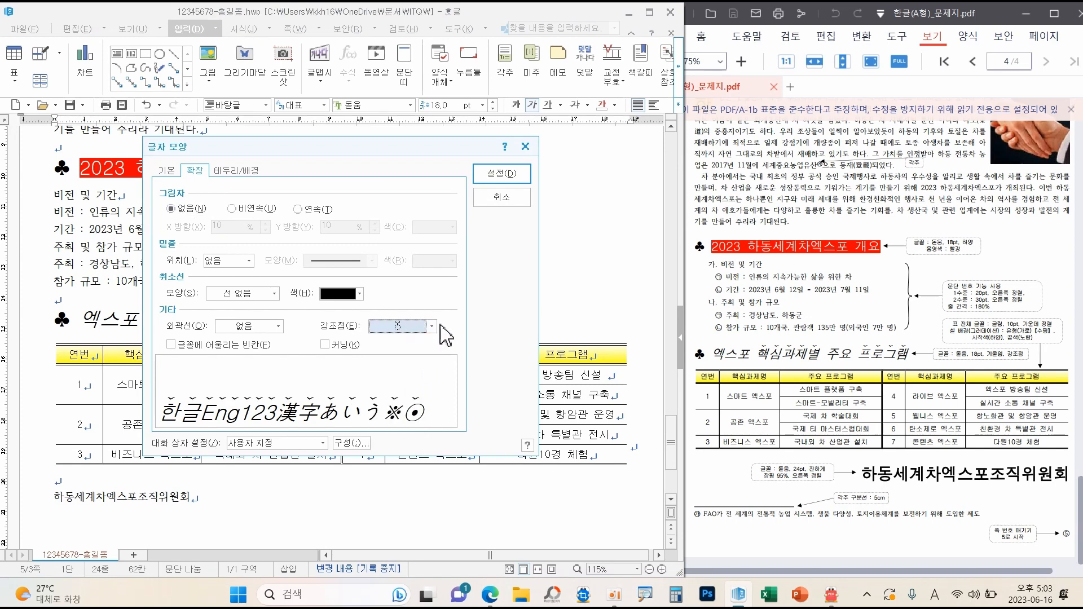
click(502, 174)
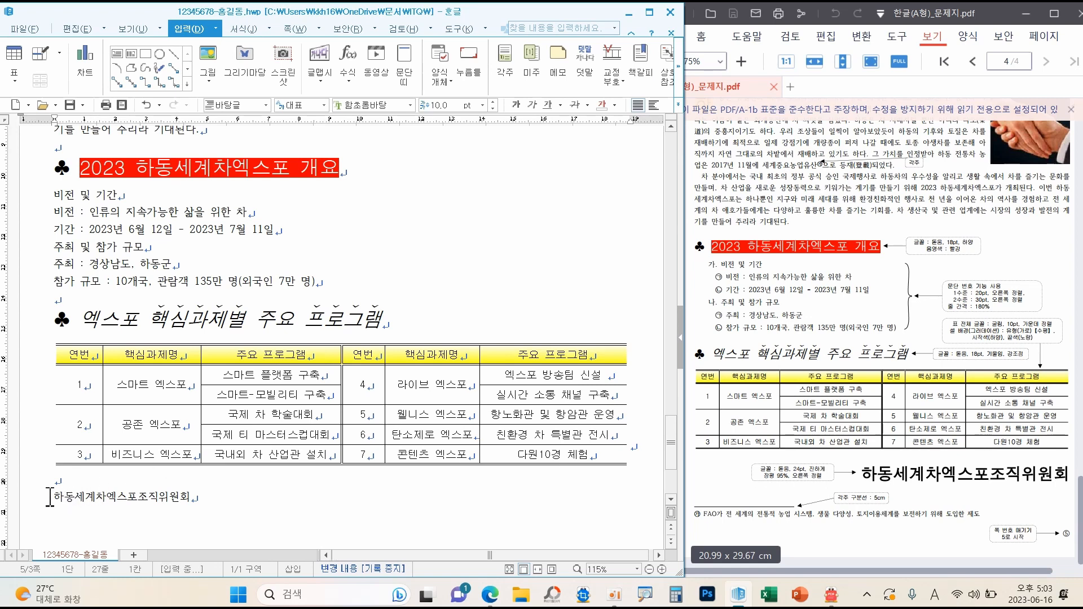
Format the closing organisation name "하동세계차엑스포조직위원회" in 돋움 at 24 pt
drag(51, 497, 236, 506)
click(410, 105)
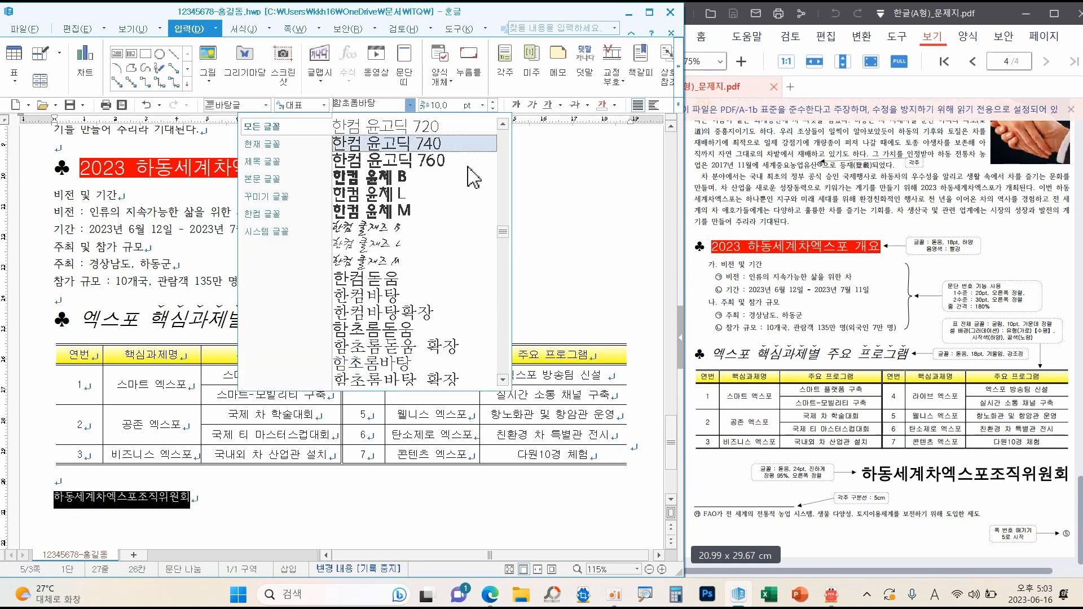
drag(508, 241, 508, 150)
scroll(459, 145, up, 2)
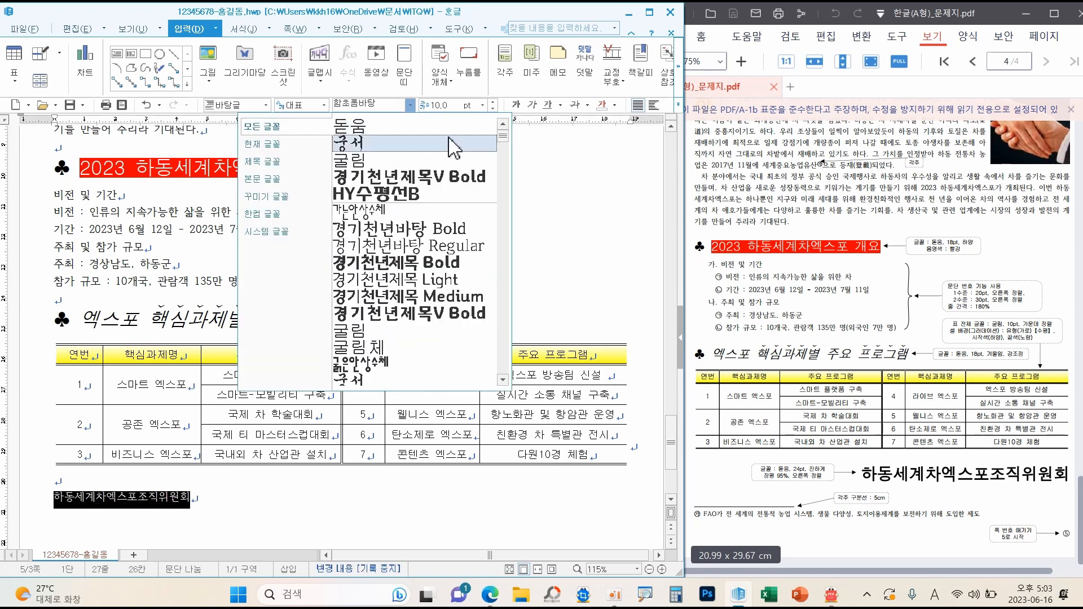
click(448, 131)
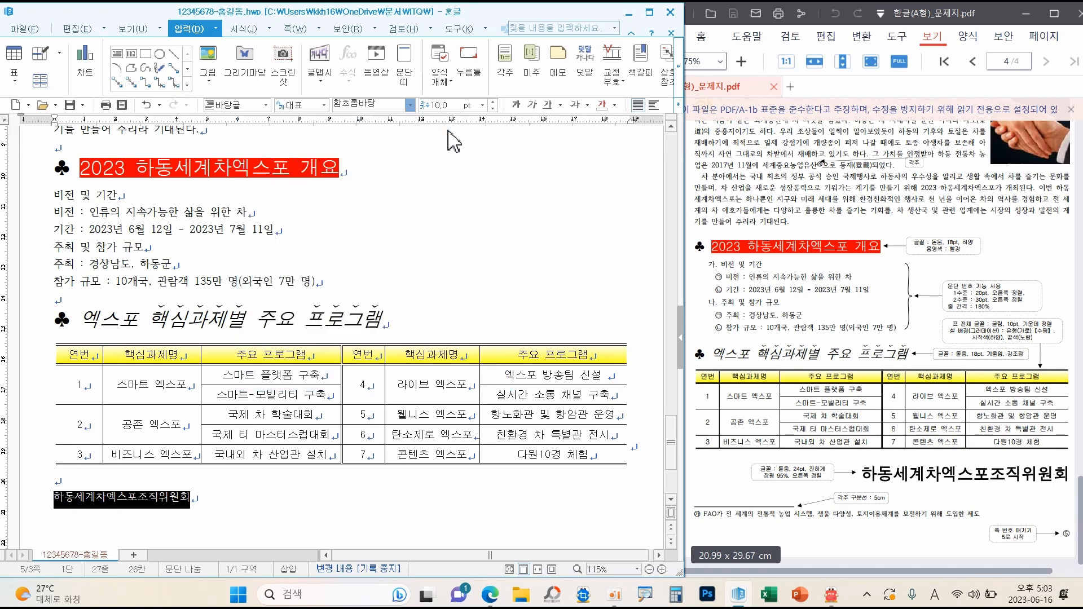
click(482, 105)
click(441, 243)
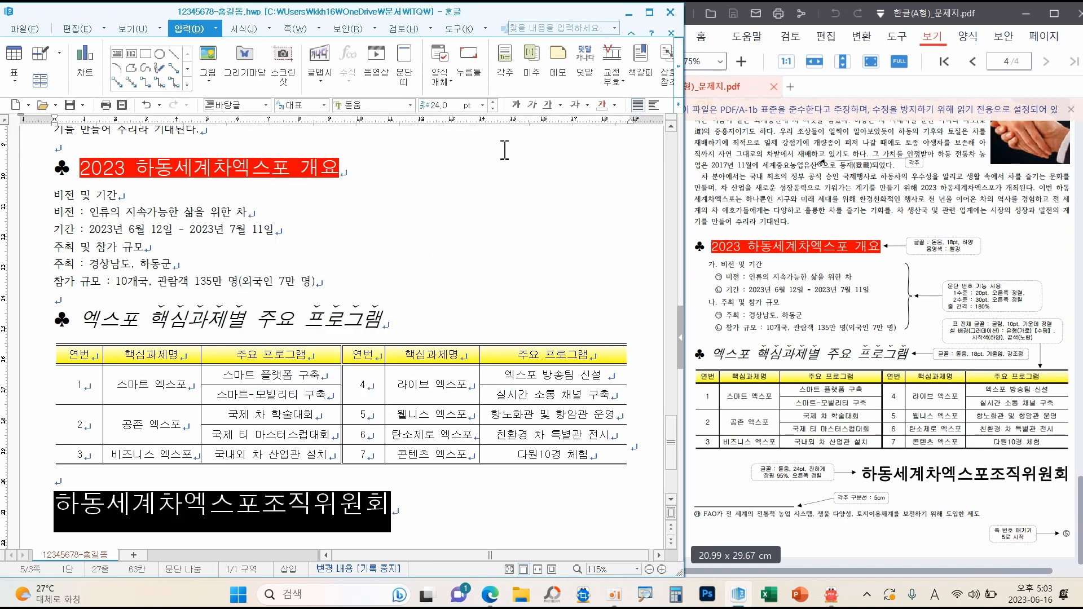
Make the closing organisation name bold and right-align it, then check the sample's character-width instruction
click(516, 105)
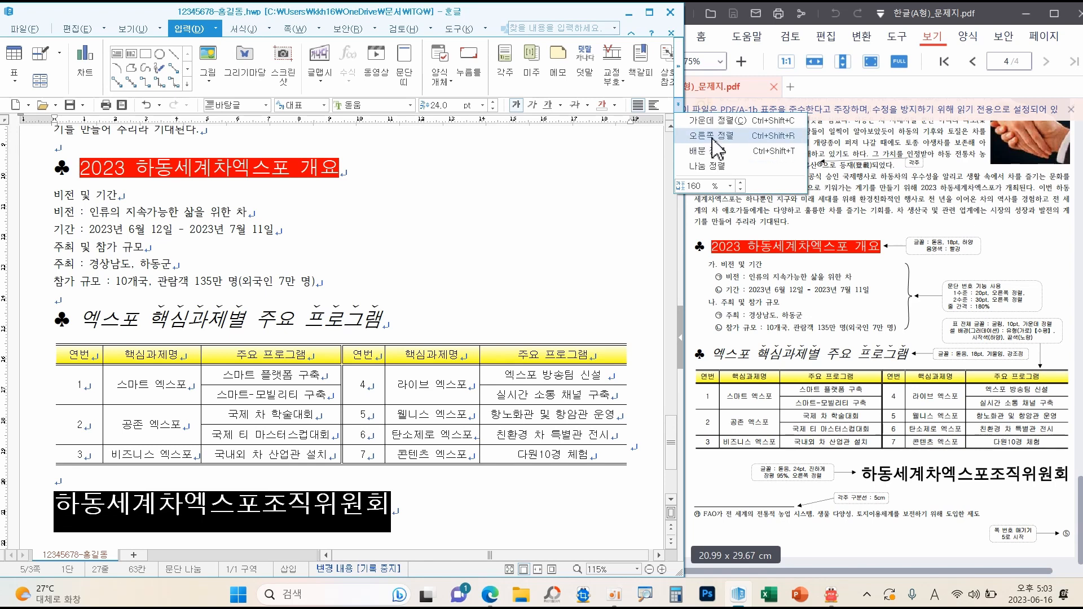
key(ctrl+shift+r)
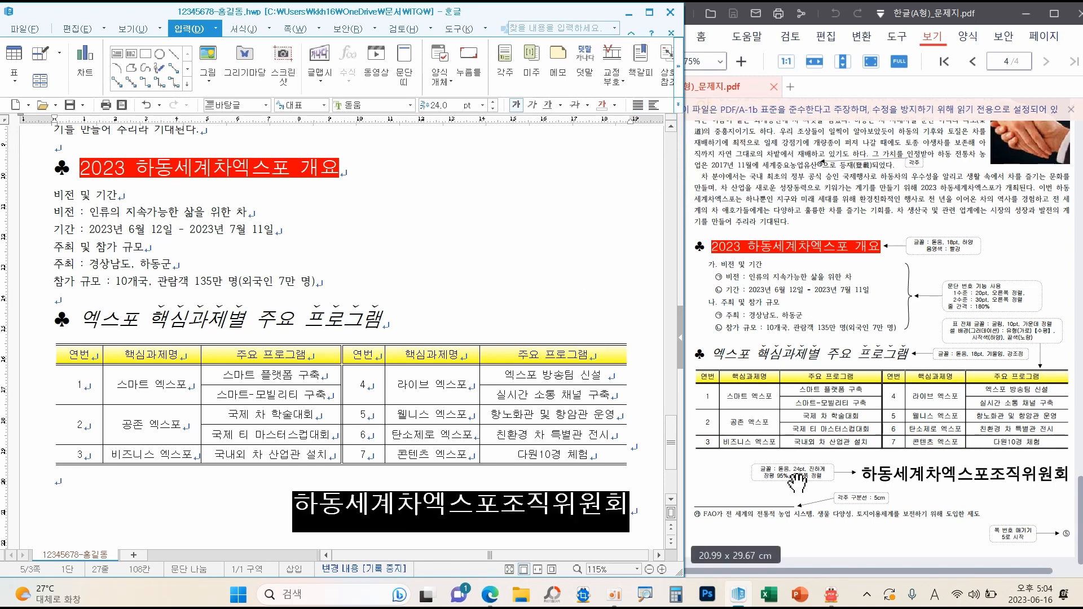
mouse_move(795, 489)
mouse_down()
mouse_move(754, 481)
mouse_move(800, 485)
mouse_up()
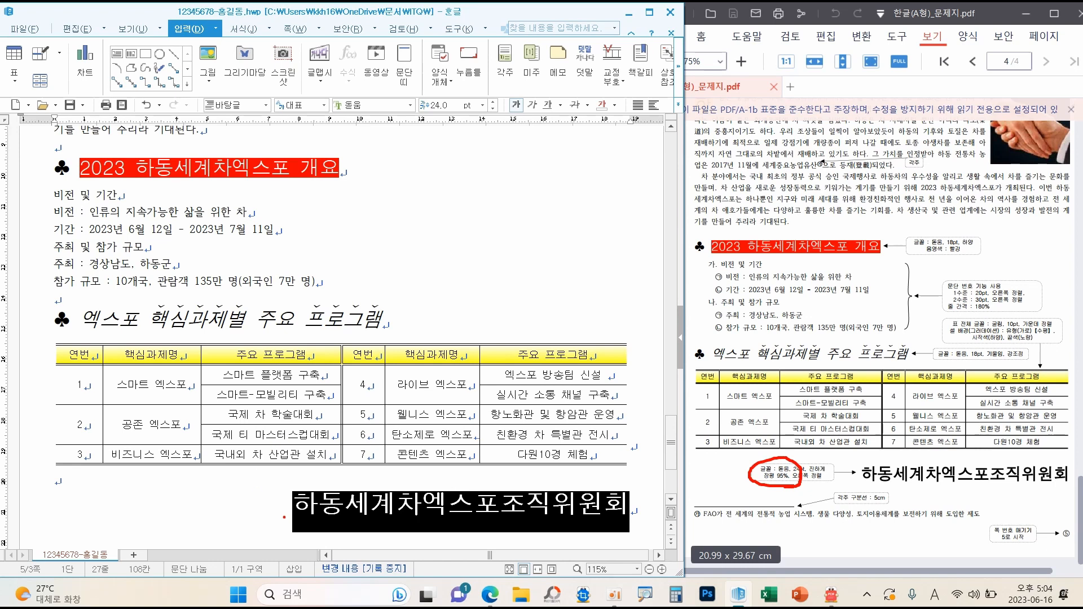
Set the character width (장평) of the closing organisation name to 95%
right_click(245, 500)
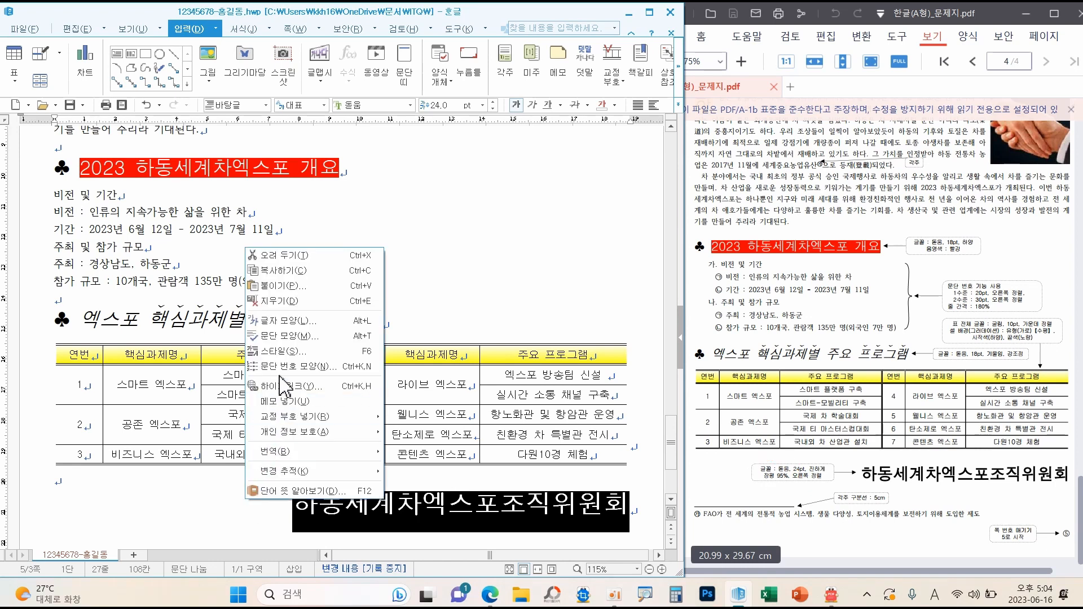
click(288, 322)
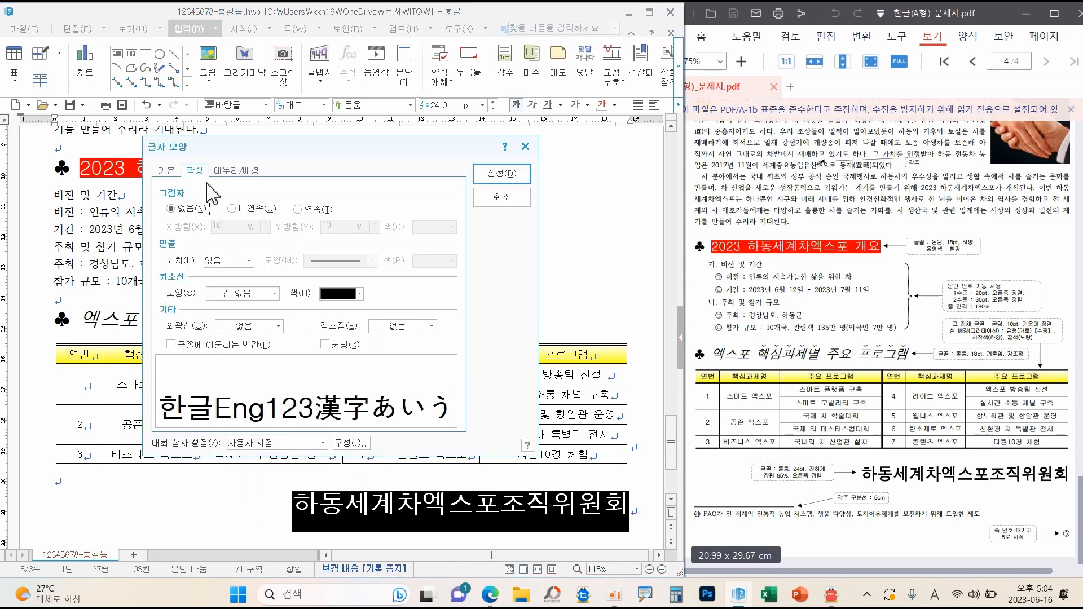
click(167, 172)
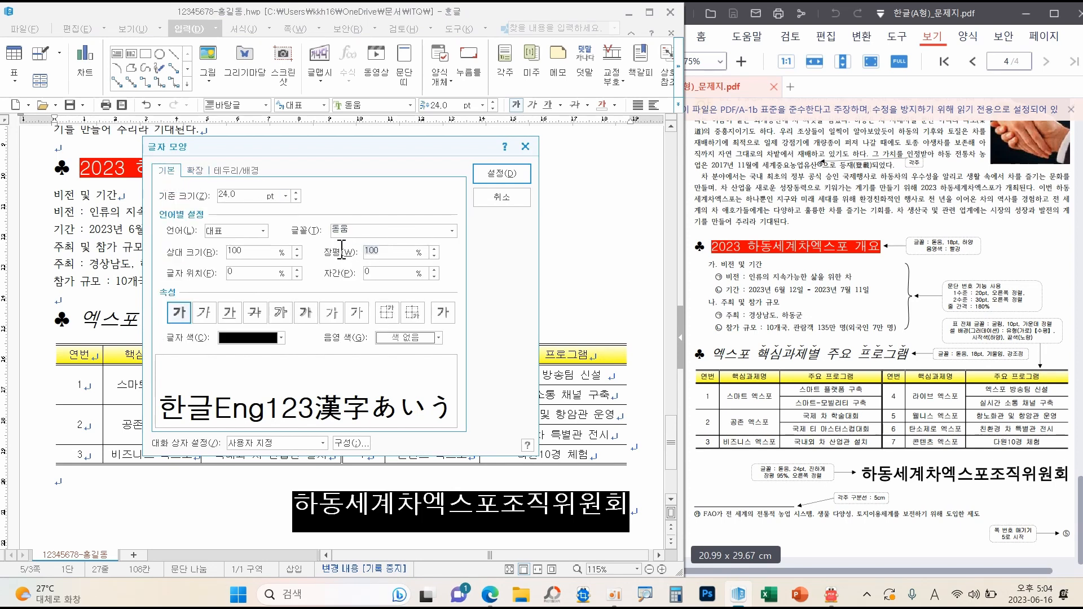
text(95)
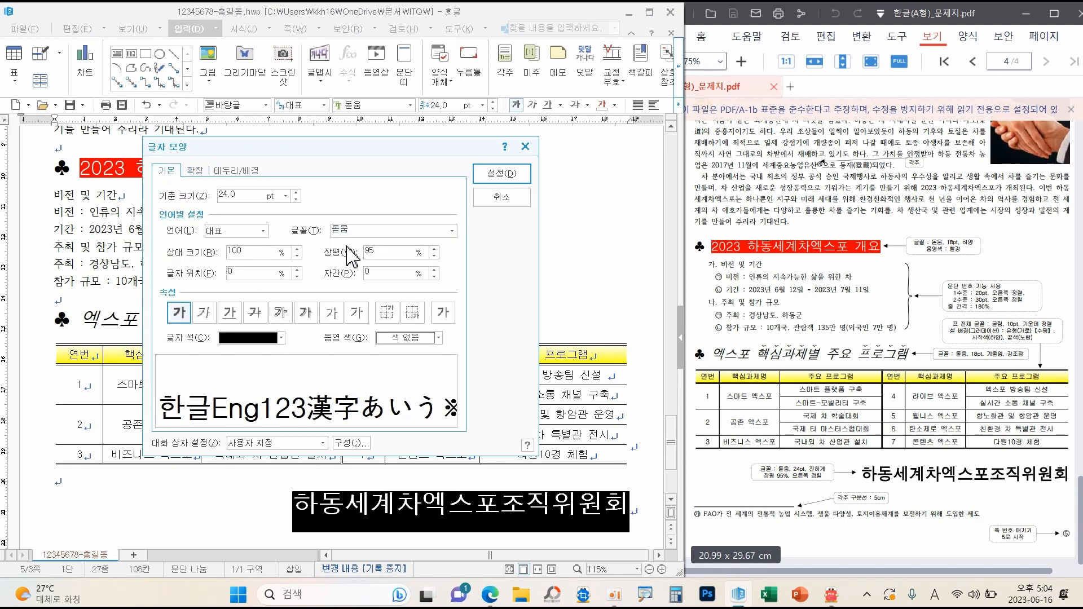
click(501, 174)
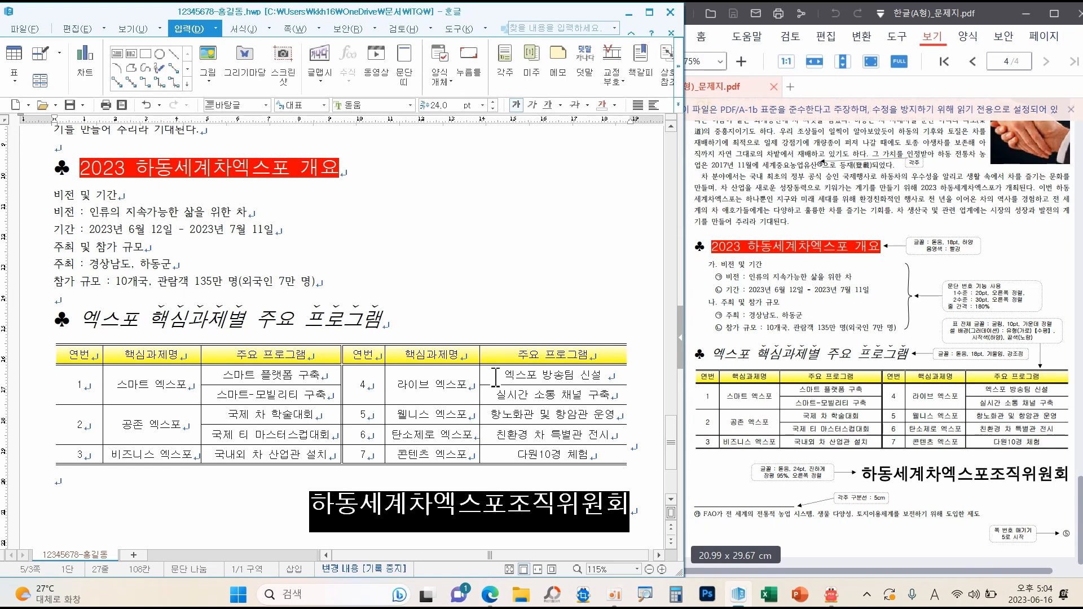
click(488, 284)
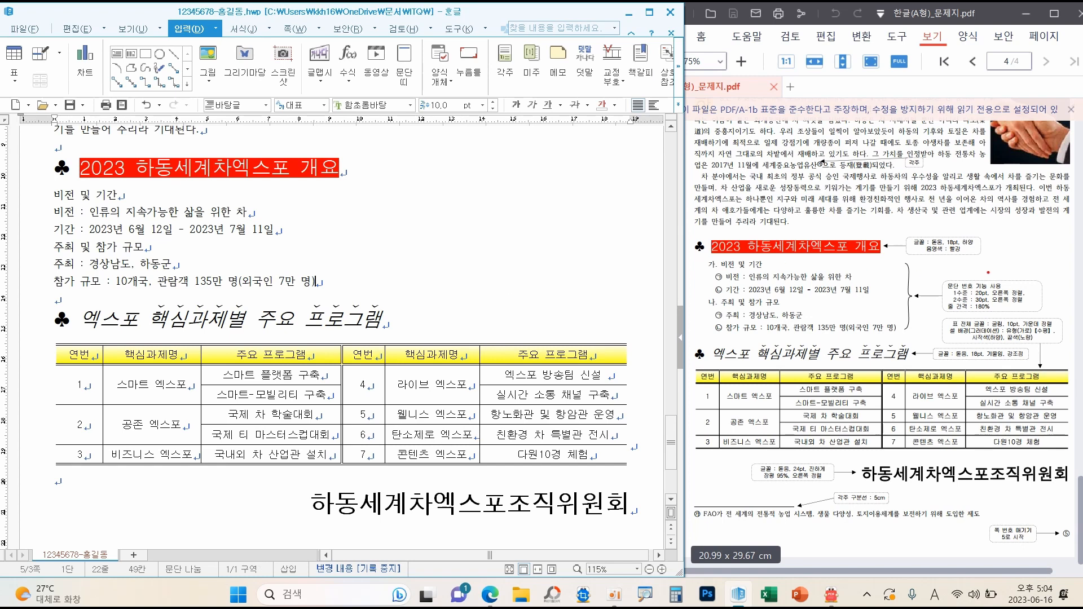
Set the line spacing of the six lines from "비전 및 기간" to "참가 규모" to 180%
drag(939, 281, 1045, 312)
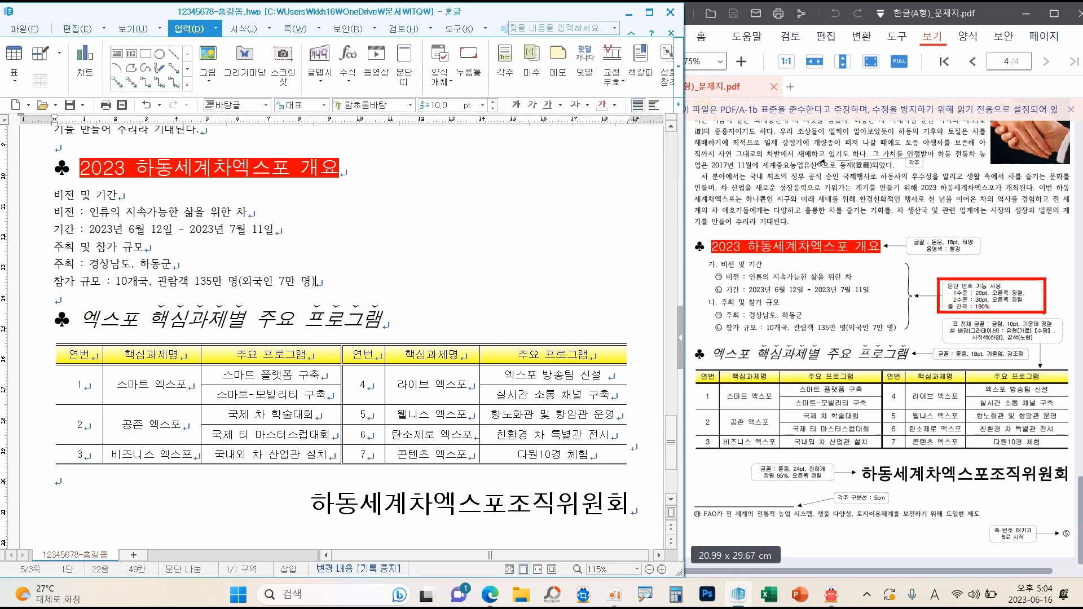
drag(698, 255, 905, 336)
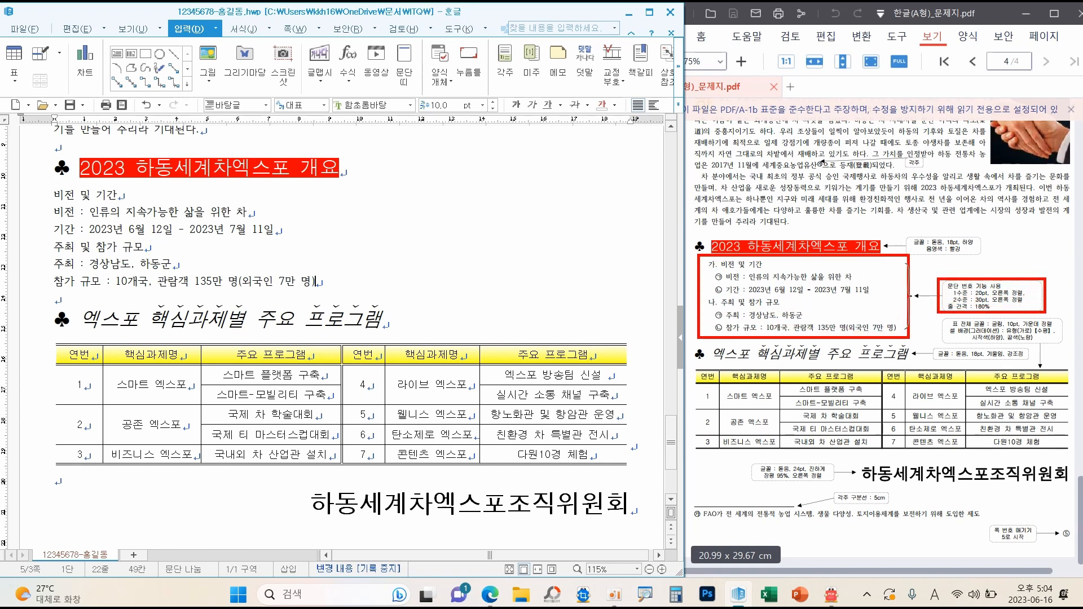
drag(50, 181, 343, 294)
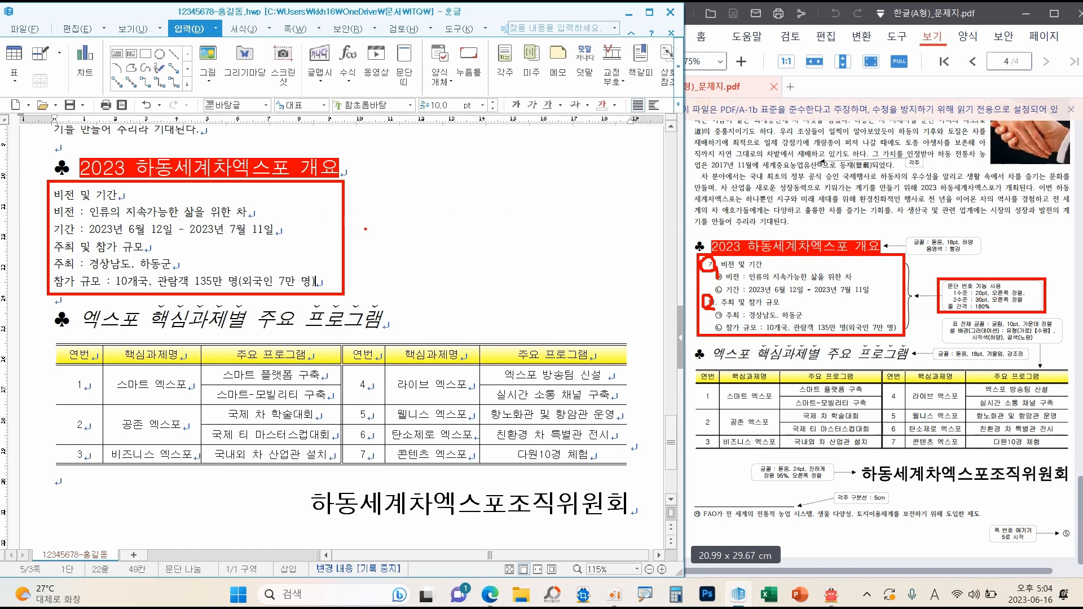
key(Escape)
mouse_move(55, 194)
mouse_down()
mouse_move(174, 264)
mouse_move(328, 284)
mouse_up()
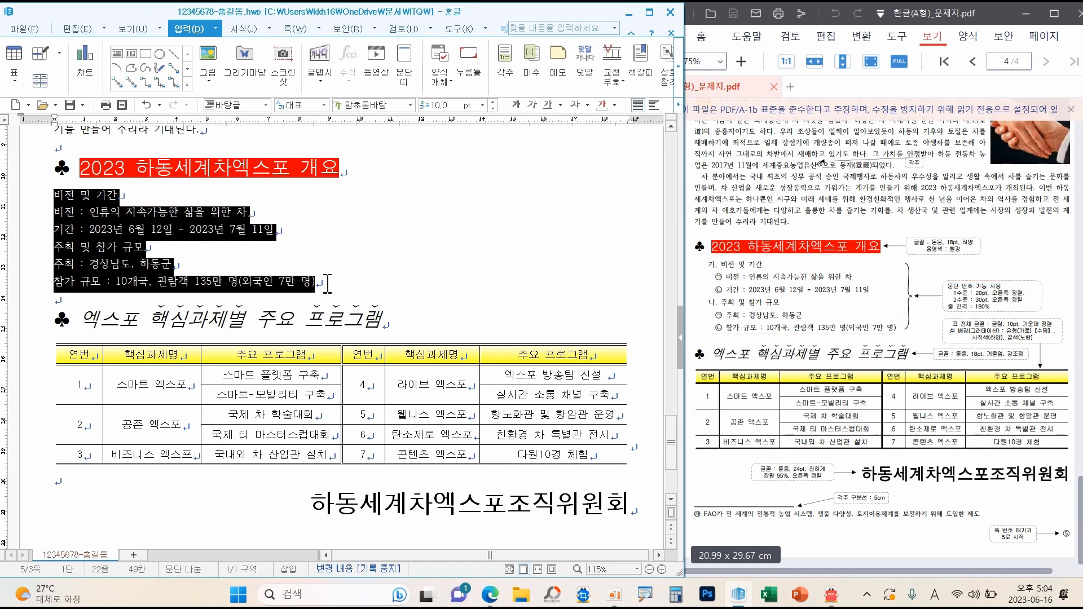
click(678, 104)
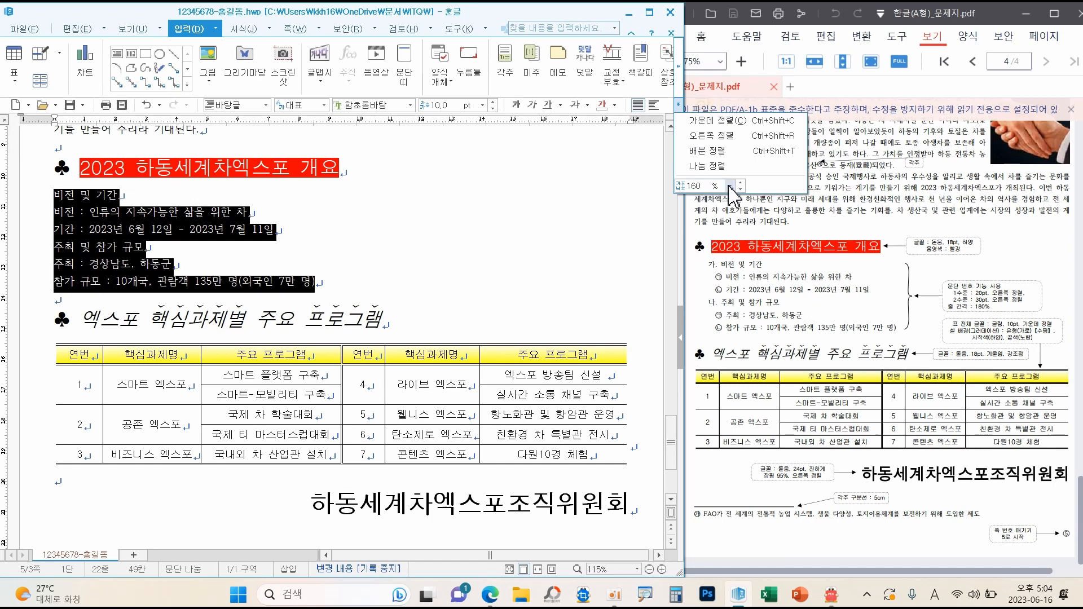
click(730, 186)
click(756, 228)
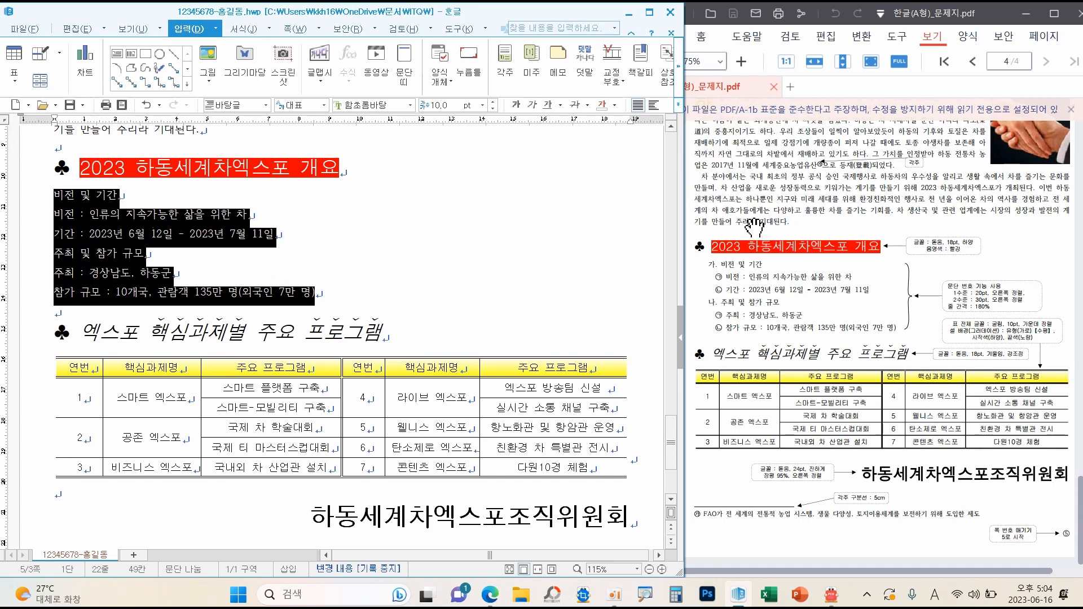
Choose the "1. 가. 1) 가)" paragraph numbering for the selected six lines and open its custom definition
right_click(338, 230)
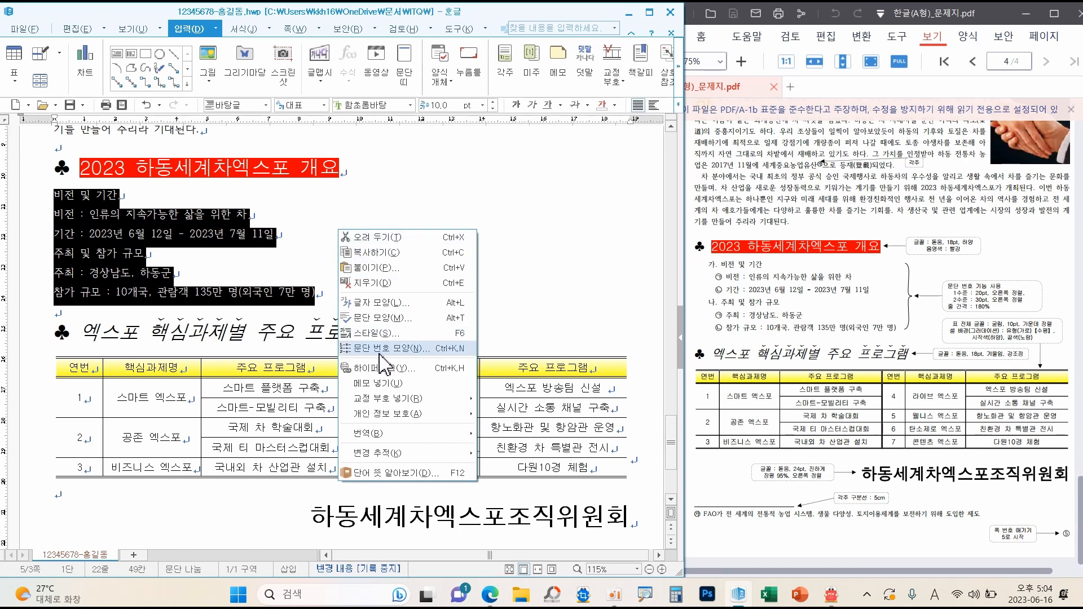
click(416, 348)
drag(343, 142, 468, 117)
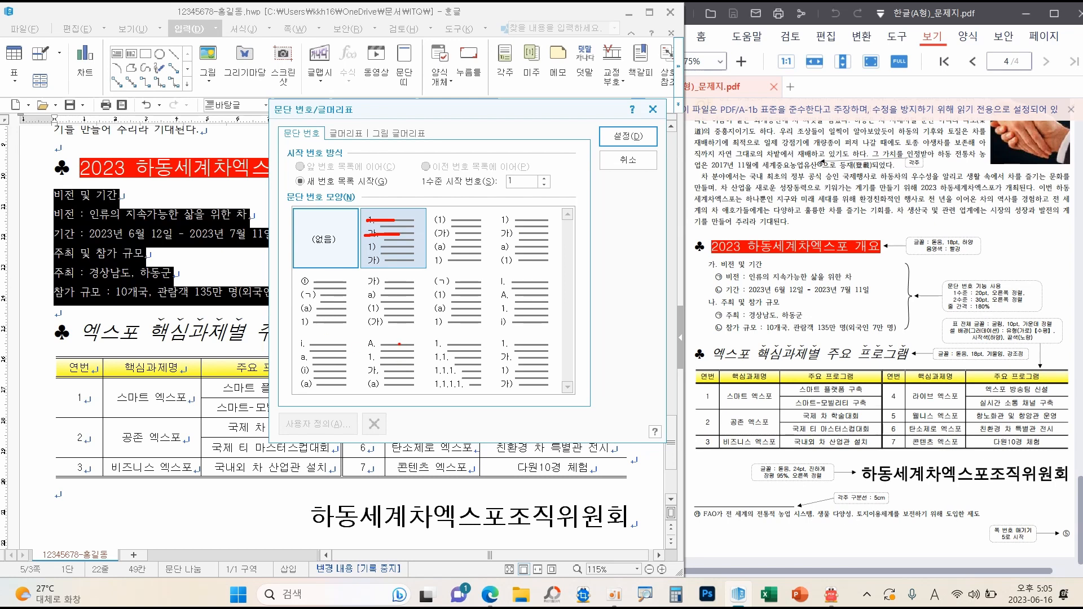
click(393, 240)
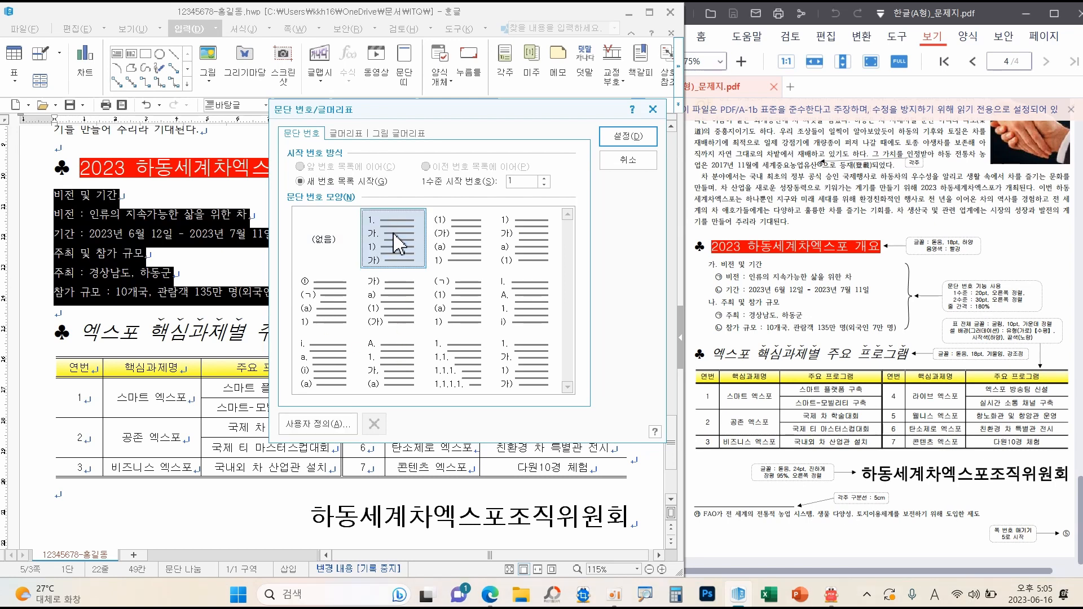
drag(307, 406, 362, 373)
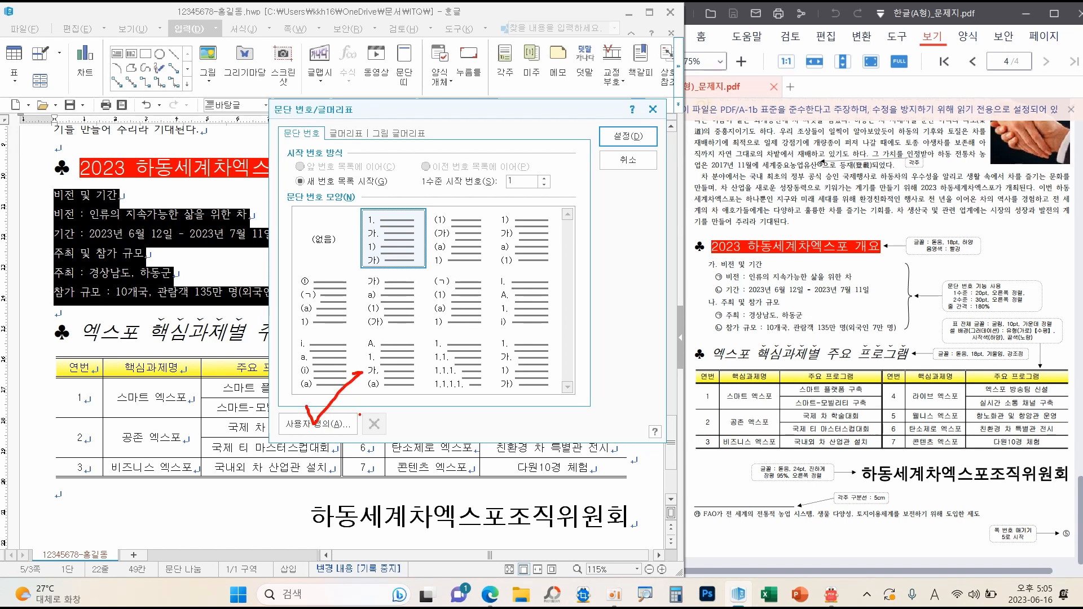
click(333, 426)
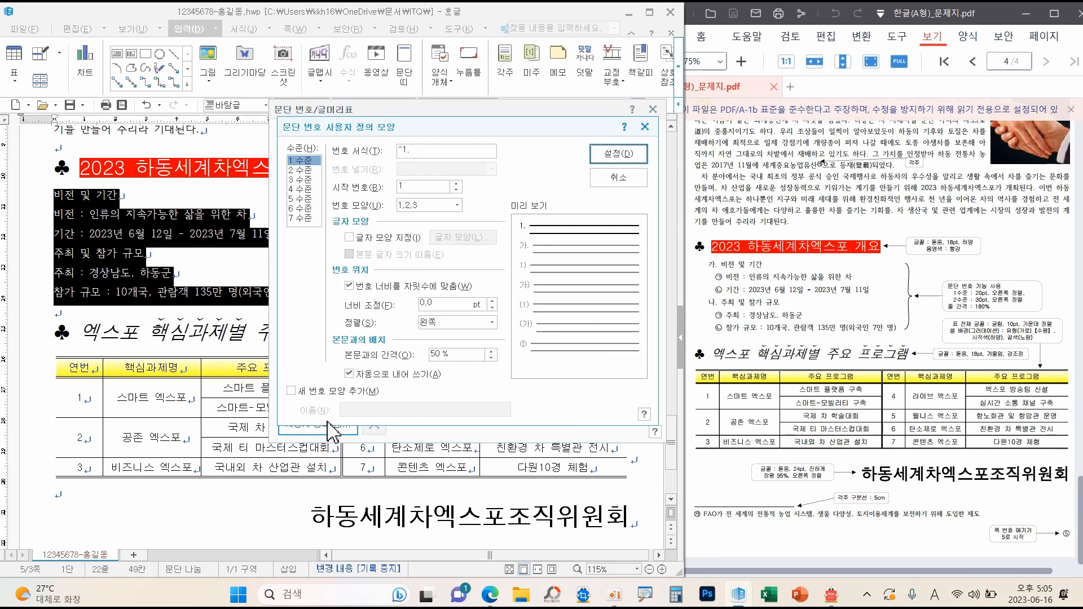
Define level 1 of the numbering with the 가,나,다 number shape, a 20 pt width adjustment and 오른쪽 alignment
click(301, 170)
click(302, 160)
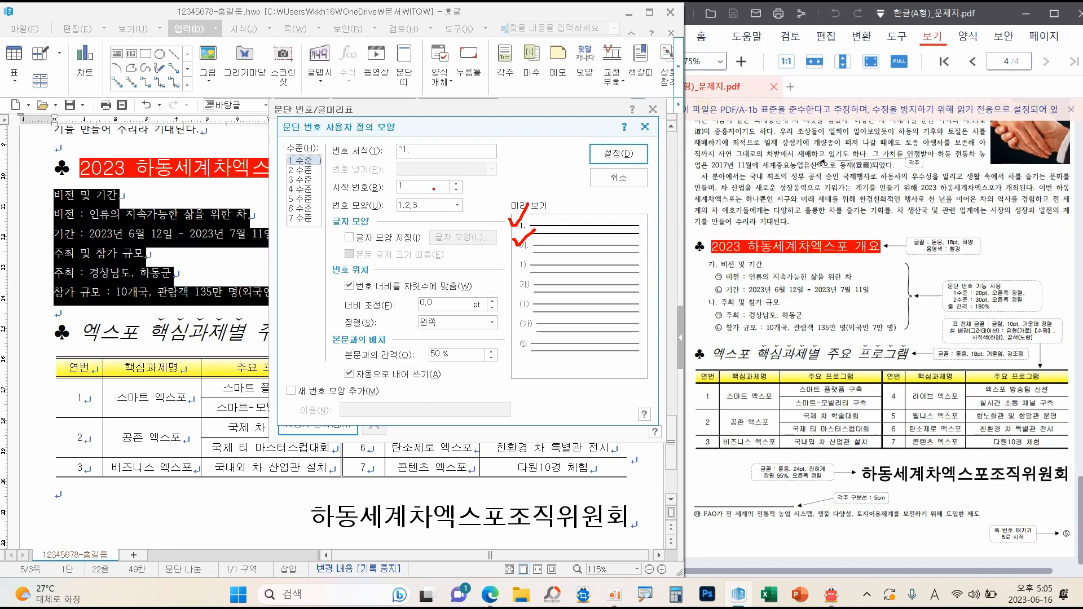
click(417, 206)
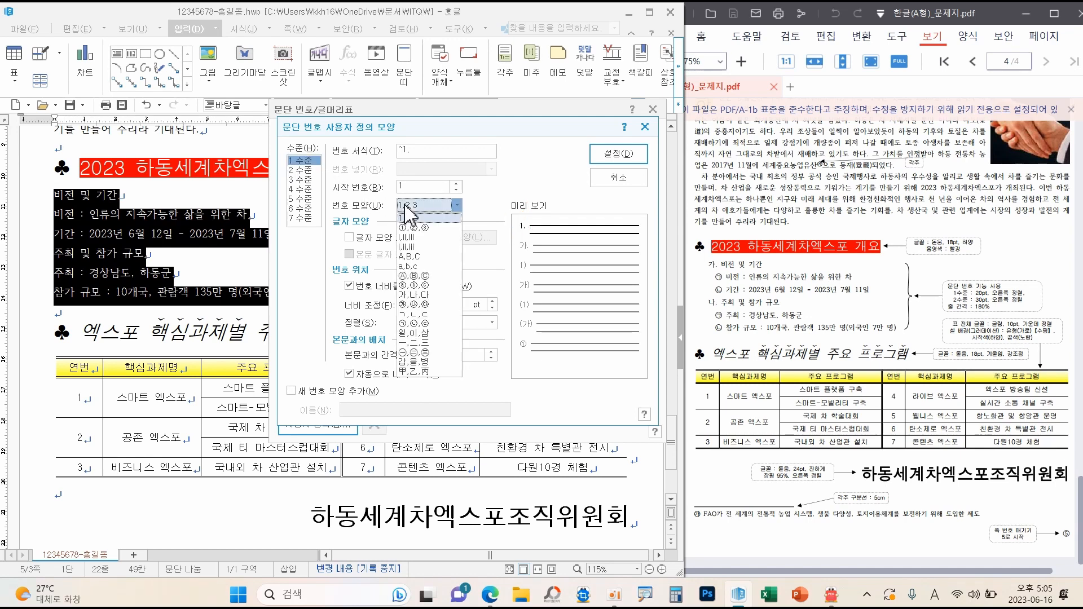
click(434, 295)
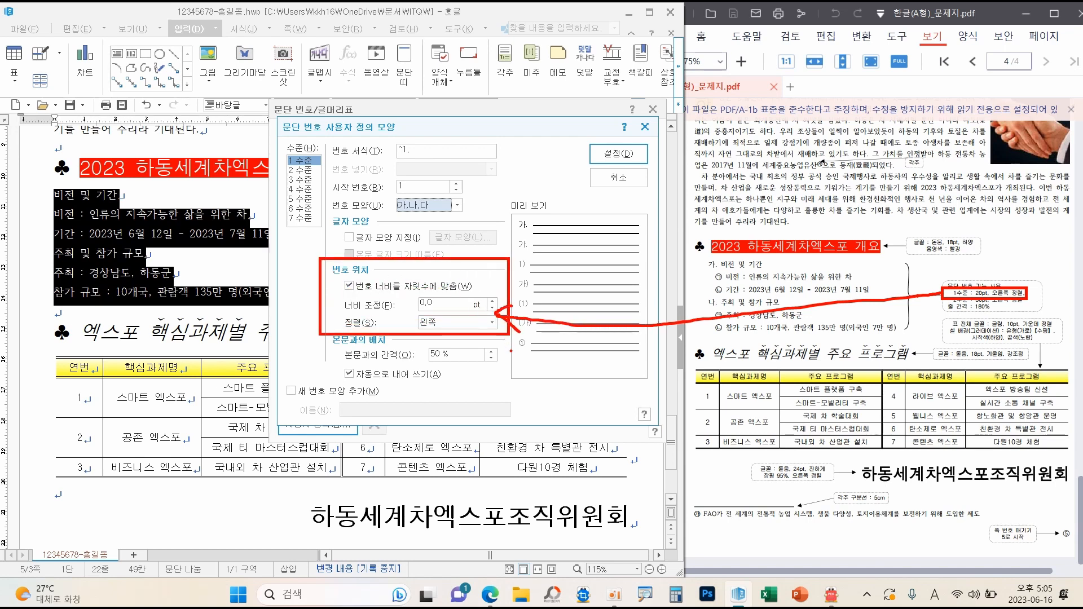
double_click(440, 303)
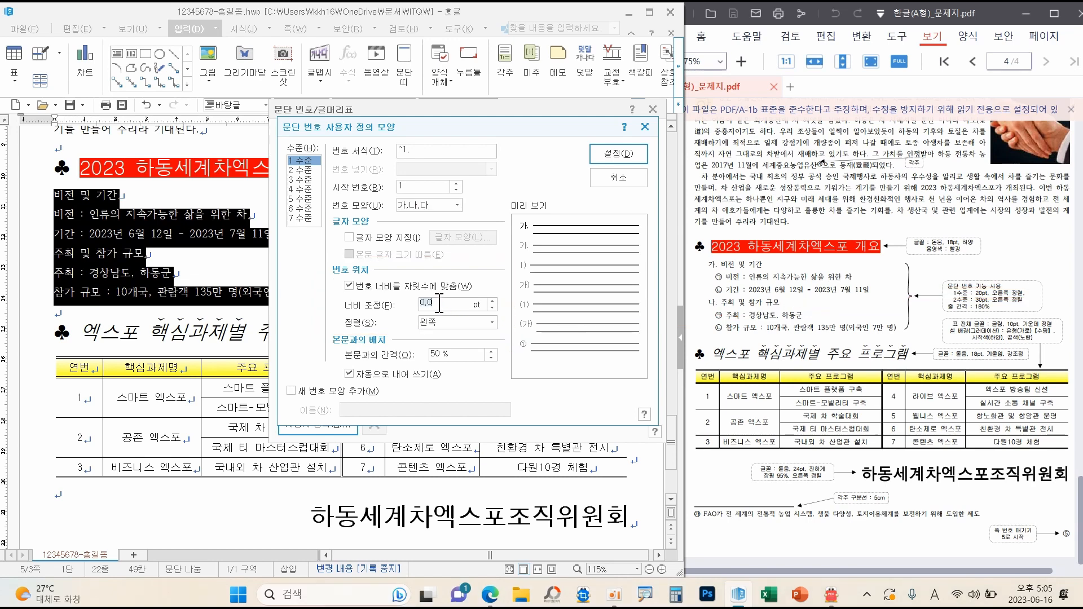
text(20)
click(451, 323)
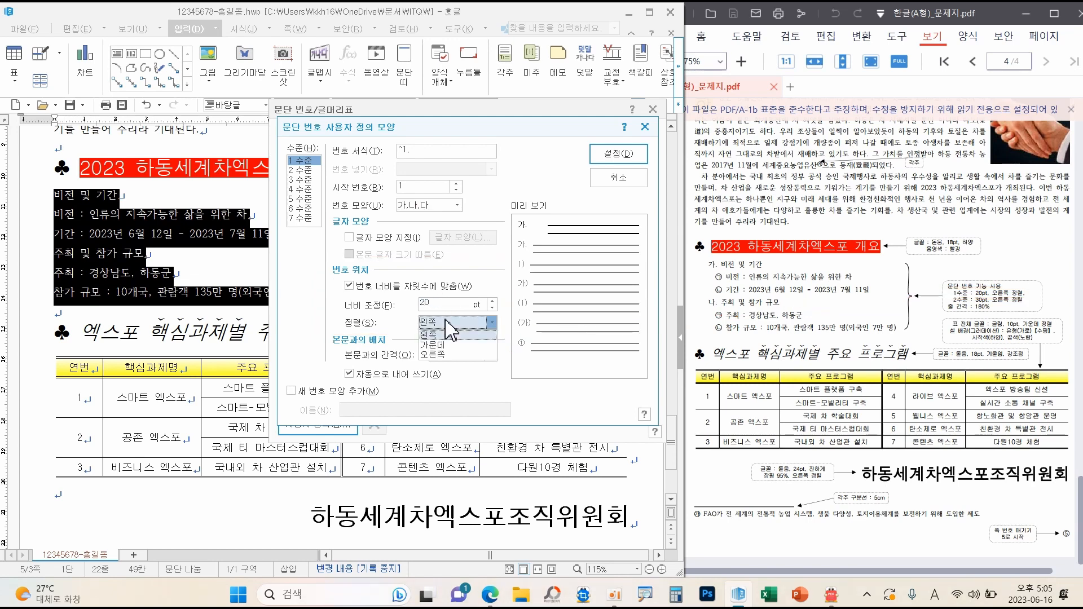
click(456, 361)
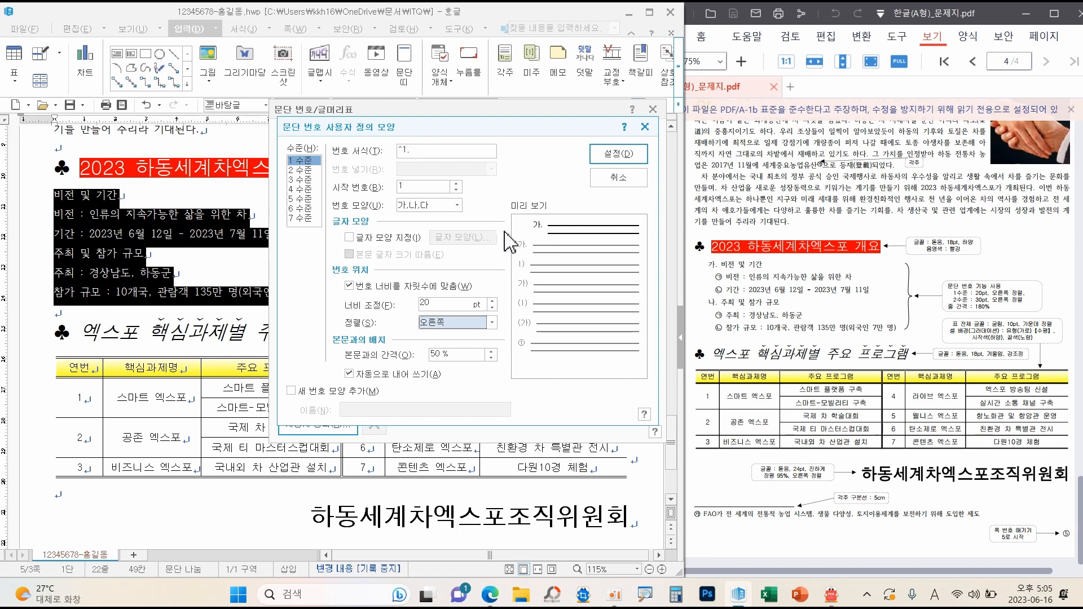
key(ctrl+2)
drag(518, 217, 544, 191)
key(Escape)
Give level 2 the circled ㉠,㉡,㉢ number shape and remove the trailing period, leaving the number format ^2
click(308, 170)
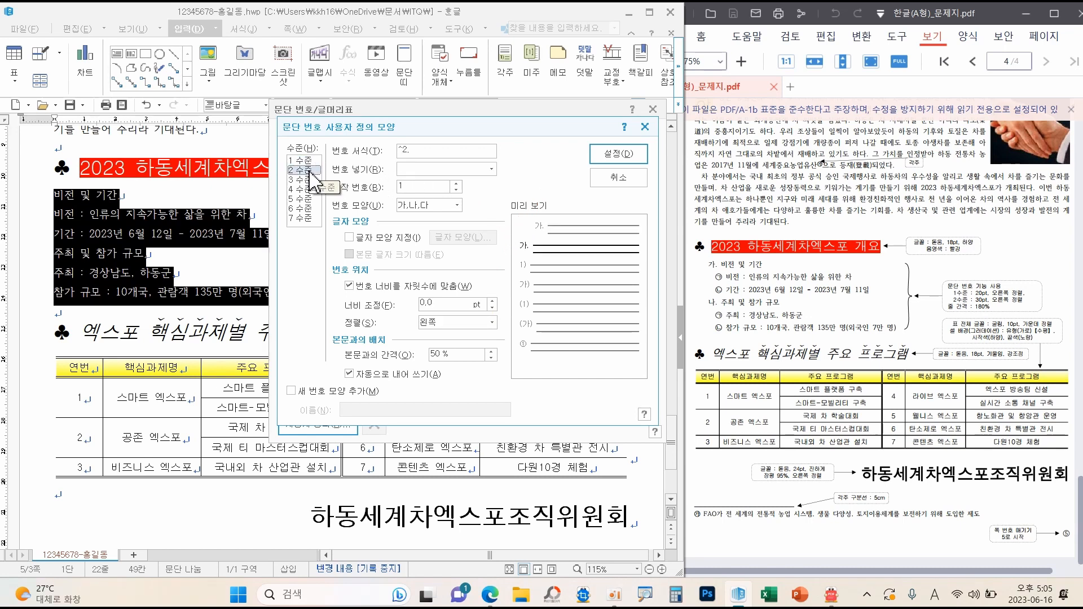
click(449, 205)
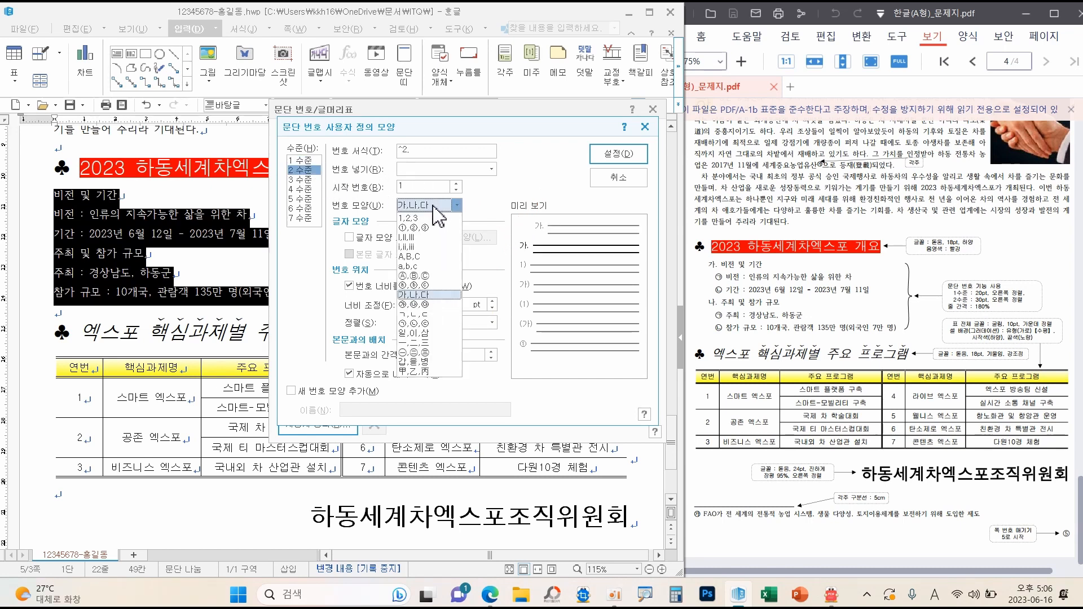
click(429, 323)
drag(506, 234, 540, 257)
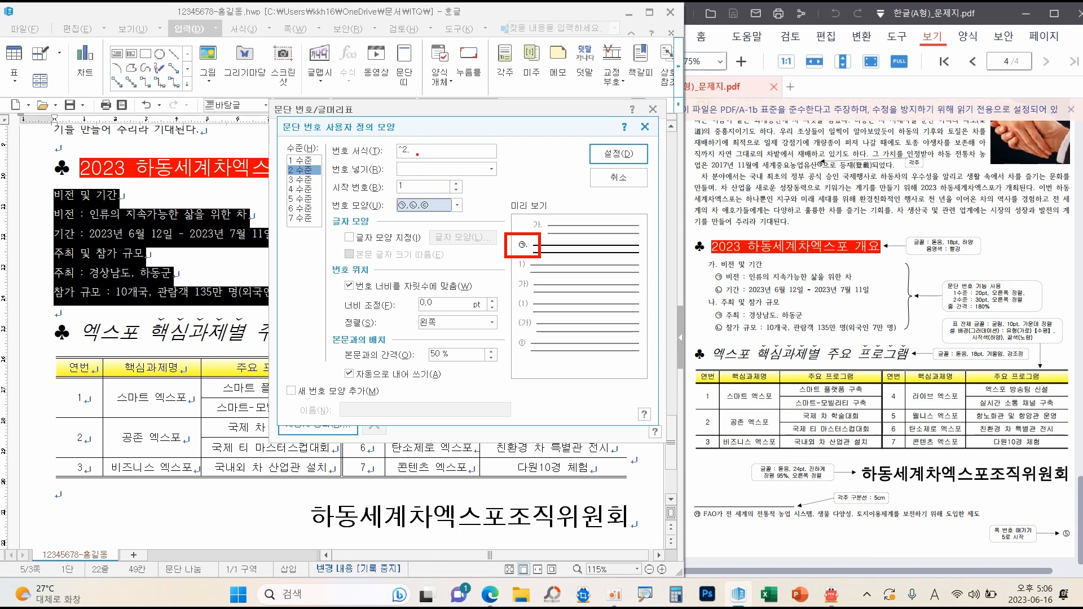
mouse_move(323, 141)
mouse_down()
mouse_move(364, 139)
mouse_move(375, 165)
mouse_move(415, 147)
mouse_up()
mouse_move(485, 153)
mouse_down()
mouse_move(510, 143)
mouse_move(536, 190)
mouse_move(554, 189)
mouse_move(541, 199)
mouse_move(562, 204)
mouse_up()
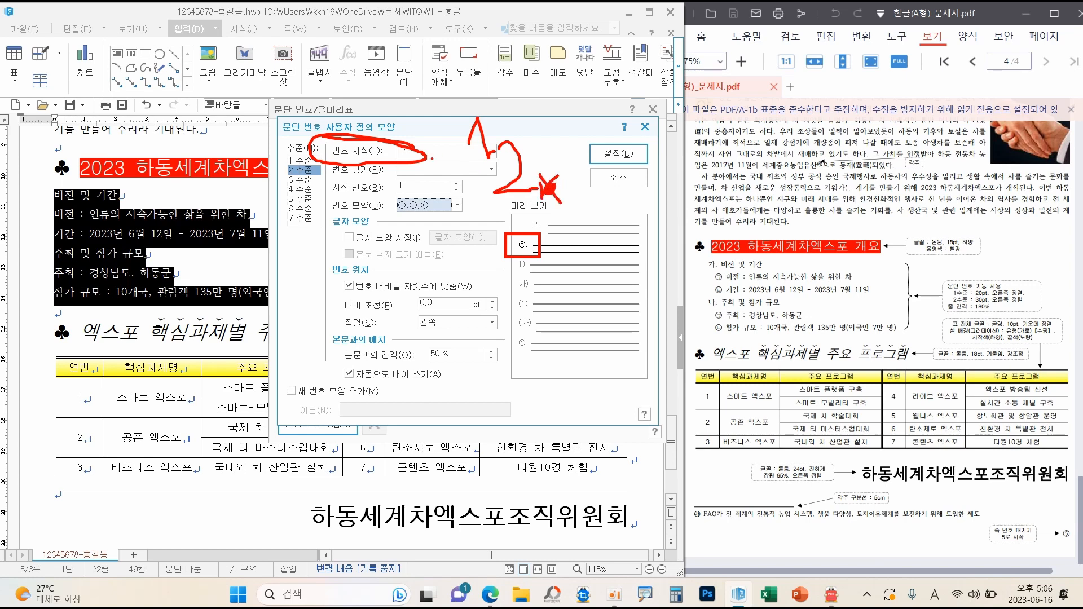
key(Escape)
click(425, 152)
key(Home)
text(^)
key(End)
key(BackSpace)
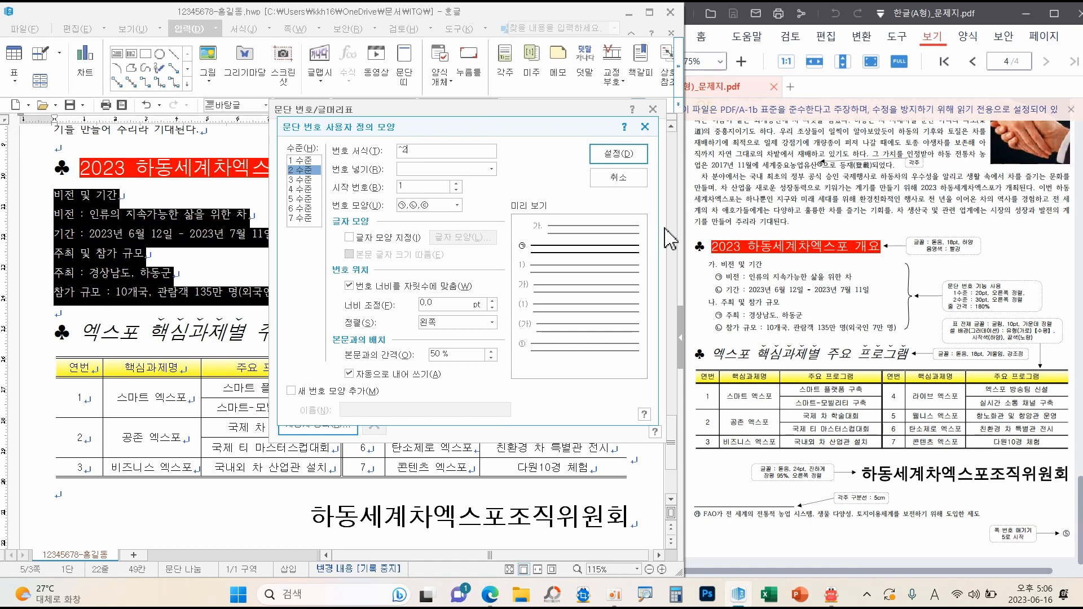
Set level 2's width adjustment to 30 pt with 오른쪽 alignment, and apply the custom numbering to the six lines
drag(943, 294, 1031, 308)
mouse_move(329, 265)
mouse_down()
mouse_move(459, 296)
mouse_move(511, 330)
mouse_up()
mouse_move(943, 303)
mouse_down()
mouse_move(515, 315)
mouse_move(536, 333)
mouse_up()
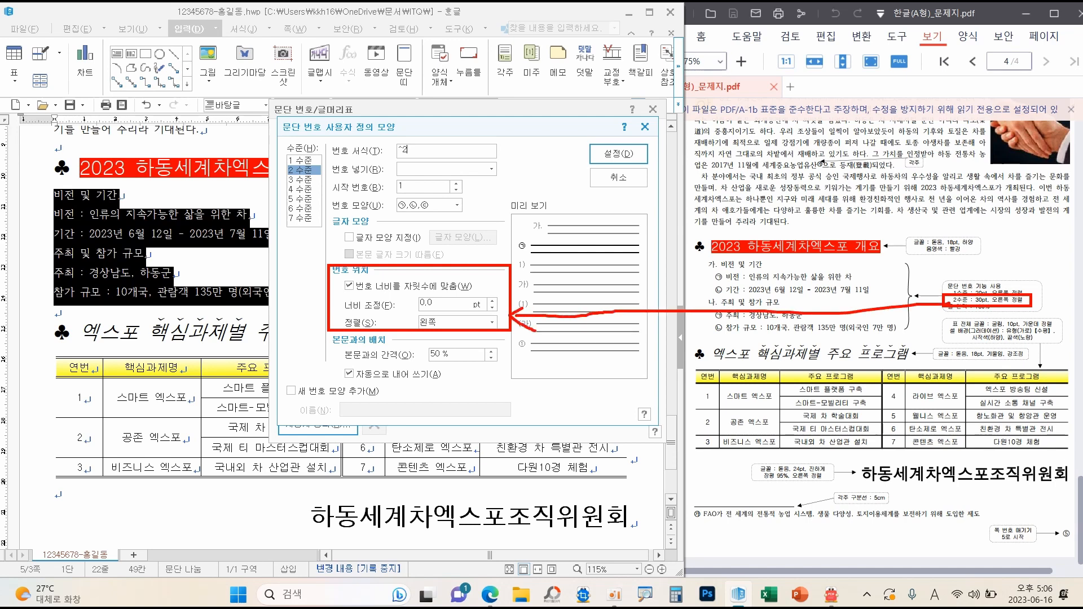
key(Escape)
double_click(440, 303)
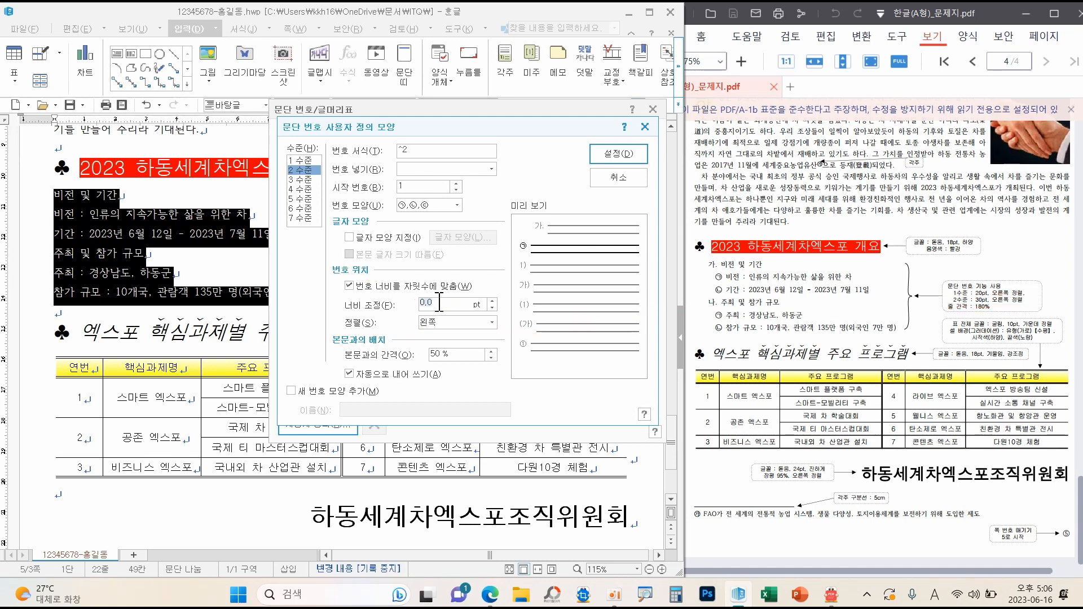
text(30)
click(452, 323)
click(446, 355)
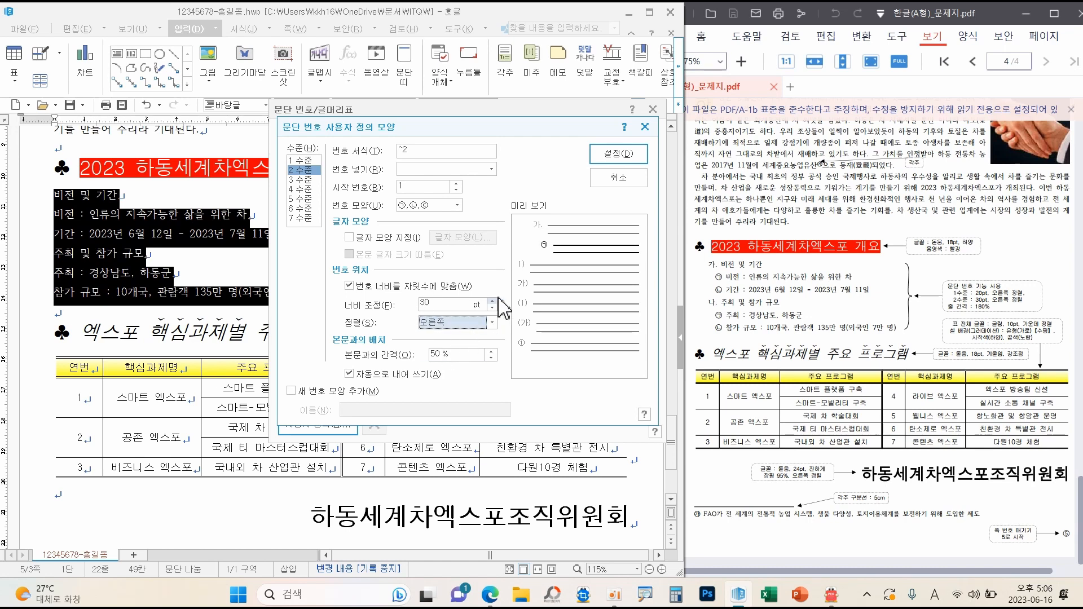
drag(523, 247, 531, 235)
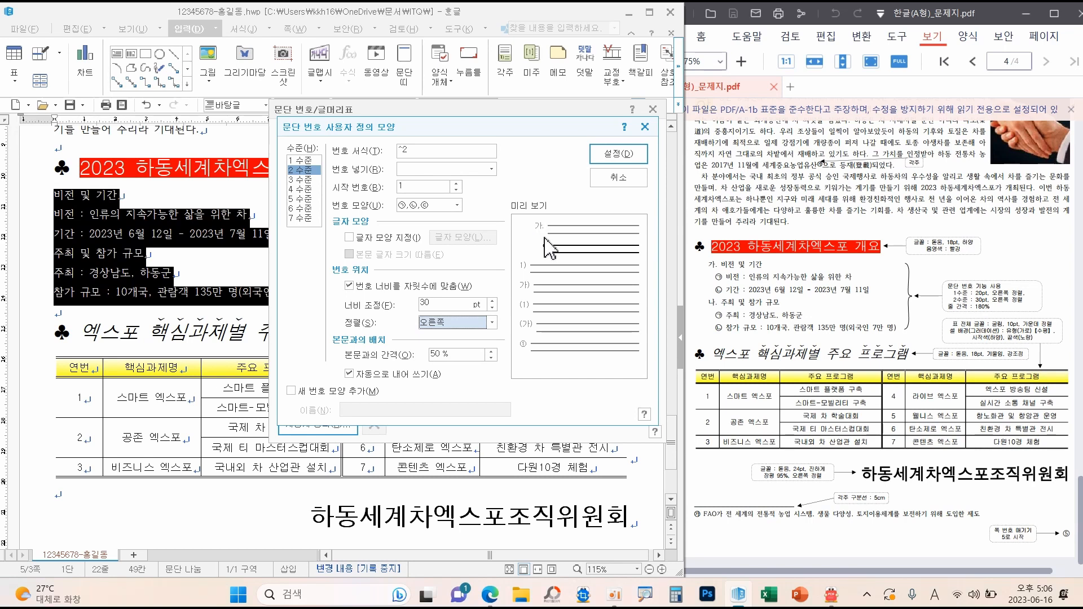
click(619, 154)
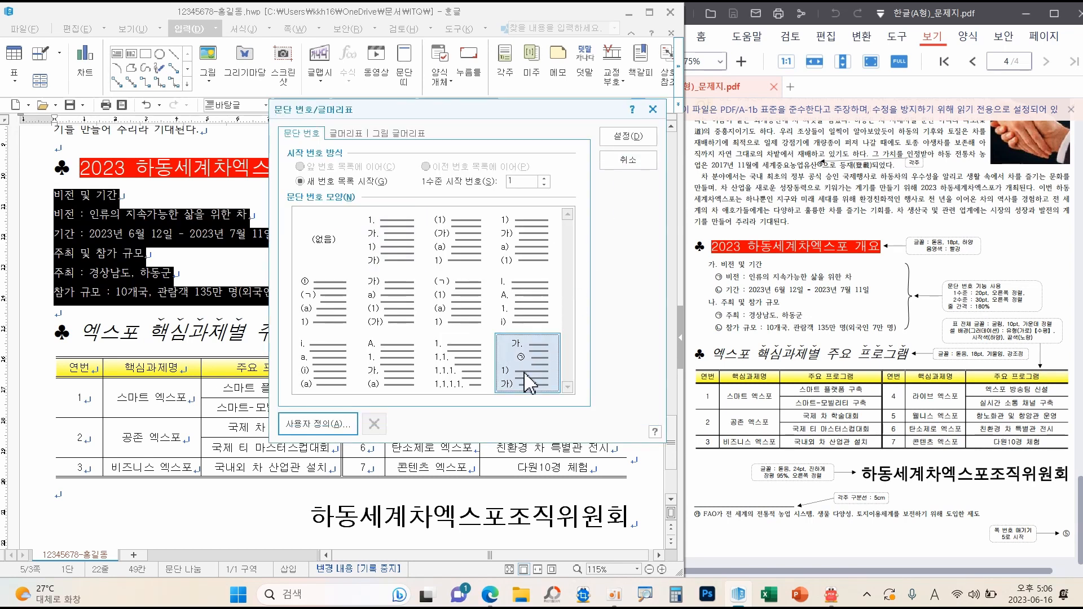
click(630, 137)
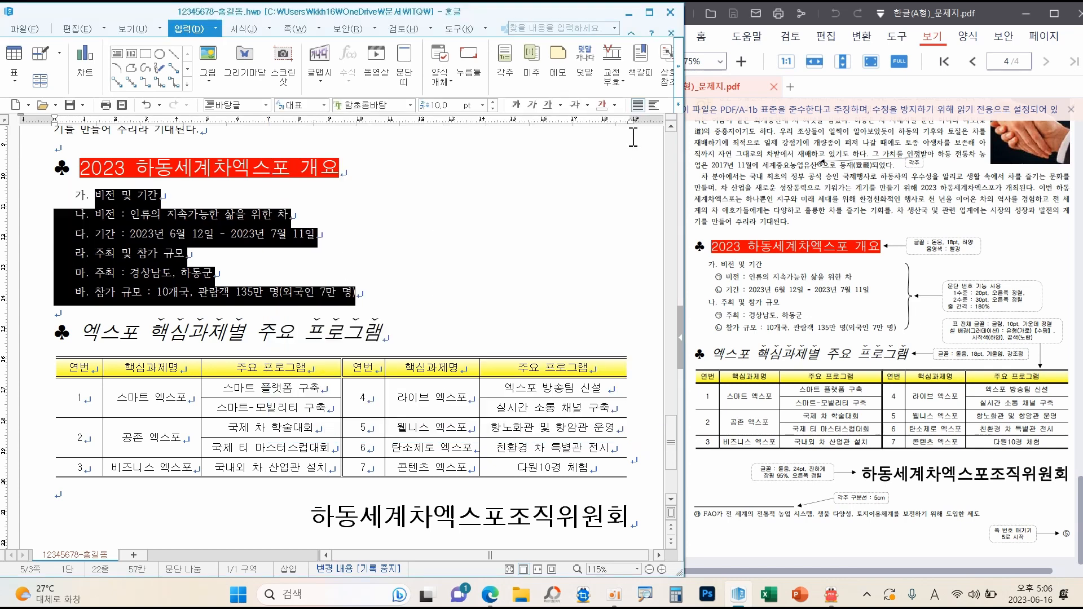
Lower the "비전 : 인류의 지속가능한 삶을 위한 차" and "기간" lines by one numbering level to level 2
click(374, 259)
drag(95, 215, 328, 238)
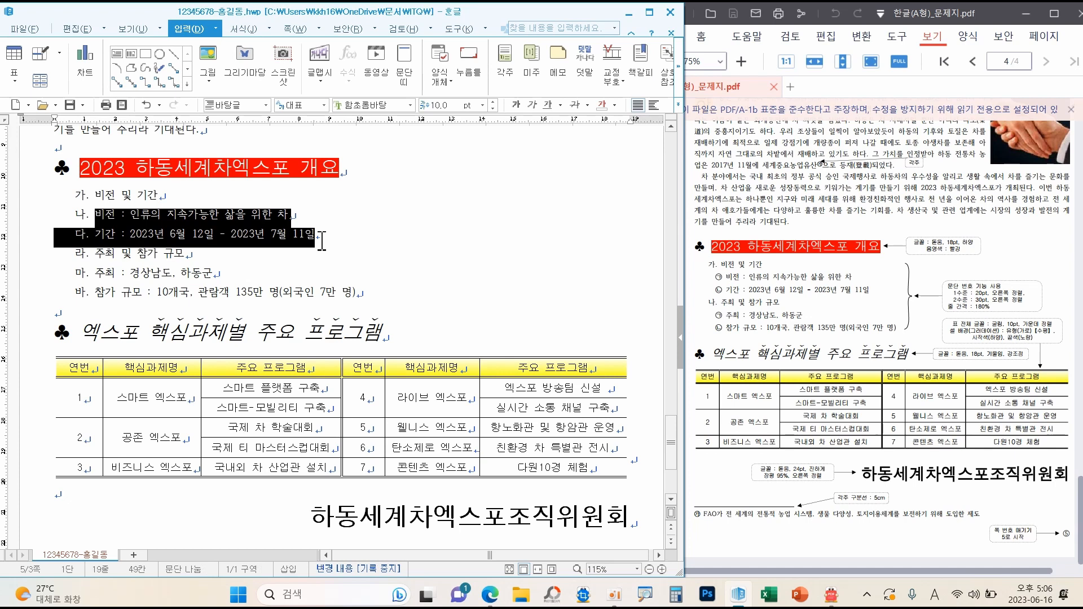
click(258, 31)
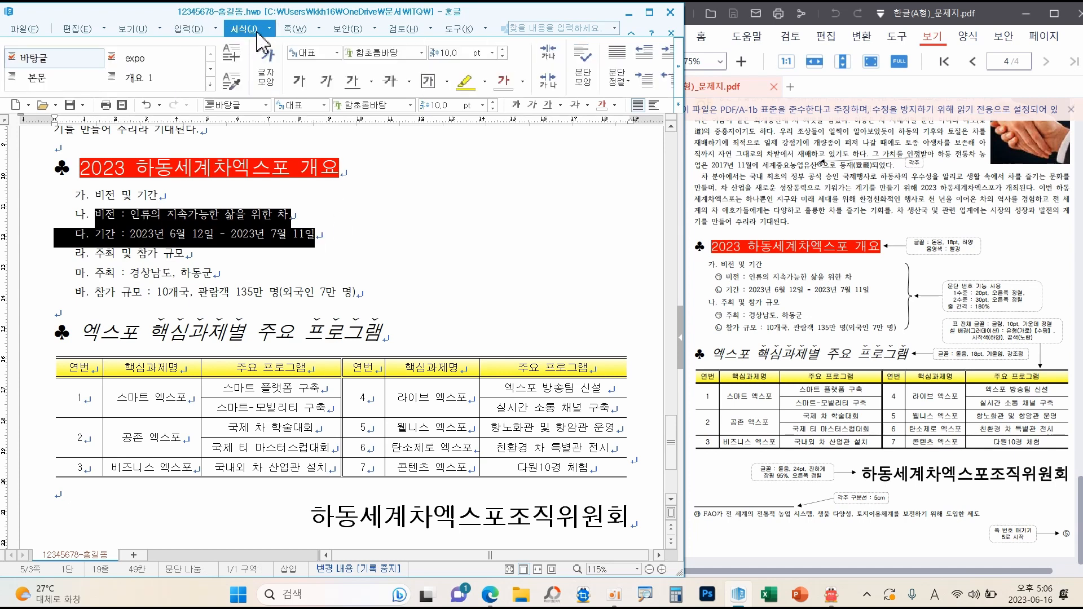
click(682, 82)
click(682, 83)
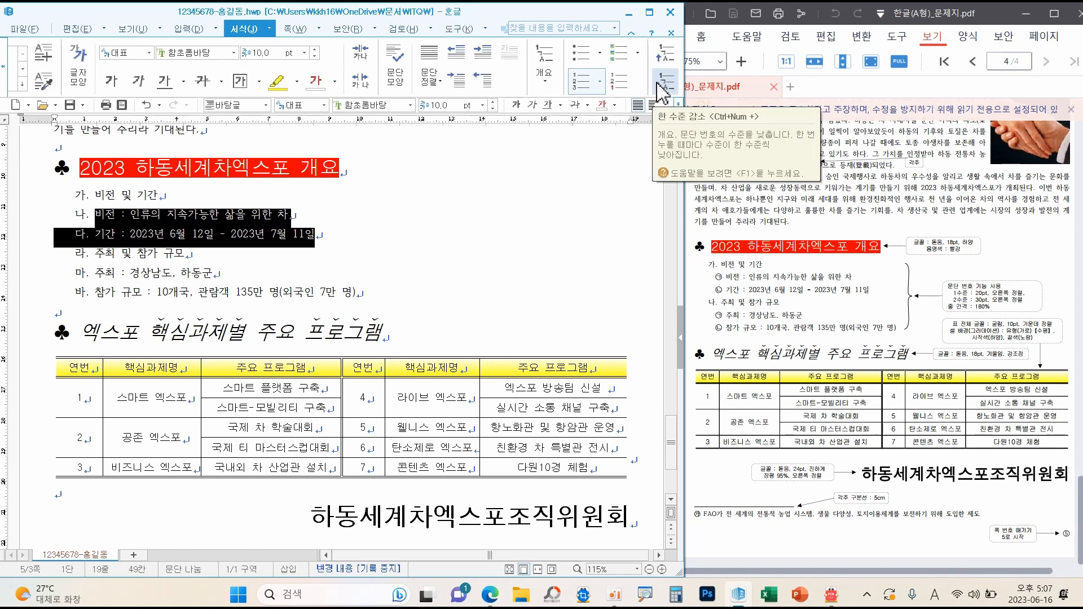
click(660, 85)
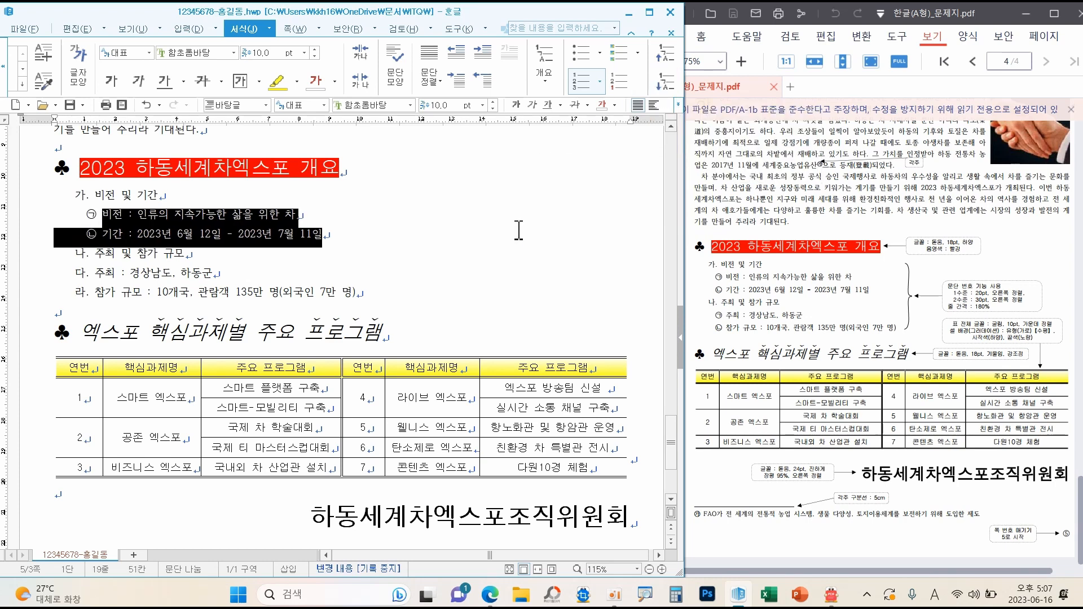
Lower the "주최 : 경상남도, 하동군" and "참가 규모" lines by one numbering level to level 2
click(472, 237)
drag(95, 273, 364, 295)
click(667, 87)
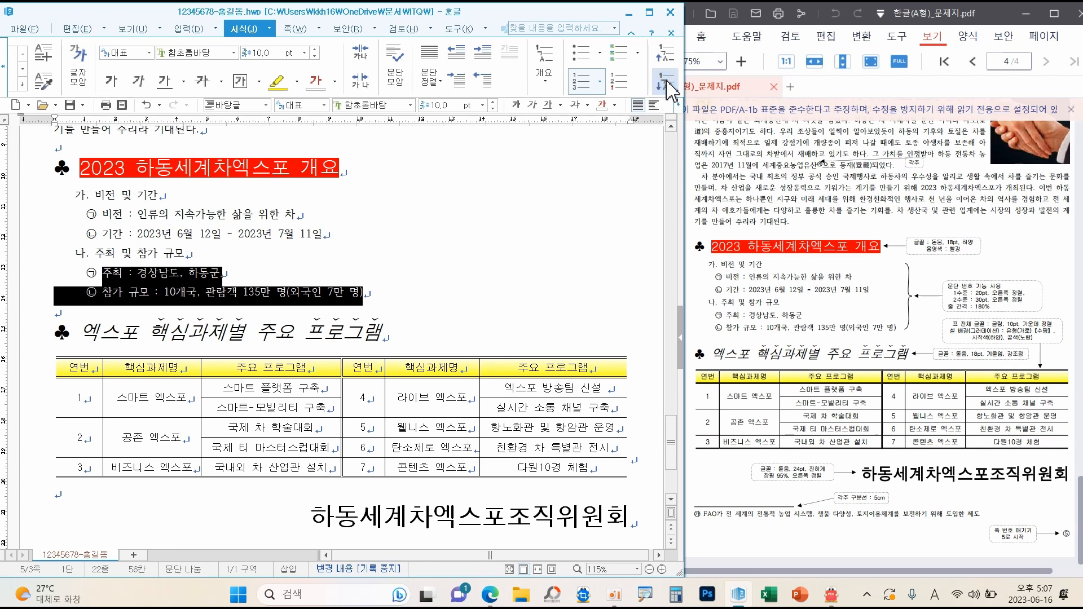
click(414, 286)
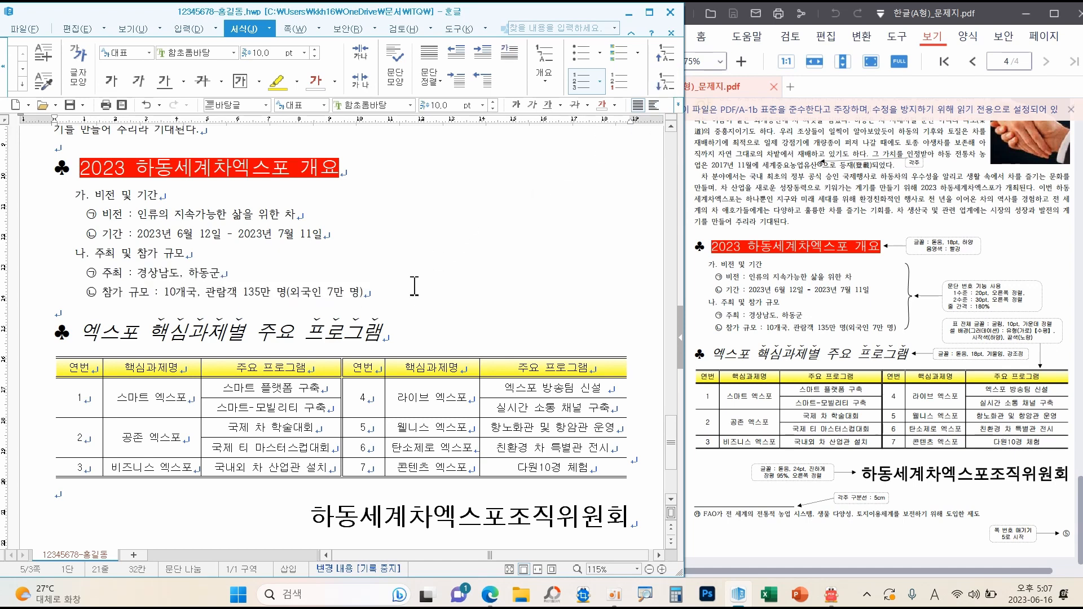
Save the document and look over the page against the sample
click(70, 106)
scroll(395, 339, up, 5)
scroll(412, 310, down, 5)
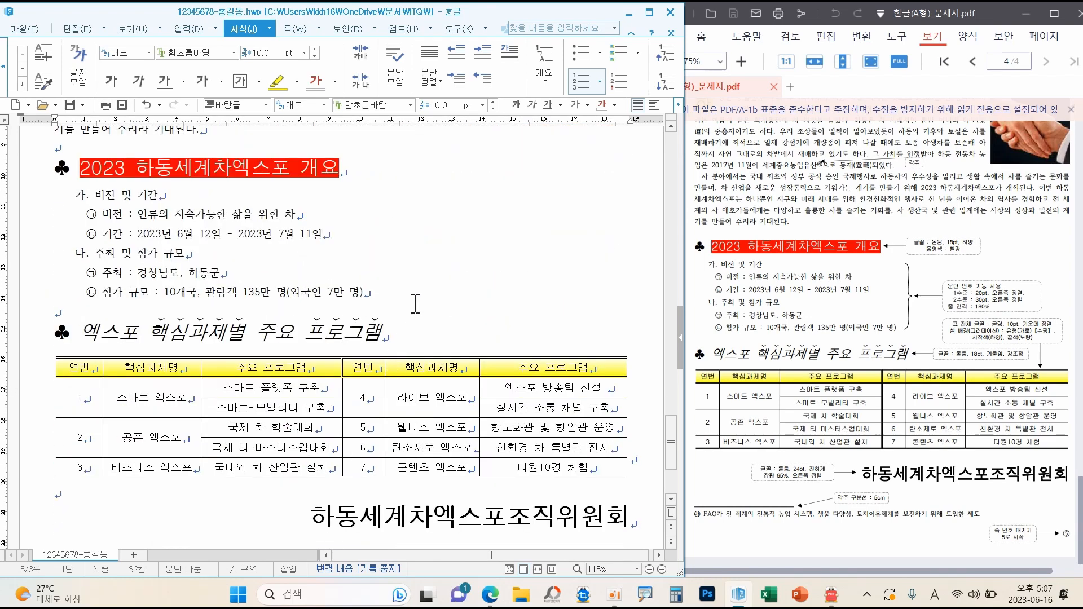